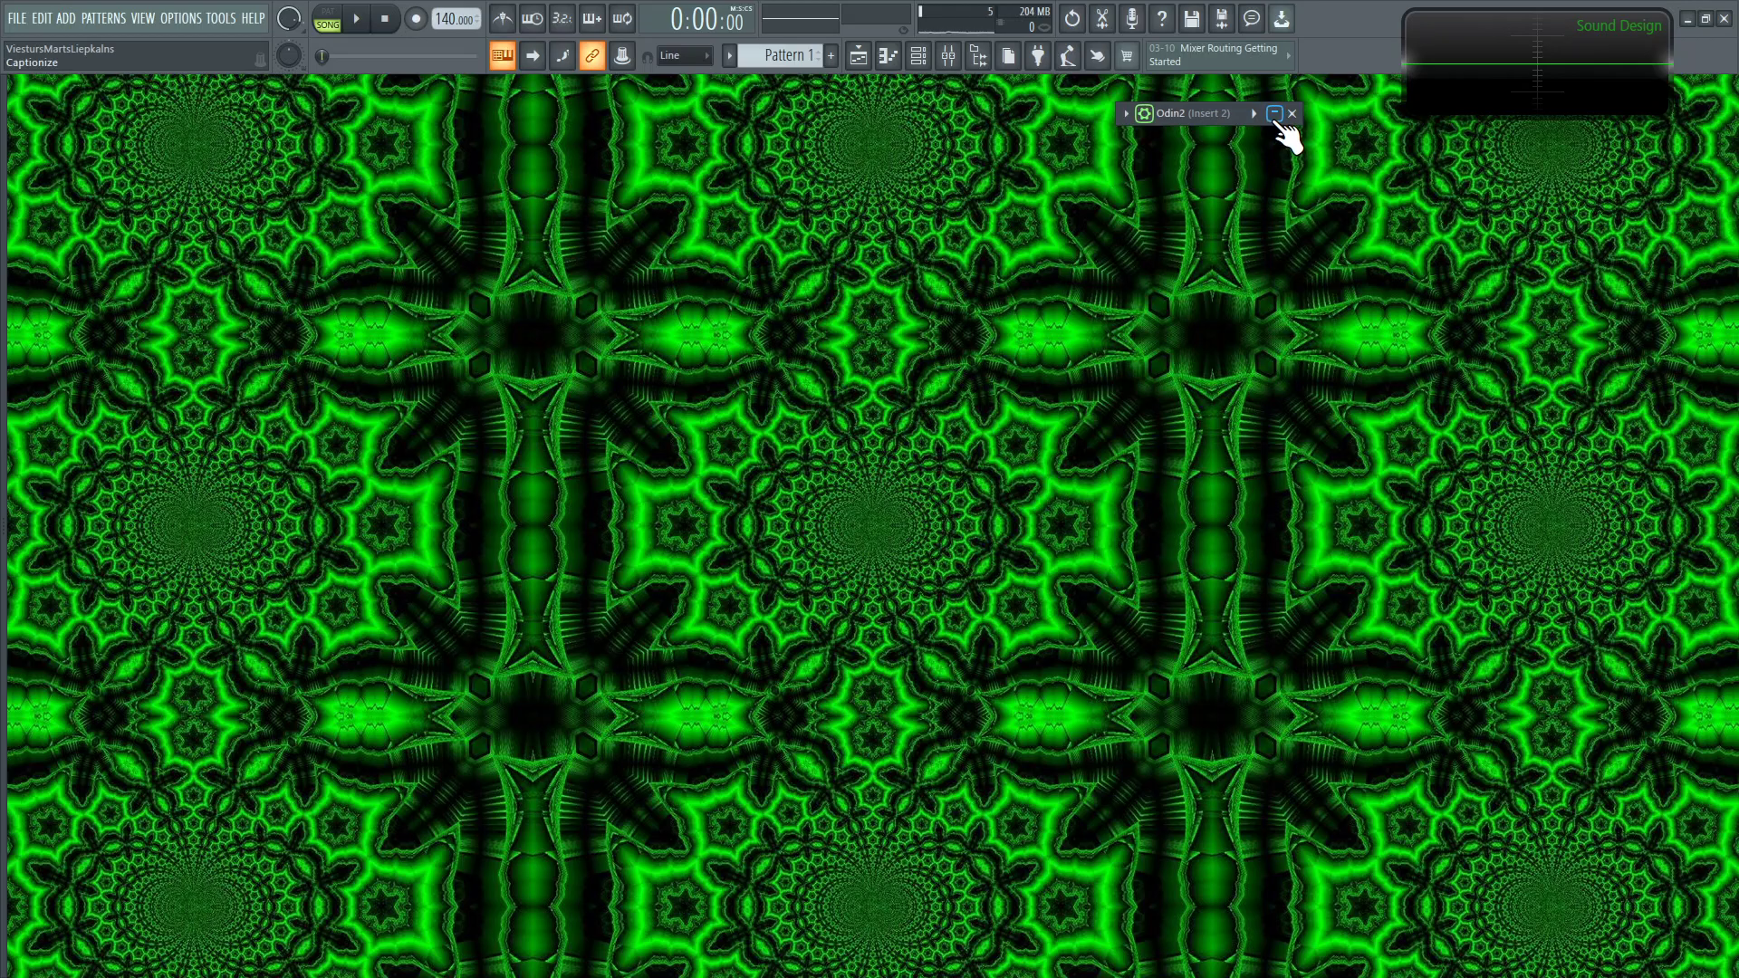
# Step: Expand the collapsed Odin2 plugin window on Insert 2 to reveal its synth panels
pyautogui.click(1274, 114)
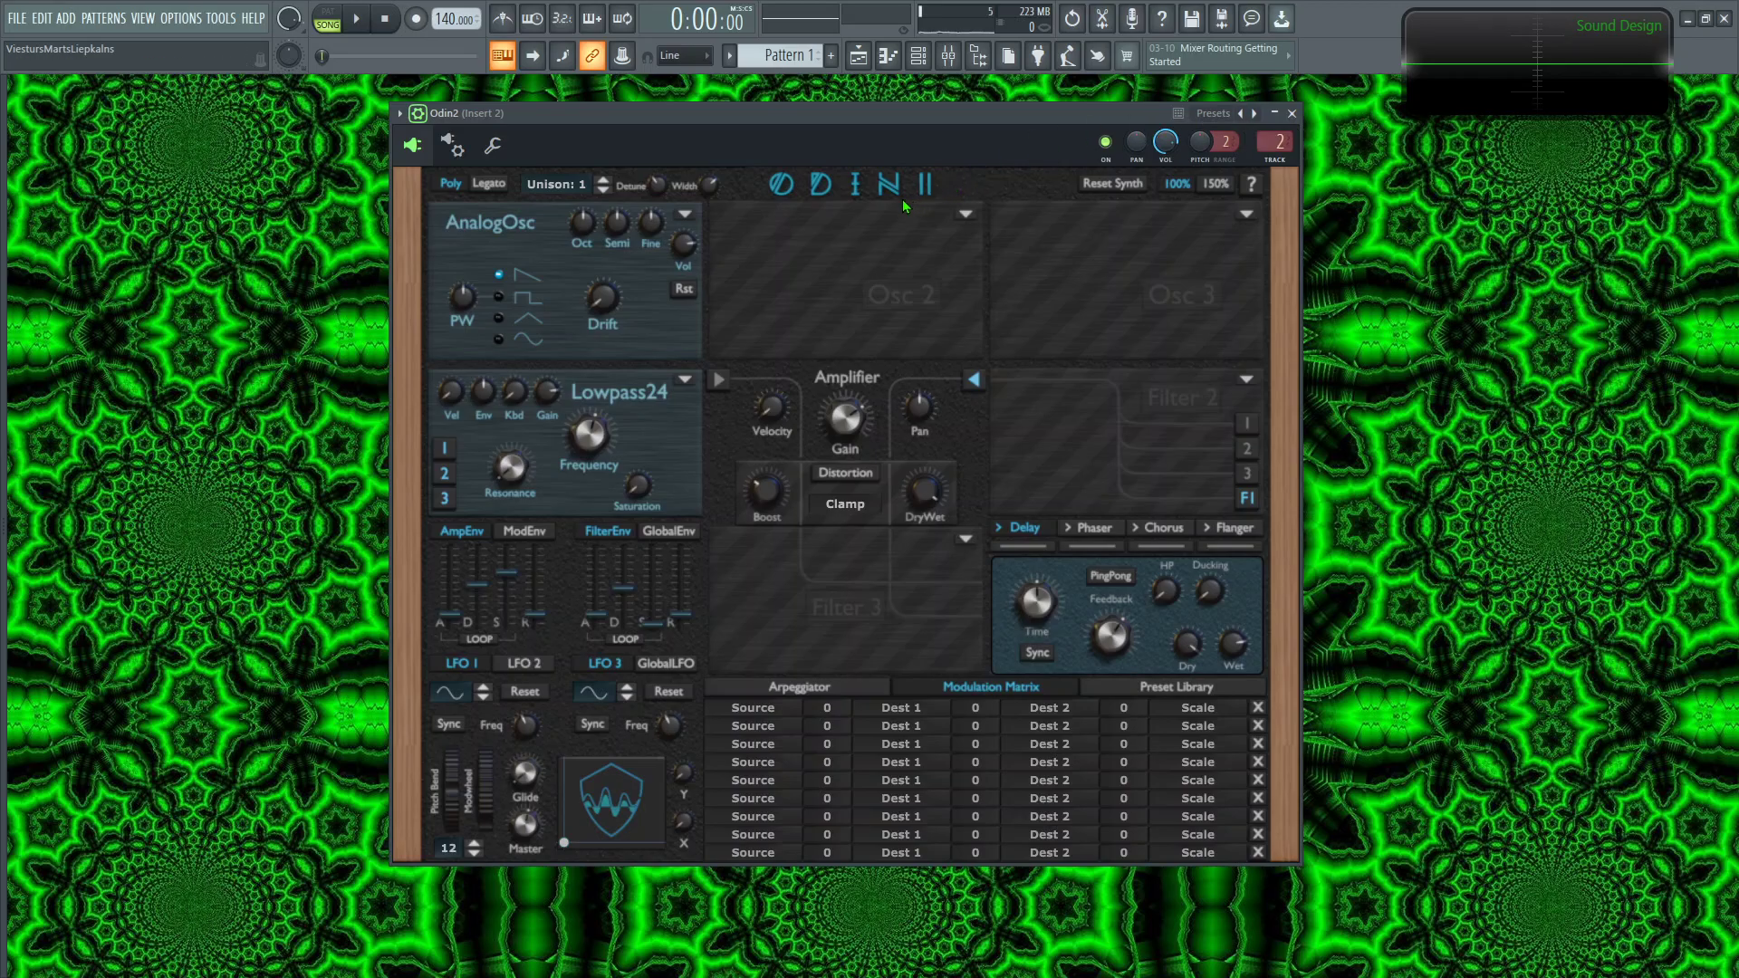
# Step: Reload Analog Oscillator in the Osc 1 slot and drop it two octaves (Oct -2)
pyautogui.press('q')
pyautogui.click(687, 215)
pyautogui.click(736, 274)
pyautogui.moveTo(589, 233); pyautogui.dragTo(585, 290)
pyautogui.press('z')
# Step: Load a second Analog Oscillator into Osc 2 and audition both oscillators
pyautogui.click(965, 216)
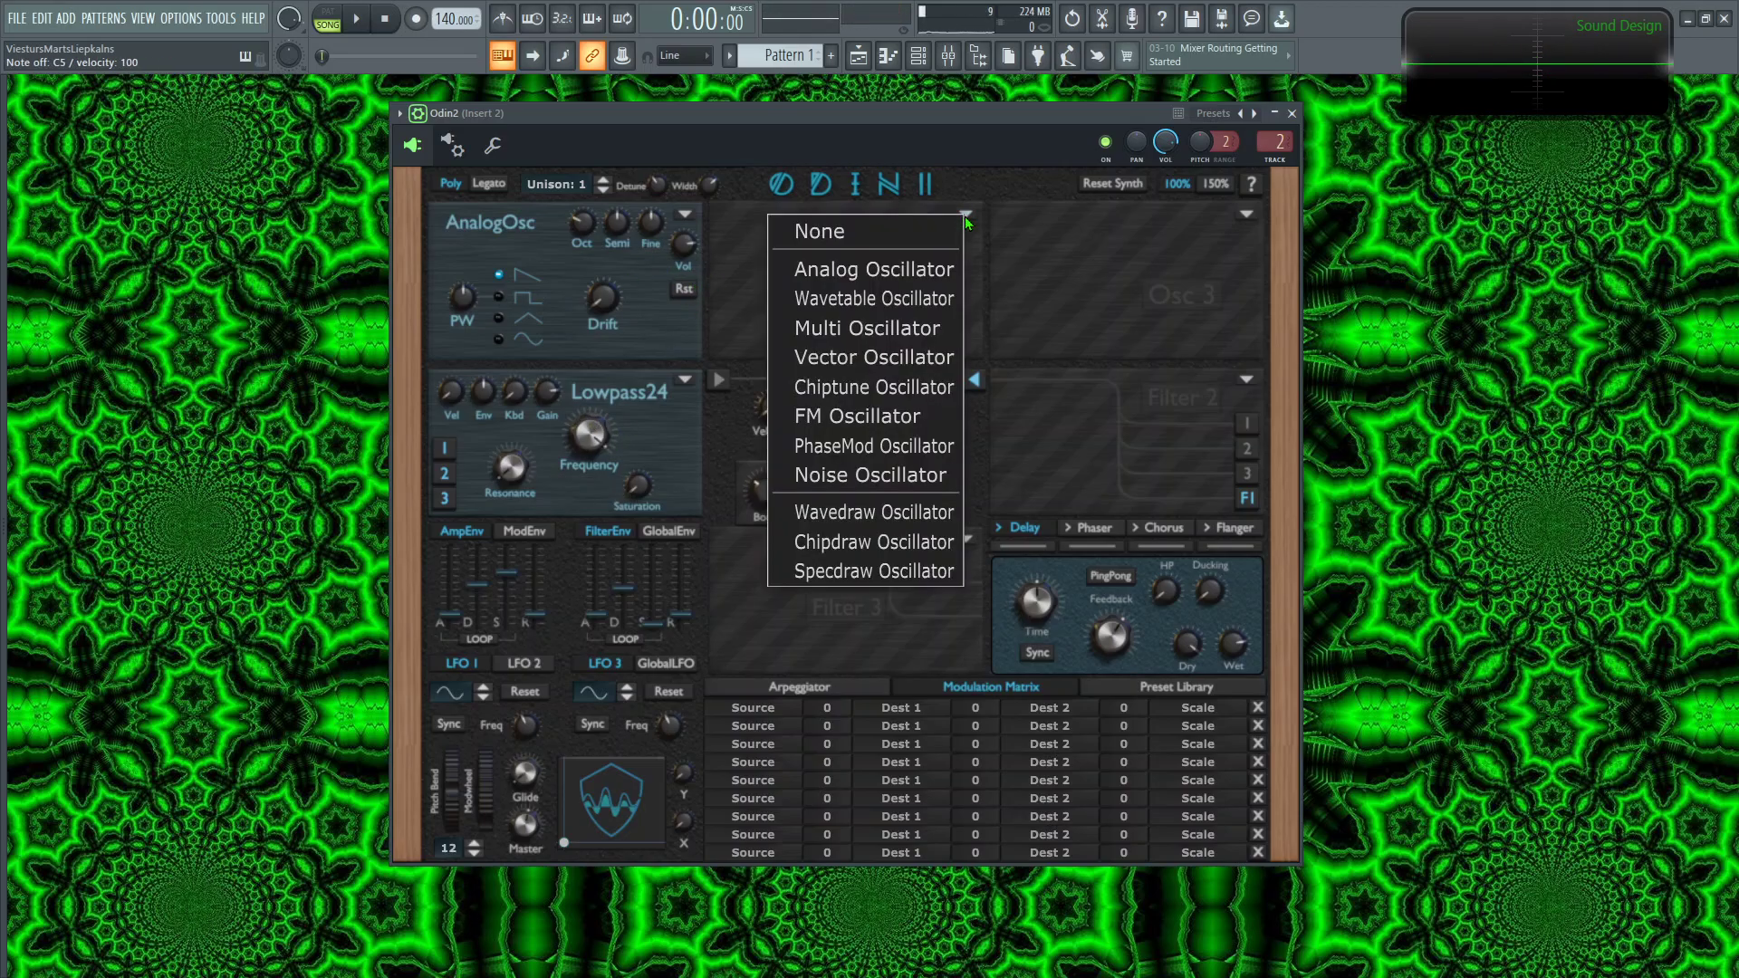
pyautogui.click(917, 274)
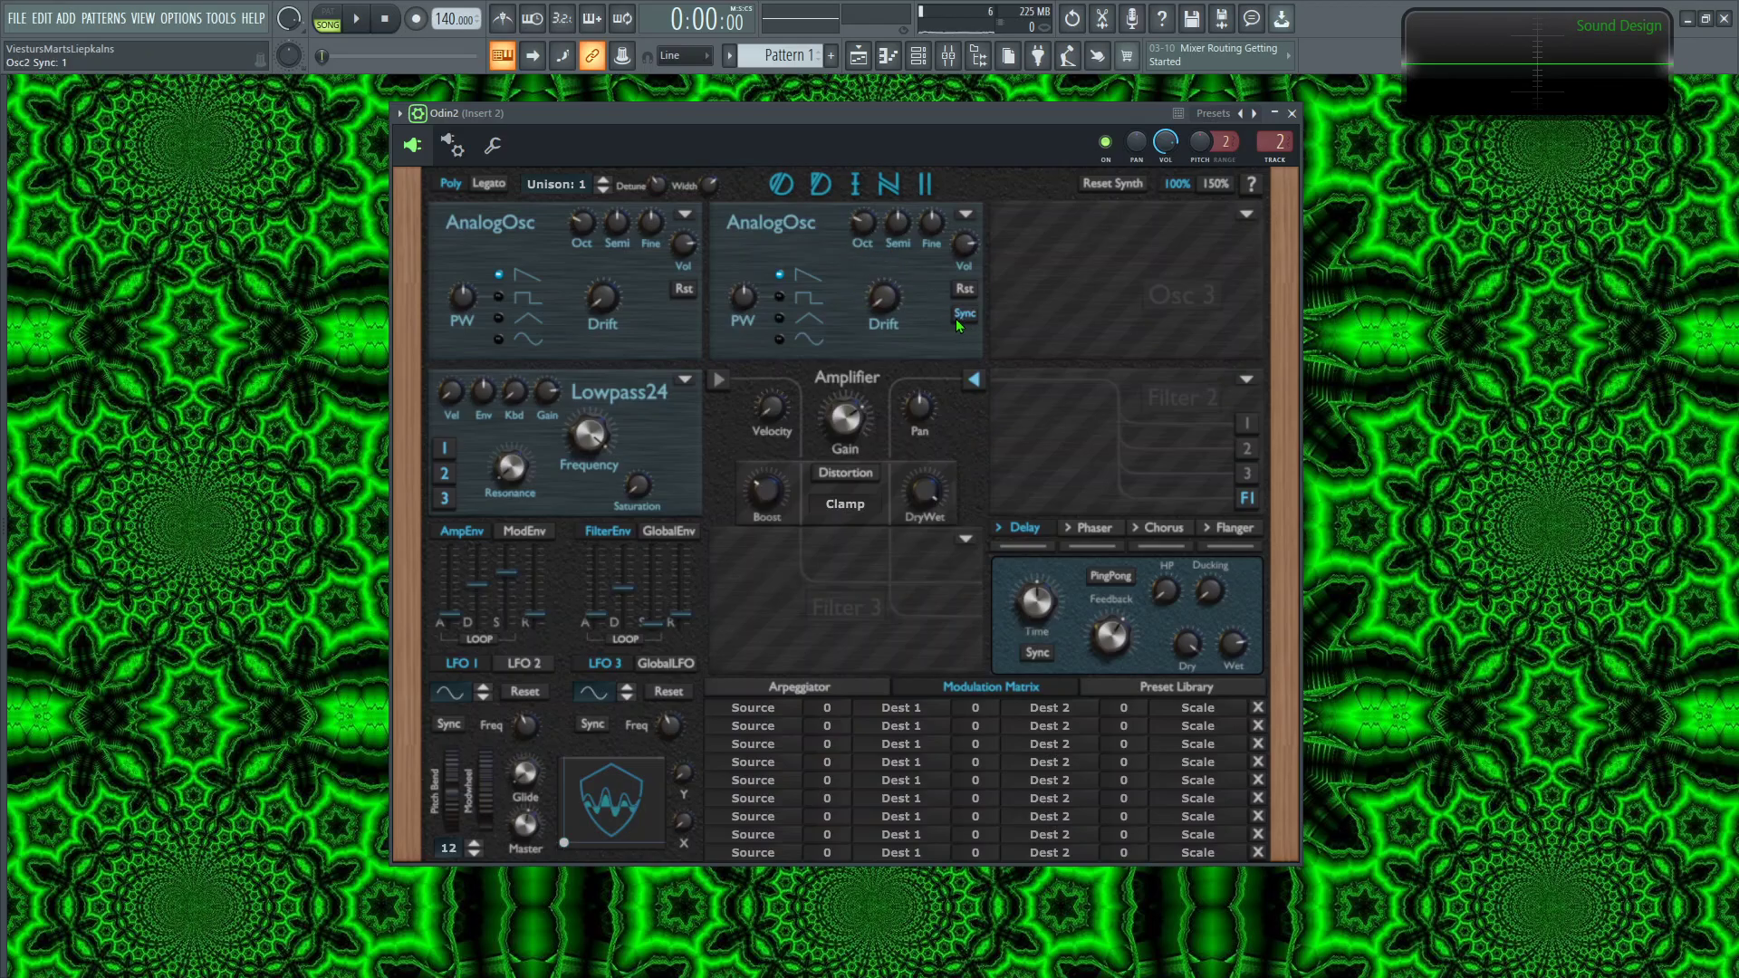
pyautogui.press('z')
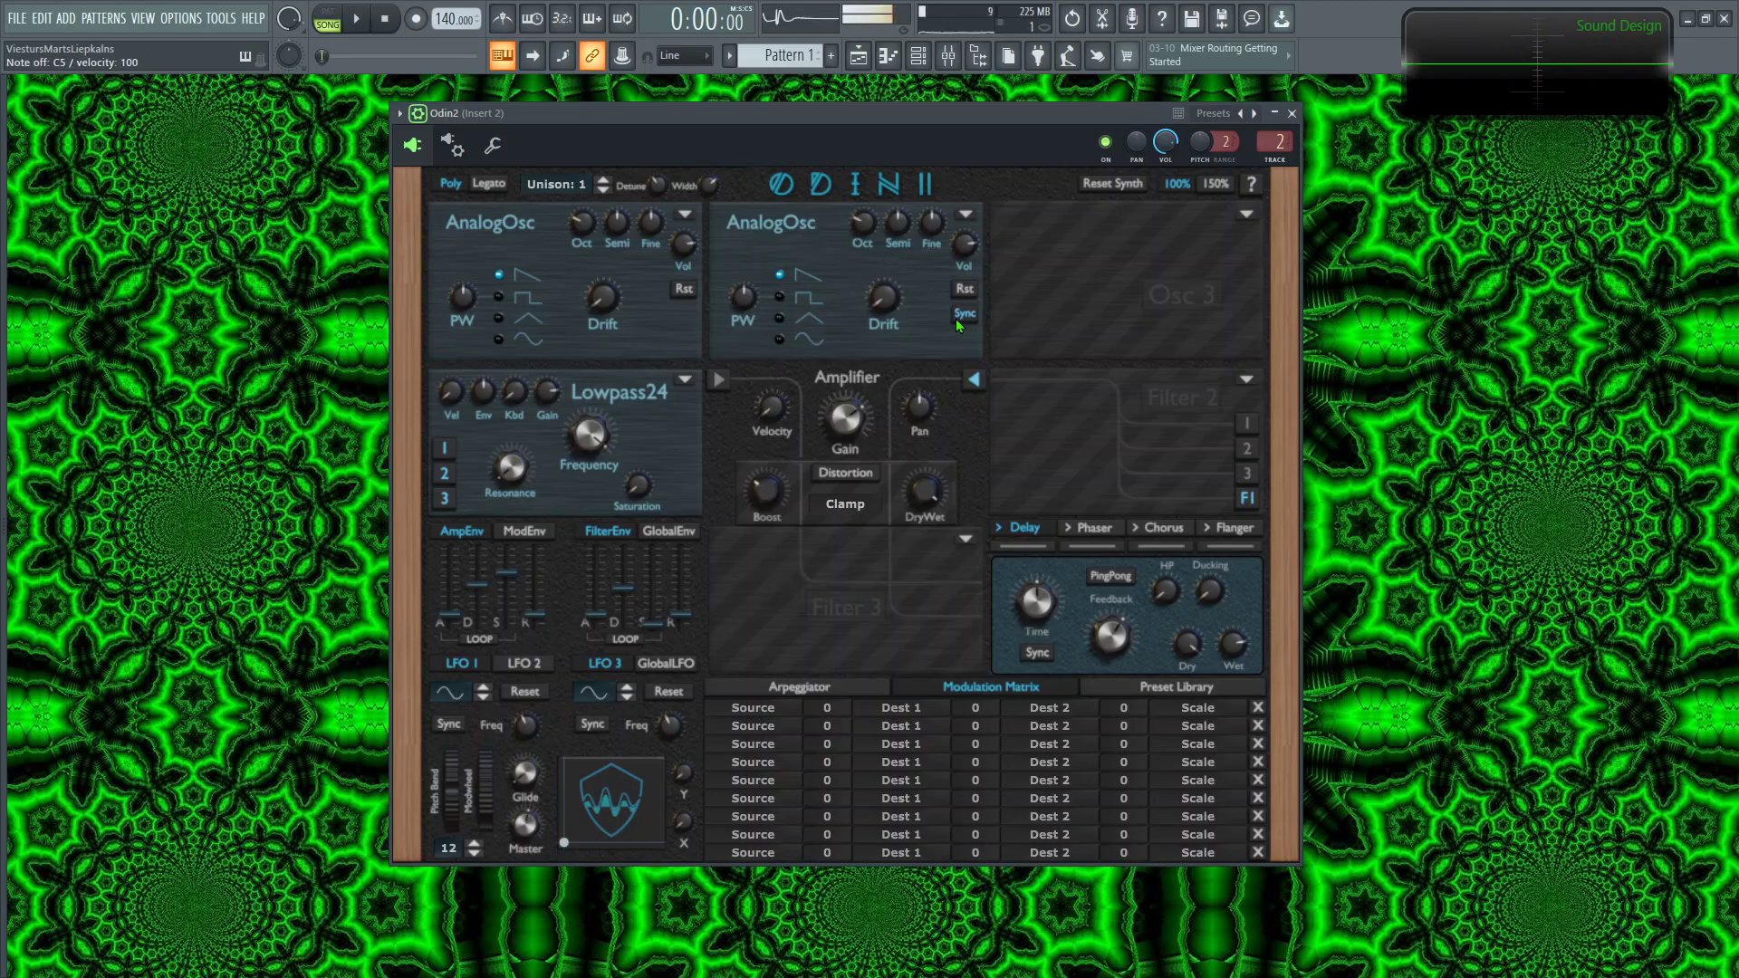
pyautogui.press('b')
# Step: Choose KRG-35 LP for Filter 2 and Filter 3, and set the Lowpass24 Filter 1 to None
pyautogui.click(1247, 381)
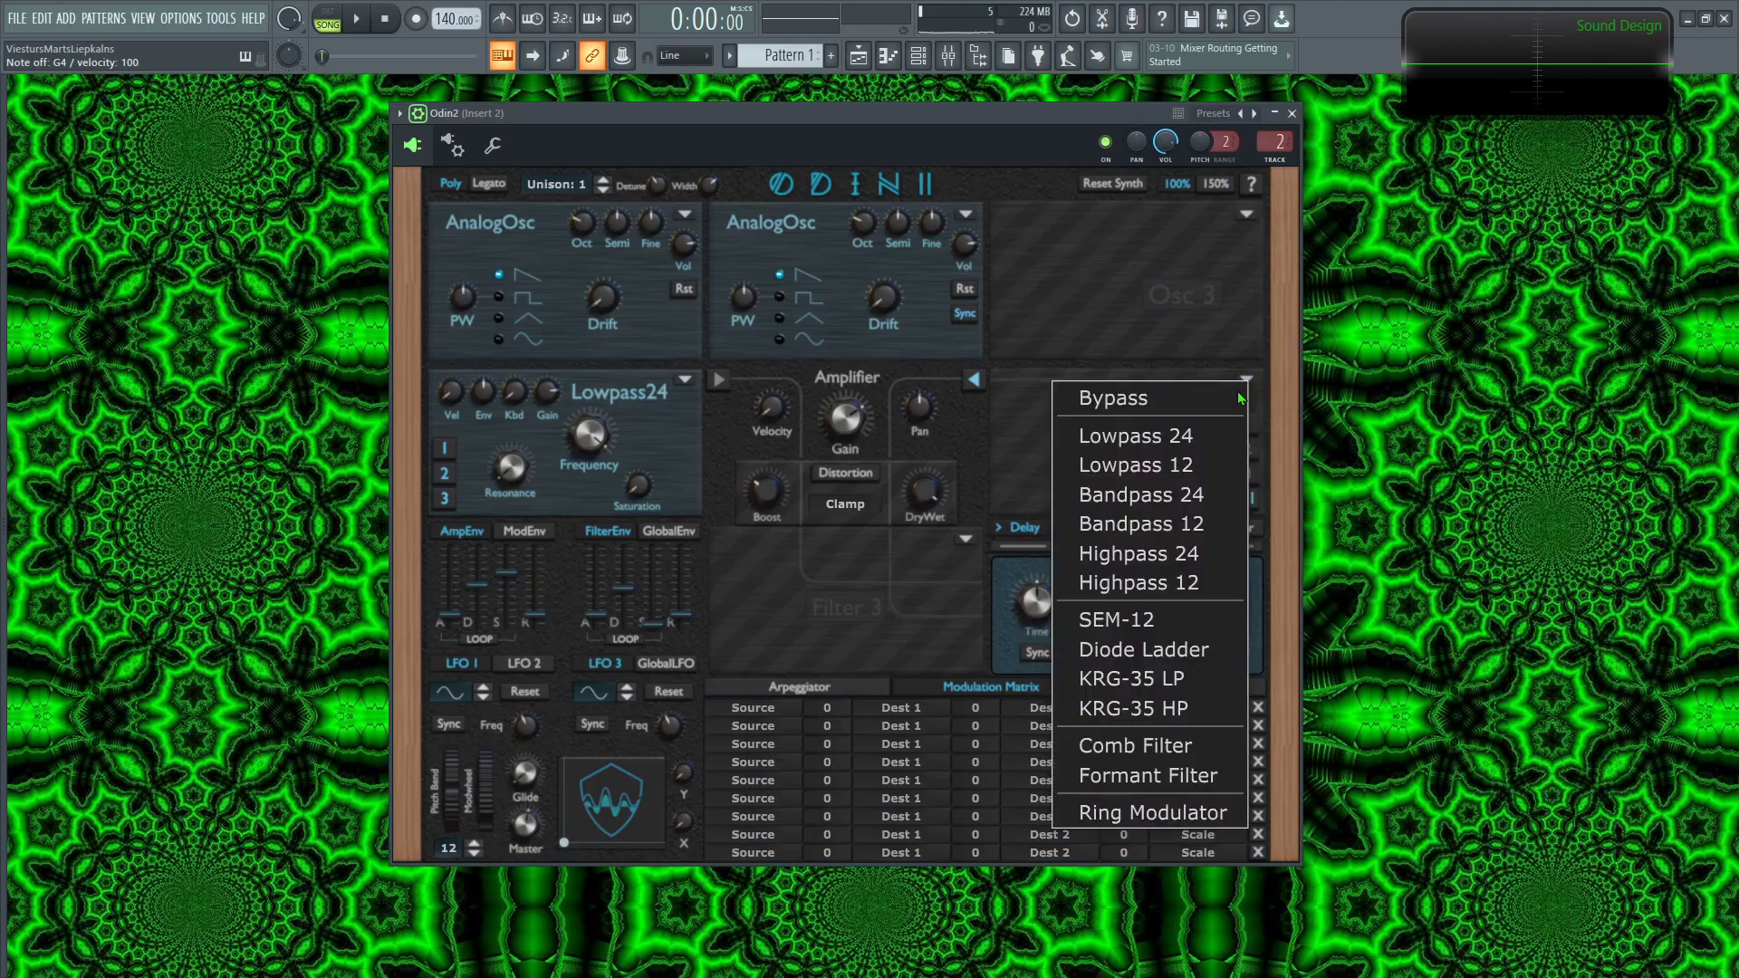
pyautogui.click(1161, 681)
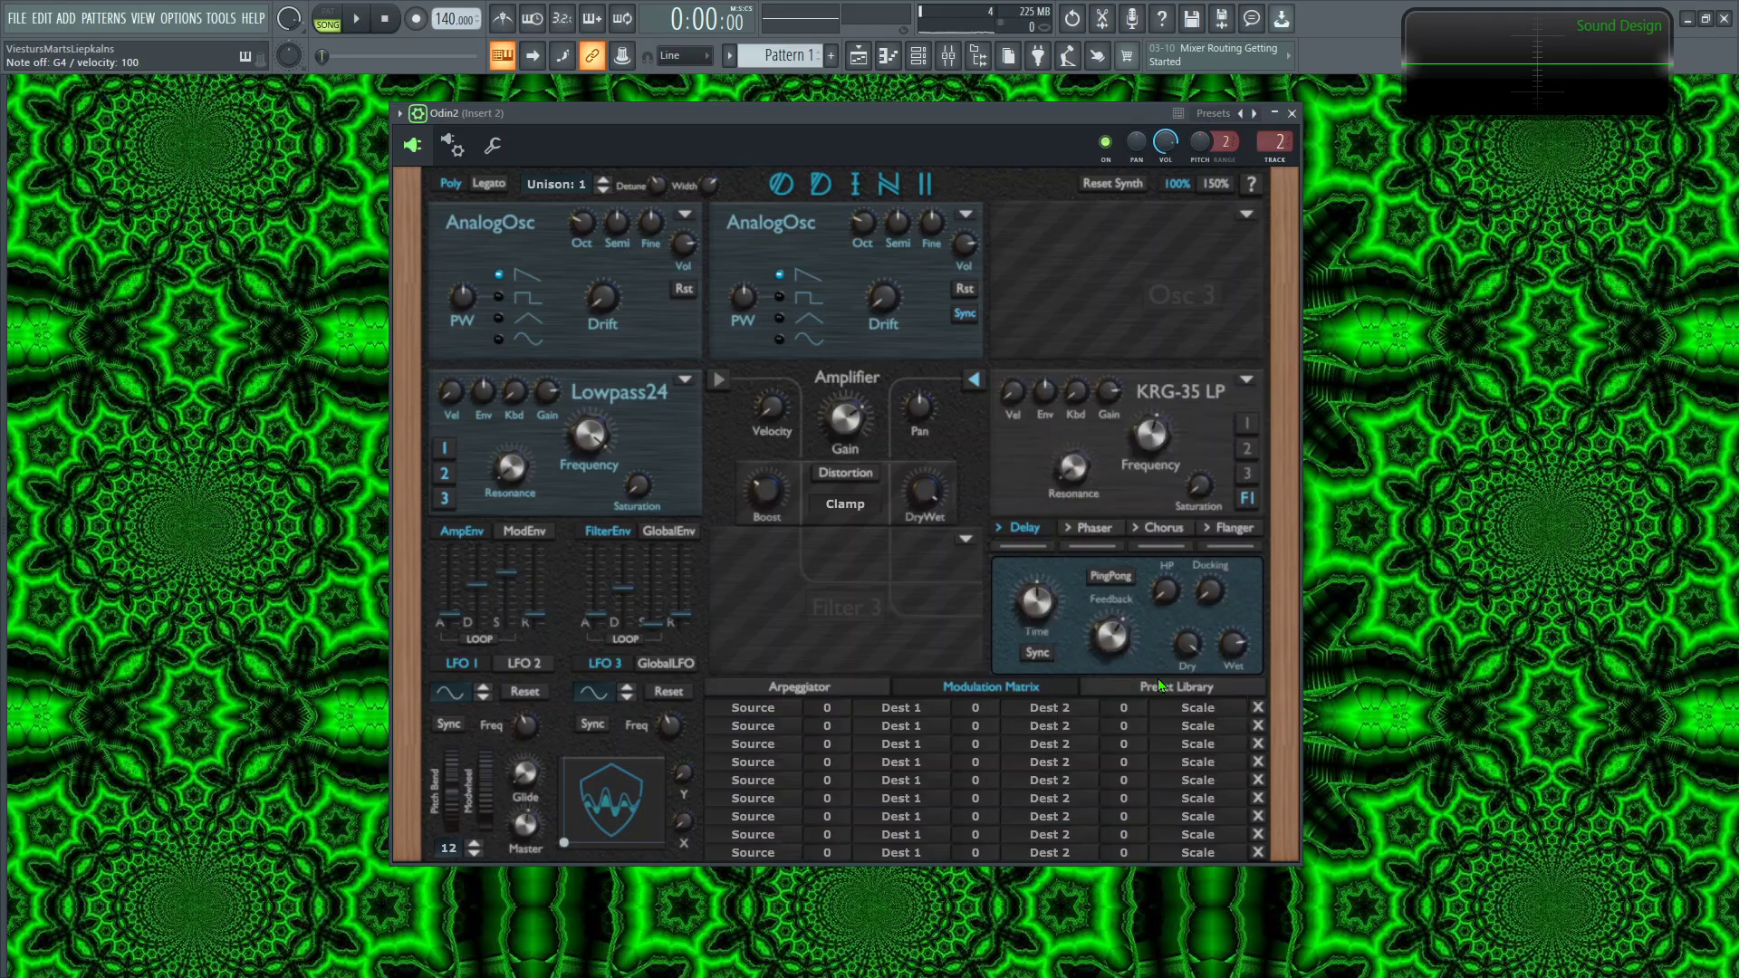
pyautogui.click(966, 540)
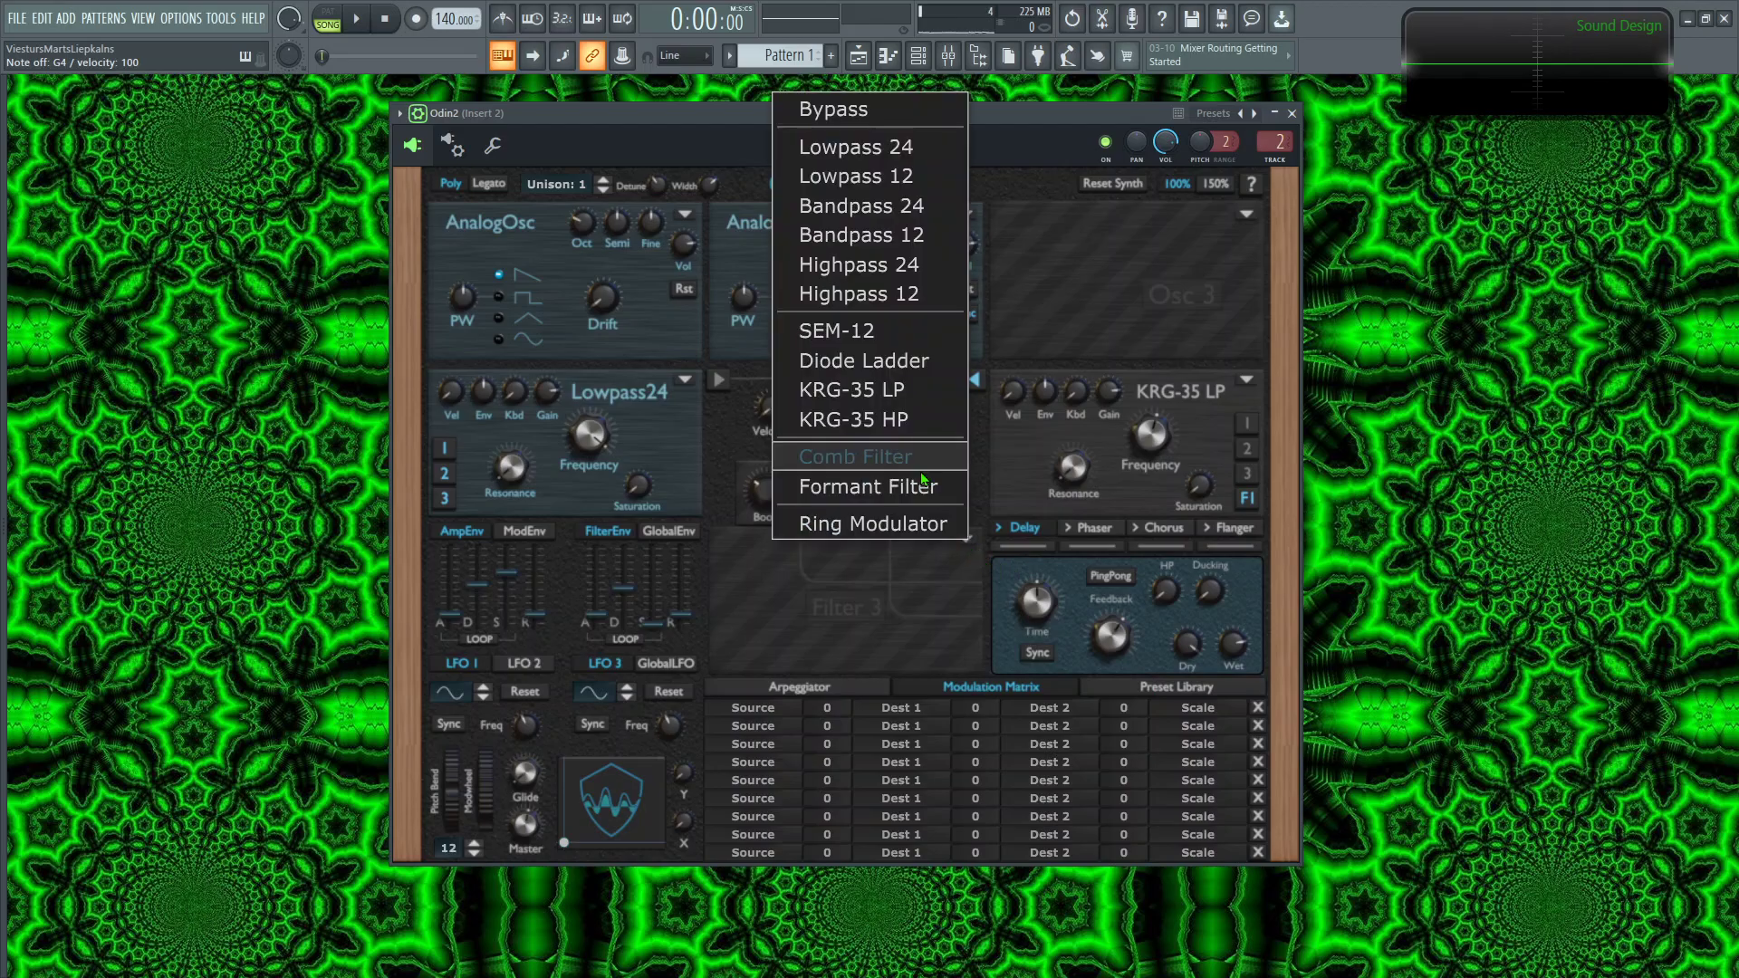
pyautogui.click(867, 407)
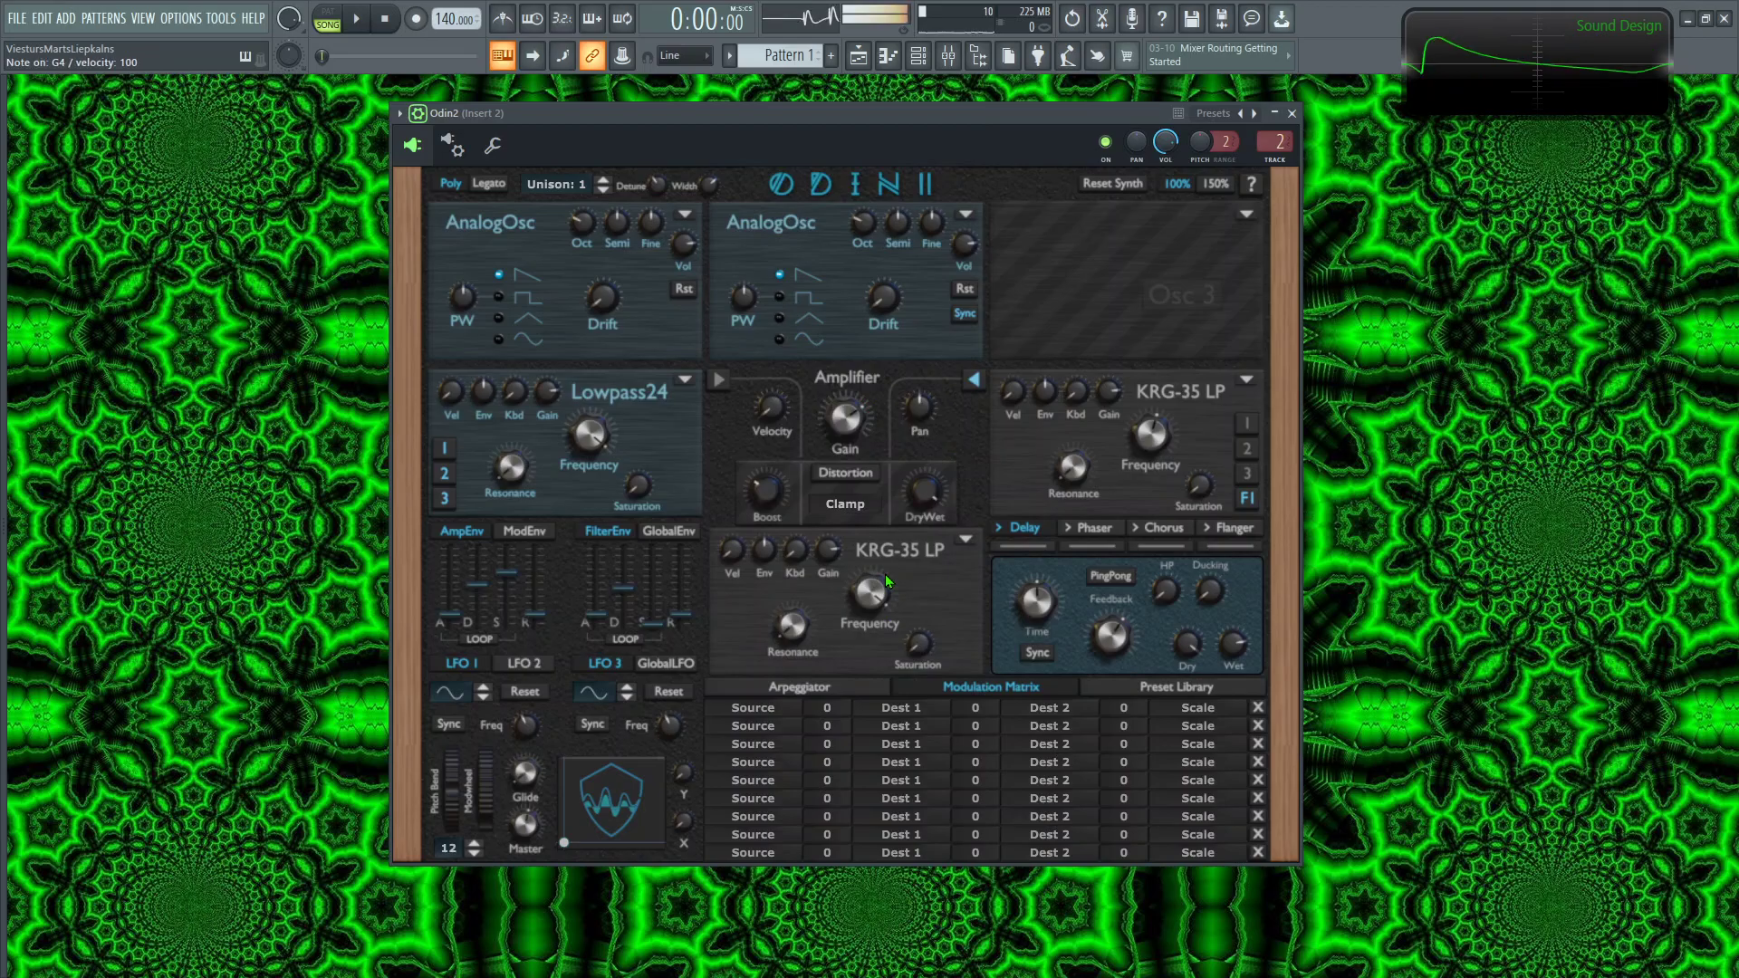
pyautogui.click(684, 381)
pyautogui.click(713, 397)
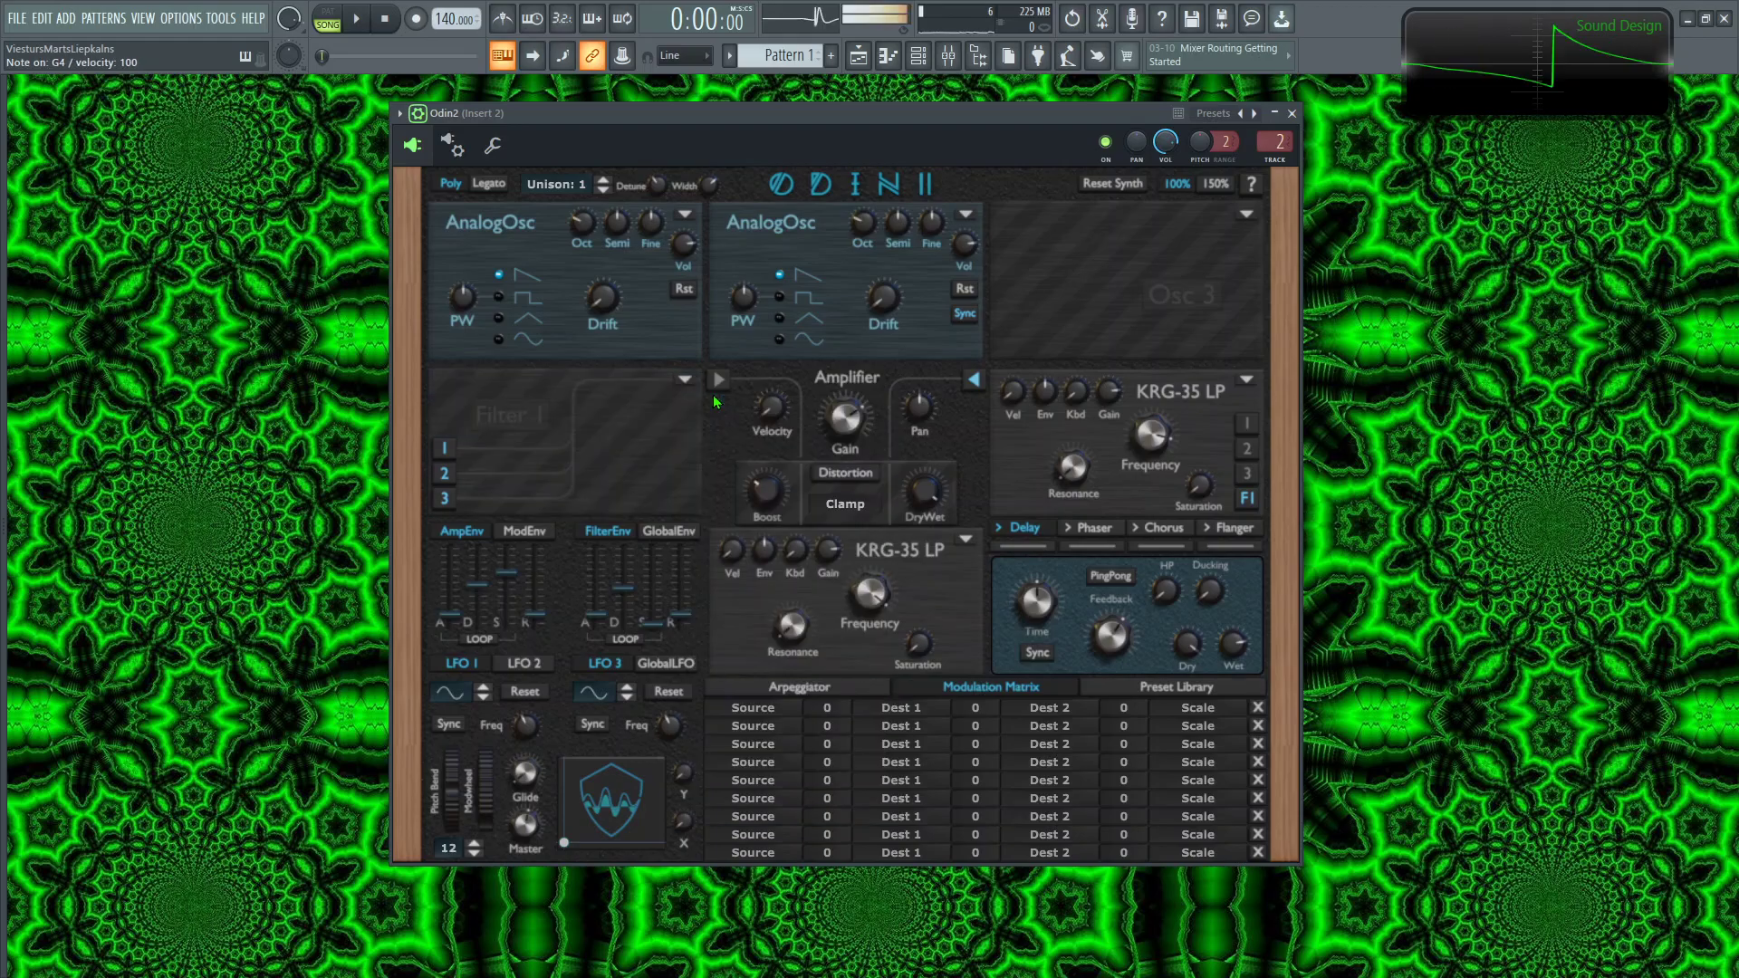
# Step: Open the Odin2 piano roll and set its Snap grid to 1/6 beat
pyautogui.click(897, 64)
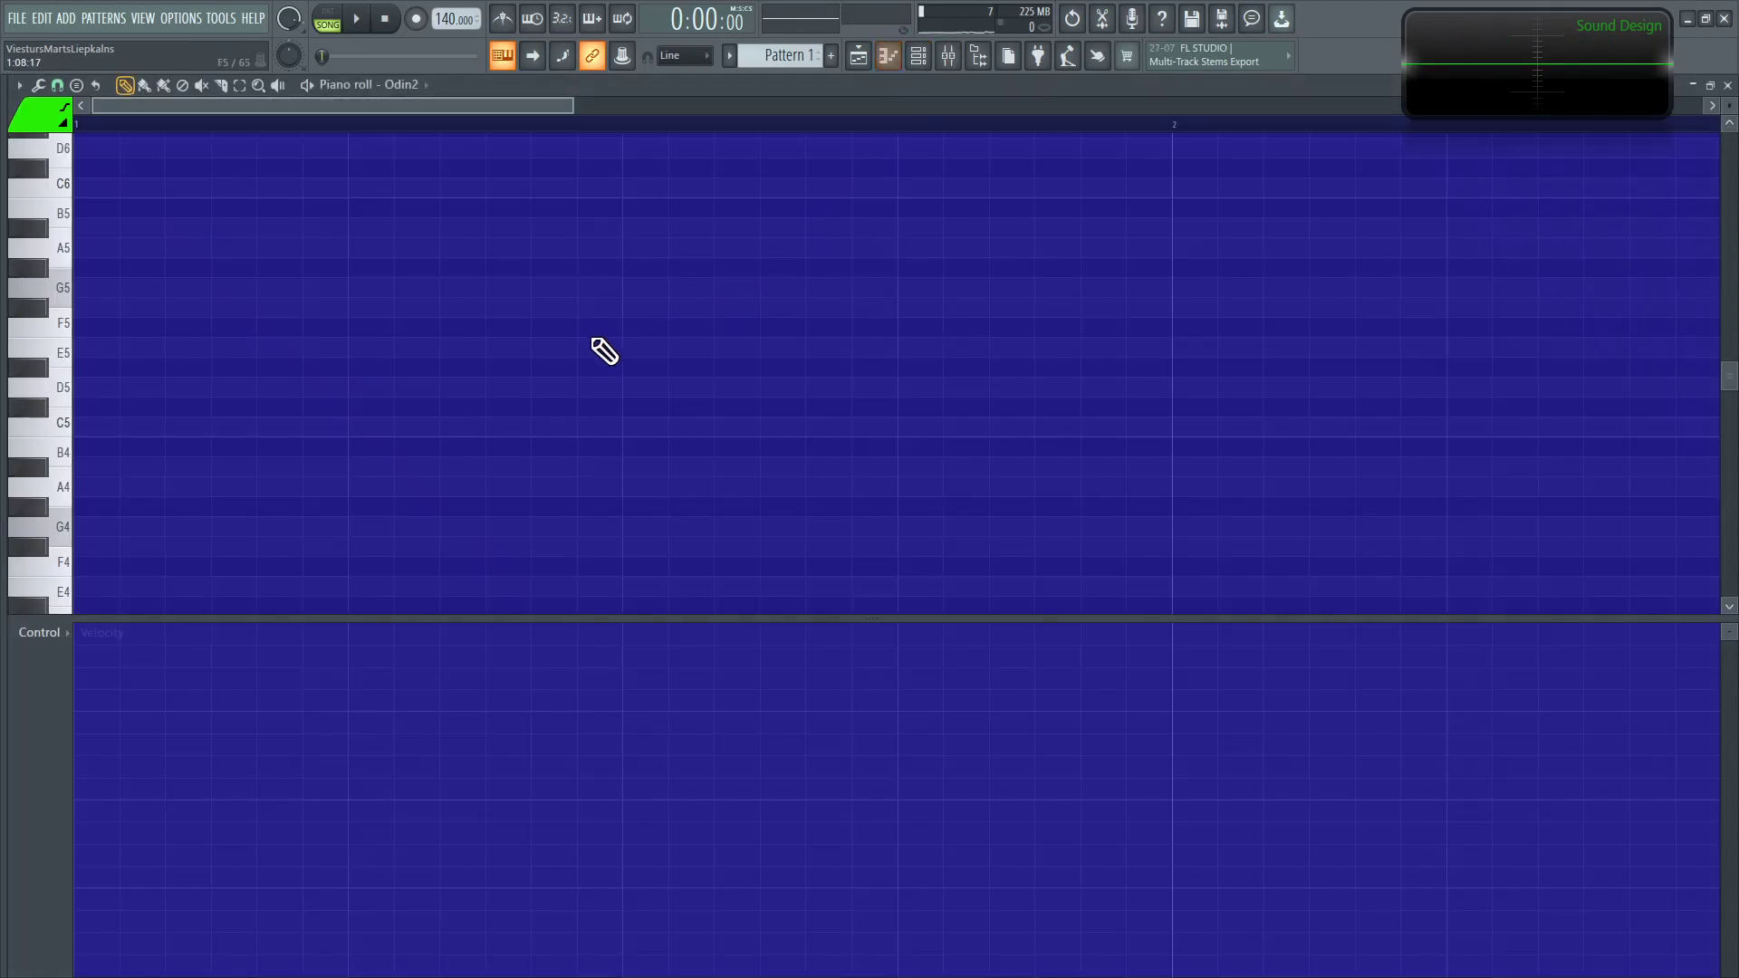
pyautogui.click(26, 91)
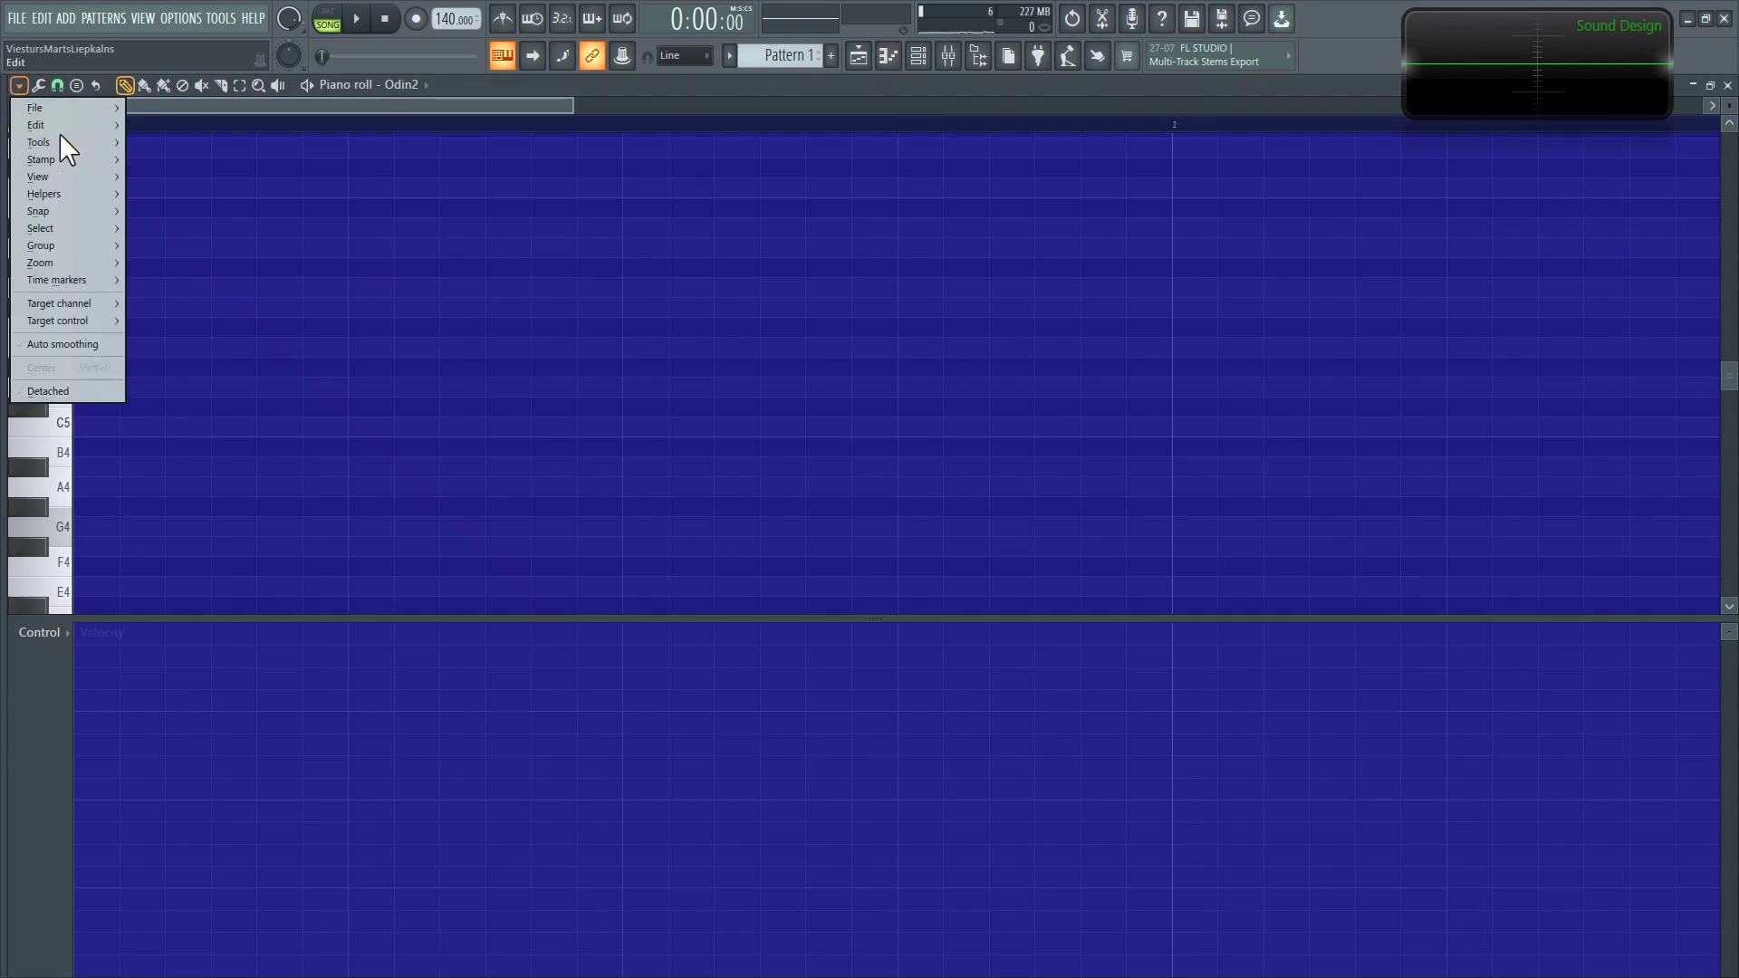
pyautogui.moveTo(87, 212)
pyautogui.click(167, 382)
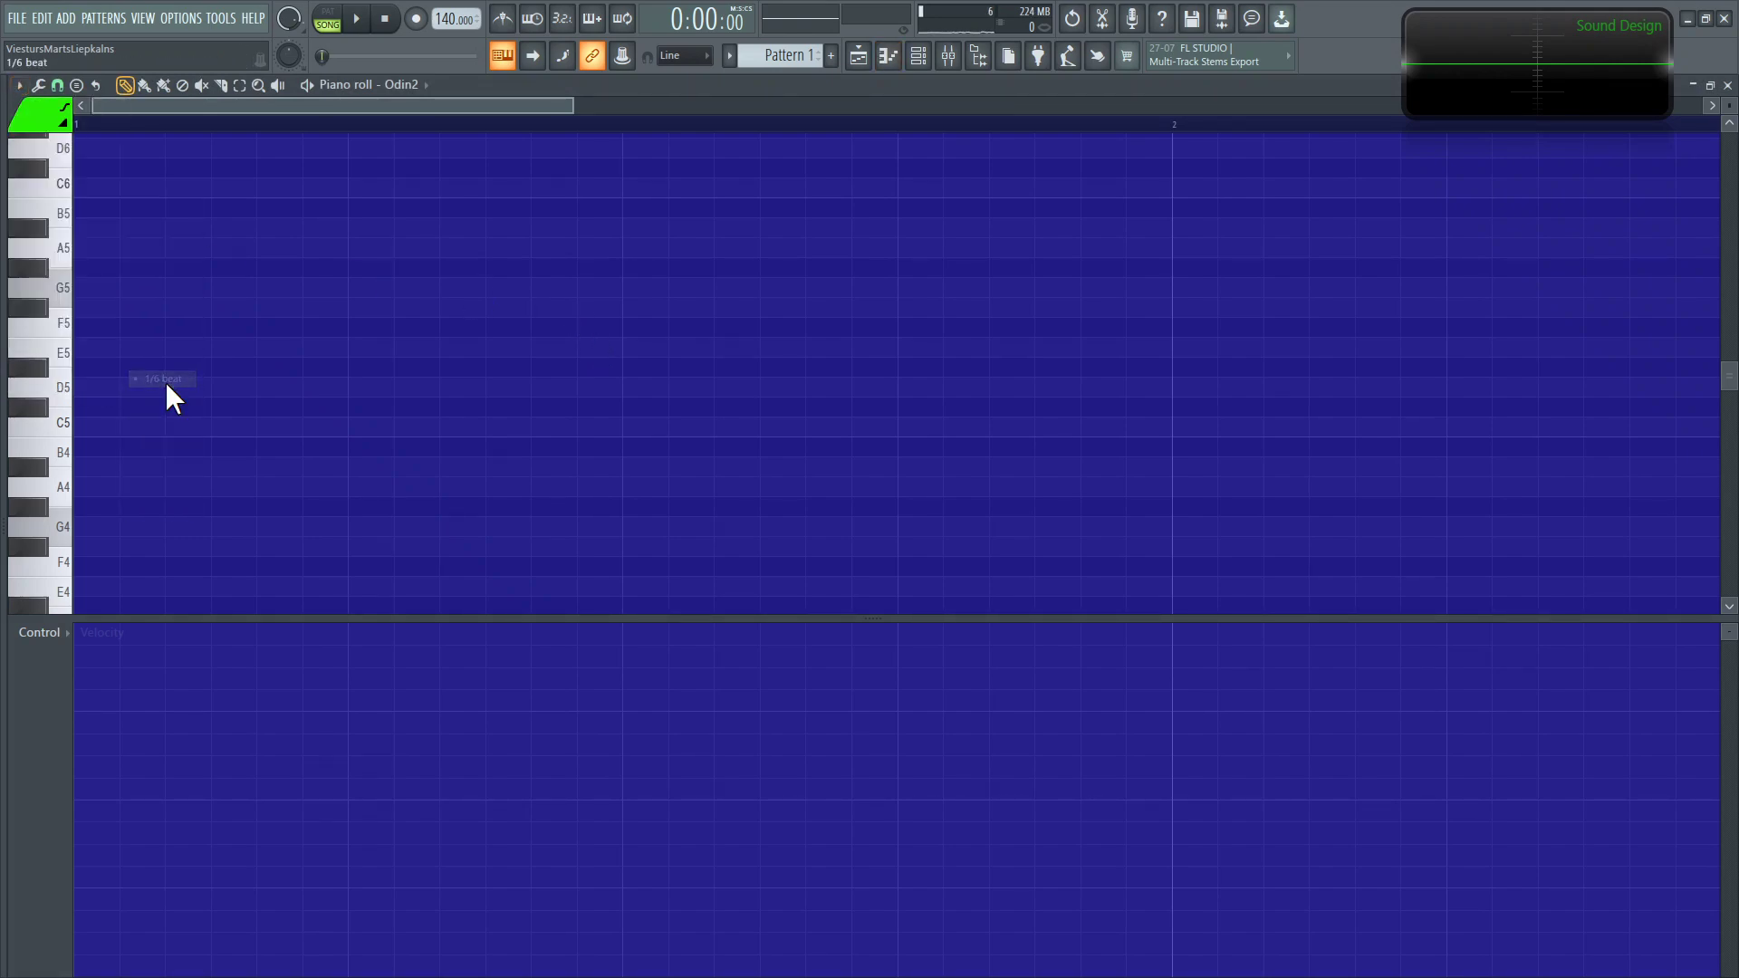
# Step: Audition piano keys from A4 down to A#3 to settle on D#4
pyautogui.click(63, 493)
pyautogui.scroll(-4, 63, 495)
pyautogui.click(46, 527)
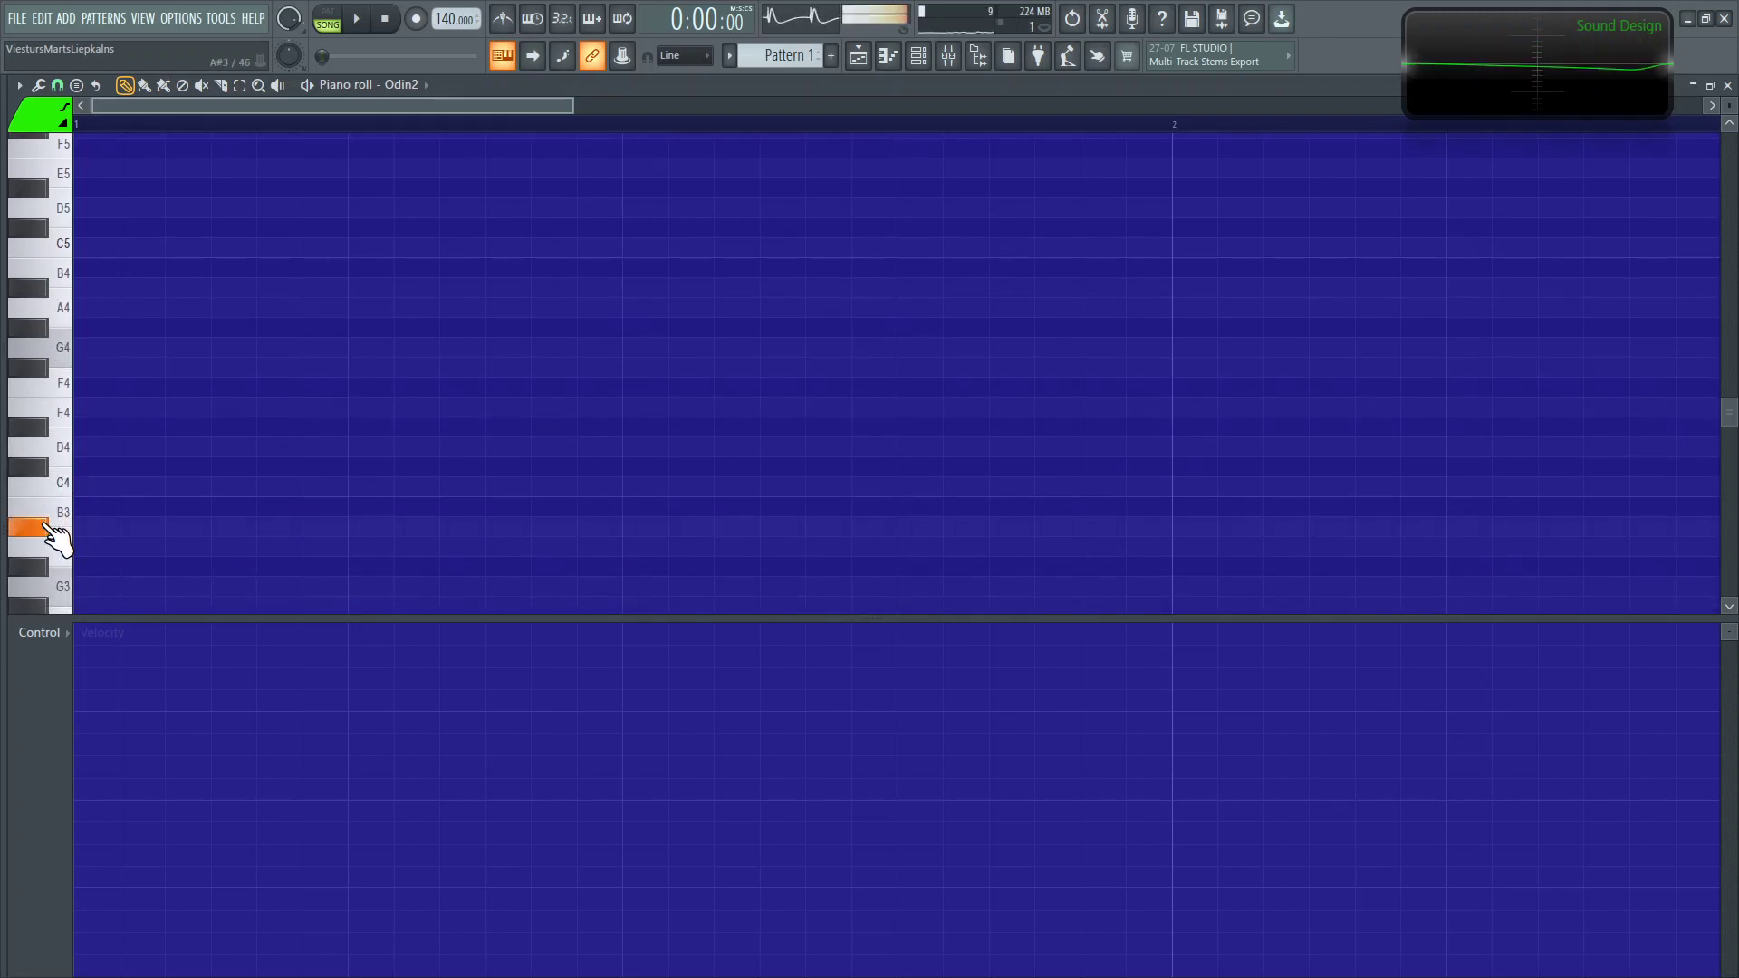
pyautogui.click(40, 328)
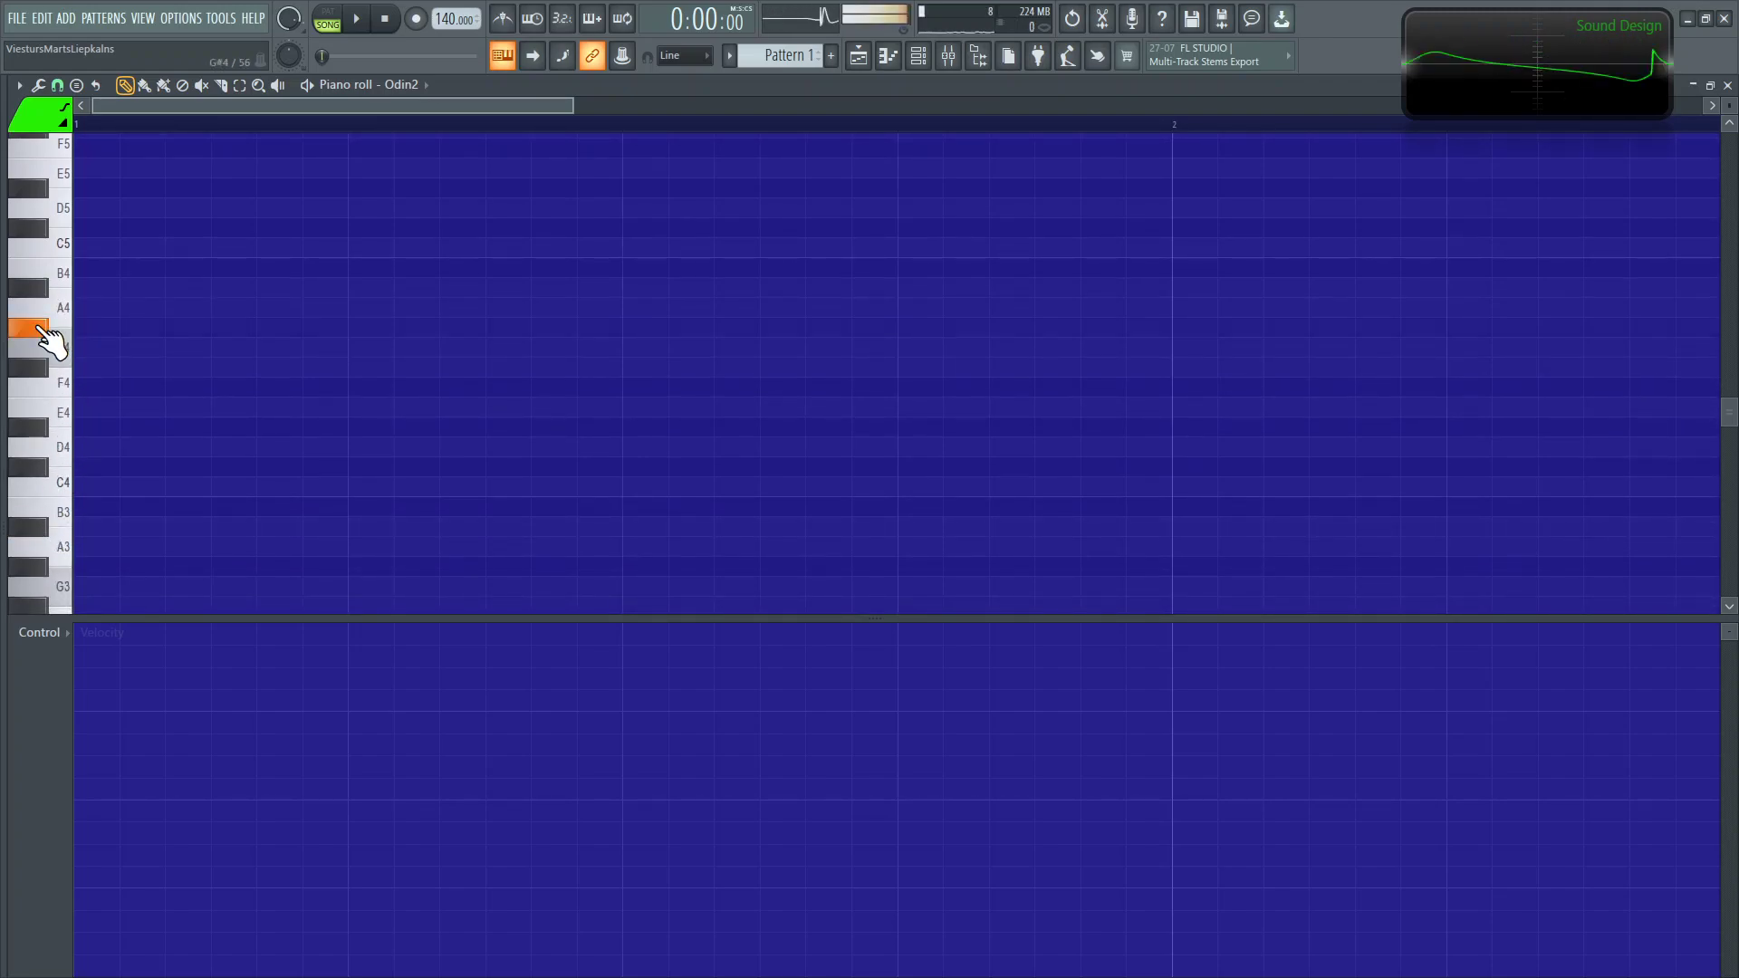
pyautogui.click(42, 410)
pyautogui.click(42, 429)
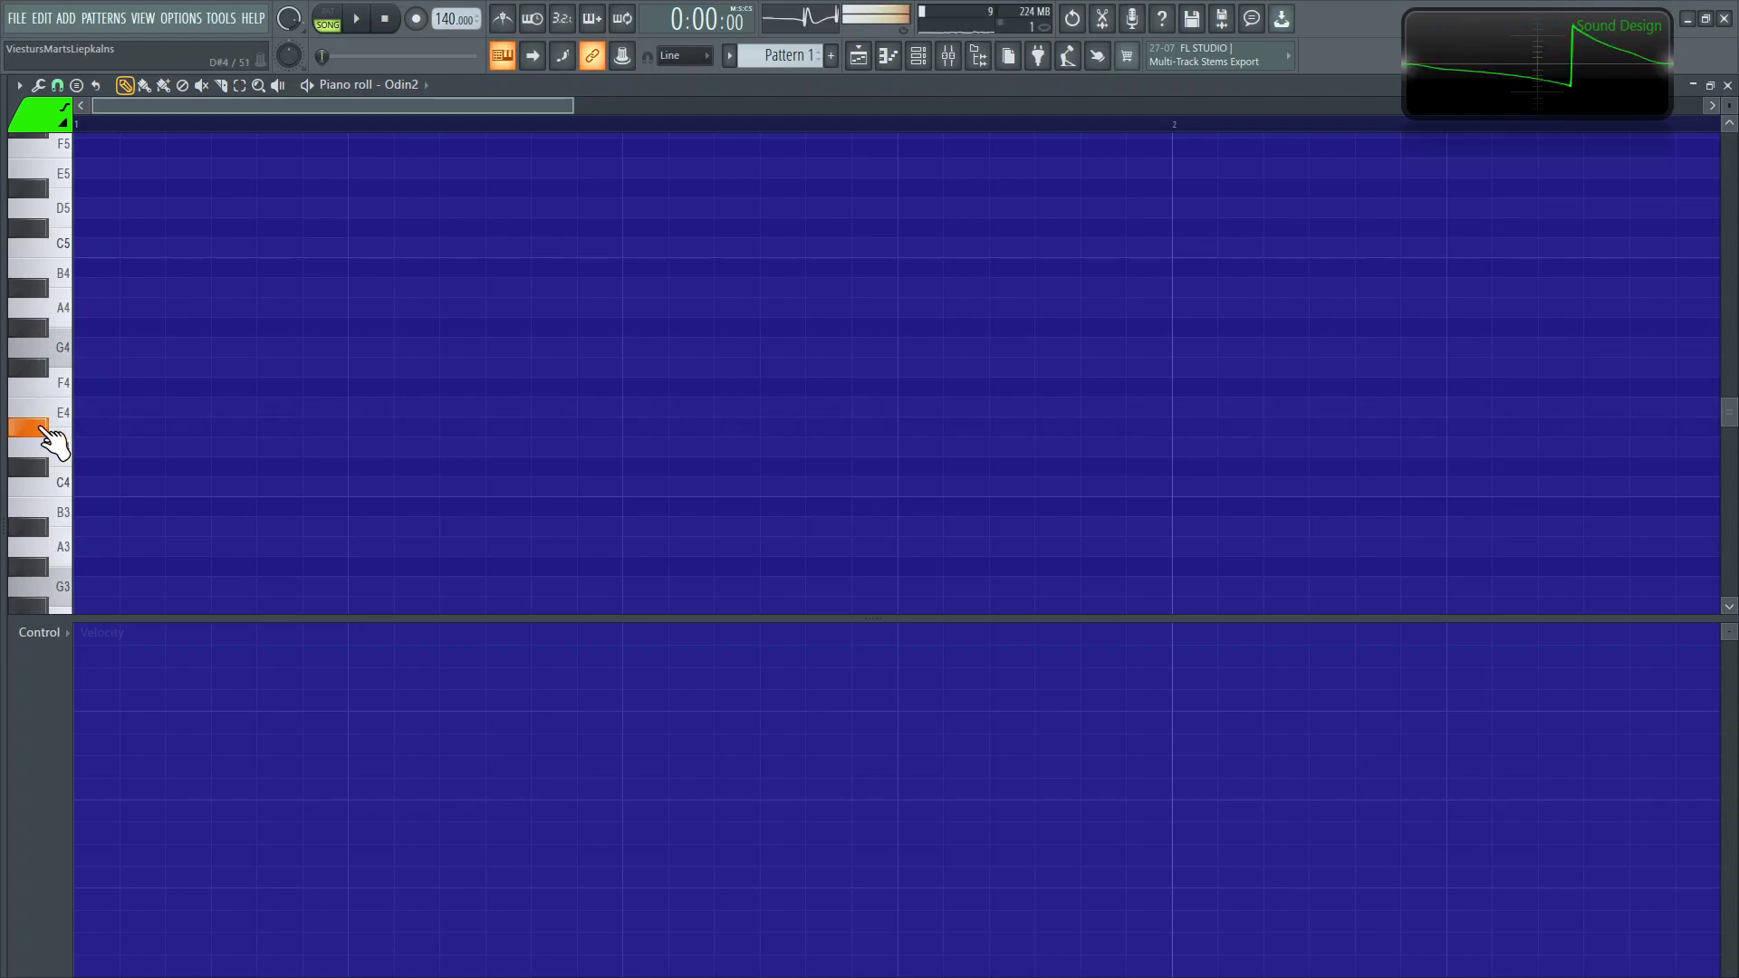
pyautogui.click(45, 427)
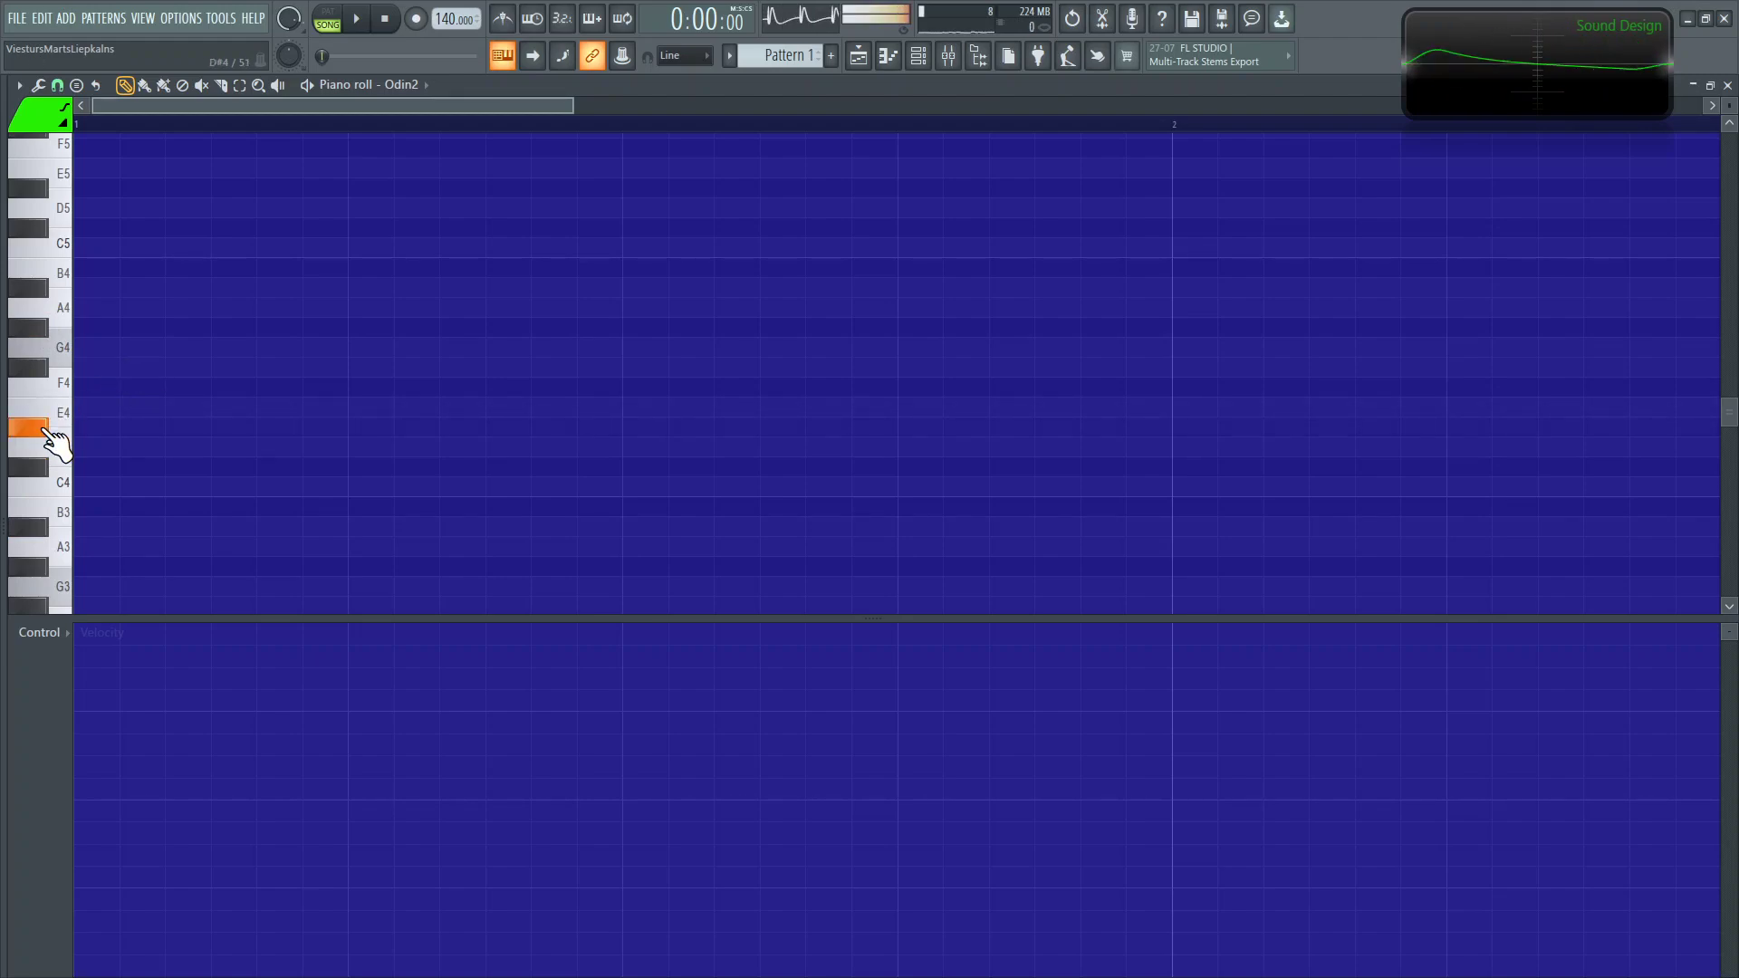
pyautogui.click(47, 429)
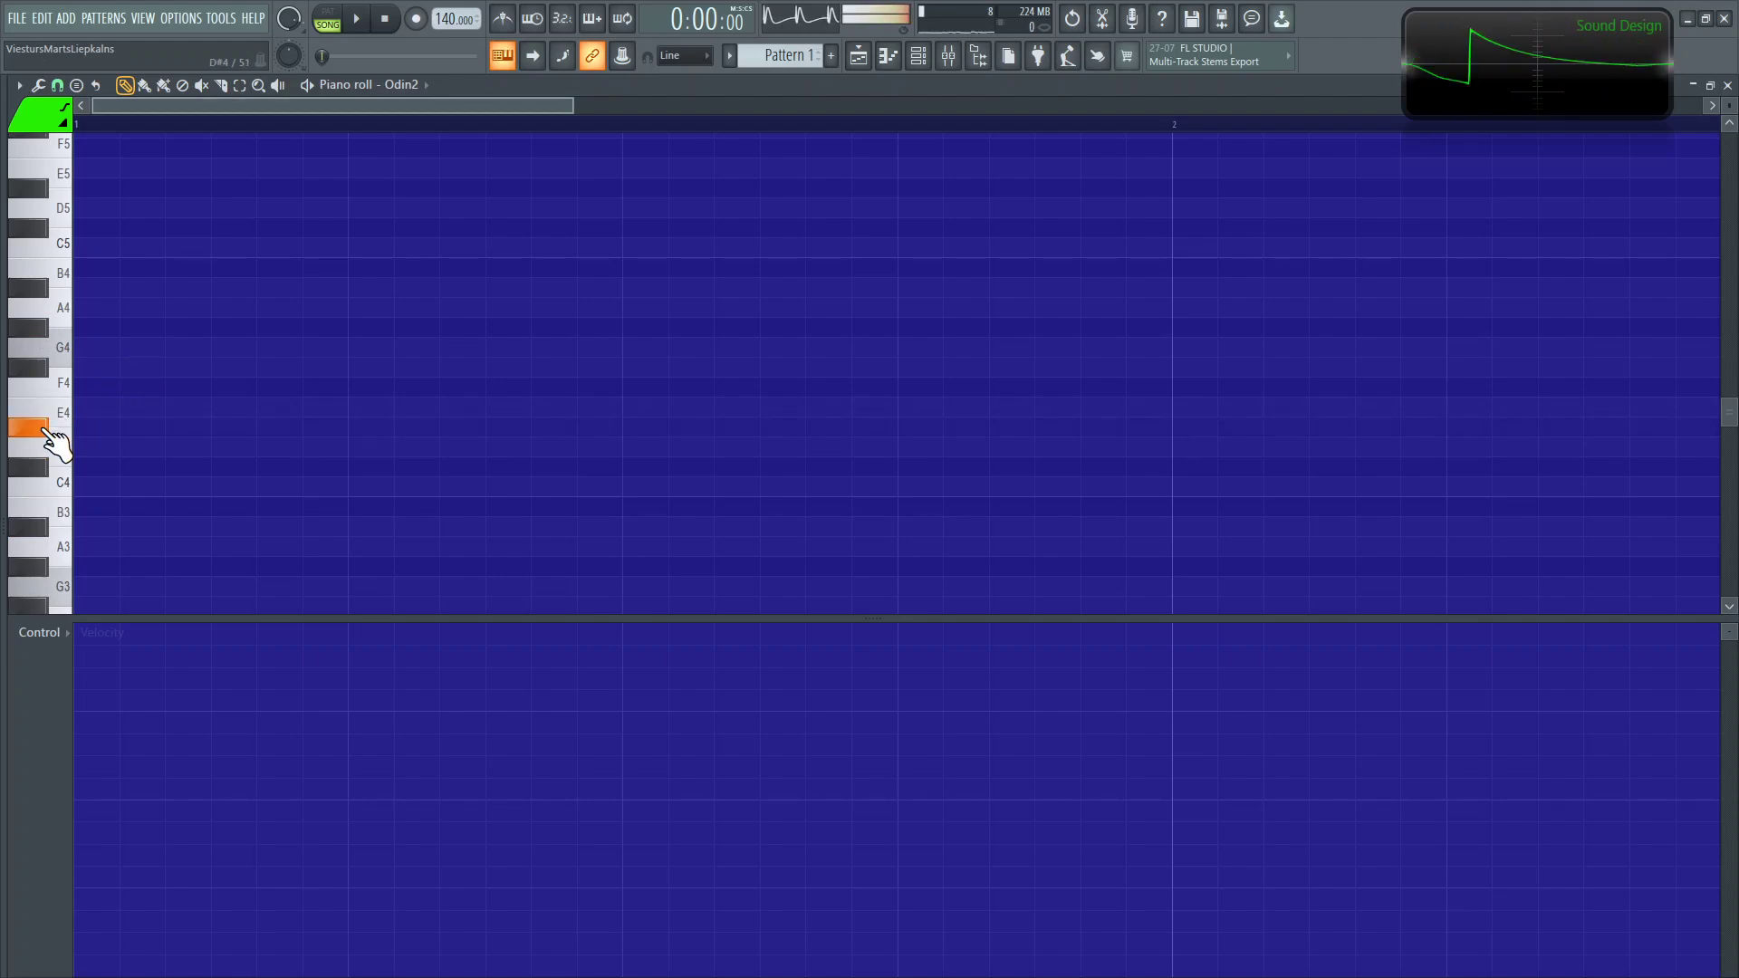
pyautogui.click(40, 328)
pyautogui.click(41, 288)
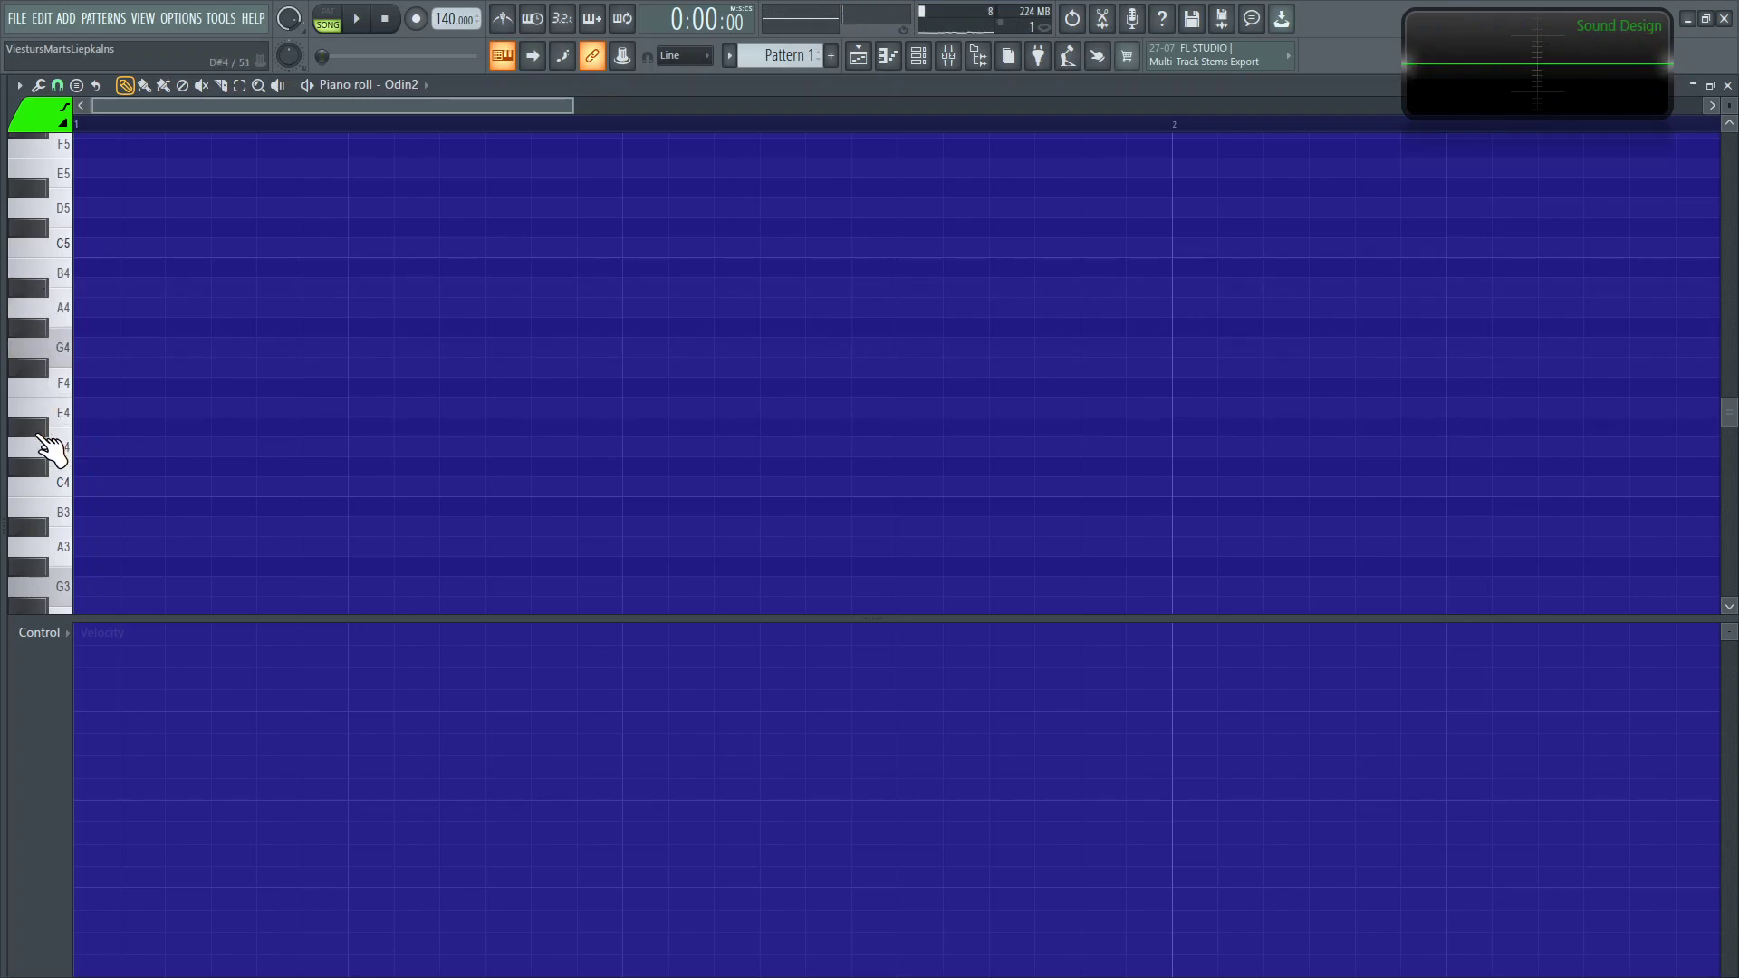
pyautogui.click(45, 427)
# Step: Draw eight D#4 notes across the bar, then return to the Playlist
pyautogui.click(187, 428)
pyautogui.click(310, 428)
pyautogui.rightClick(326, 429)
pyautogui.click(278, 428)
pyautogui.click(460, 427)
pyautogui.click(554, 428)
pyautogui.click(736, 428)
pyautogui.click(828, 428)
pyautogui.click(1008, 427)
pyautogui.click(1101, 428)
pyautogui.click(860, 58)
# Step: Start playback, bring back the Odin2 window via the Channel rack, then stop playback
pyautogui.press('space')
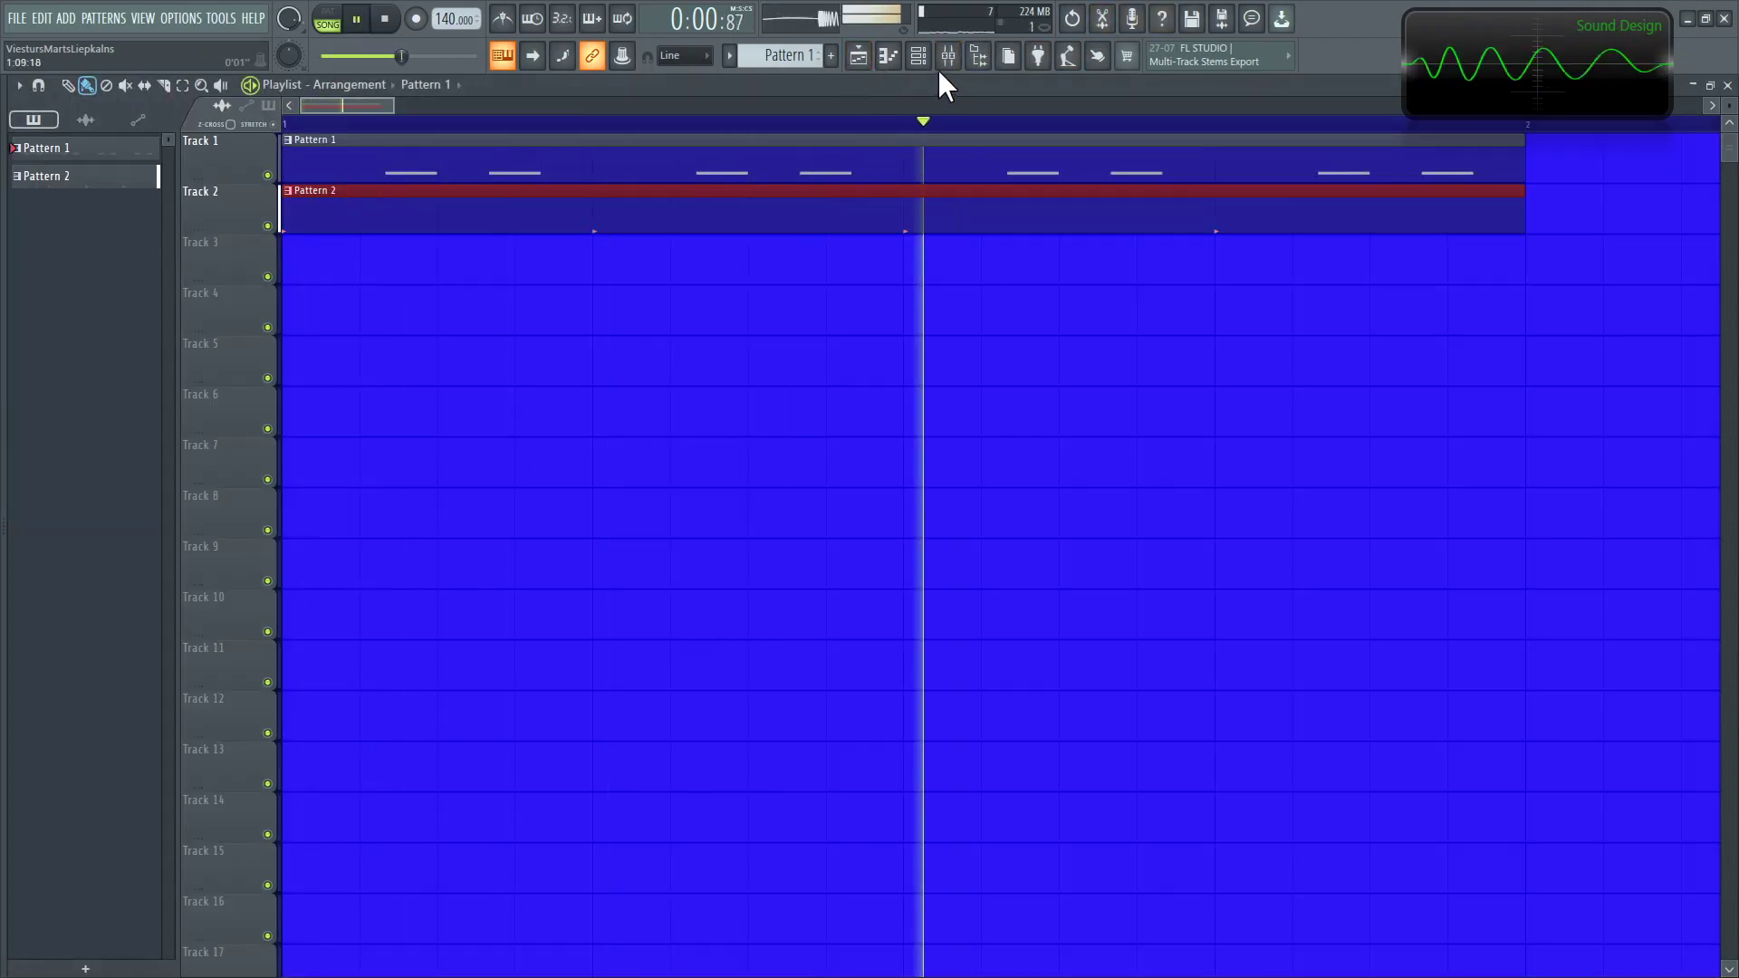
pyautogui.click(922, 60)
pyautogui.click(457, 435)
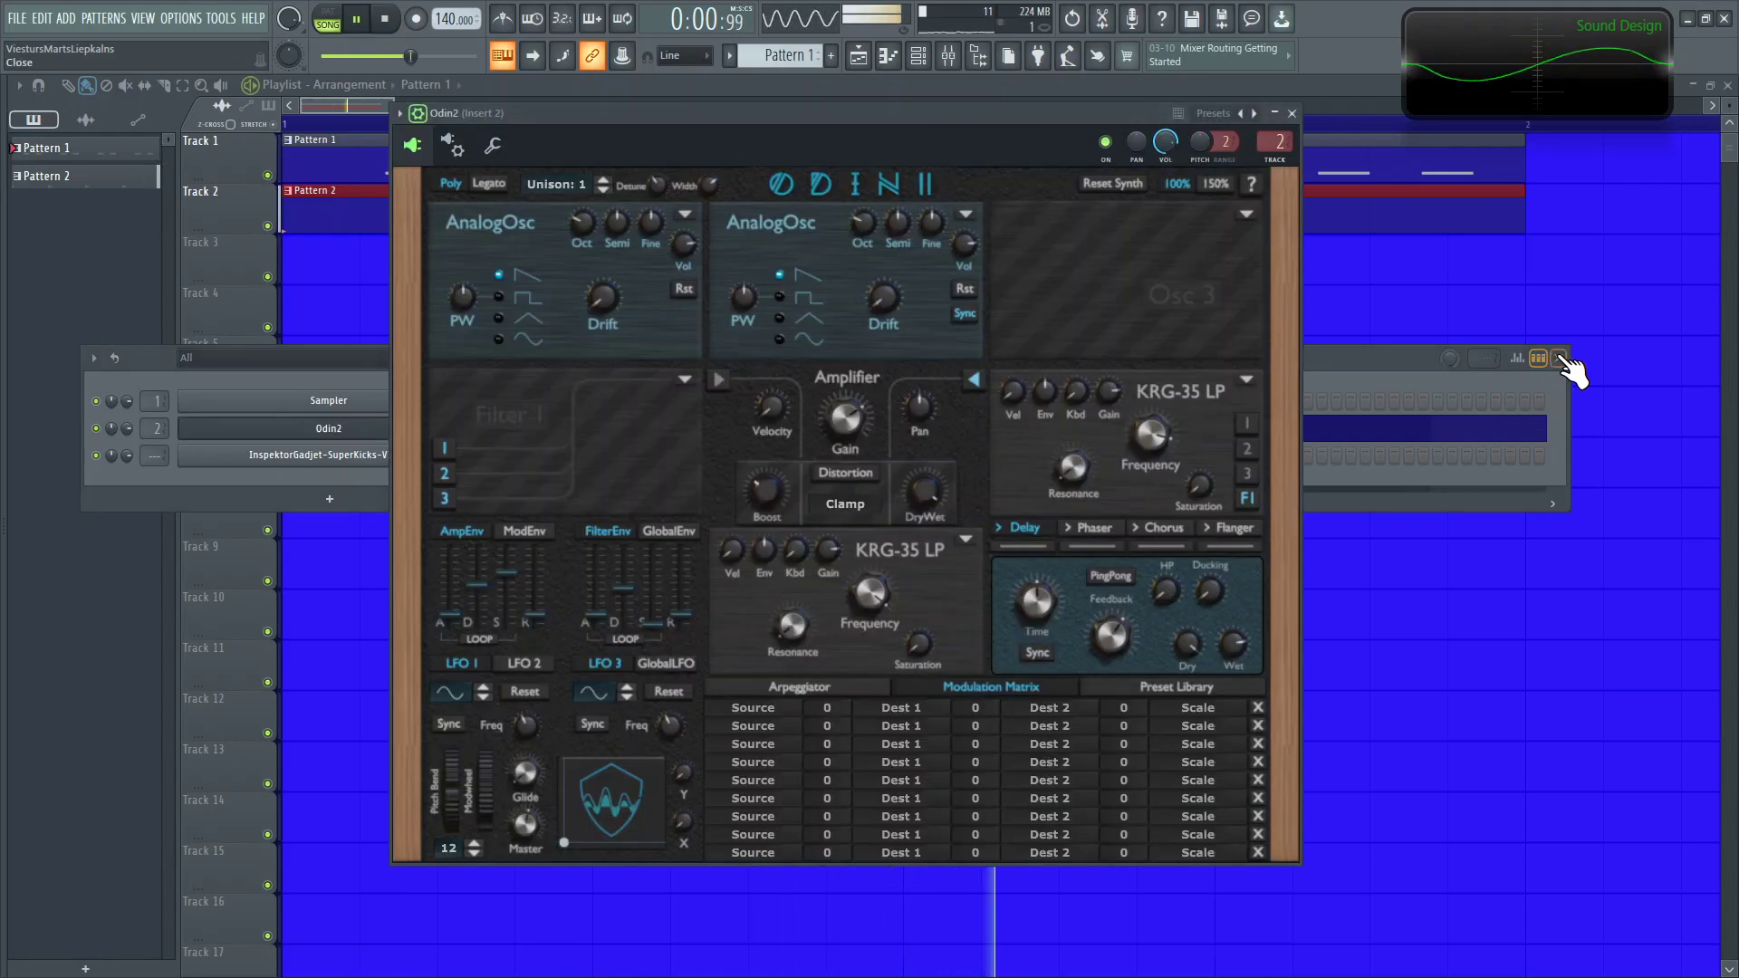
pyautogui.click(1560, 358)
pyautogui.press('space')
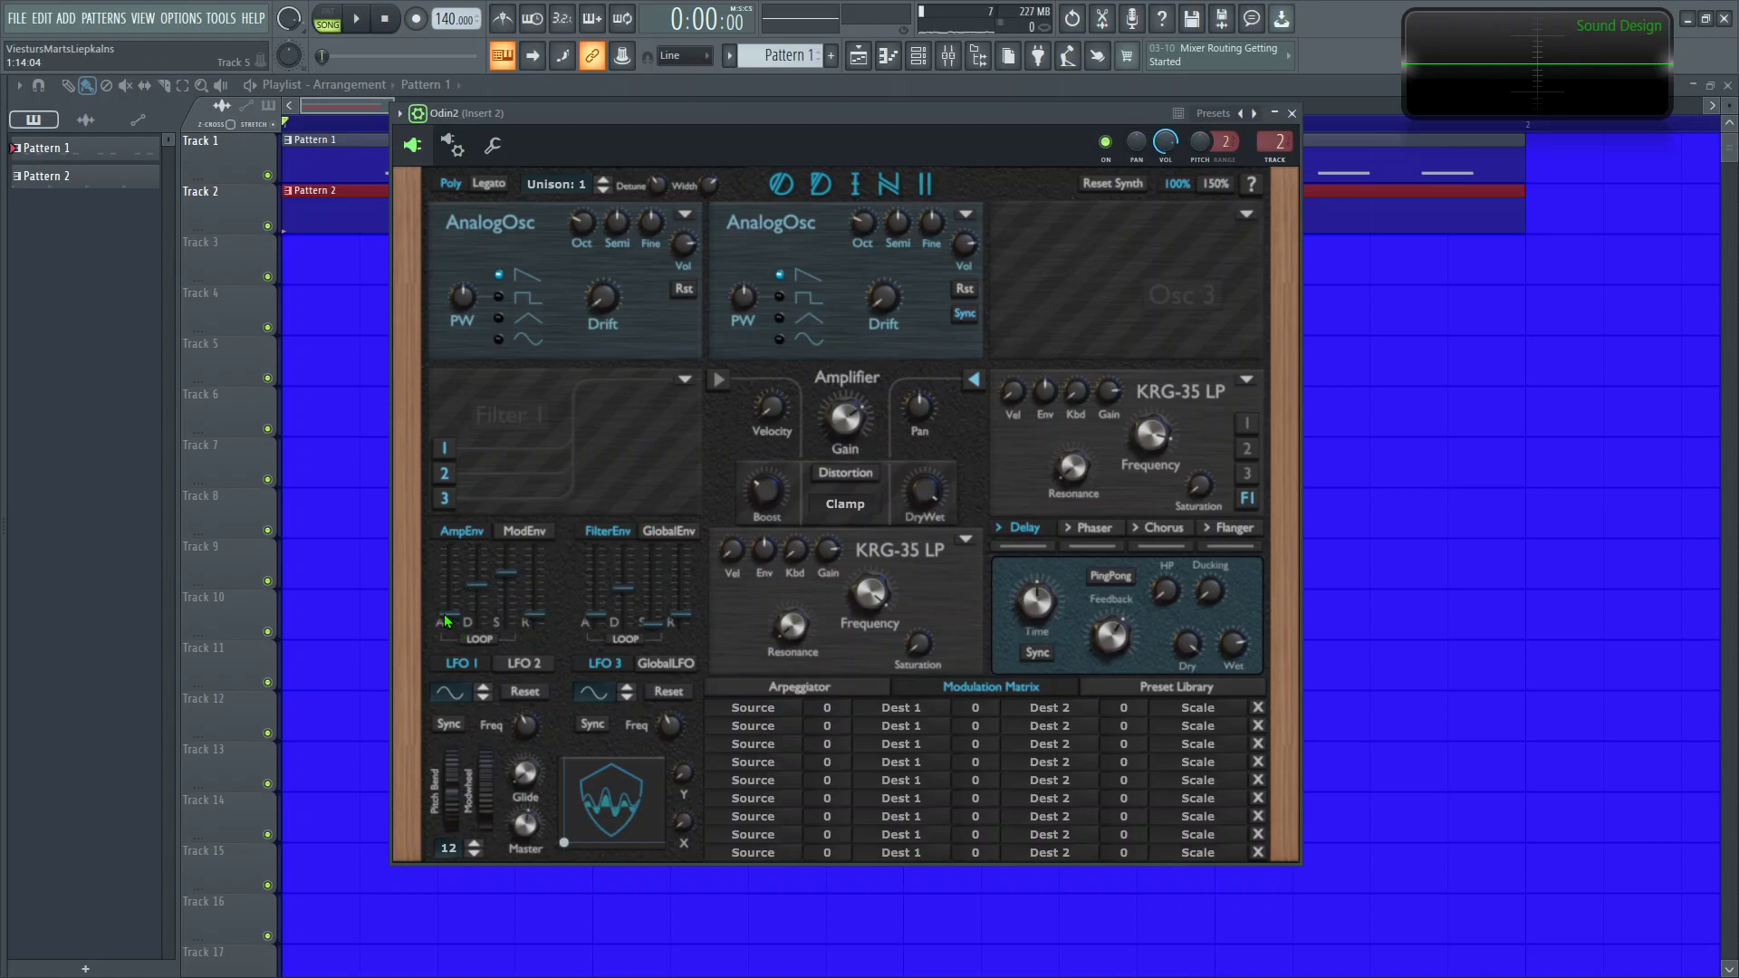
# Step: Pull every AmpEnv and FilterEnv ADSR slider to minimum, then raise amp sustain to about 0.2
pyautogui.moveTo(449, 617); pyautogui.dragTo(455, 670)
pyautogui.moveTo(475, 590); pyautogui.dragTo(540, 687)
pyautogui.moveTo(614, 615); pyautogui.dragTo(597, 671)
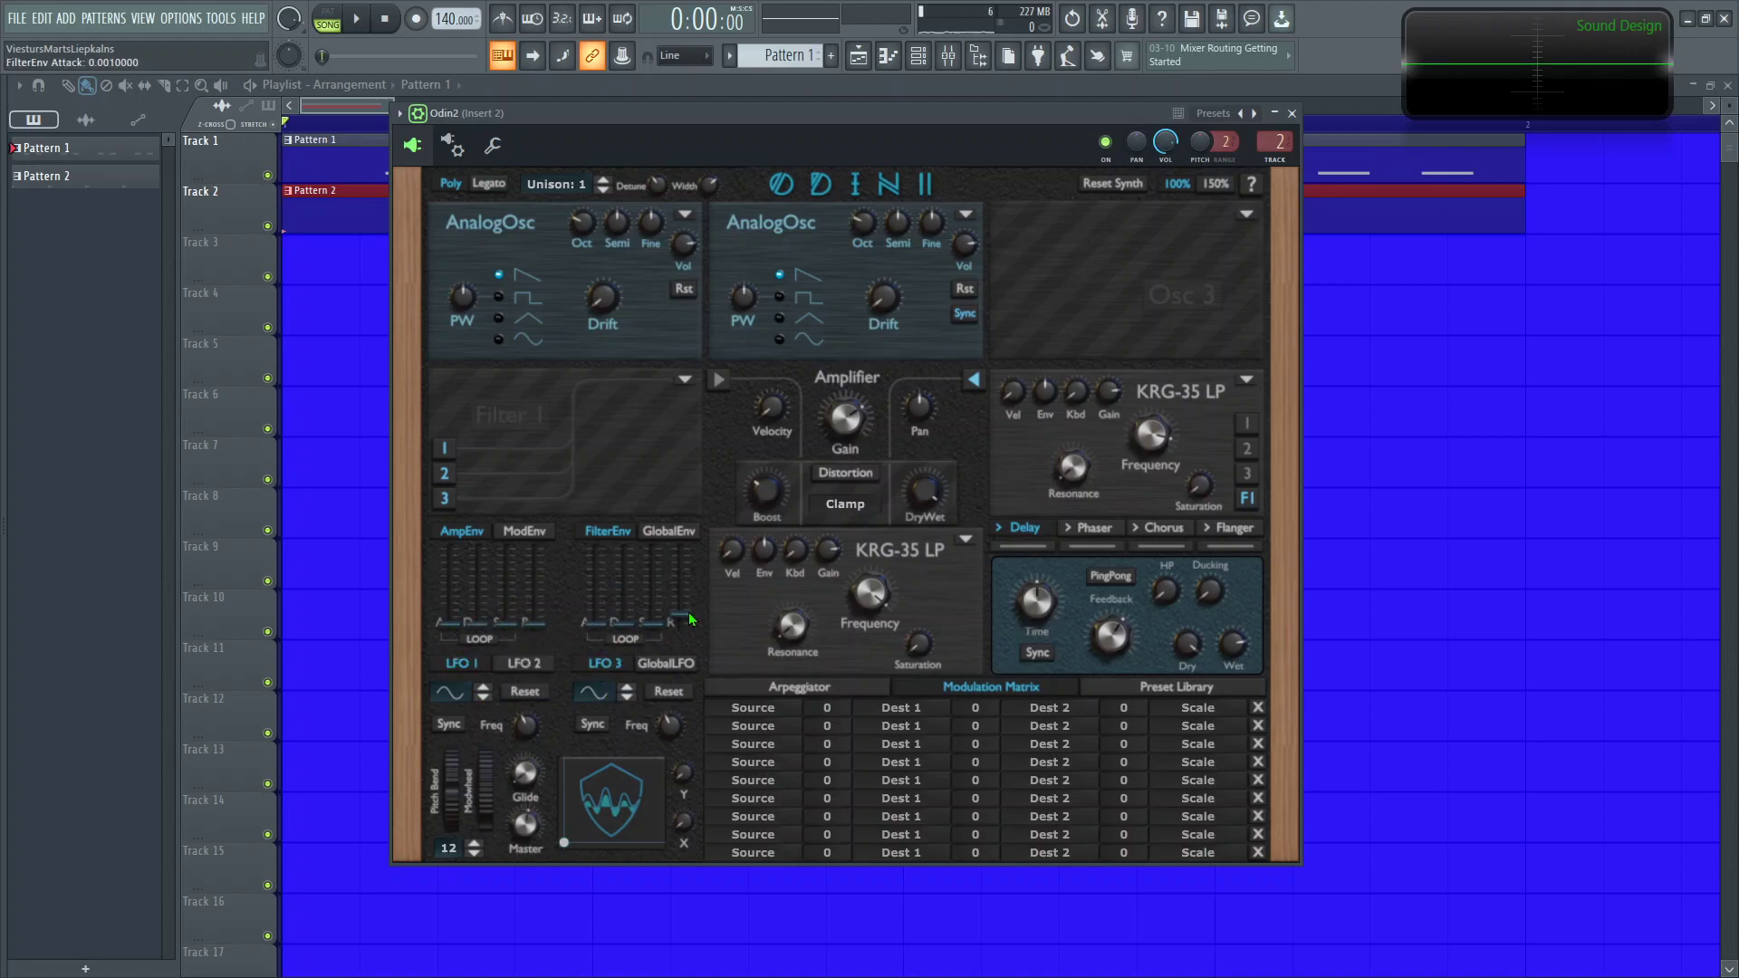
pyautogui.moveTo(690, 618); pyautogui.dragTo(690, 634)
pyautogui.click(365, 31)
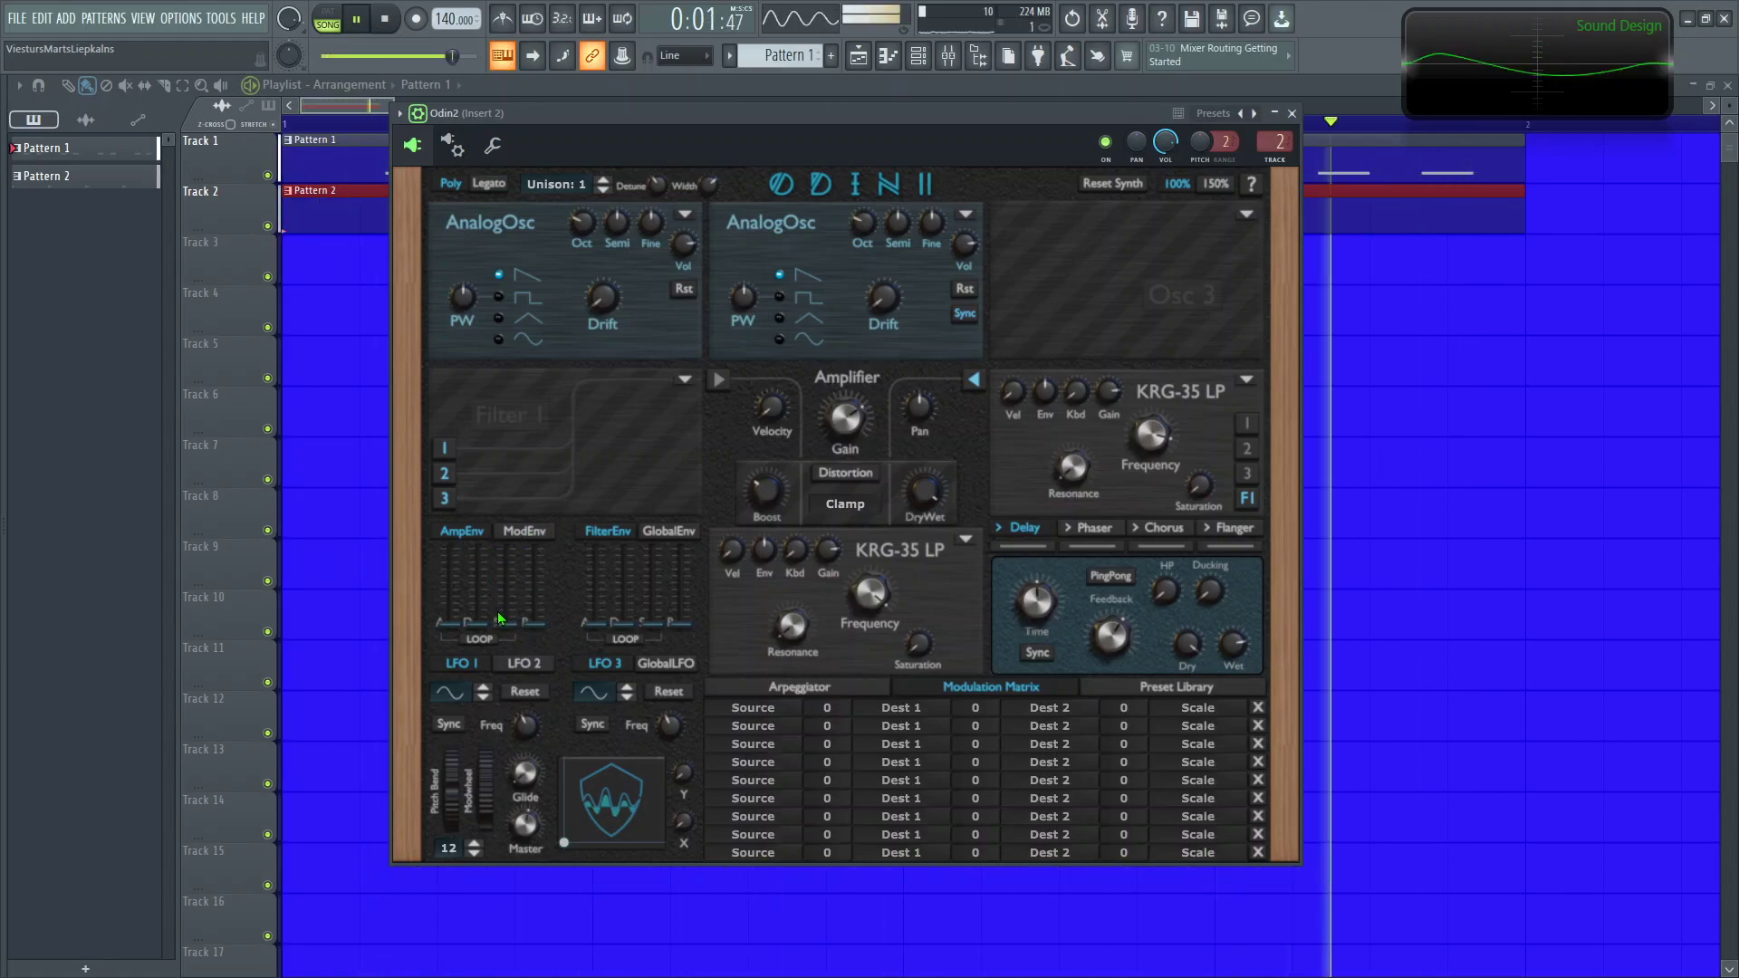
pyautogui.moveTo(503, 612); pyautogui.dragTo(490, 570)
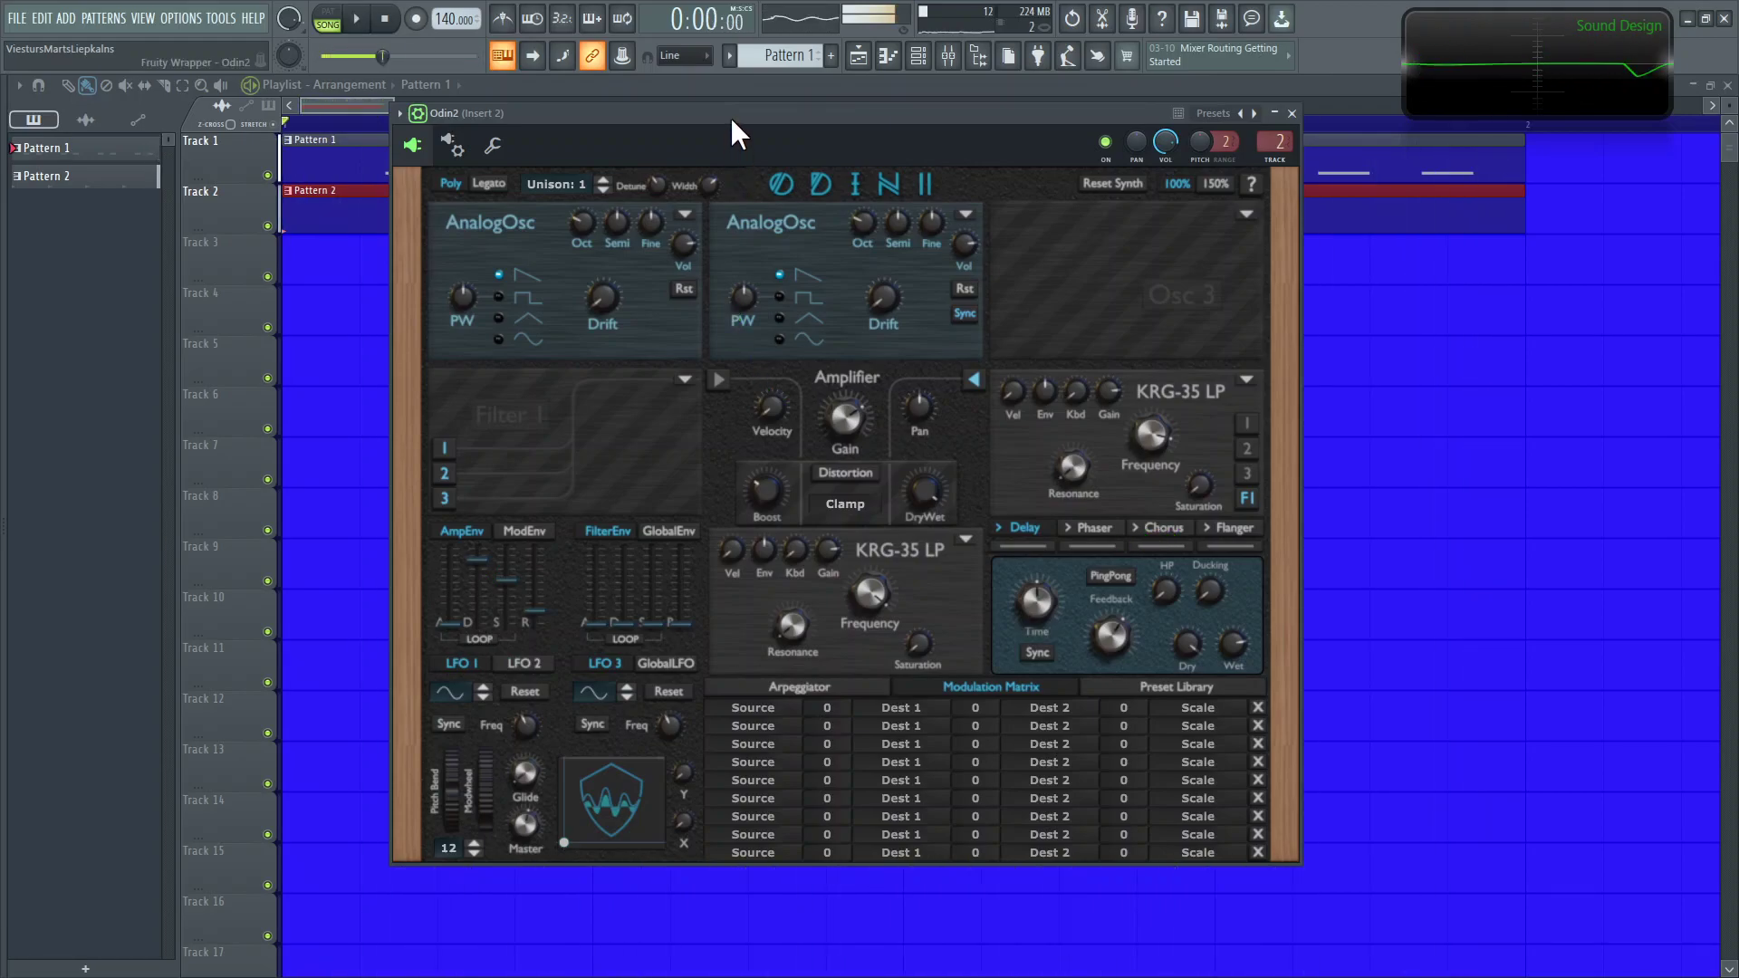
# Step: Set the Filter 2 and Filter 3 envelope amounts to -1 and route oscillator 1 into Filter 2
pyautogui.press('space')
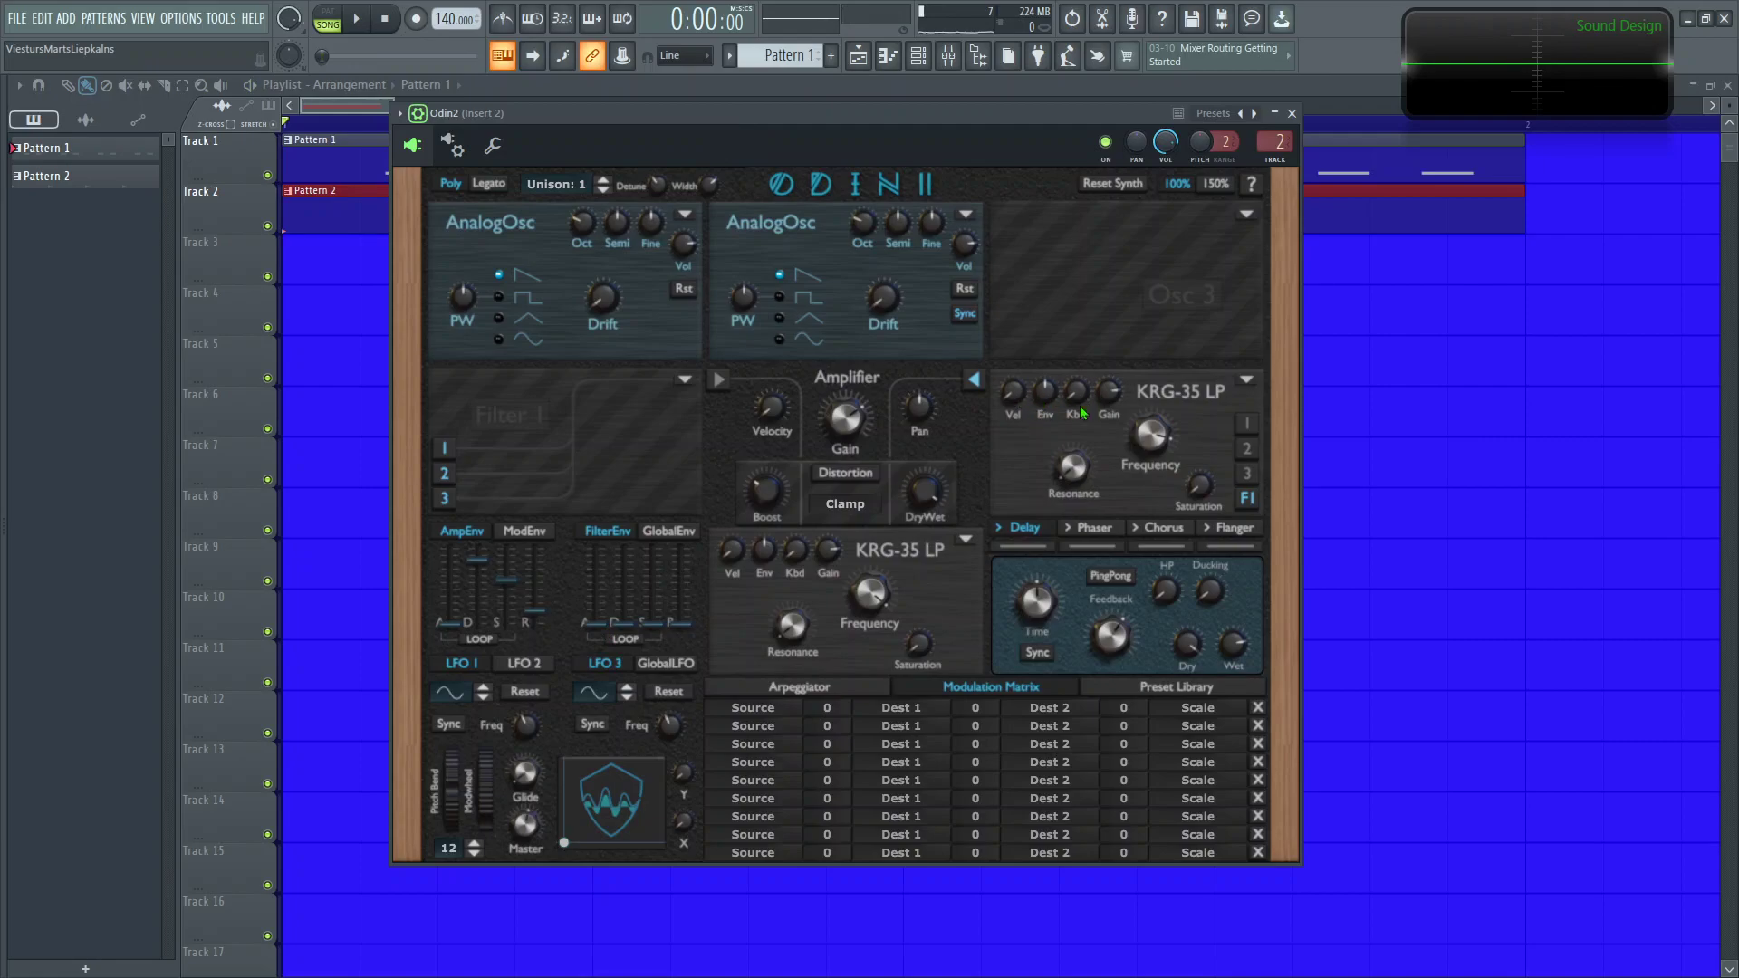
pyautogui.moveTo(1046, 403); pyautogui.dragTo(1060, 484)
pyautogui.moveTo(764, 552); pyautogui.dragTo(776, 577)
pyautogui.click(1248, 426)
# Step: Lengthen filter envelope attack slightly, open Filter 3 cutoff to ~16 kHz and saturation to 0.928
pyautogui.press('space')
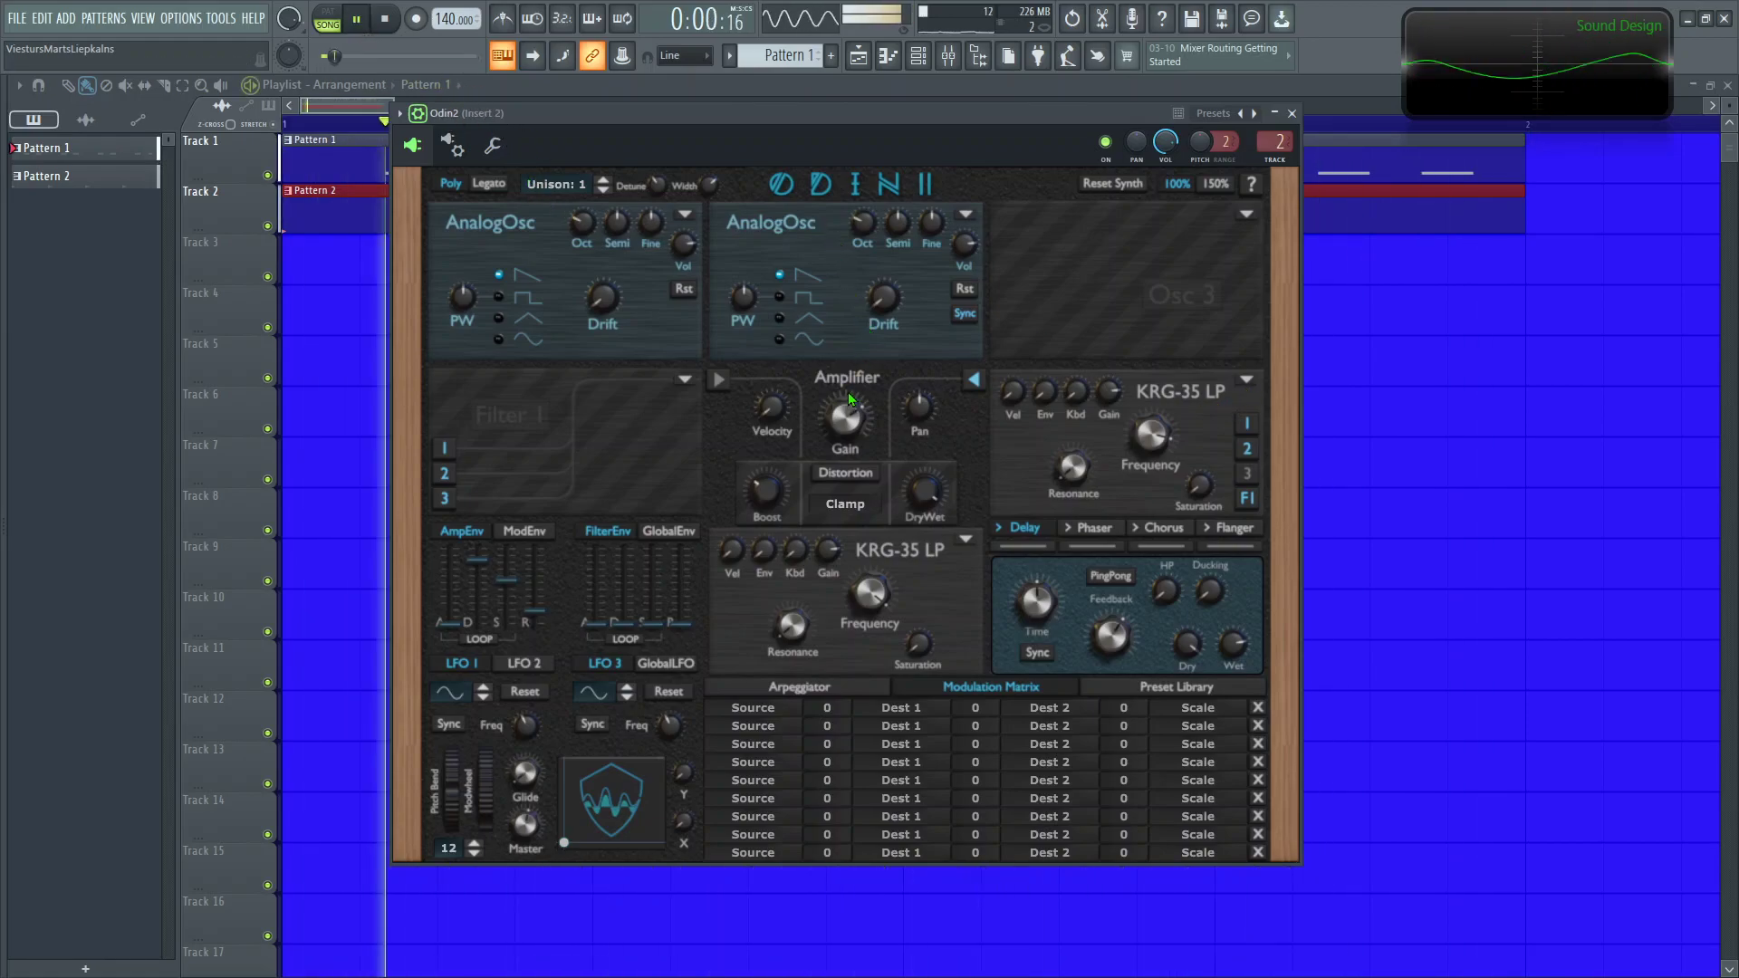
pyautogui.moveTo(607, 605); pyautogui.dragTo(687, 545)
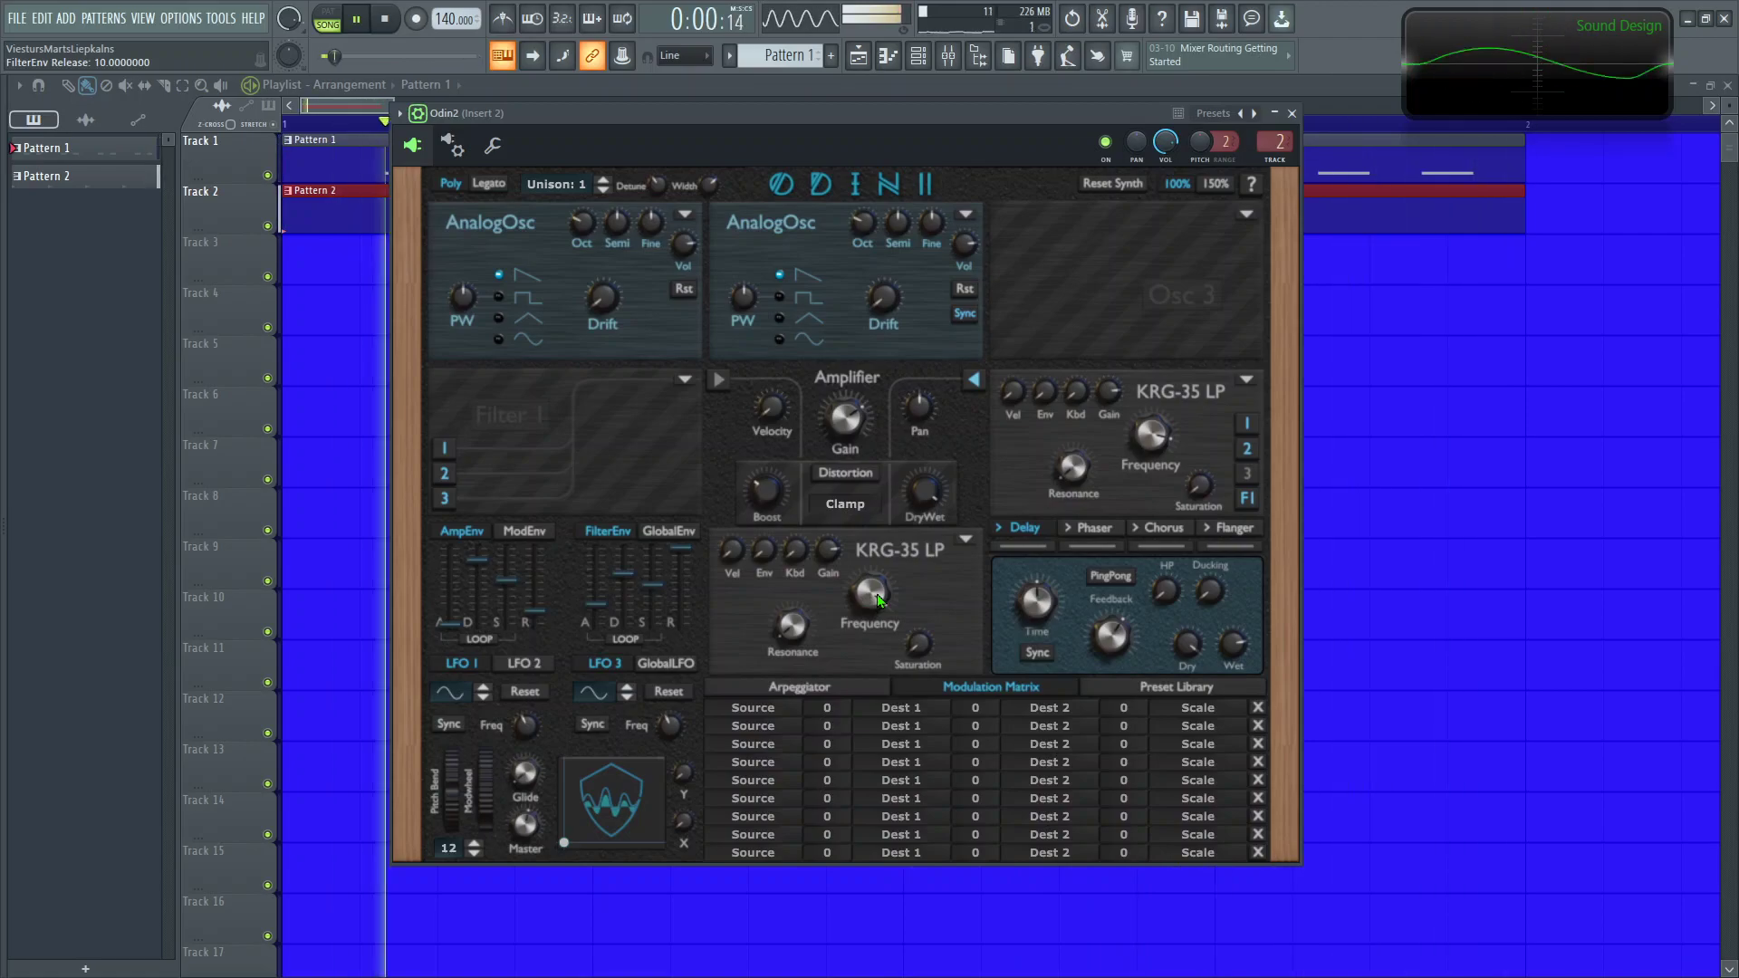
pyautogui.moveTo(867, 596); pyautogui.dragTo(964, 625)
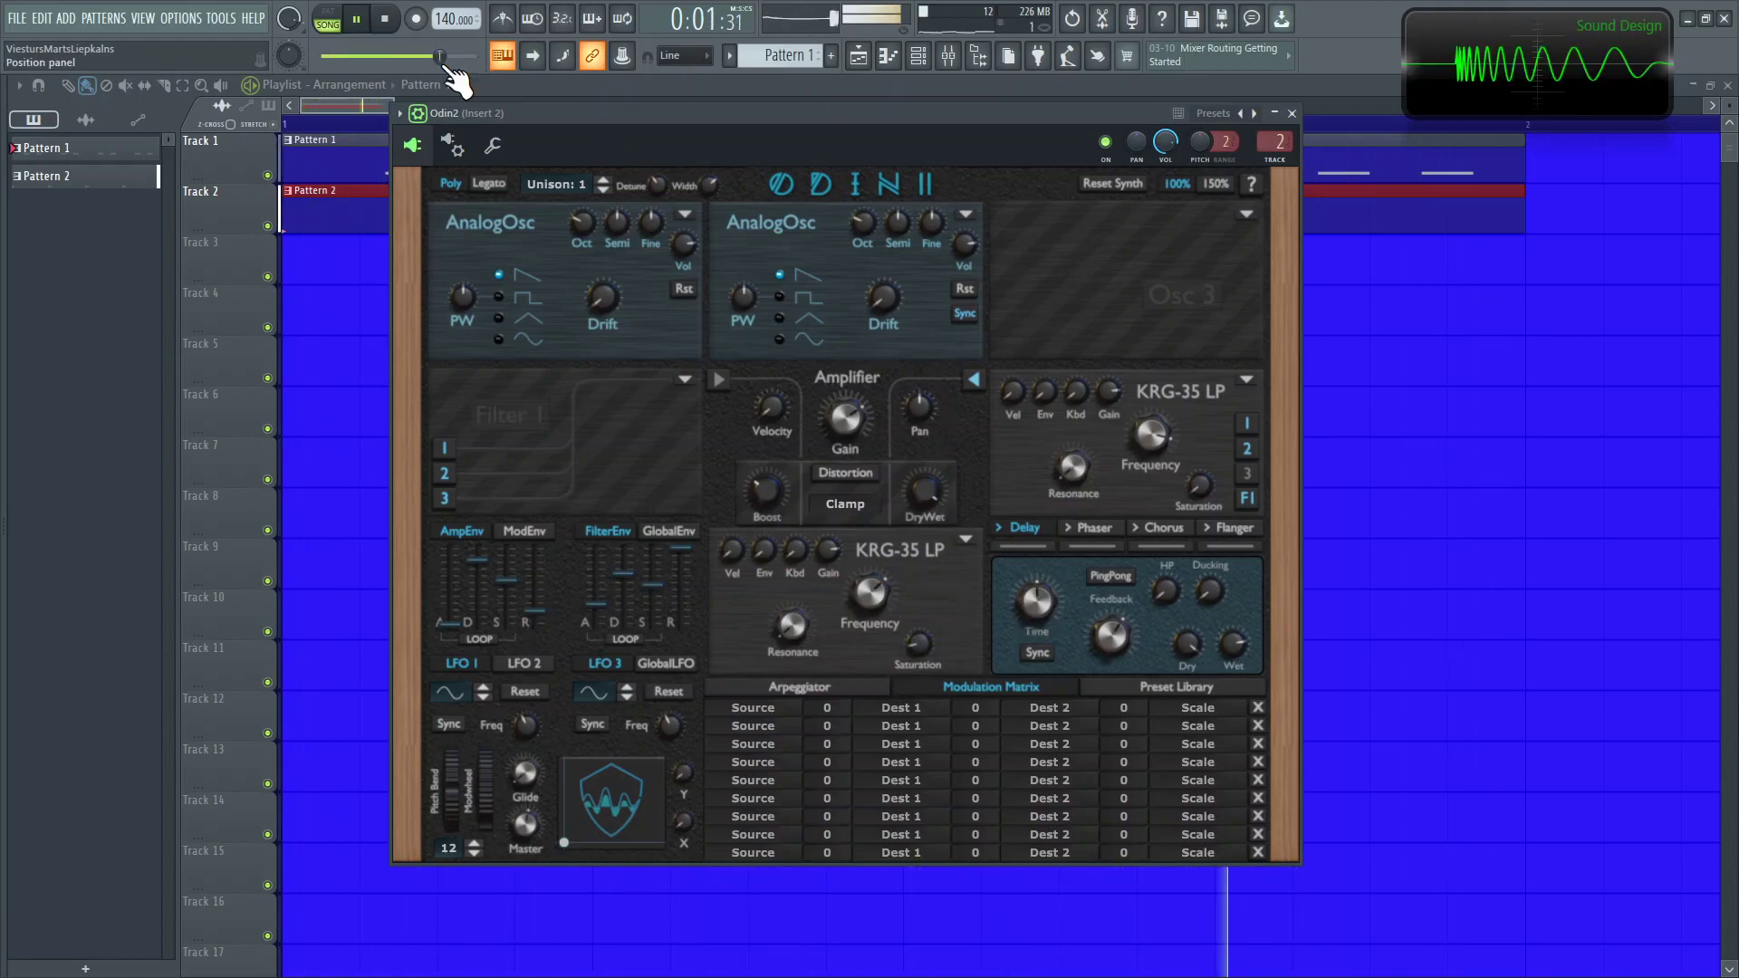
pyautogui.click(357, 19)
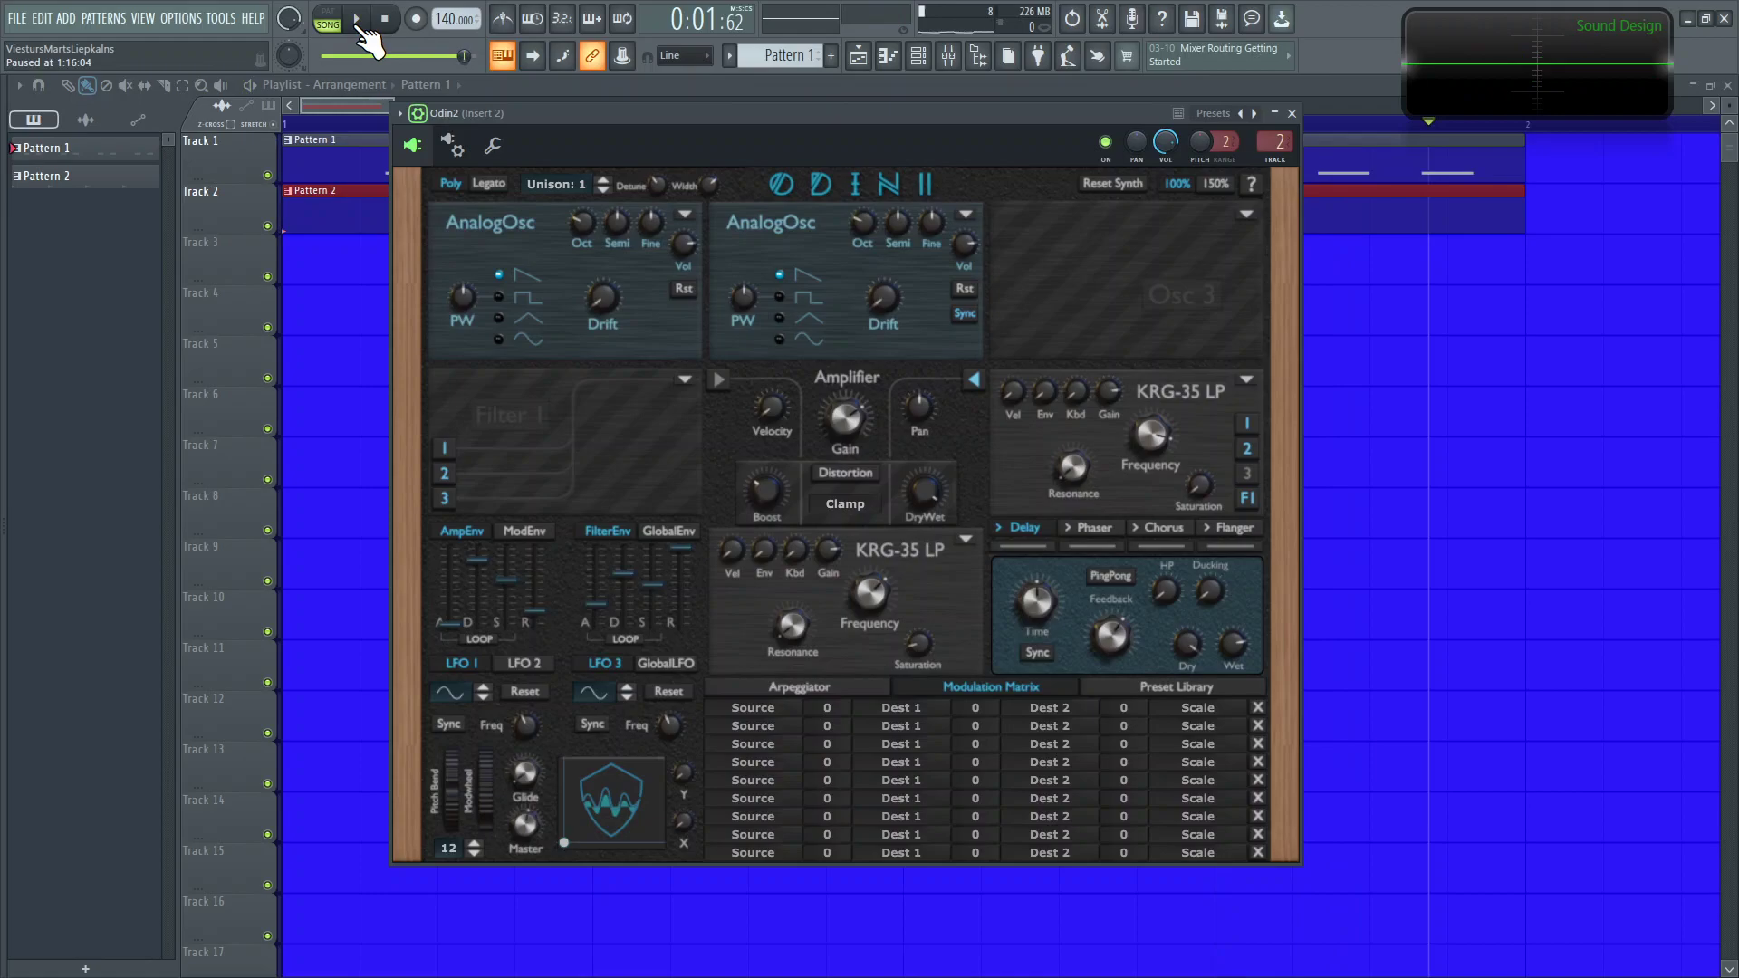
pyautogui.click(357, 23)
pyautogui.moveTo(920, 645); pyautogui.dragTo(958, 407)
# Step: Enable Distortion with Boost about 0.088 and raise the KRG-35 filter saturation to 1.000
pyautogui.click(358, 24)
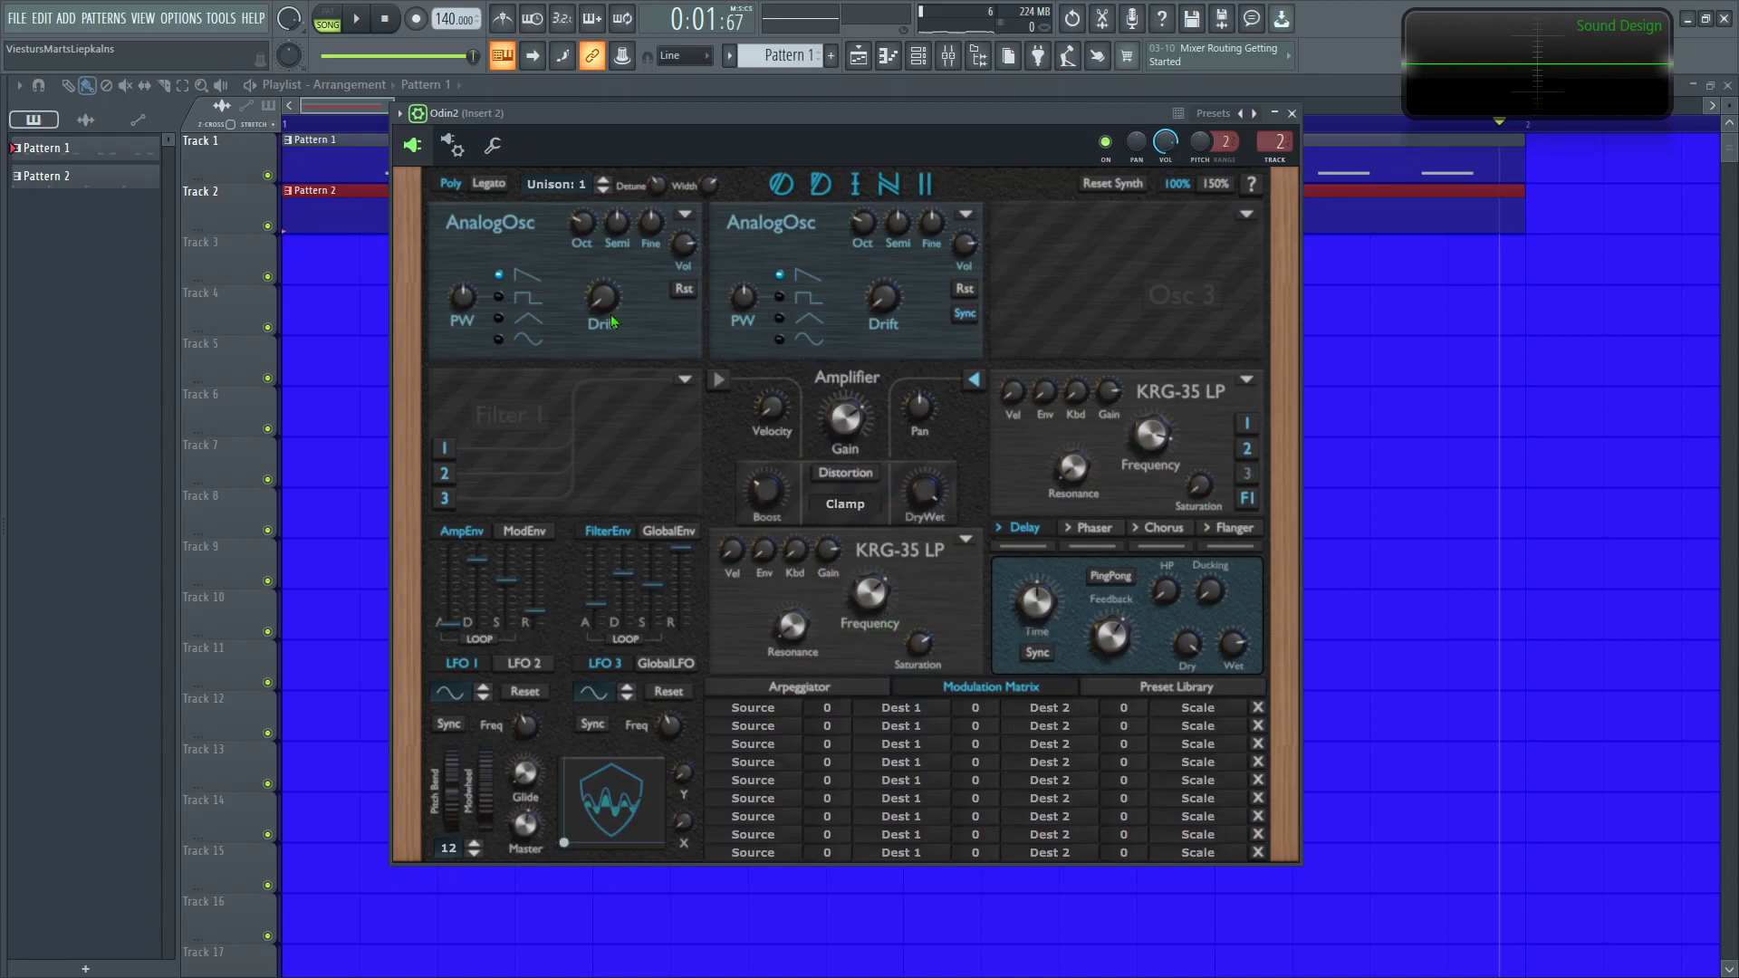
pyautogui.press('space')
pyautogui.click(844, 479)
pyautogui.moveTo(769, 491); pyautogui.dragTo(764, 551)
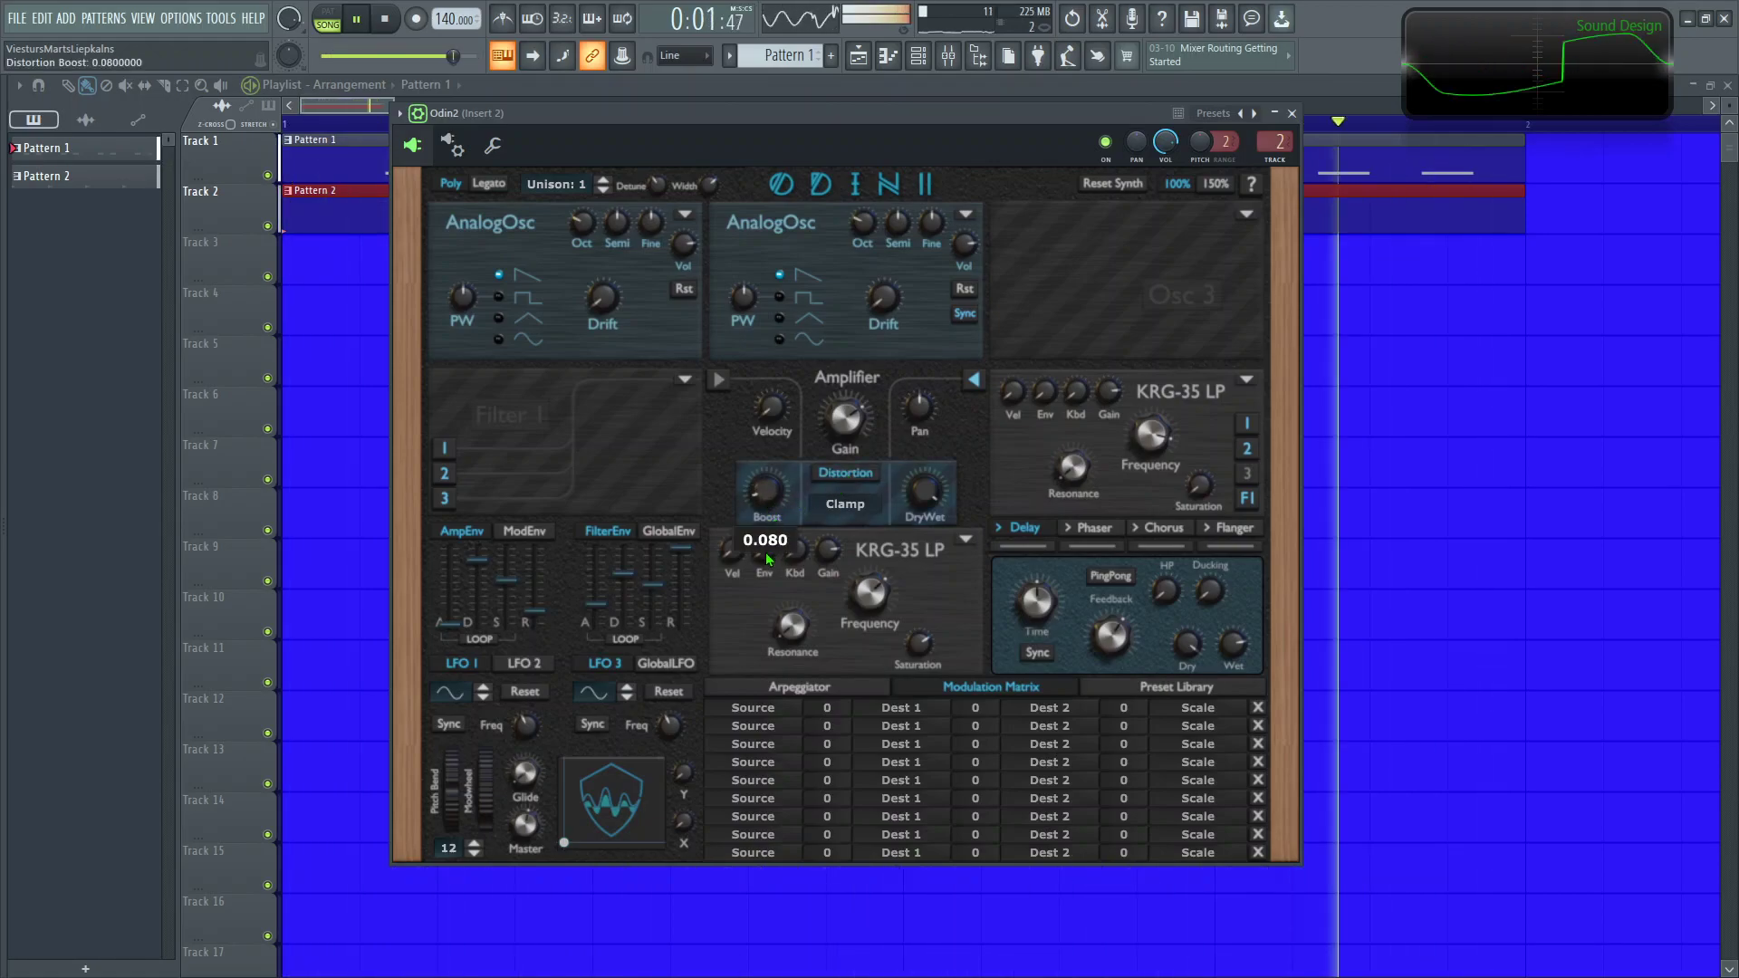
pyautogui.moveTo(918, 632); pyautogui.dragTo(894, 667)
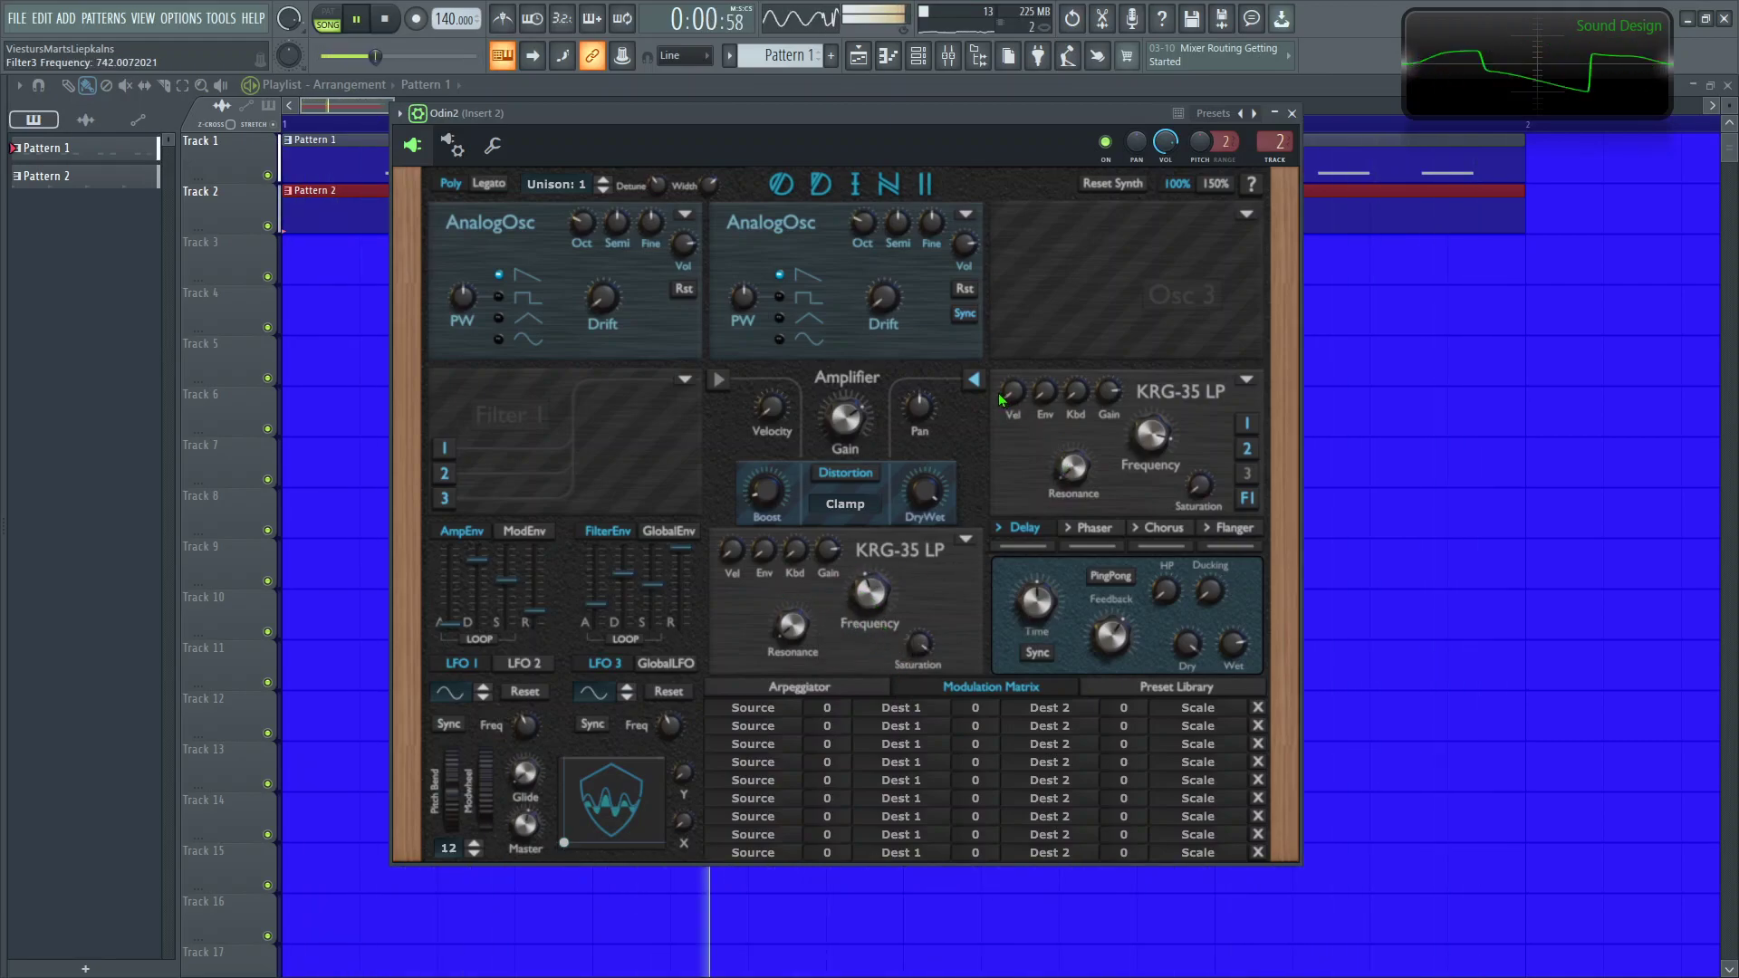
# Step: Set Filter 2 env -0.162, cutoff ~175.6 Hz, velocity 0.156; reset Filter 3 velocity and rebalance keyboard follow
pyautogui.moveTo(1045, 391); pyautogui.dragTo(1079, 313)
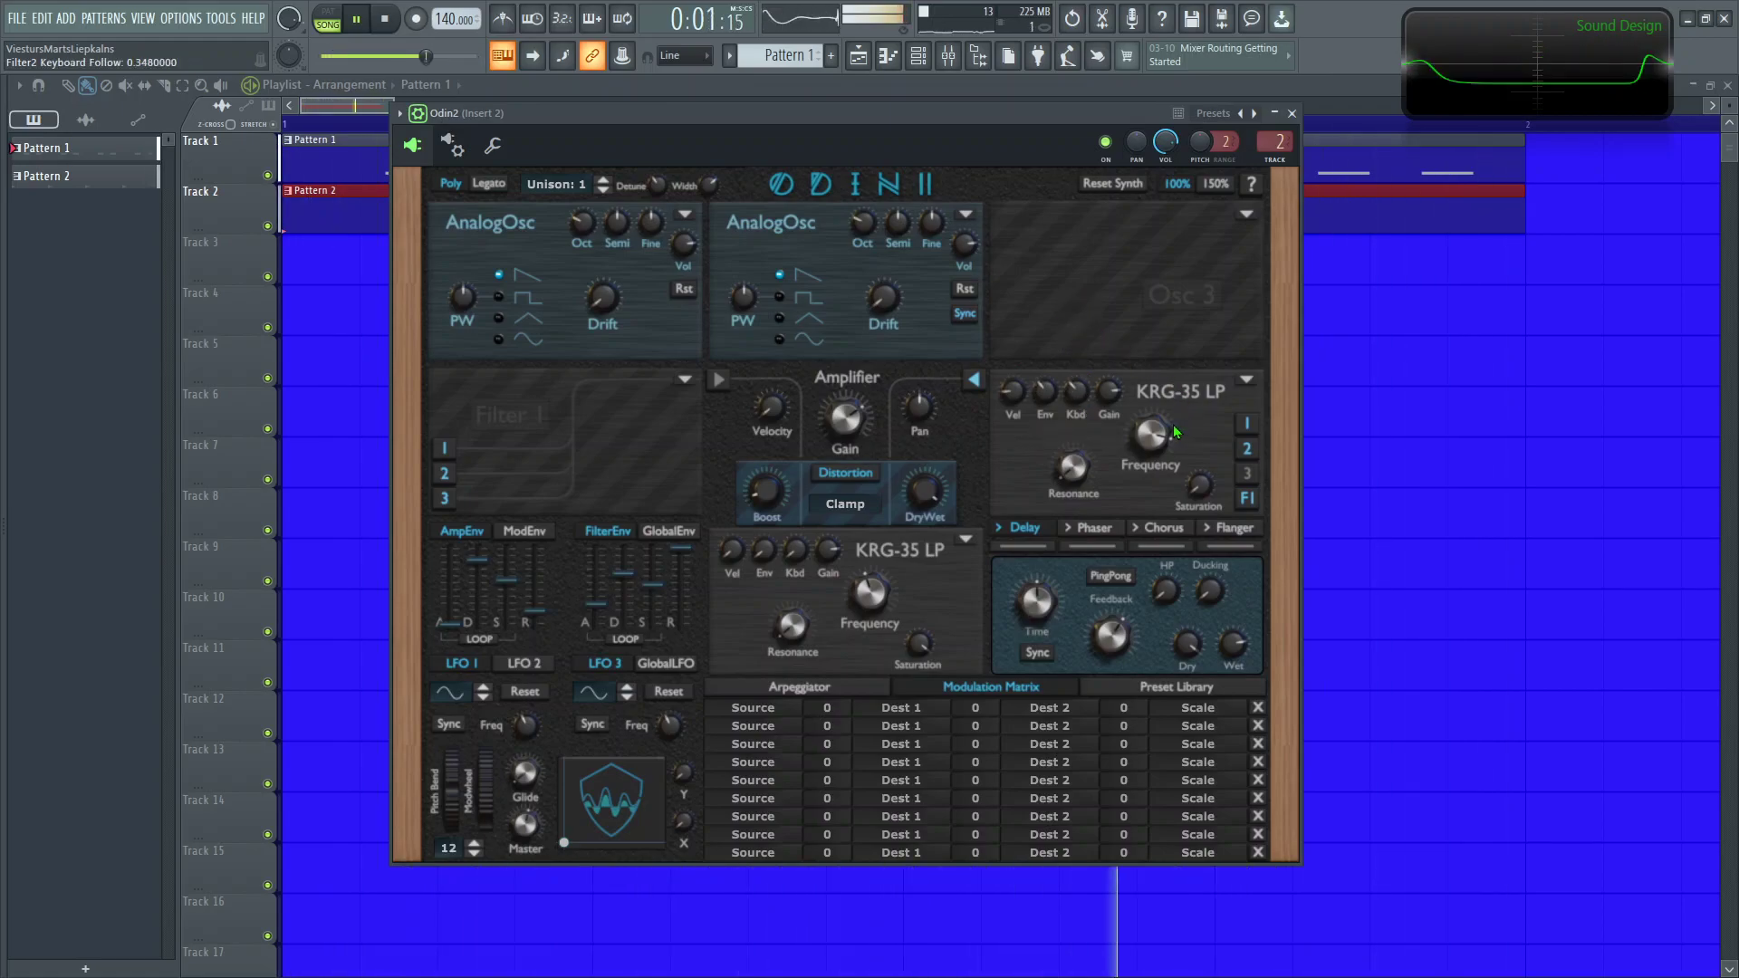
pyautogui.moveTo(1176, 432); pyautogui.dragTo(1205, 605)
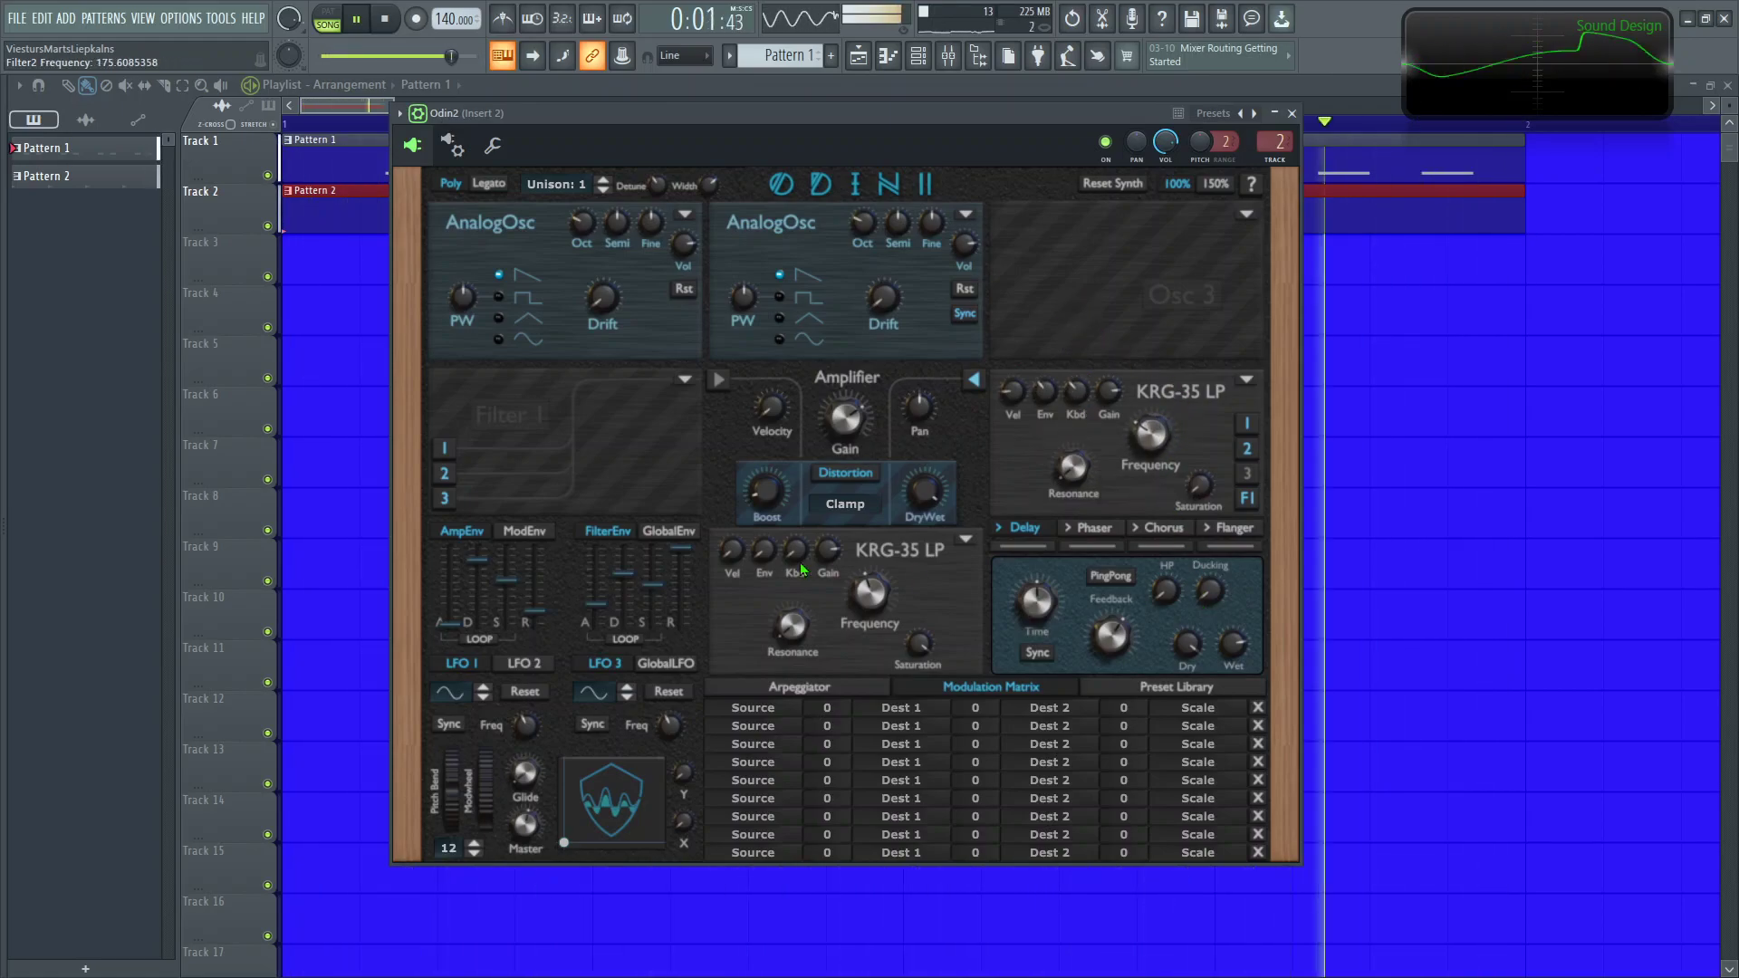
pyautogui.moveTo(800, 561)
pyautogui.mouseDown()
pyautogui.moveTo(825, 432)
pyautogui.moveTo(825, 514)
pyautogui.moveTo(785, 499)
pyautogui.moveTo(789, 541)
pyautogui.moveTo(752, 518)
pyautogui.moveTo(768, 472)
pyautogui.moveTo(776, 536)
pyautogui.moveTo(786, 470)
pyautogui.moveTo(791, 571)
pyautogui.moveTo(835, 442)
pyautogui.moveTo(832, 547)
pyautogui.moveTo(781, 491)
pyautogui.moveTo(797, 442)
pyautogui.moveTo(786, 531)
pyautogui.moveTo(739, 560)
pyautogui.moveTo(770, 507)
pyautogui.moveTo(803, 545)
pyautogui.mouseUp()
pyautogui.doubleClick(730, 553)
pyautogui.moveTo(1006, 396); pyautogui.dragTo(1062, 470)
pyautogui.moveTo(797, 548); pyautogui.dragTo(868, 465)
pyautogui.moveTo(1078, 393); pyautogui.dragTo(1084, 481)
pyautogui.click(358, 19)
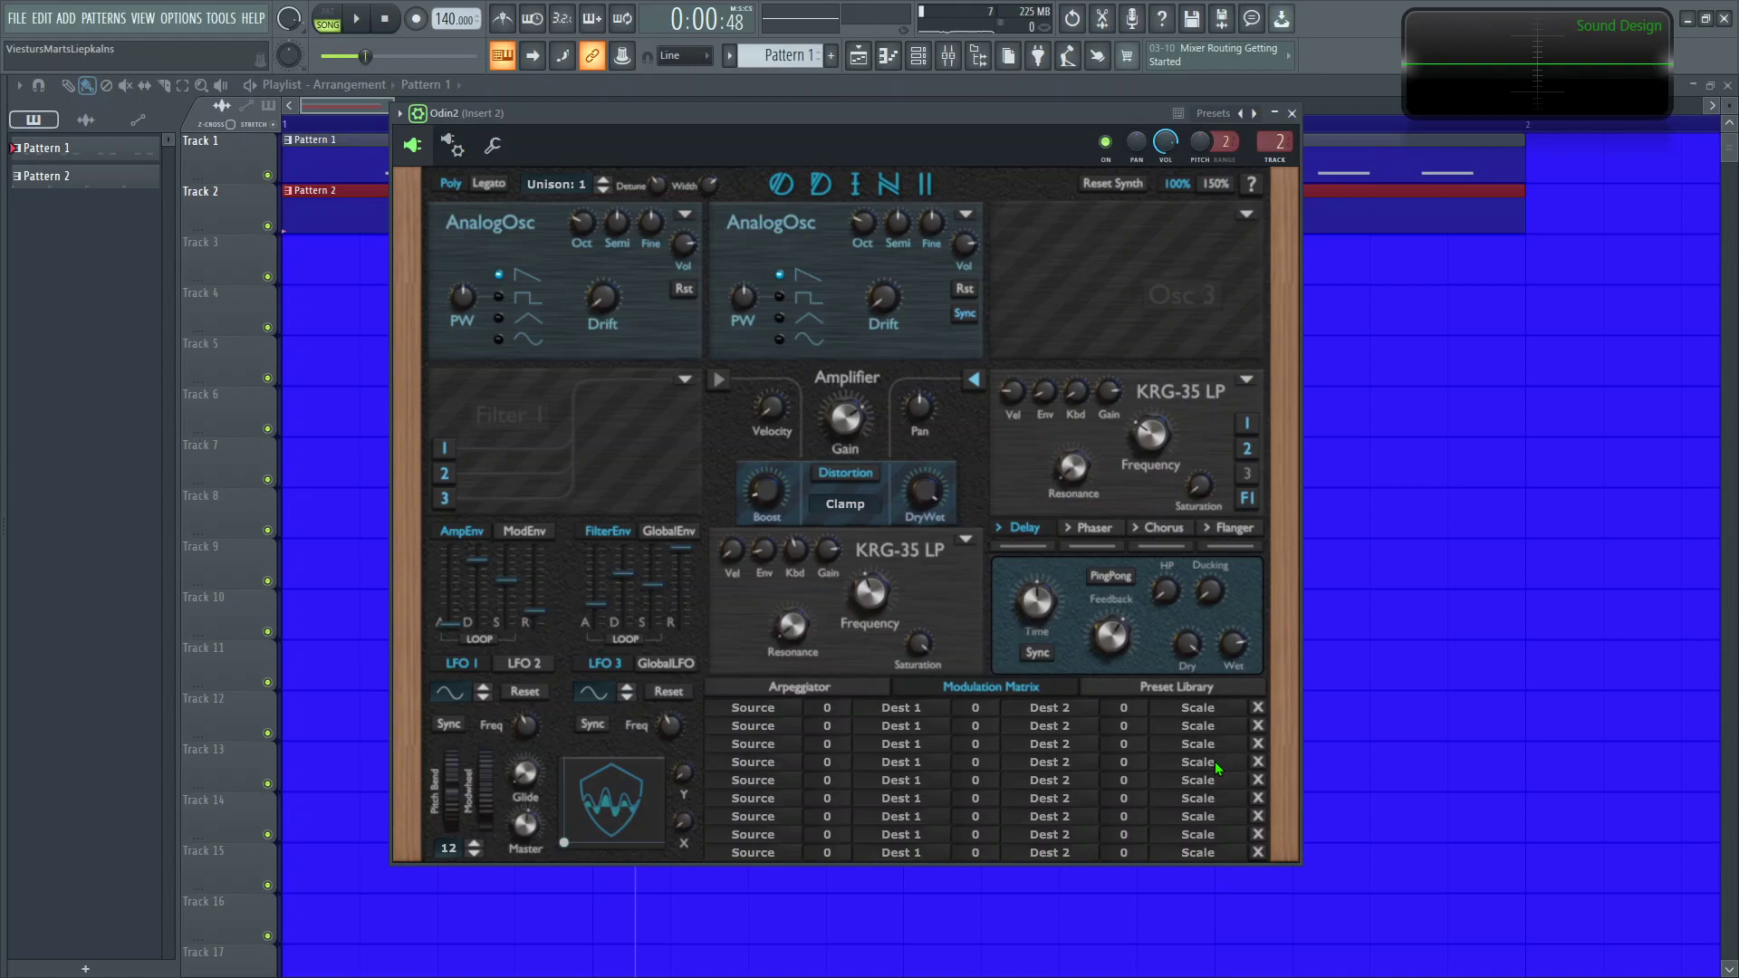
# Step: Save the sound under User Patches in the Preset Library as 'DARK BASS PSY'
pyautogui.click(1160, 686)
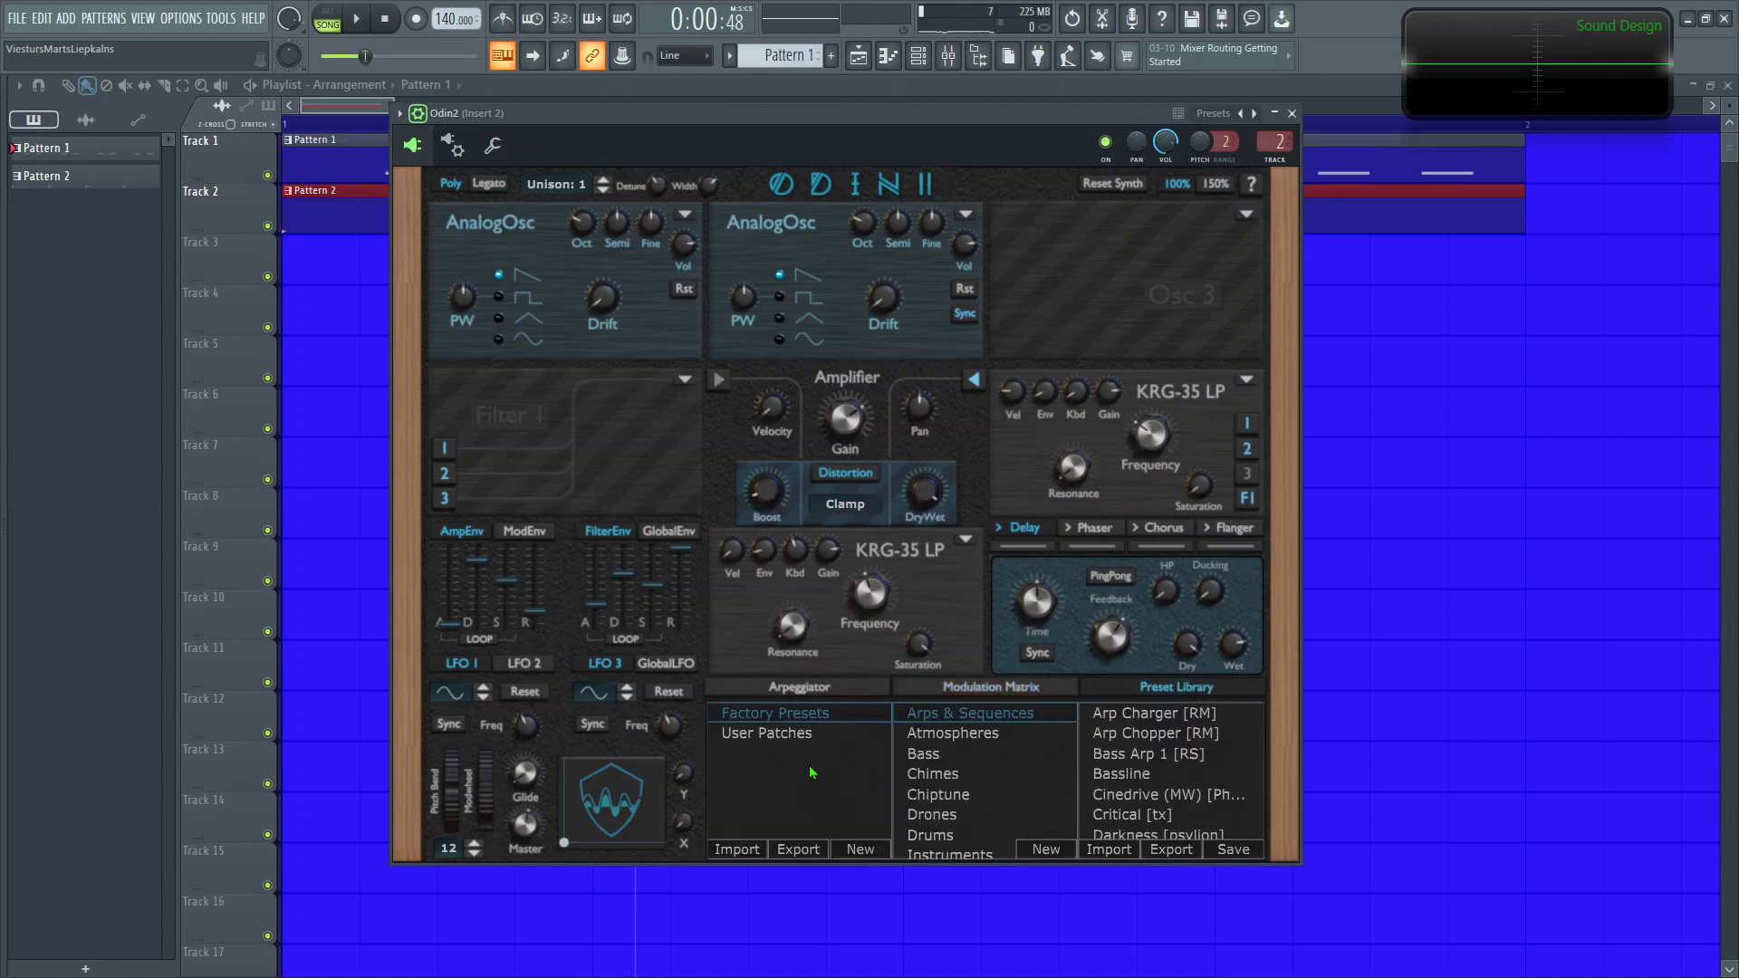
pyautogui.click(767, 734)
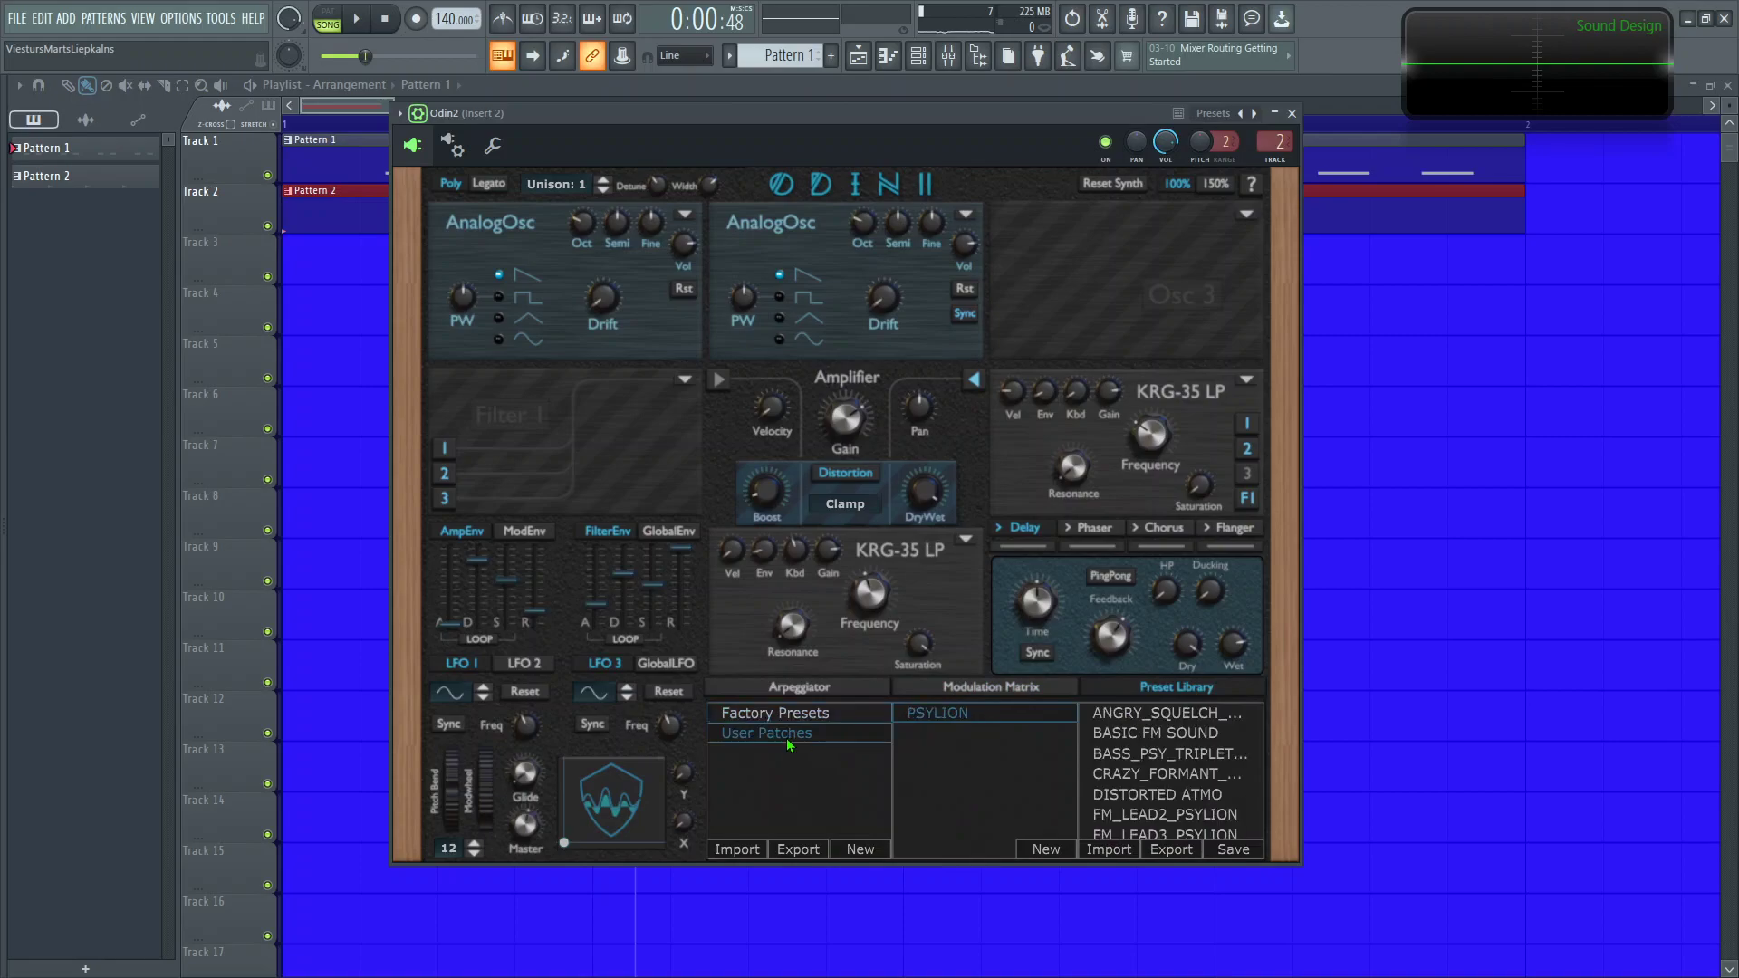
pyautogui.click(1226, 852)
pyautogui.write('ARK BASS PSY')
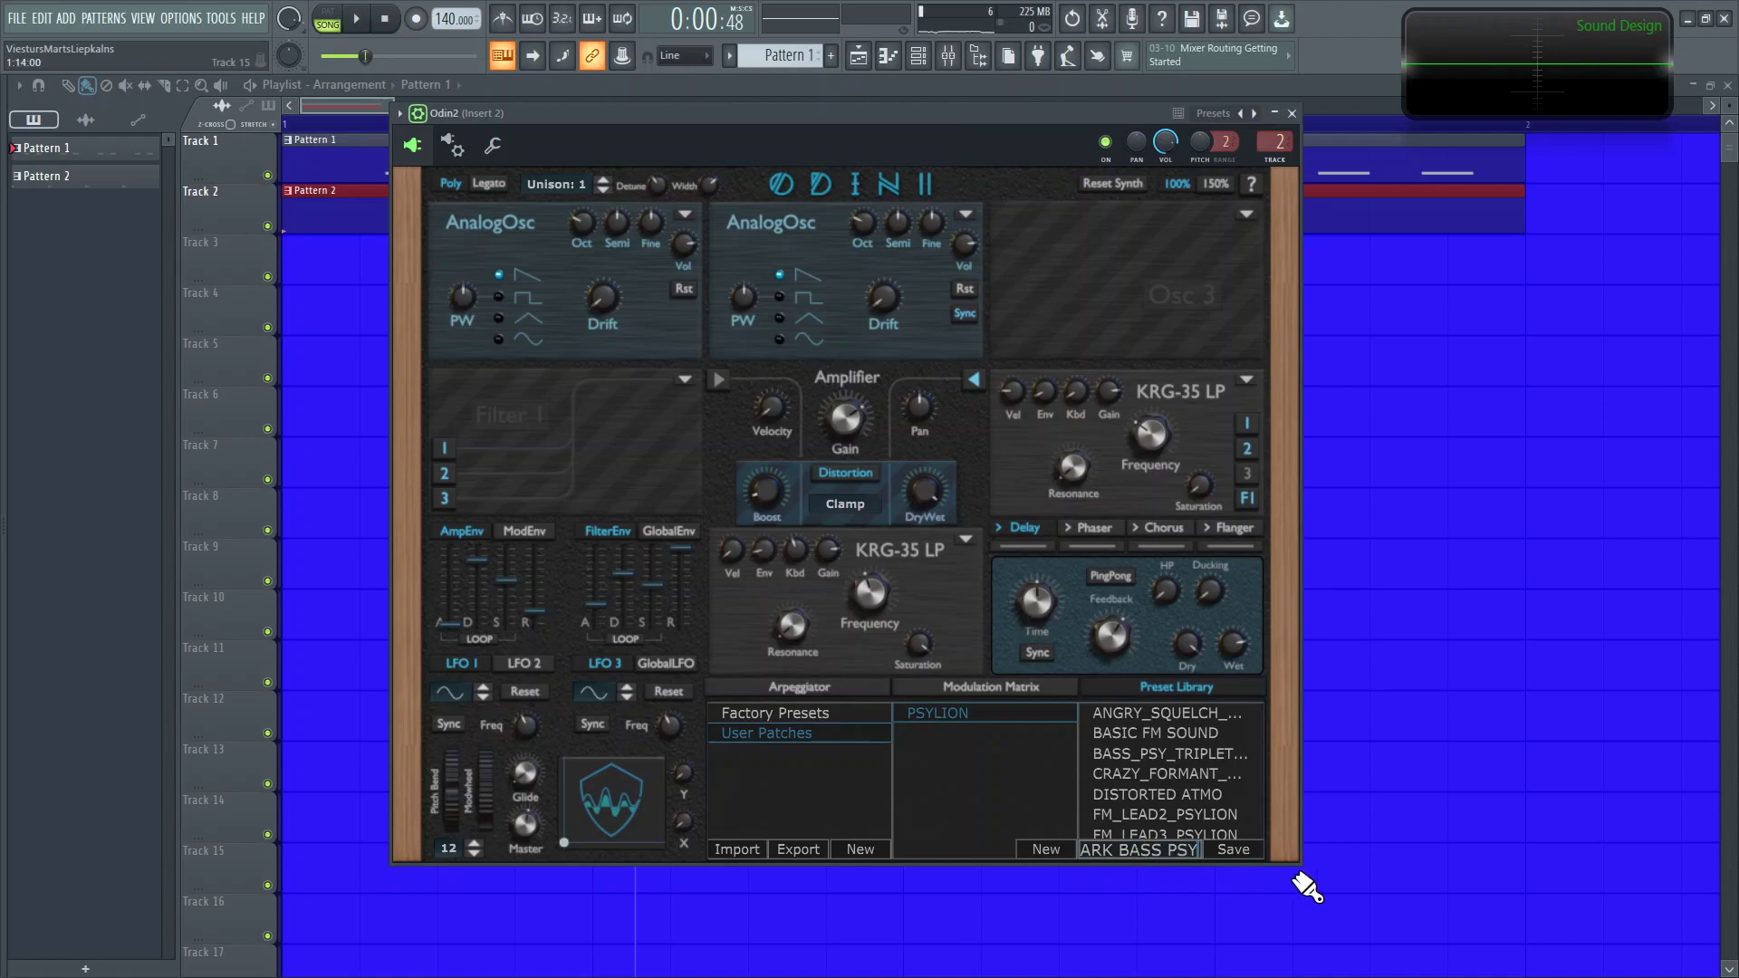
pyautogui.click(1256, 857)
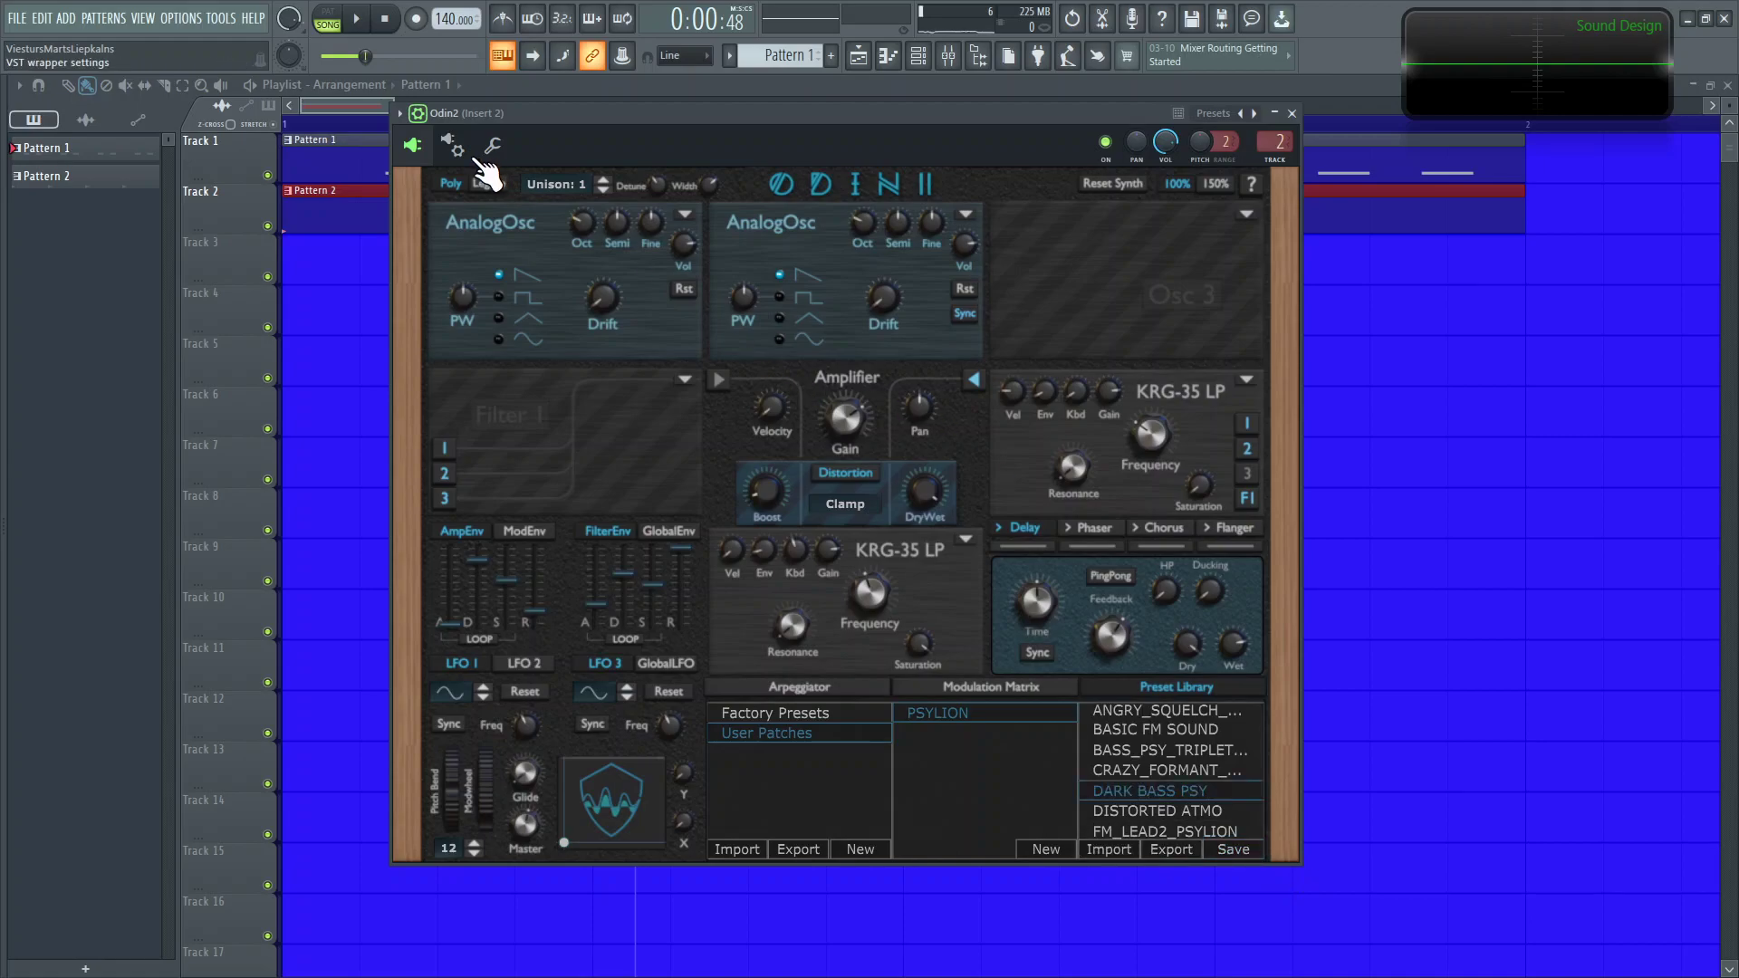
# Step: Close the current Odin2 window, add a new Odin2 channel from the Channel rack, and move its window into view
pyautogui.click(471, 156)
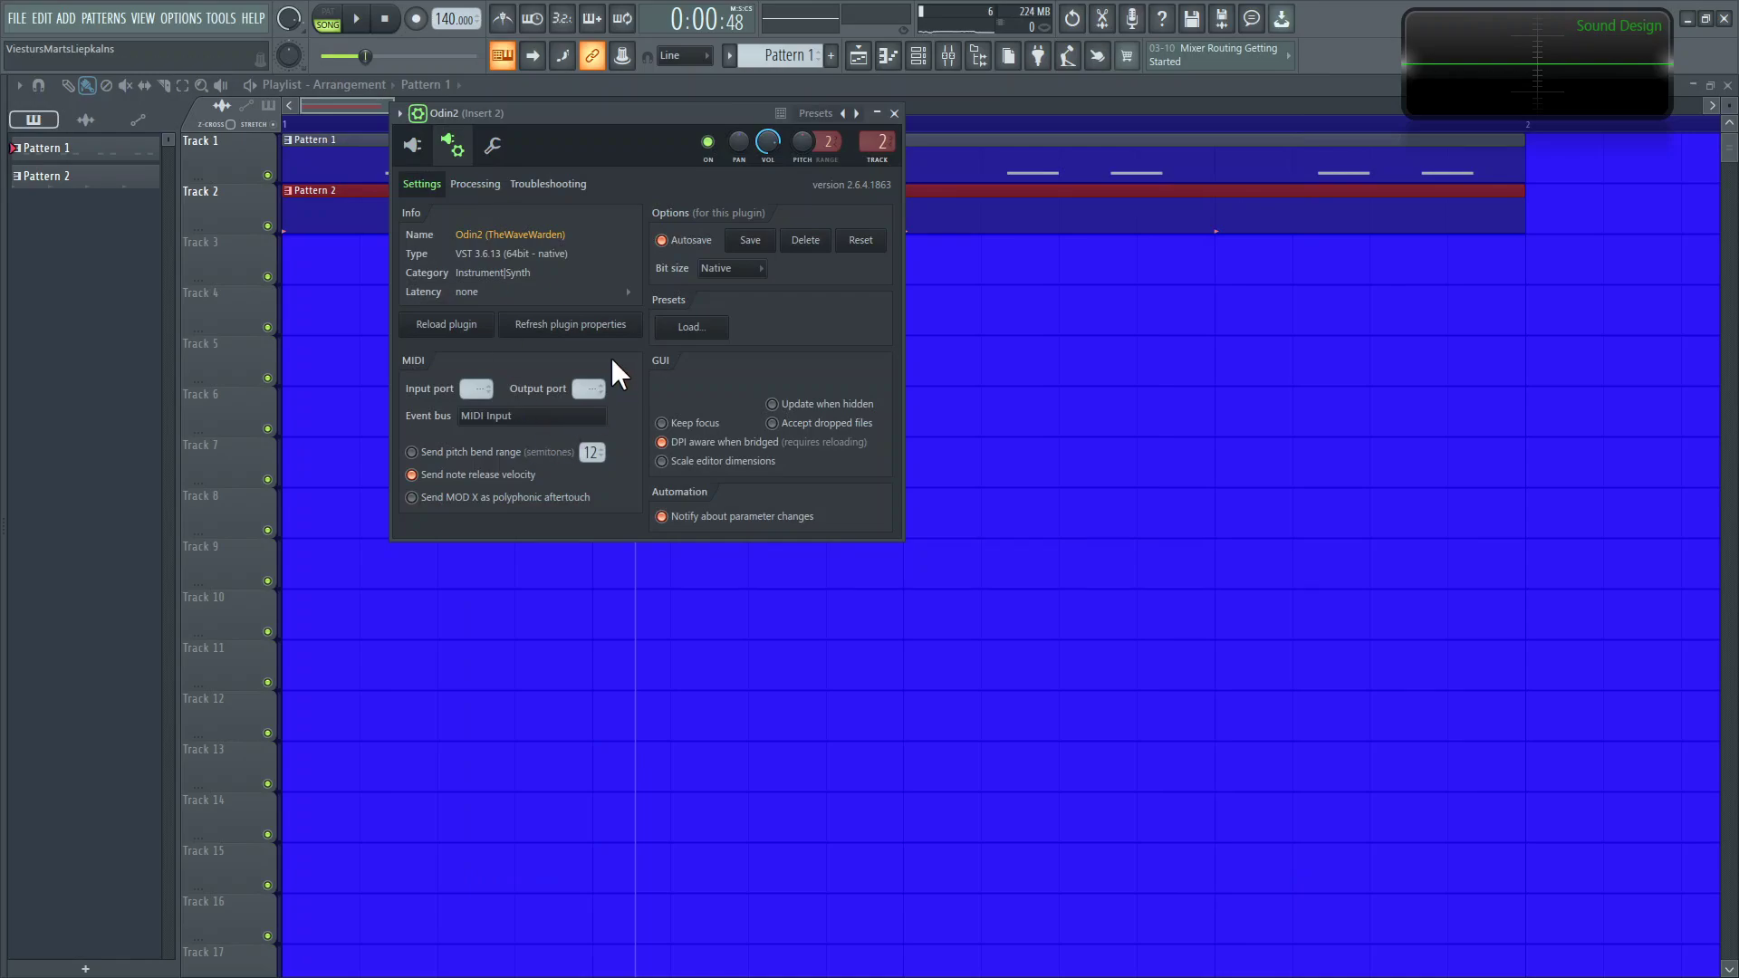
pyautogui.click(894, 114)
pyautogui.click(919, 56)
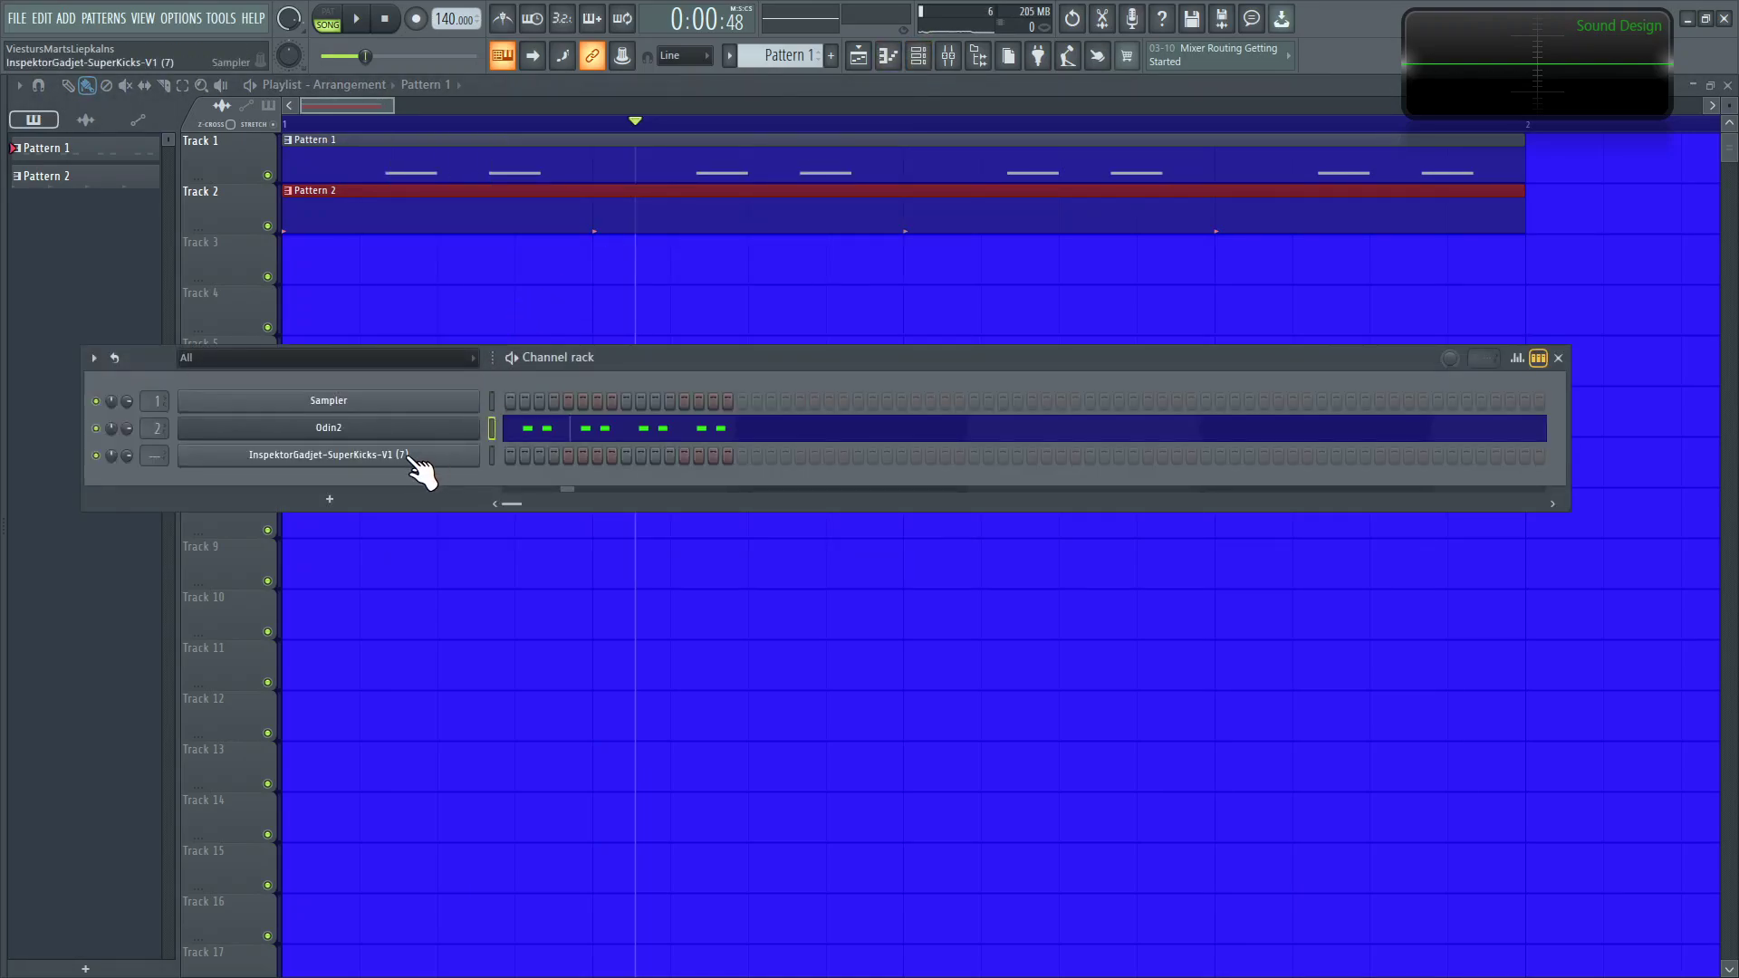
pyautogui.click(404, 501)
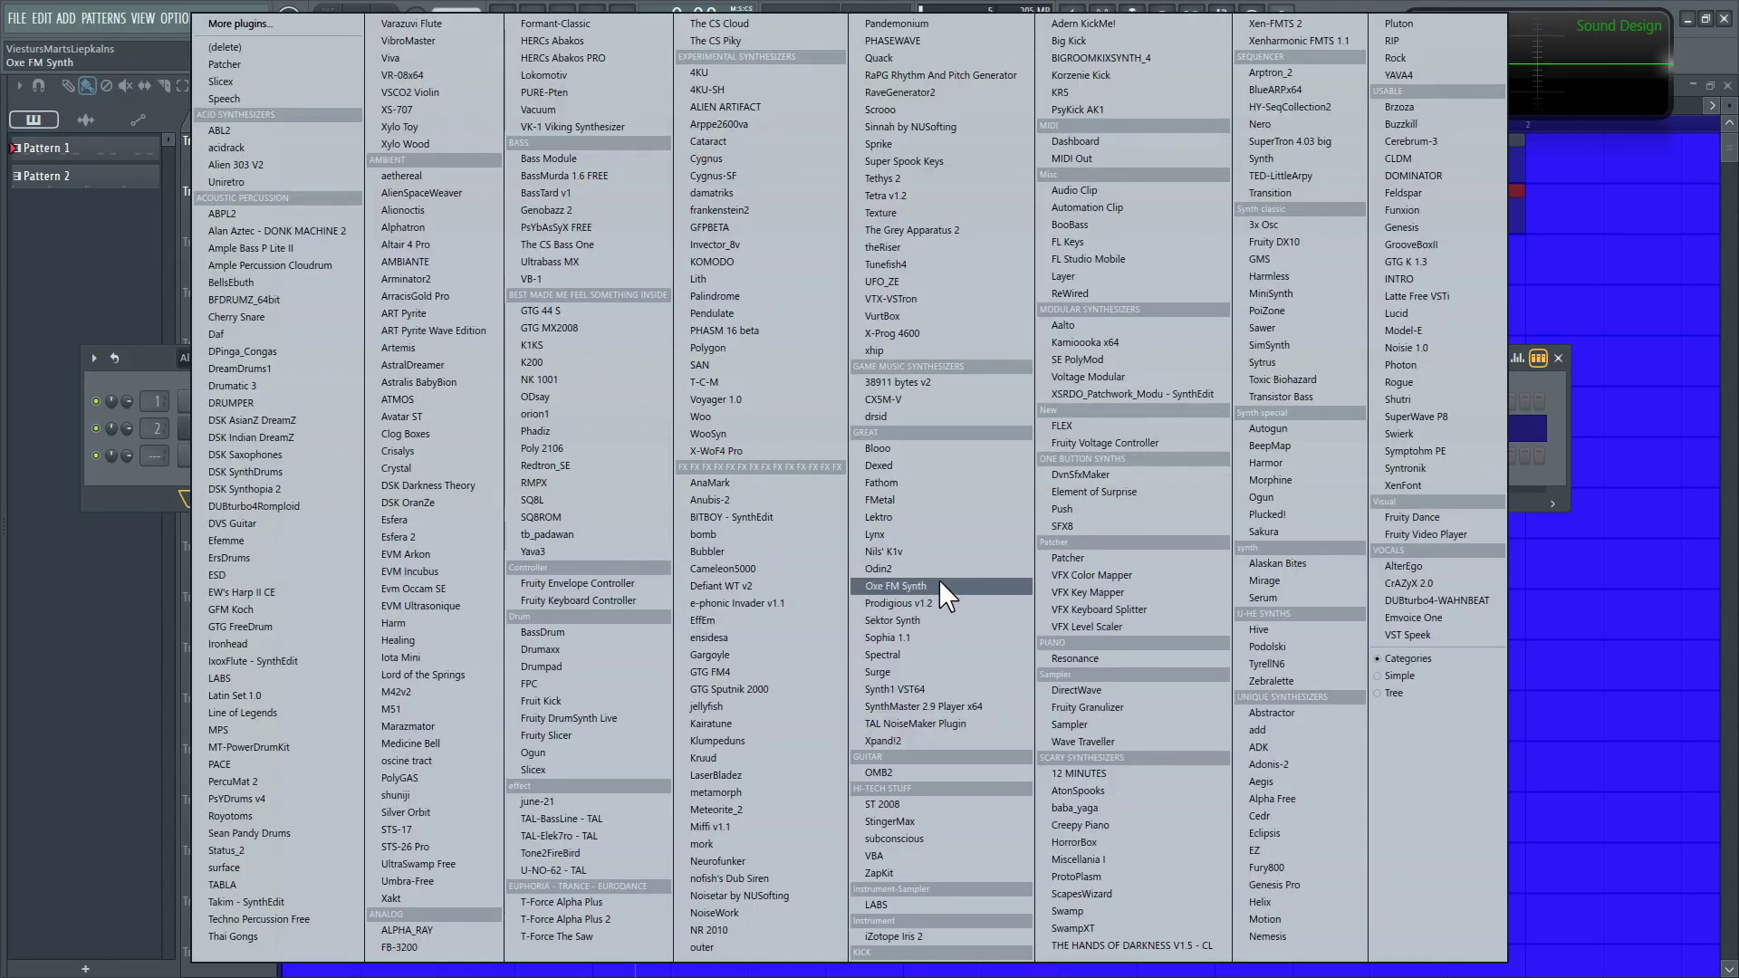
pyautogui.click(920, 565)
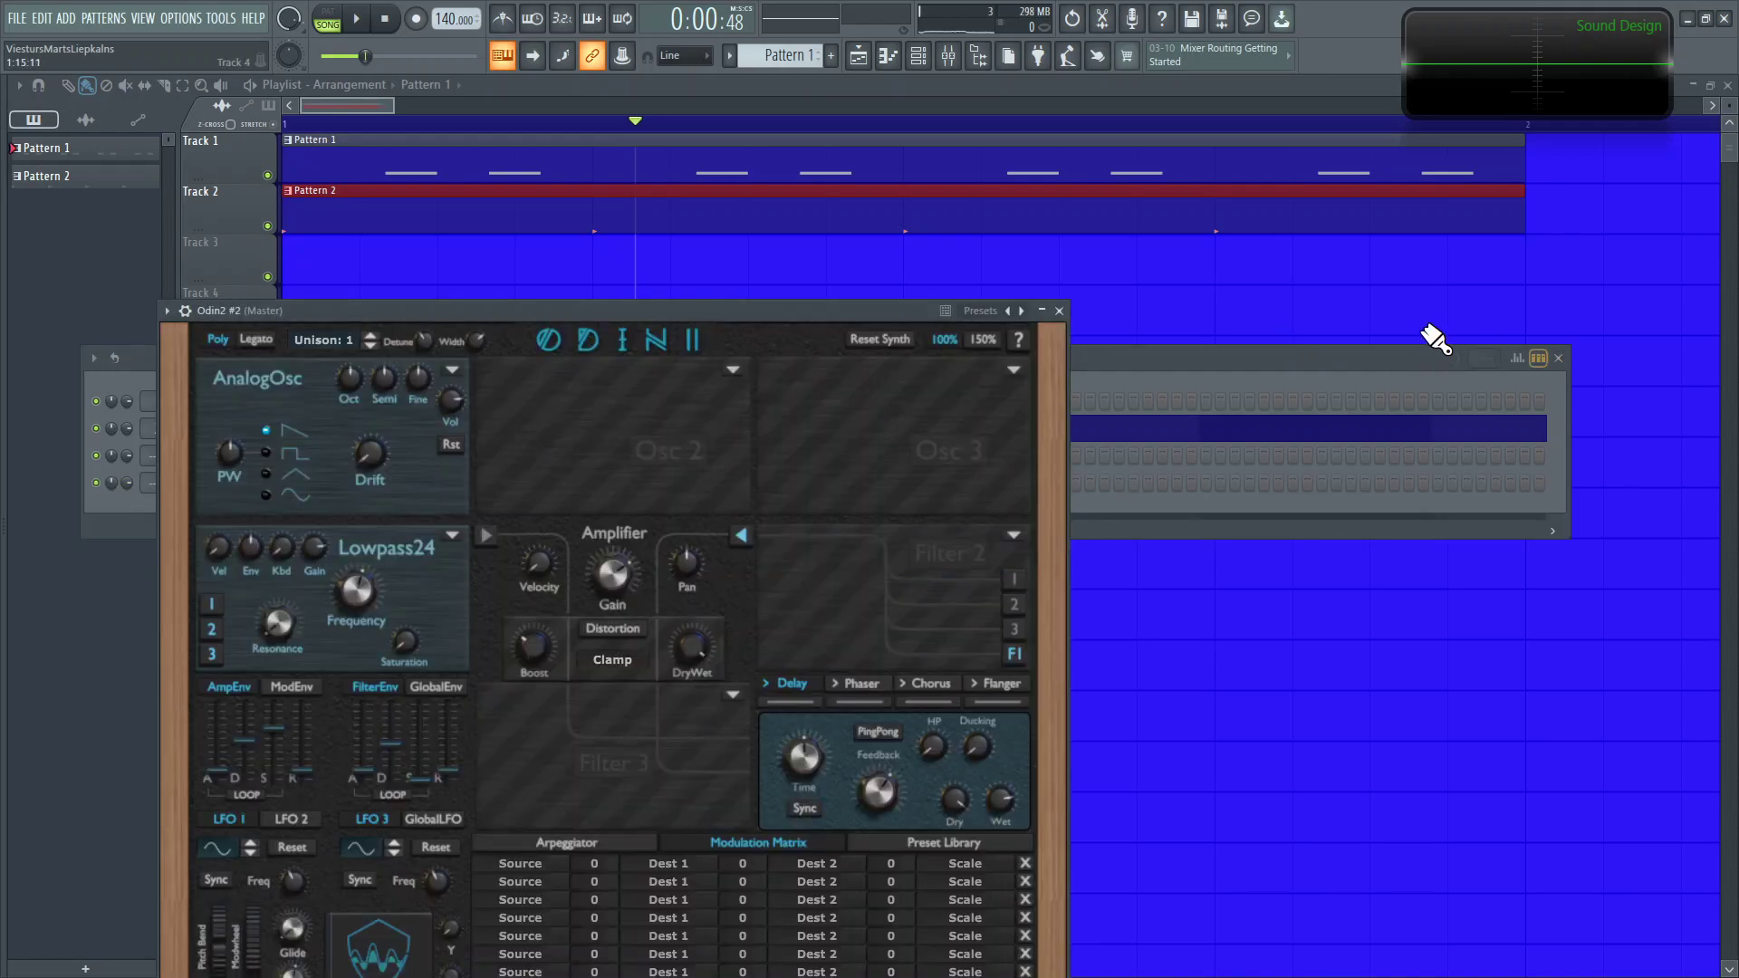
pyautogui.click(1559, 358)
pyautogui.moveTo(831, 326); pyautogui.dragTo(1083, 257)
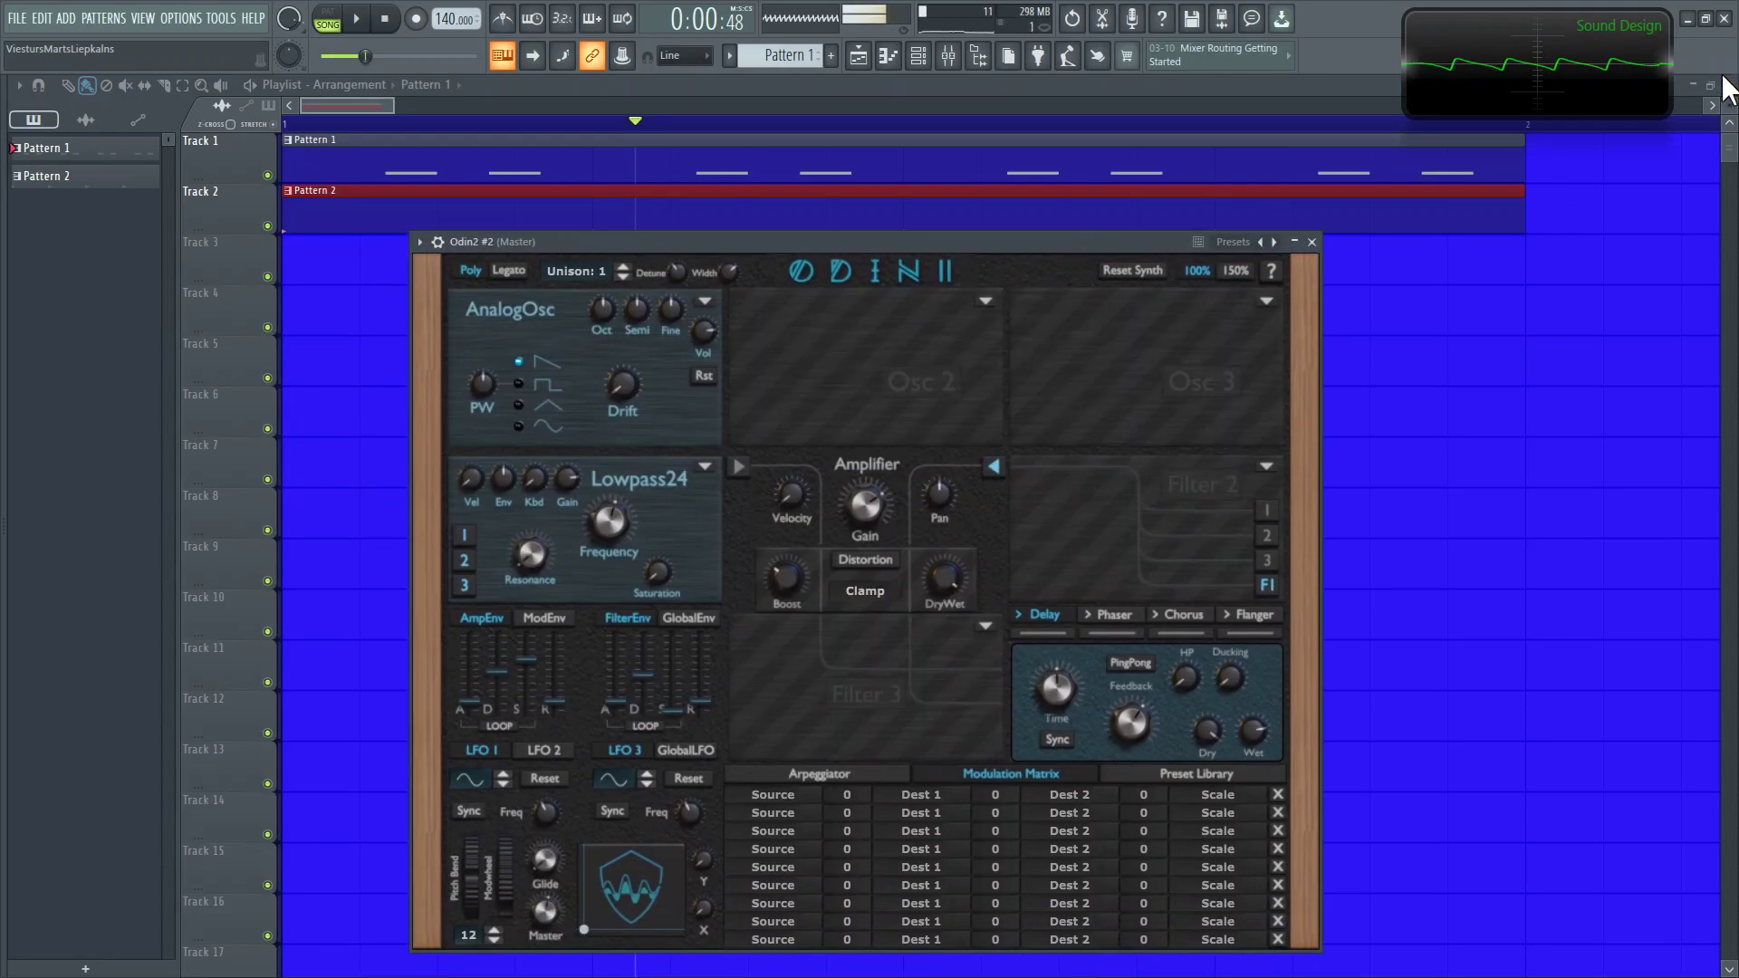
# Step: Close the playlist and piano roll, and move the Odin2 window higher up
pyautogui.click(1727, 85)
pyautogui.moveTo(905, 250); pyautogui.dragTo(853, 139)
pyautogui.click(1727, 84)
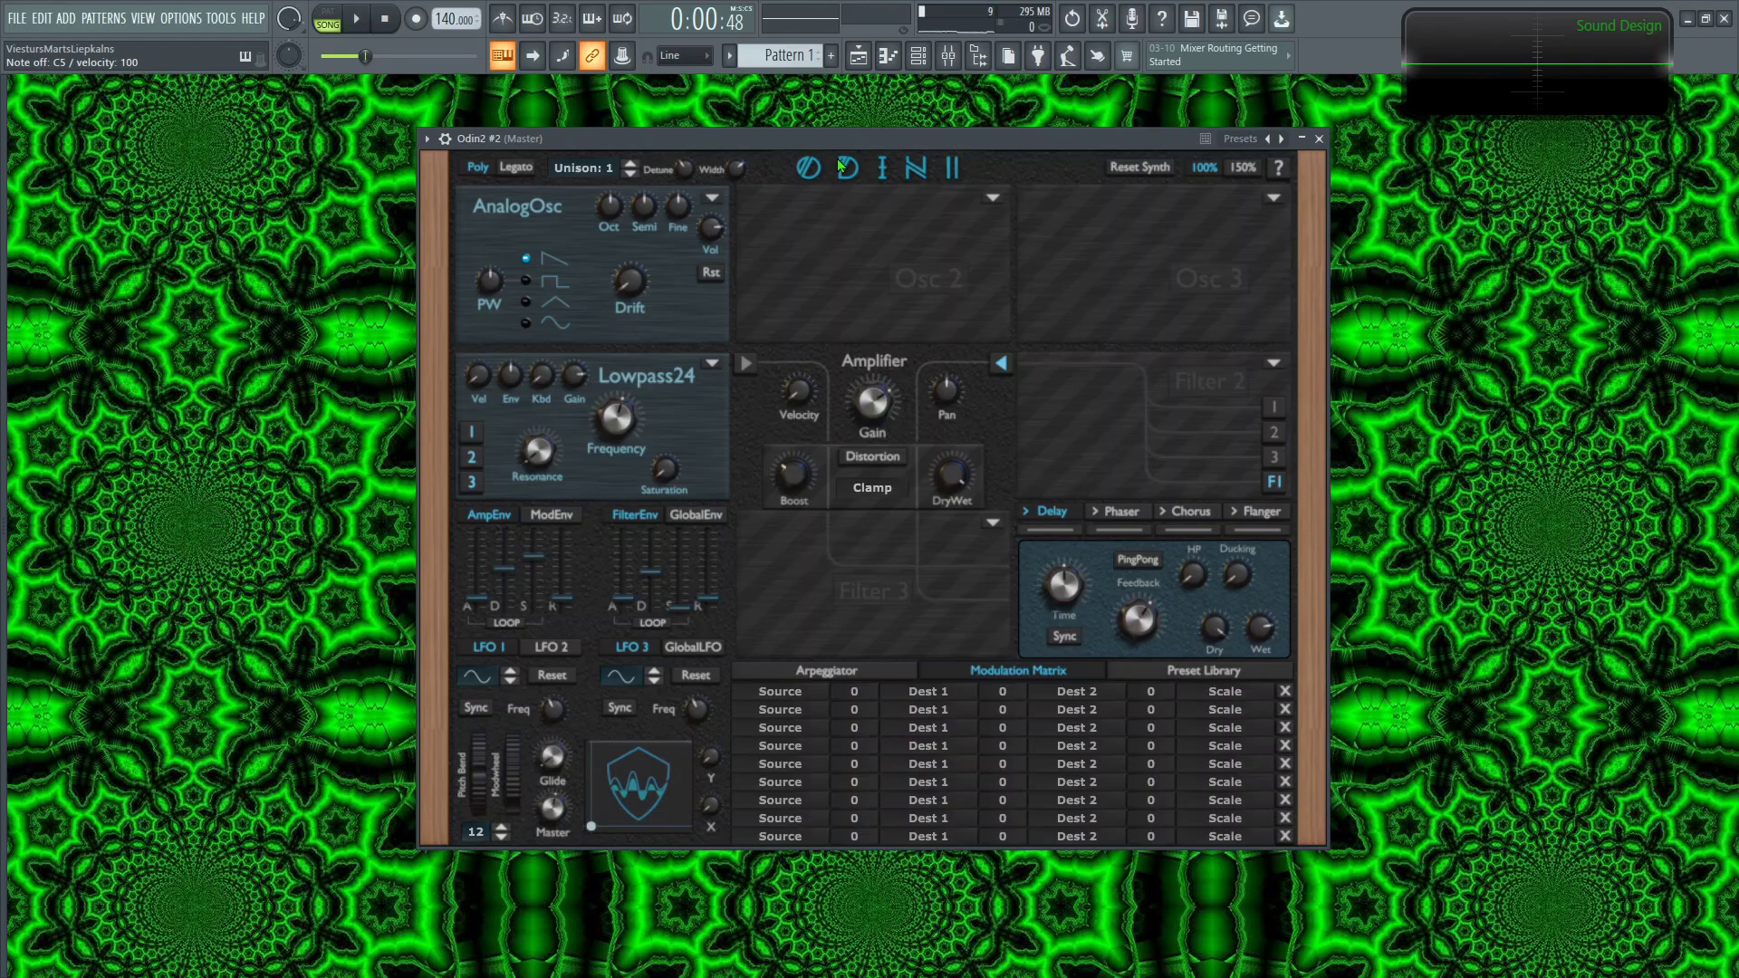
# Step: Make oscillator 1 an FM Oscillator with a Wavetables > Classic Analog > Square carrier
pyautogui.click(711, 198)
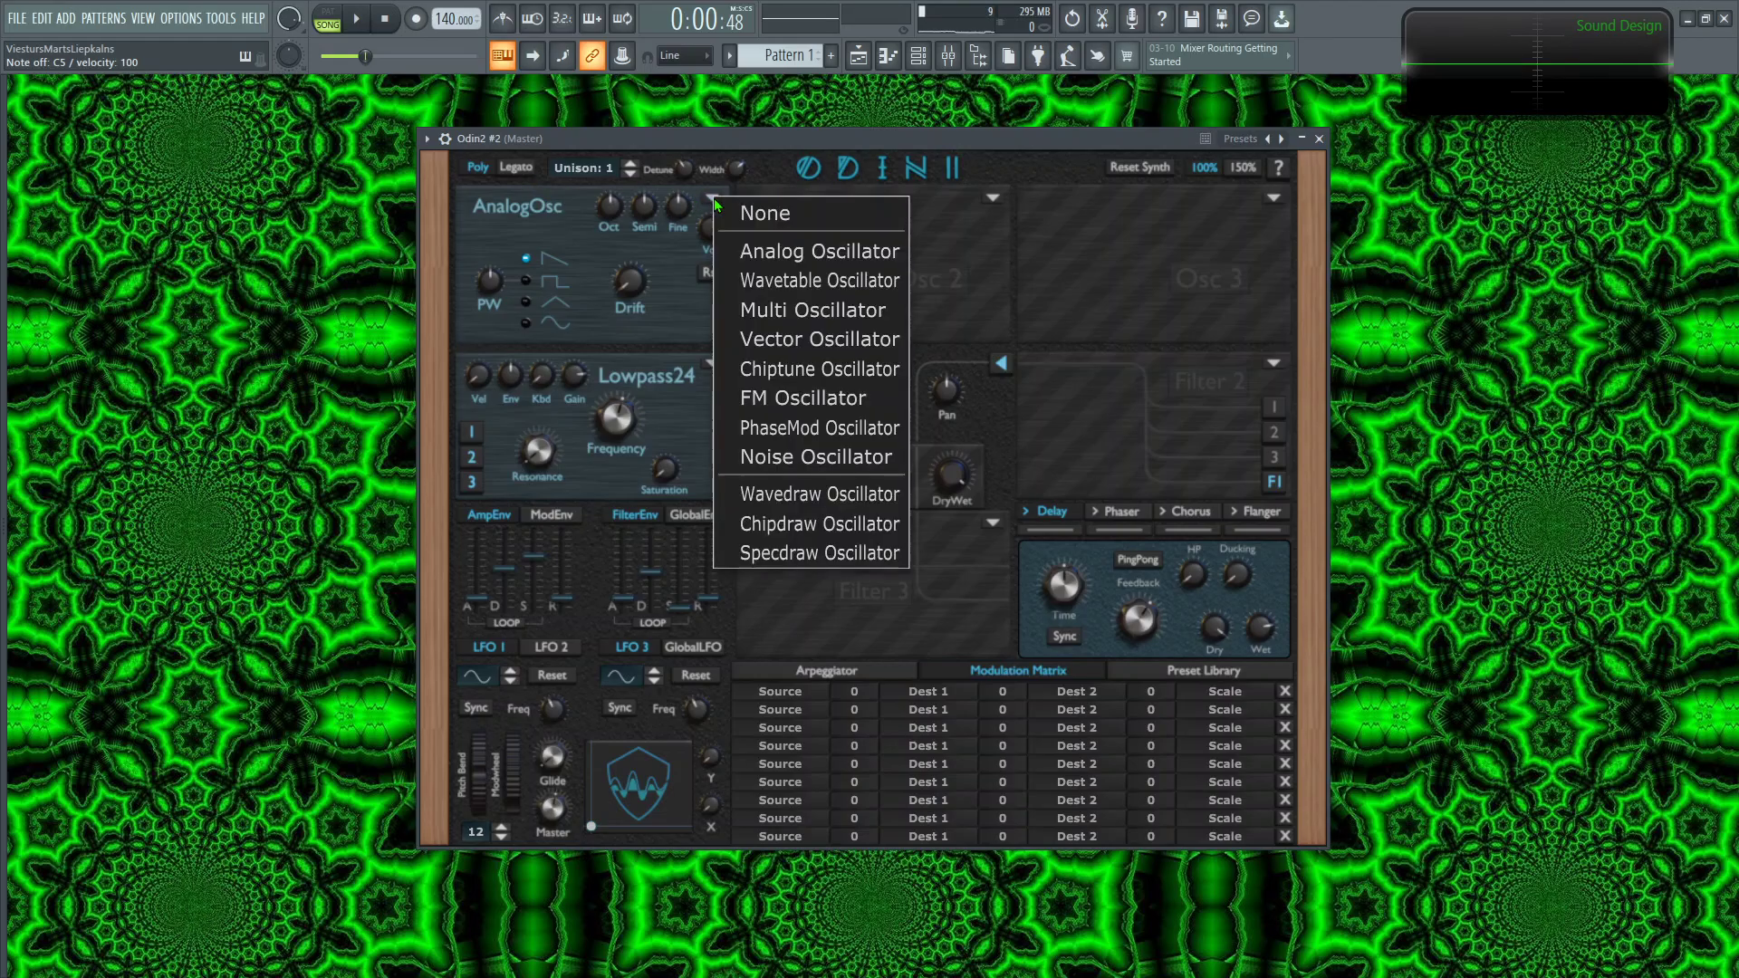
pyautogui.click(786, 403)
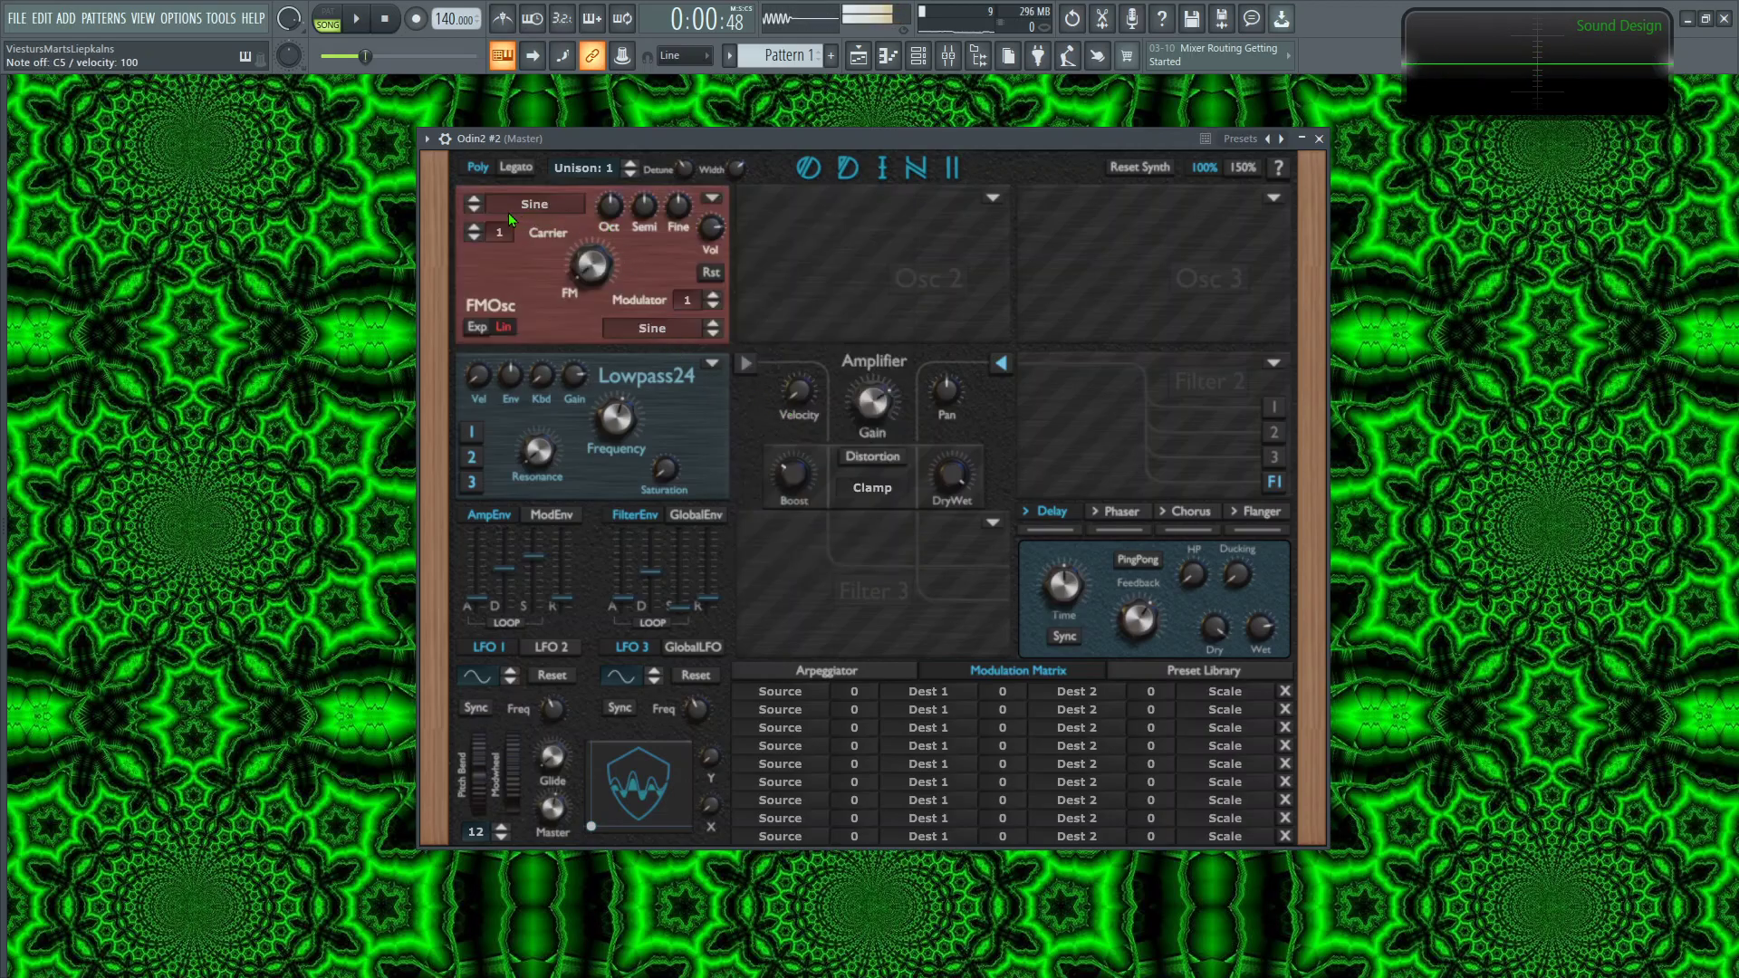
pyautogui.click(531, 204)
pyautogui.moveTo(572, 268)
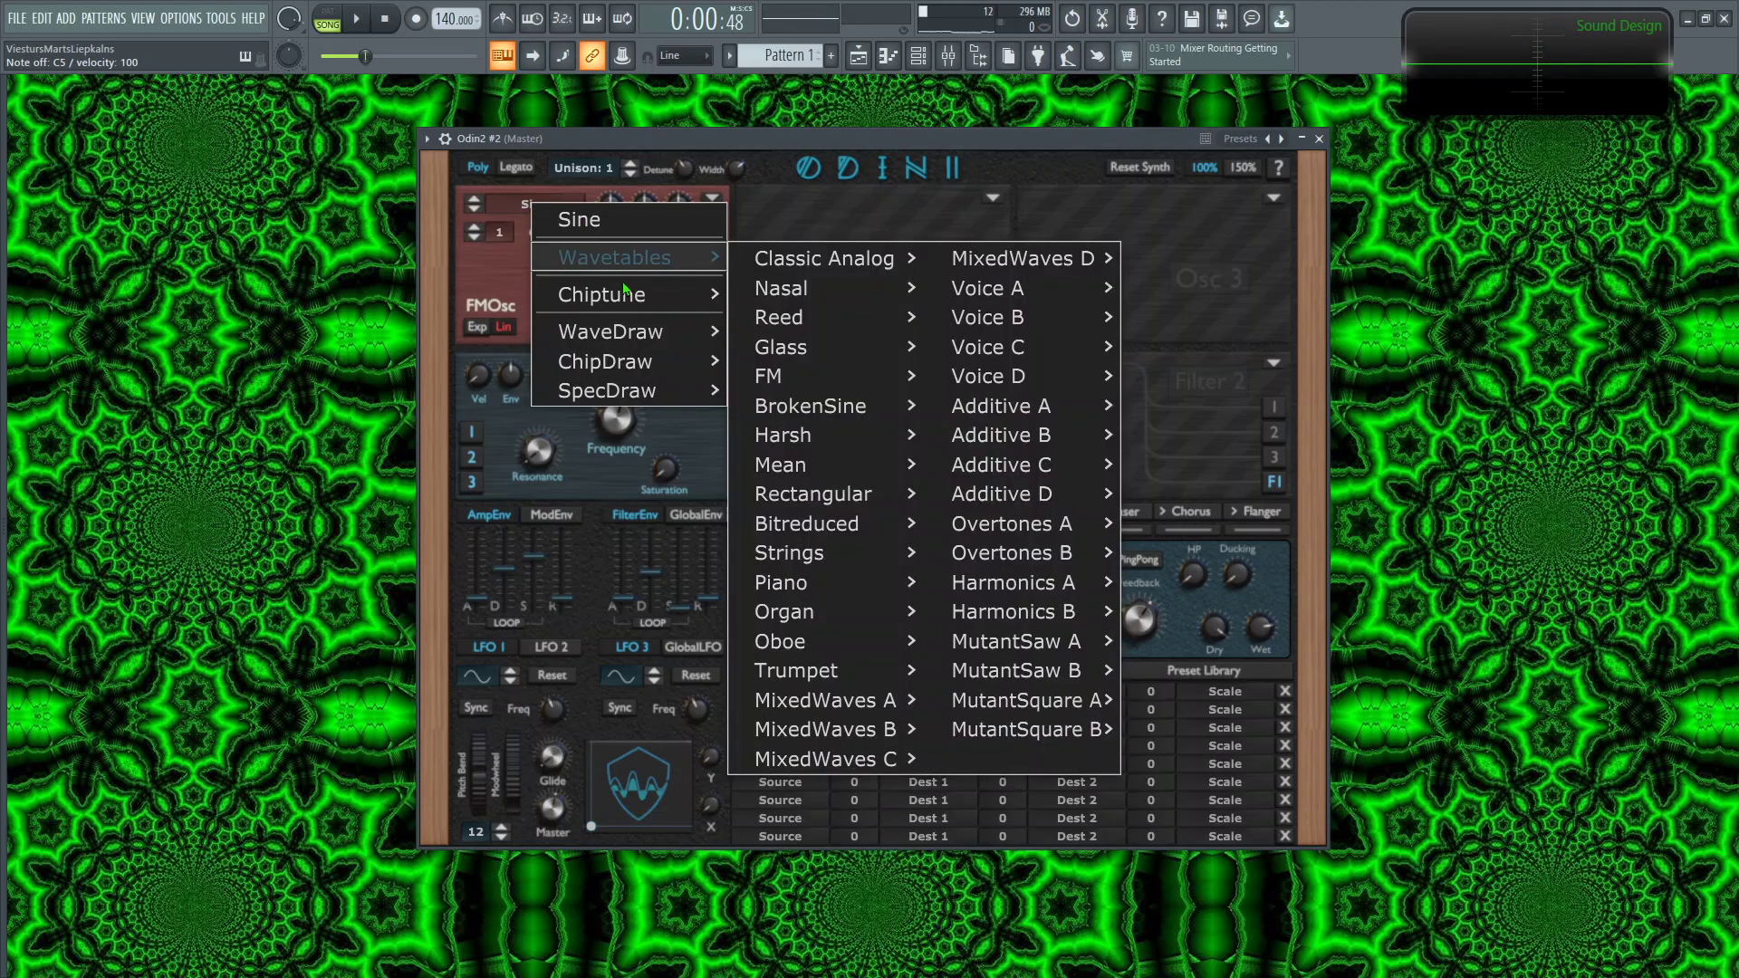
pyautogui.moveTo(810, 269)
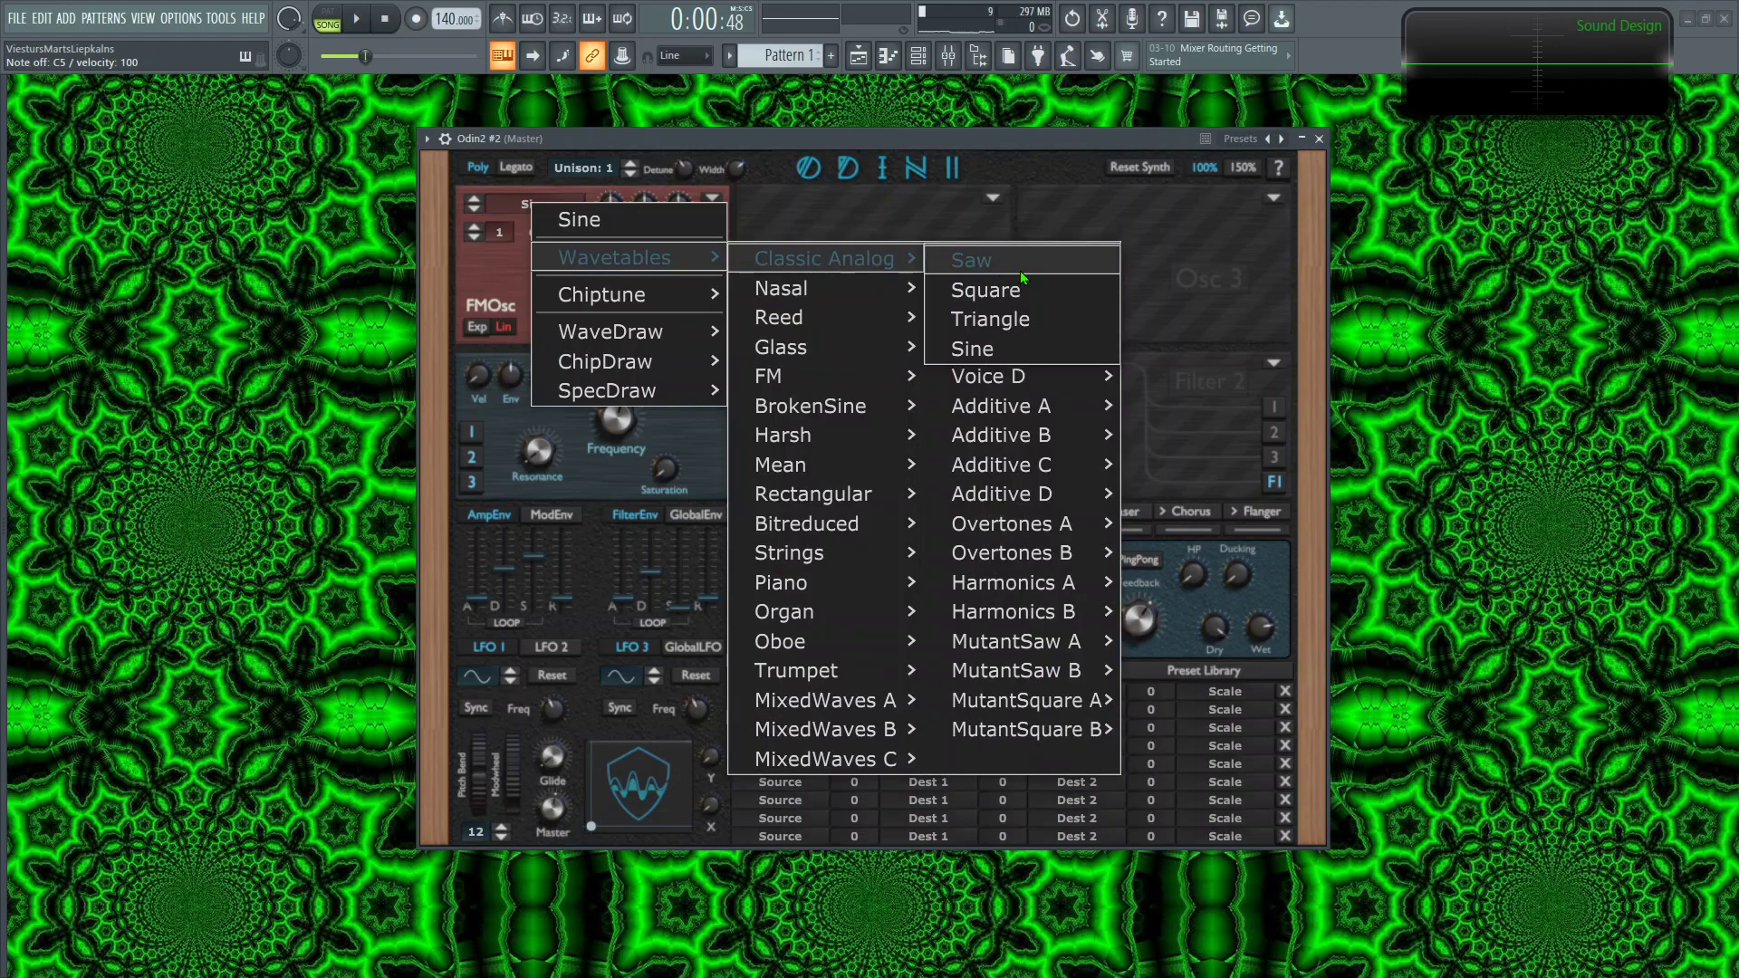
pyautogui.click(991, 290)
# Step: Set carrier ratio to 4, FM amount to 0.324, open the cutoff, drop one octave
pyautogui.moveTo(614, 109); pyautogui.dragTo(602, 143)
pyautogui.moveTo(619, 420); pyautogui.dragTo(640, 313)
pyautogui.press('q')
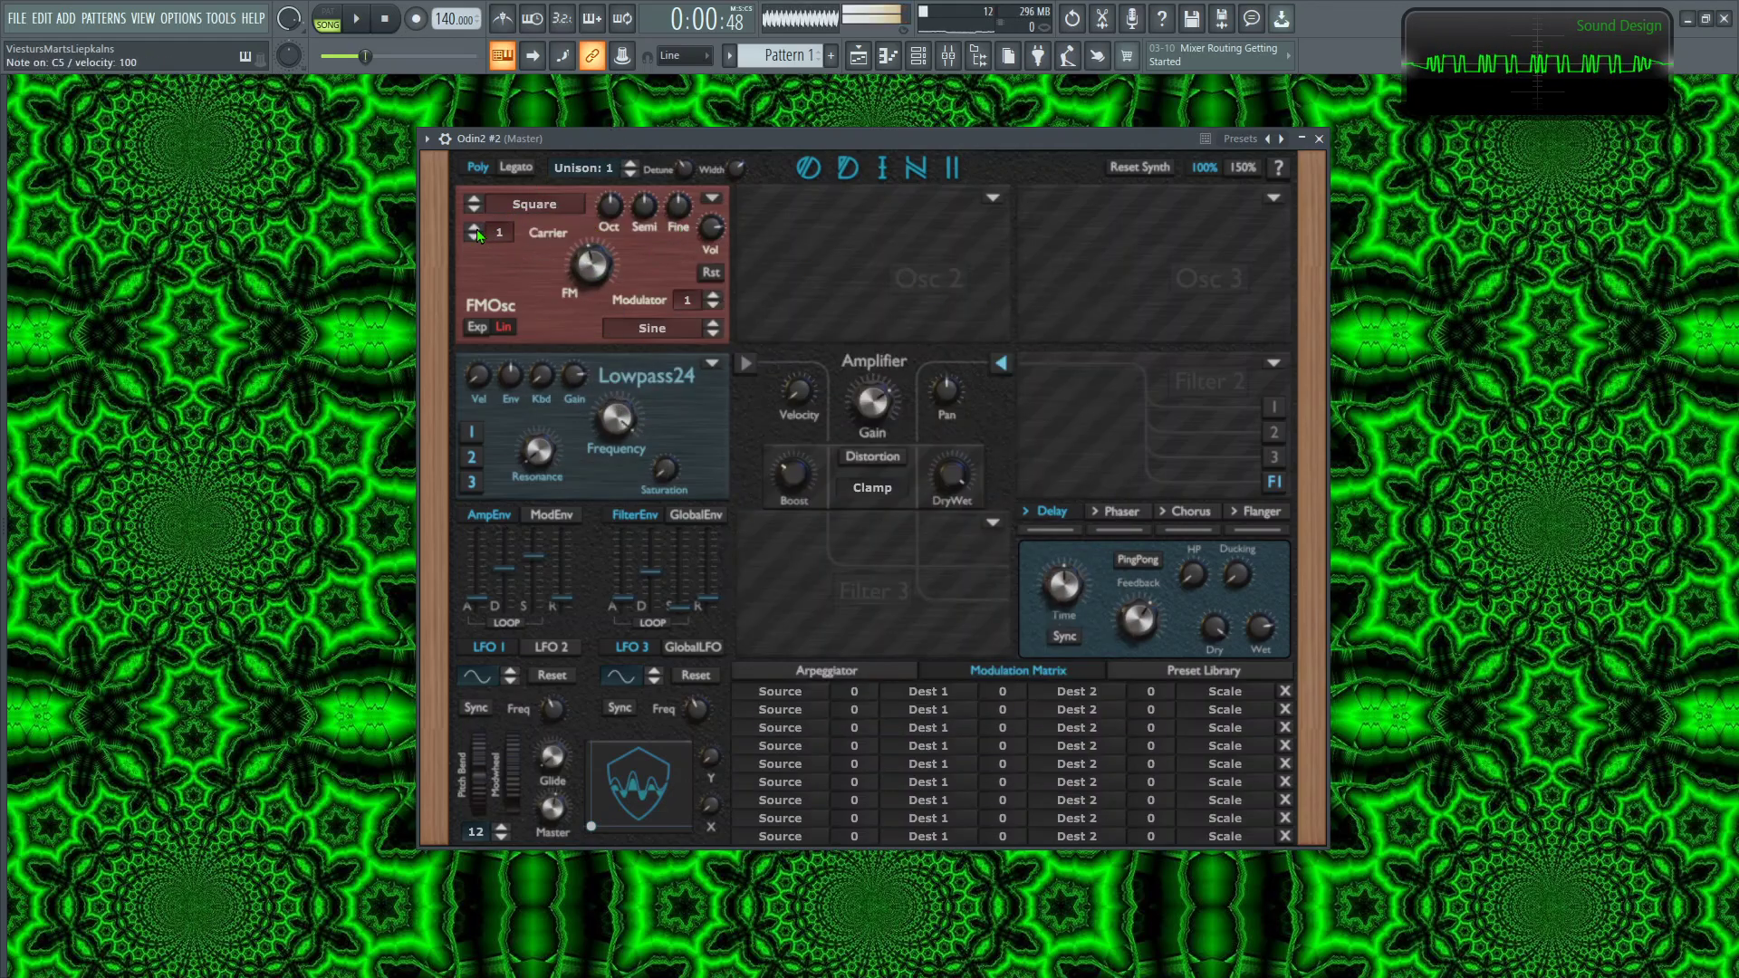
pyautogui.click(474, 226)
pyautogui.click(474, 226)
pyautogui.click(473, 227)
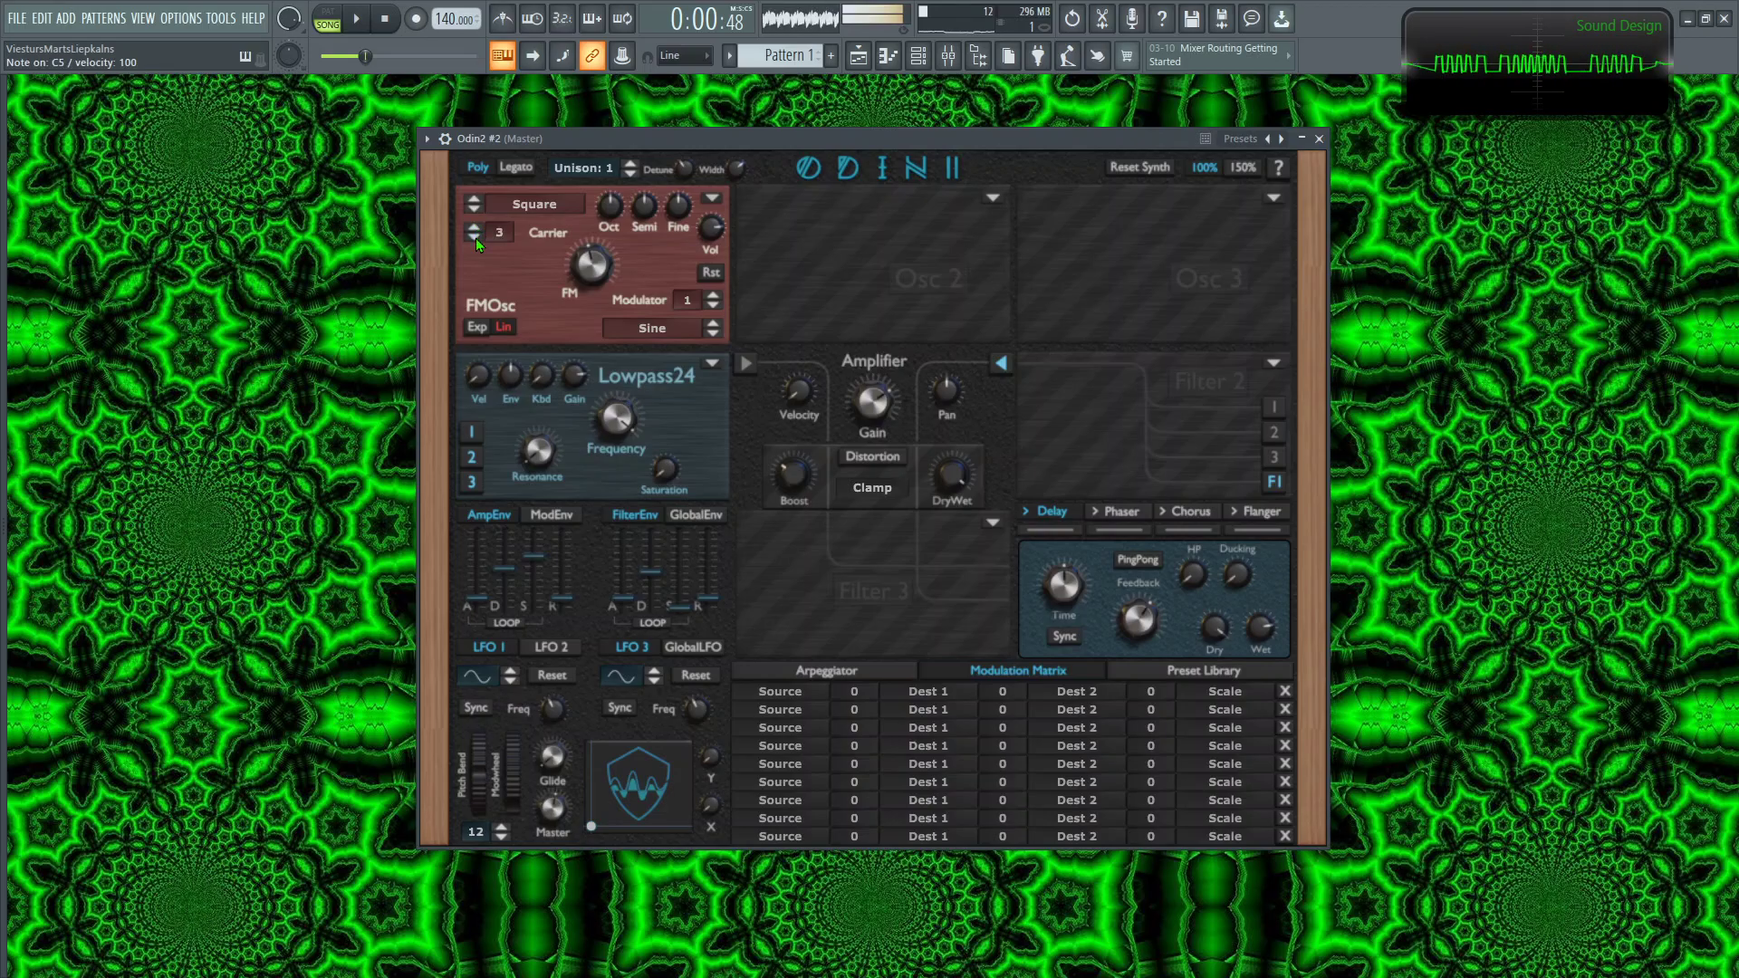
pyautogui.moveTo(593, 264); pyautogui.dragTo(602, 306)
pyautogui.moveTo(615, 212)
pyautogui.mouseDown()
pyautogui.moveTo(596, 244)
pyautogui.moveTo(618, 200)
pyautogui.moveTo(616, 276)
pyautogui.moveTo(616, 172)
pyautogui.moveTo(614, 299)
pyautogui.moveTo(612, 204)
pyautogui.moveTo(624, 227)
pyautogui.mouseUp()
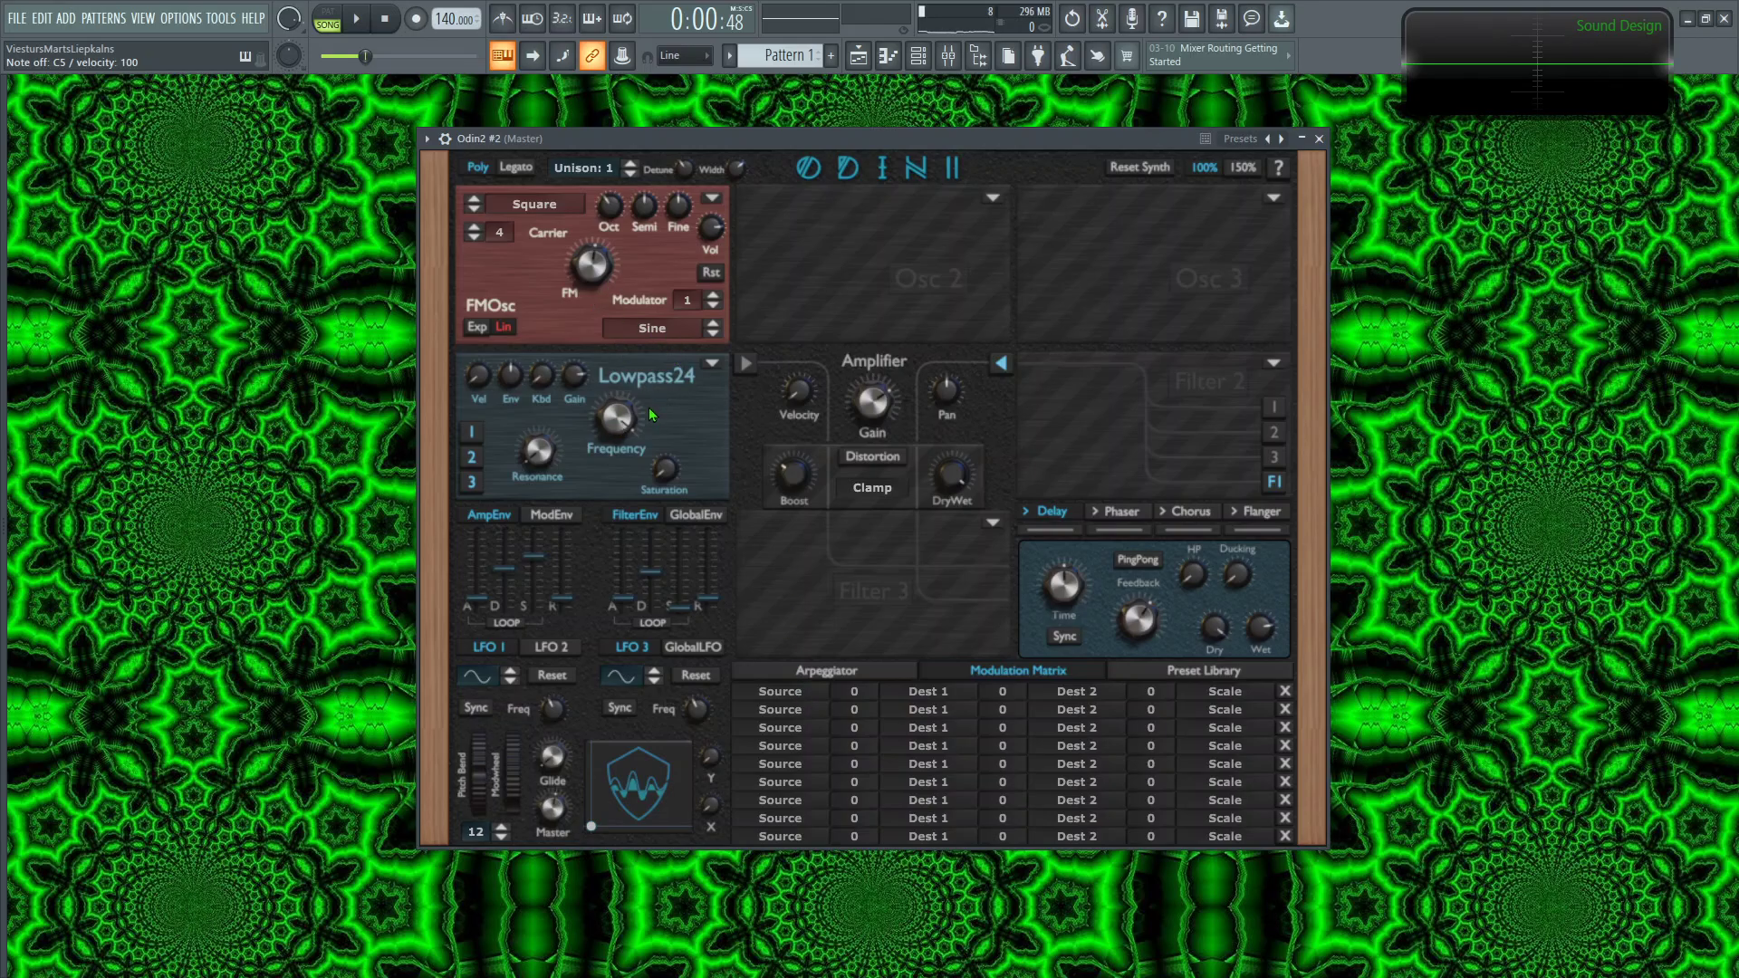
# Step: Switch filter 1 to Highpass 24 with a 34.5 Hz cutoff
pyautogui.click(709, 365)
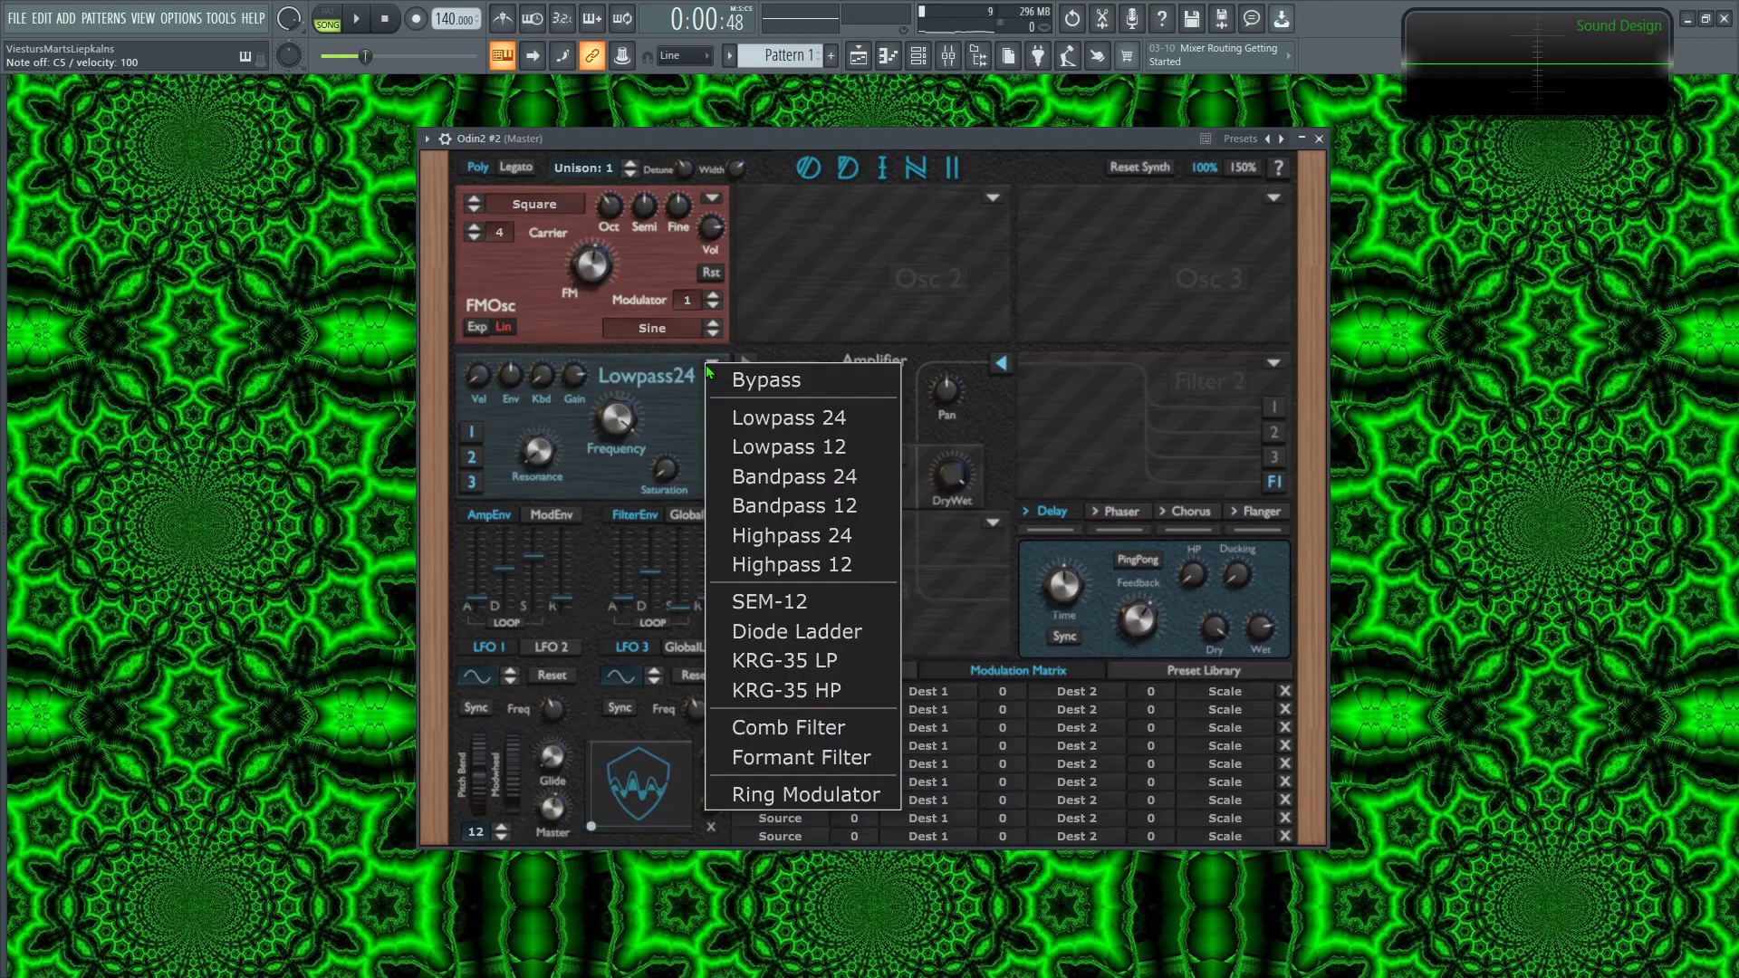
pyautogui.click(812, 539)
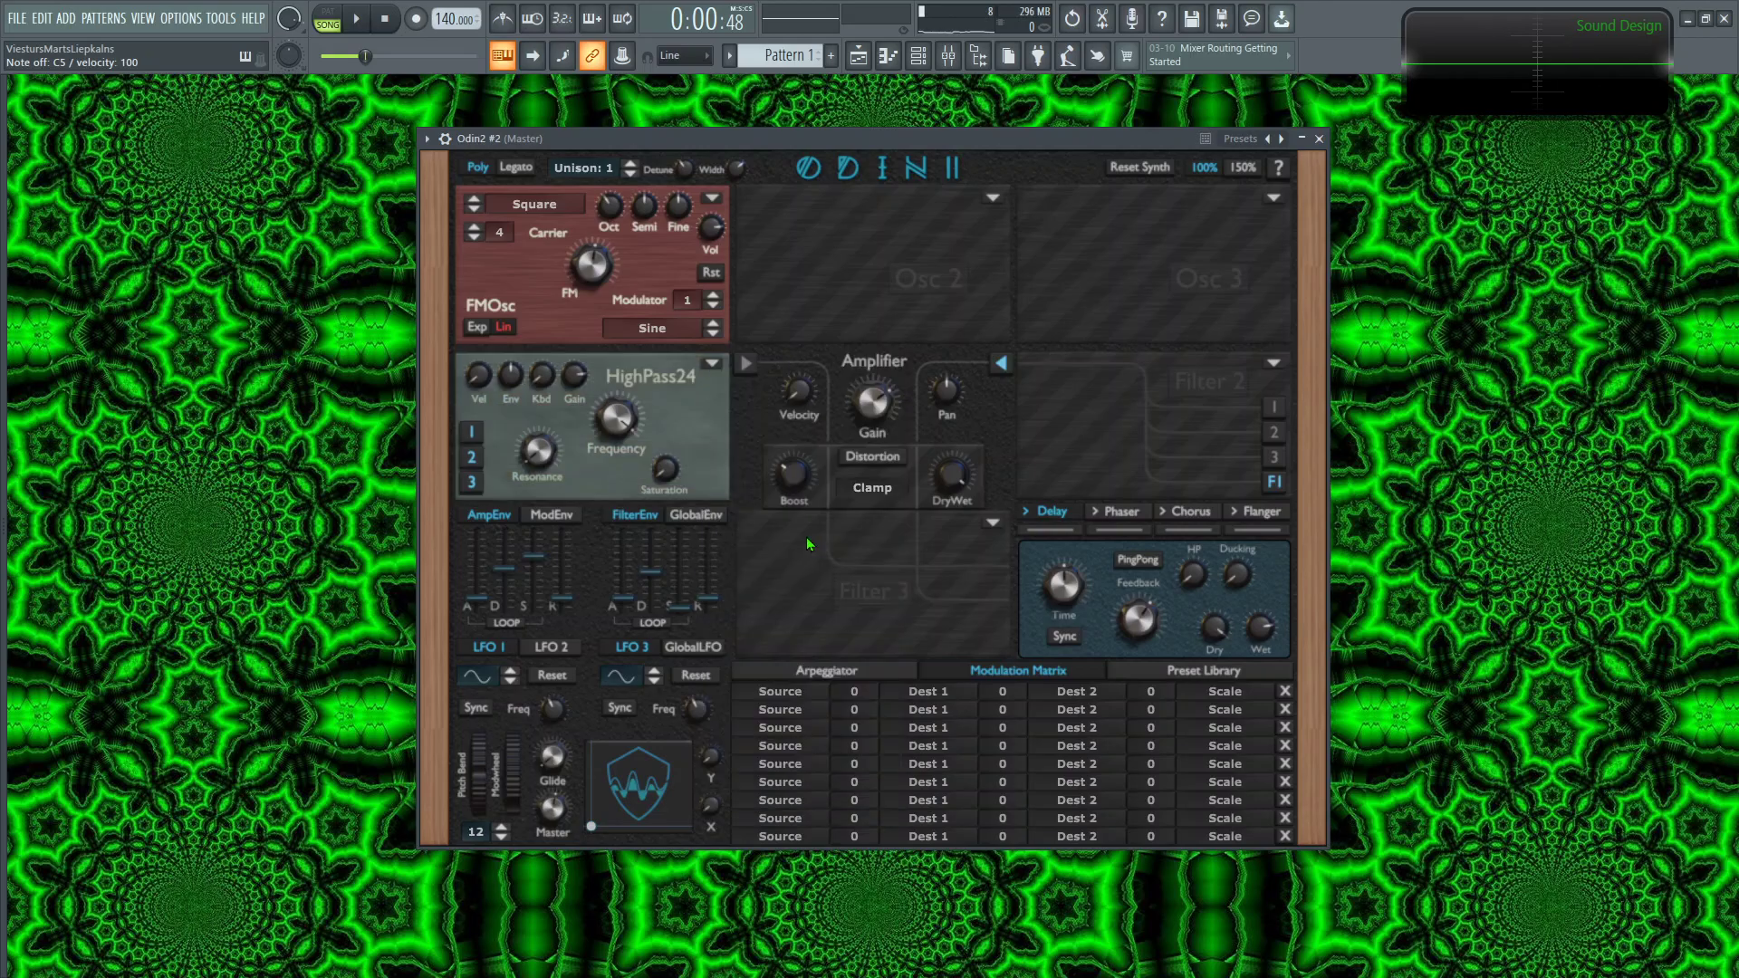
pyautogui.moveTo(615, 419); pyautogui.dragTo(706, 670)
# Step: Route LFO 1 to Filter1 Frequency, set cutoff near 596 Hz, and tempo-sync LFO 1
pyautogui.click(793, 692)
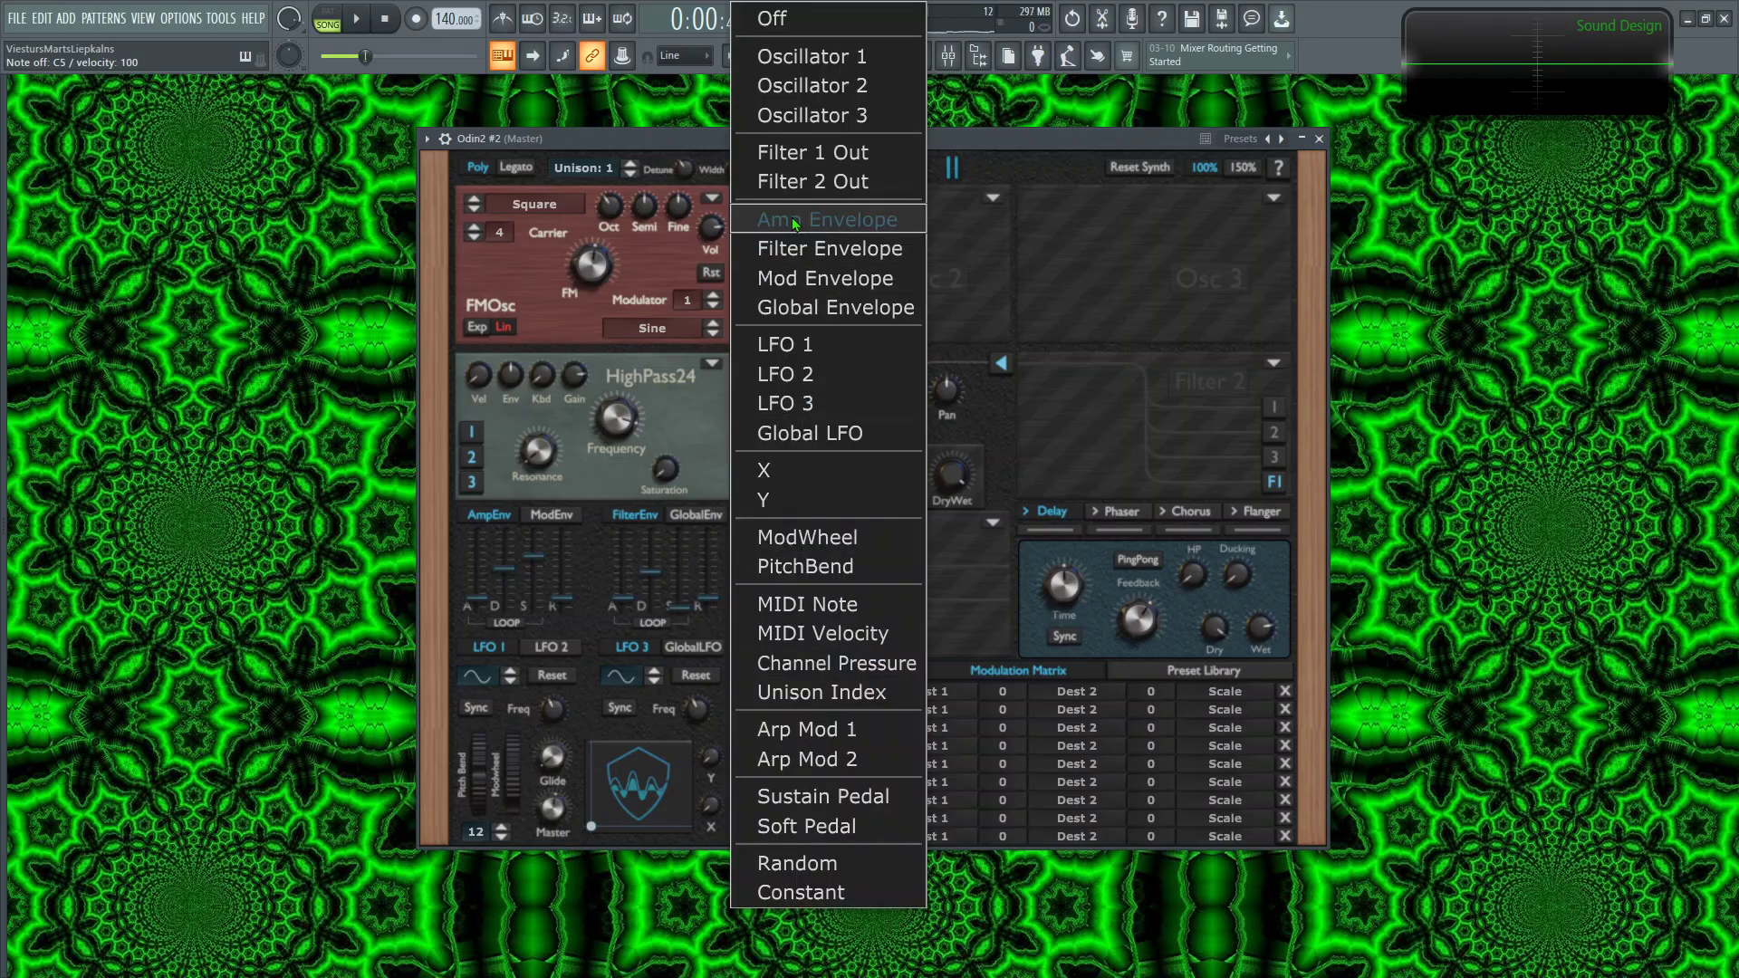
pyautogui.click(801, 355)
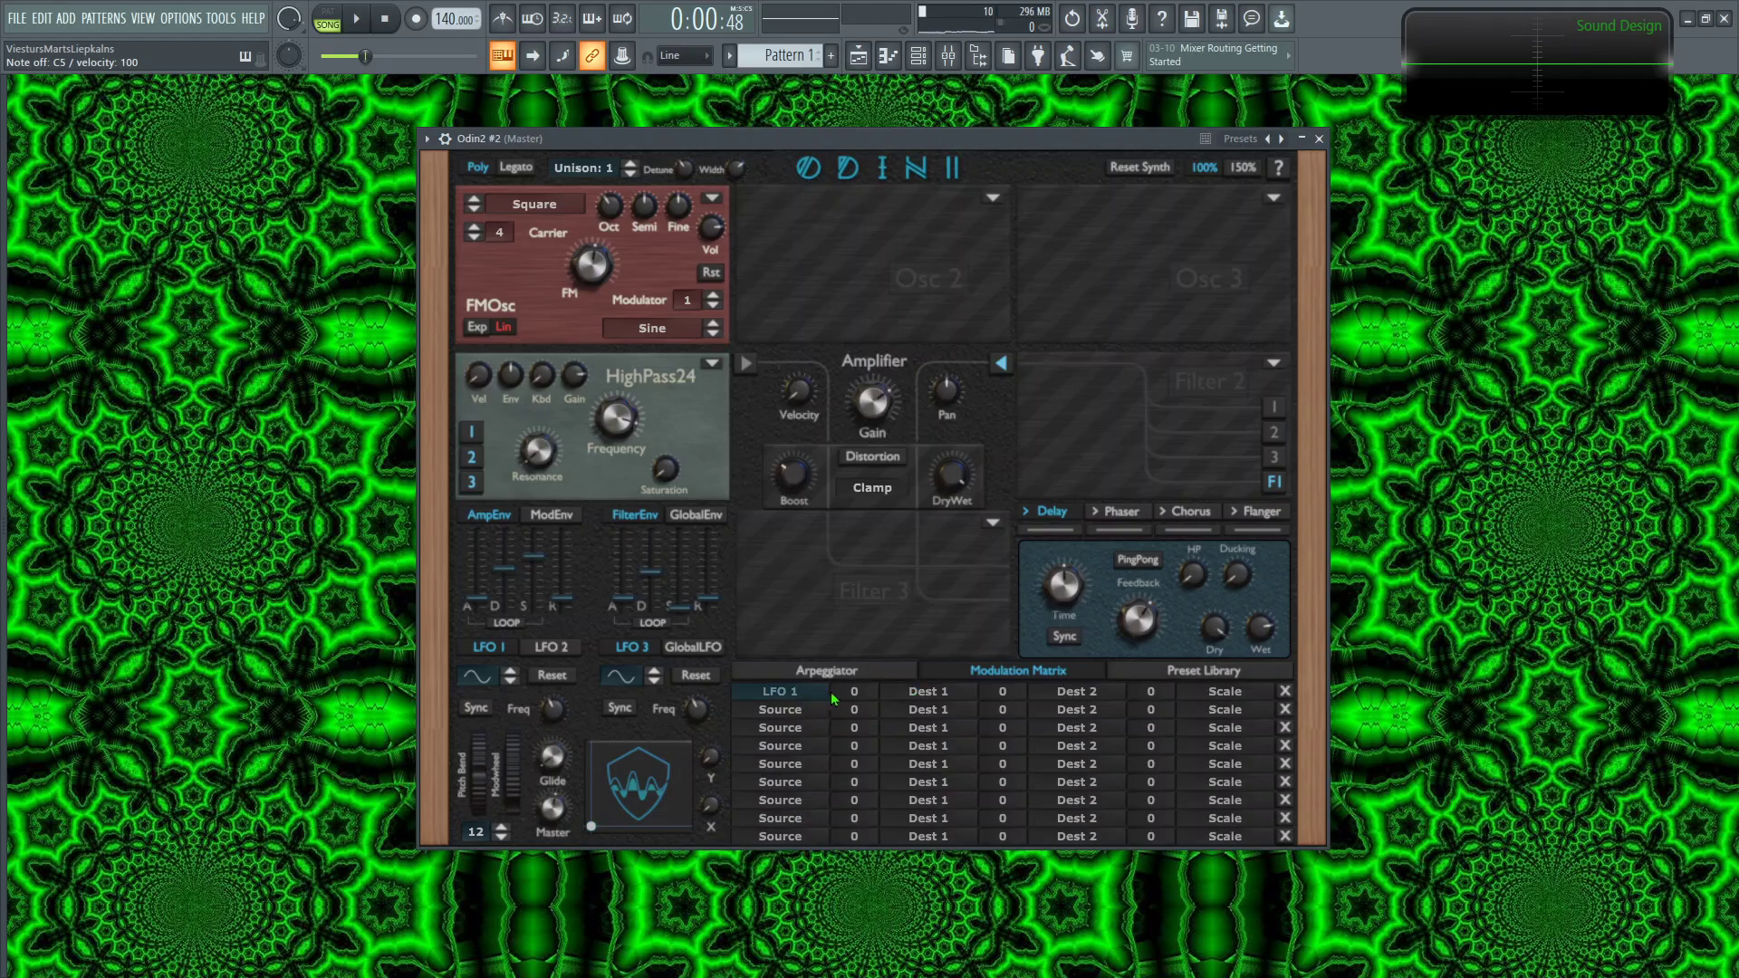
pyautogui.click(924, 698)
pyautogui.moveTo(1009, 156)
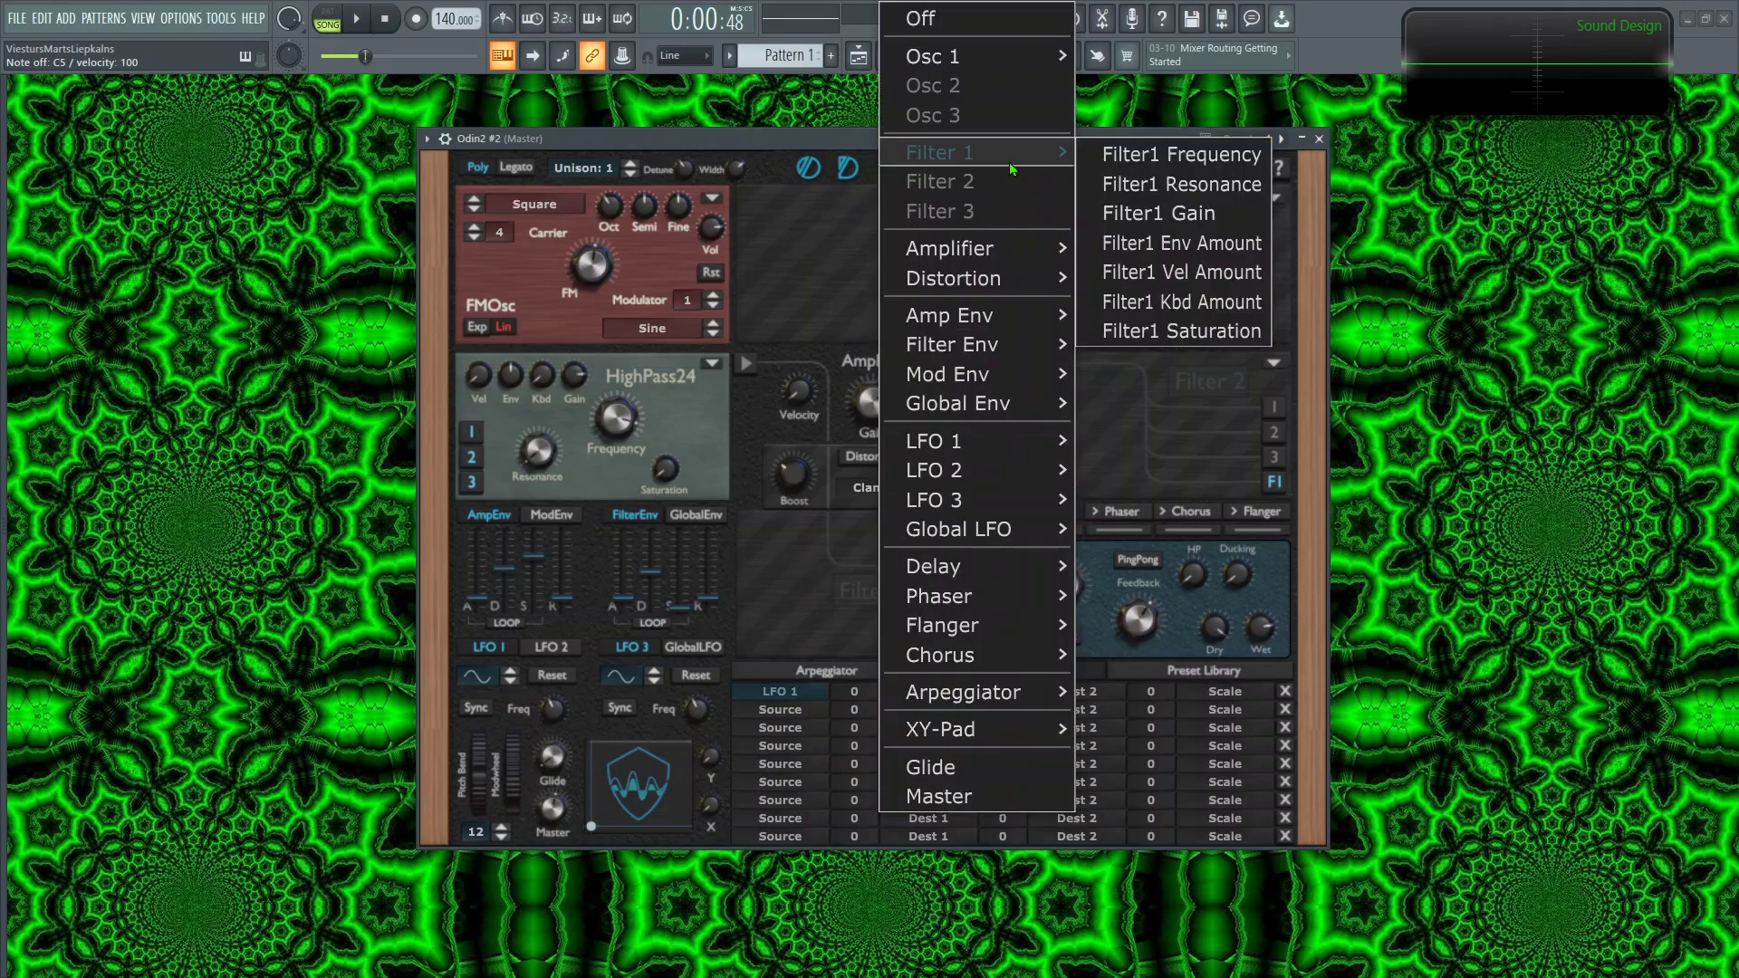
pyautogui.click(1134, 158)
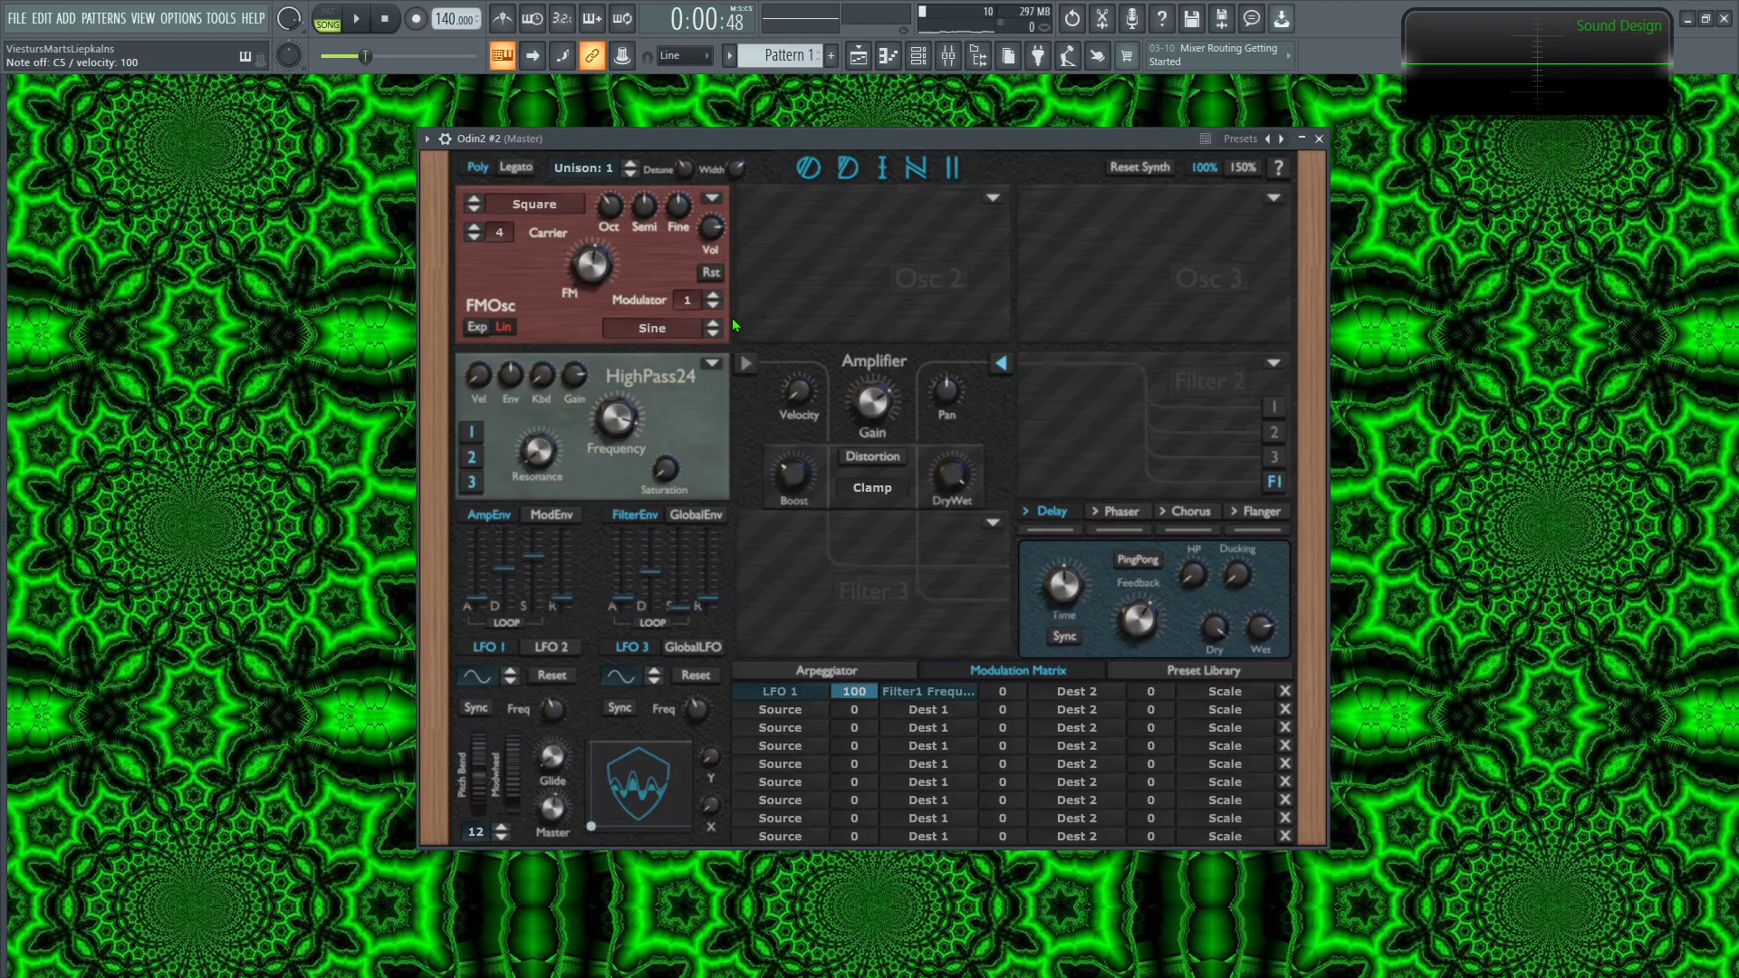
pyautogui.moveTo(619, 420); pyautogui.dragTo(670, 565)
pyautogui.click(478, 709)
# Step: Lengthen the amplitude attack to about 0.643 s and tempo-sync the delay time
pyautogui.press('z')
pyautogui.moveTo(480, 600); pyautogui.dragTo(480, 583)
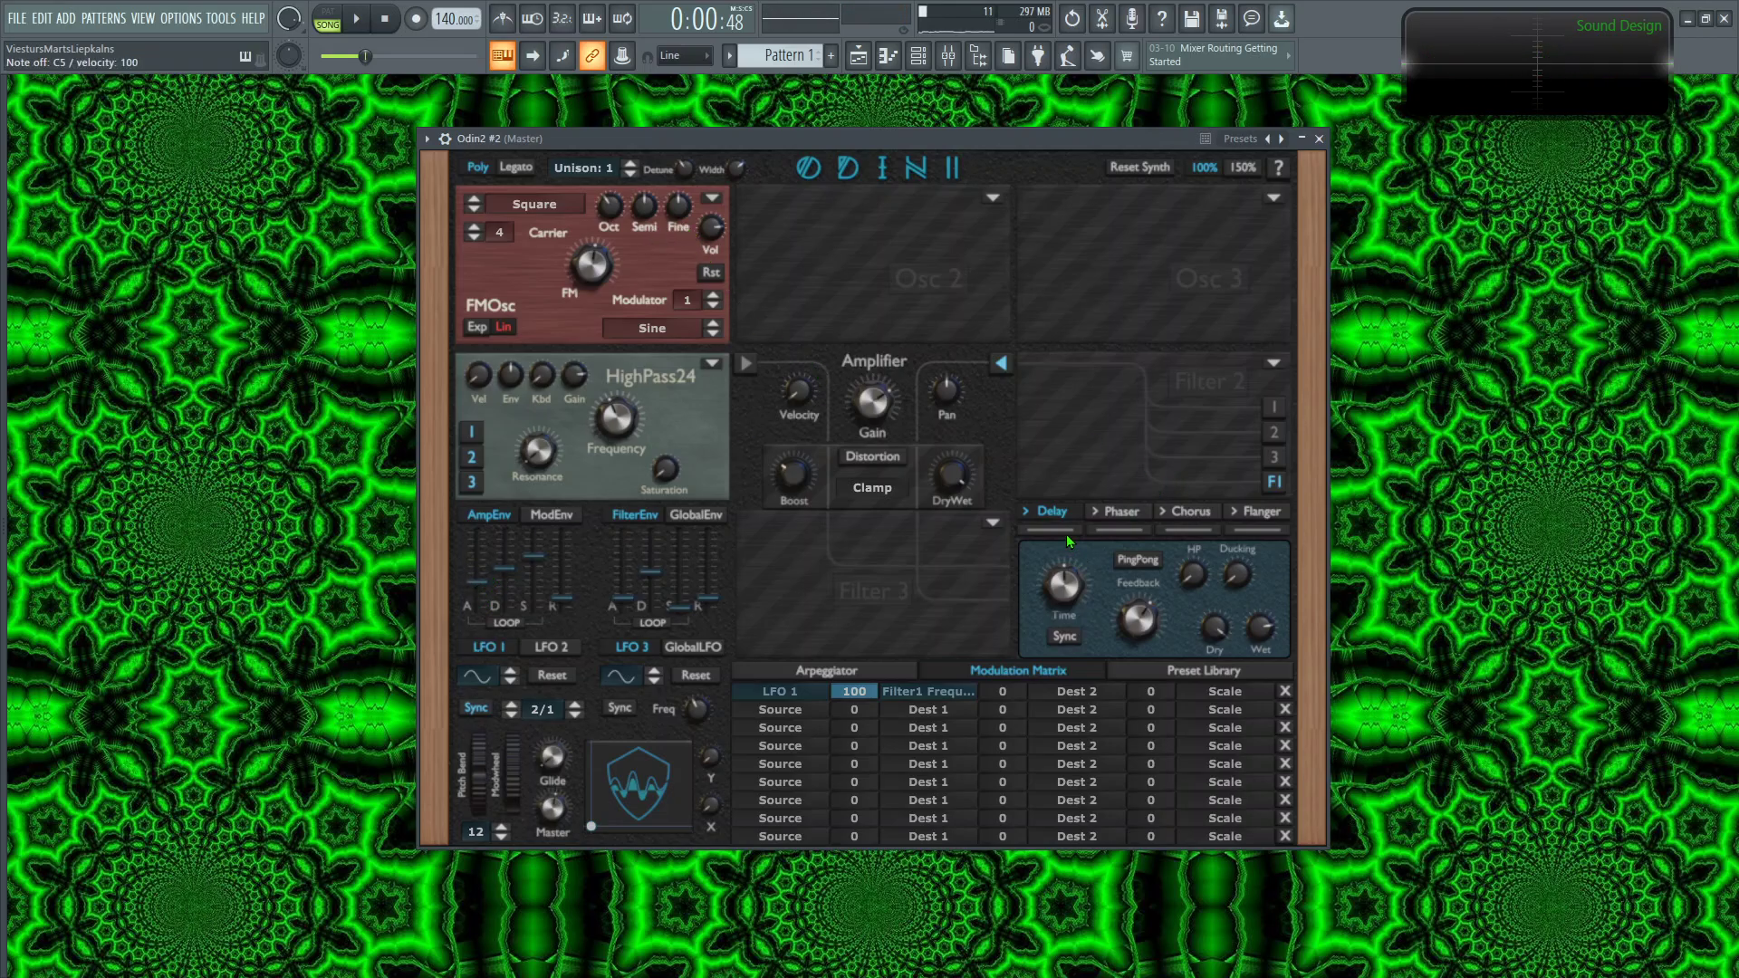
pyautogui.click(1090, 649)
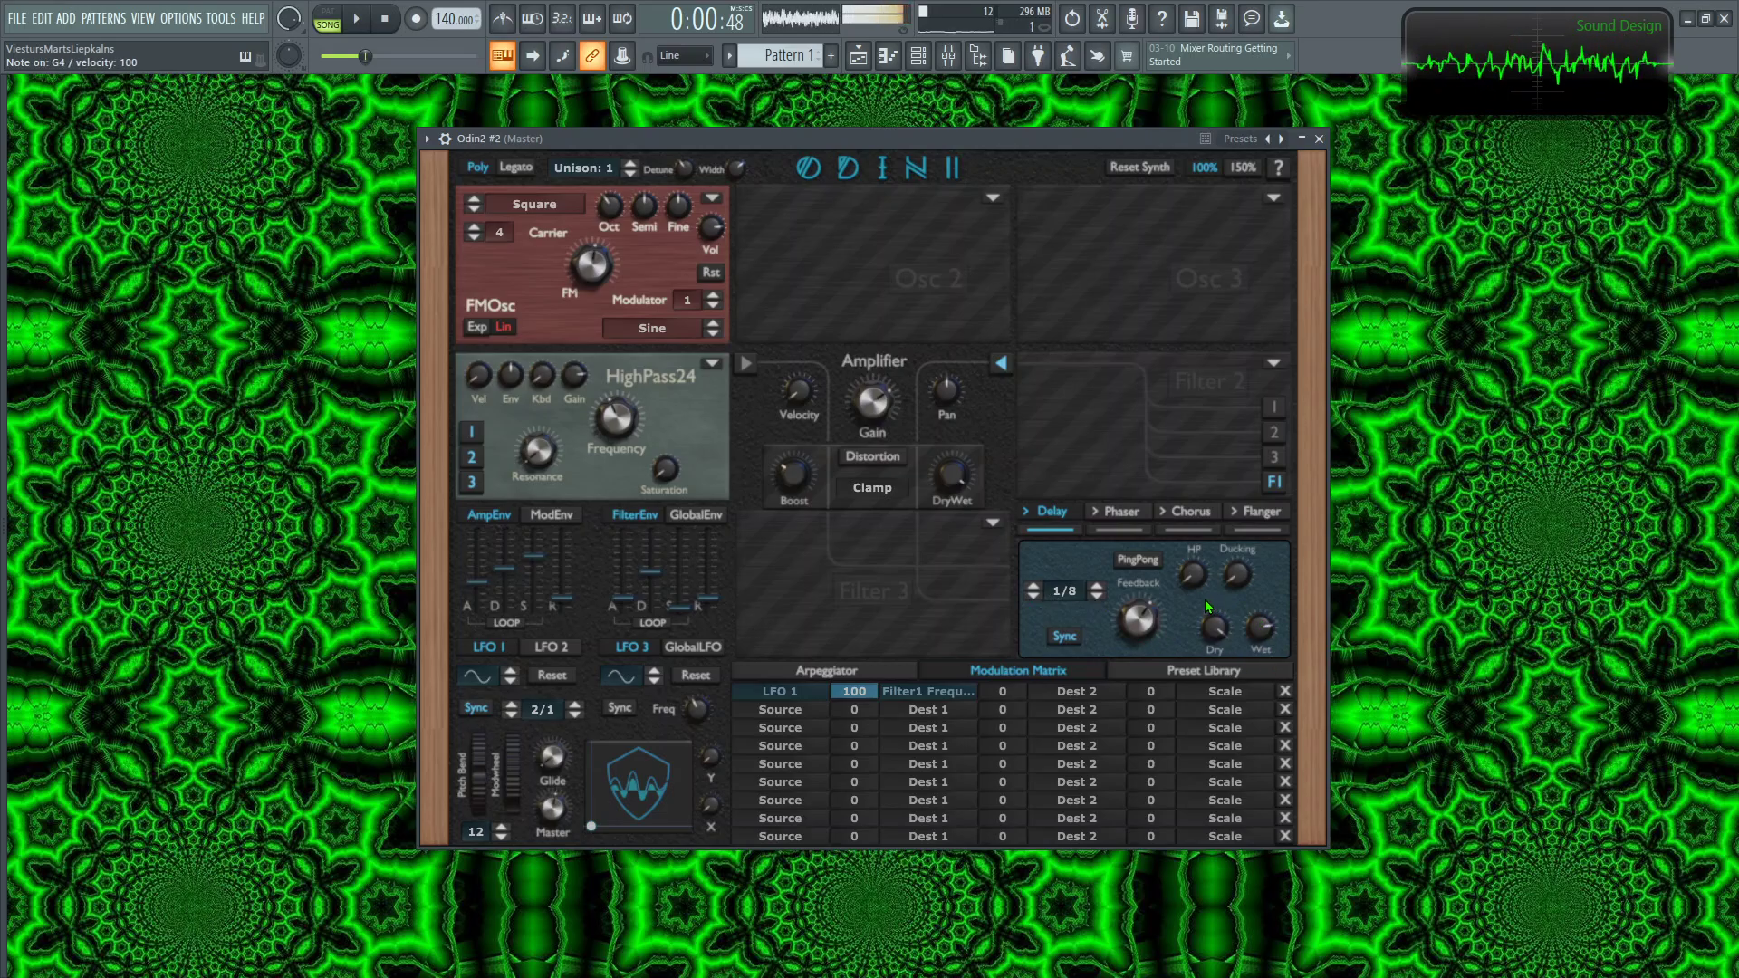
# Step: Raise the oscillator's FM amount and push filter resonance up to around 0.52
pyautogui.moveTo(576, 263); pyautogui.dragTo(627, 226)
pyautogui.press('z')
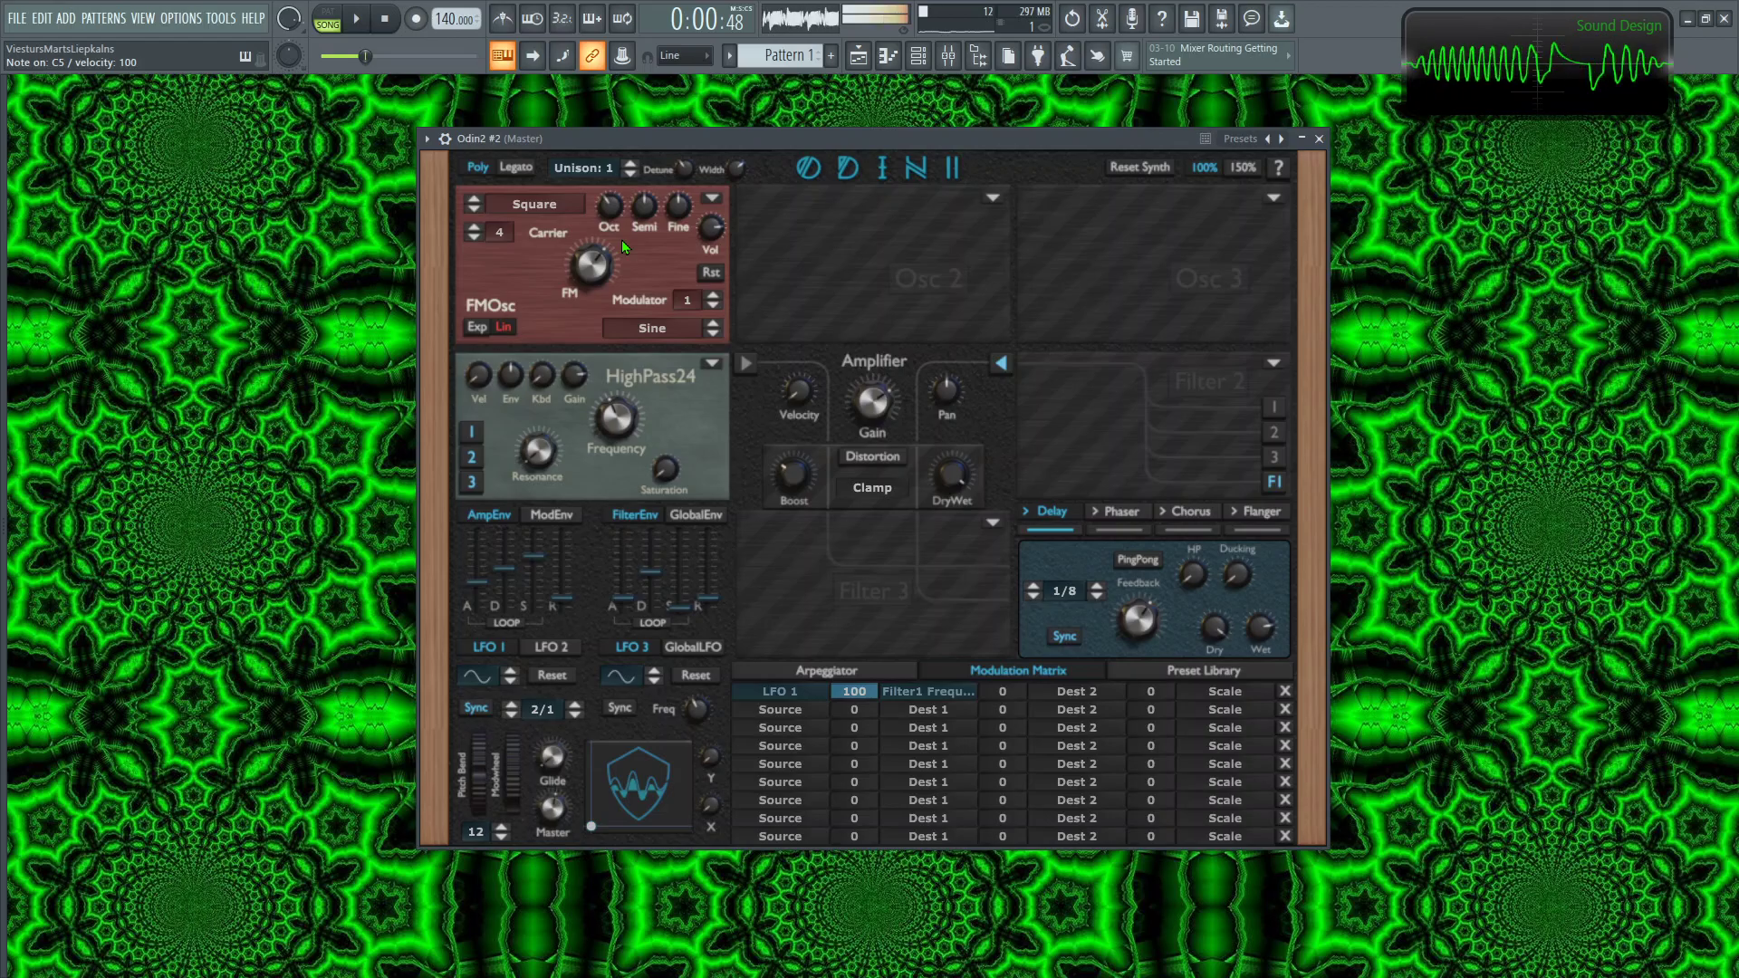
pyautogui.moveTo(539, 452); pyautogui.dragTo(578, 326)
pyautogui.moveTo(537, 439); pyautogui.dragTo(548, 400)
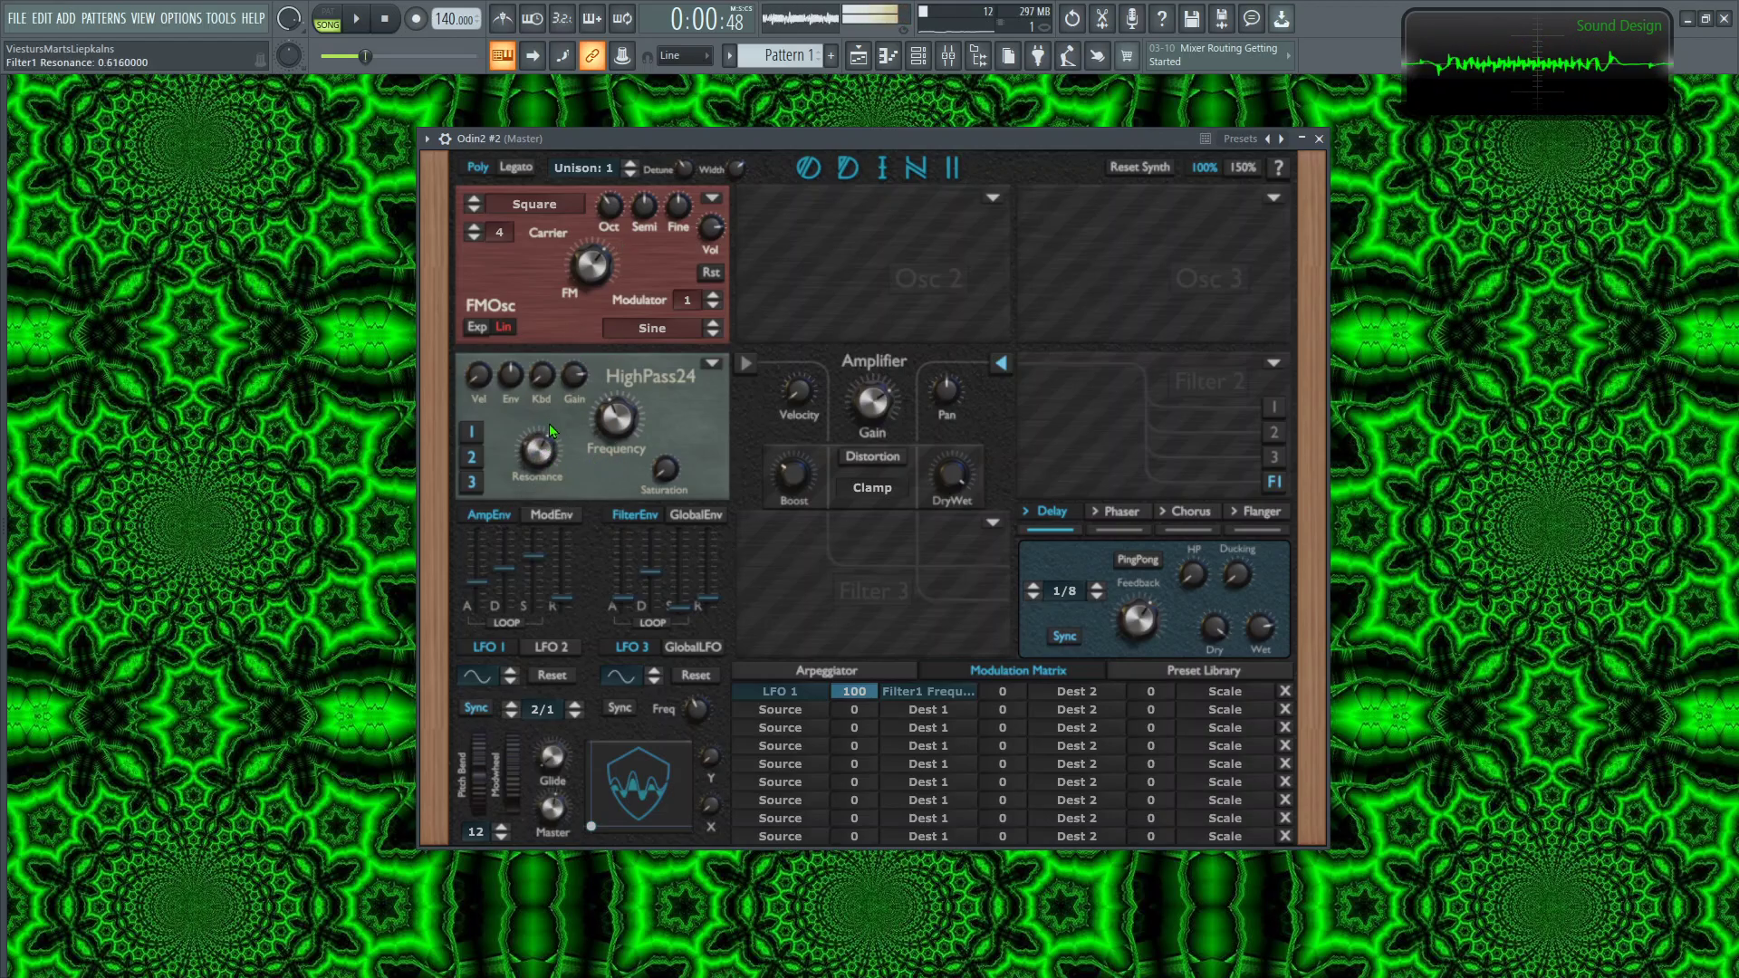
# Step: Load Ambient Reverb into an empty effect slot on mixer insert 4
pyautogui.click(889, 56)
pyautogui.click(1727, 84)
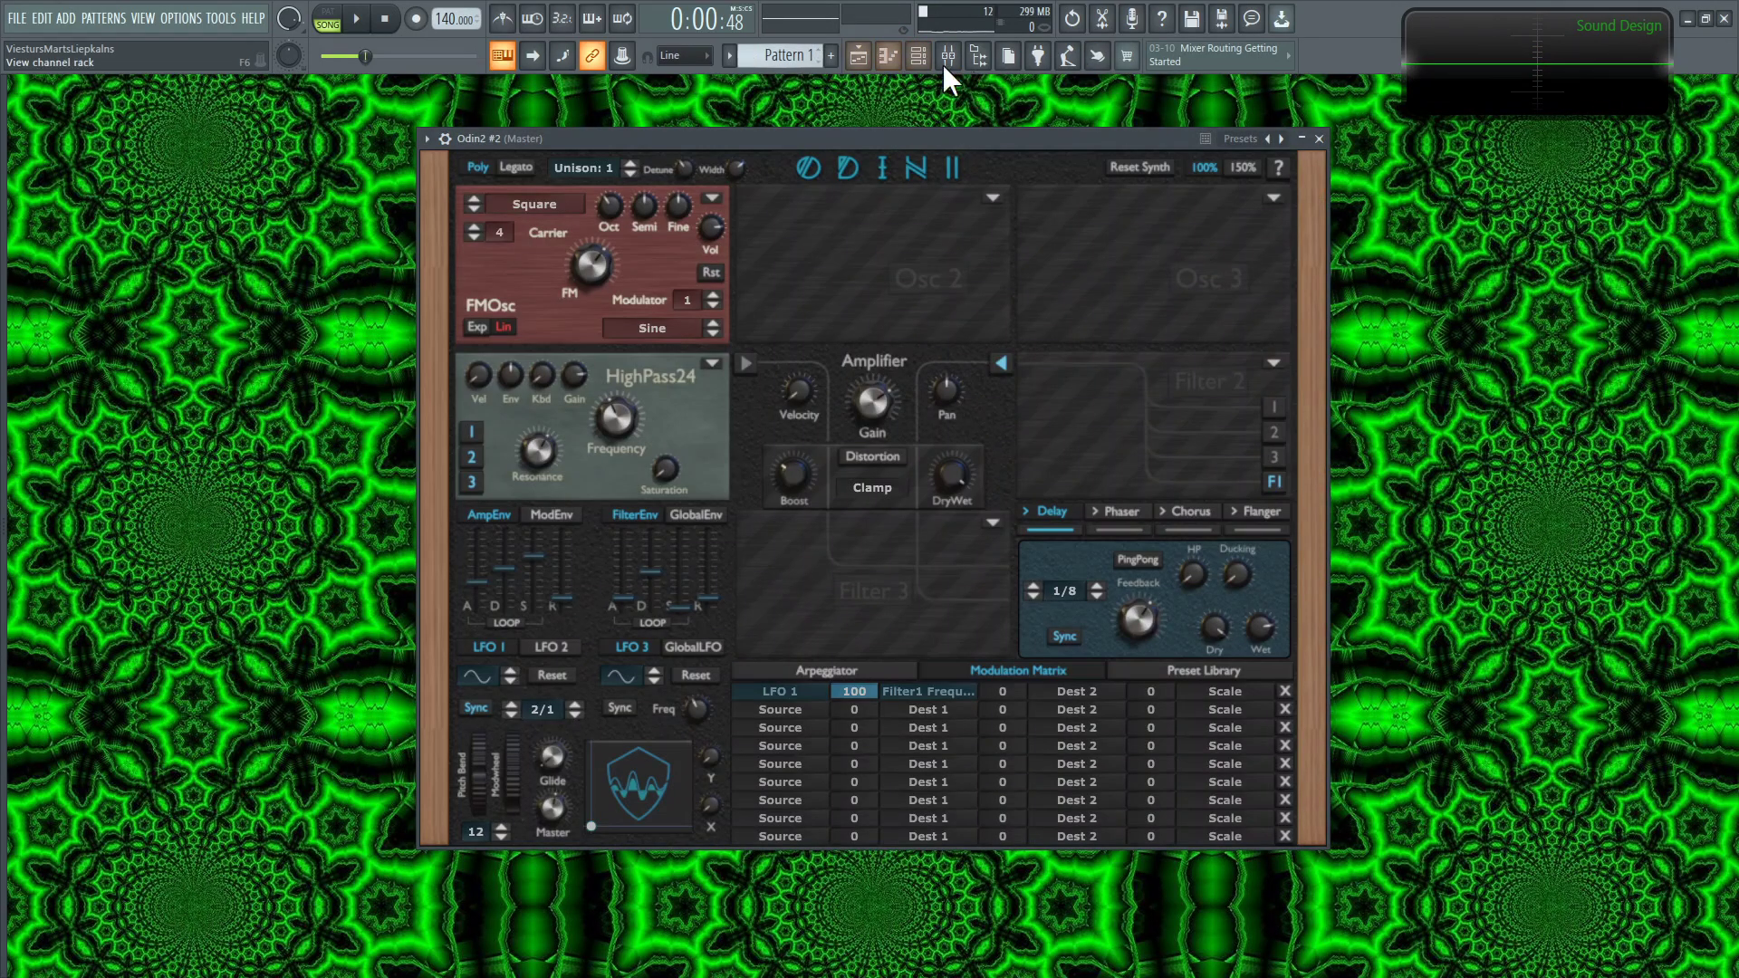
pyautogui.click(917, 55)
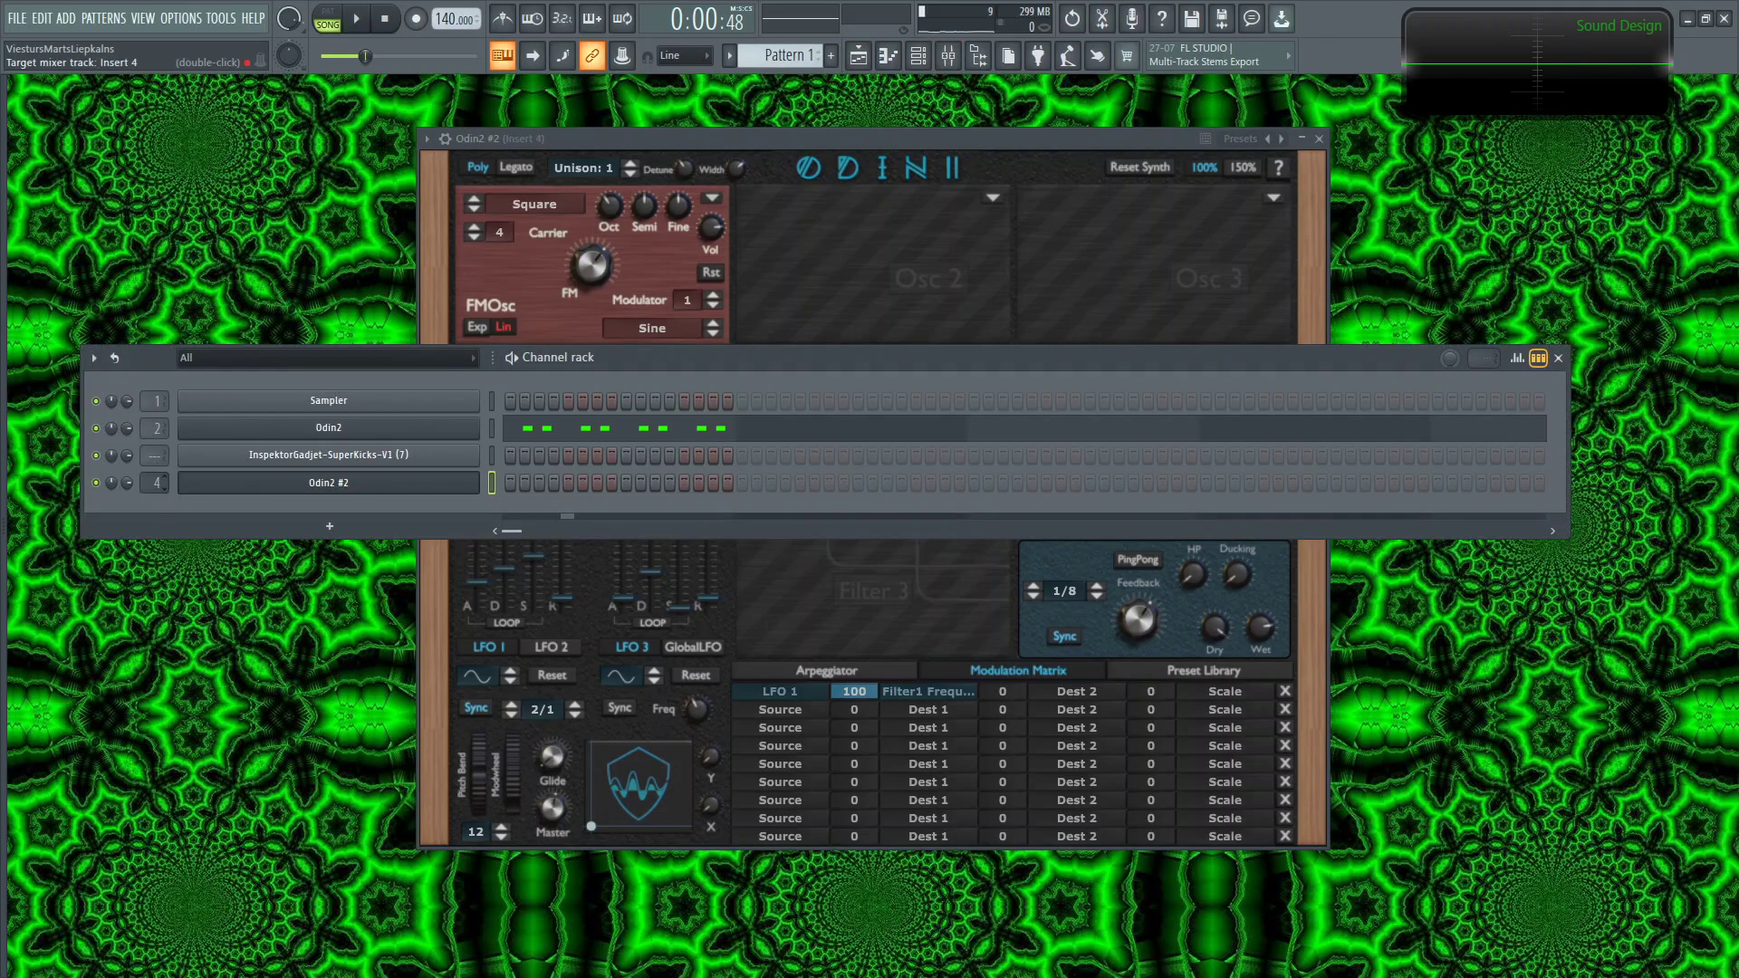
pyautogui.click(1557, 358)
pyautogui.click(948, 56)
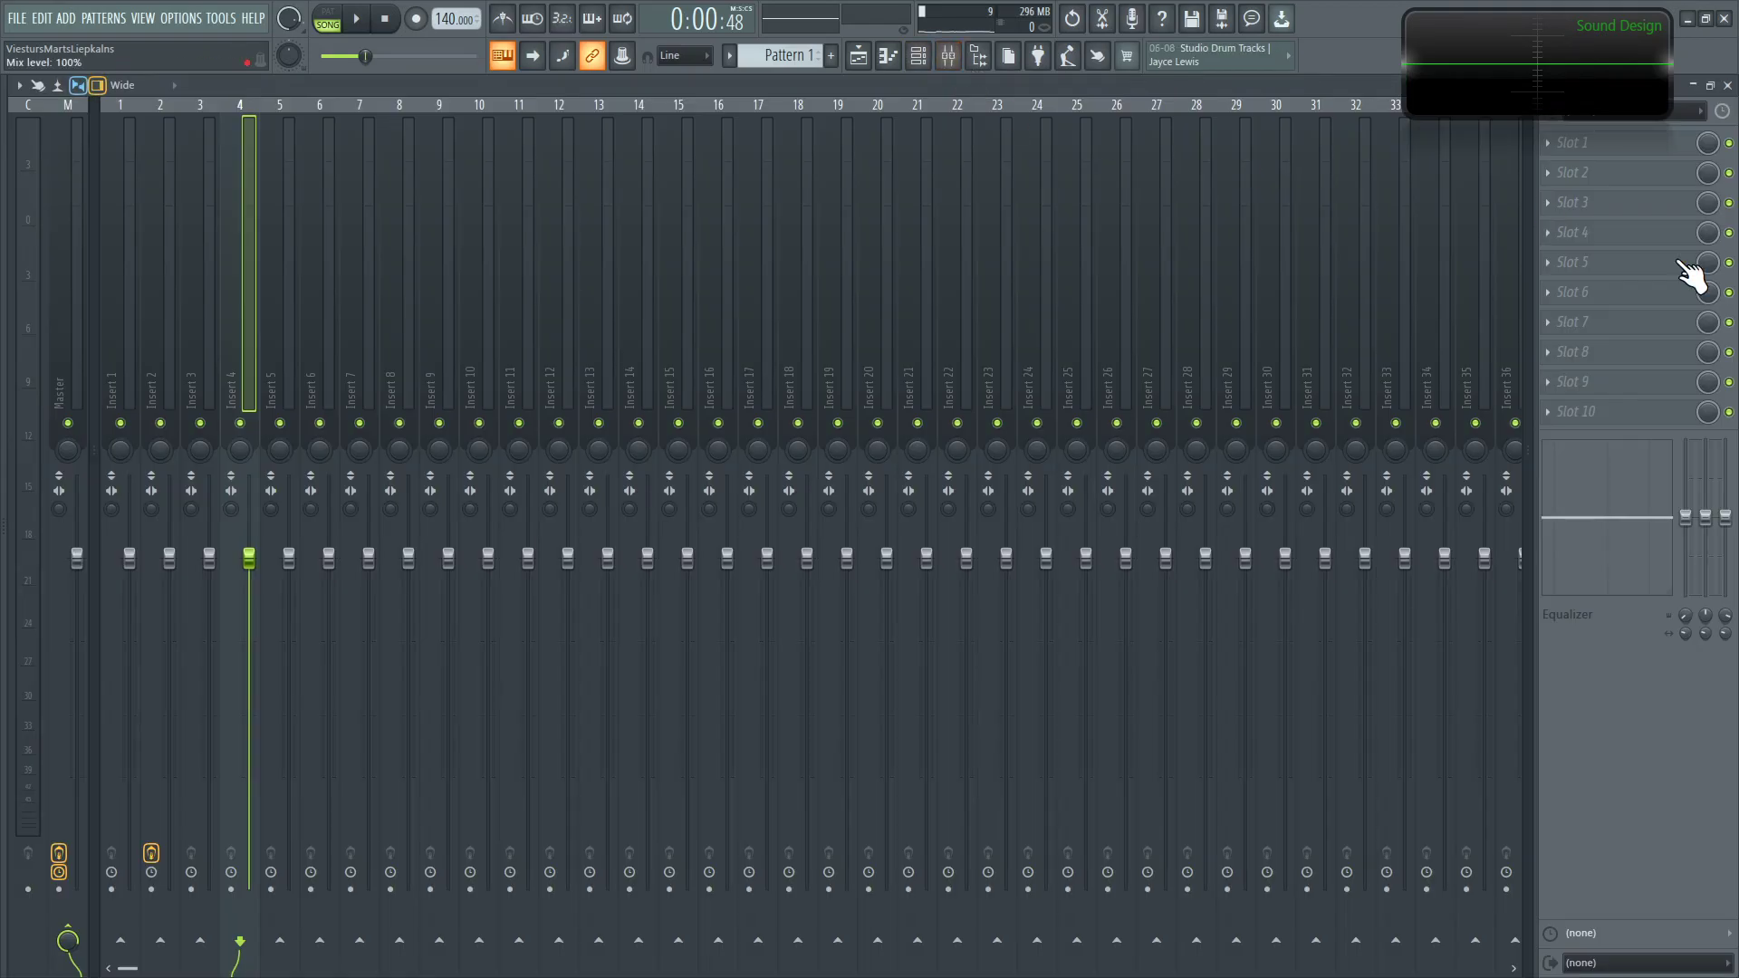
pyautogui.click(1594, 174)
pyautogui.click(1364, 363)
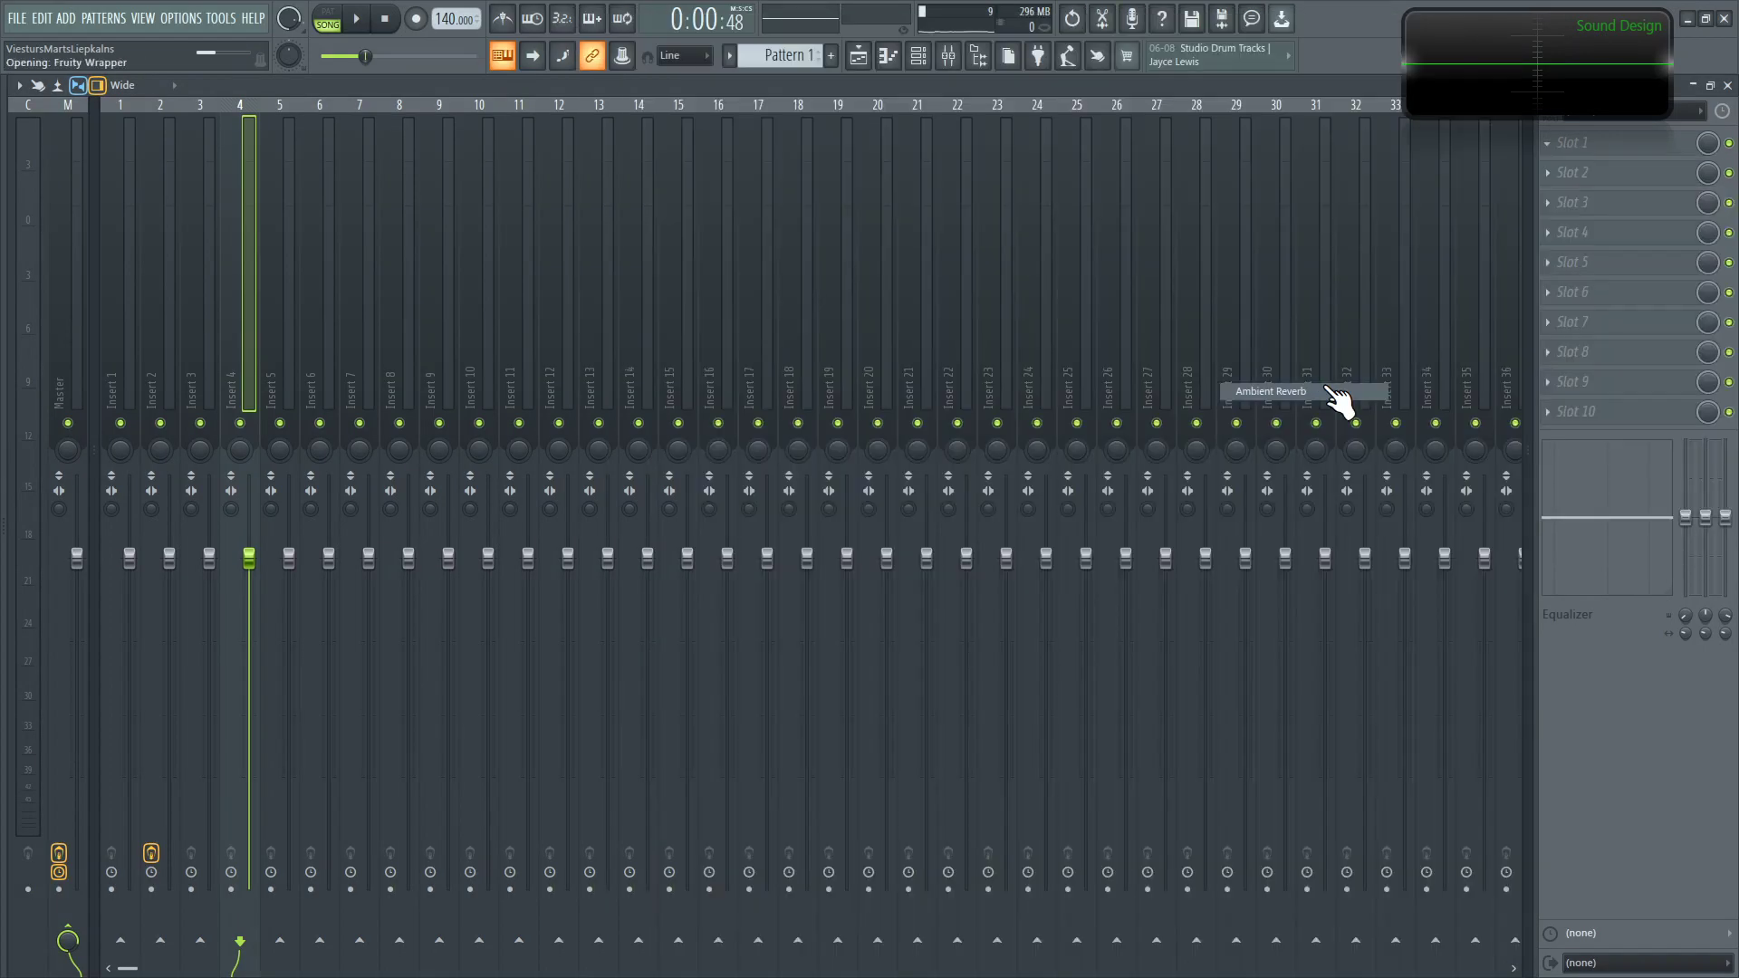
# Step: Try the Dark Ambience preset, lower insert 4's volume, and set decay to 0.60 sec
pyautogui.click(708, 218)
pyautogui.click(715, 232)
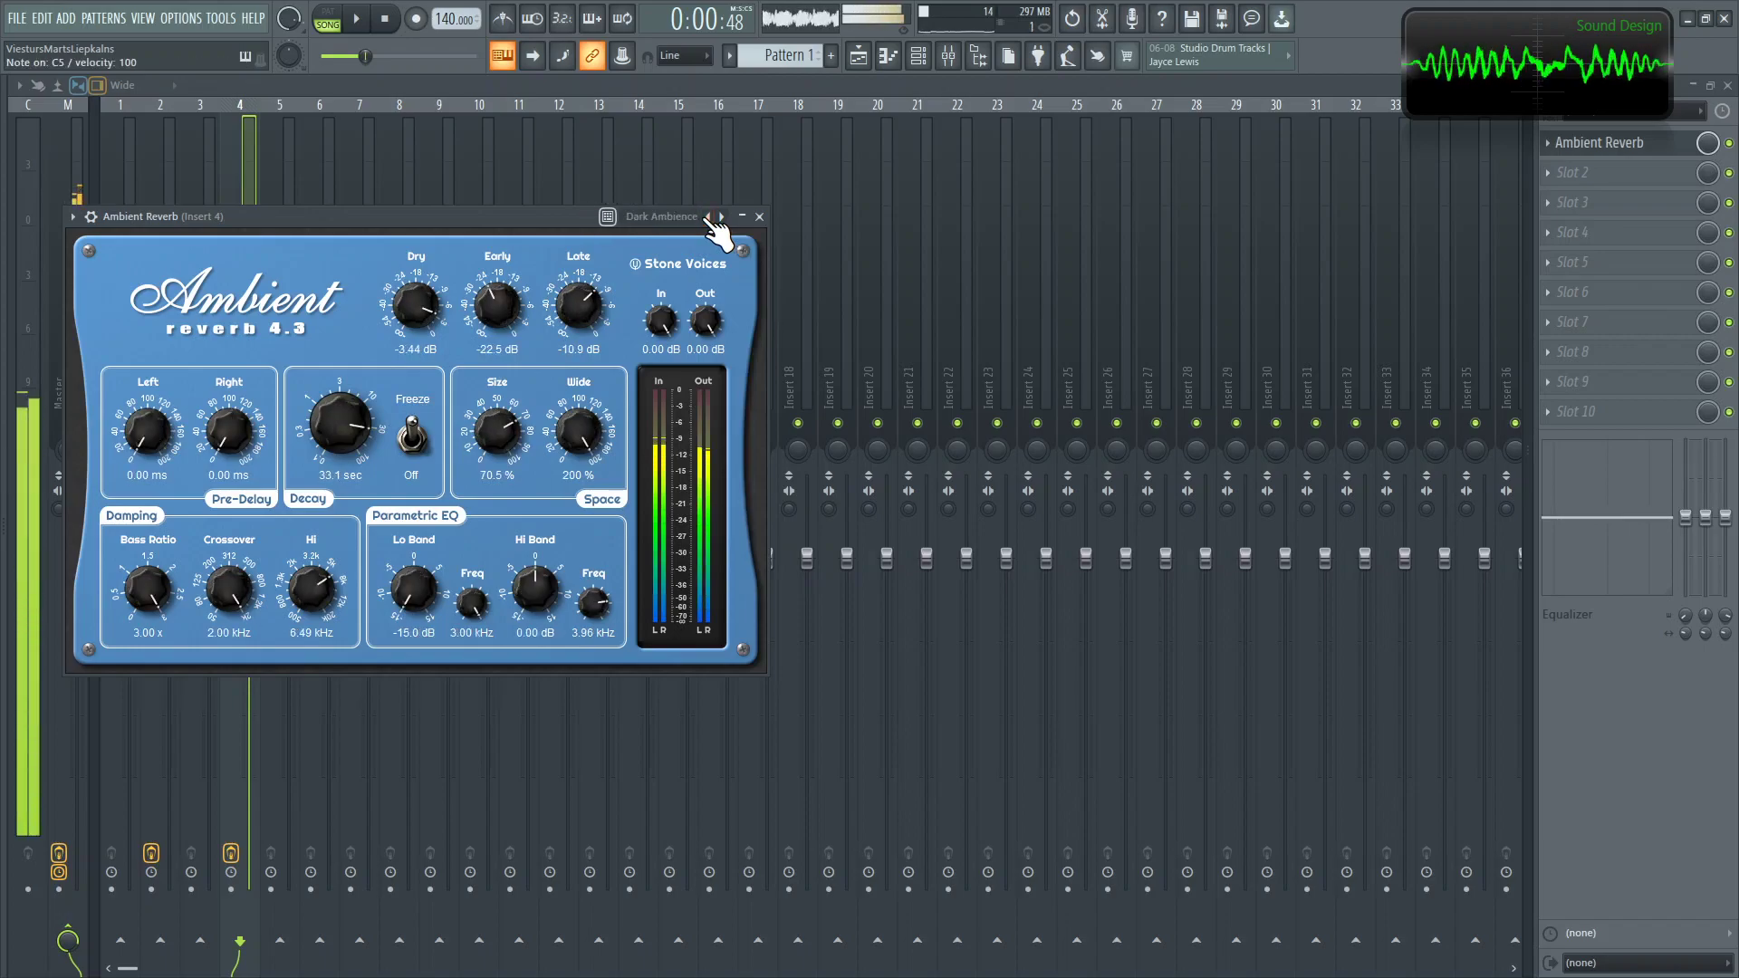
pyautogui.click(758, 217)
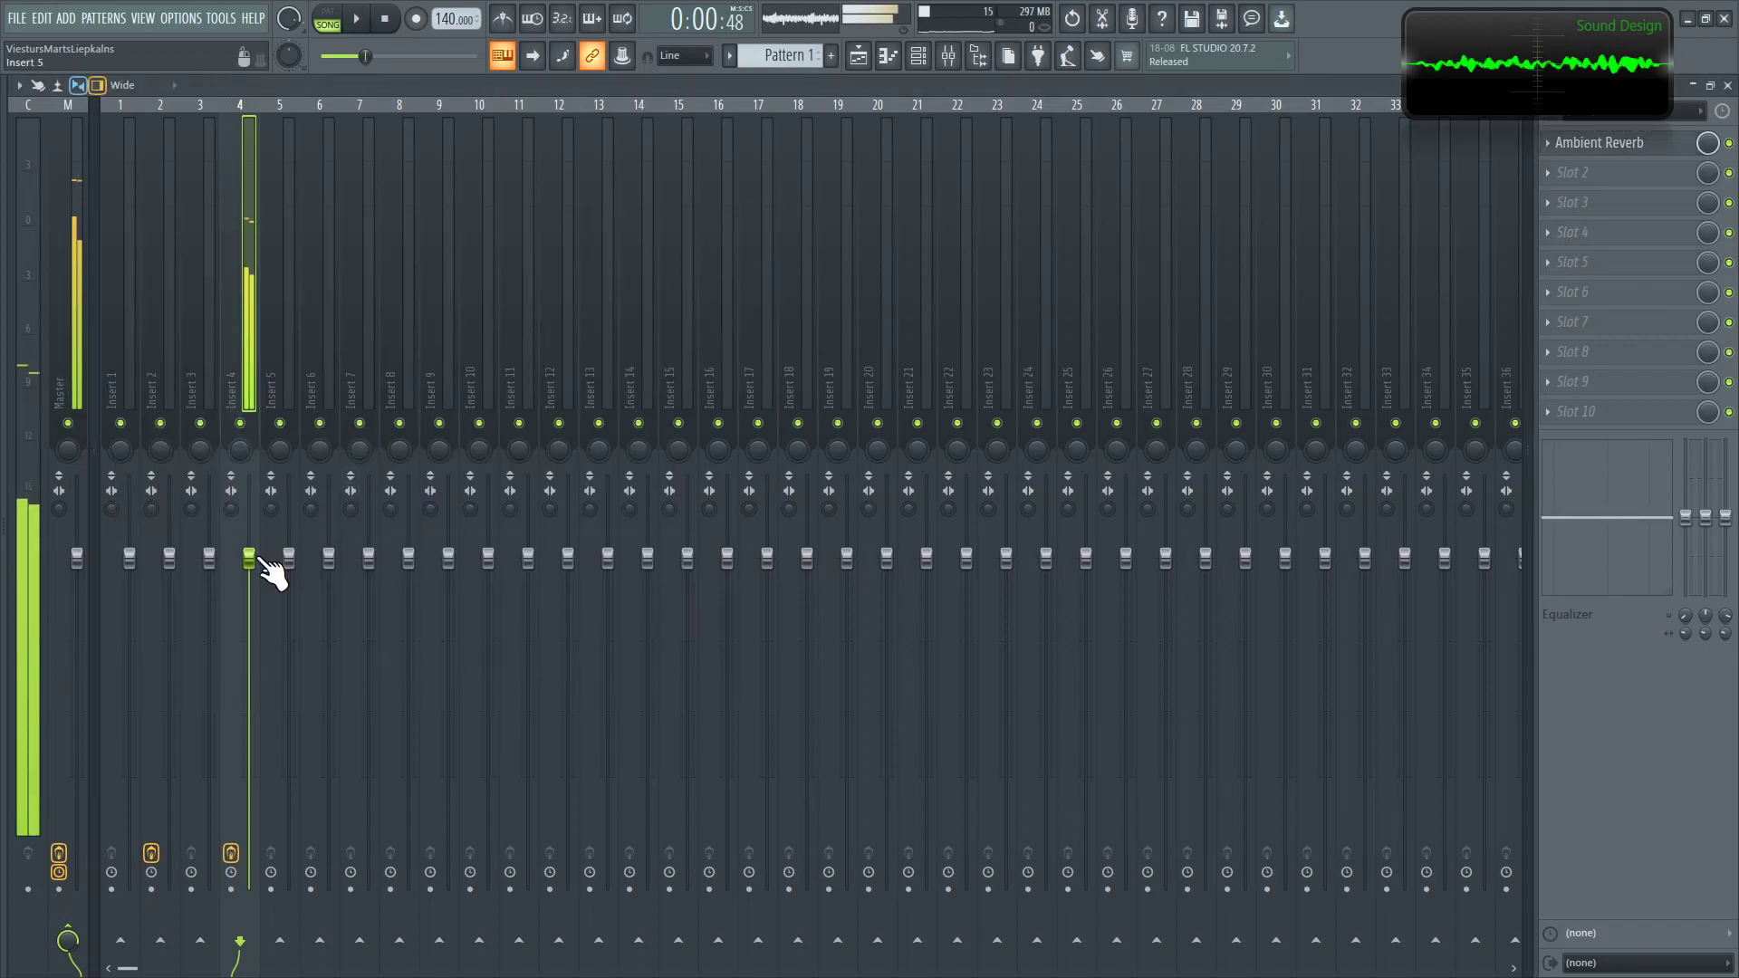
pyautogui.moveTo(250, 558); pyautogui.dragTo(249, 595)
pyautogui.click(1625, 143)
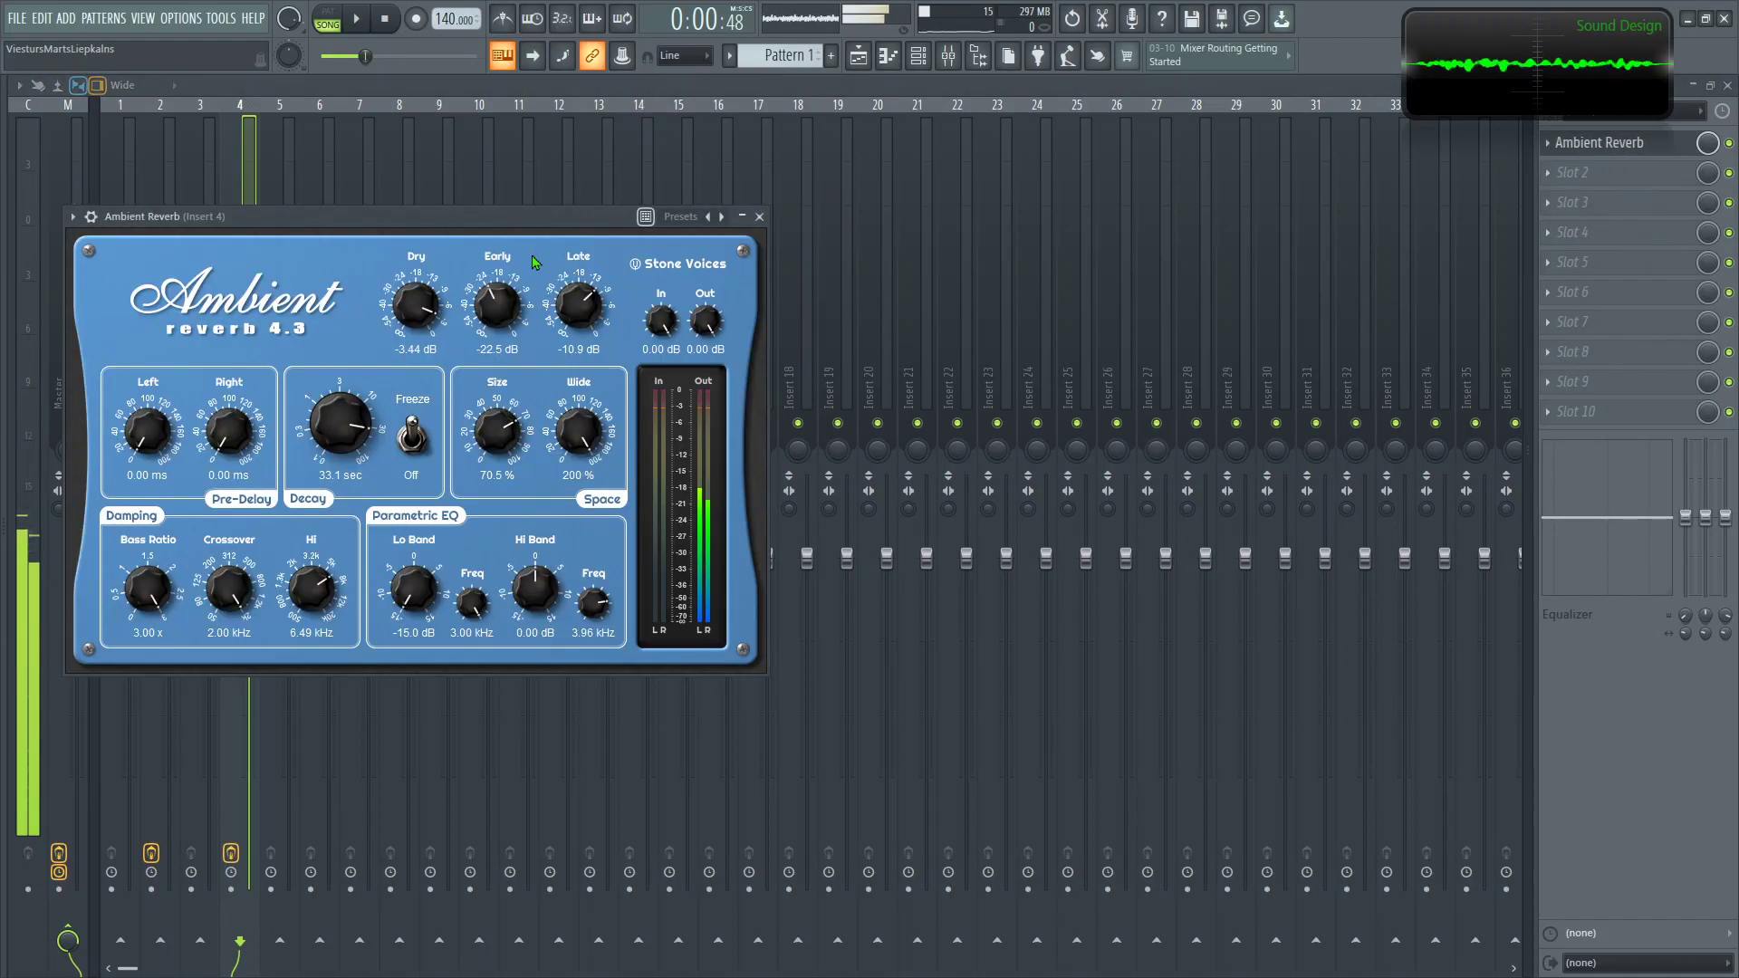
pyautogui.moveTo(381, 501); pyautogui.dragTo(383, 528)
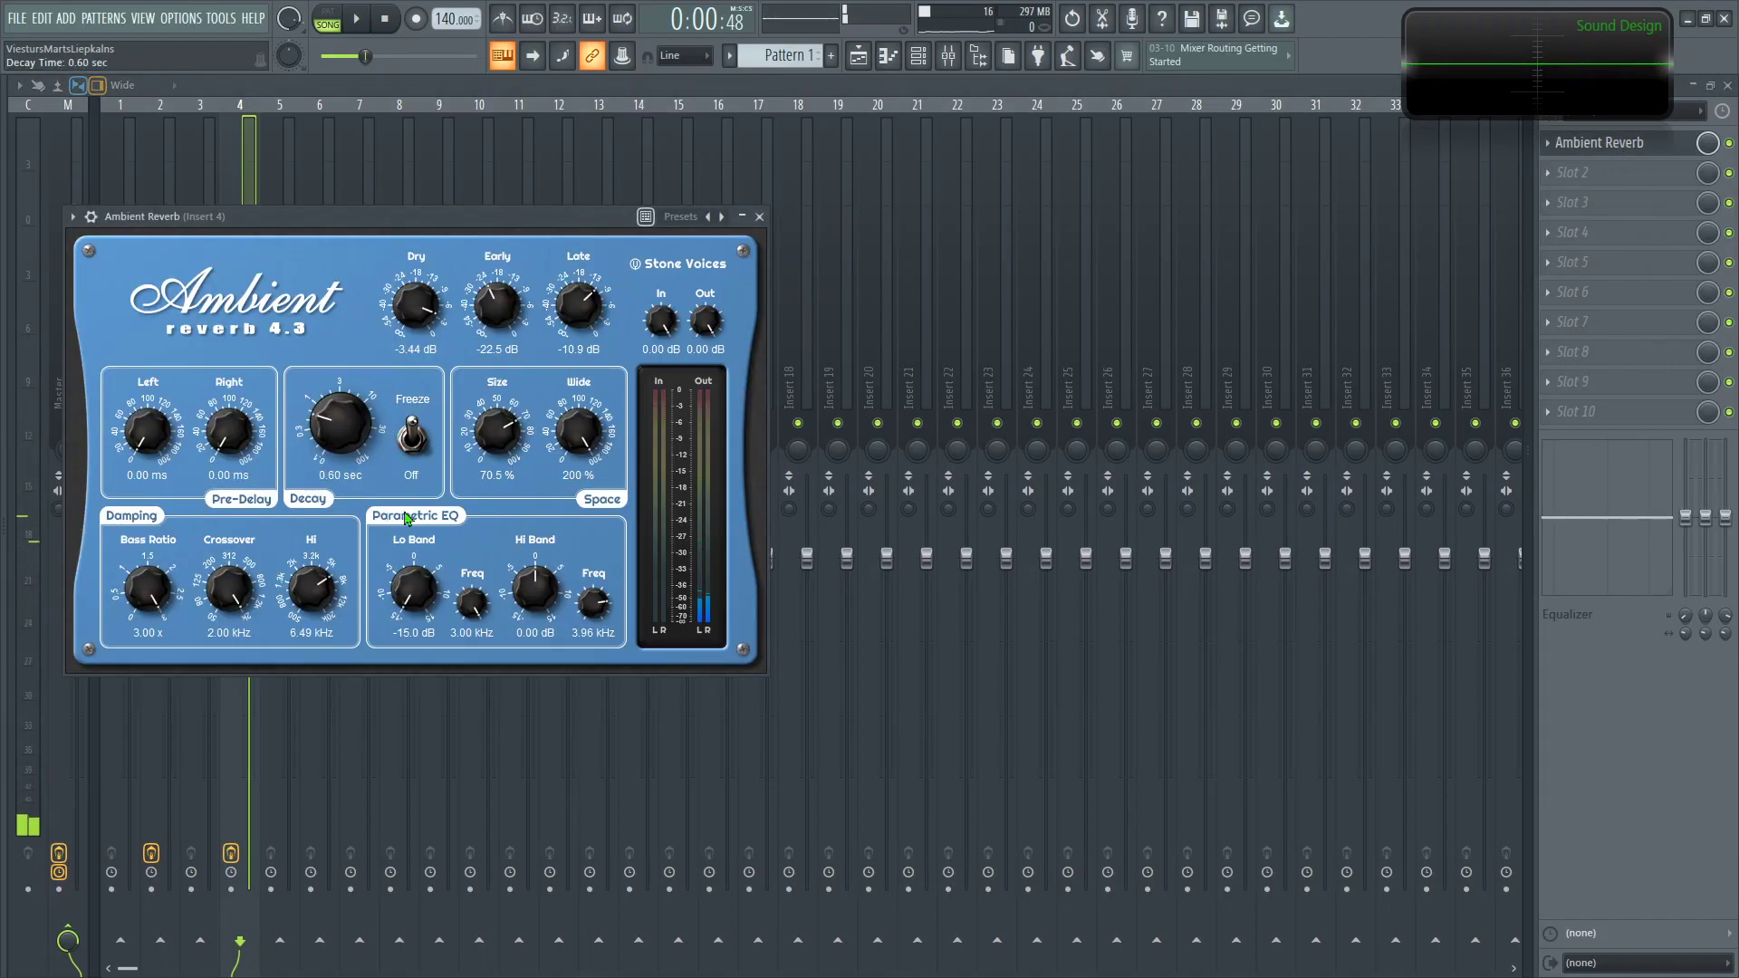
# Step: Switch the reverb to the Input In A Cave preset with a 3.16 sec decay
pyautogui.press('q')
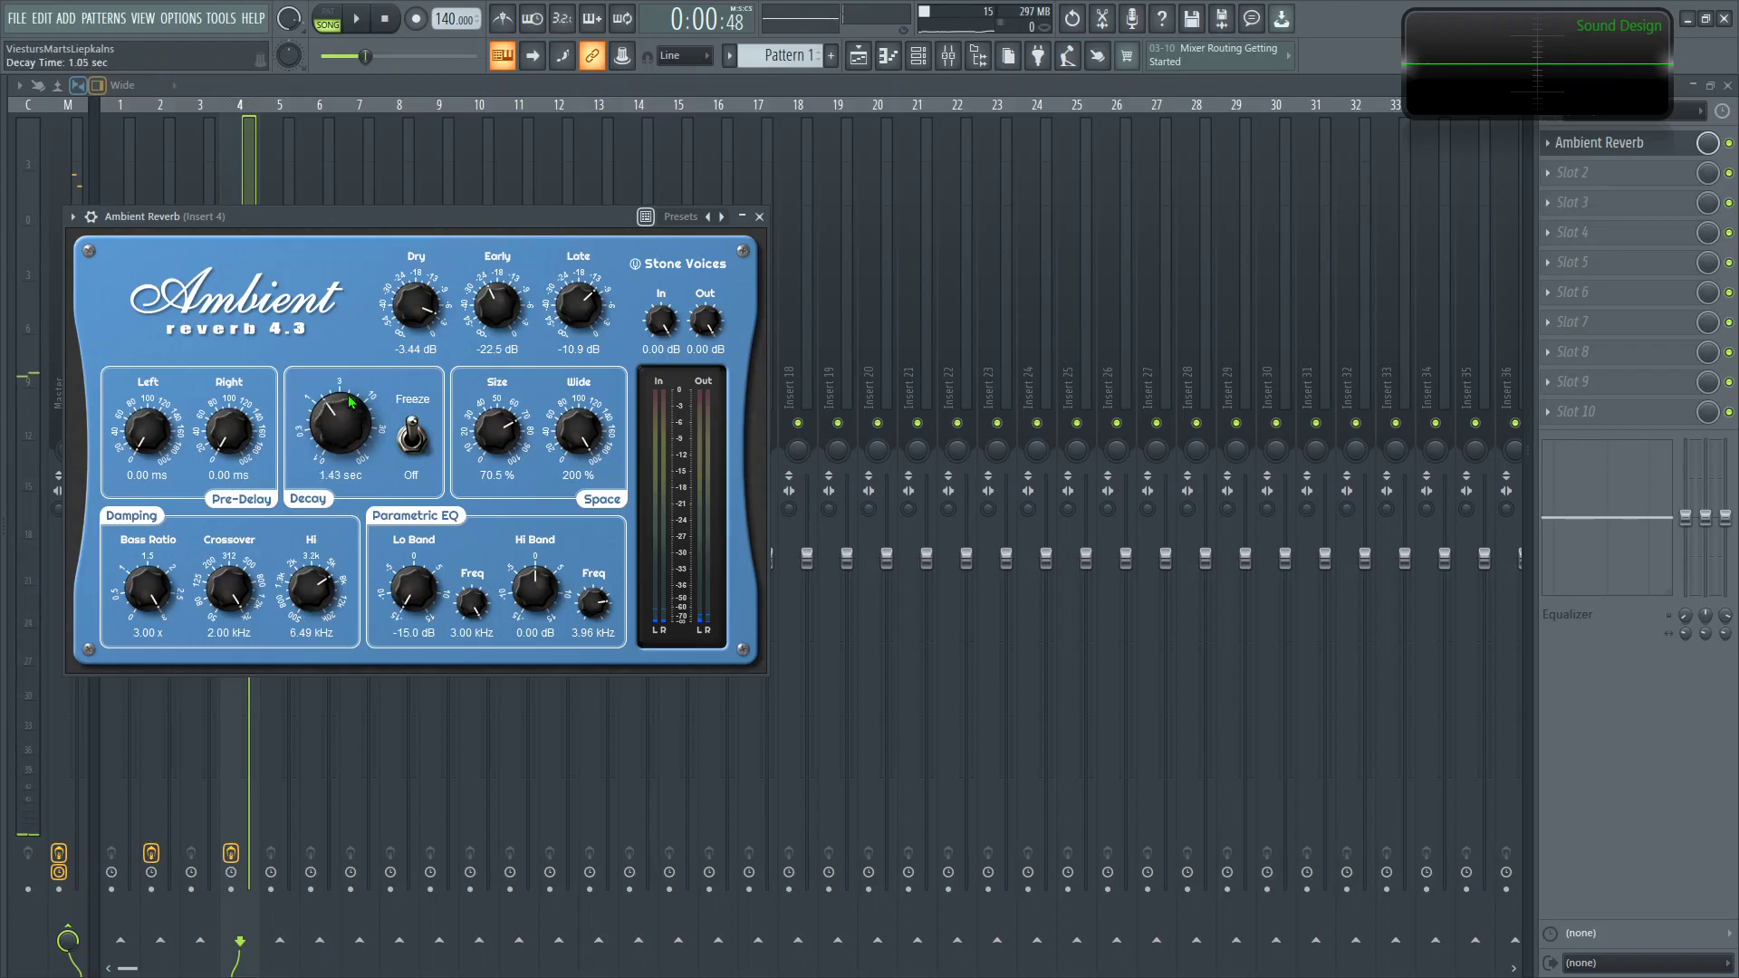
pyautogui.press('z')
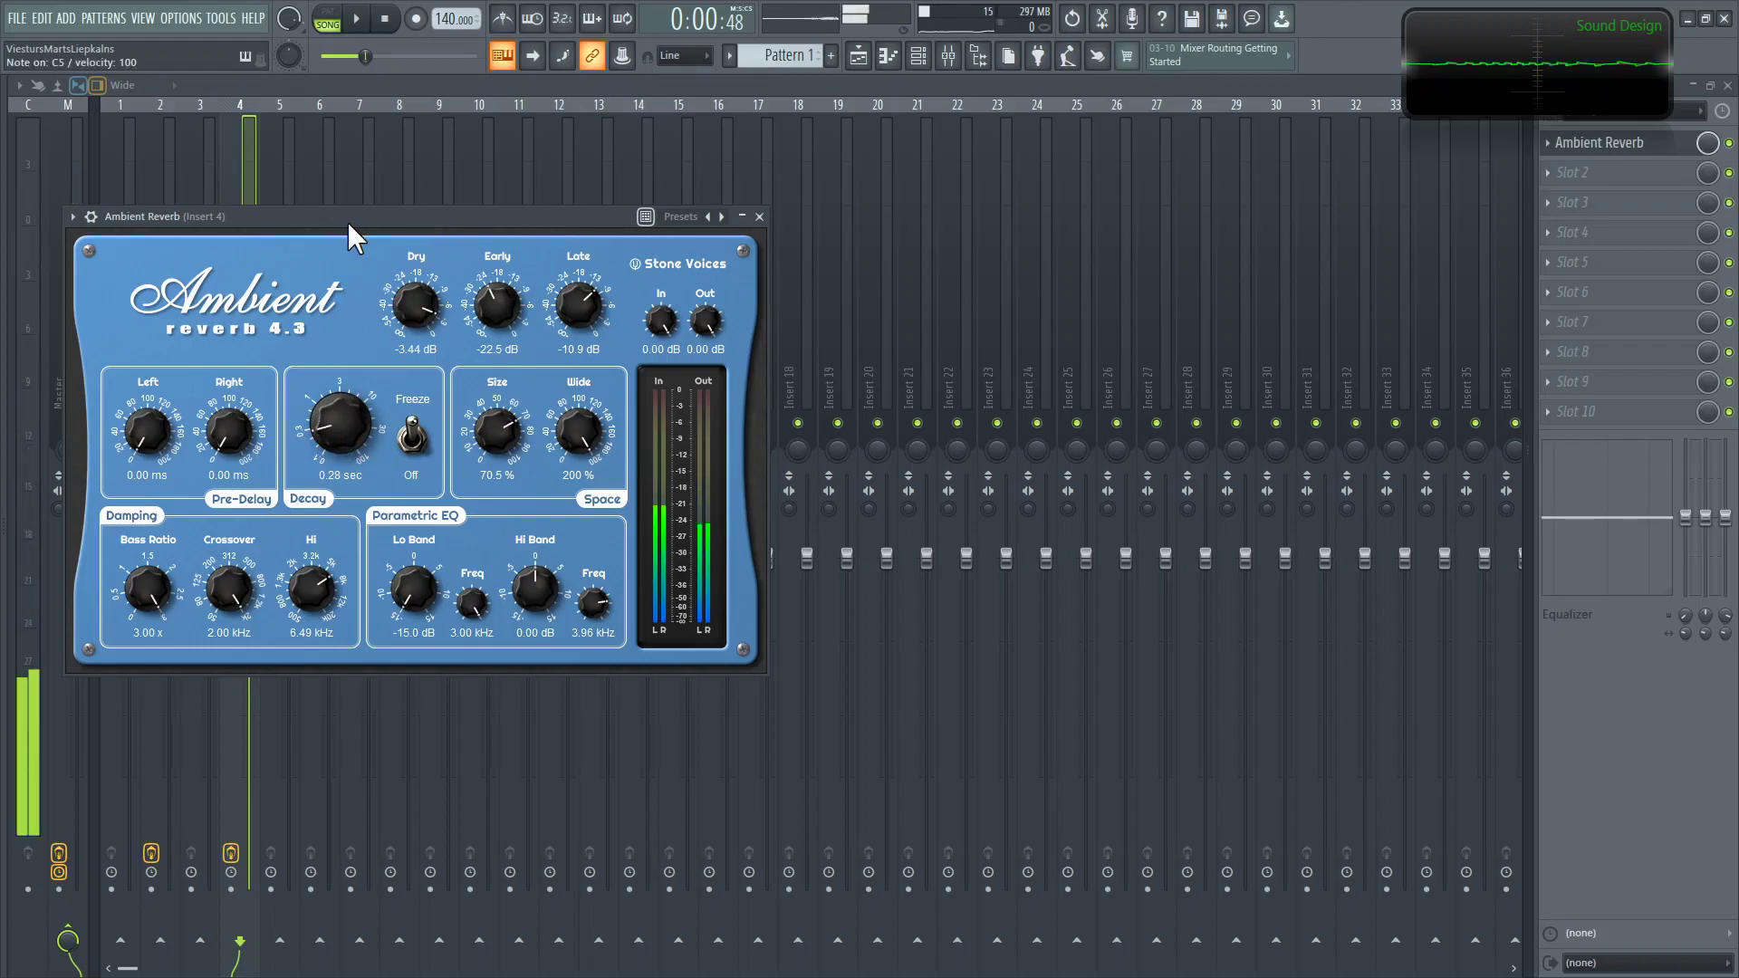
pyautogui.click(710, 221)
pyautogui.press('z')
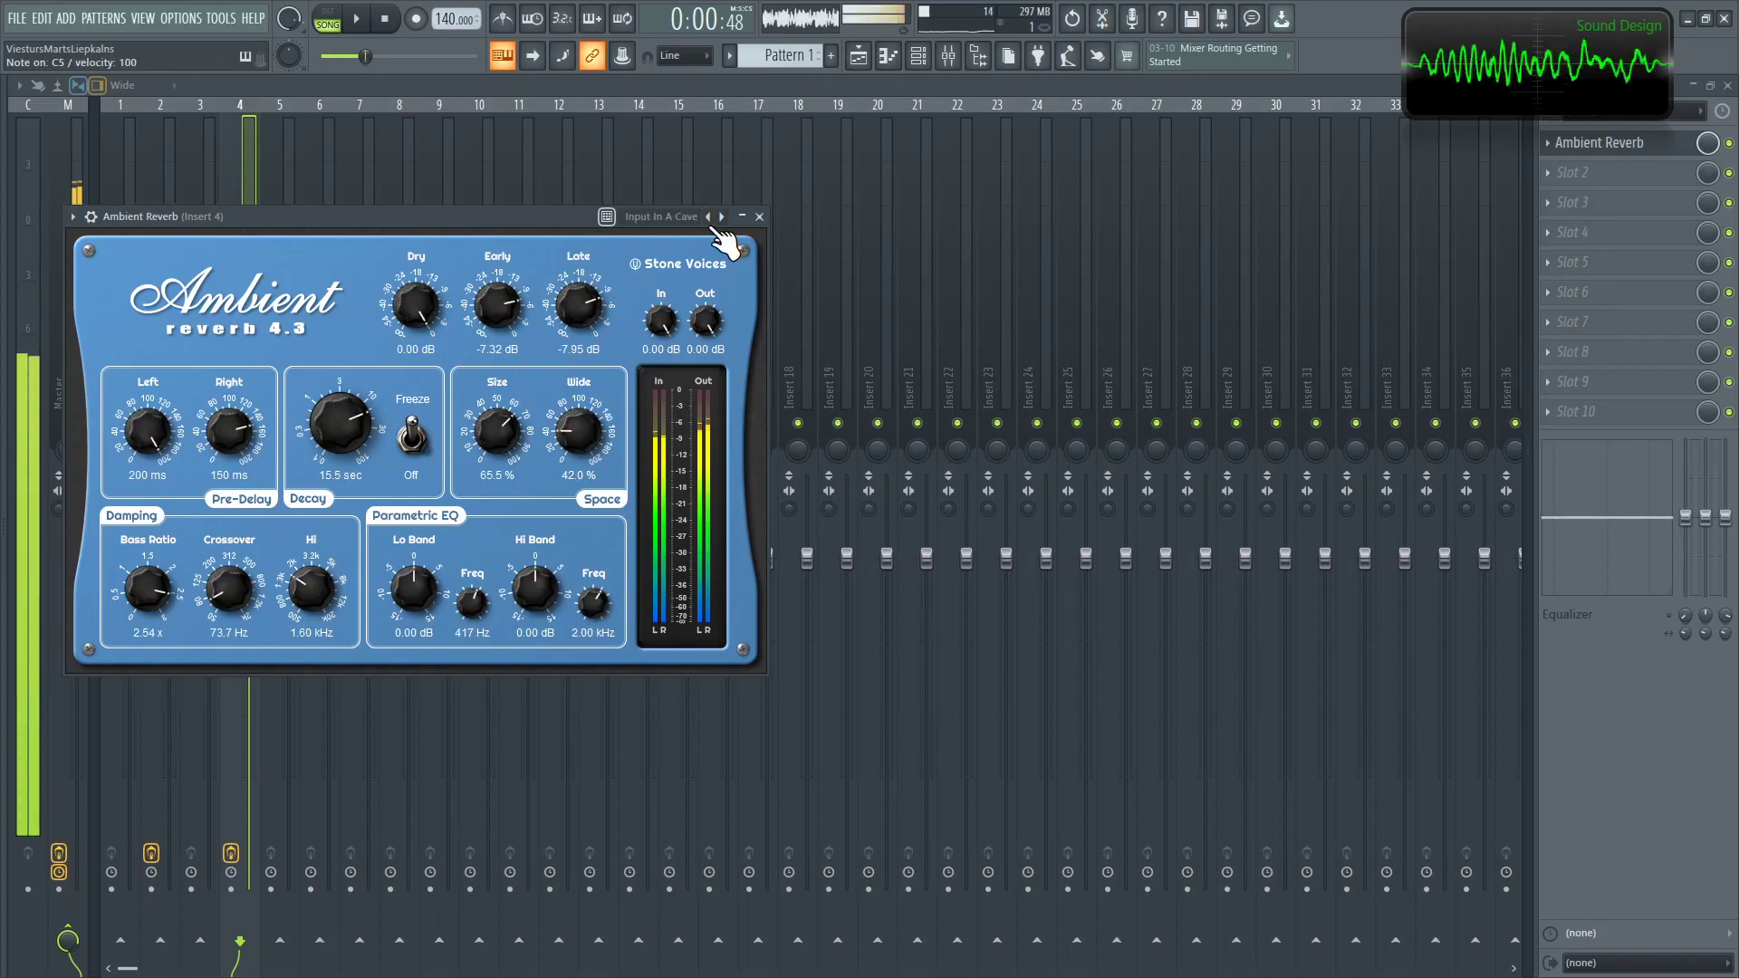
pyautogui.moveTo(348, 424); pyautogui.dragTo(369, 479)
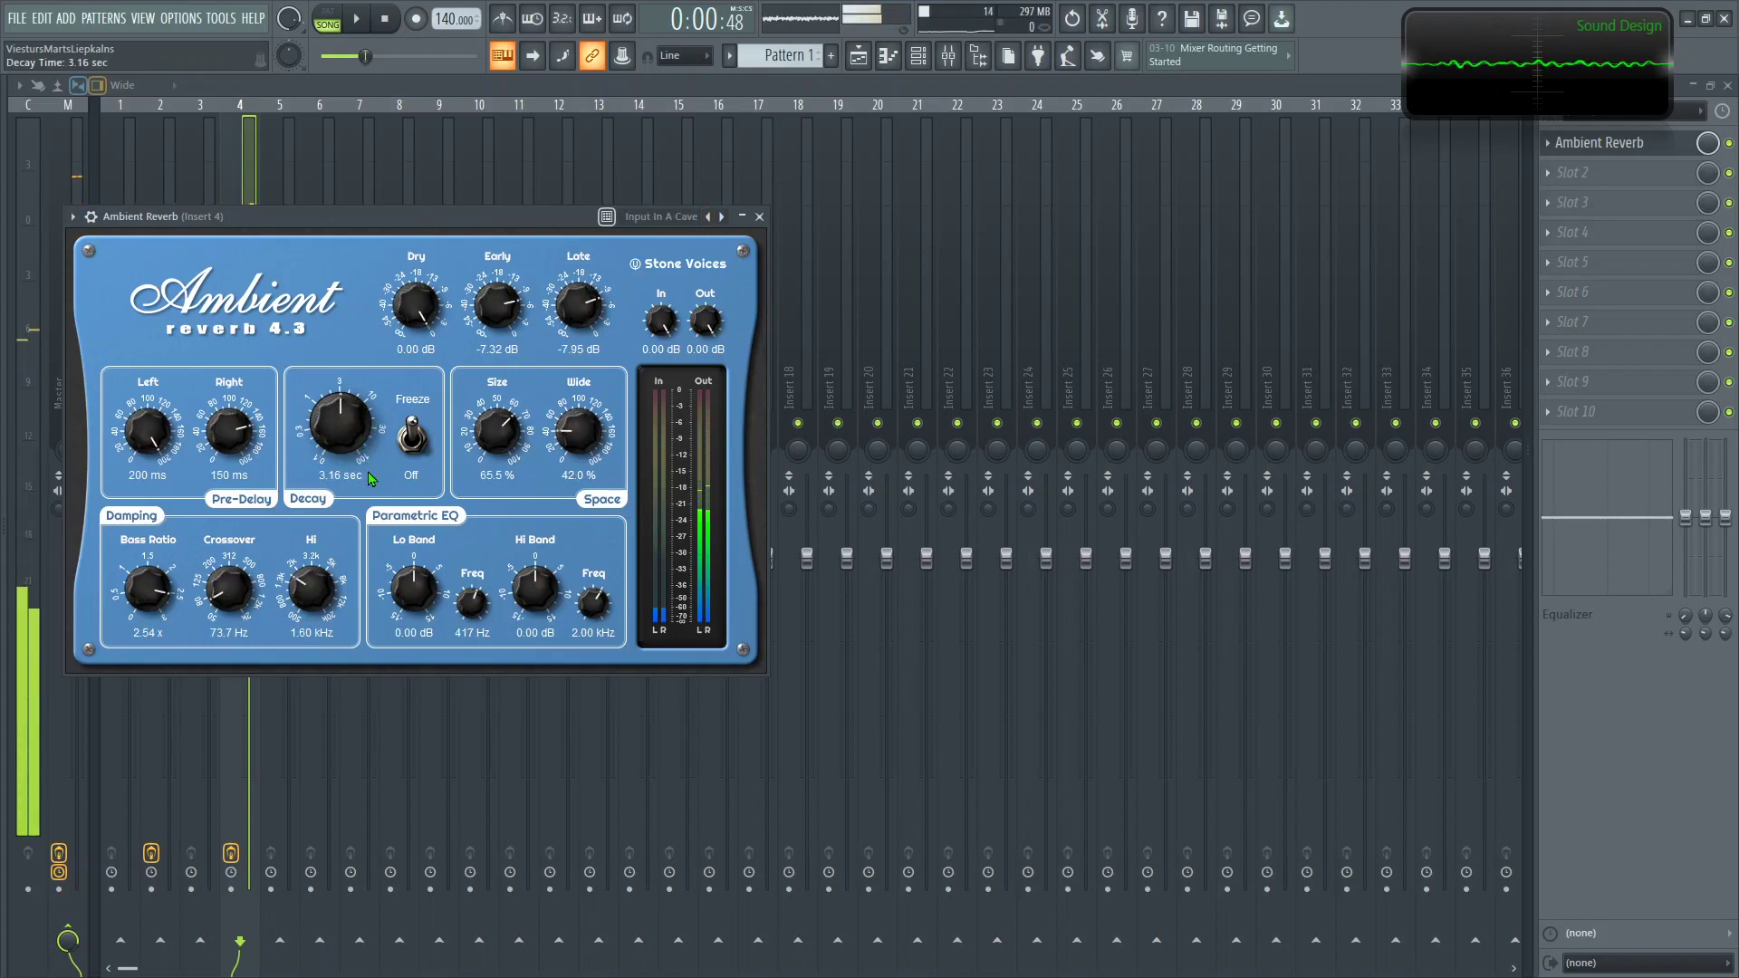
pyautogui.press('z')
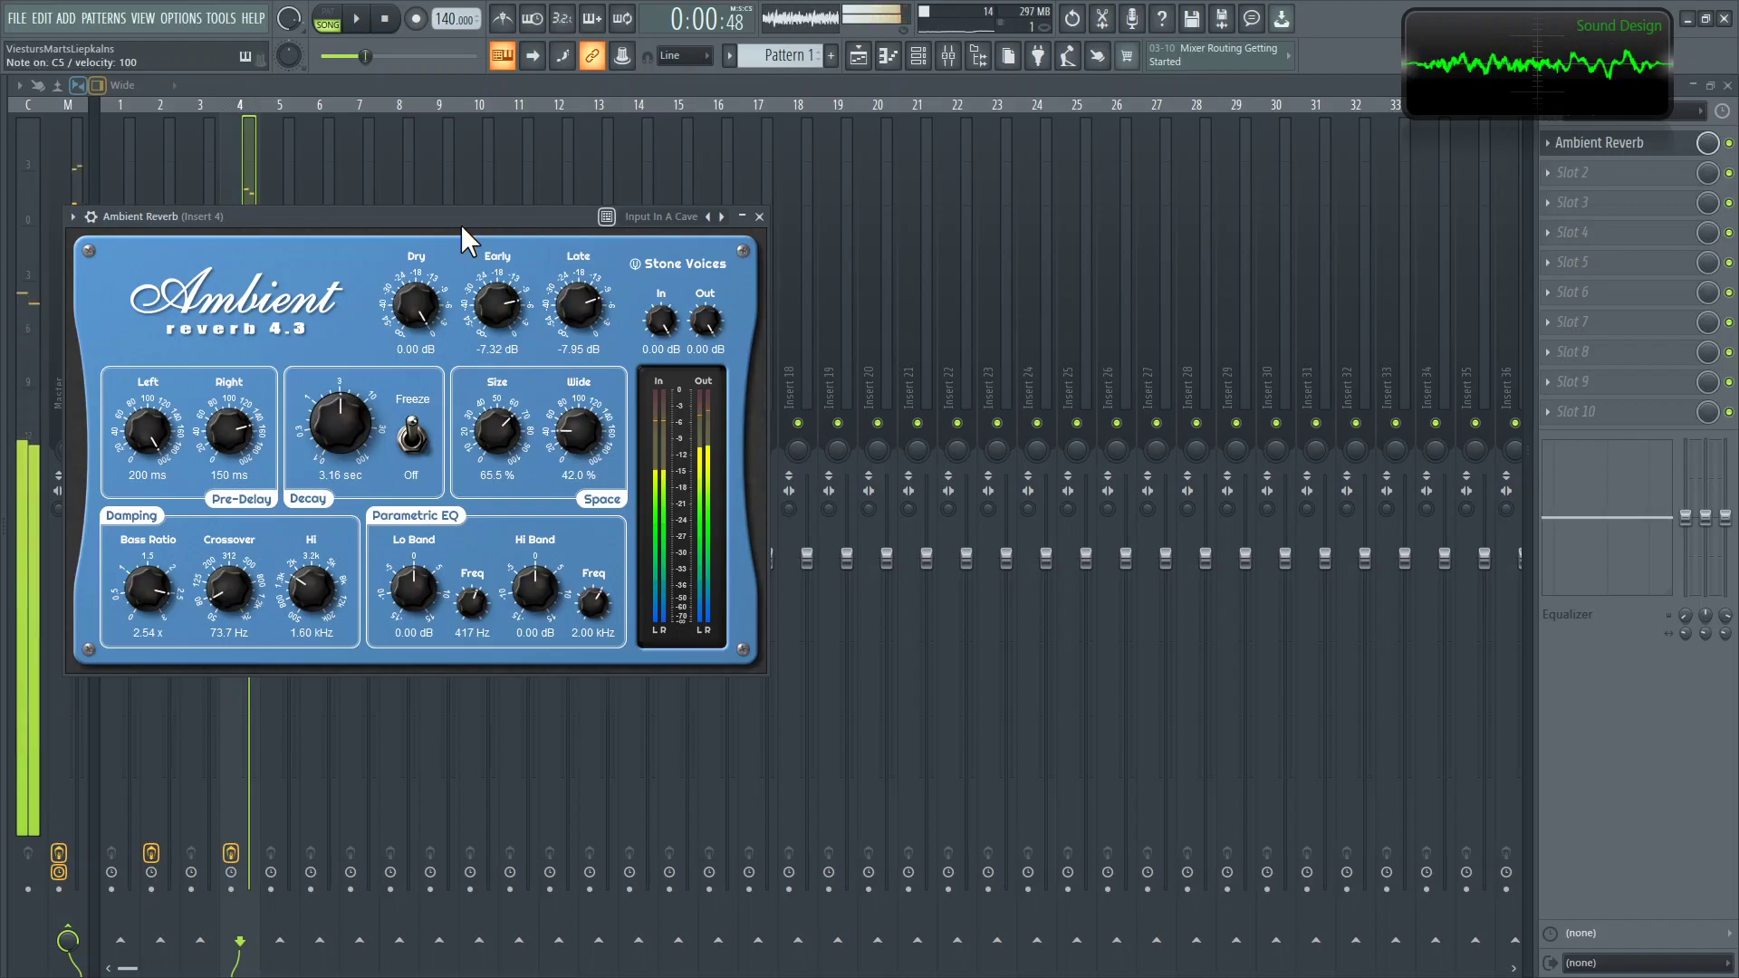
pyautogui.click(759, 218)
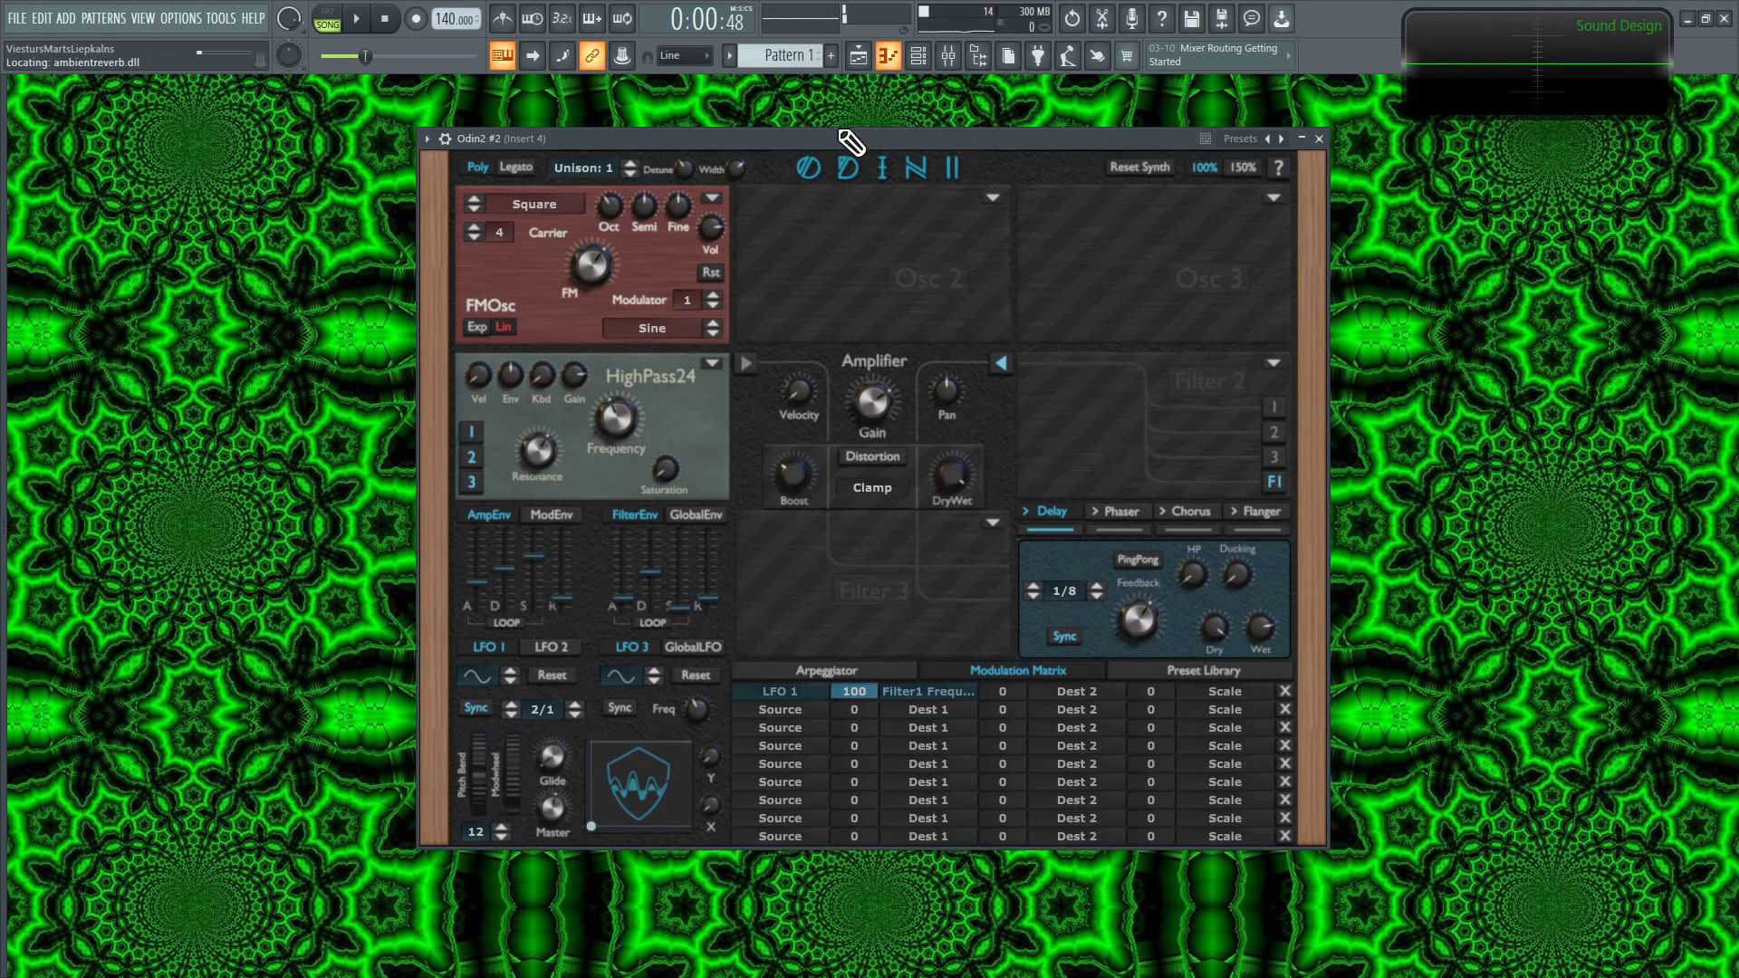
# Step: Draw a bar-long D#4 note for Odin2 #2, play it, and change the project tempo
pyautogui.press('F7')
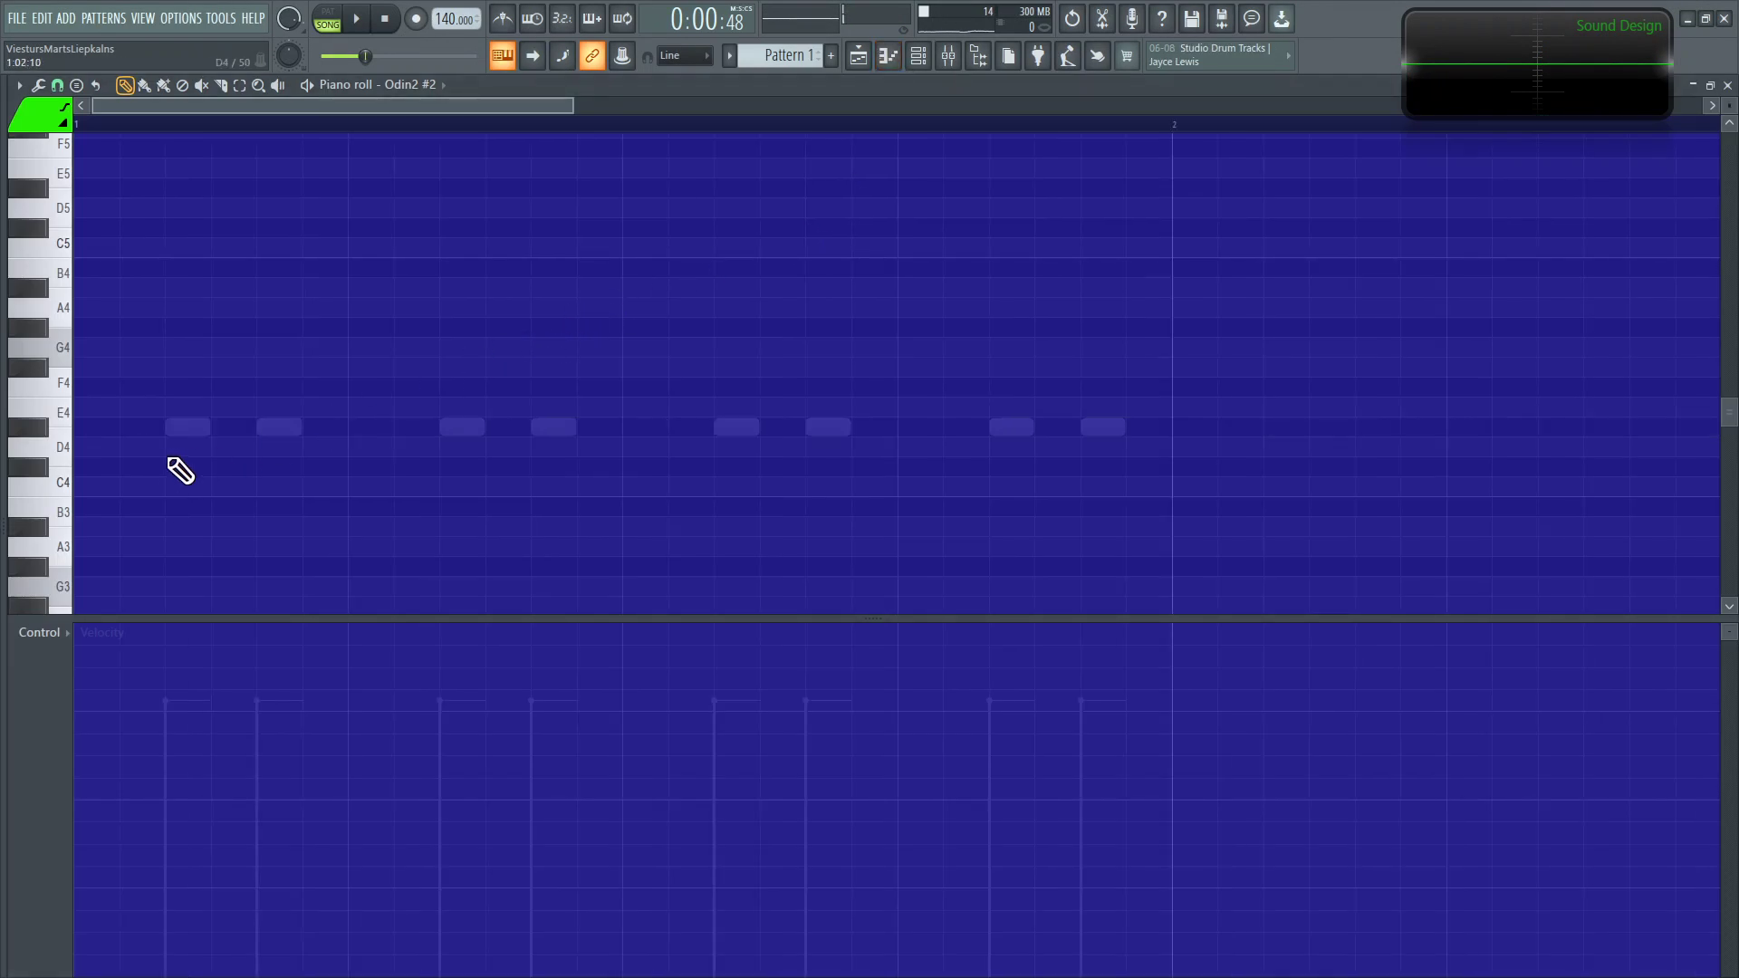
pyautogui.click(99, 427)
pyautogui.moveTo(135, 431); pyautogui.dragTo(1170, 452)
pyautogui.press('space')
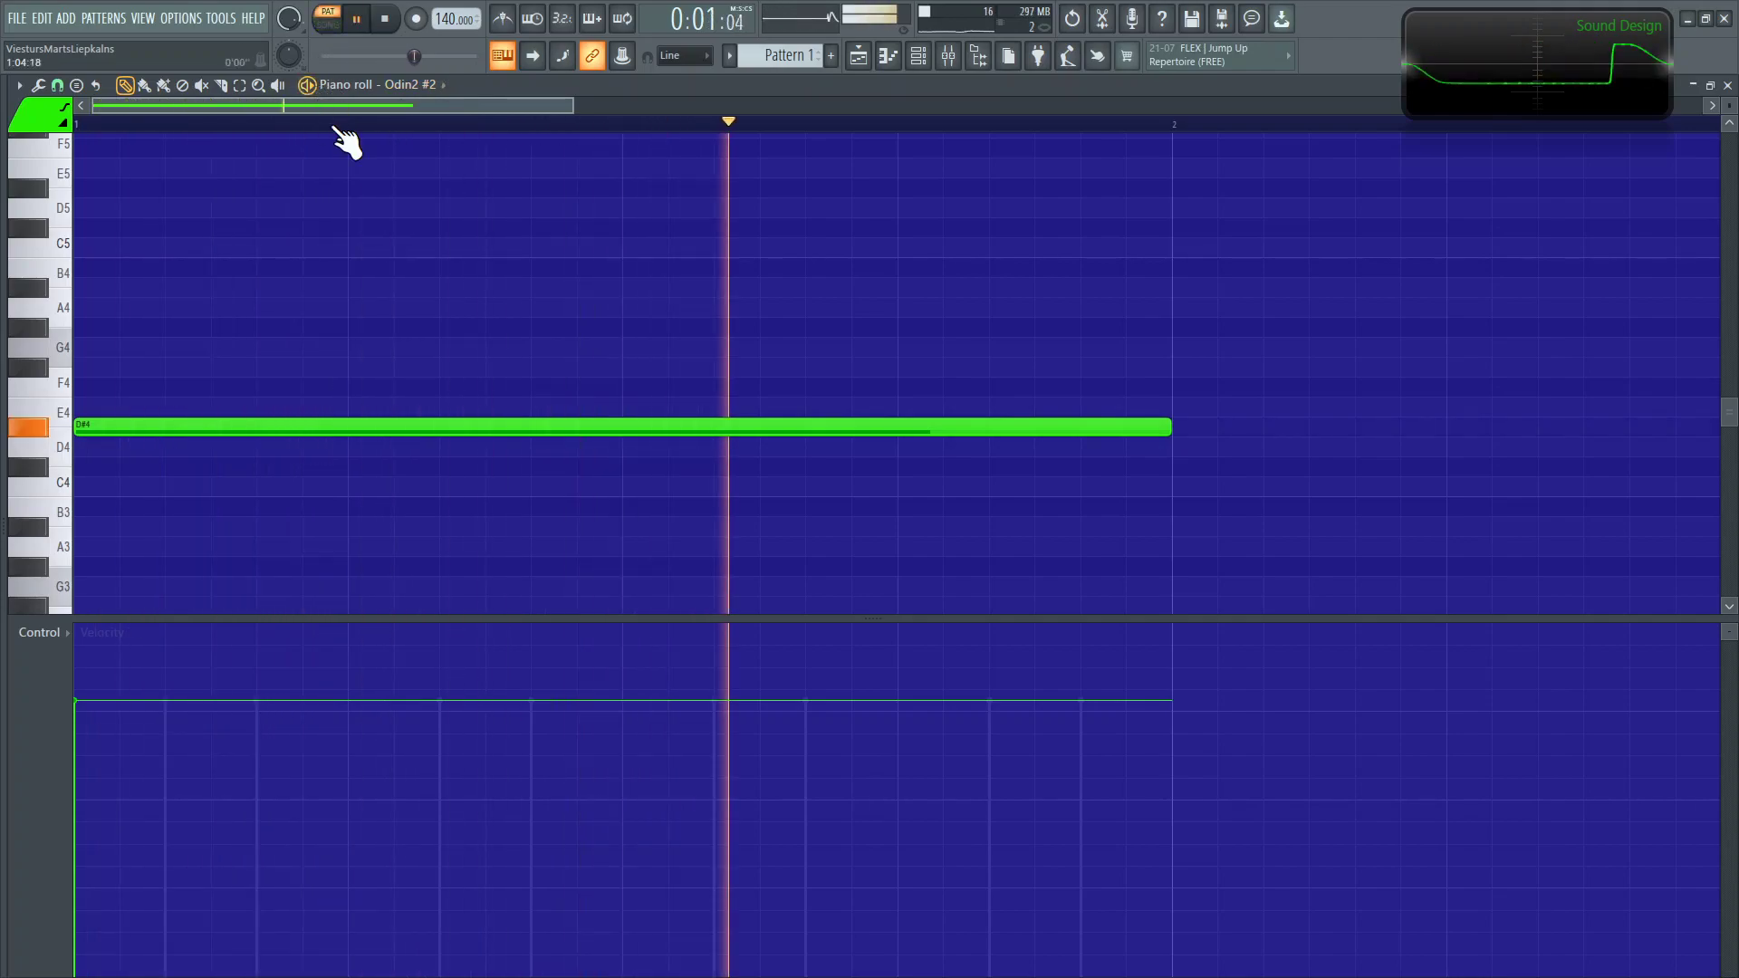
pyautogui.click(858, 57)
pyautogui.press('space')
pyautogui.moveTo(439, 31); pyautogui.dragTo(439, 27)
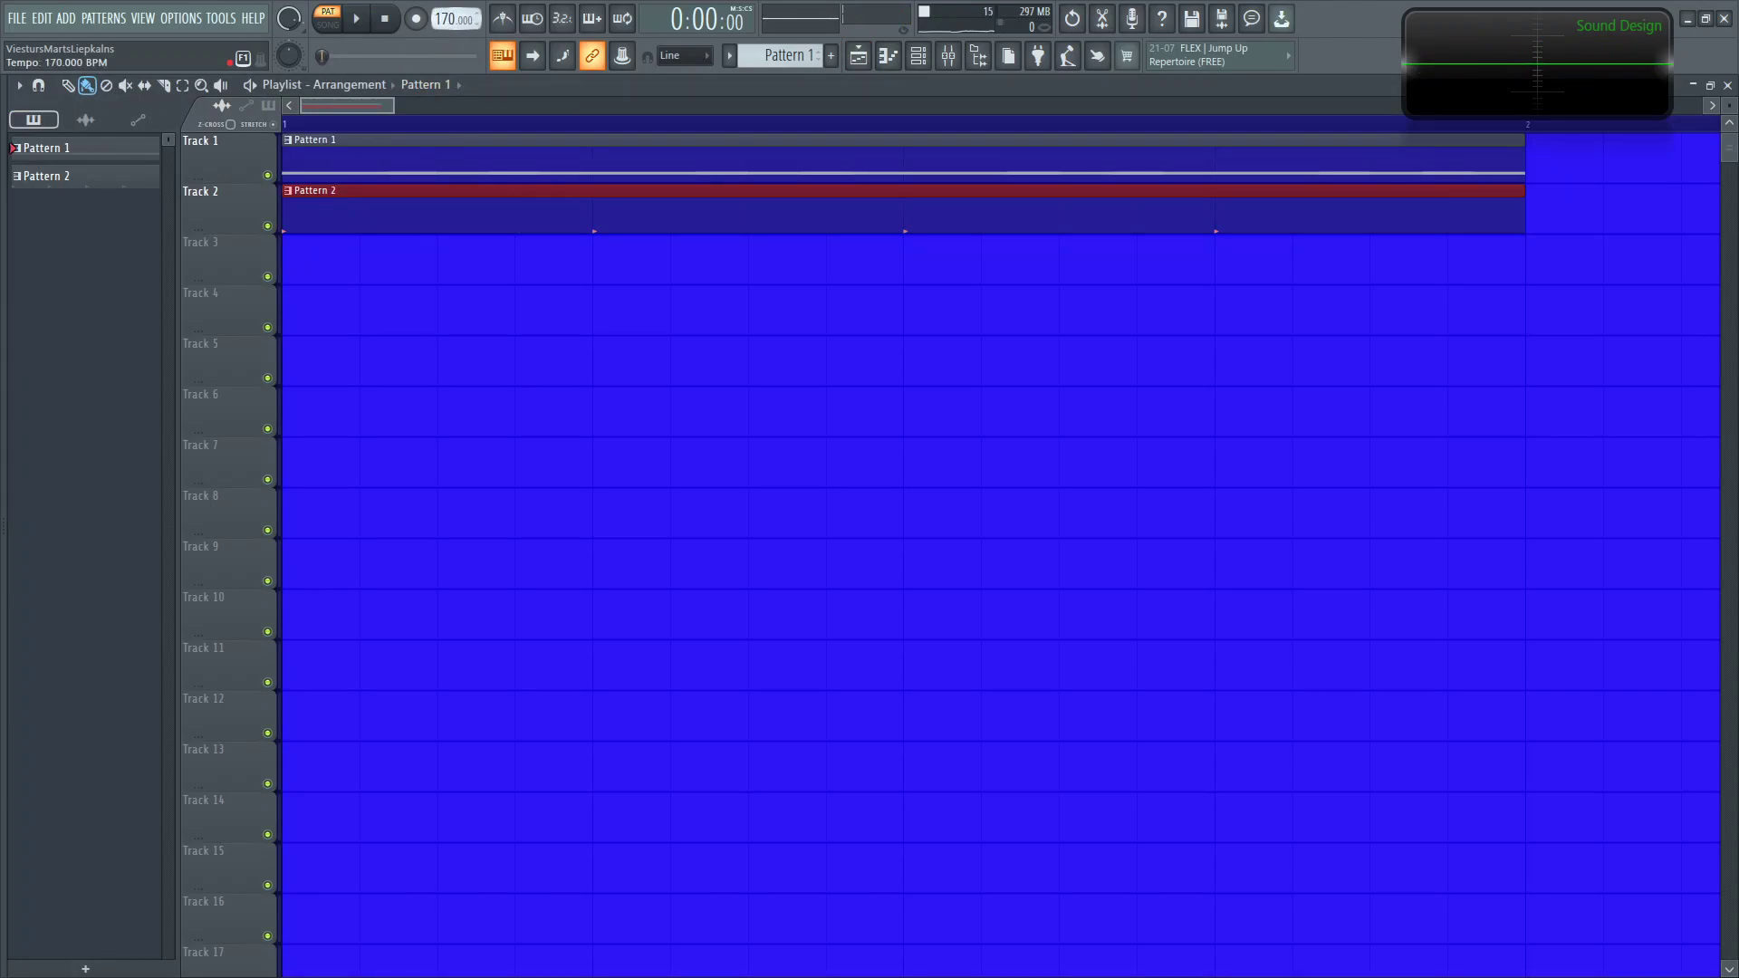
# Step: Set snap to grid cell and replace beat one's short notes with a one-beat D#4
pyautogui.click(919, 58)
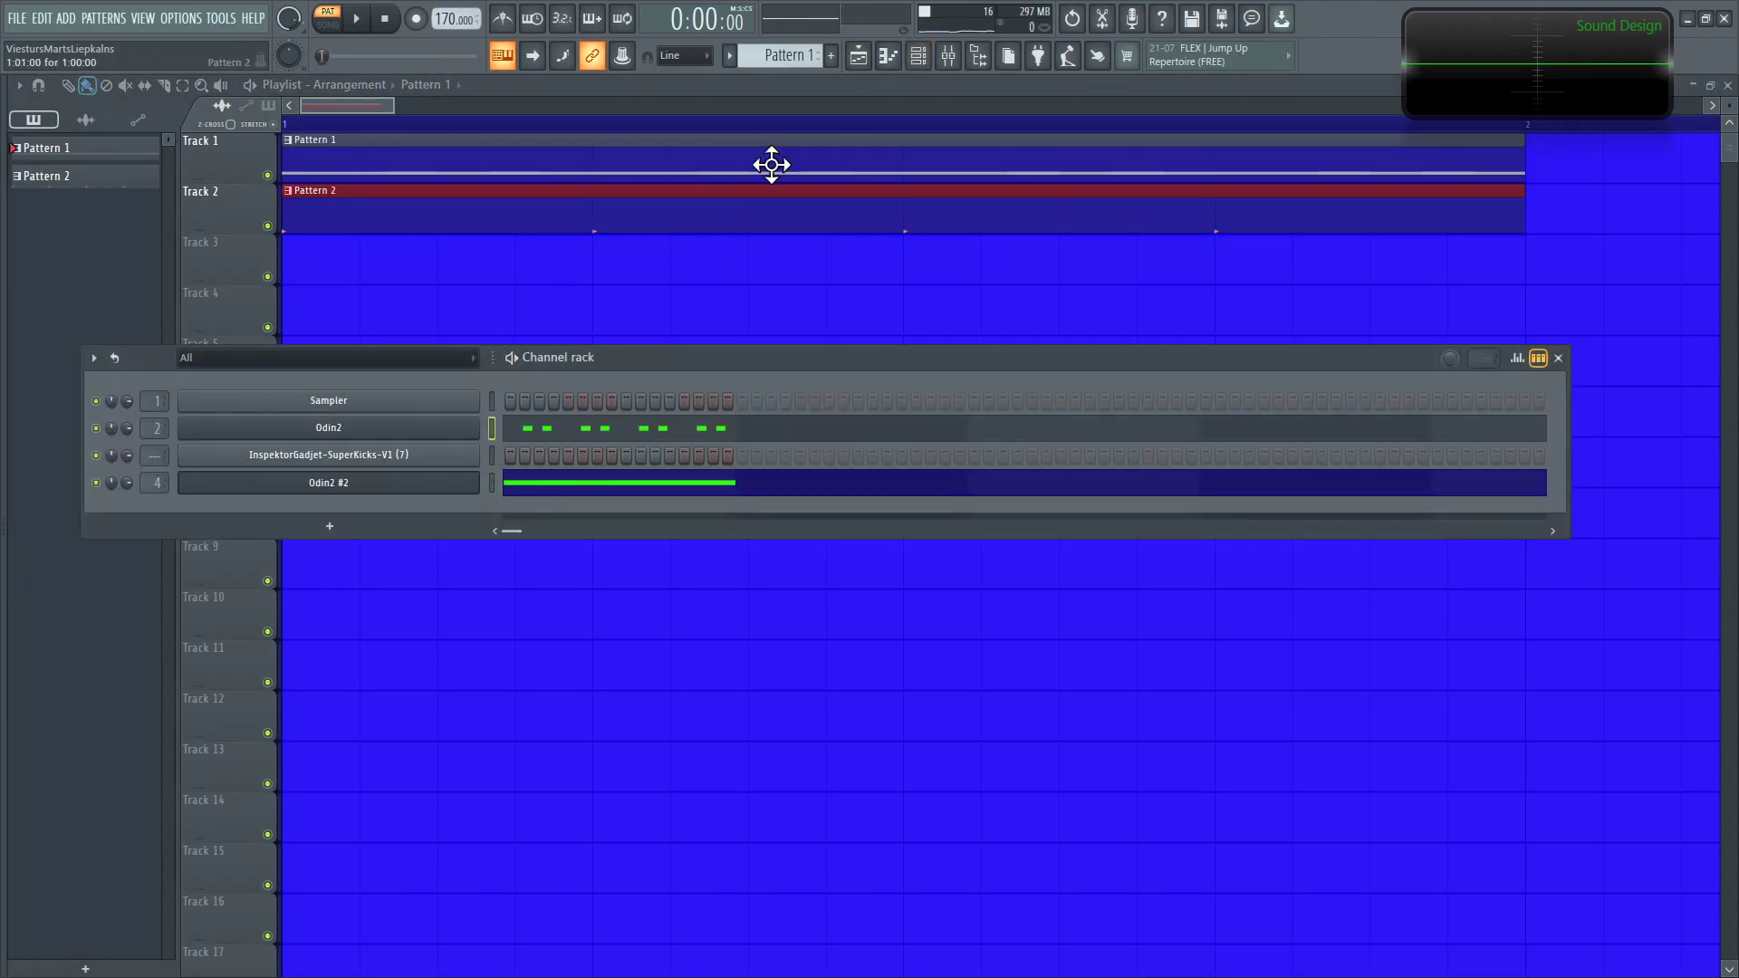
pyautogui.click(888, 55)
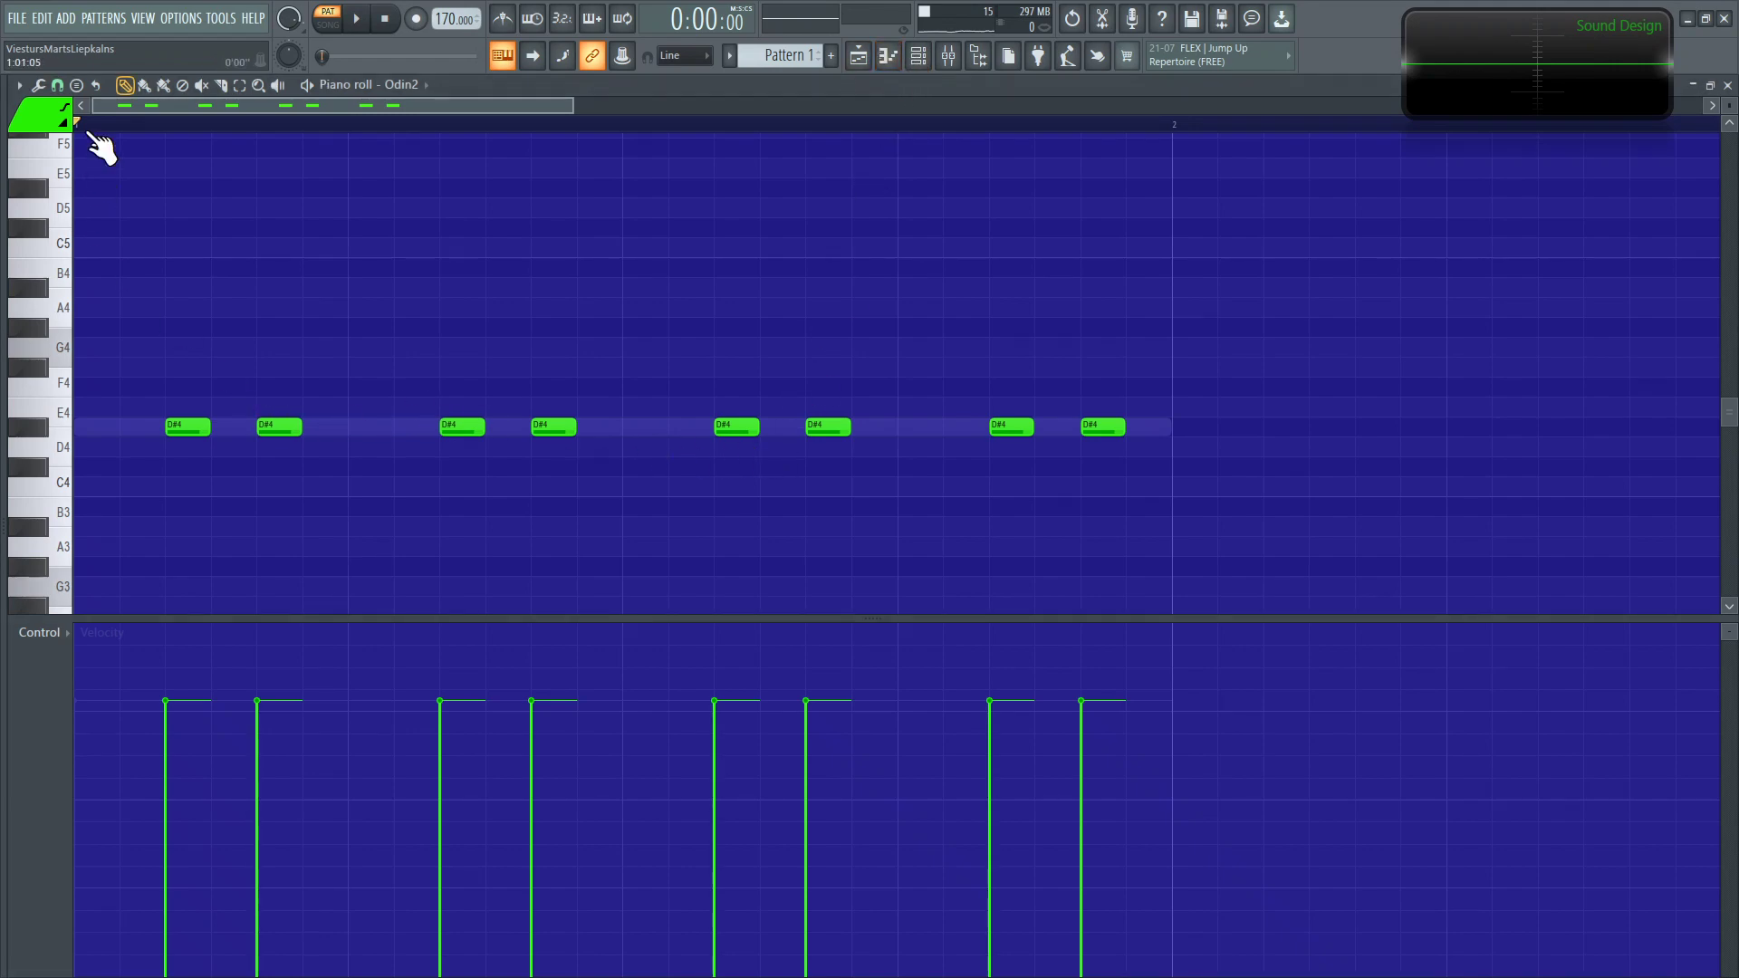
pyautogui.click(20, 86)
pyautogui.moveTo(63, 207)
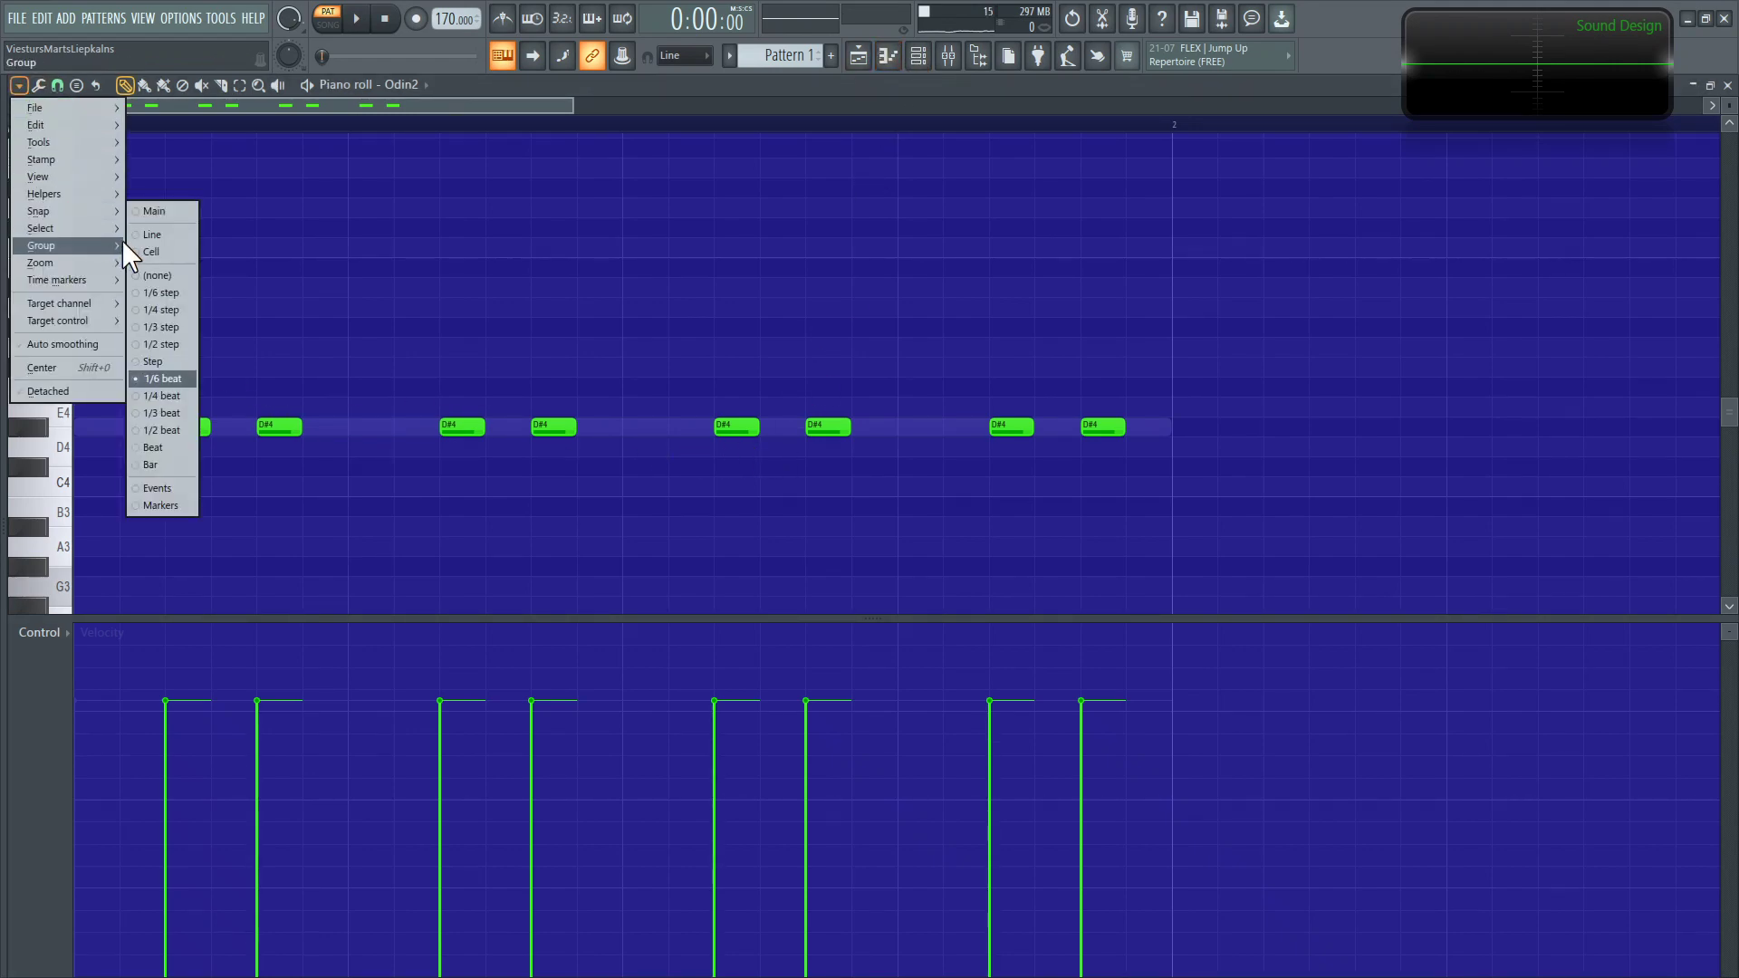
pyautogui.click(154, 249)
pyautogui.rightClick(279, 426)
pyautogui.rightClick(188, 426)
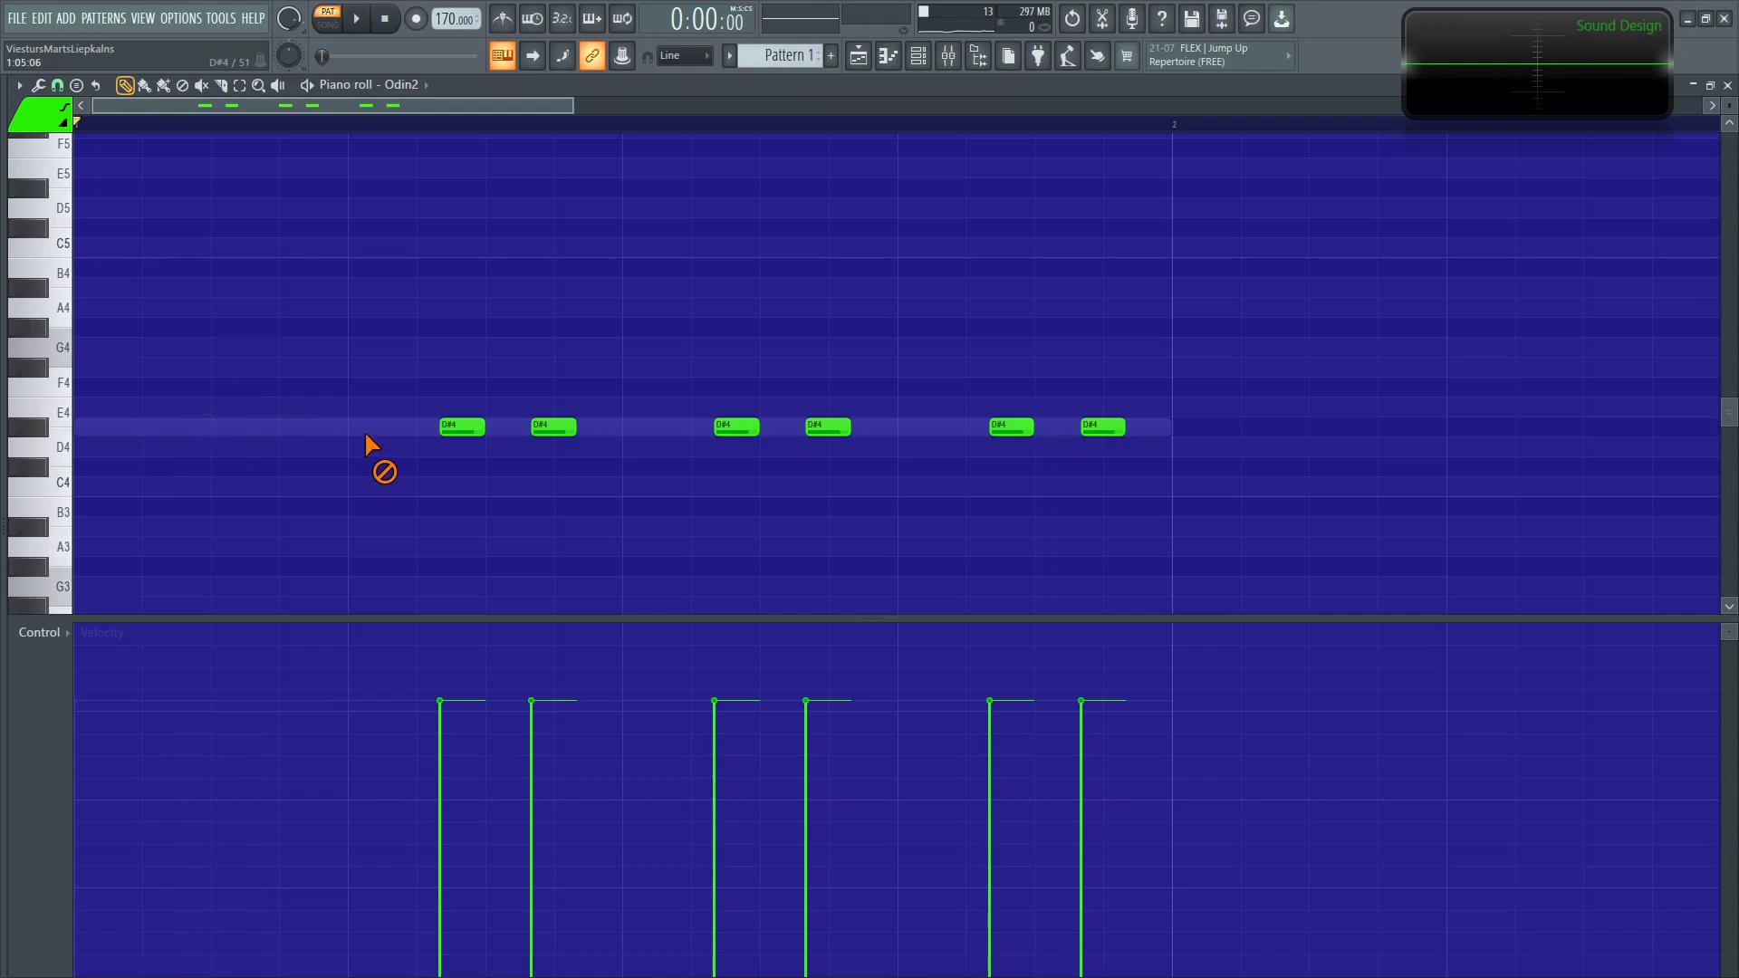
pyautogui.click(174, 447)
pyautogui.rightClick(217, 448)
pyautogui.click(155, 429)
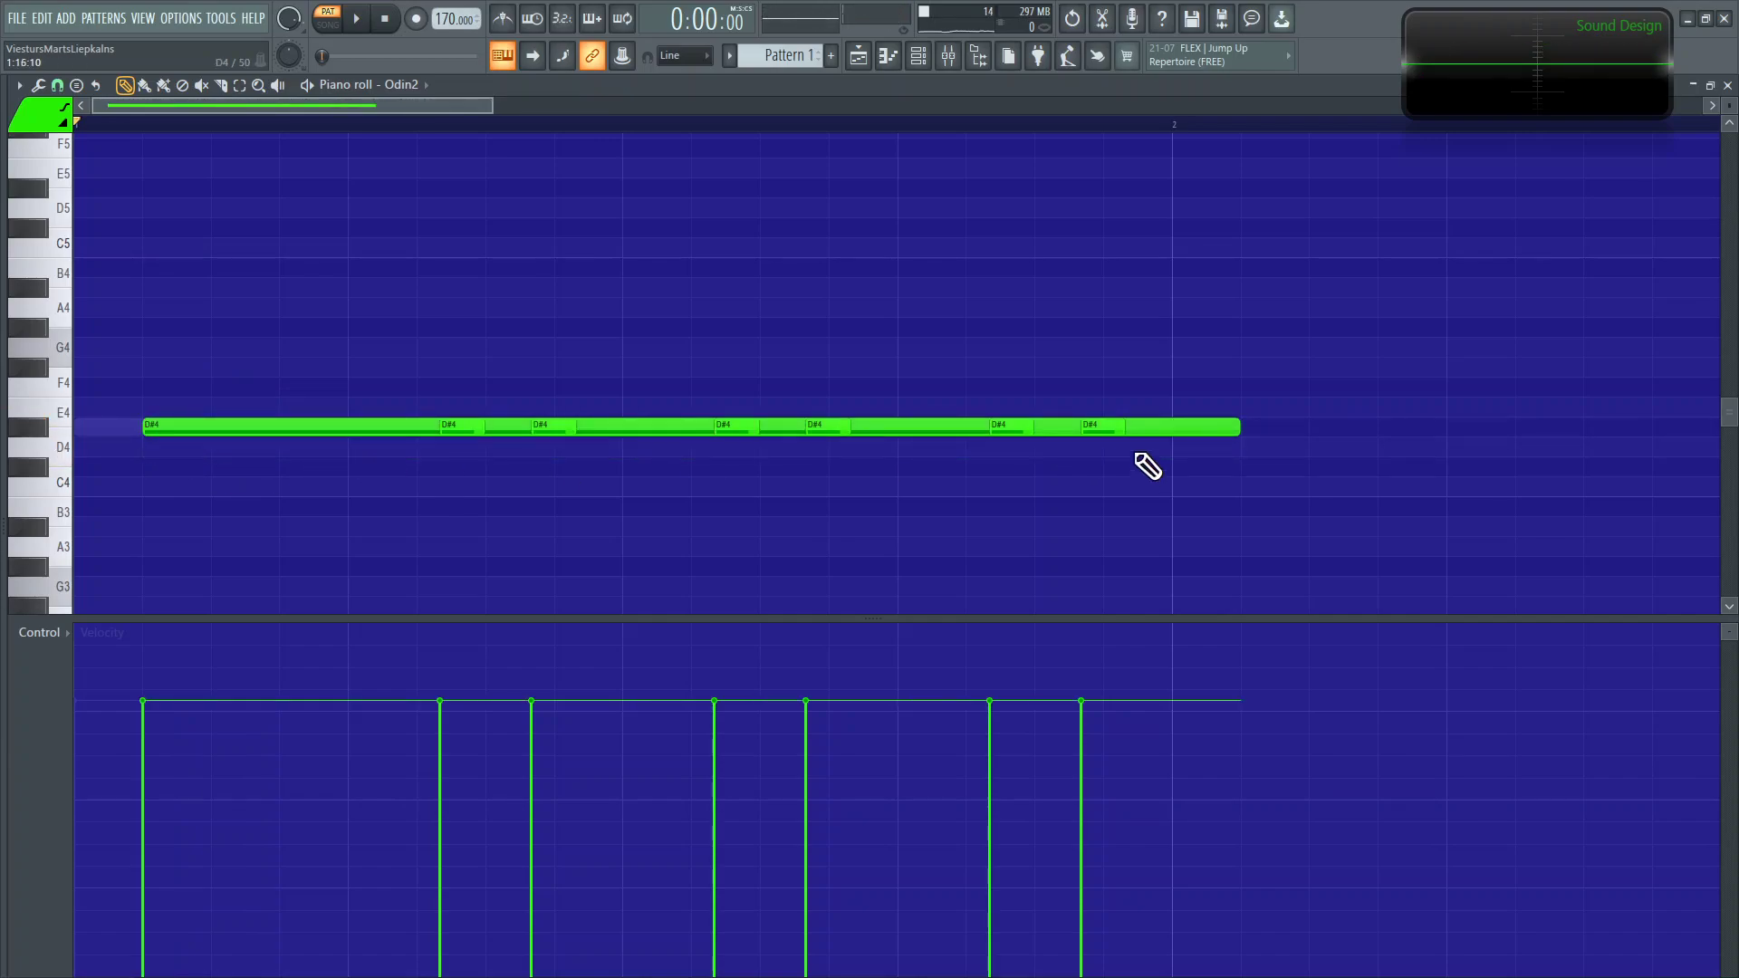
pyautogui.moveTo(1237, 426); pyautogui.dragTo(344, 428)
# Step: Replace the short notes in beats two, three and four with long D#4 notes
pyautogui.rightClick(462, 427)
pyautogui.rightClick(544, 428)
pyautogui.click(425, 446)
pyautogui.rightClick(503, 442)
pyautogui.click(414, 427)
pyautogui.rightClick(498, 426)
pyautogui.click(424, 427)
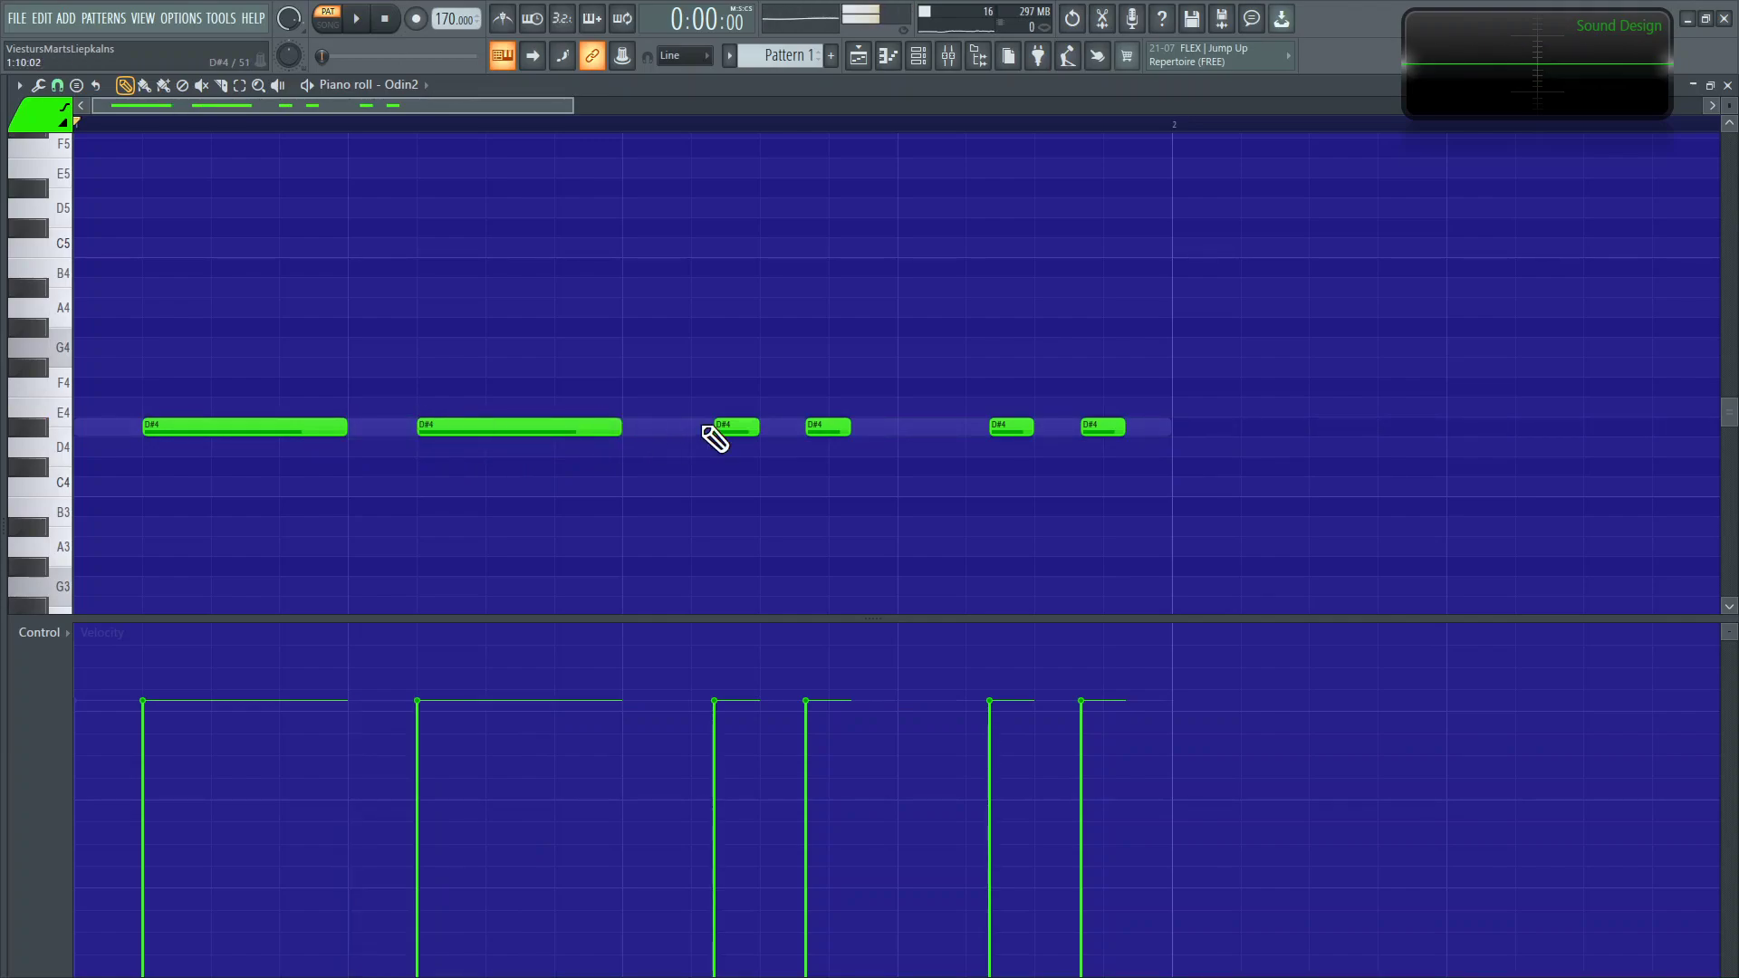
pyautogui.rightClick(727, 428)
pyautogui.rightClick(811, 429)
pyautogui.click(725, 427)
pyautogui.rightClick(1011, 427)
pyautogui.rightClick(1103, 426)
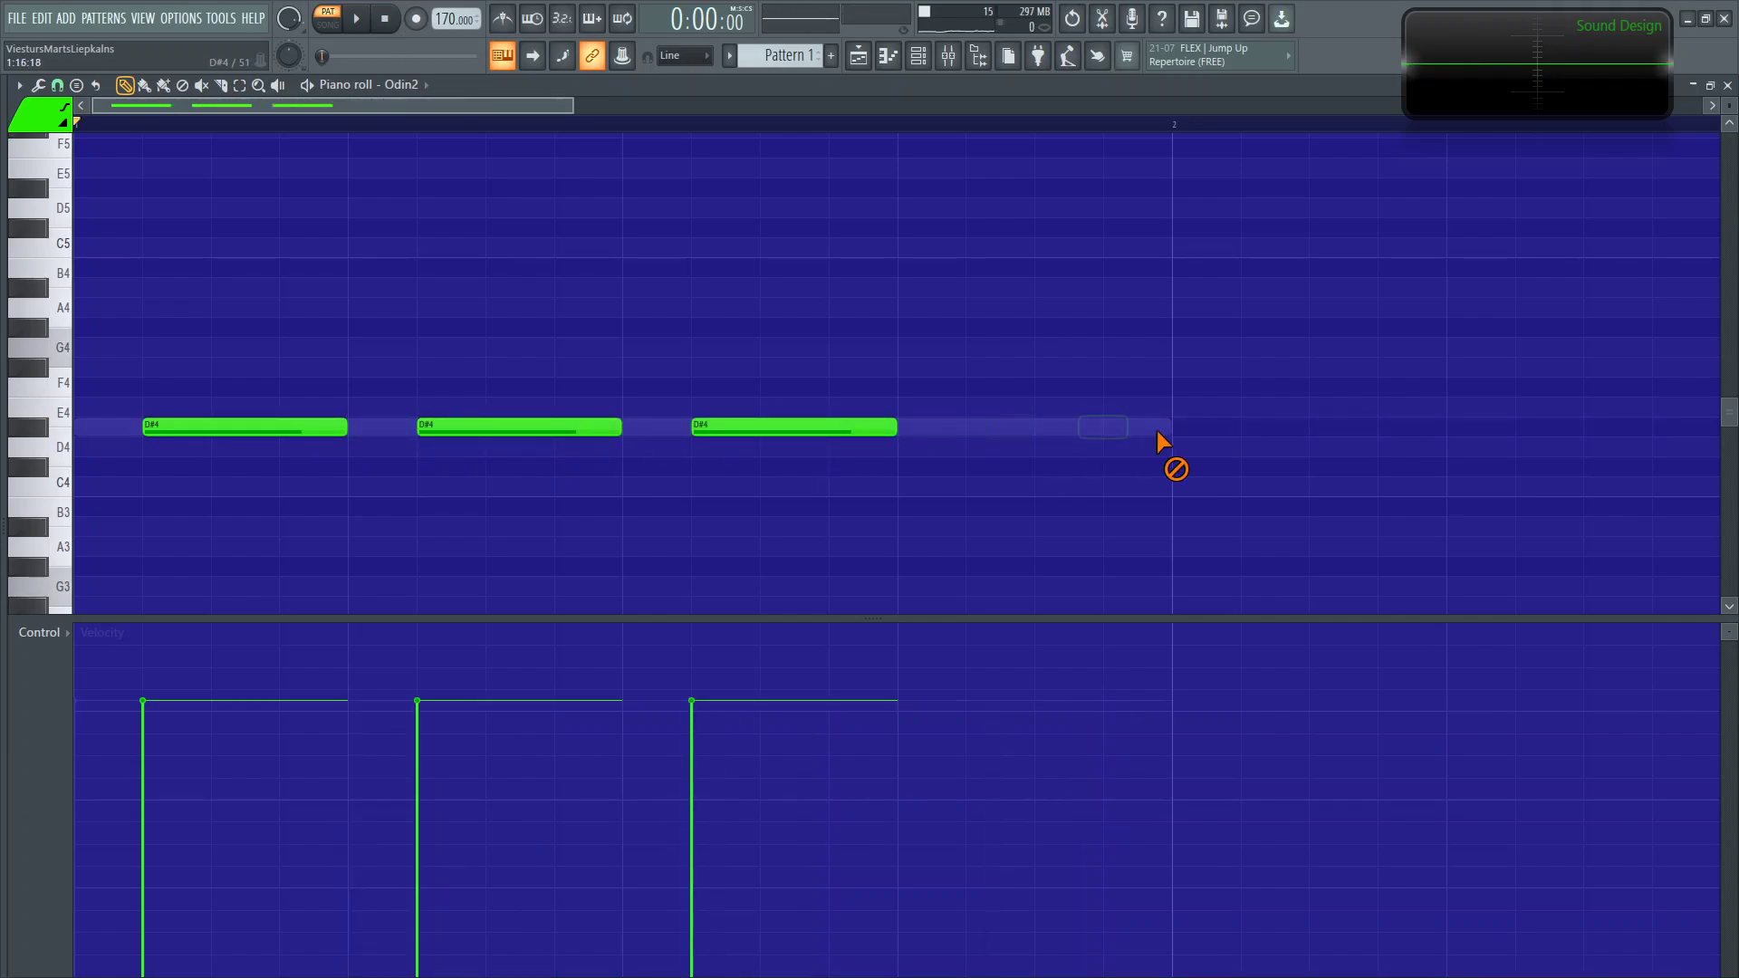
pyautogui.click(969, 428)
# Step: Arpeggiate the four long D#4 notes into three each and accept the result
pyautogui.hotkey('ctrl', 'k')
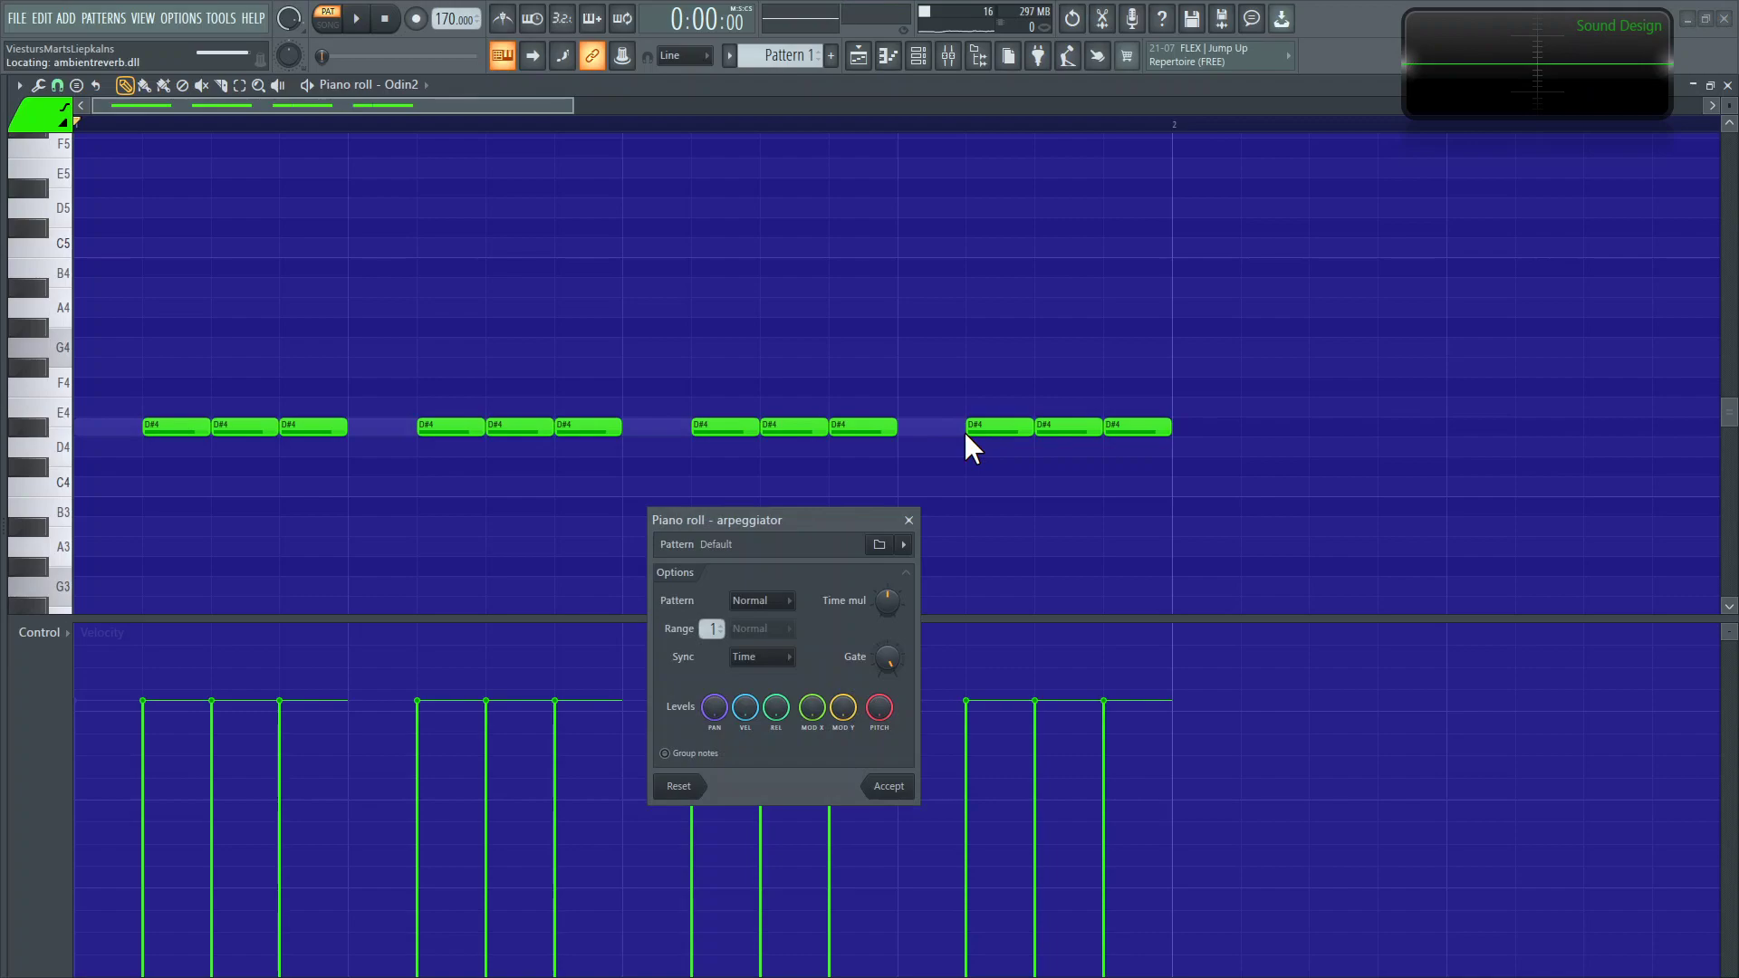
pyautogui.press('space')
pyautogui.click(892, 785)
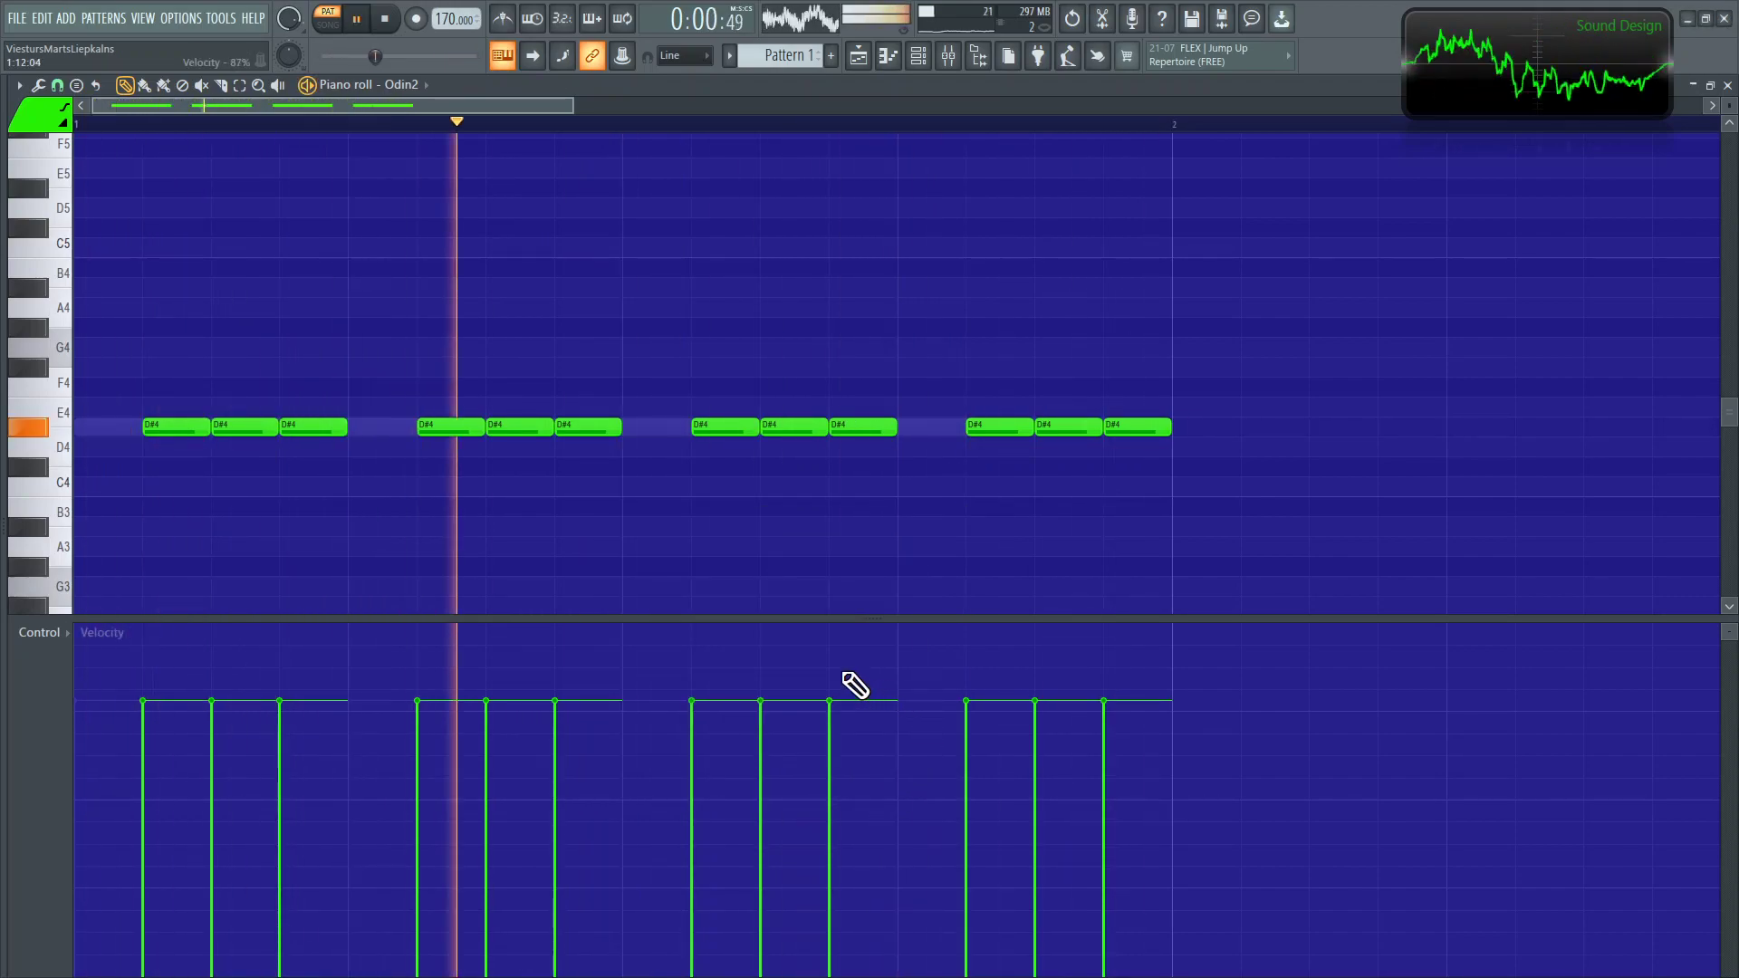
pyautogui.press('space')
# Step: Select Odin2 #2 in the channel rack, preview its synth during playback, and switch to song mode
pyautogui.click(857, 55)
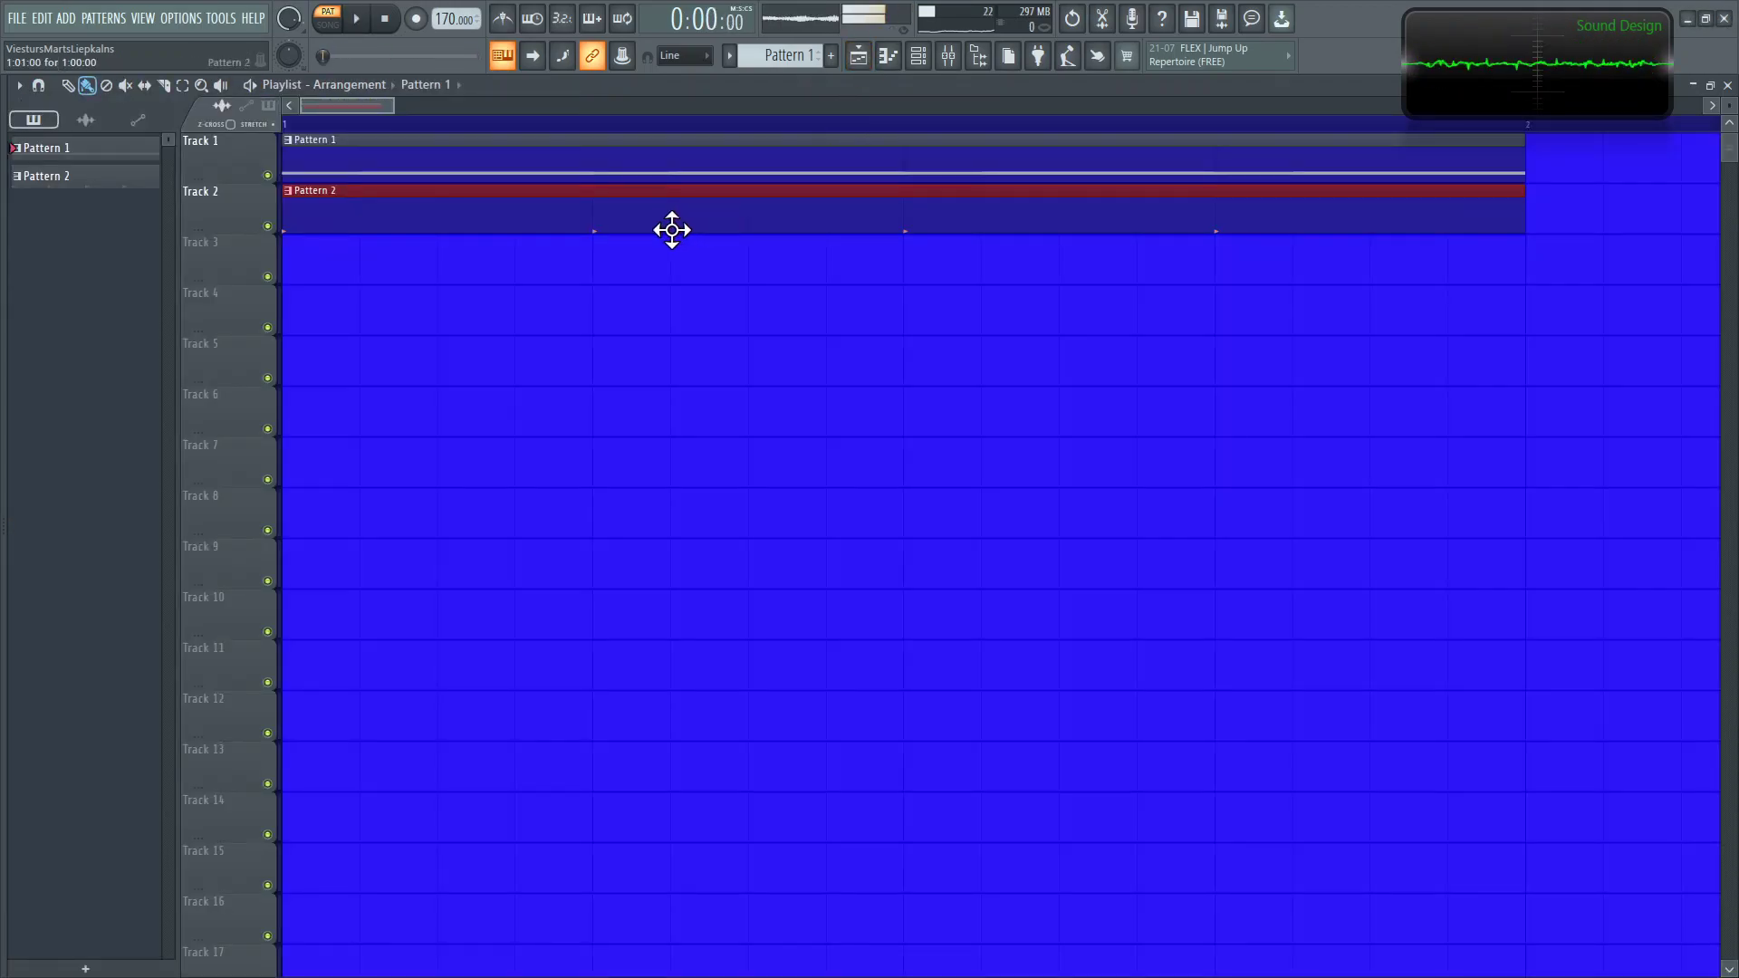
pyautogui.click(917, 55)
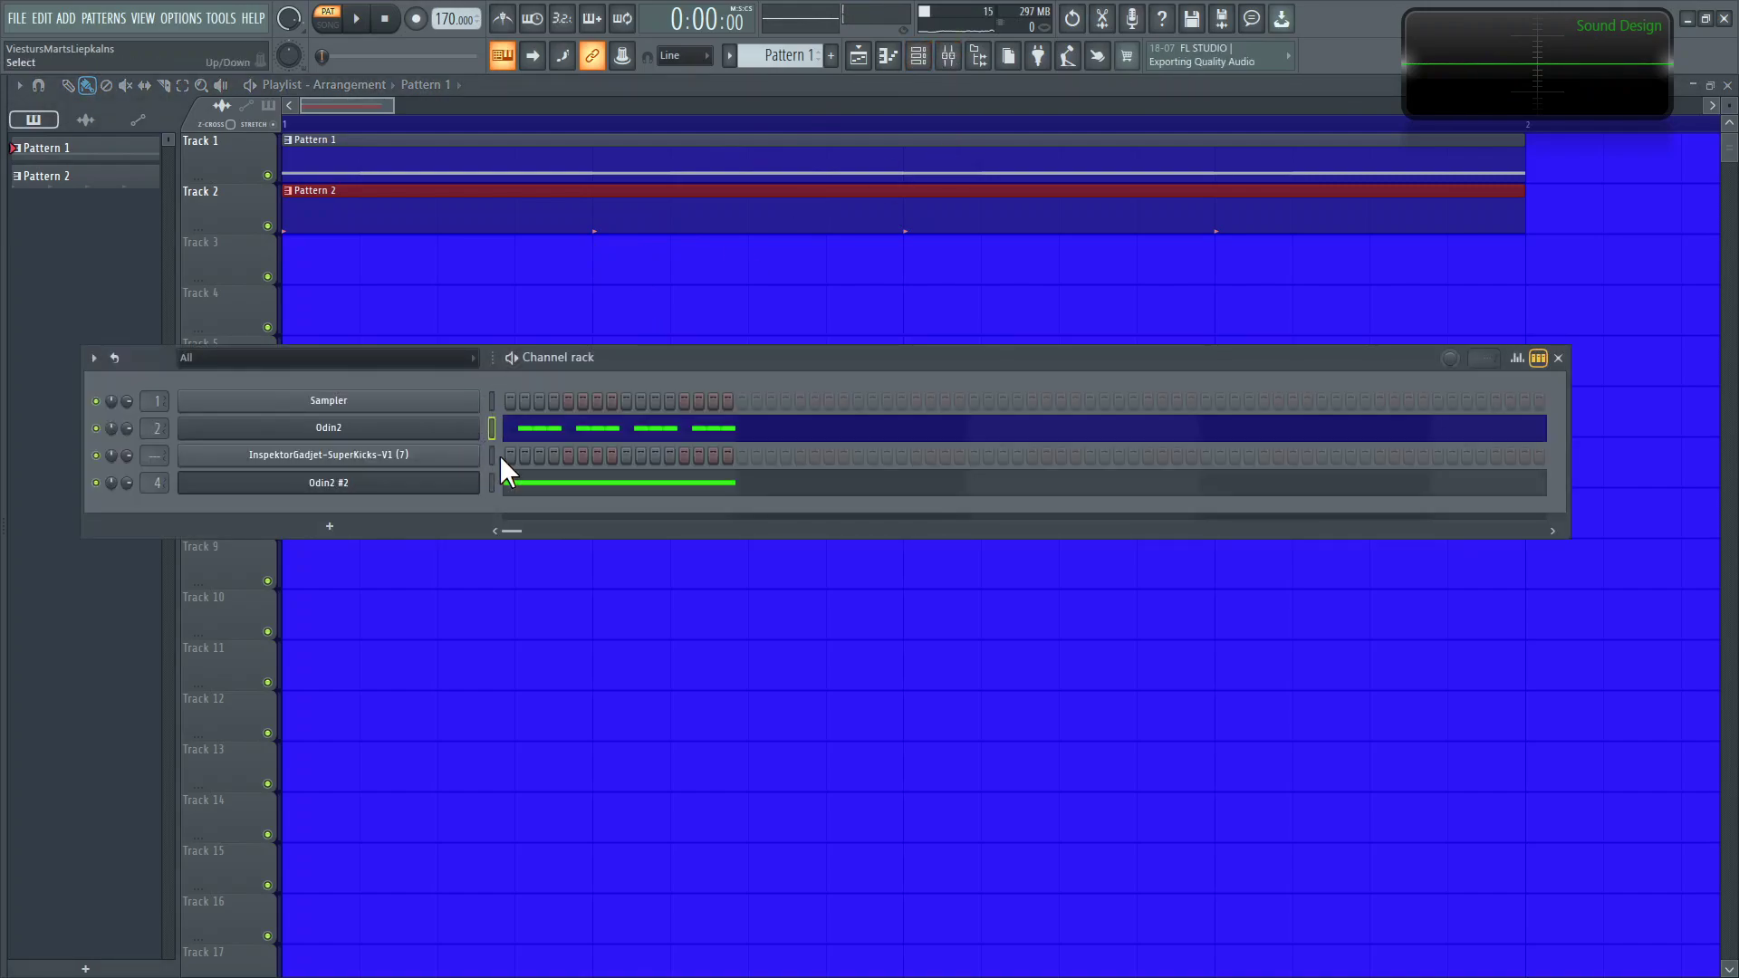
pyautogui.click(493, 482)
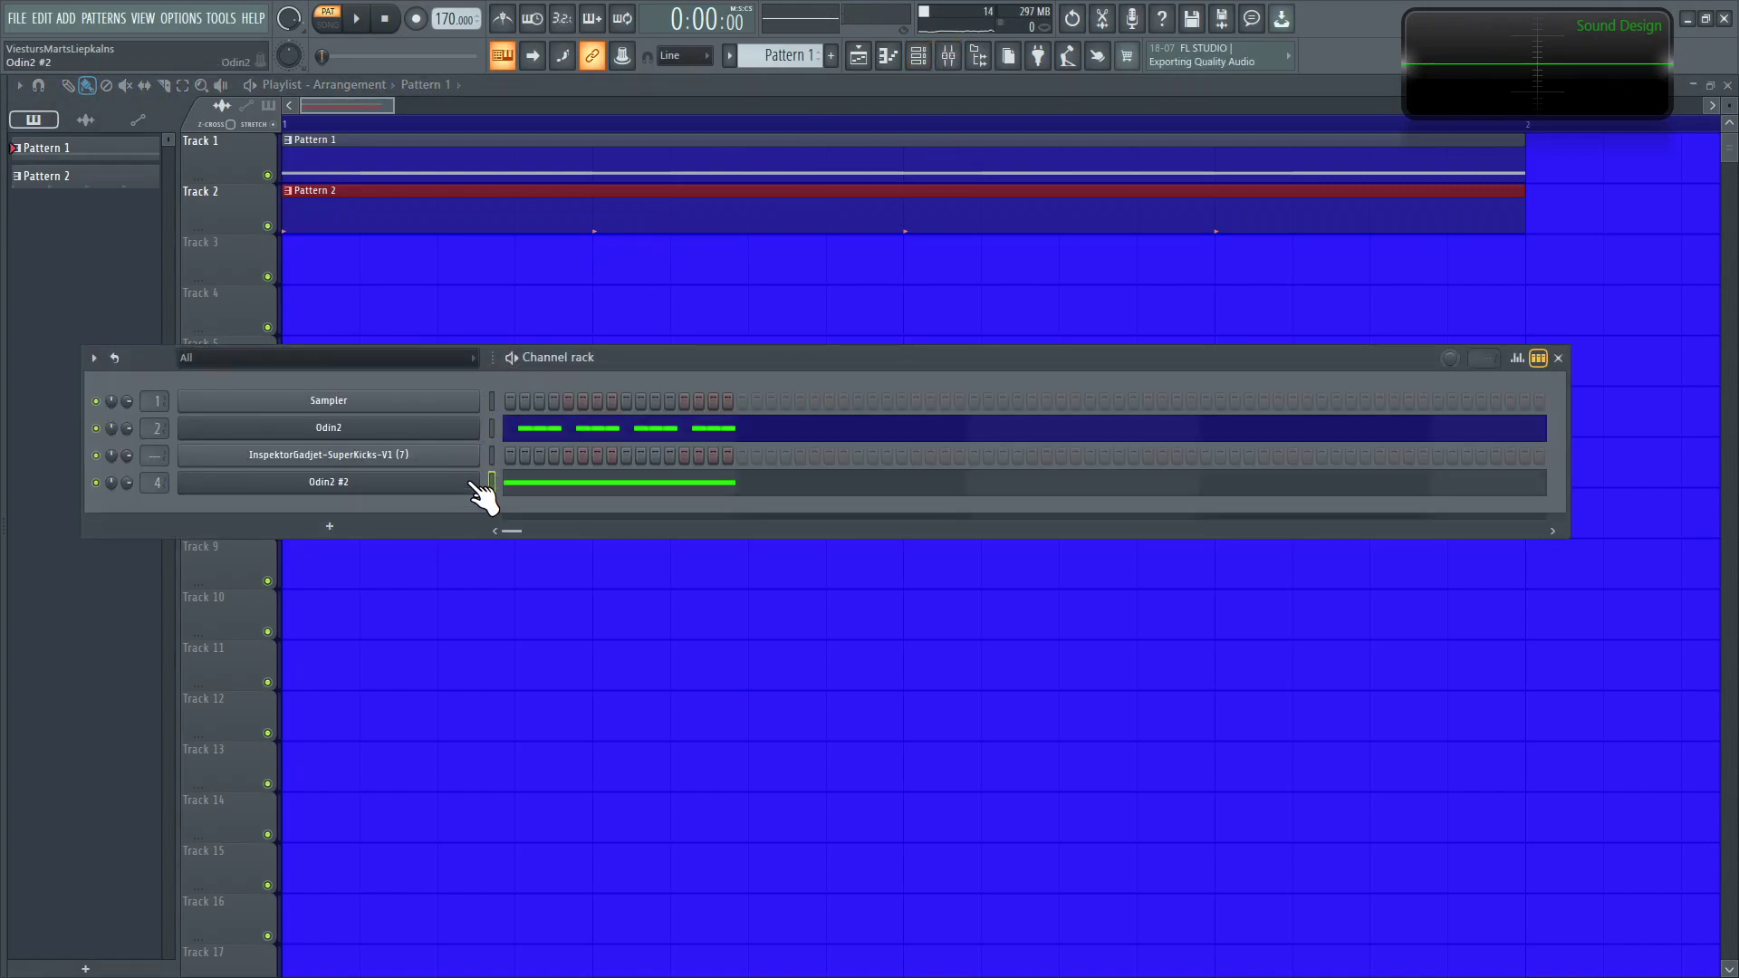
pyautogui.click(472, 485)
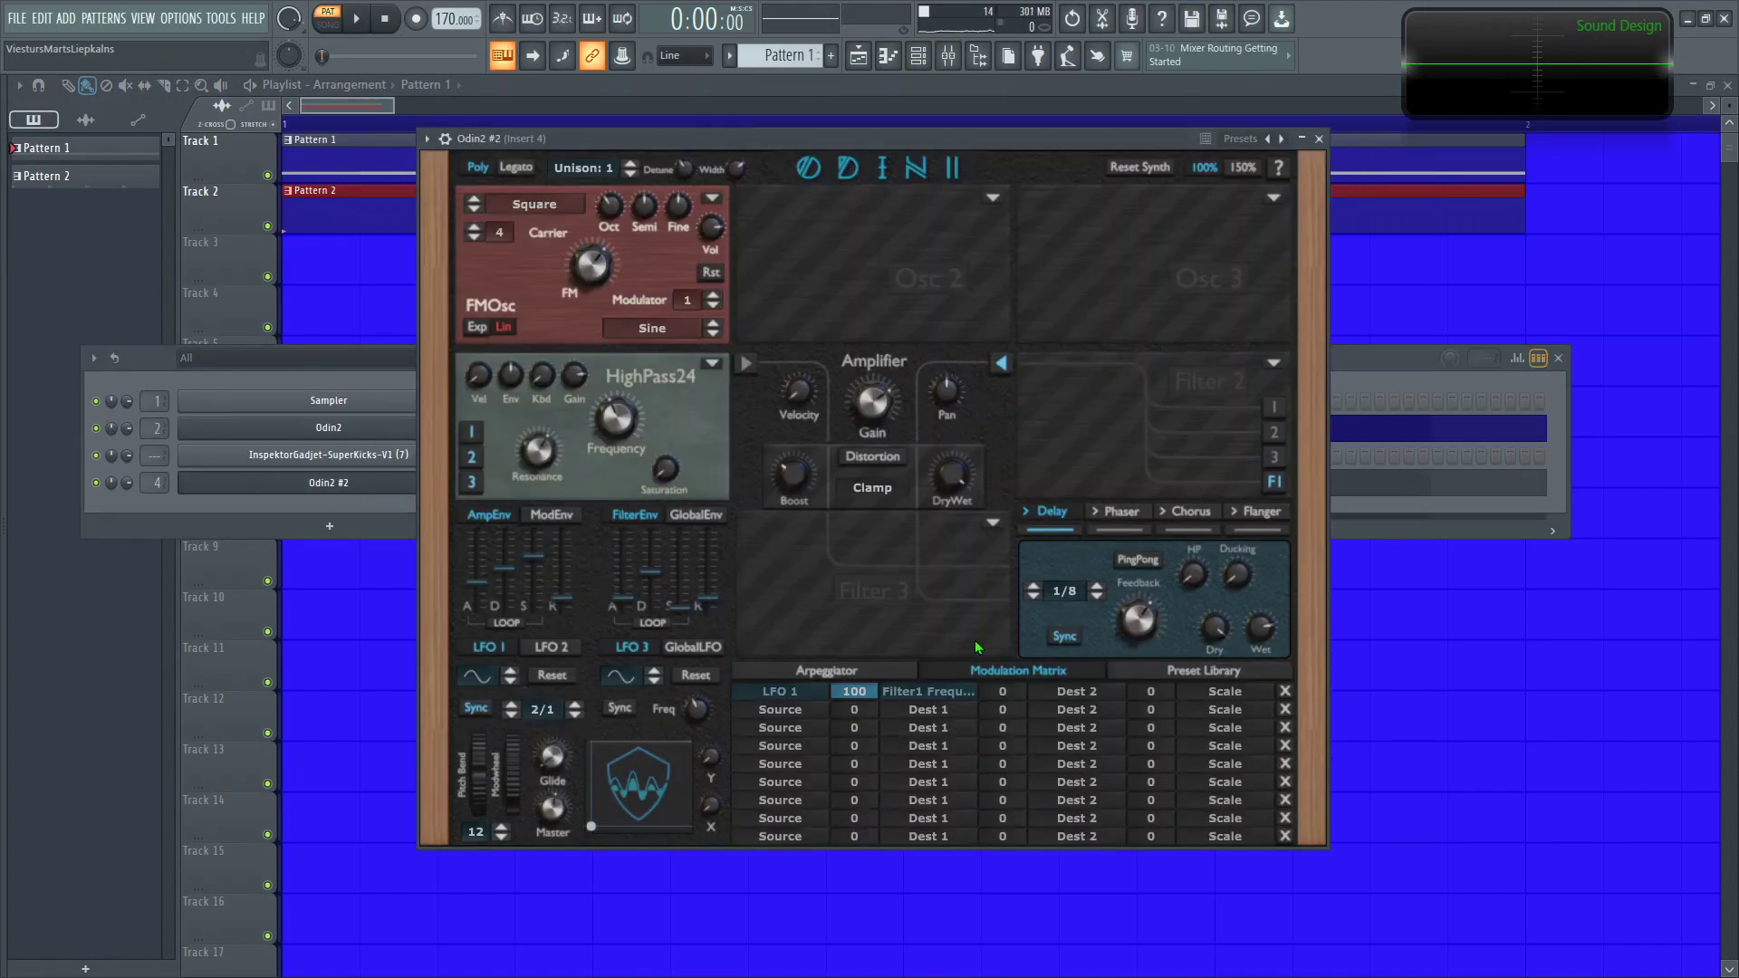
pyautogui.press('space')
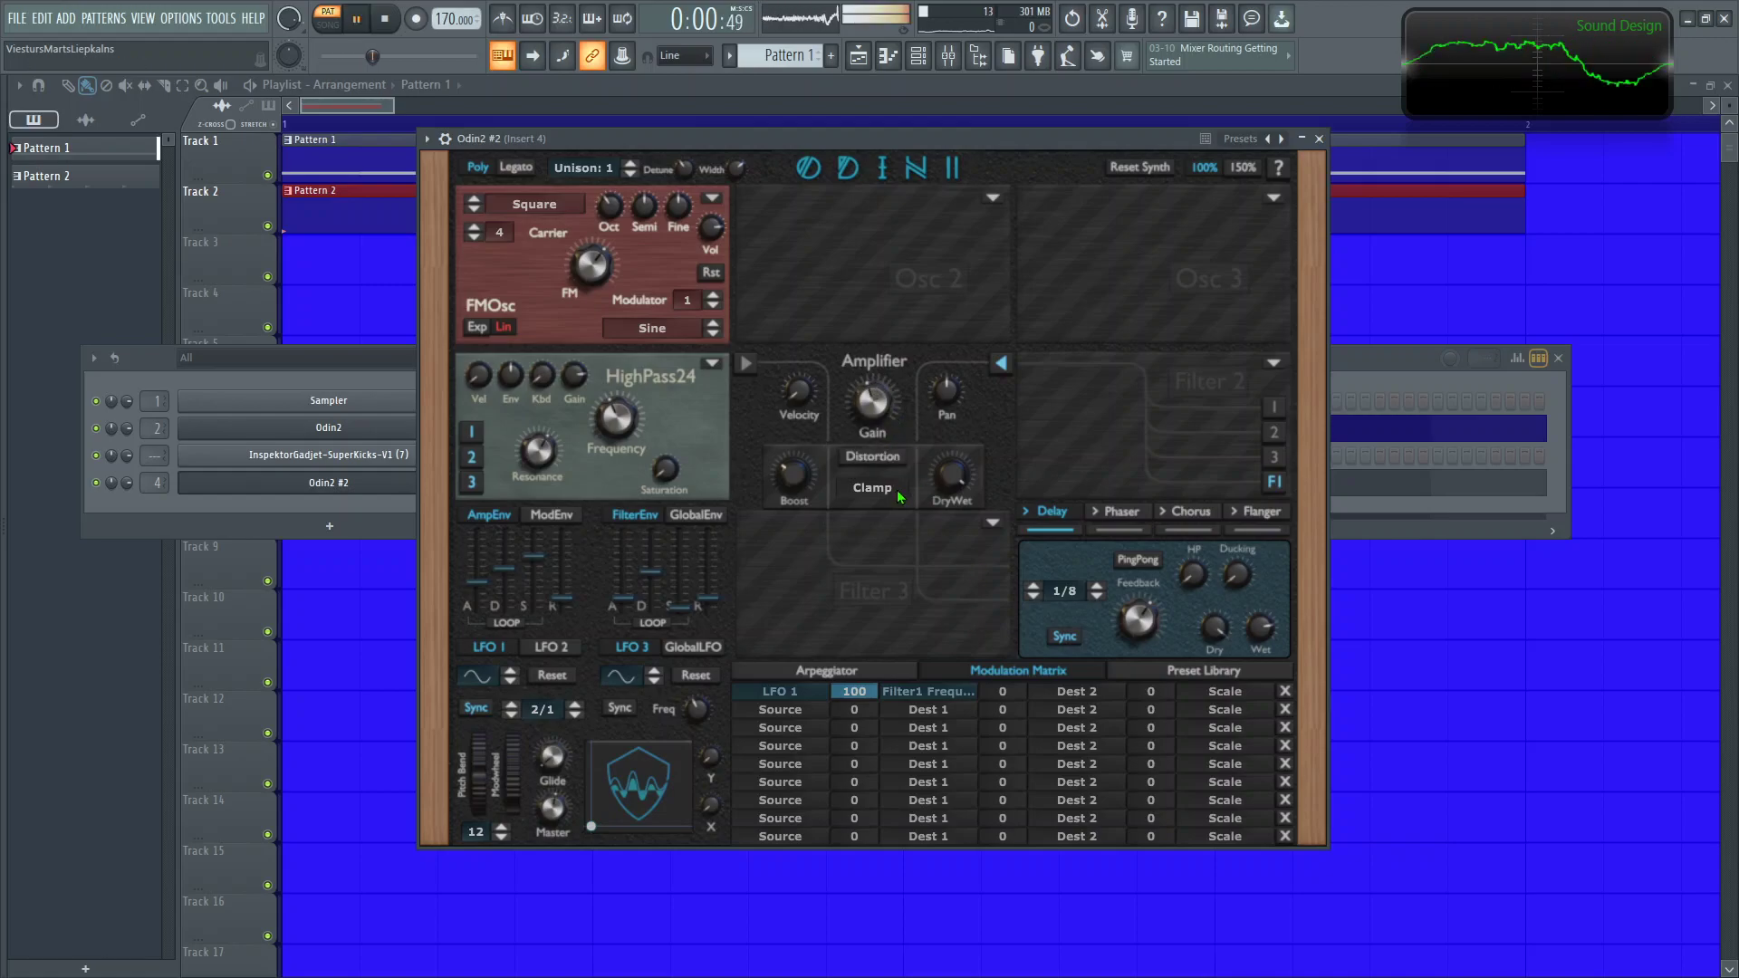
pyautogui.click(1319, 138)
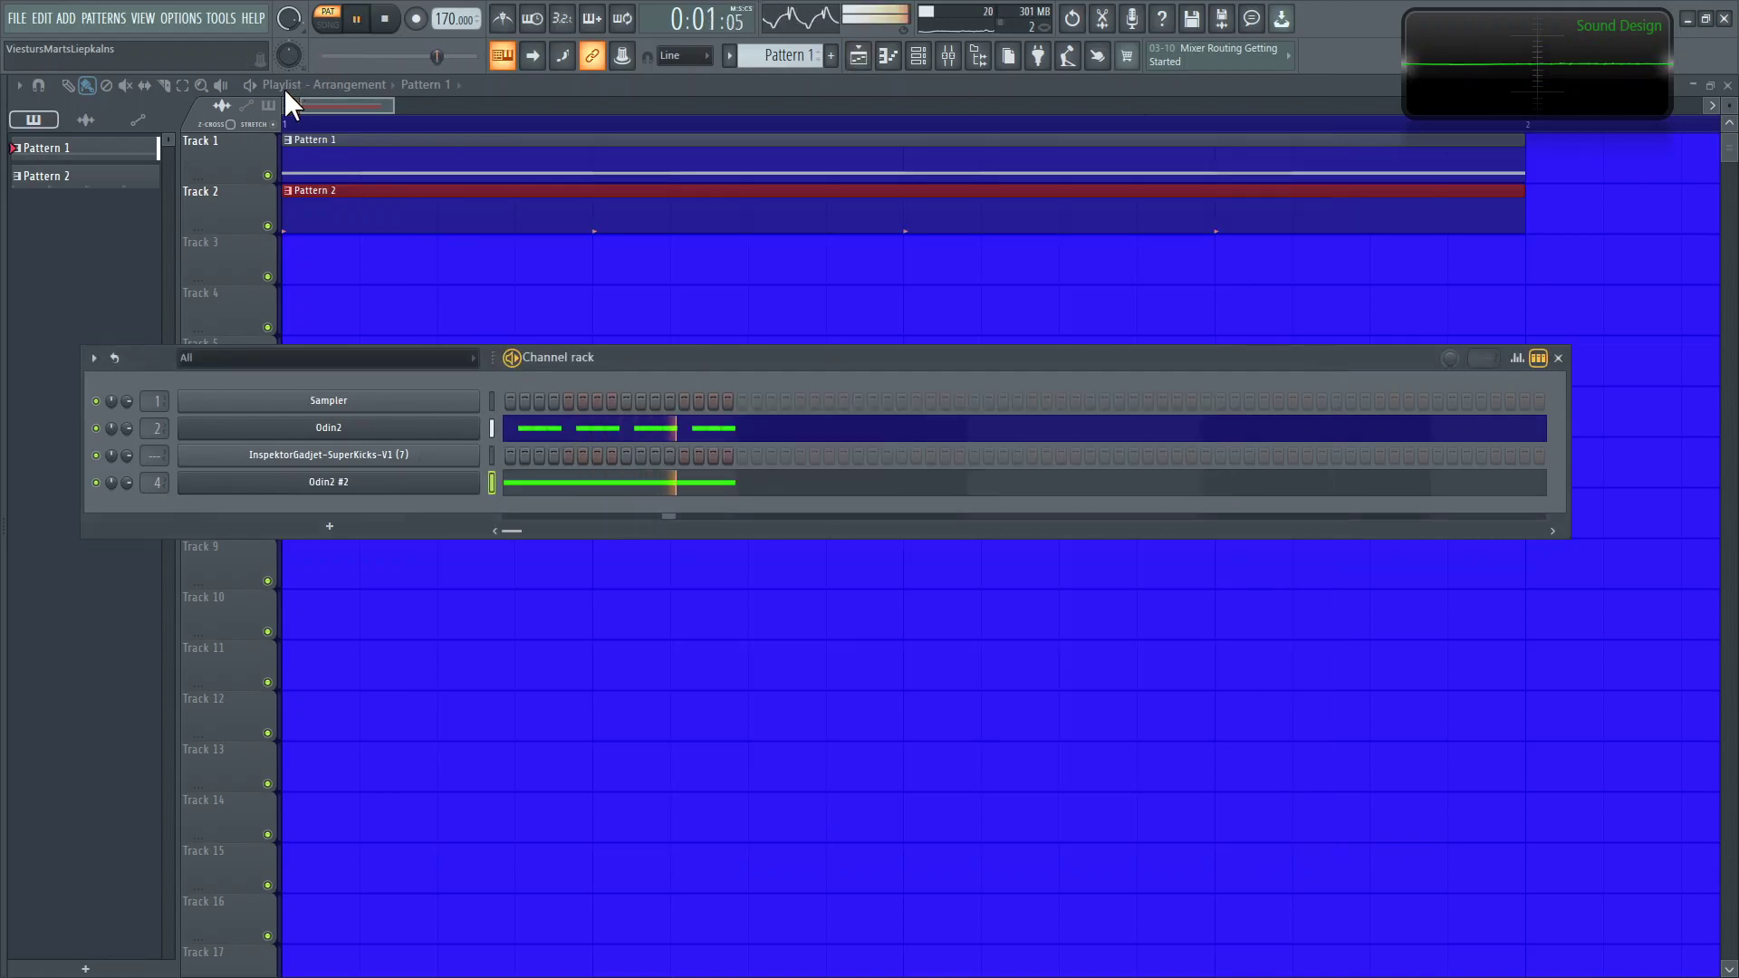
pyautogui.click(281, 89)
pyautogui.click(931, 62)
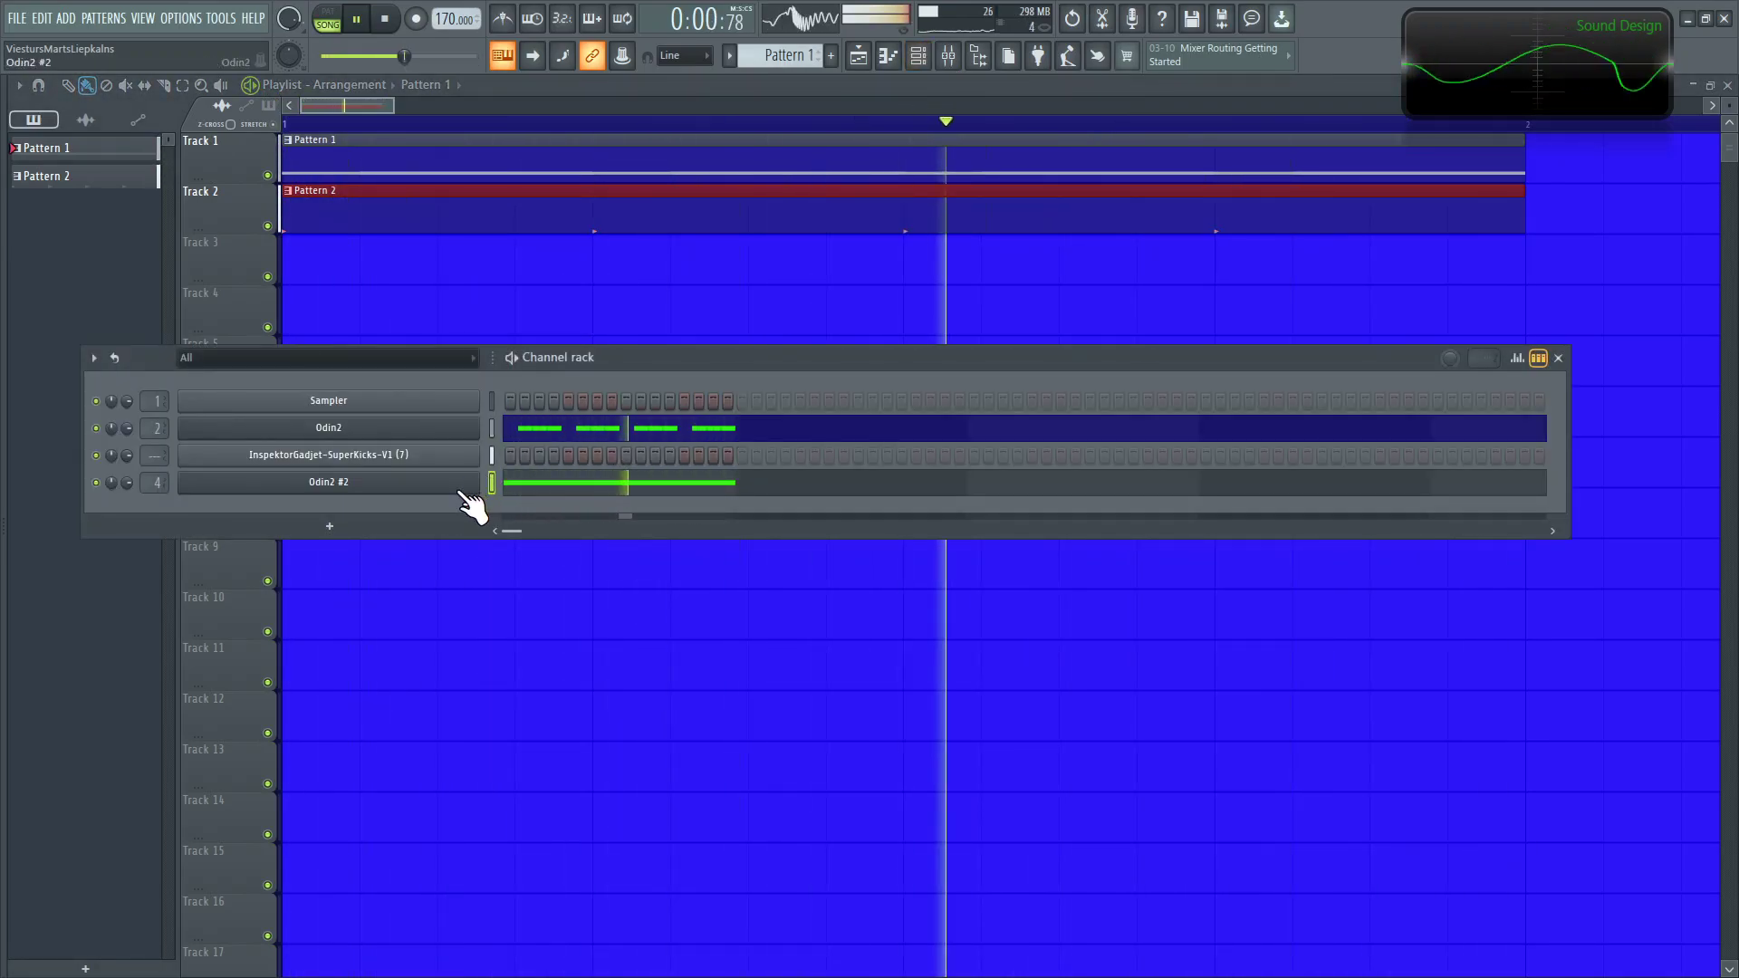
# Step: Select all twelve D#4 notes in Odin2's piano roll and halve the arpeggiator Gate to shorten them
pyautogui.click(917, 59)
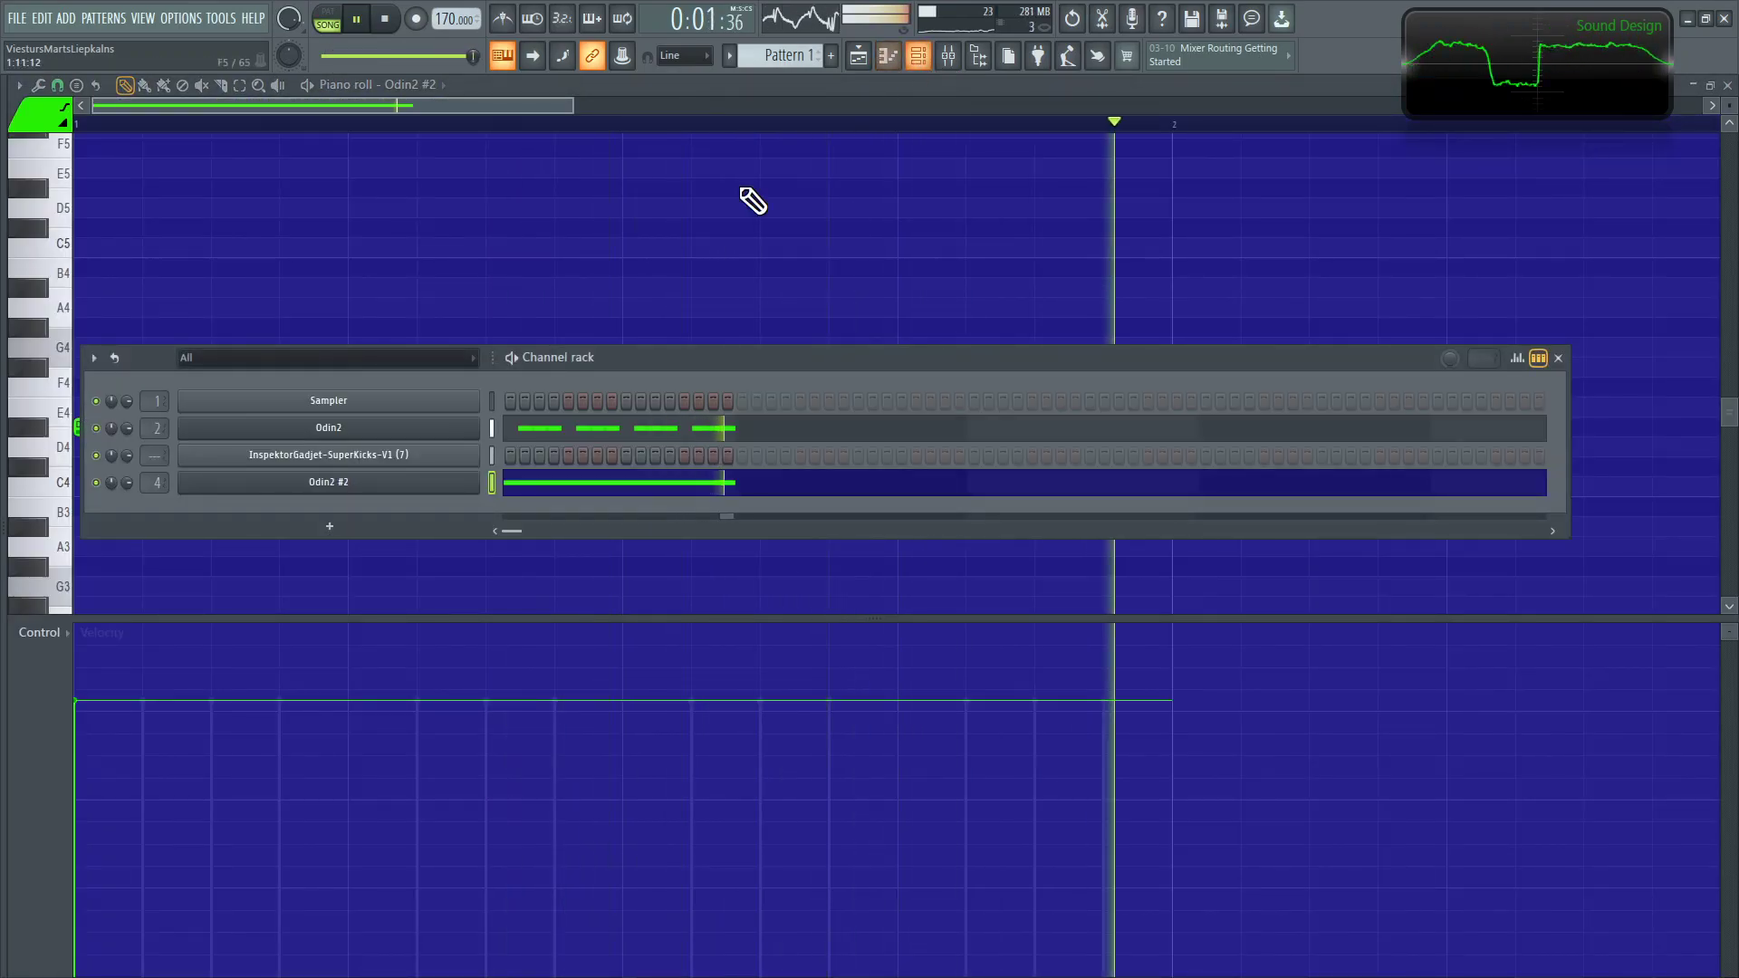
pyautogui.click(492, 429)
pyautogui.click(888, 59)
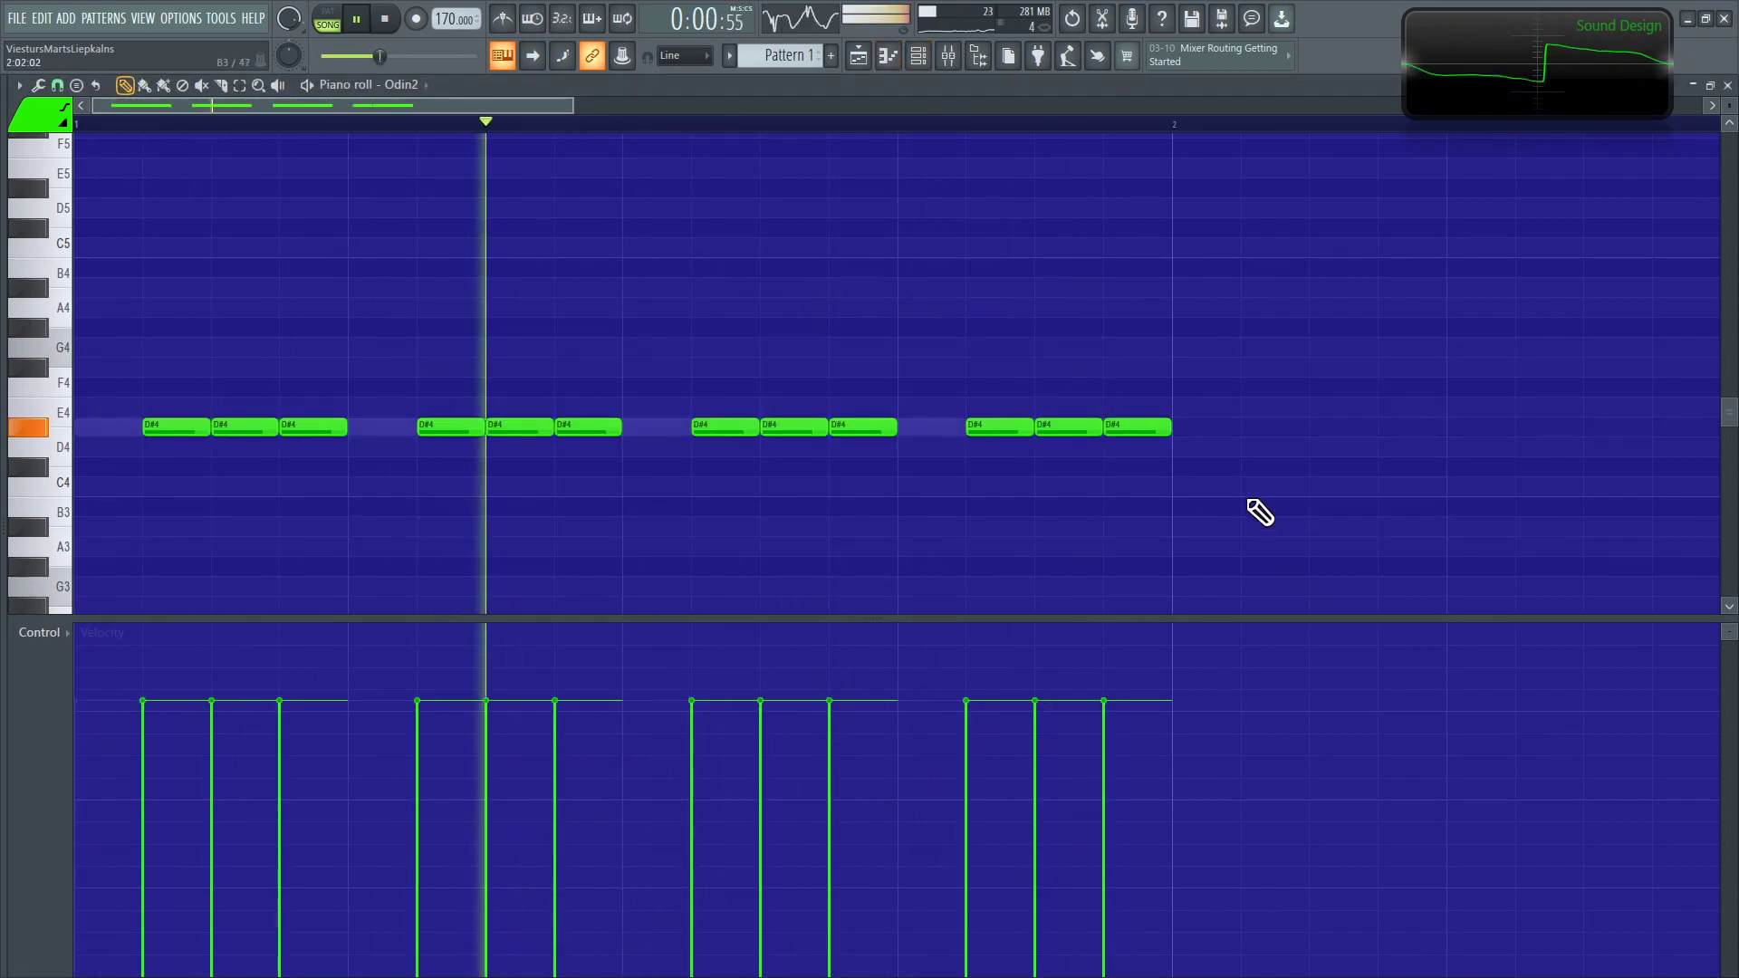
pyautogui.moveTo(1241, 474); pyautogui.dragTo(190, 339)
pyautogui.hotkey('alt', 'a')
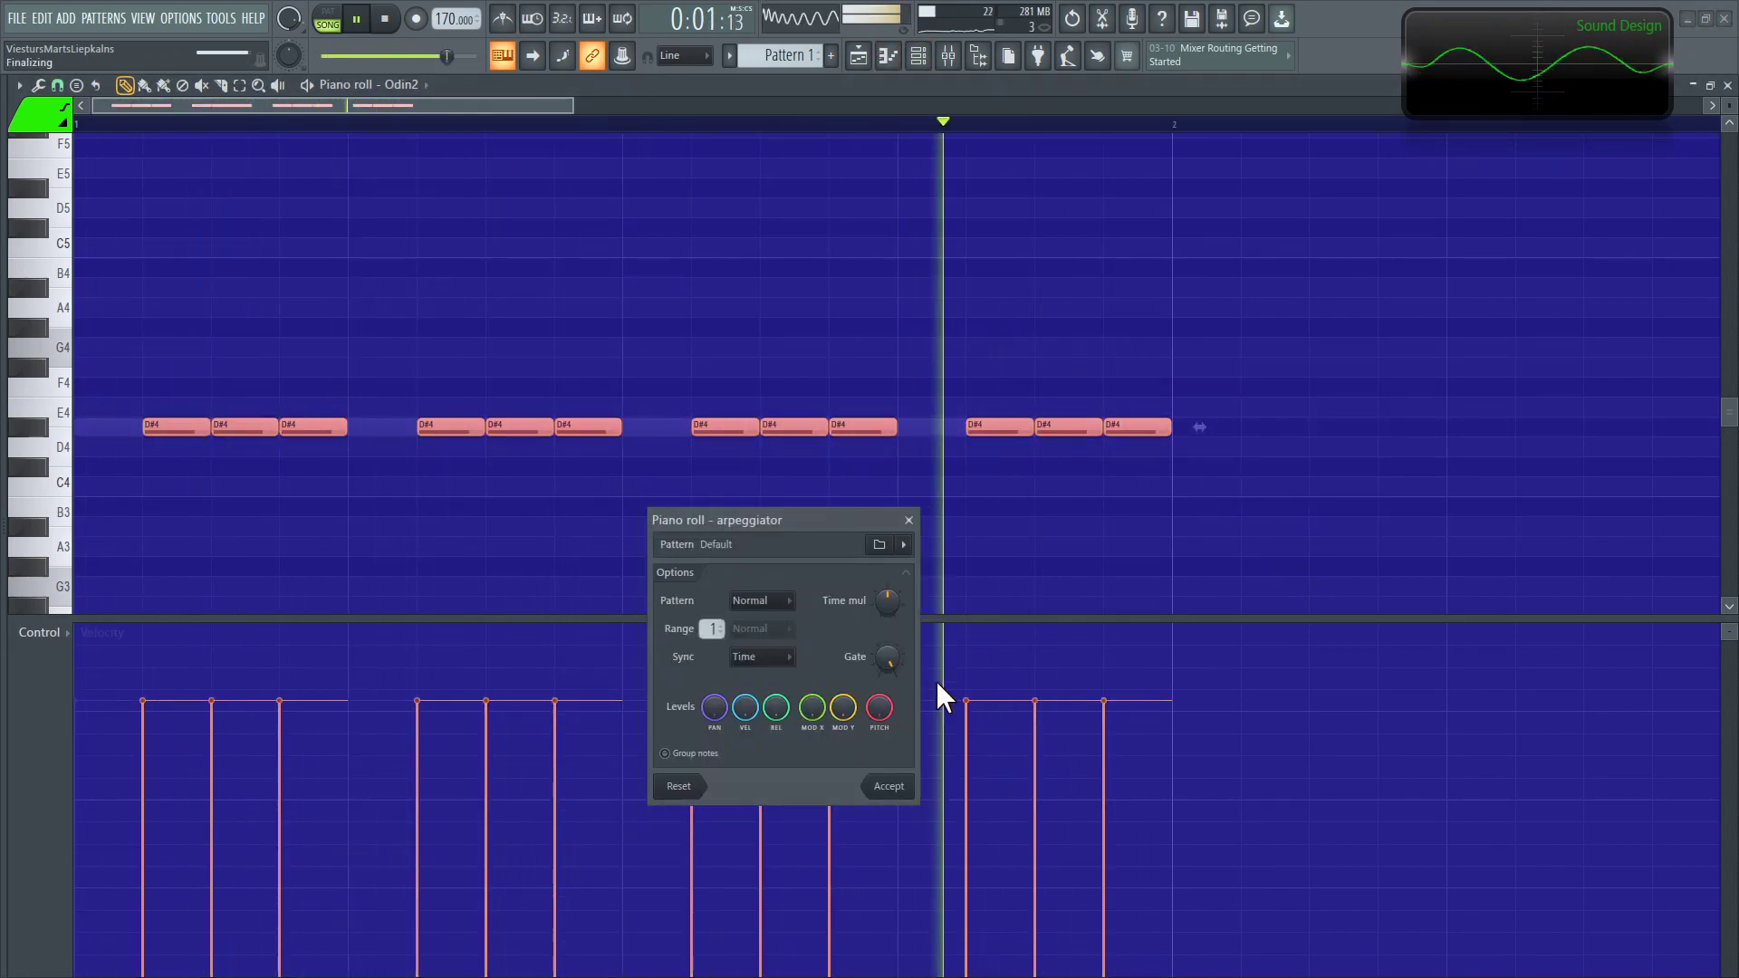
pyautogui.moveTo(888, 659)
pyautogui.mouseDown()
pyautogui.moveTo(888, 717)
pyautogui.moveTo(894, 668)
pyautogui.mouseUp()
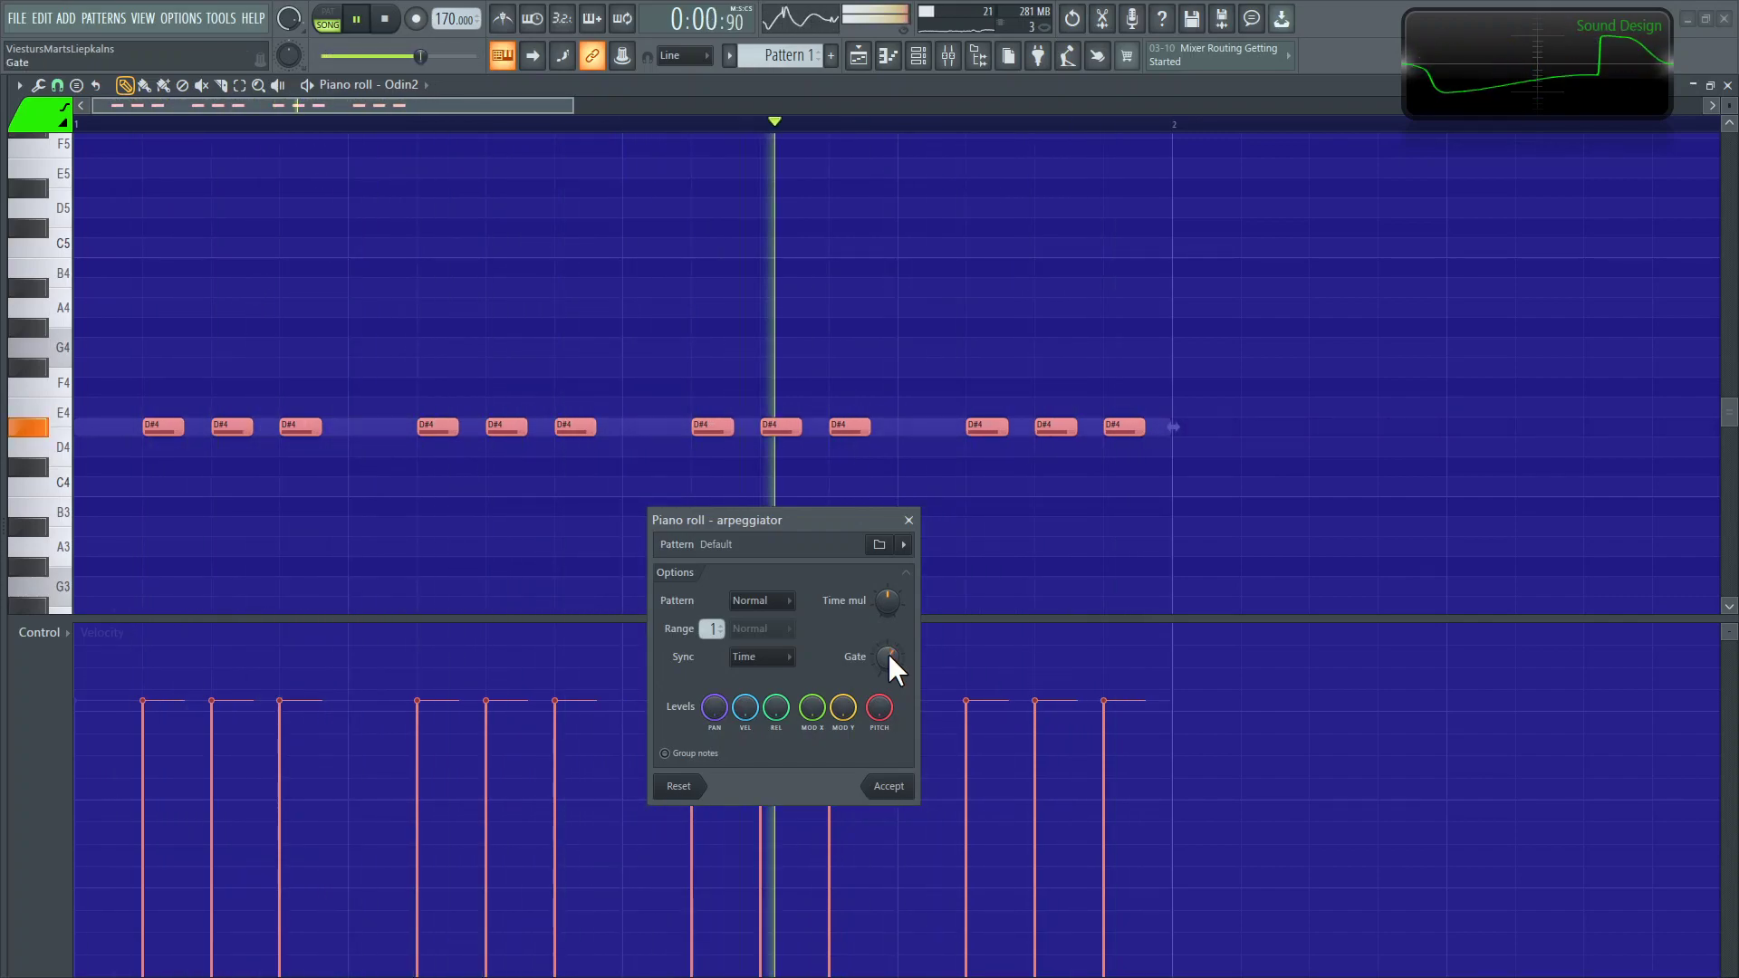
pyautogui.click(889, 786)
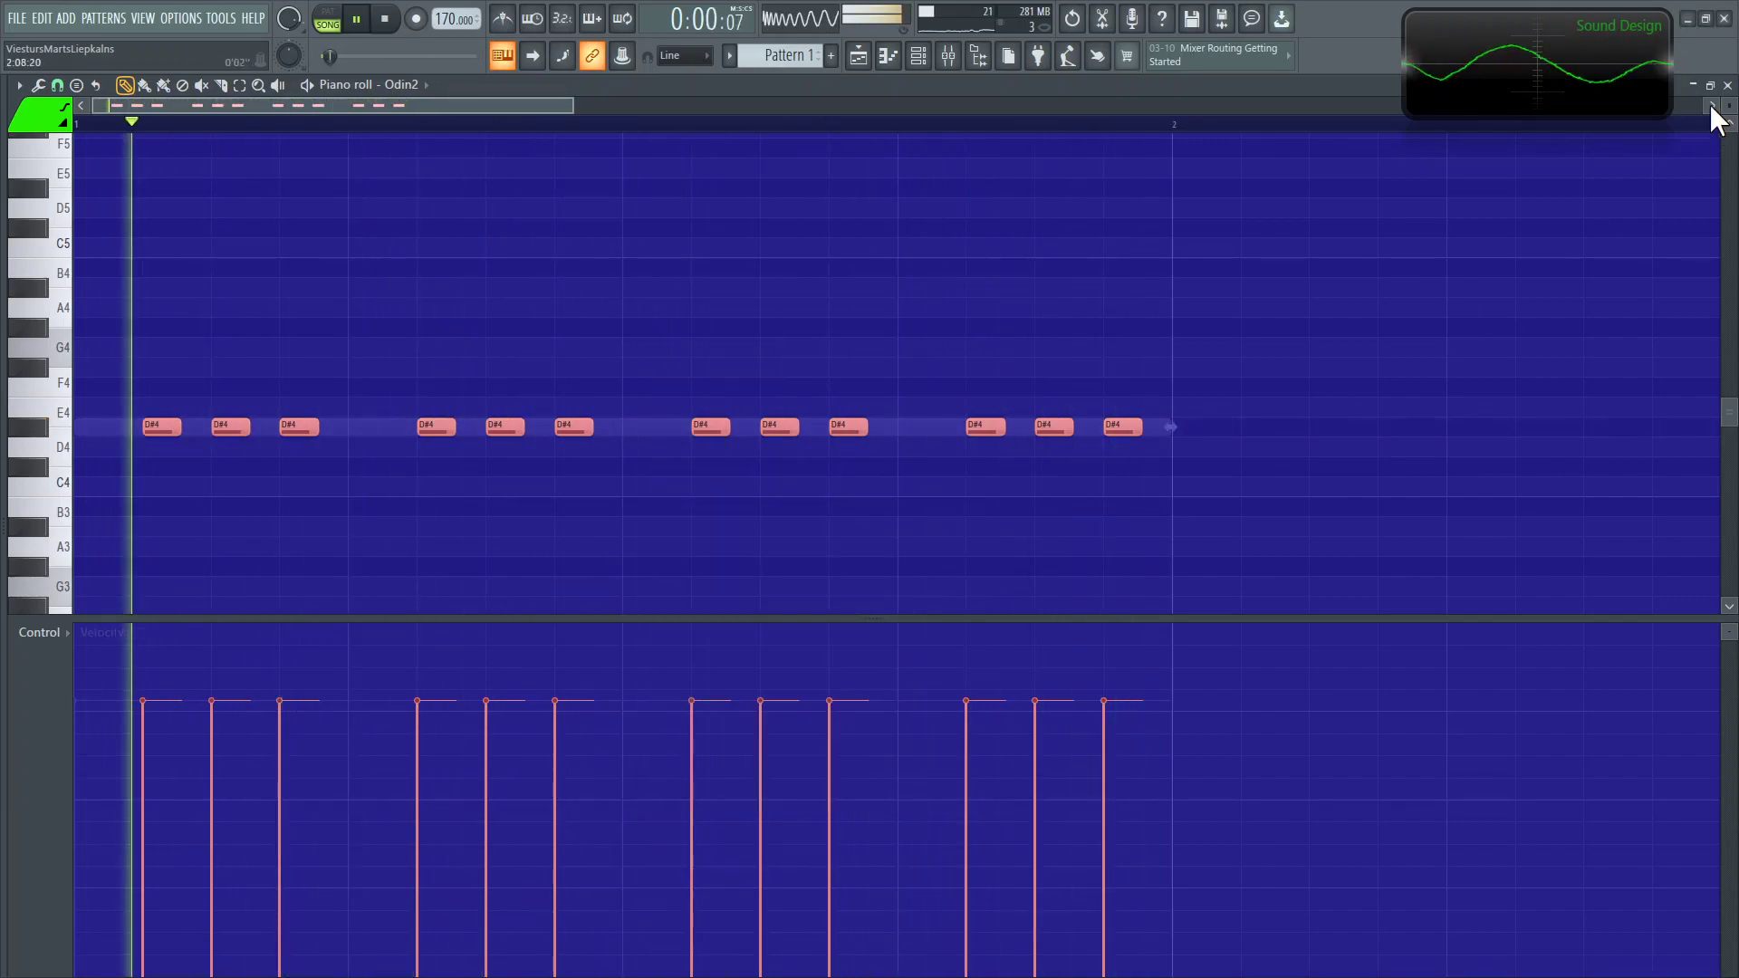
pyautogui.click(1727, 85)
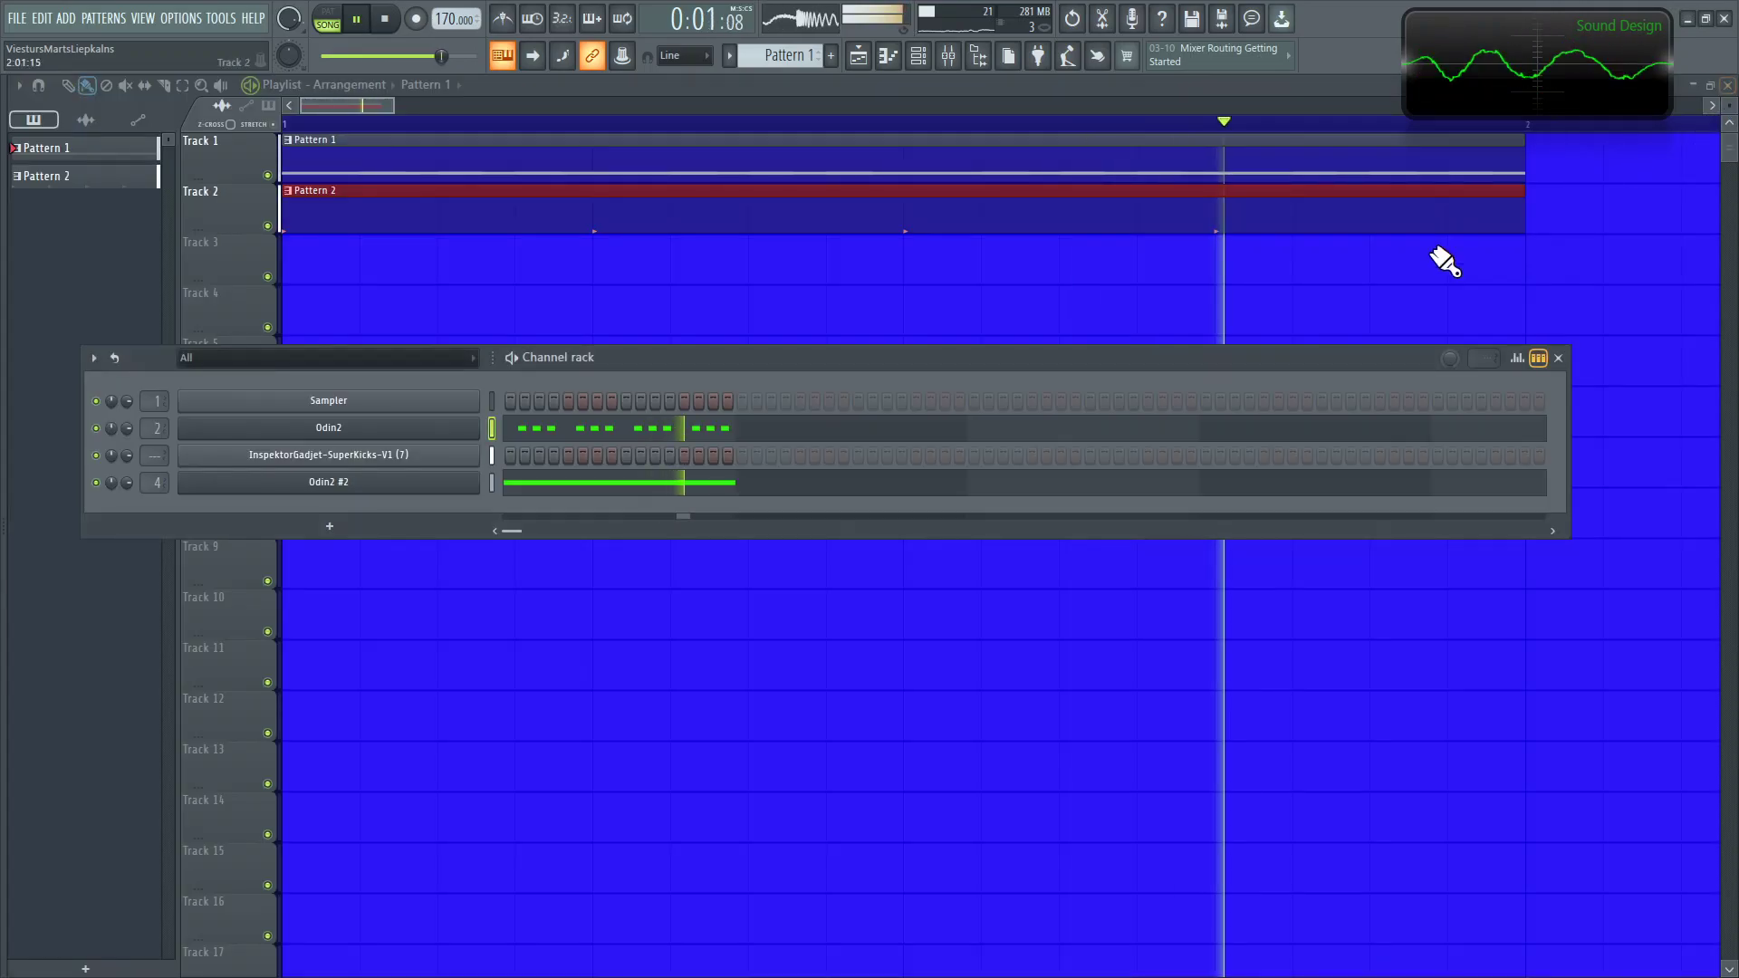
# Step: Raise Odin2 #2's HighPass24 frequency to 2079.2 Hz and adjust the amplifier gain
pyautogui.click(490, 482)
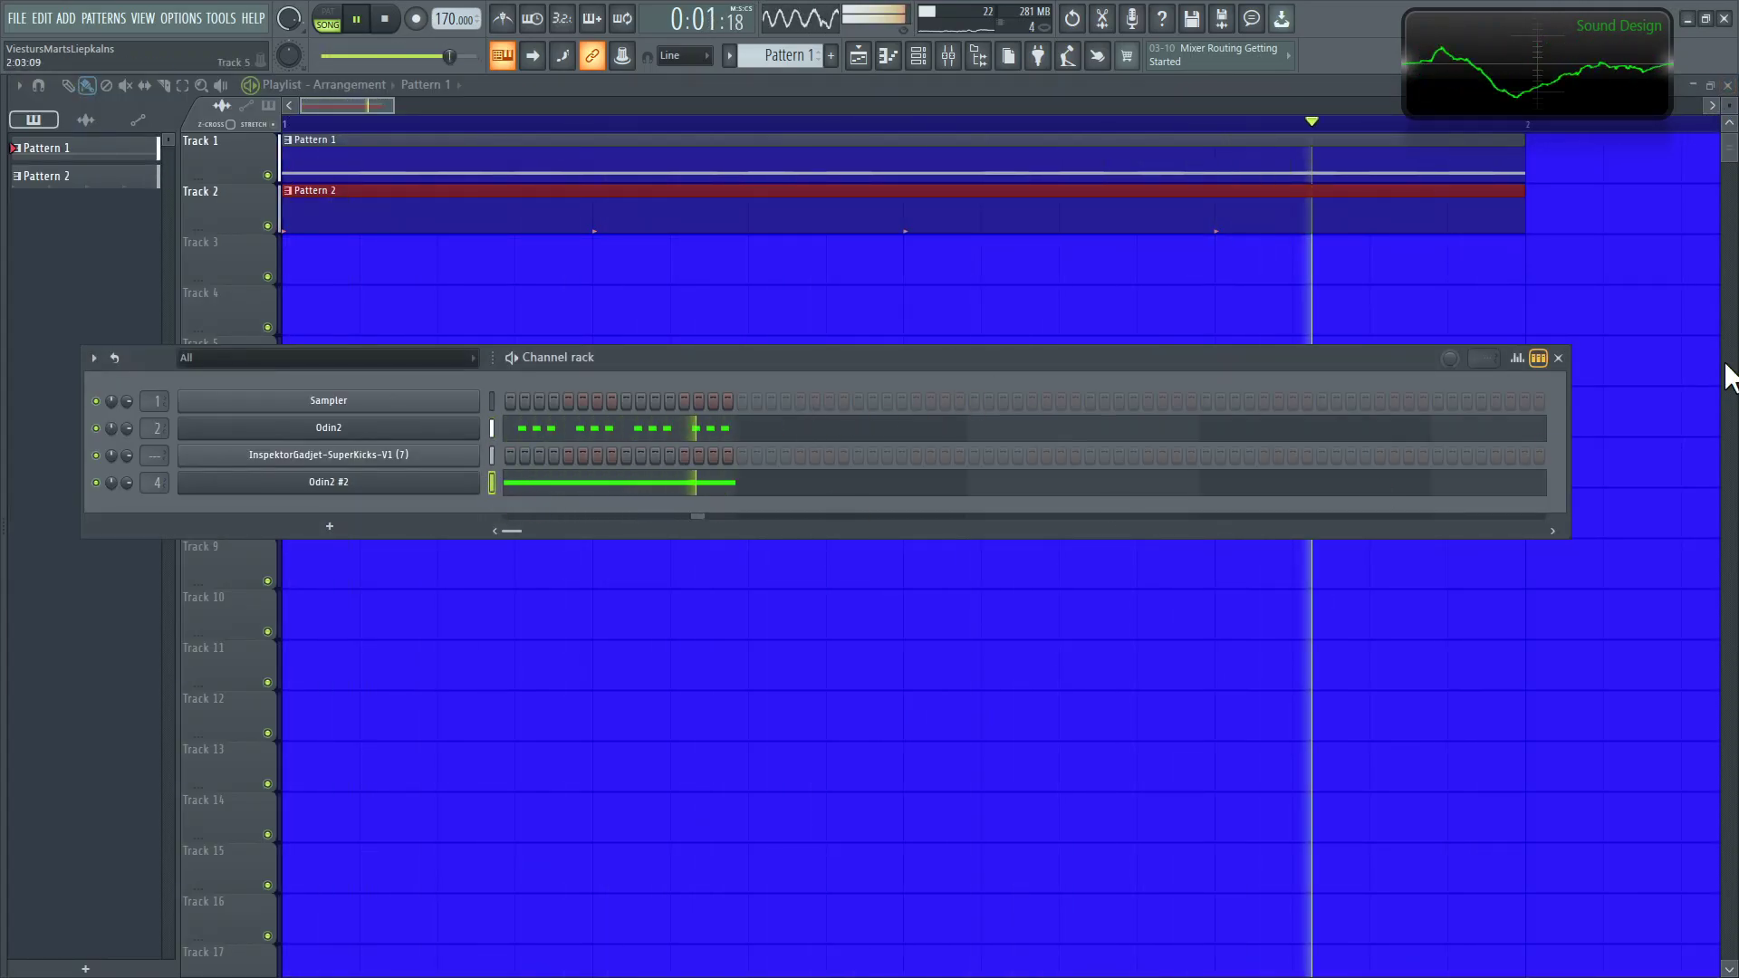
pyautogui.click(356, 489)
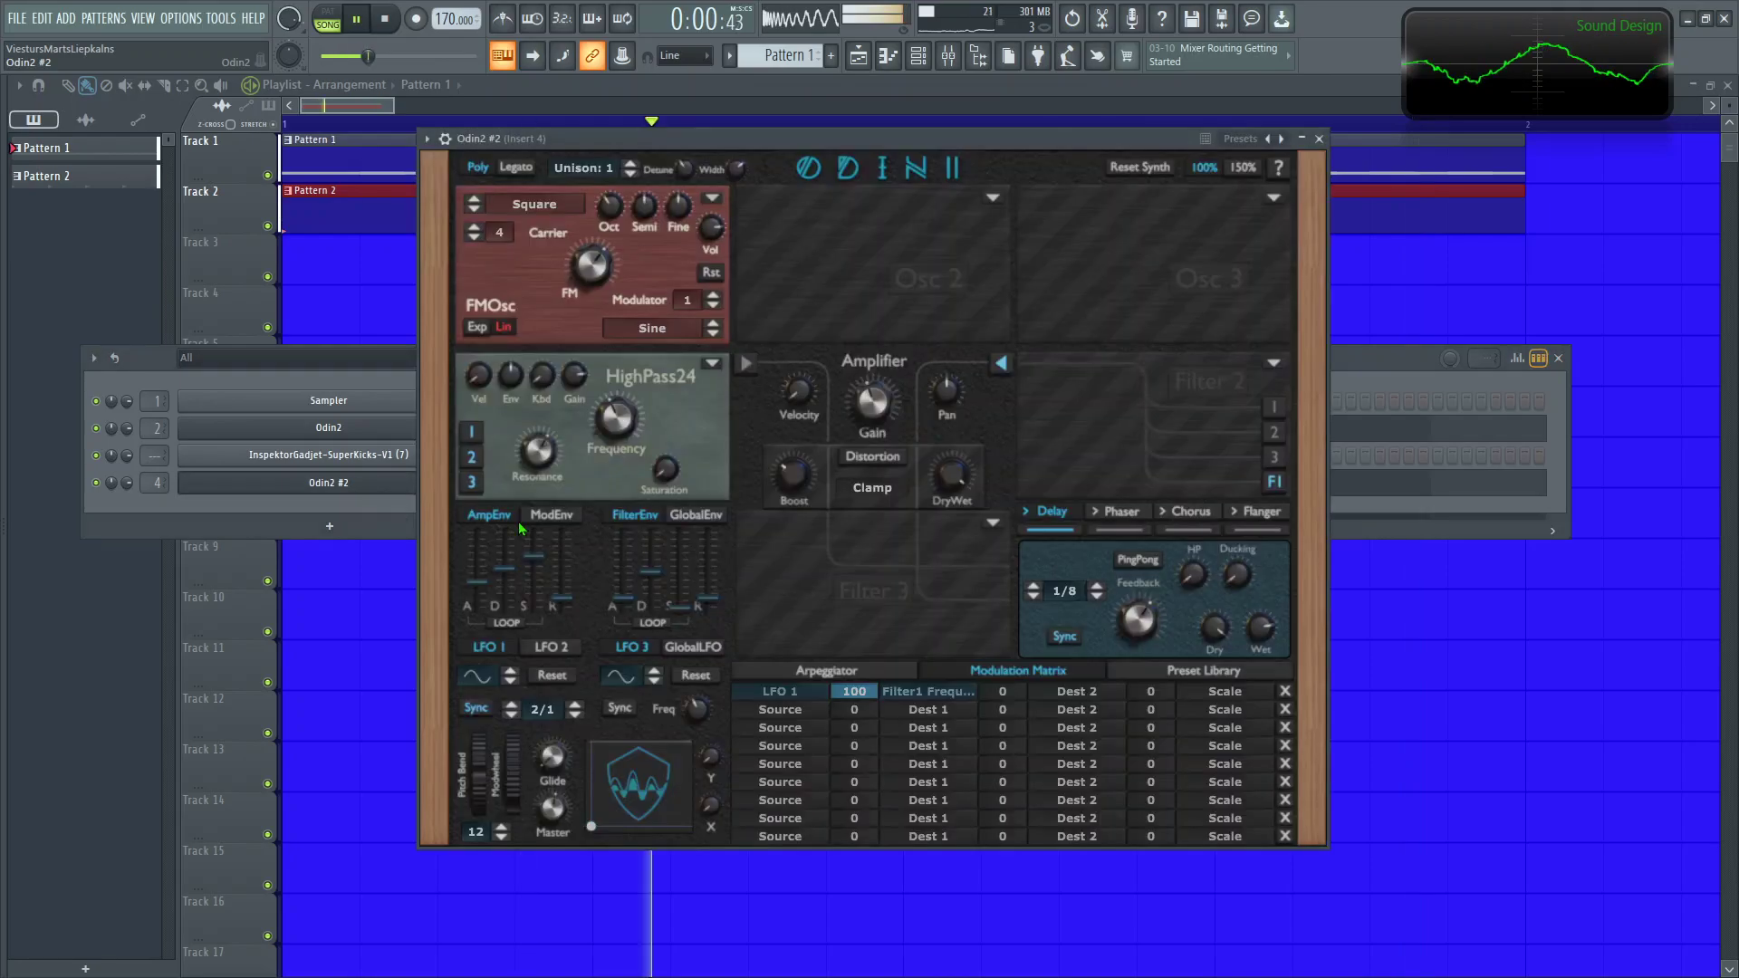
pyautogui.click(1557, 358)
pyautogui.moveTo(617, 419); pyautogui.dragTo(625, 359)
pyautogui.moveTo(880, 398); pyautogui.dragTo(904, 371)
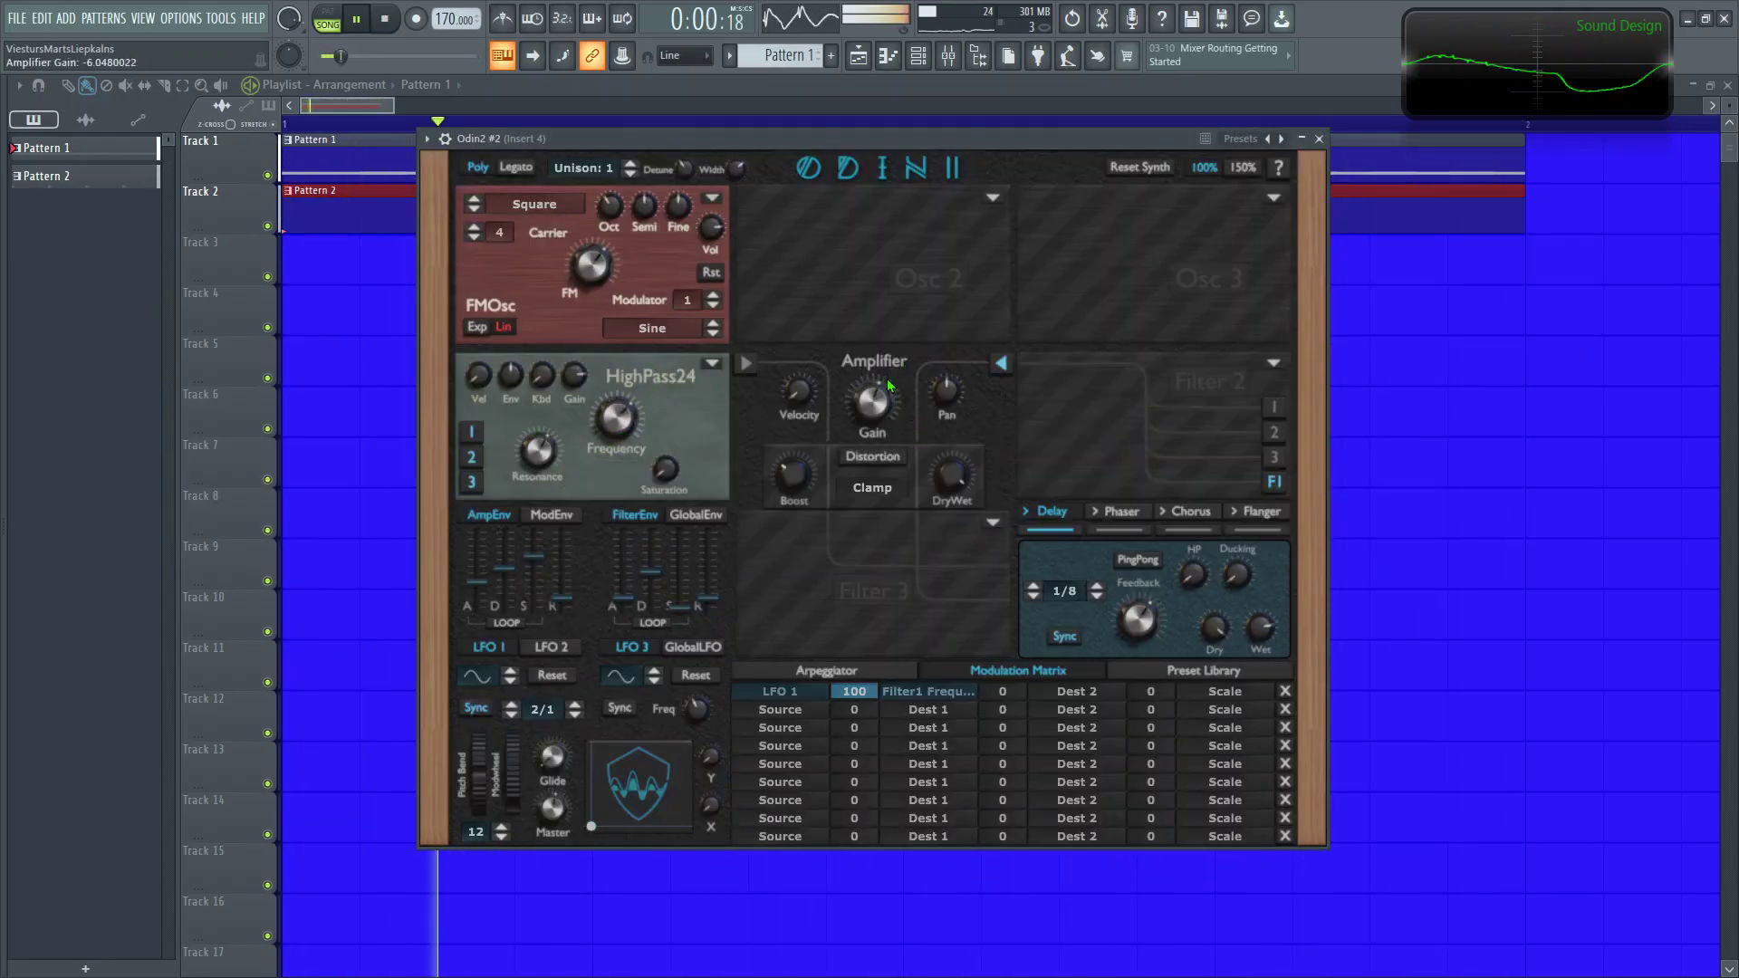
# Step: Give LFO 1 a triangle wave and raise the oscillator octave from -1 to 0
pyautogui.click(510, 671)
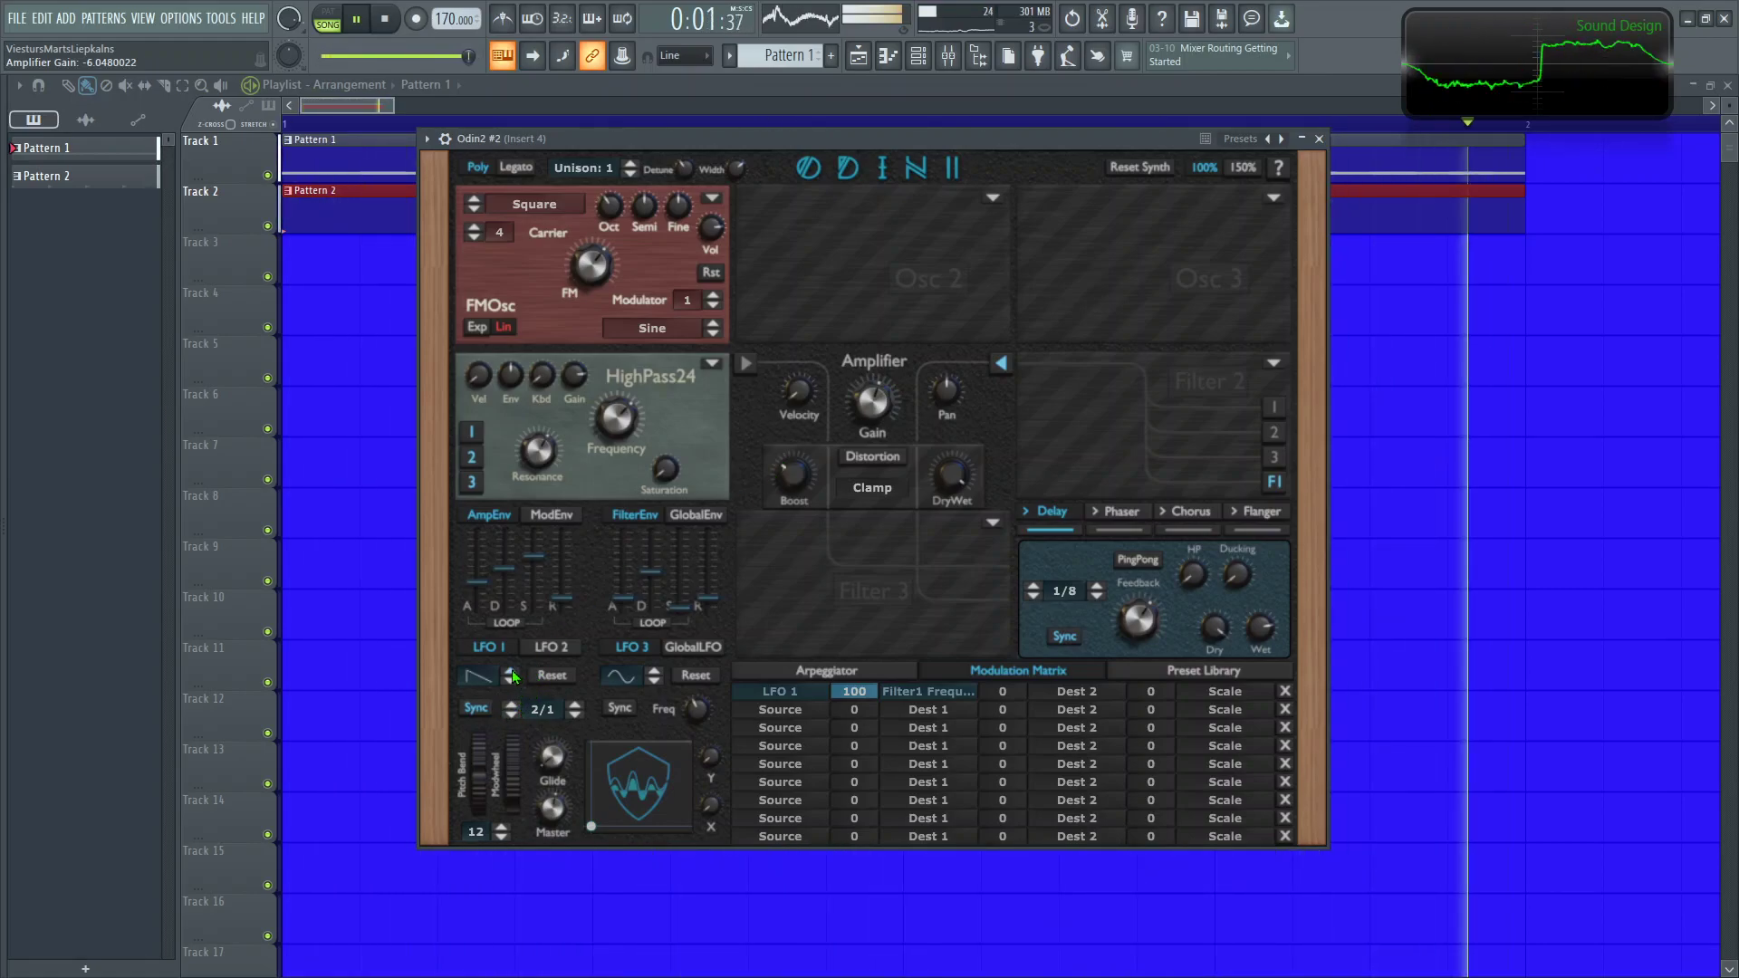
pyautogui.click(516, 680)
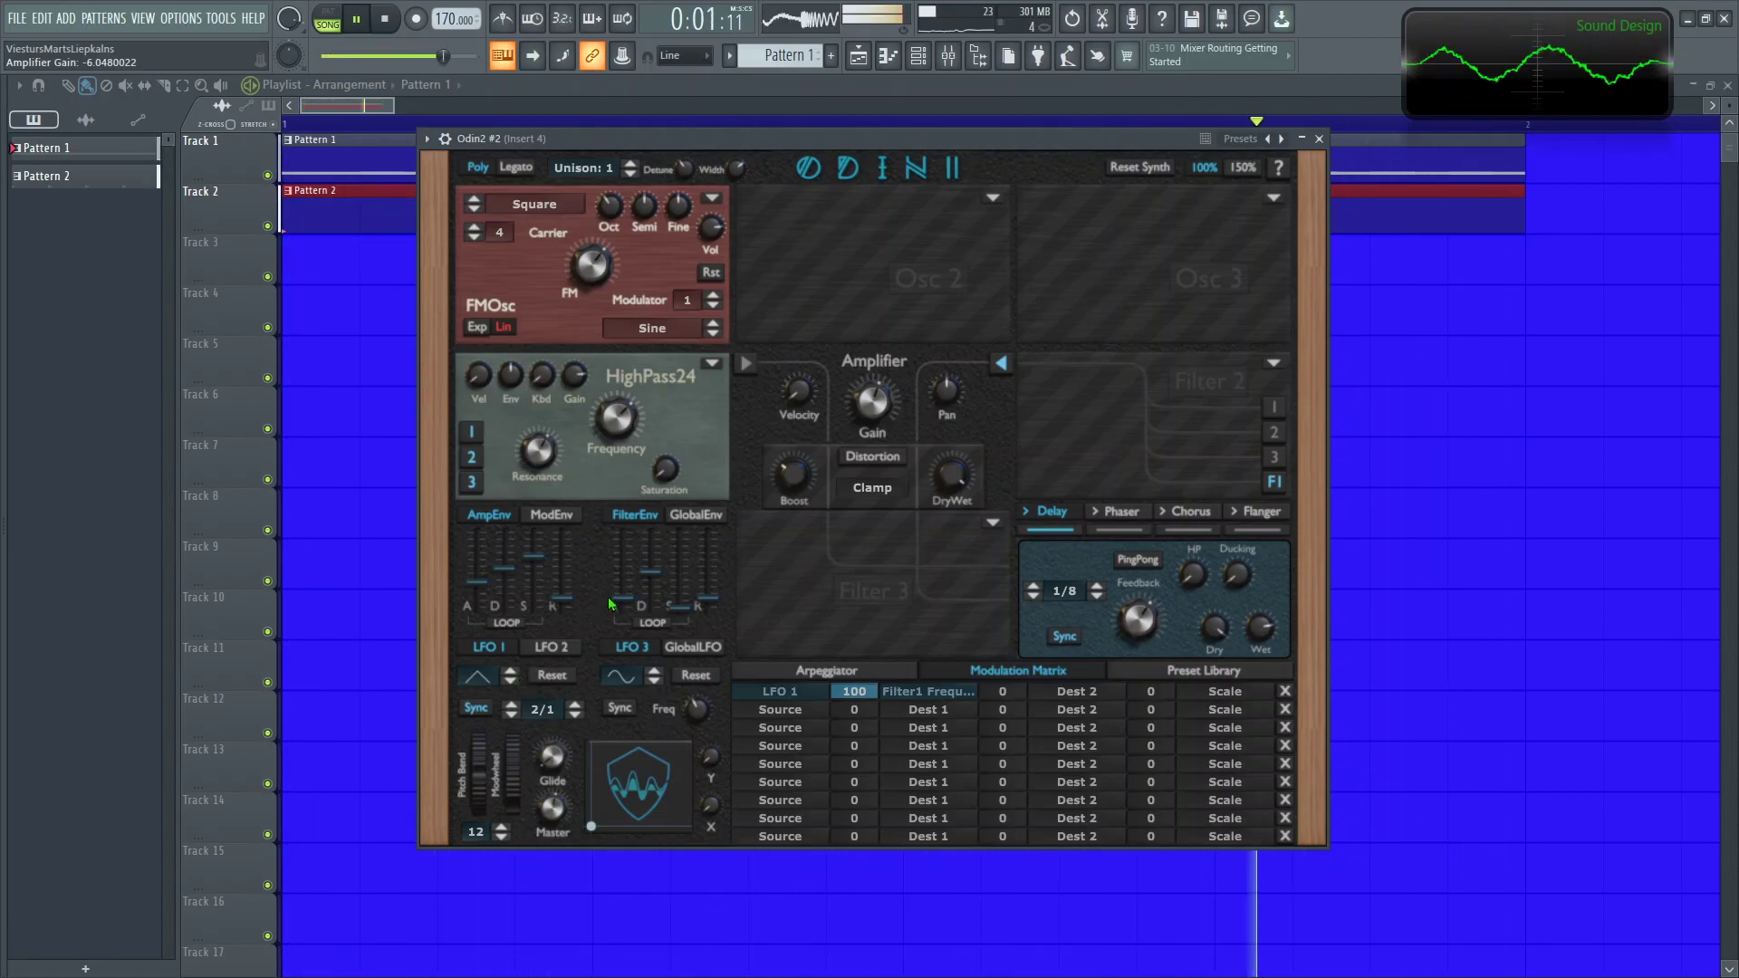
pyautogui.press('space')
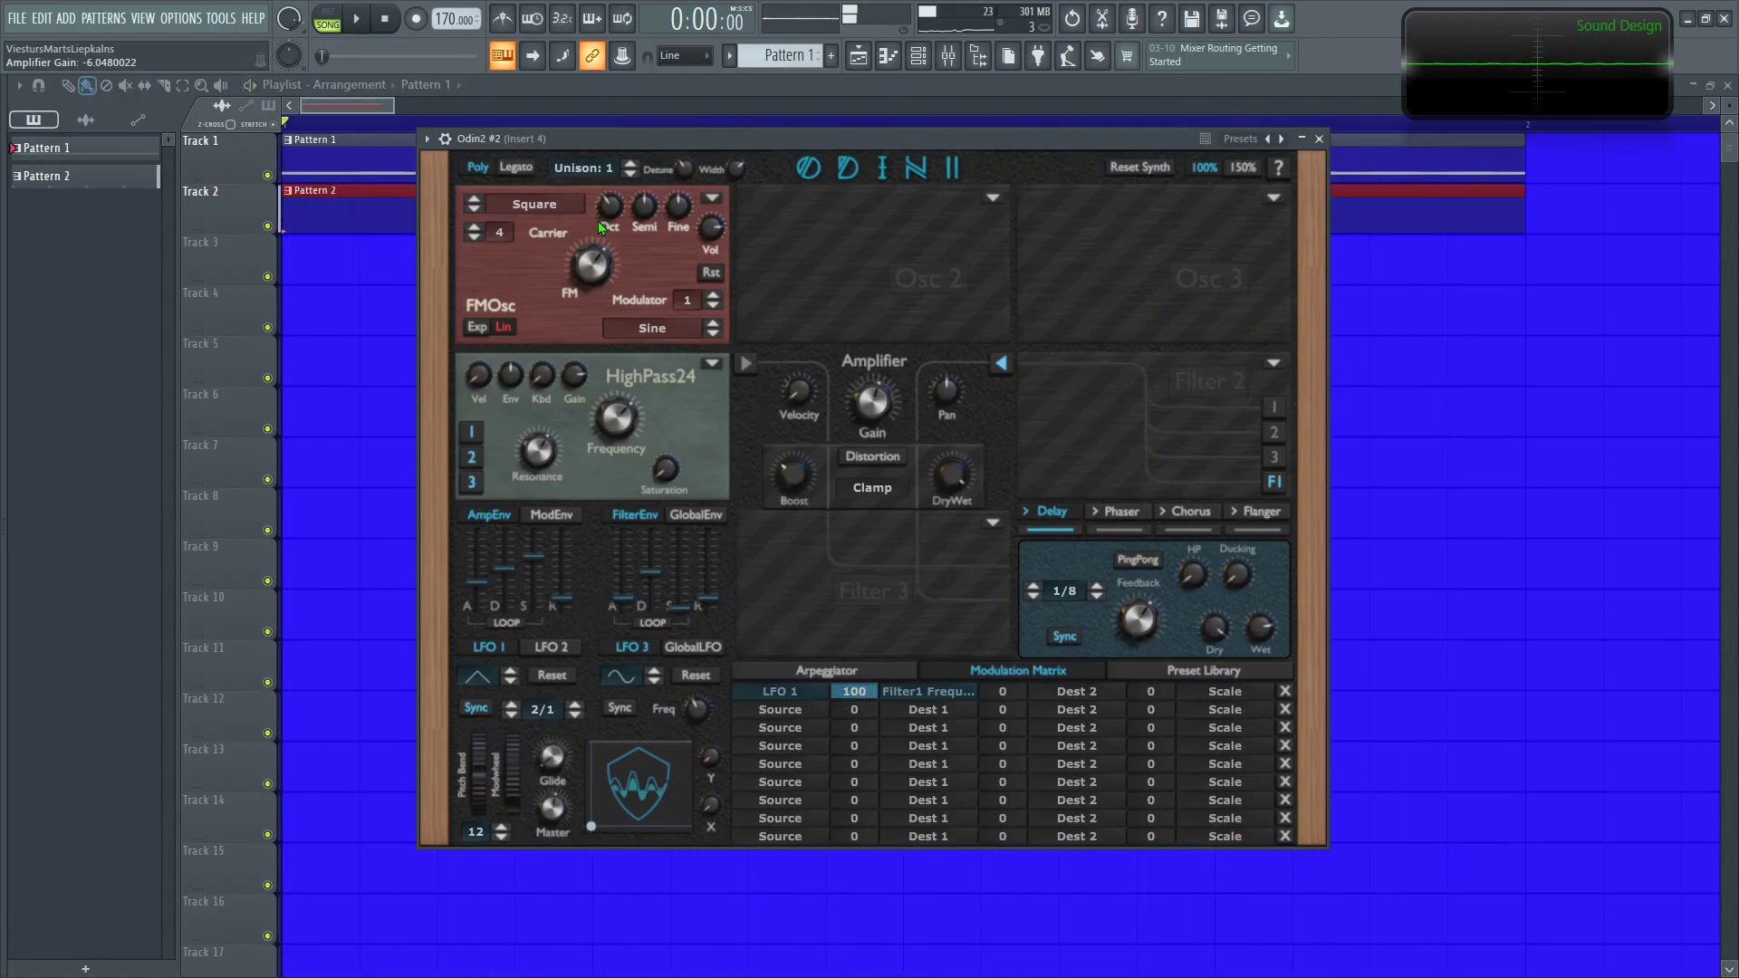
pyautogui.press('z')
pyautogui.moveTo(597, 266); pyautogui.dragTo(625, 175)
pyautogui.press('space')
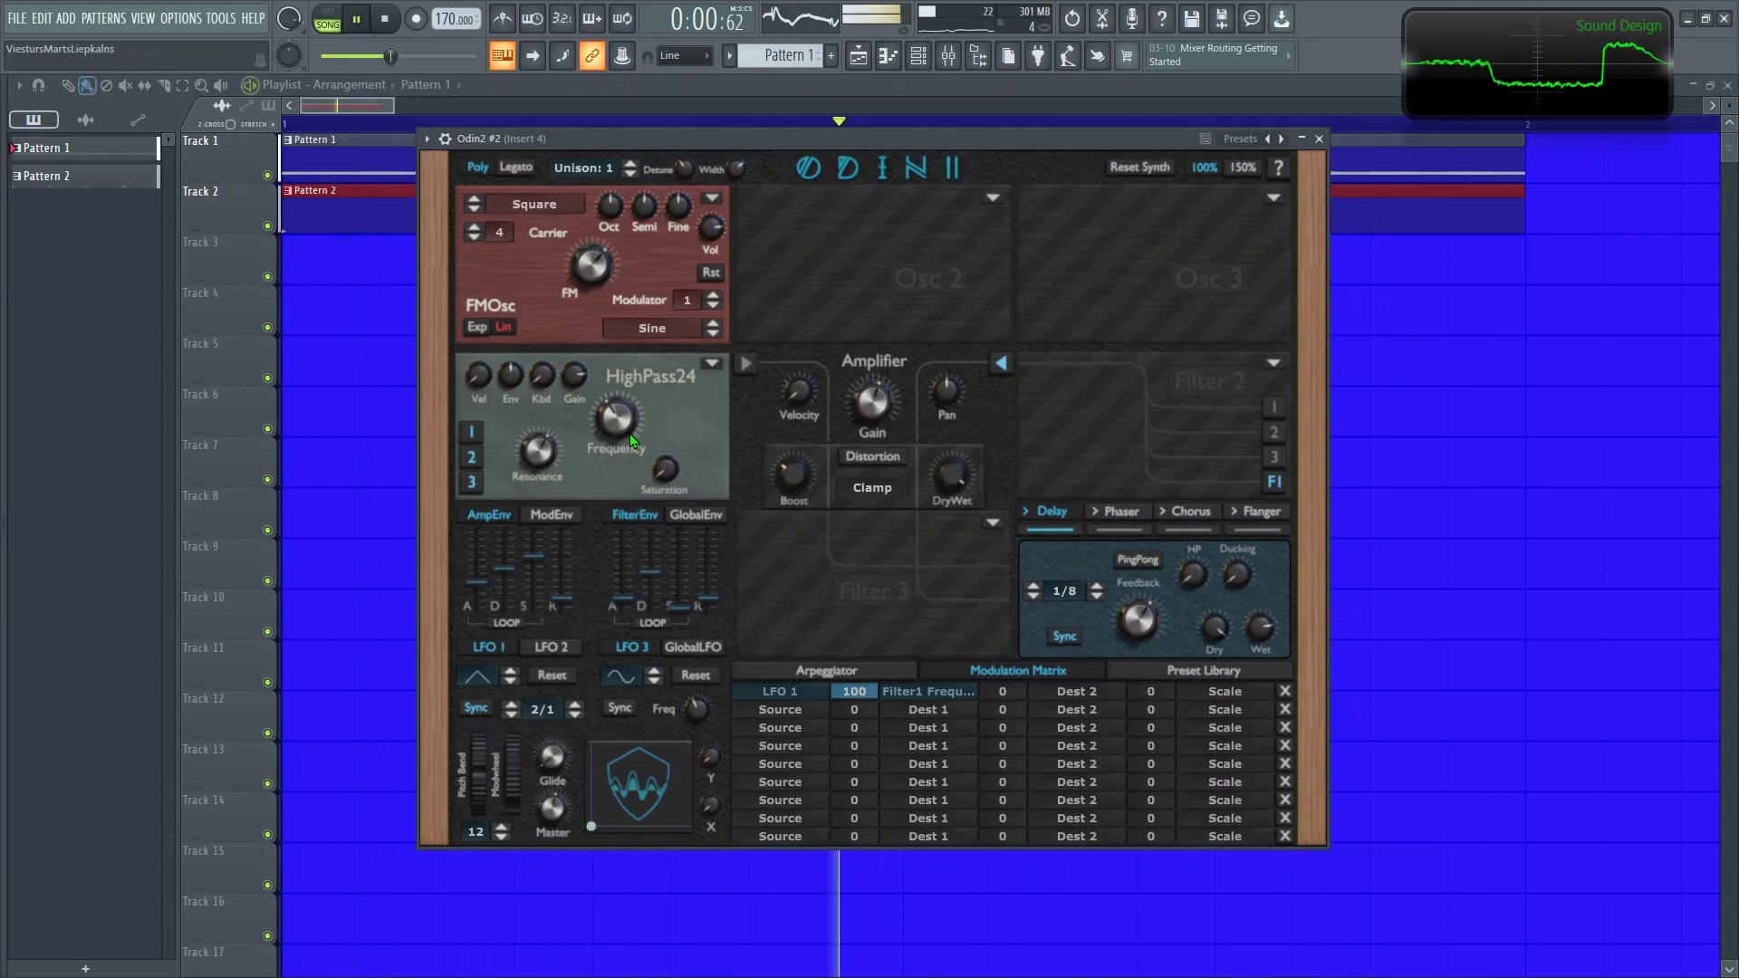
# Step: Lengthen Odin2's filter-envelope attack, lower Filter 2 cutoff, then close the plugin and playlist
pyautogui.click(1318, 139)
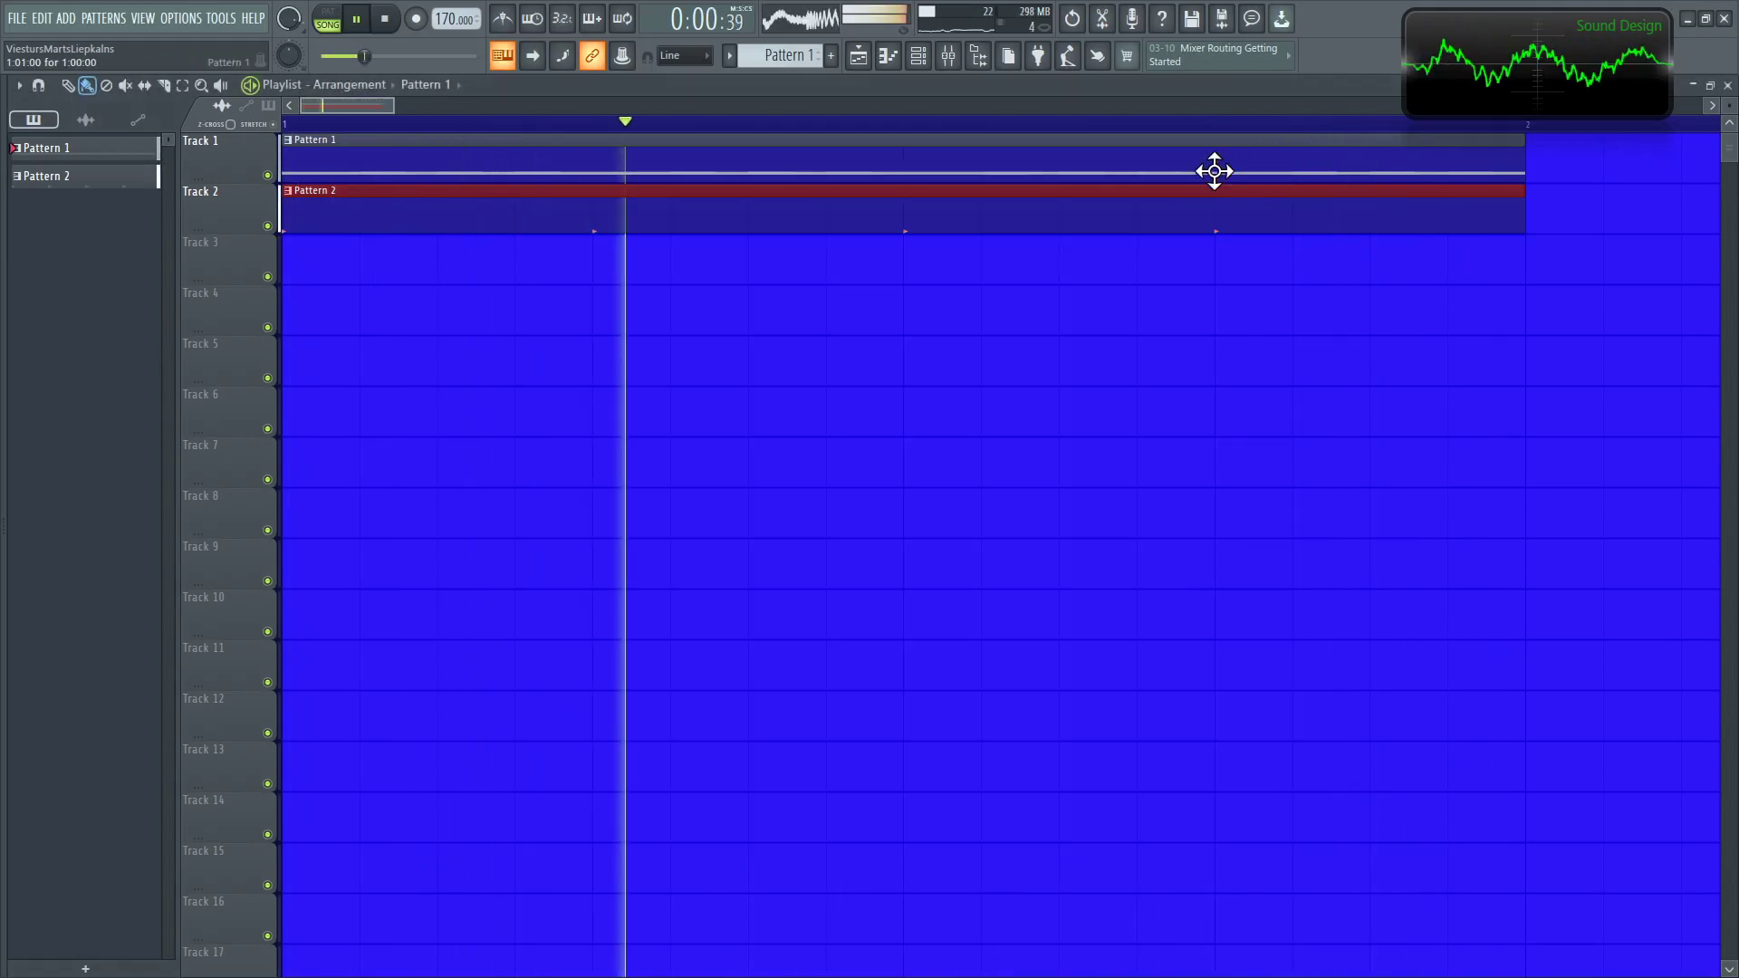
pyautogui.click(917, 55)
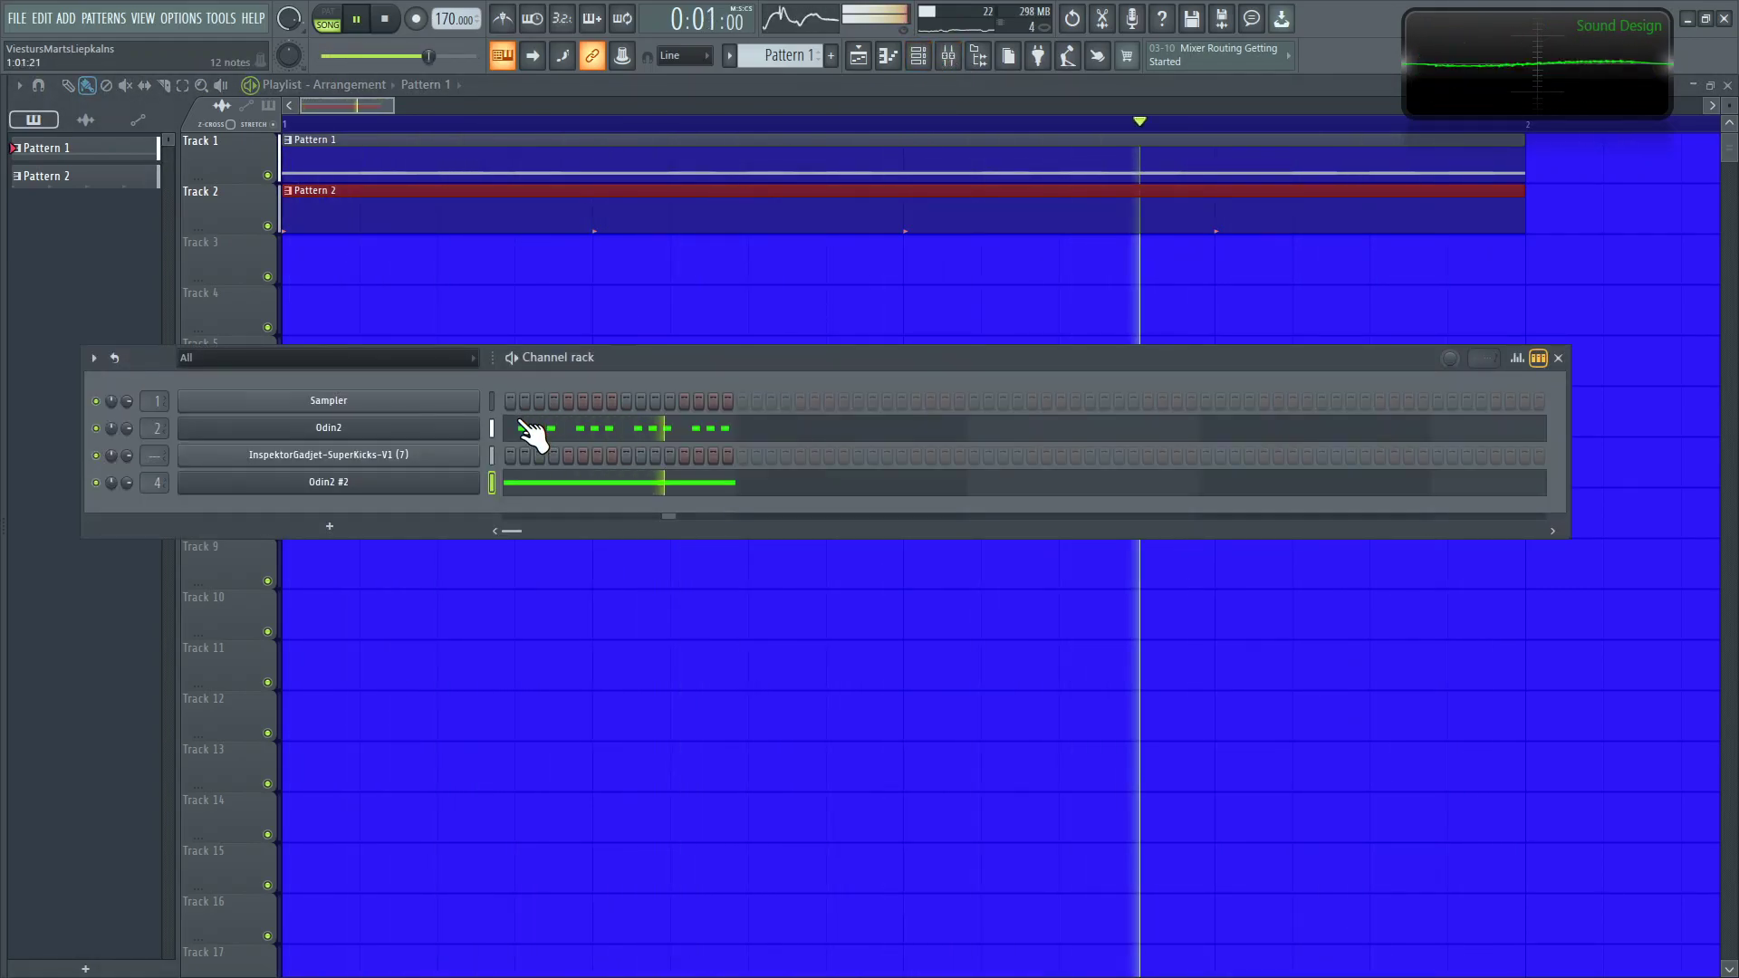
pyautogui.click(466, 427)
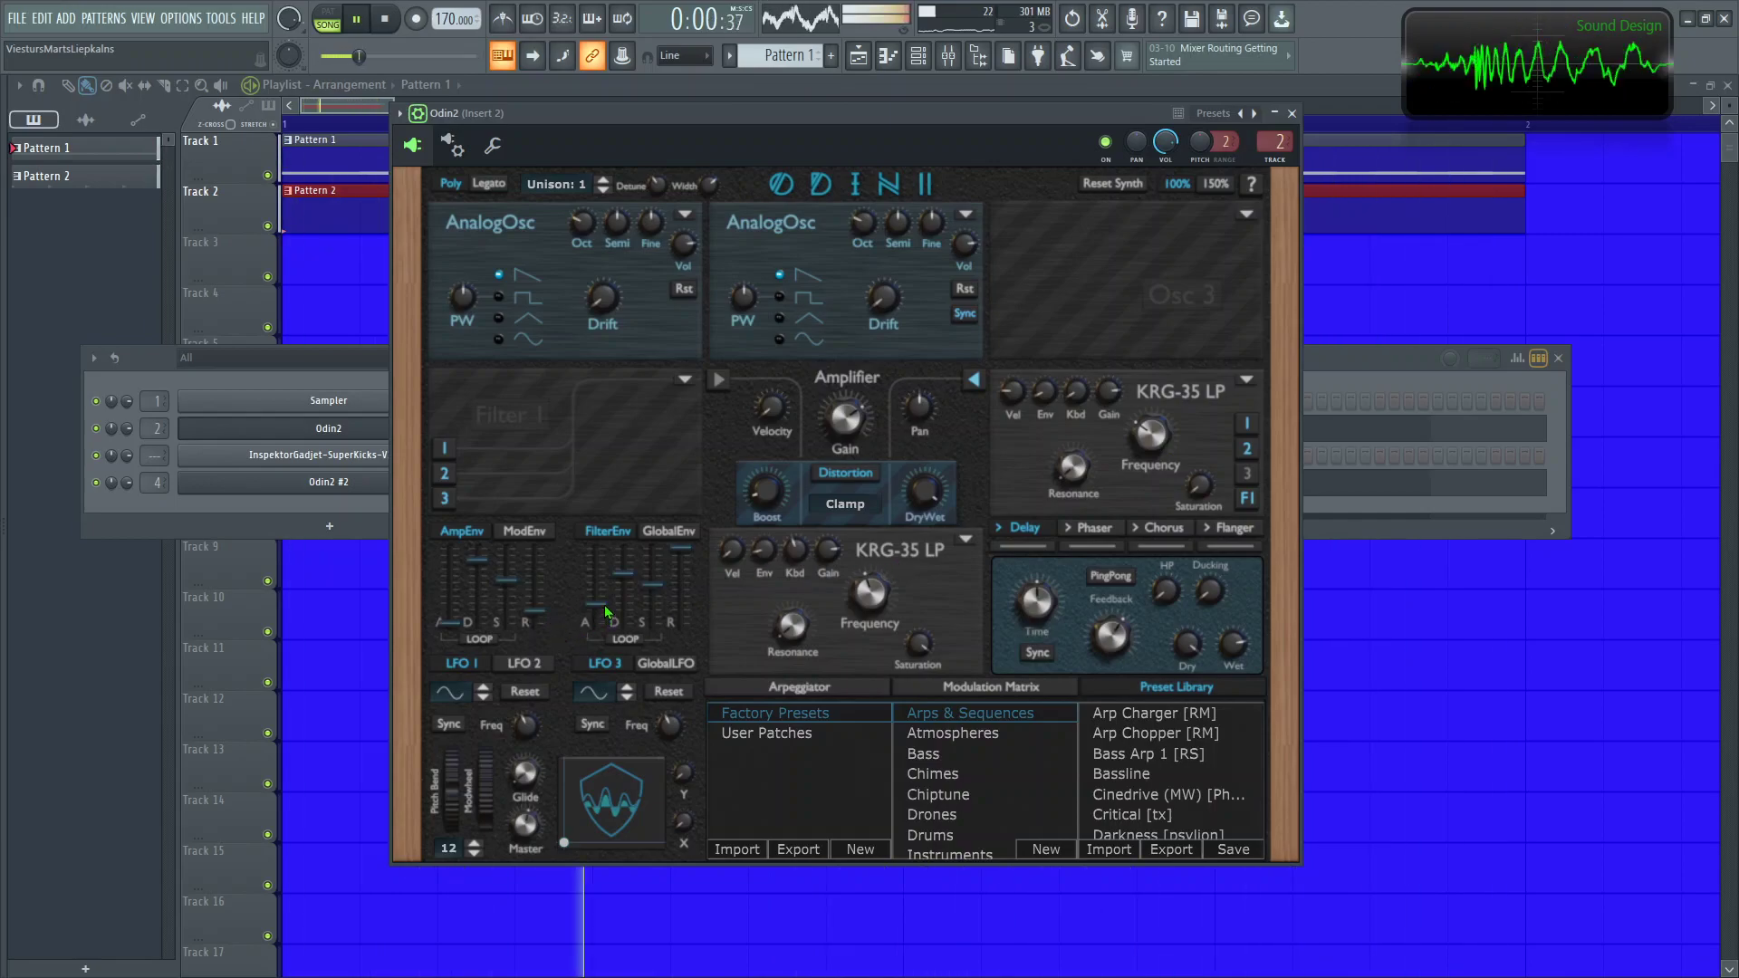
pyautogui.moveTo(605, 605); pyautogui.dragTo(607, 599)
pyautogui.moveTo(1155, 444); pyautogui.dragTo(1155, 450)
pyautogui.scroll(-3, 1156, 457)
pyautogui.moveTo(614, 603)
pyautogui.mouseDown()
pyautogui.moveTo(625, 573)
pyautogui.moveTo(604, 603)
pyautogui.mouseUp()
pyautogui.click(1292, 114)
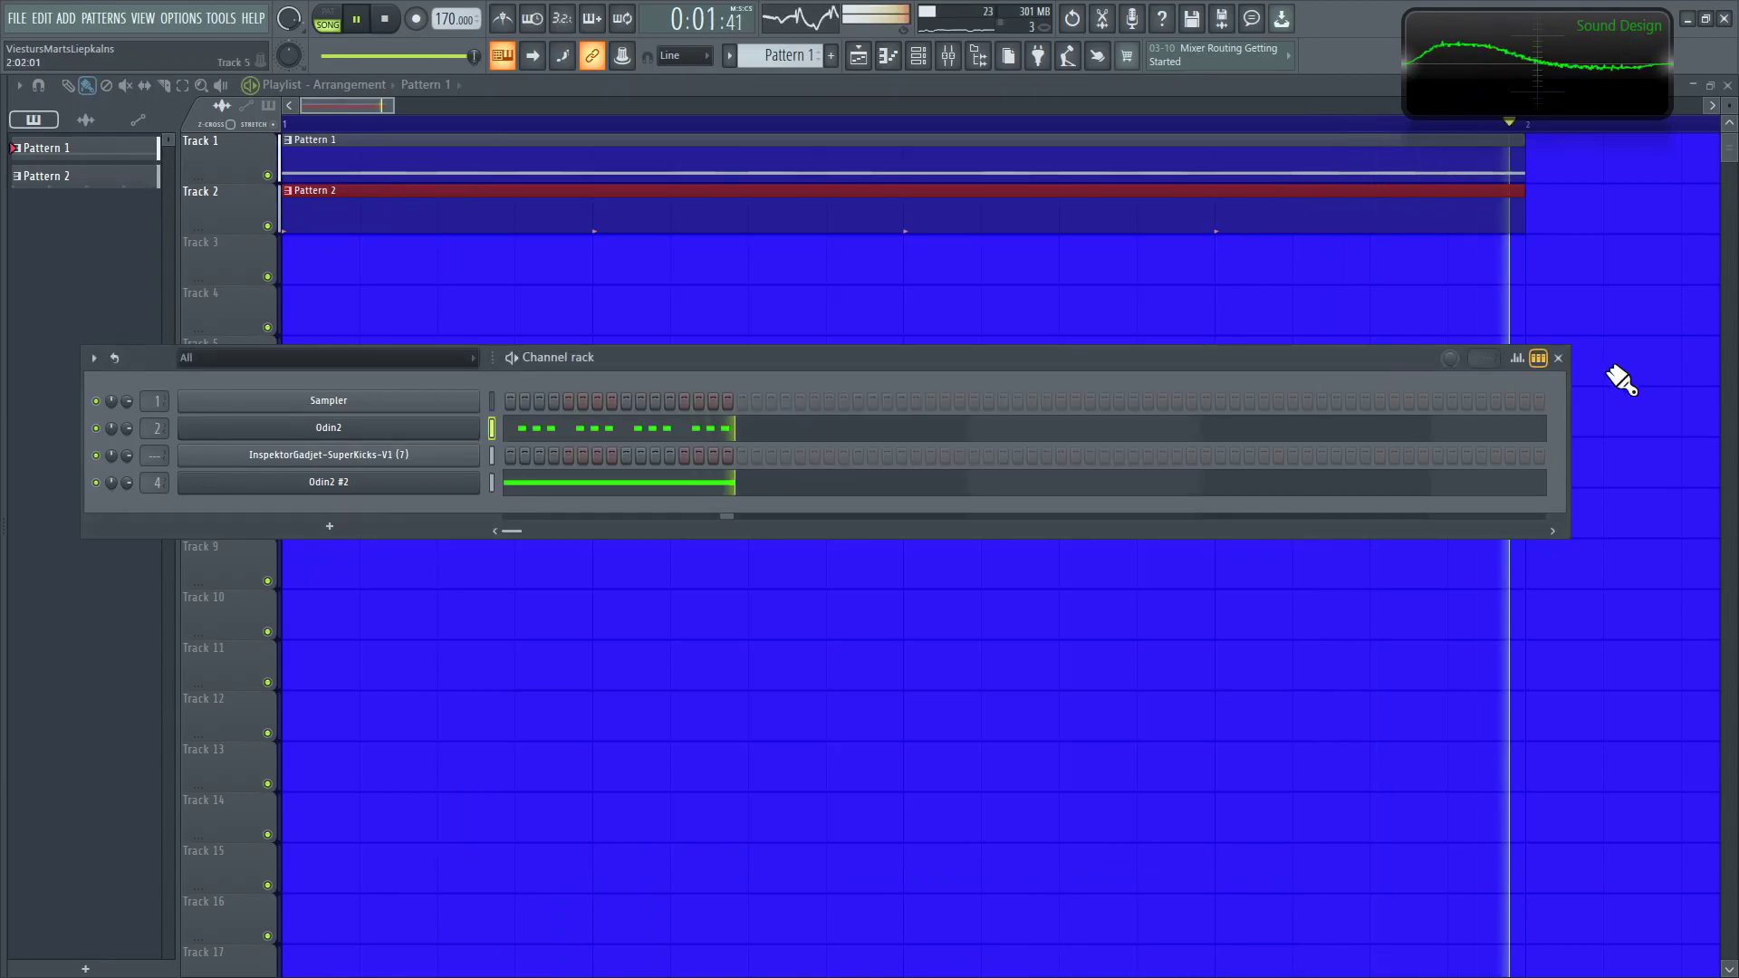
pyautogui.click(1728, 85)
pyautogui.press('space')
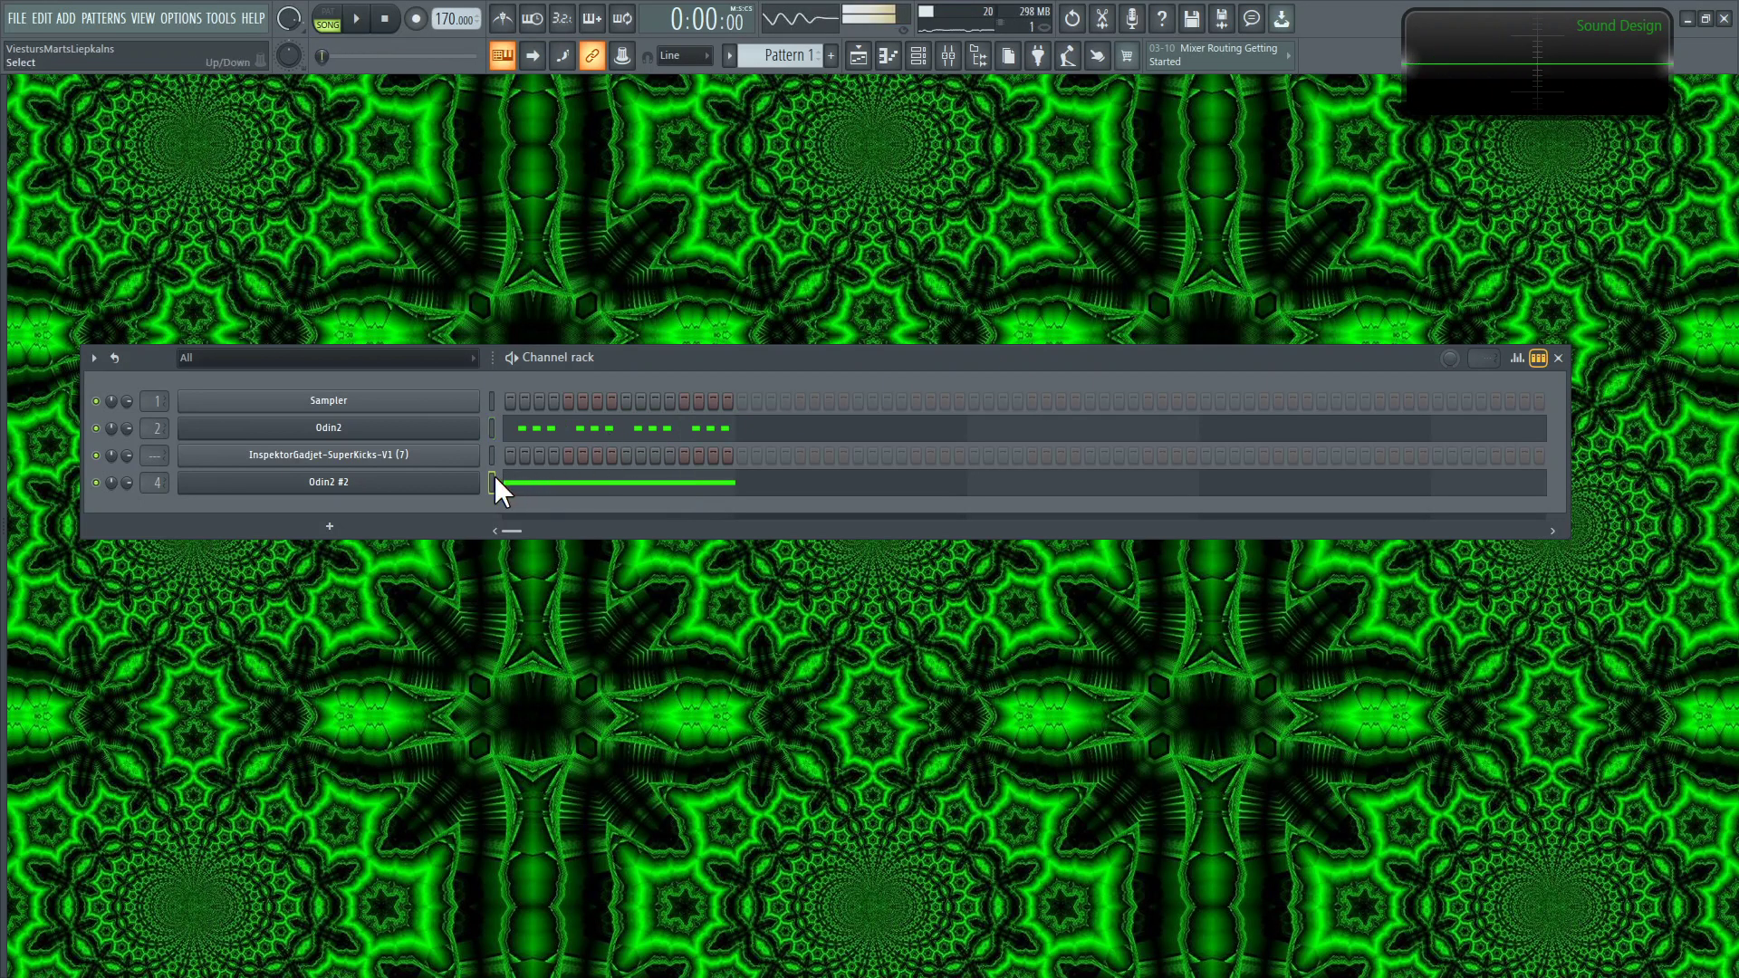
# Step: Set Filter1 frequency to about 596 Hz and the phaser rate to 0.682 Hz
pyautogui.click(433, 491)
pyautogui.moveTo(637, 411)
pyautogui.mouseDown()
pyautogui.moveTo(643, 383)
pyautogui.moveTo(638, 405)
pyautogui.mouseUp()
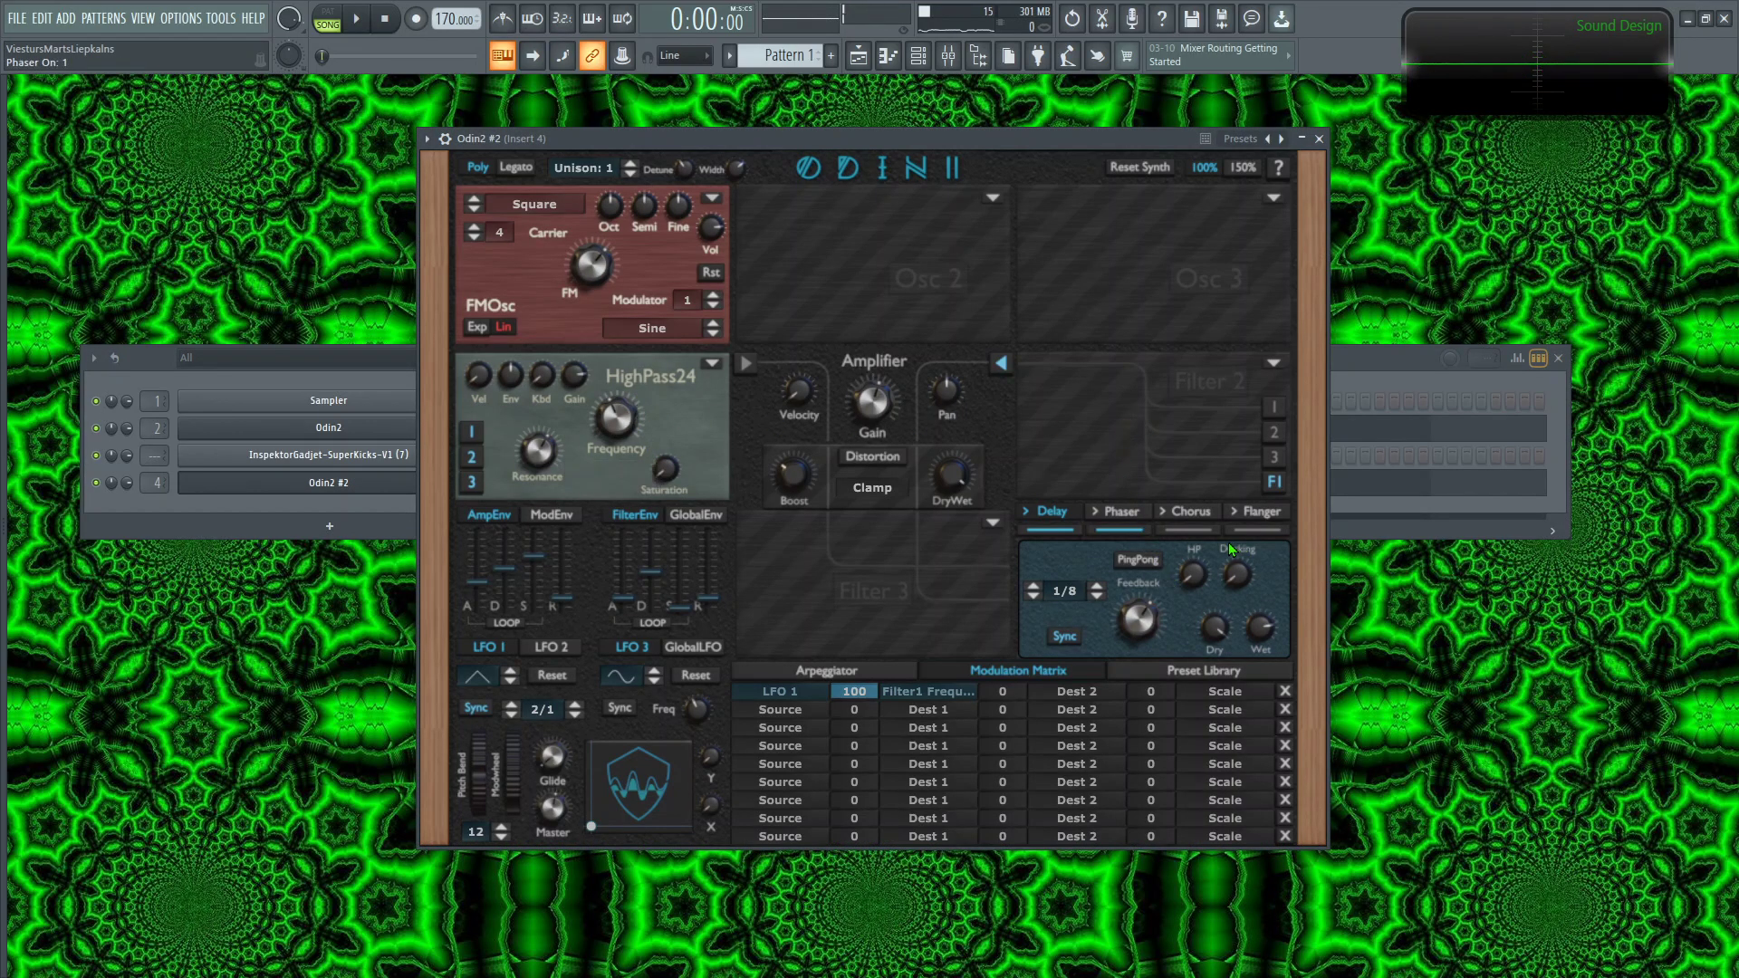
pyautogui.click(1122, 513)
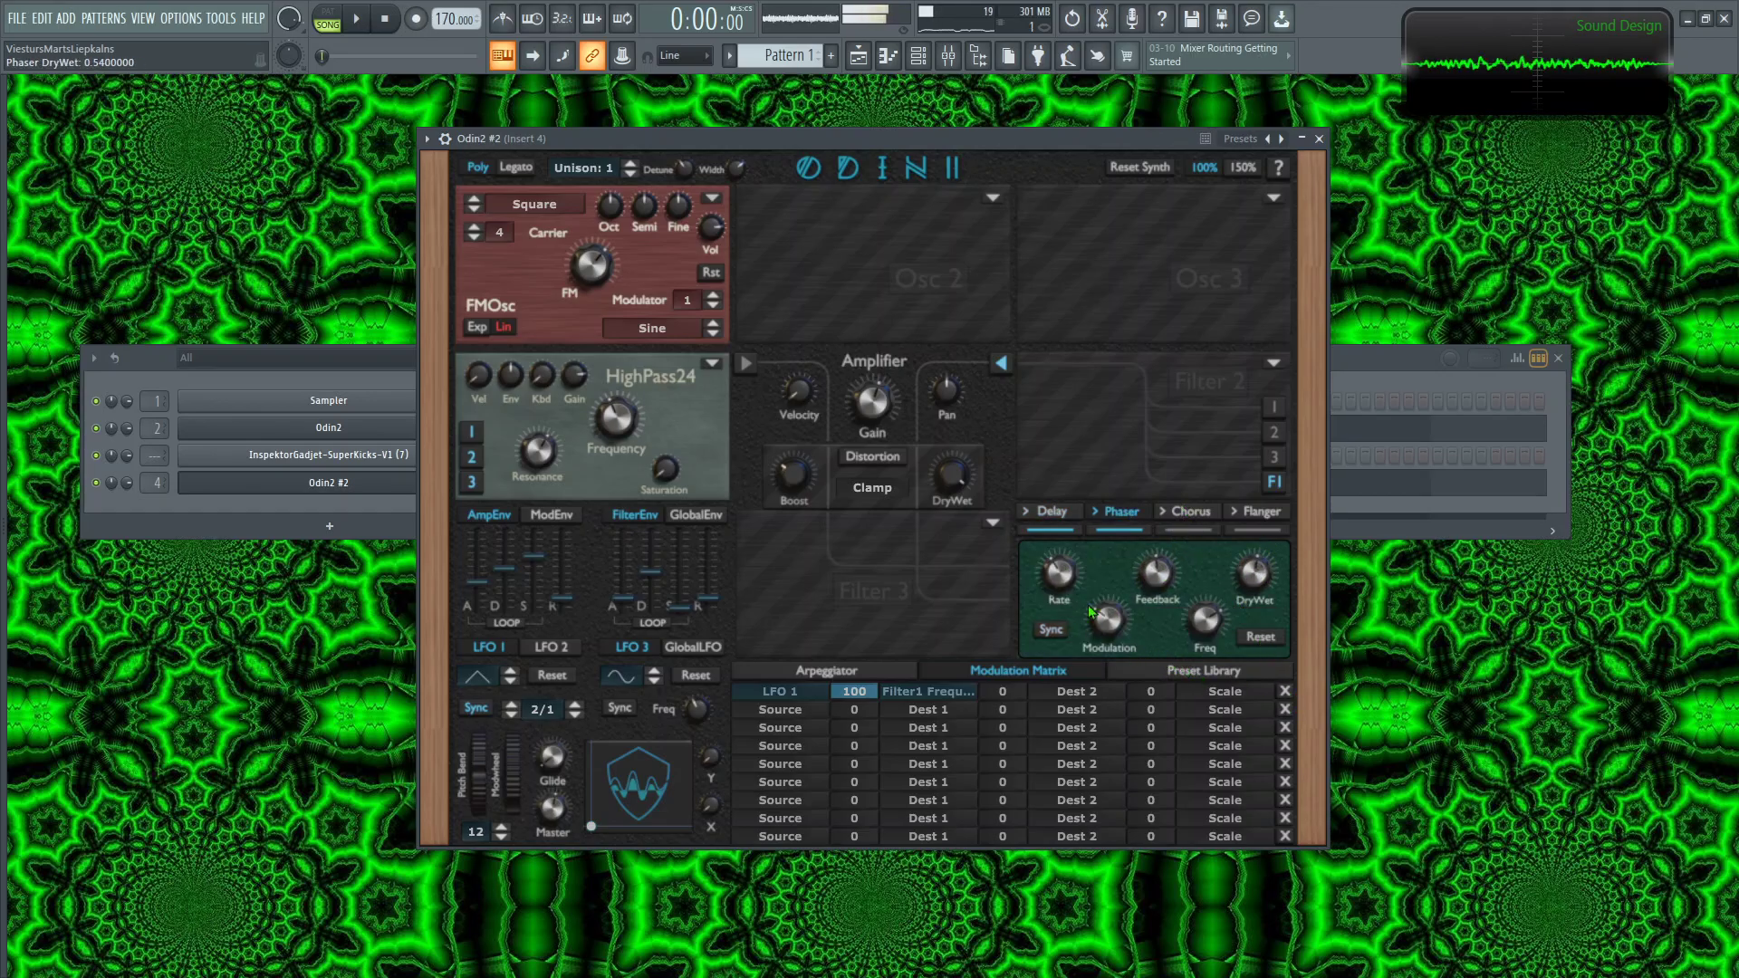
pyautogui.moveTo(1075, 596); pyautogui.dragTo(1083, 546)
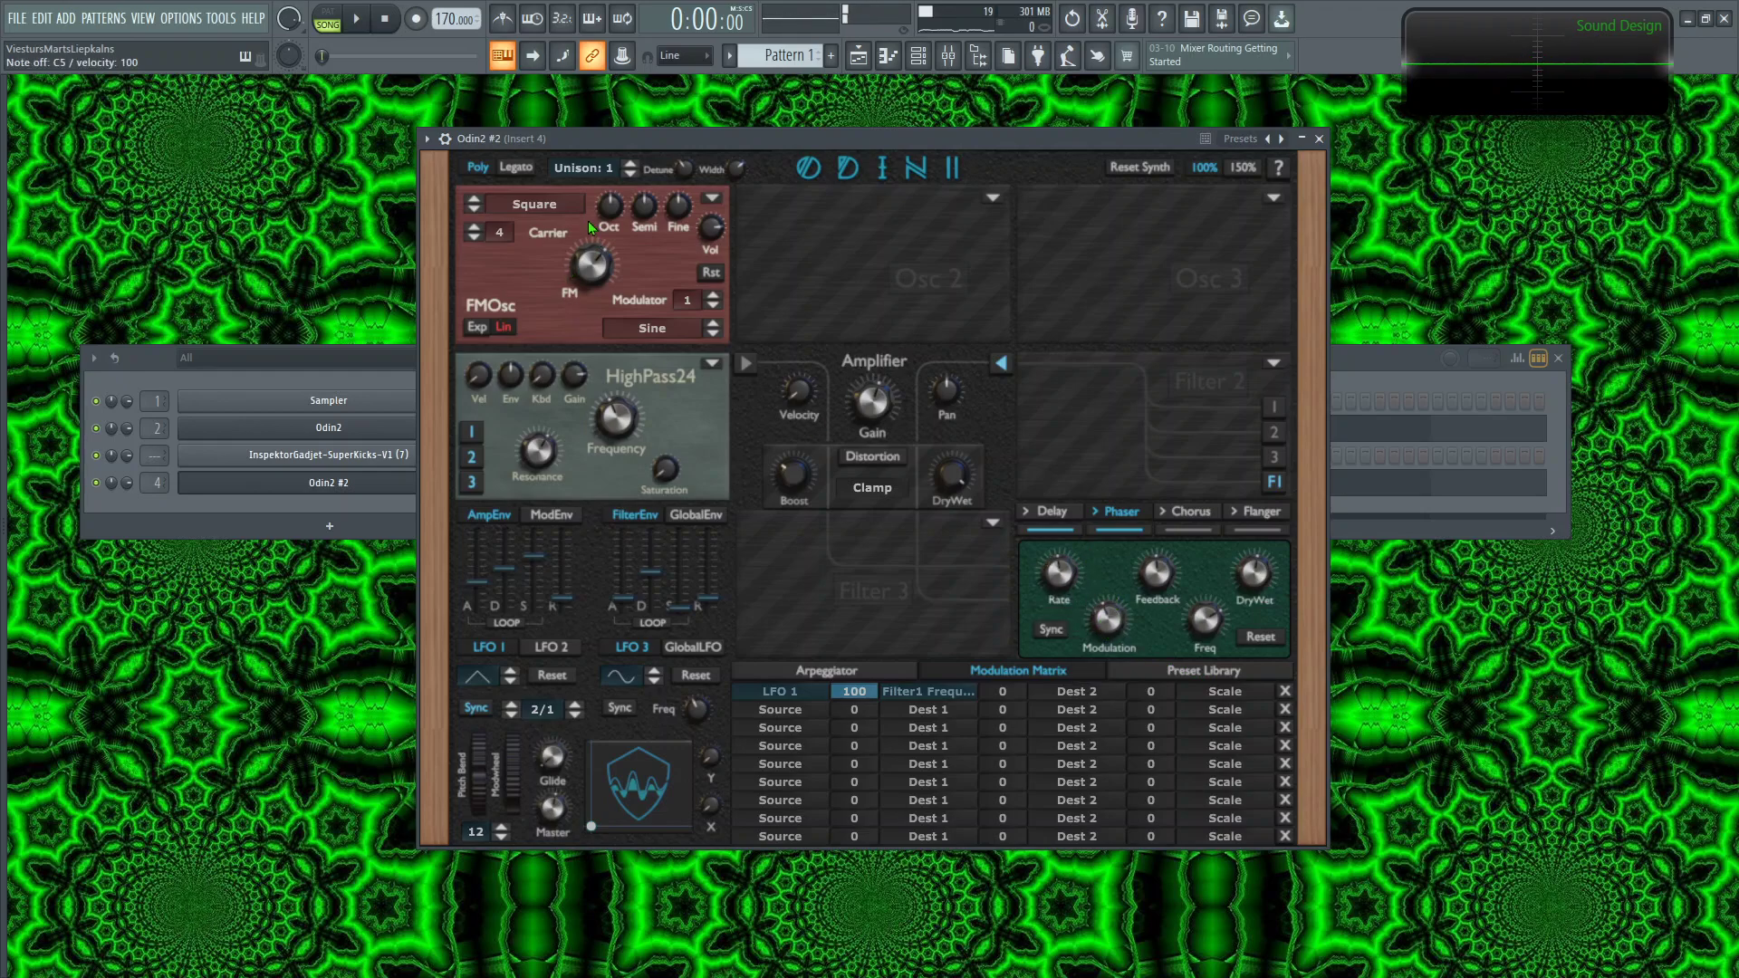
# Step: Make both the FM carrier and FM modulator triangle waves
pyautogui.click(478, 204)
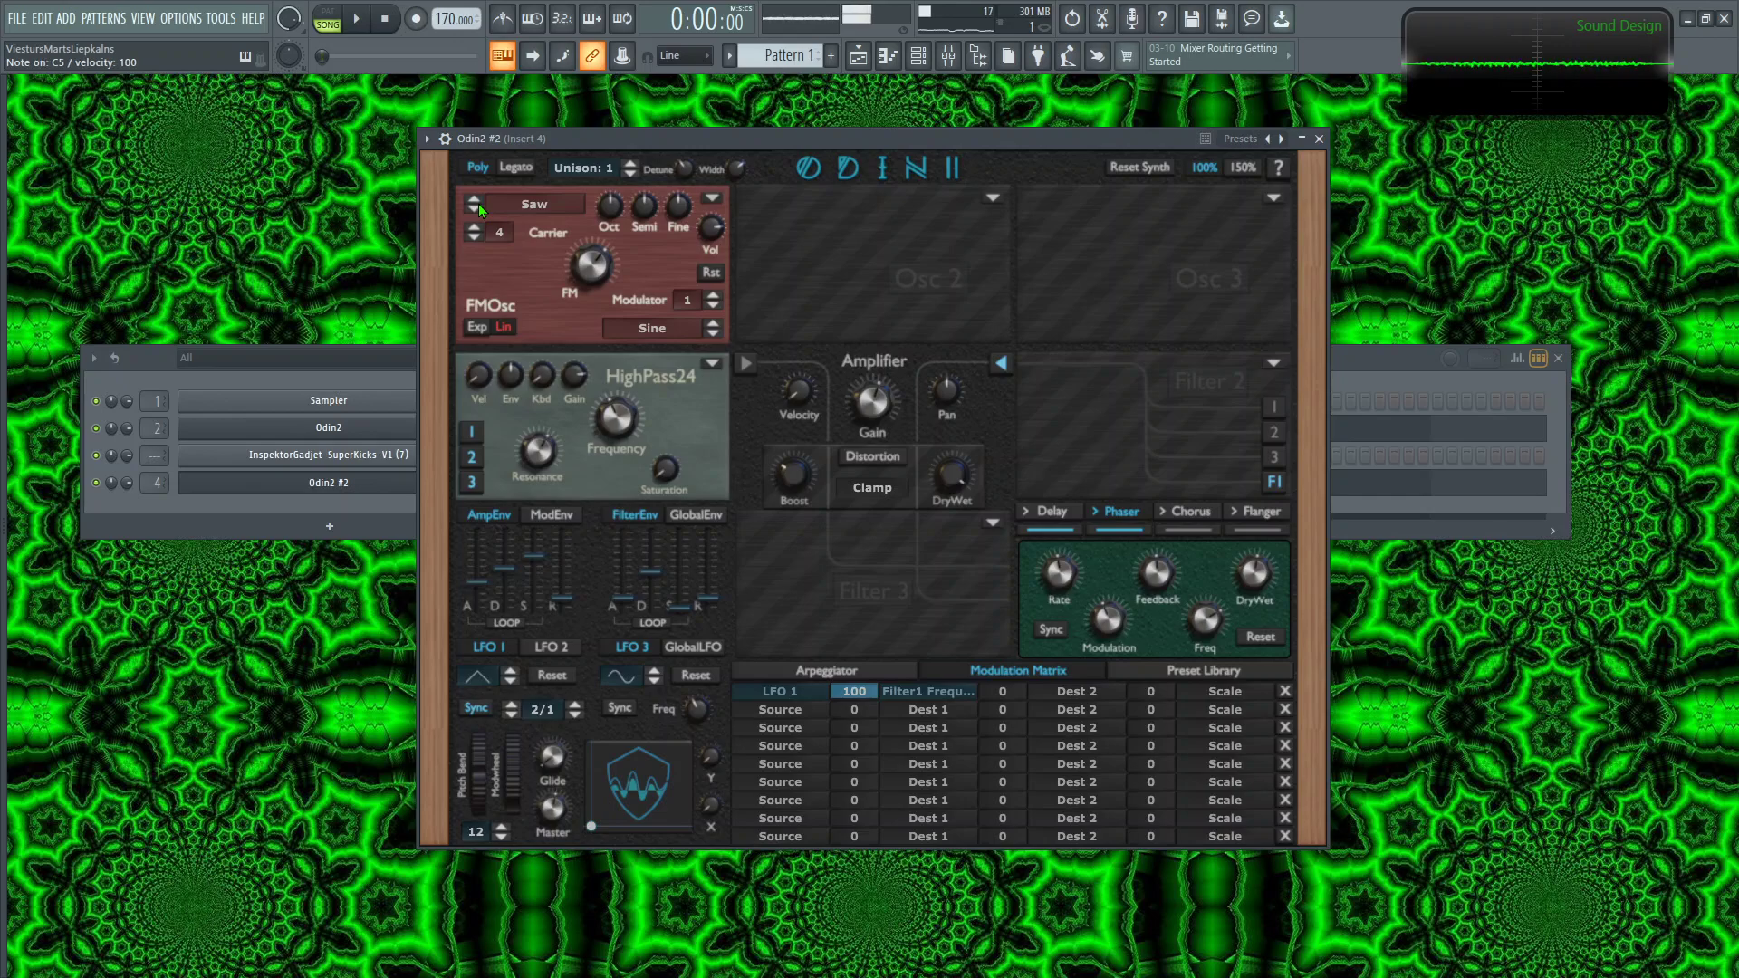
pyautogui.click(475, 209)
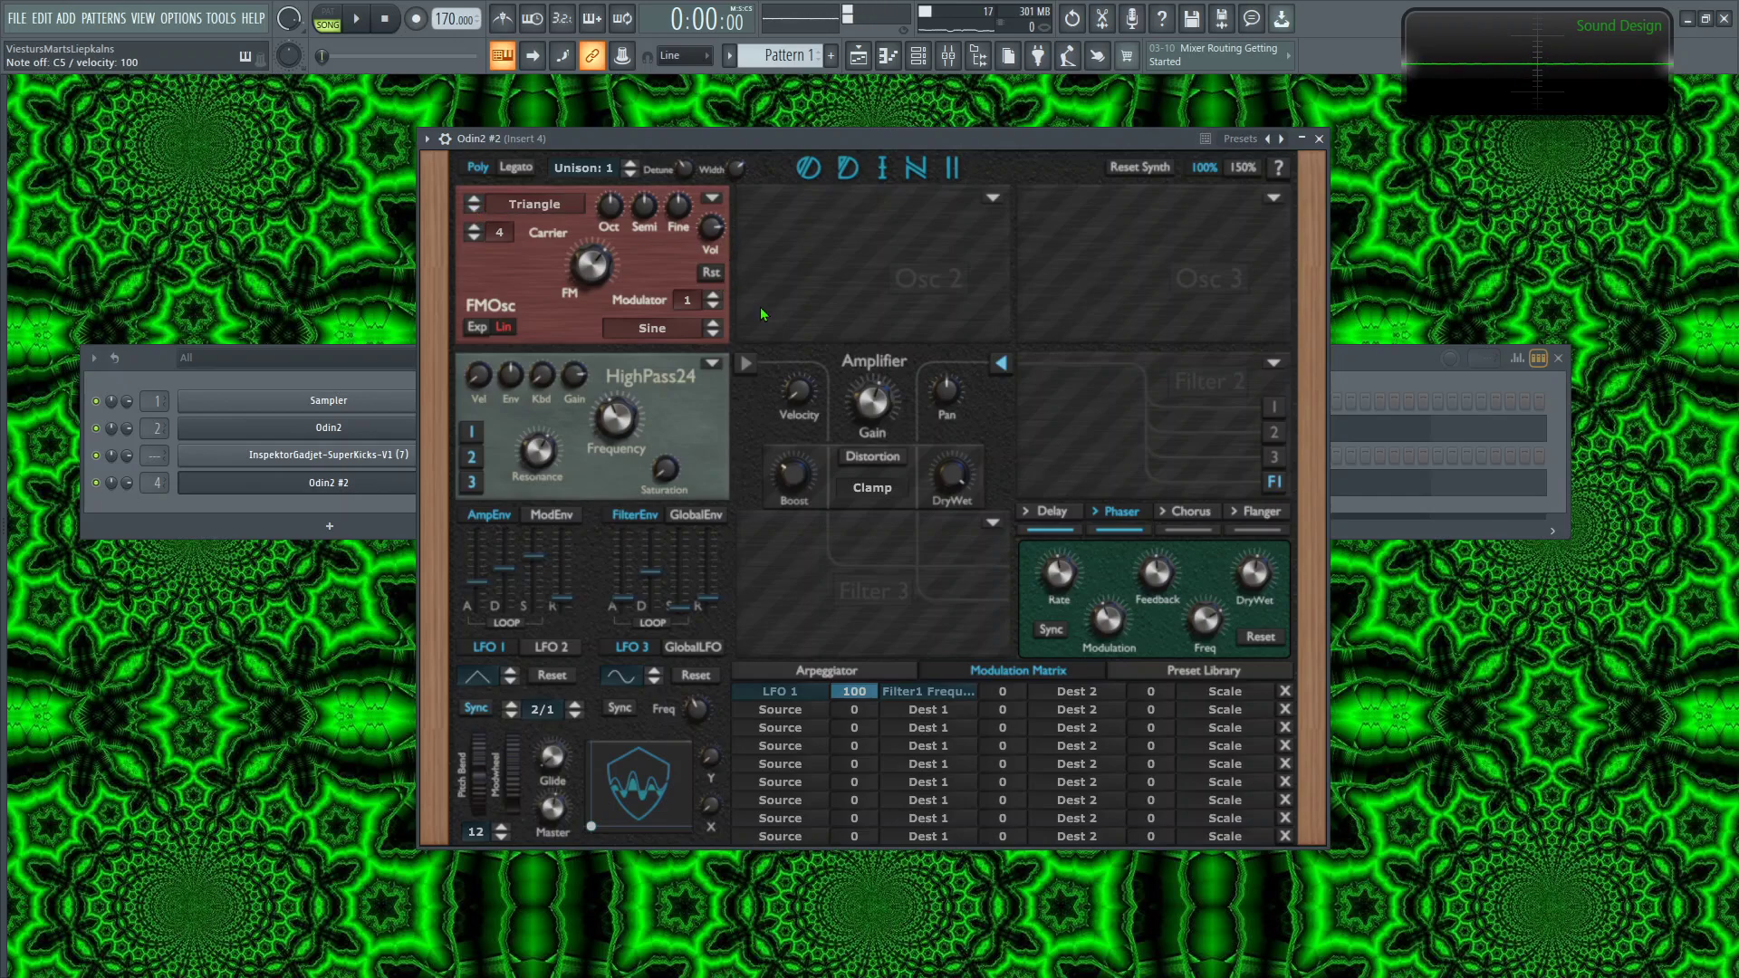
pyautogui.click(714, 334)
pyautogui.click(713, 331)
pyautogui.click(714, 333)
pyautogui.click(711, 337)
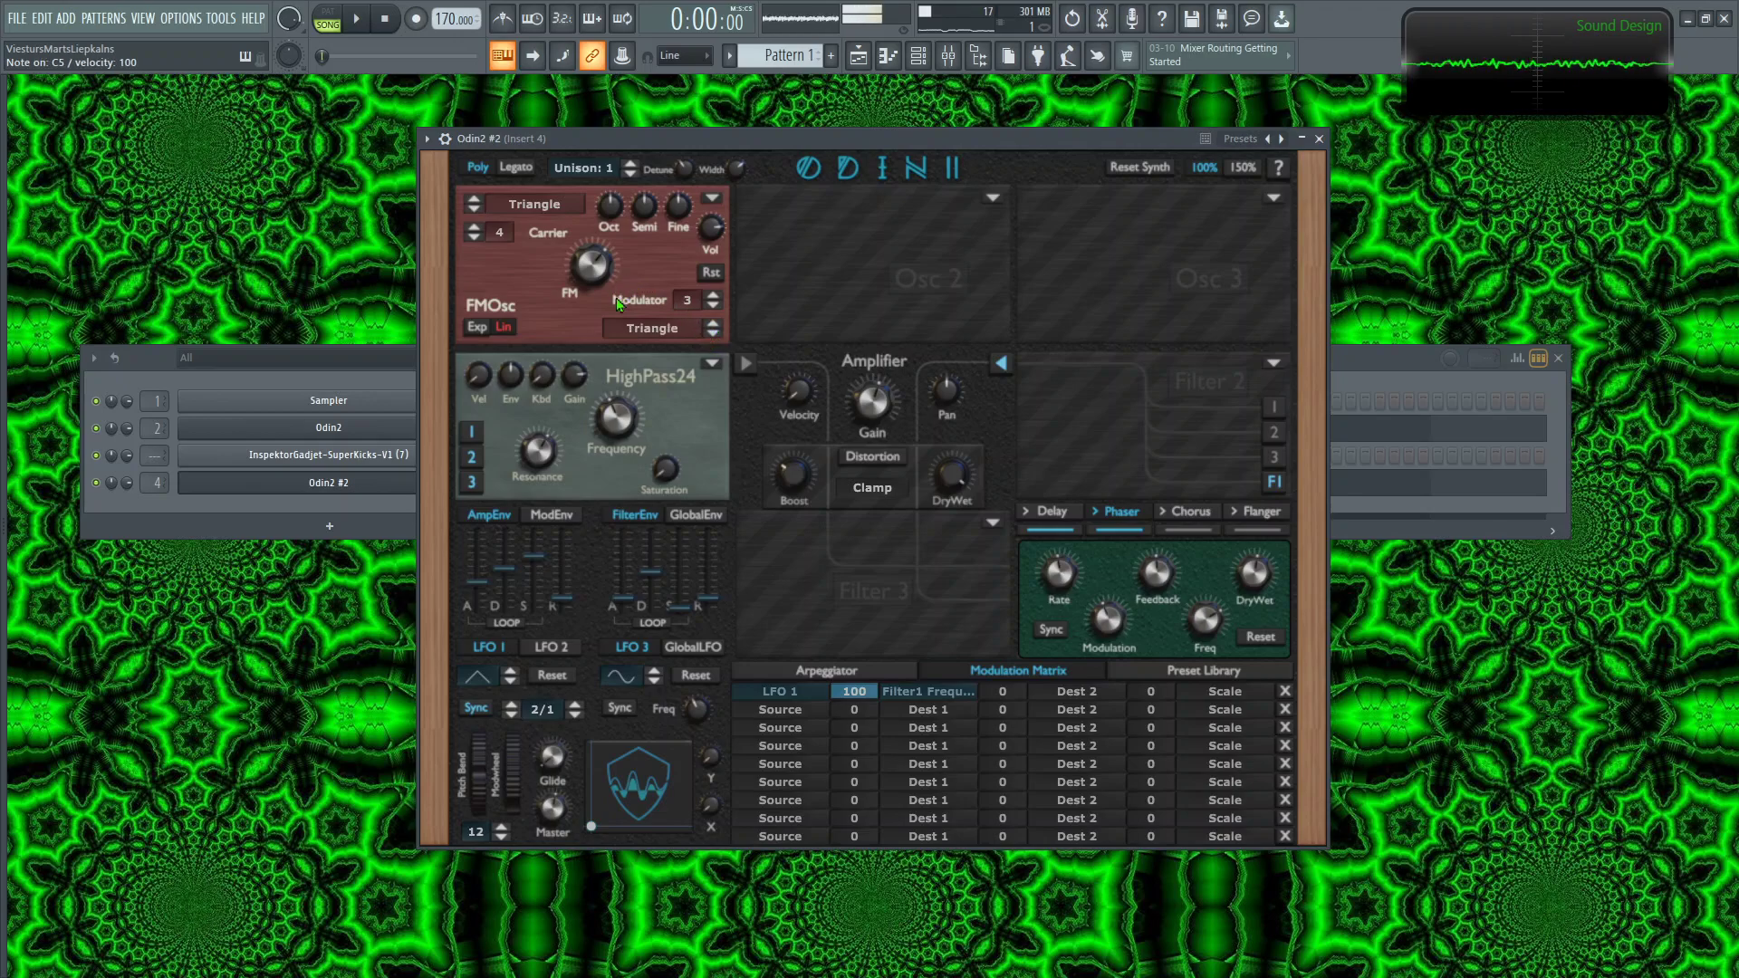
# Step: Set amplifier gain to about 1.51 and the high-pass cutoff to about 7568 Hz
pyautogui.moveTo(618, 419); pyautogui.dragTo(647, 306)
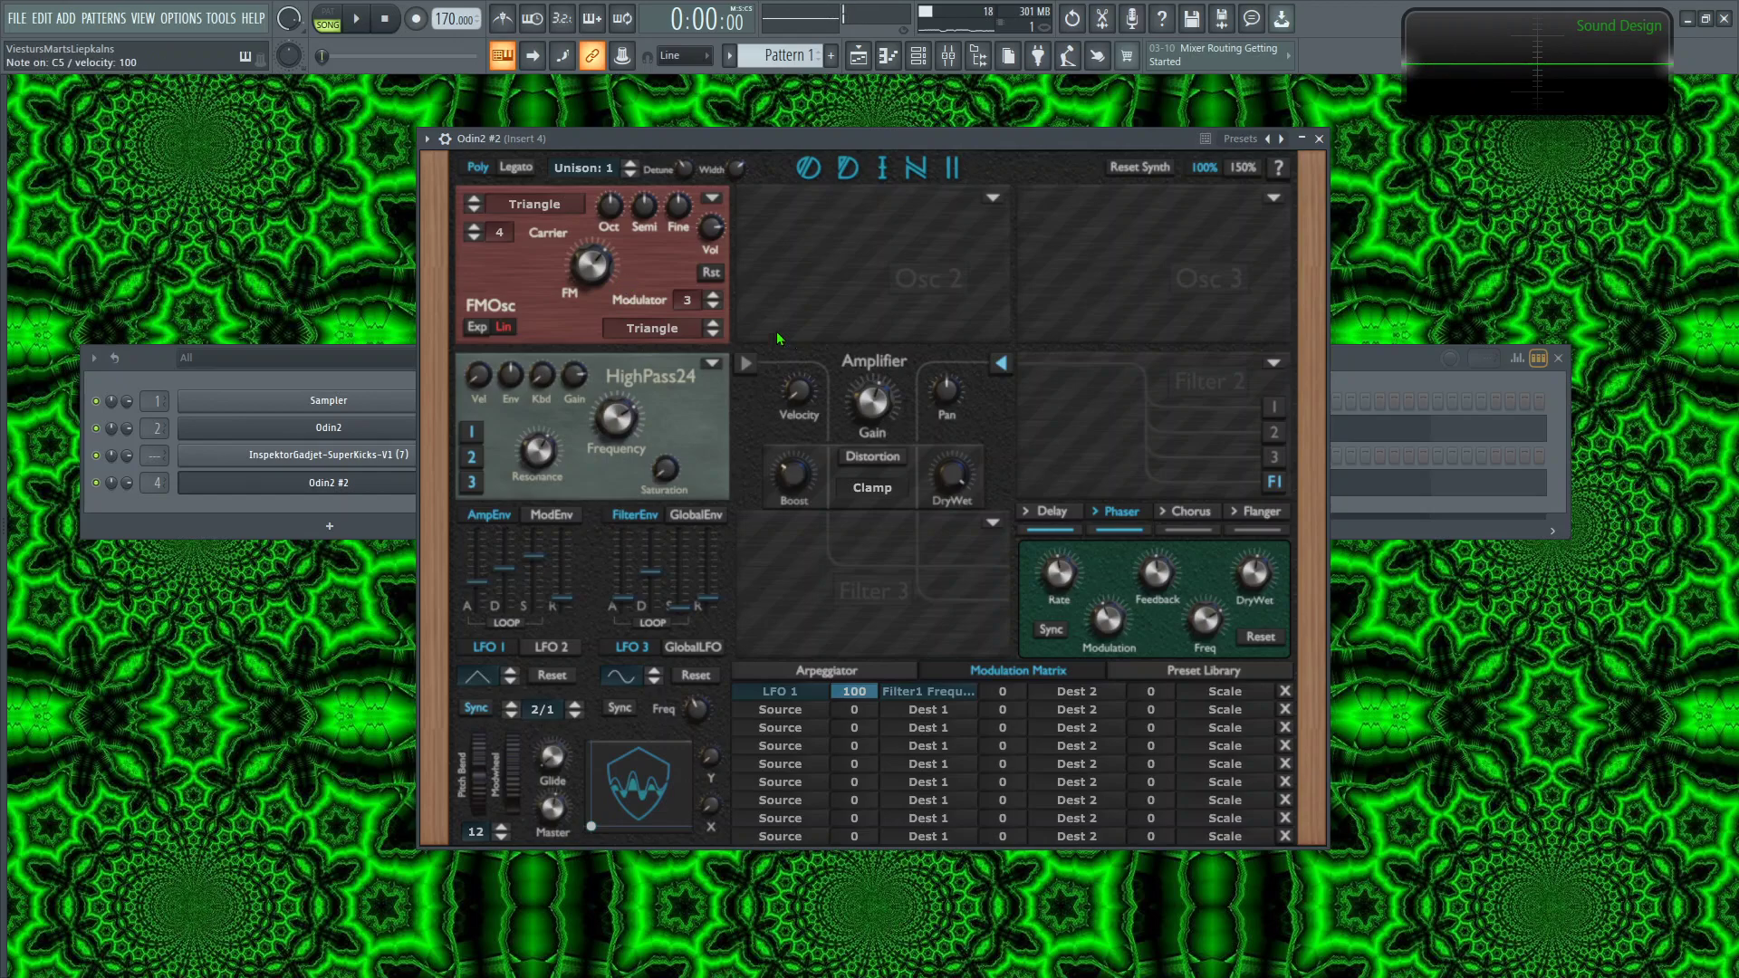
pyautogui.moveTo(865, 399); pyautogui.dragTo(860, 353)
pyautogui.moveTo(602, 277); pyautogui.dragTo(602, 276)
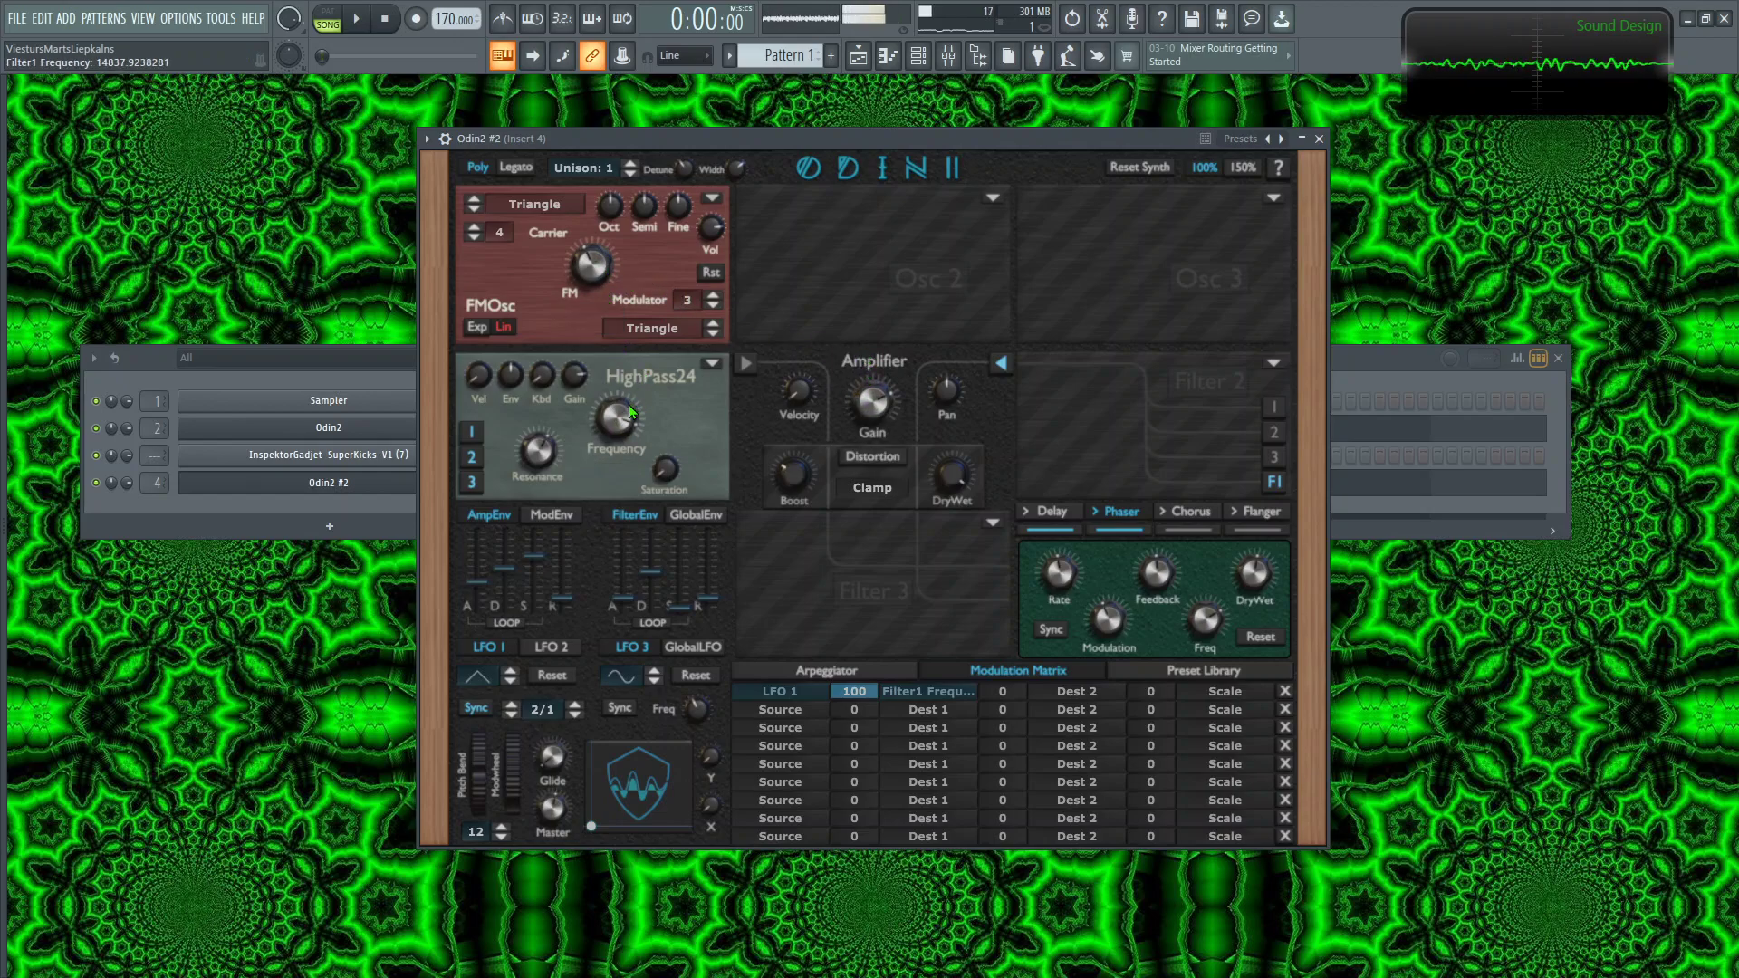
pyautogui.moveTo(631, 415); pyautogui.dragTo(632, 453)
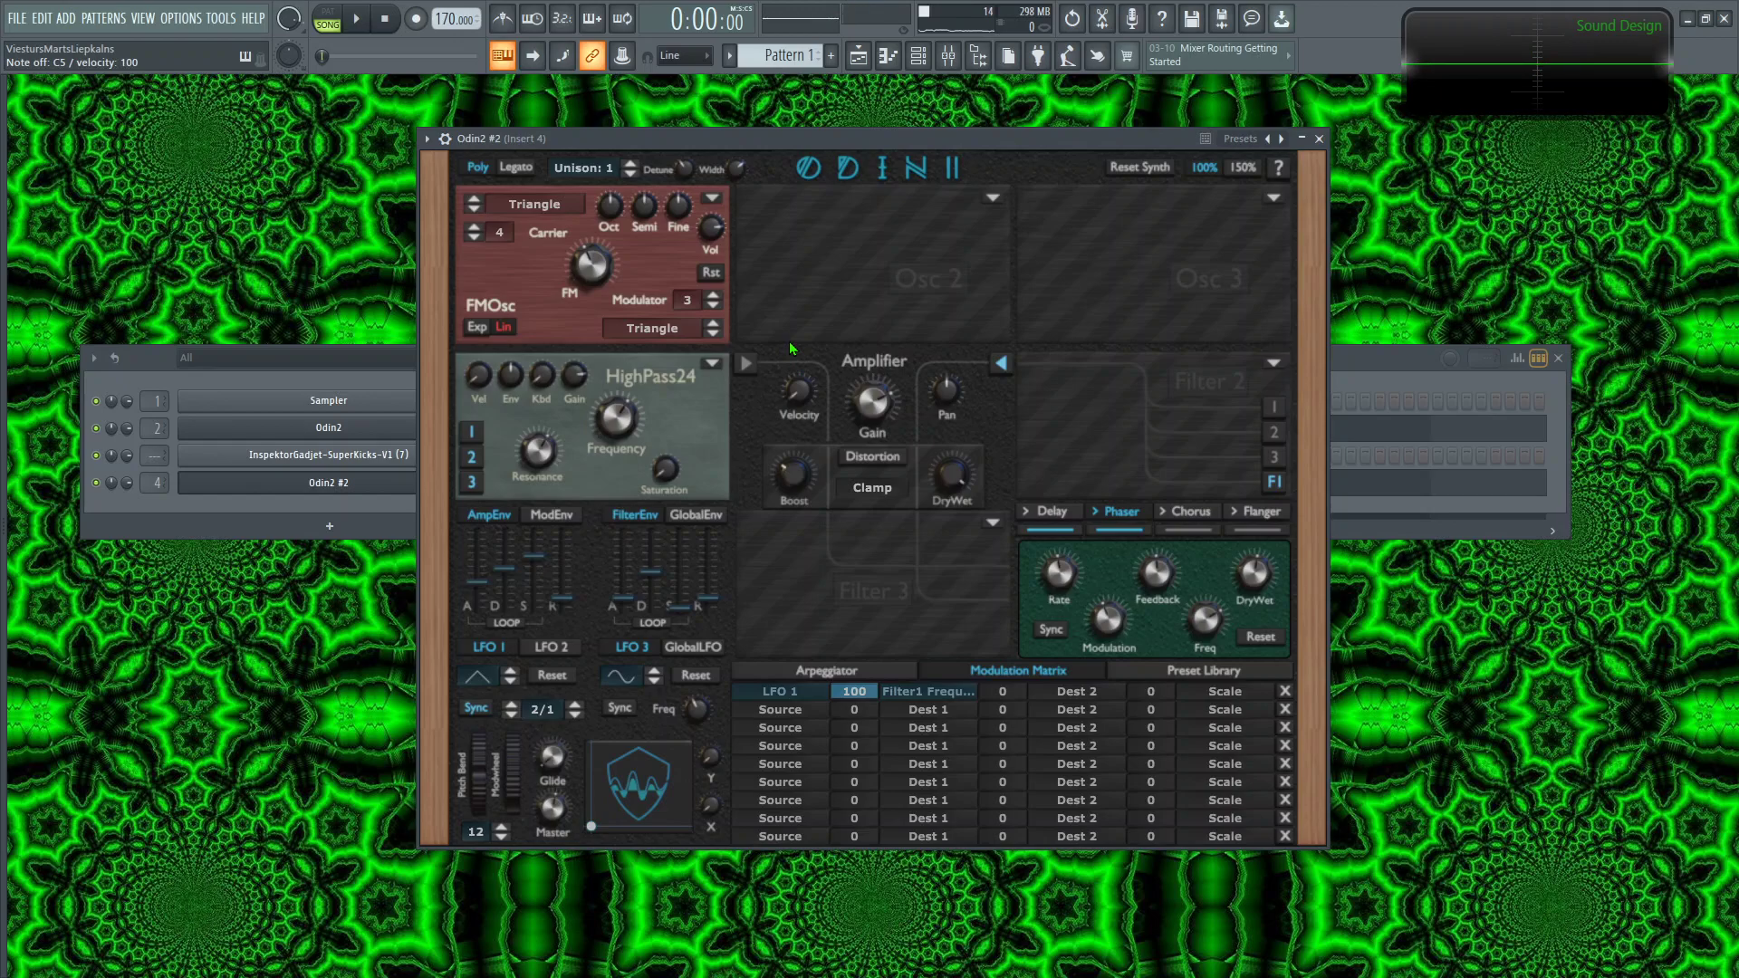
# Step: Close Odin2 #2, load a new Odin2 instance and bring its window into view
pyautogui.click(1321, 138)
pyautogui.click(329, 525)
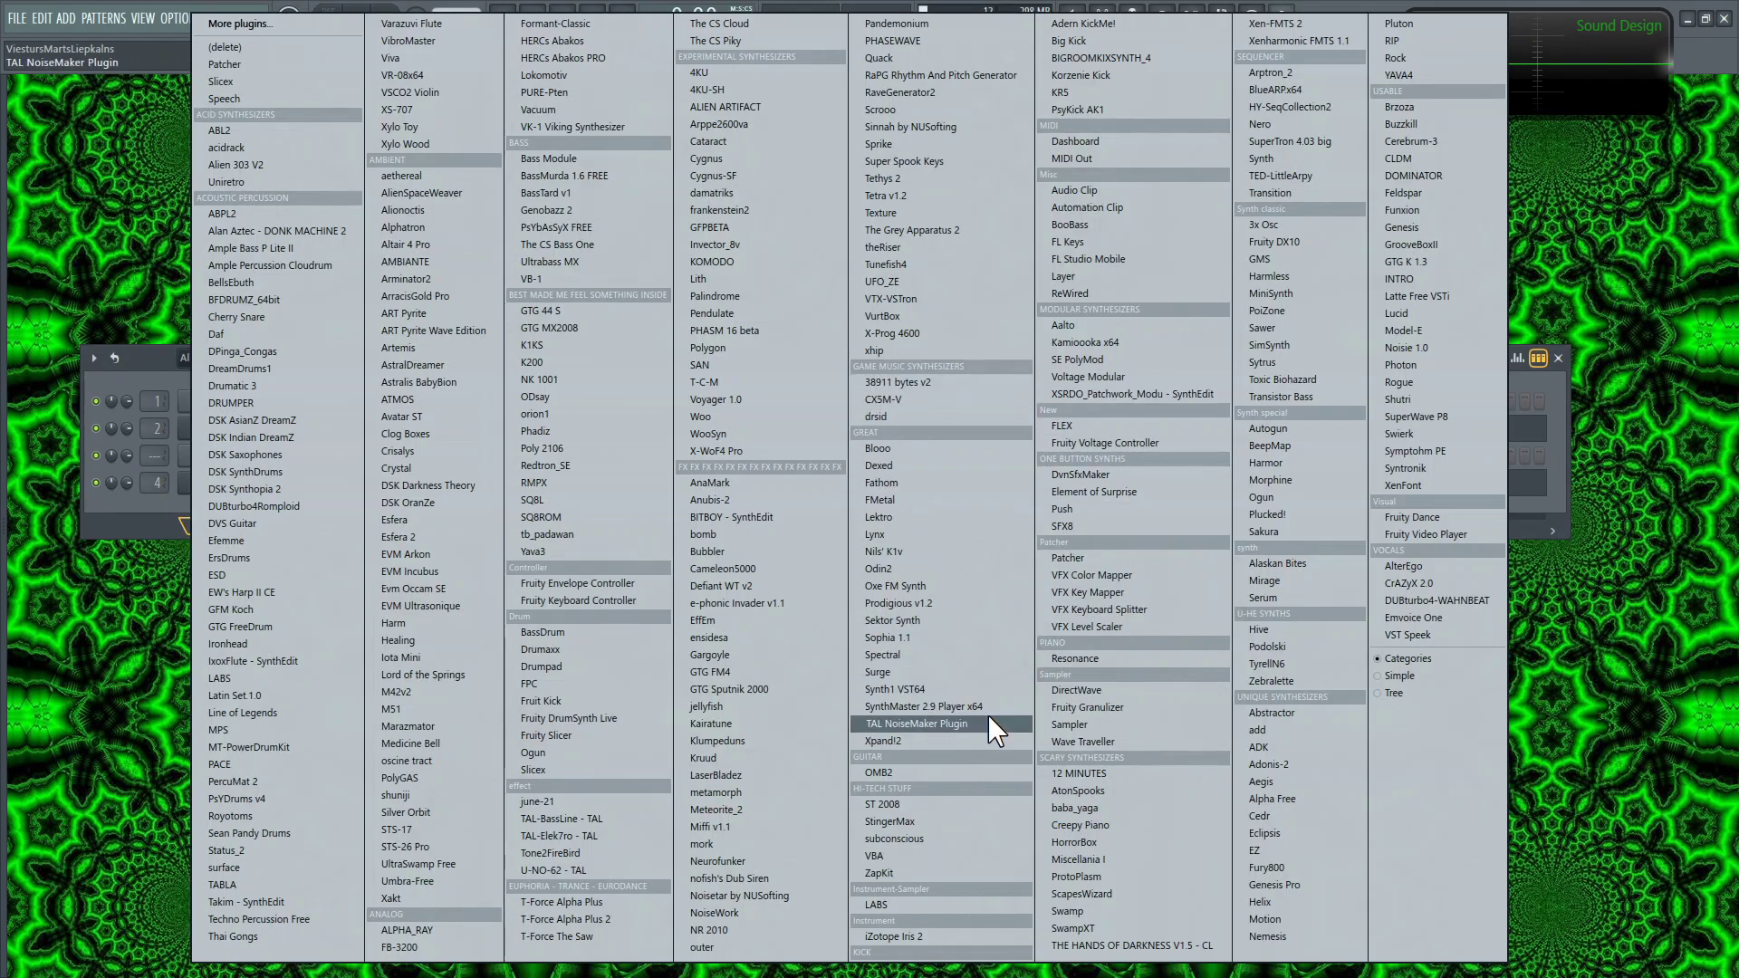
pyautogui.click(878, 567)
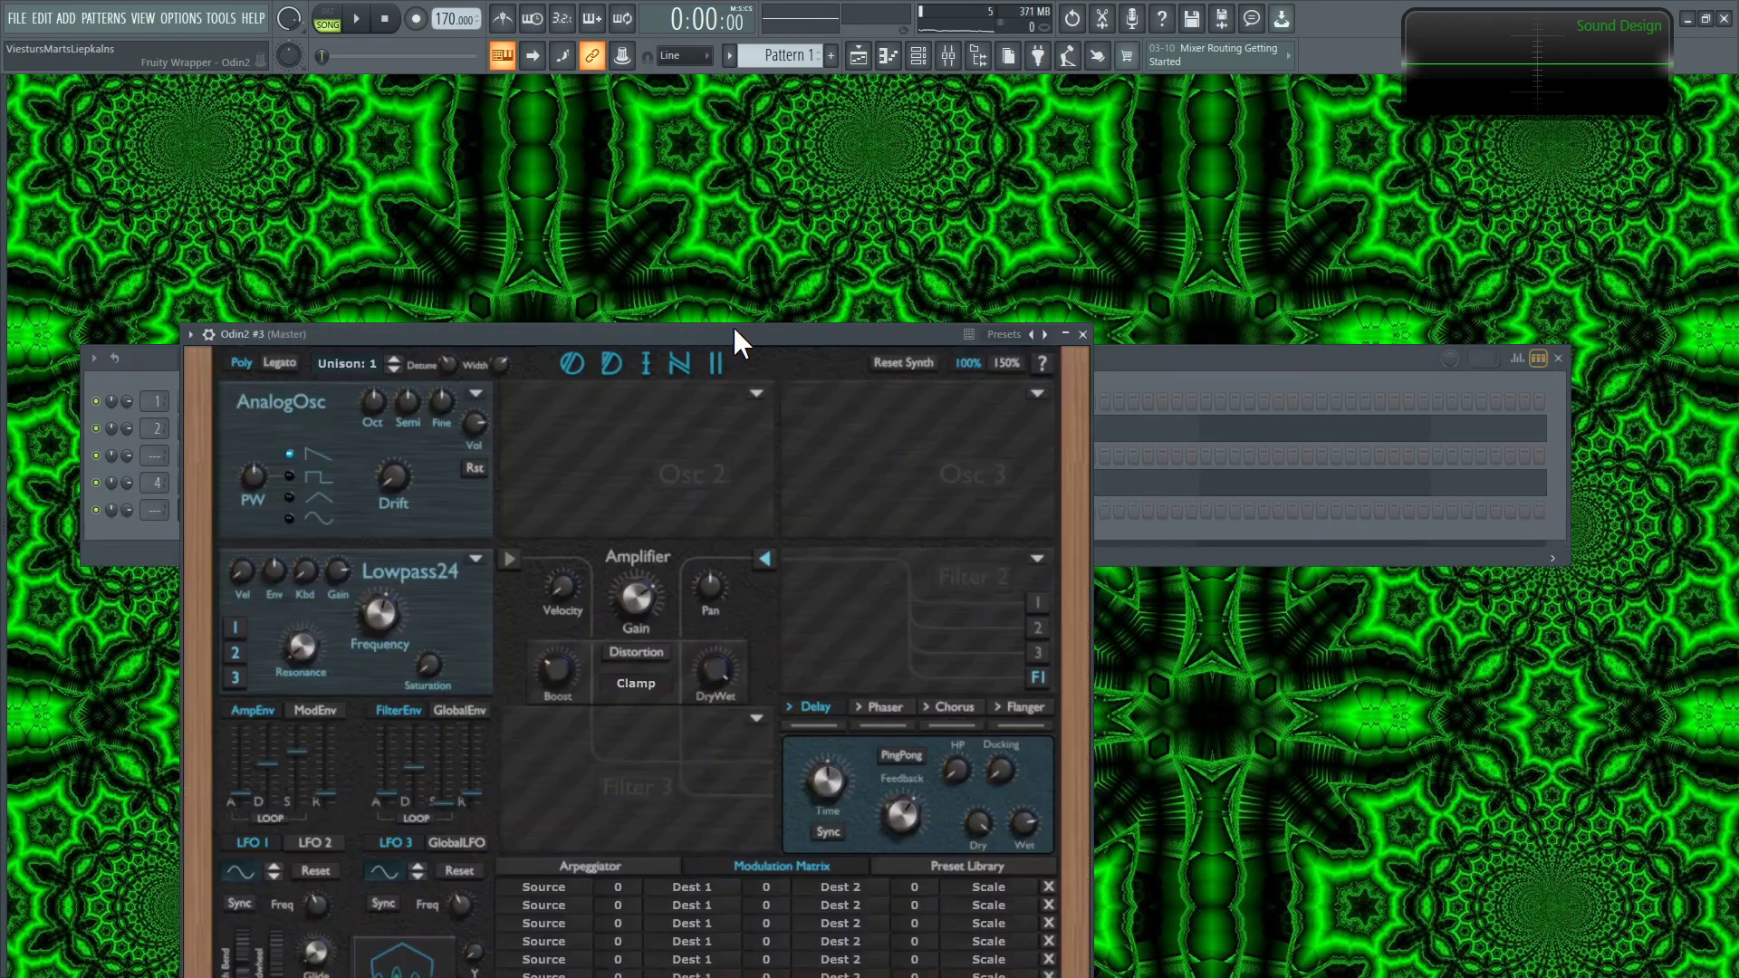
pyautogui.moveTo(735, 339); pyautogui.dragTo(859, 166)
pyautogui.click(1494, 359)
pyautogui.click(1561, 358)
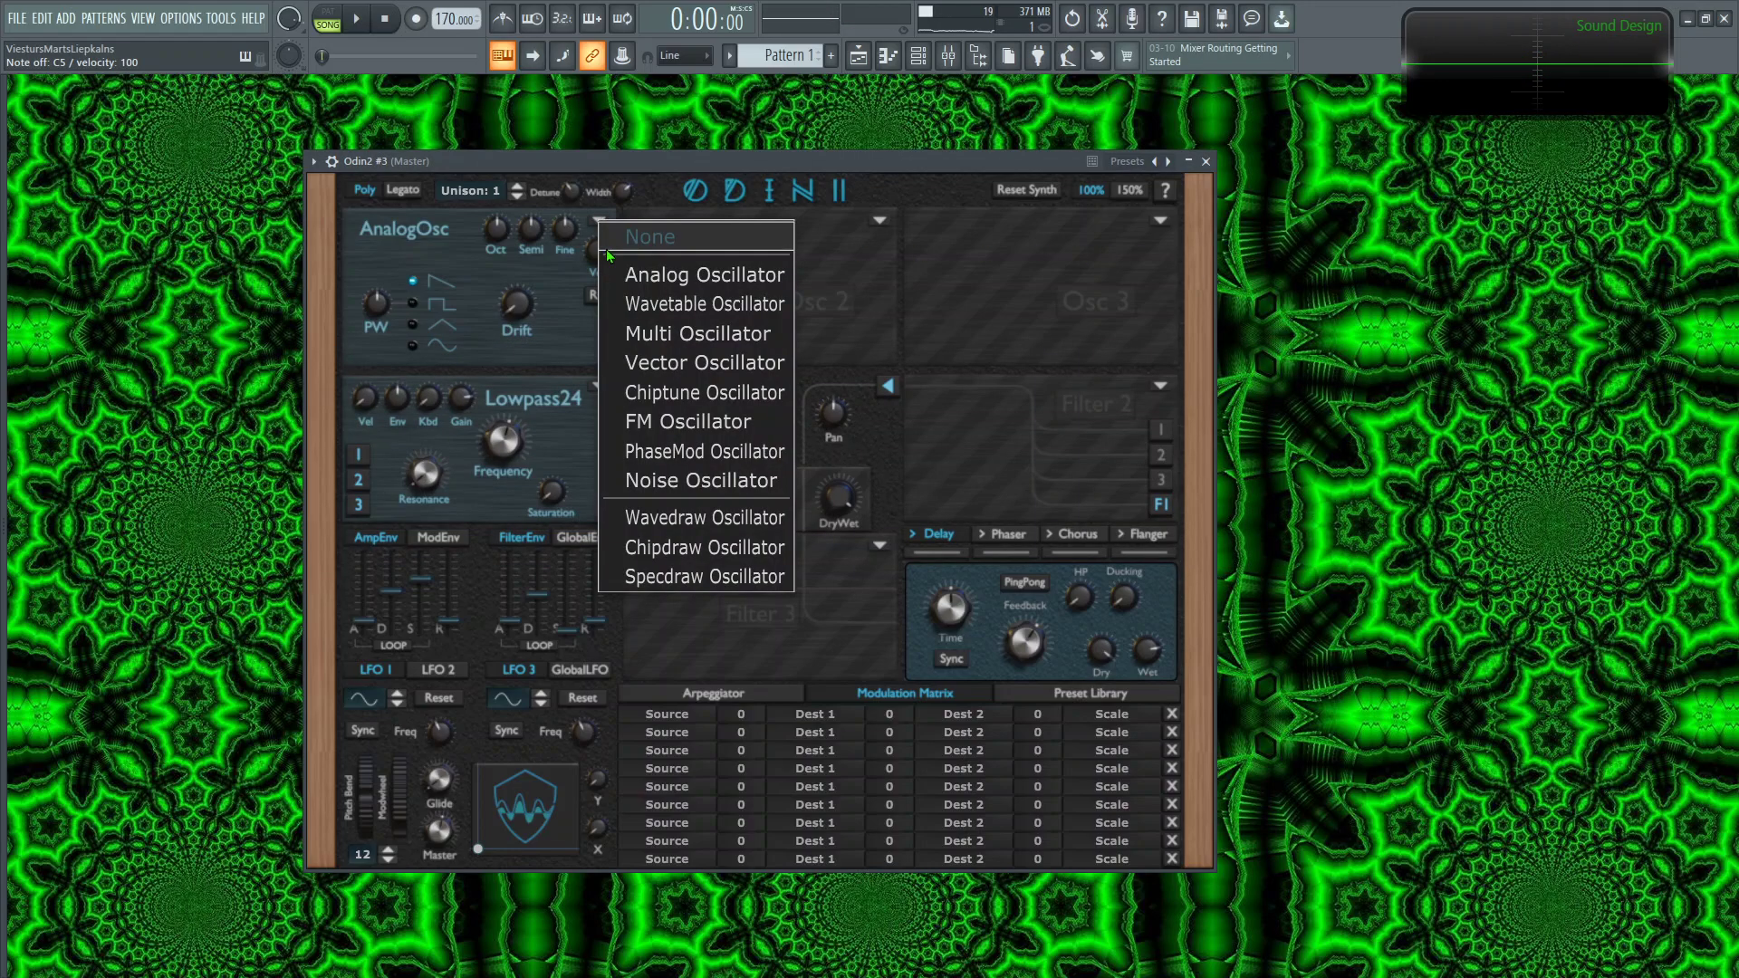
# Step: Make oscillator 1 a wavetable oscillator on the Harsh table at octave -2
pyautogui.click(690, 303)
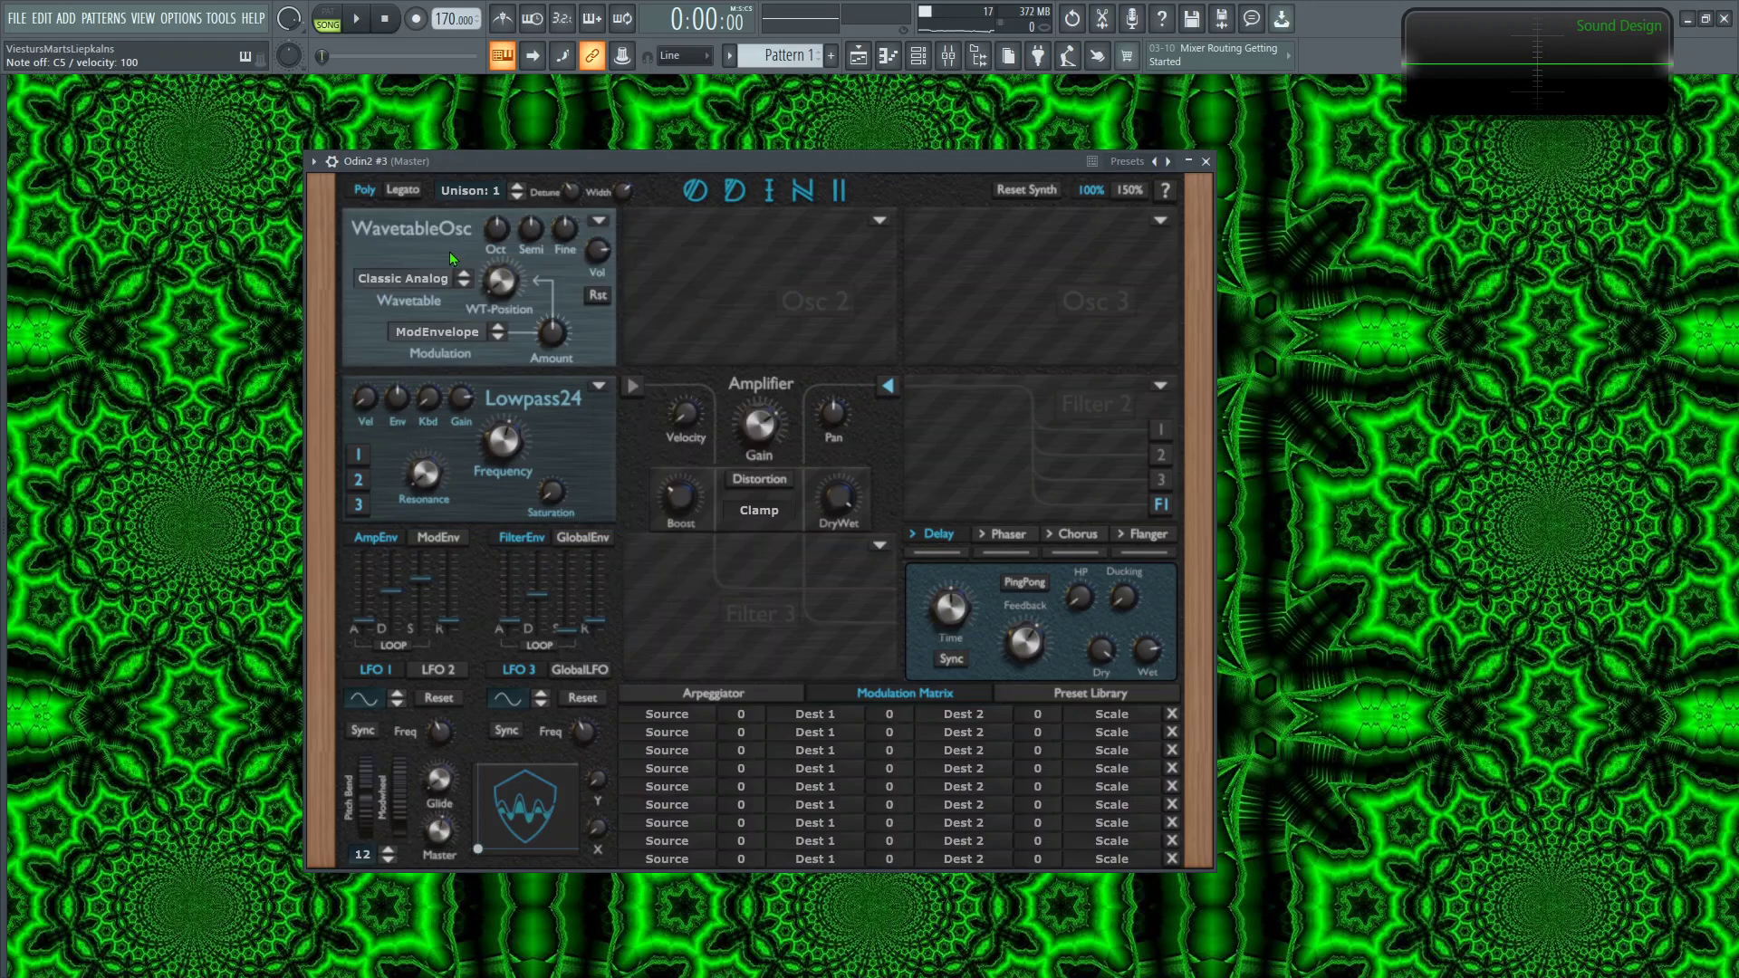
pyautogui.click(436, 278)
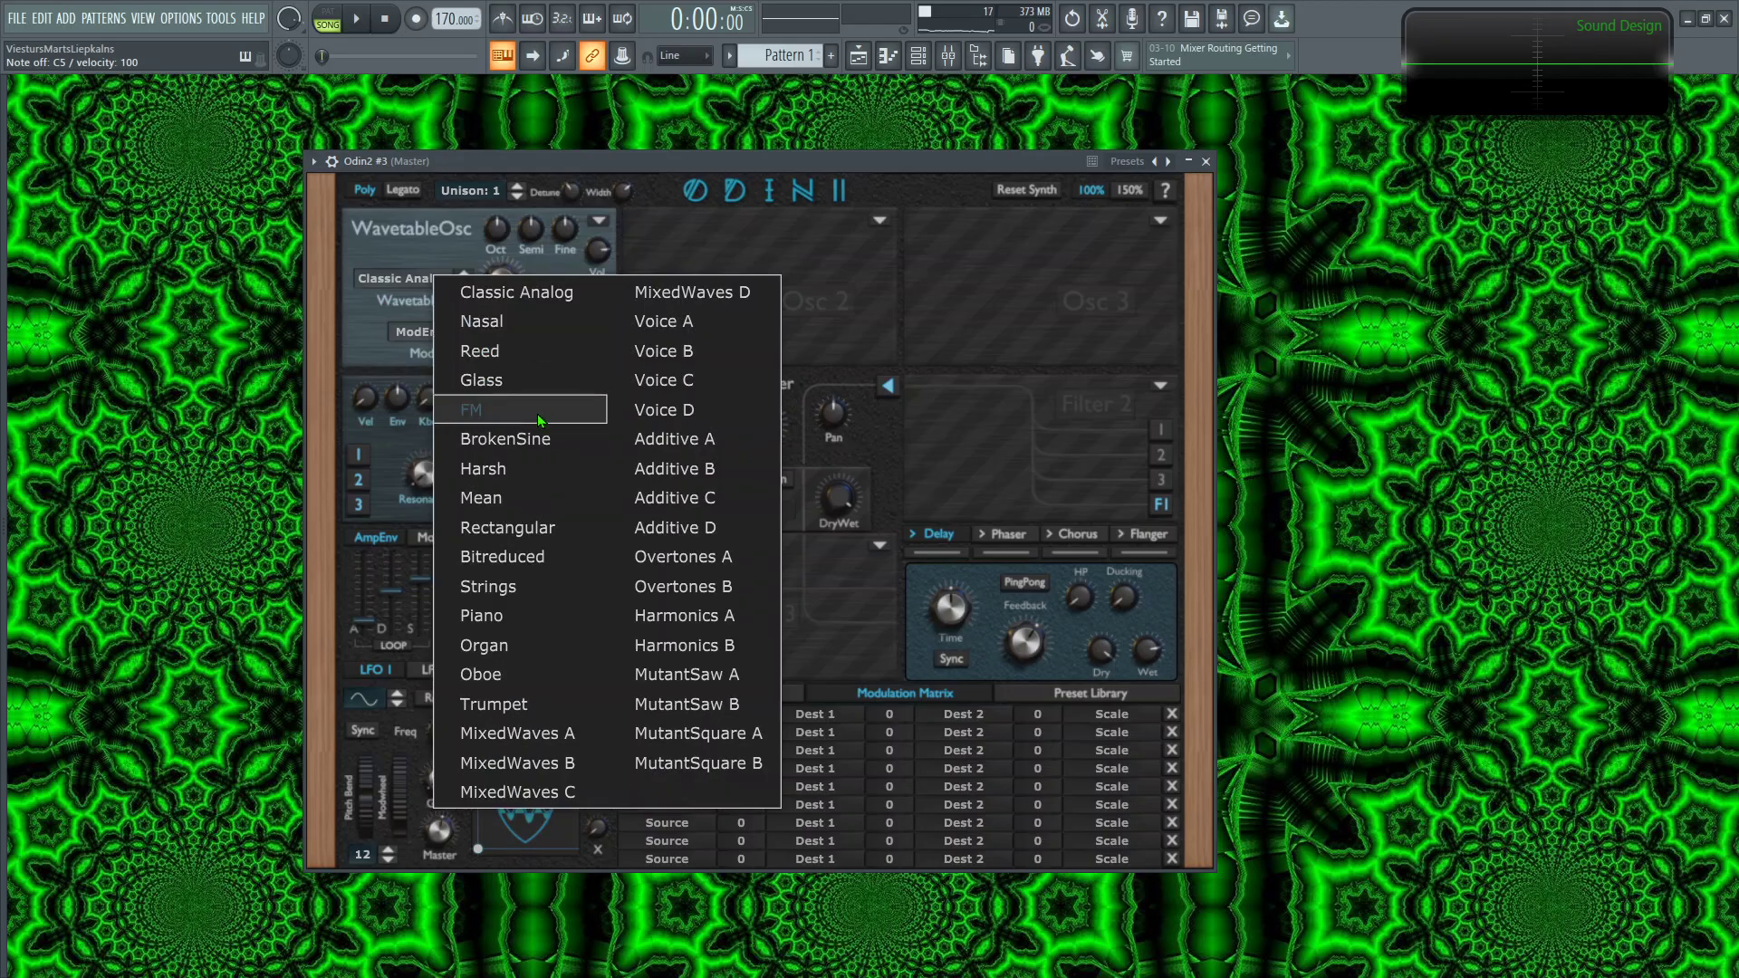
pyautogui.click(525, 475)
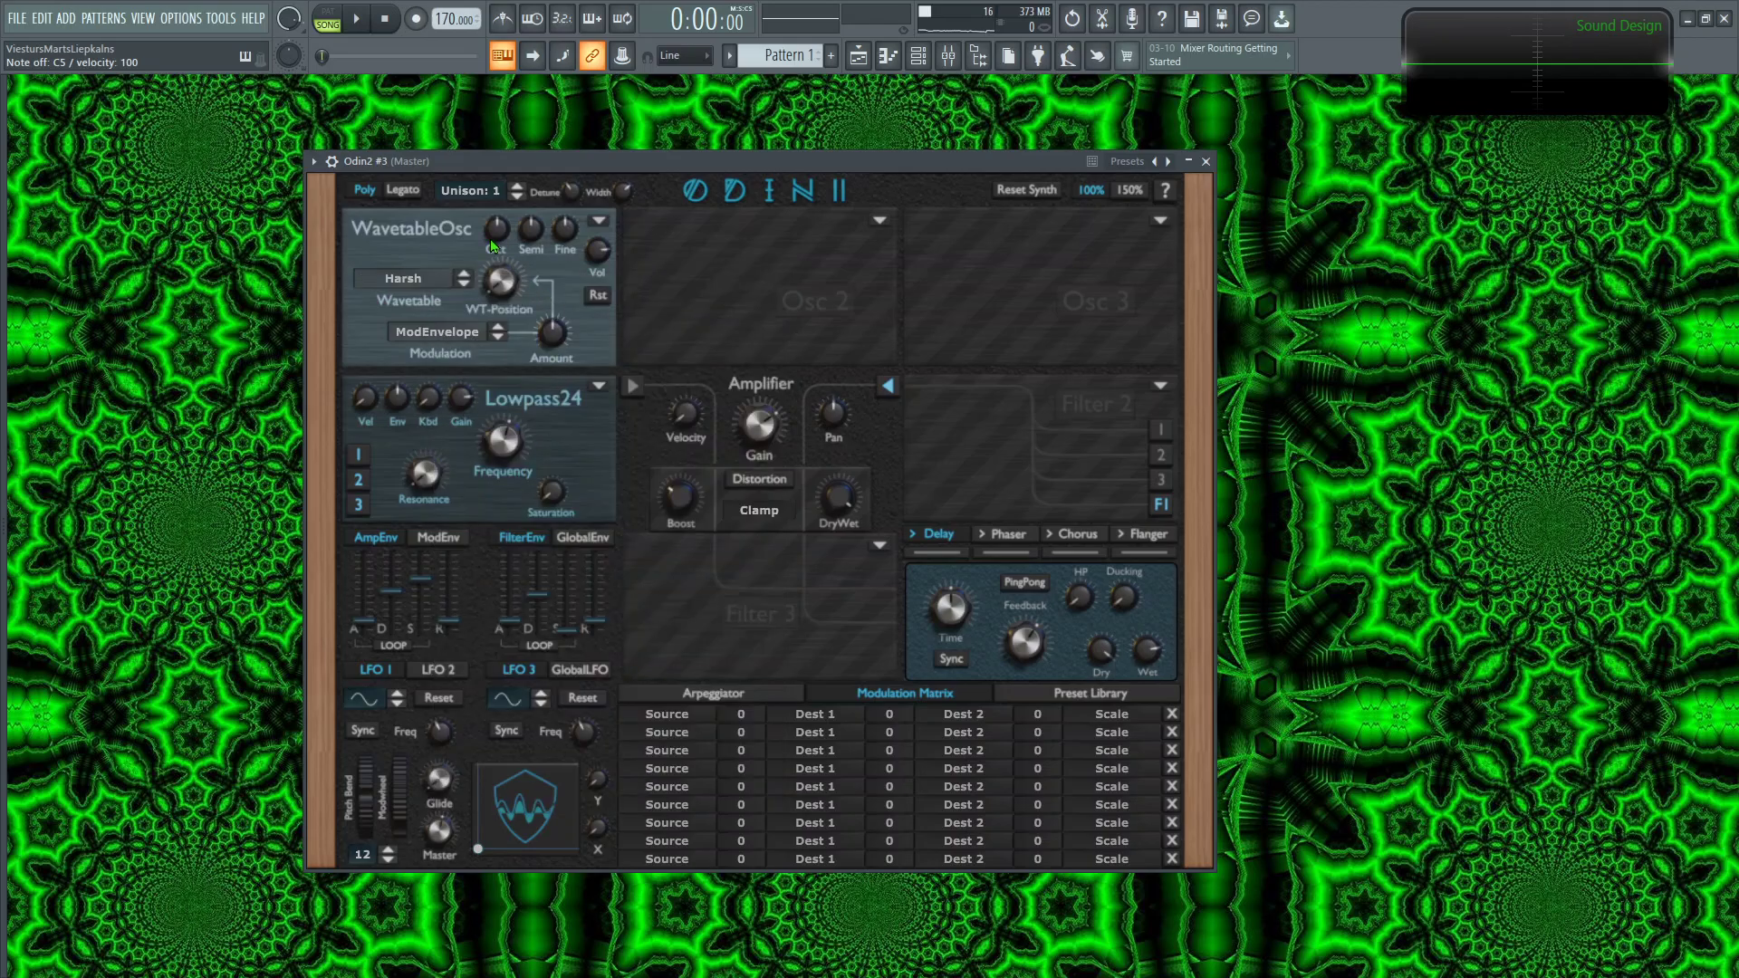
pyautogui.moveTo(496, 230); pyautogui.dragTo(501, 291)
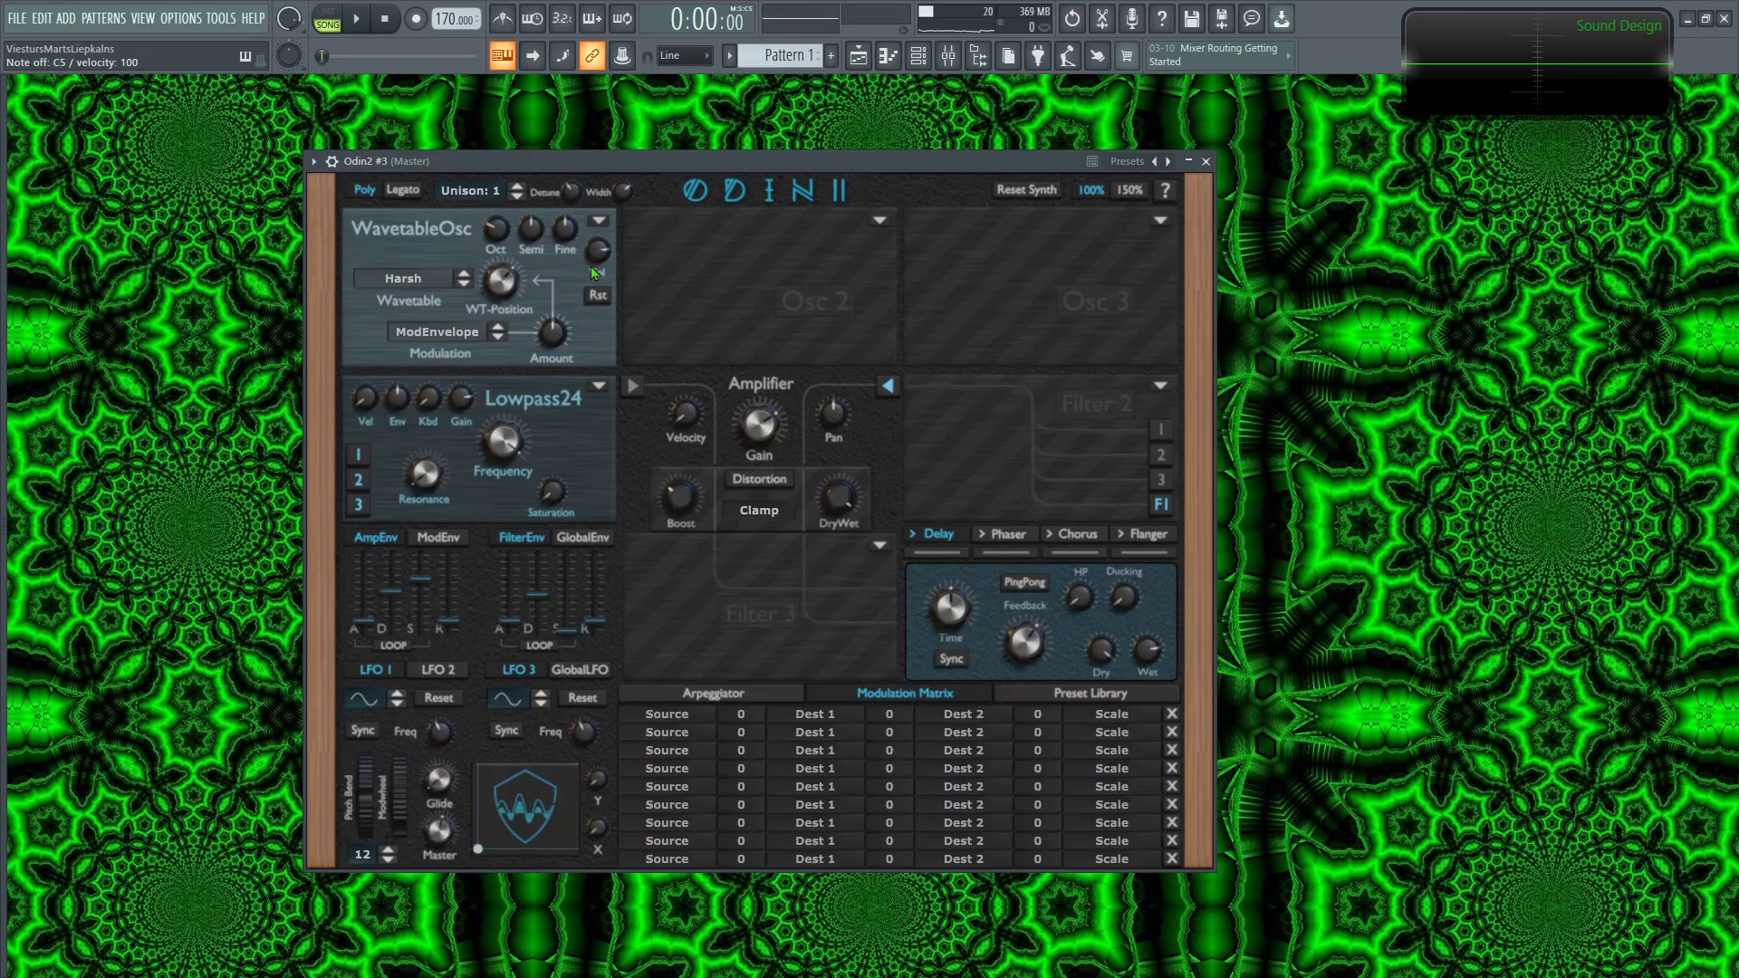
# Step: Modulate the wavetable position with LFO 1, synced to tempo at 2/1
pyautogui.click(496, 337)
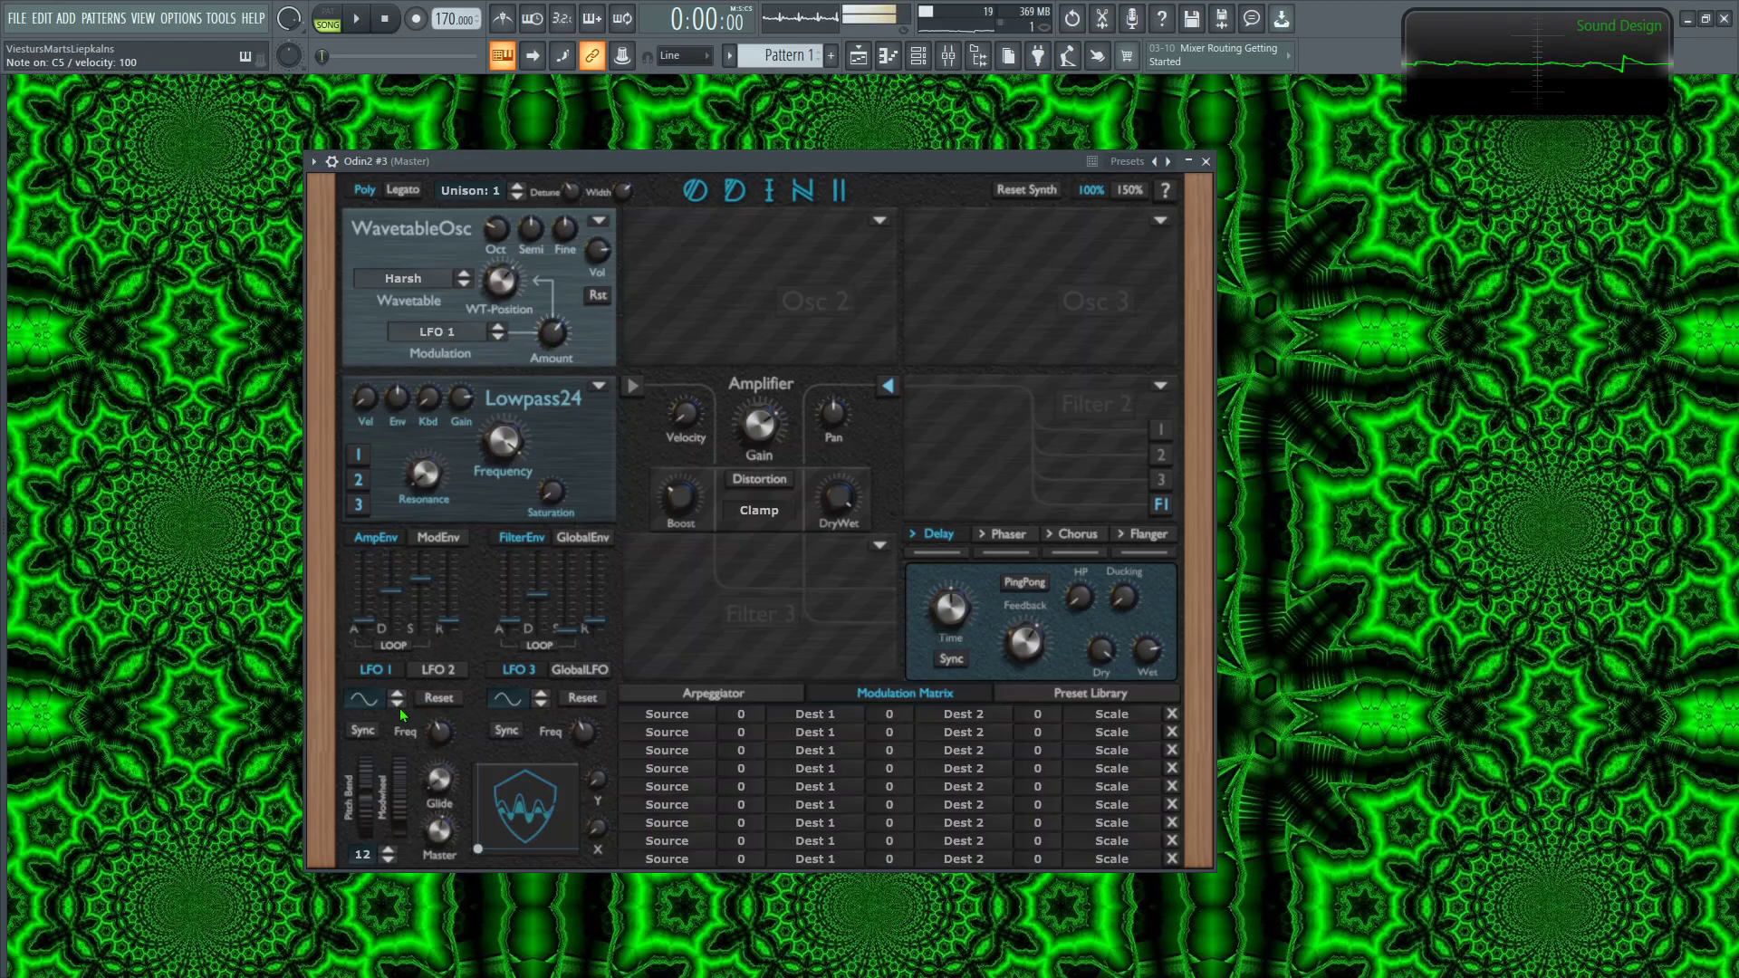
pyautogui.click(364, 729)
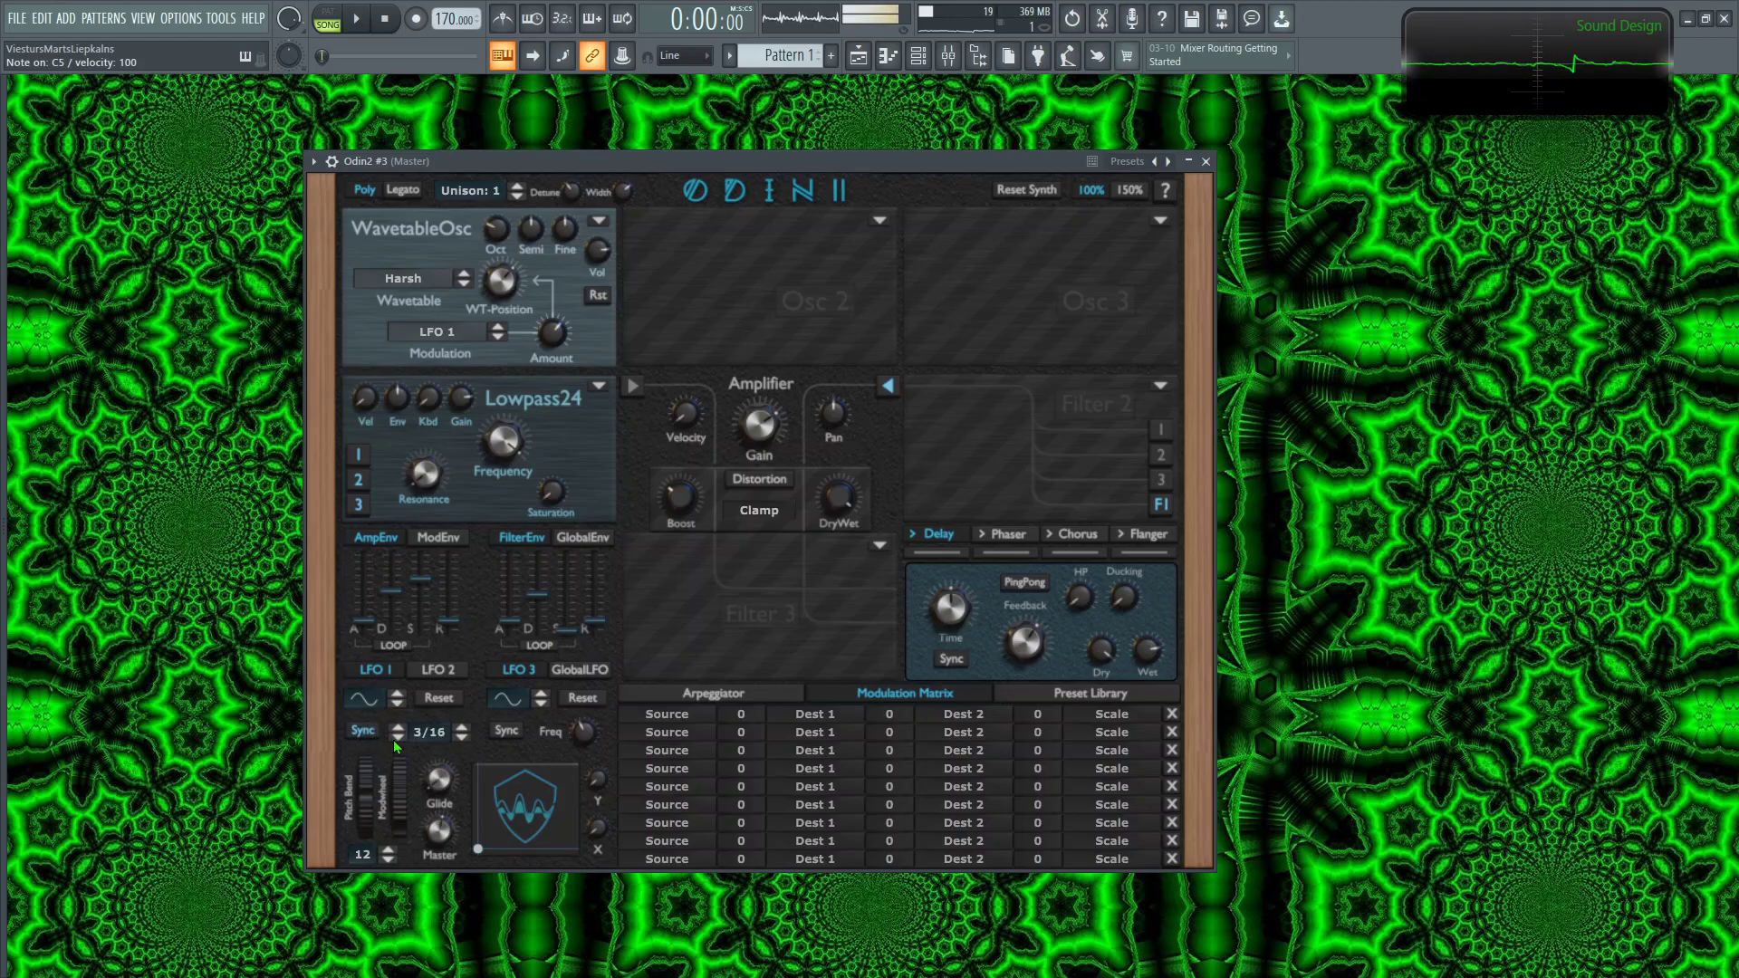
pyautogui.click(461, 737)
pyautogui.click(462, 737)
pyautogui.click(462, 737)
pyautogui.click(462, 730)
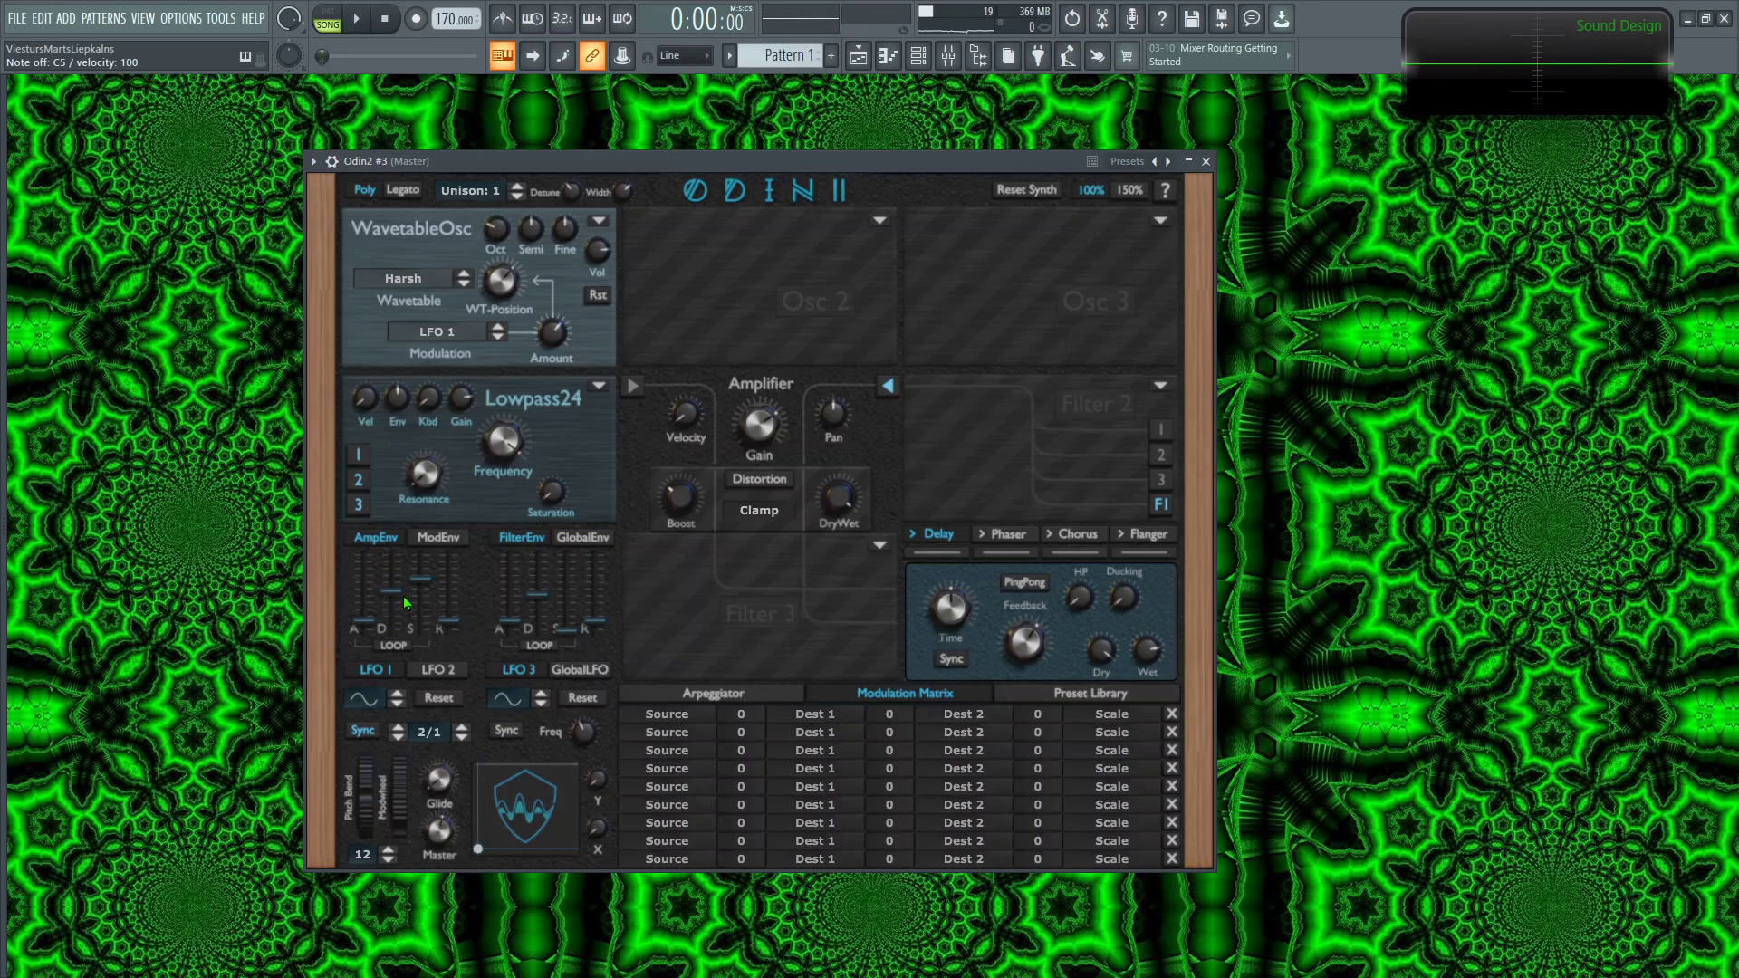
# Step: Lengthen the amp envelope attack and release, then audition a test note
pyautogui.moveTo(374, 618)
pyautogui.mouseDown()
pyautogui.moveTo(371, 599)
pyautogui.moveTo(390, 605)
pyautogui.mouseUp()
pyautogui.moveTo(447, 616); pyautogui.dragTo(459, 588)
pyautogui.press('z')
# Step: Route LFO 1 to Filter1 Frequency in the matrix and send Odin2 #3 to Insert 4
pyautogui.click(702, 725)
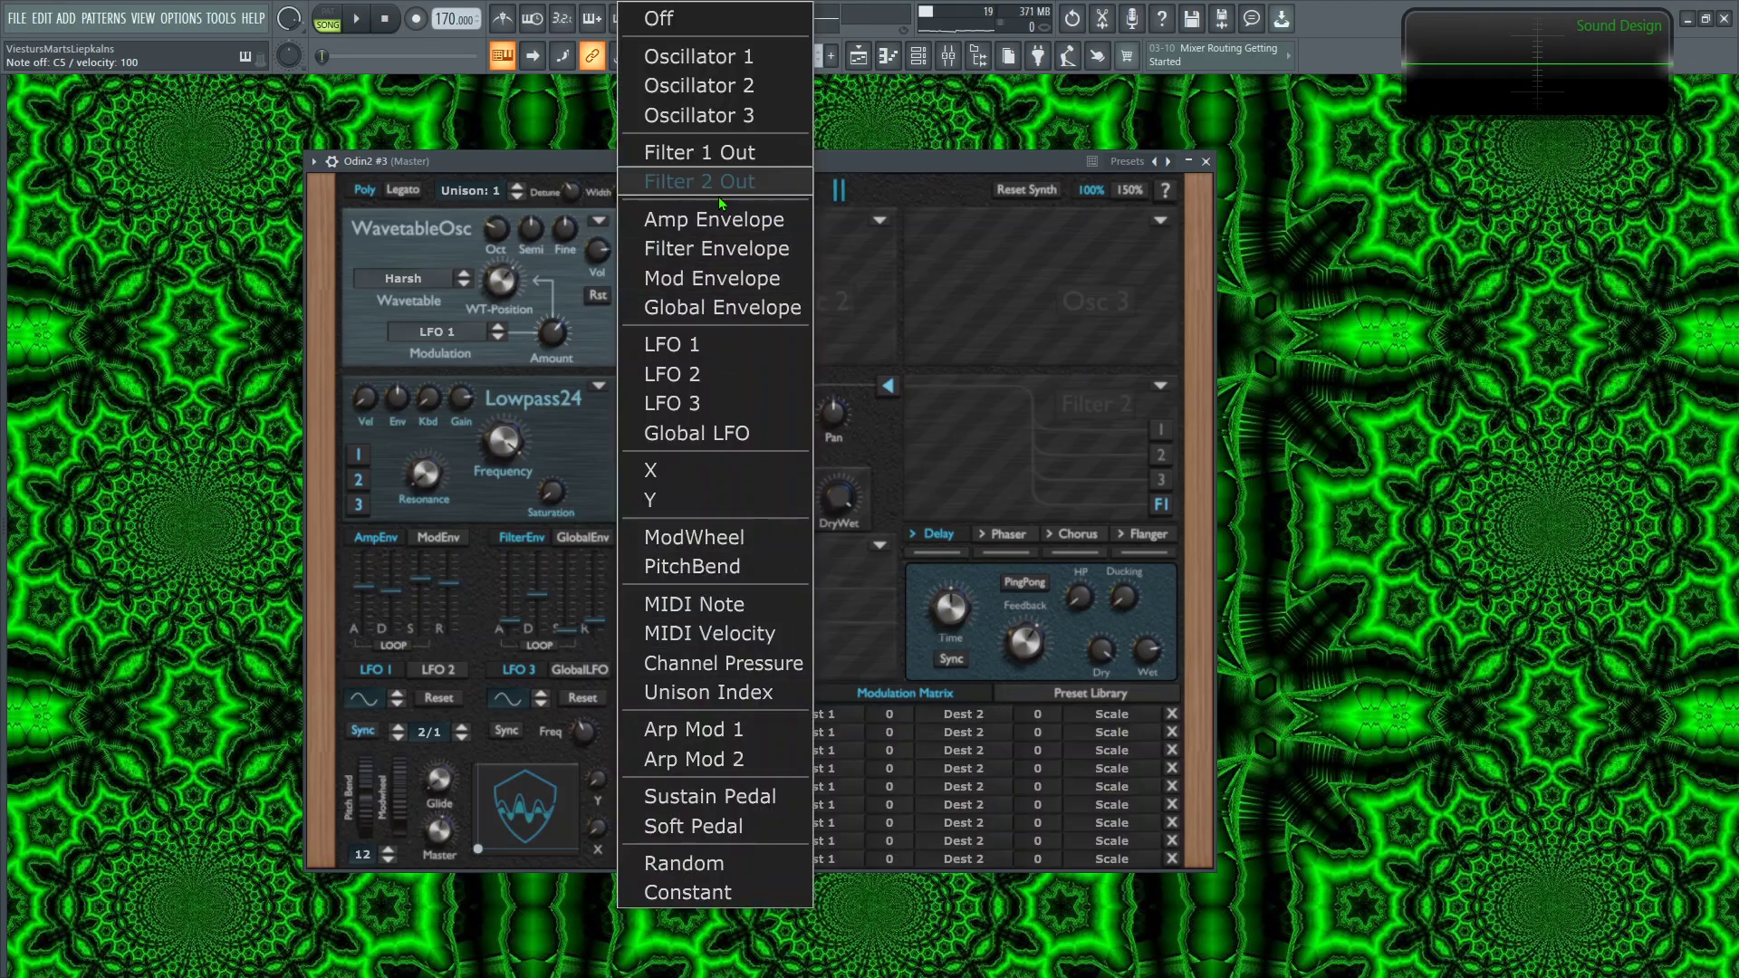
pyautogui.click(716, 348)
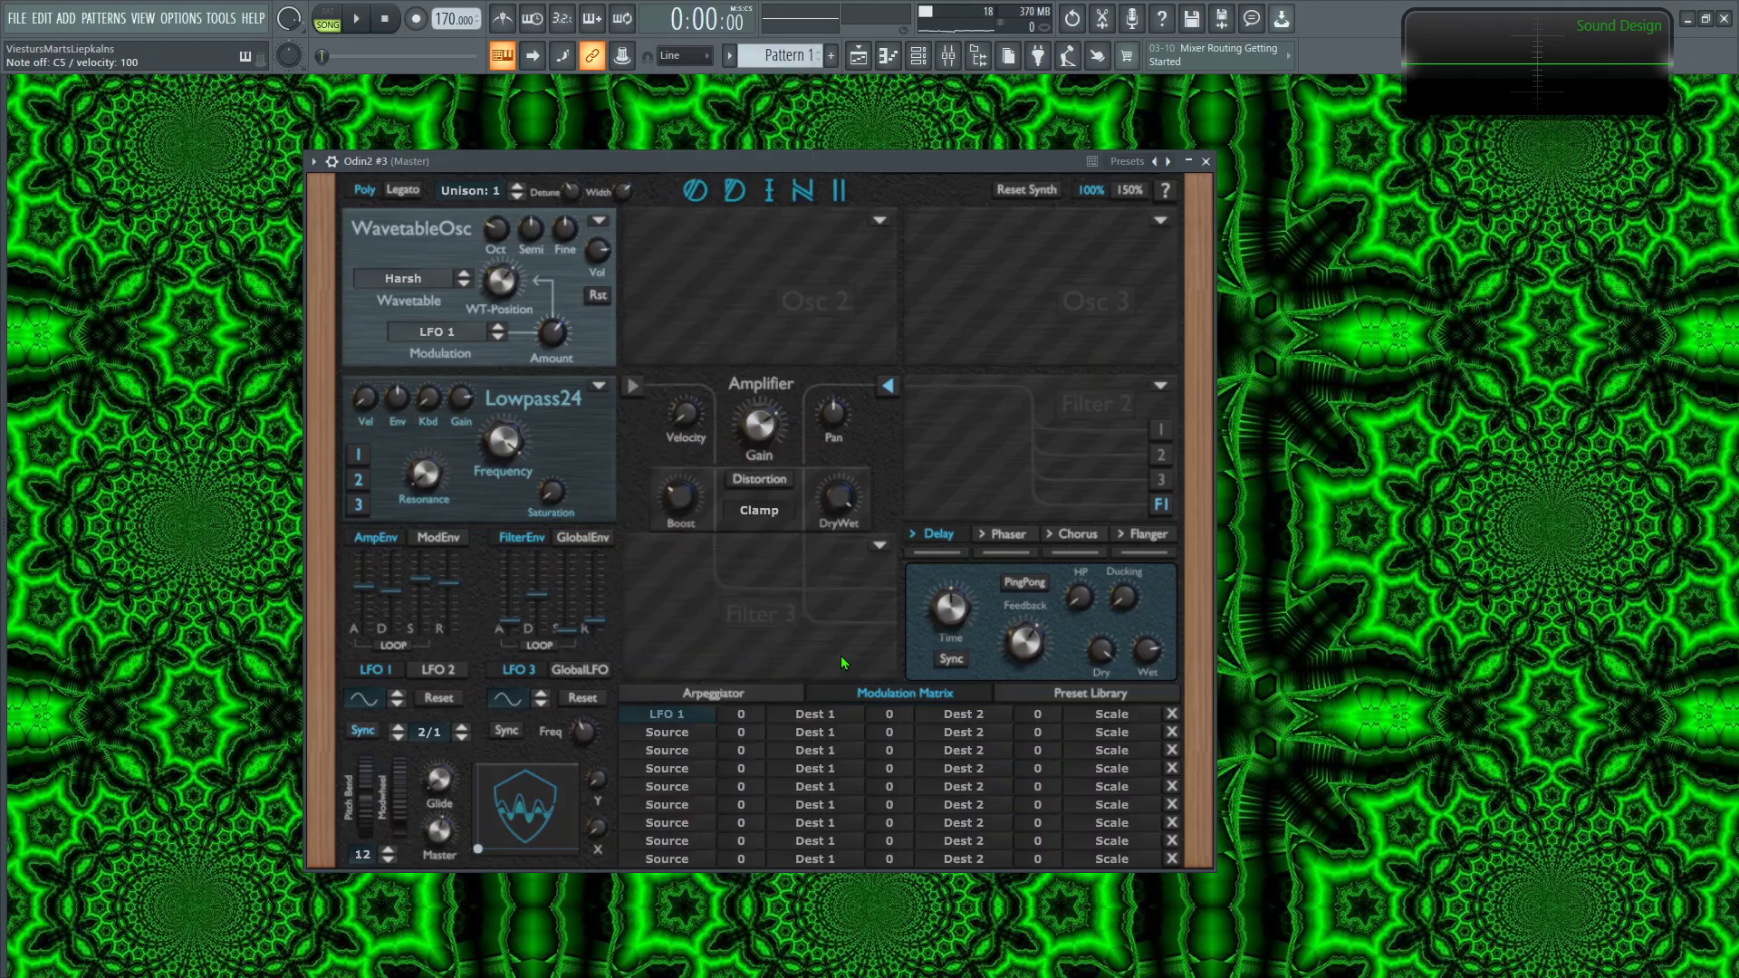
pyautogui.click(839, 713)
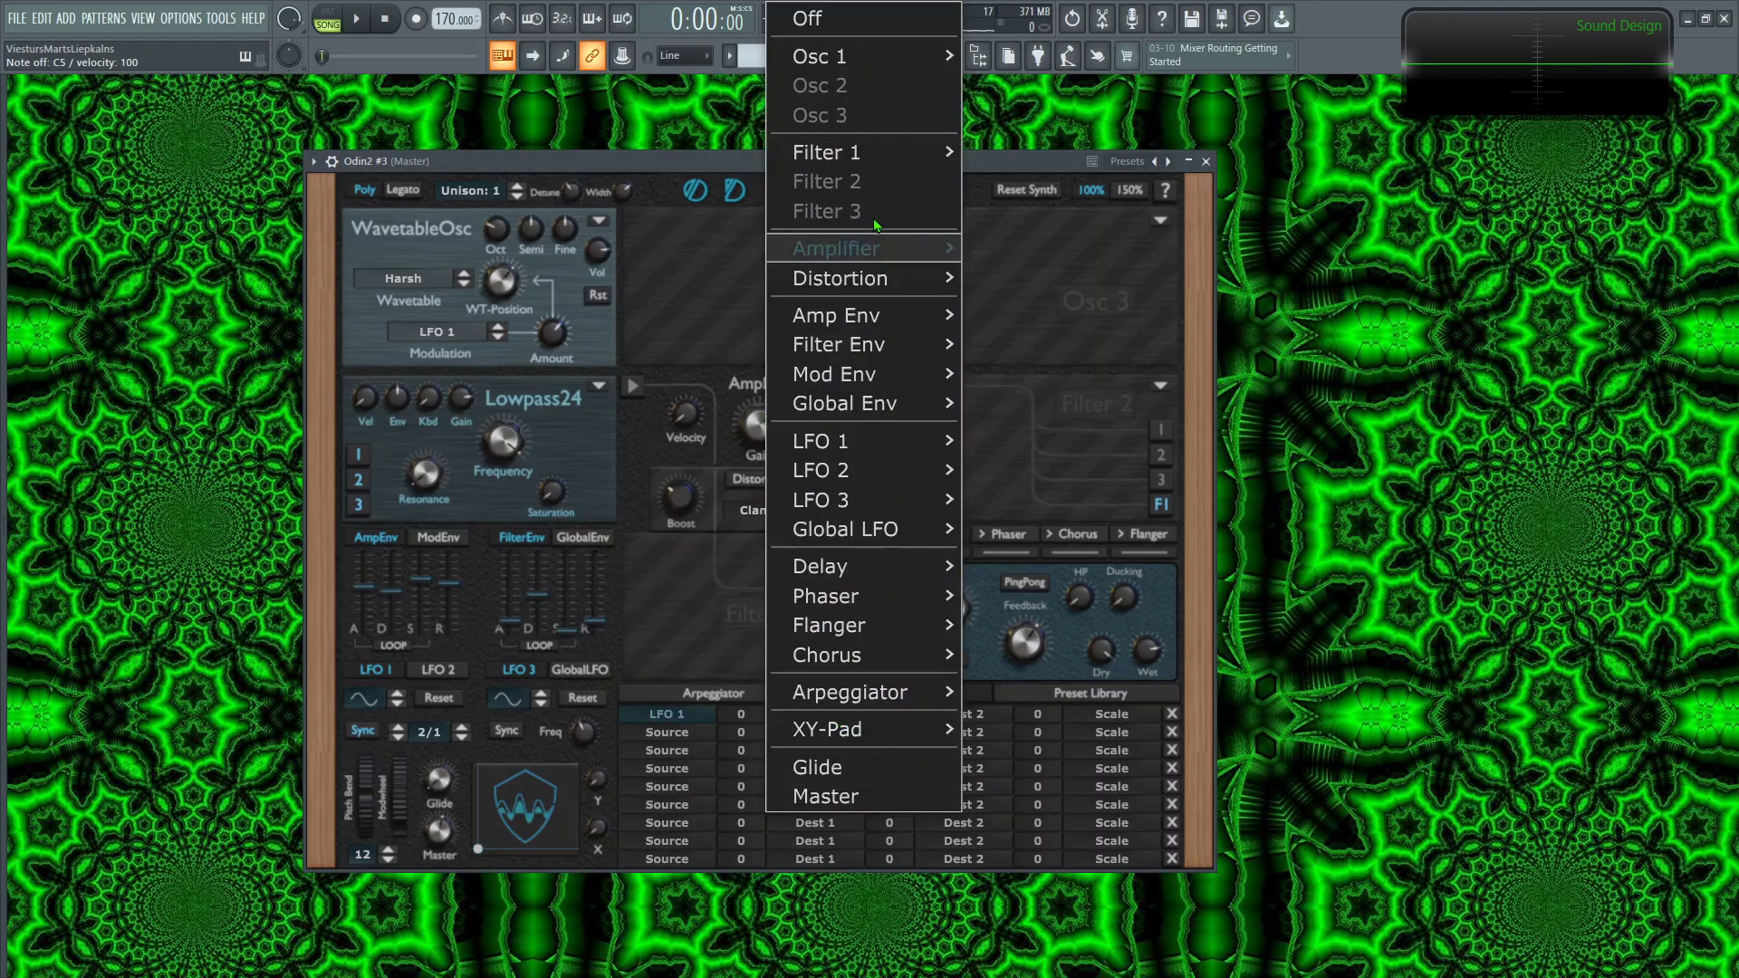
pyautogui.moveTo(880, 160)
pyautogui.click(1114, 156)
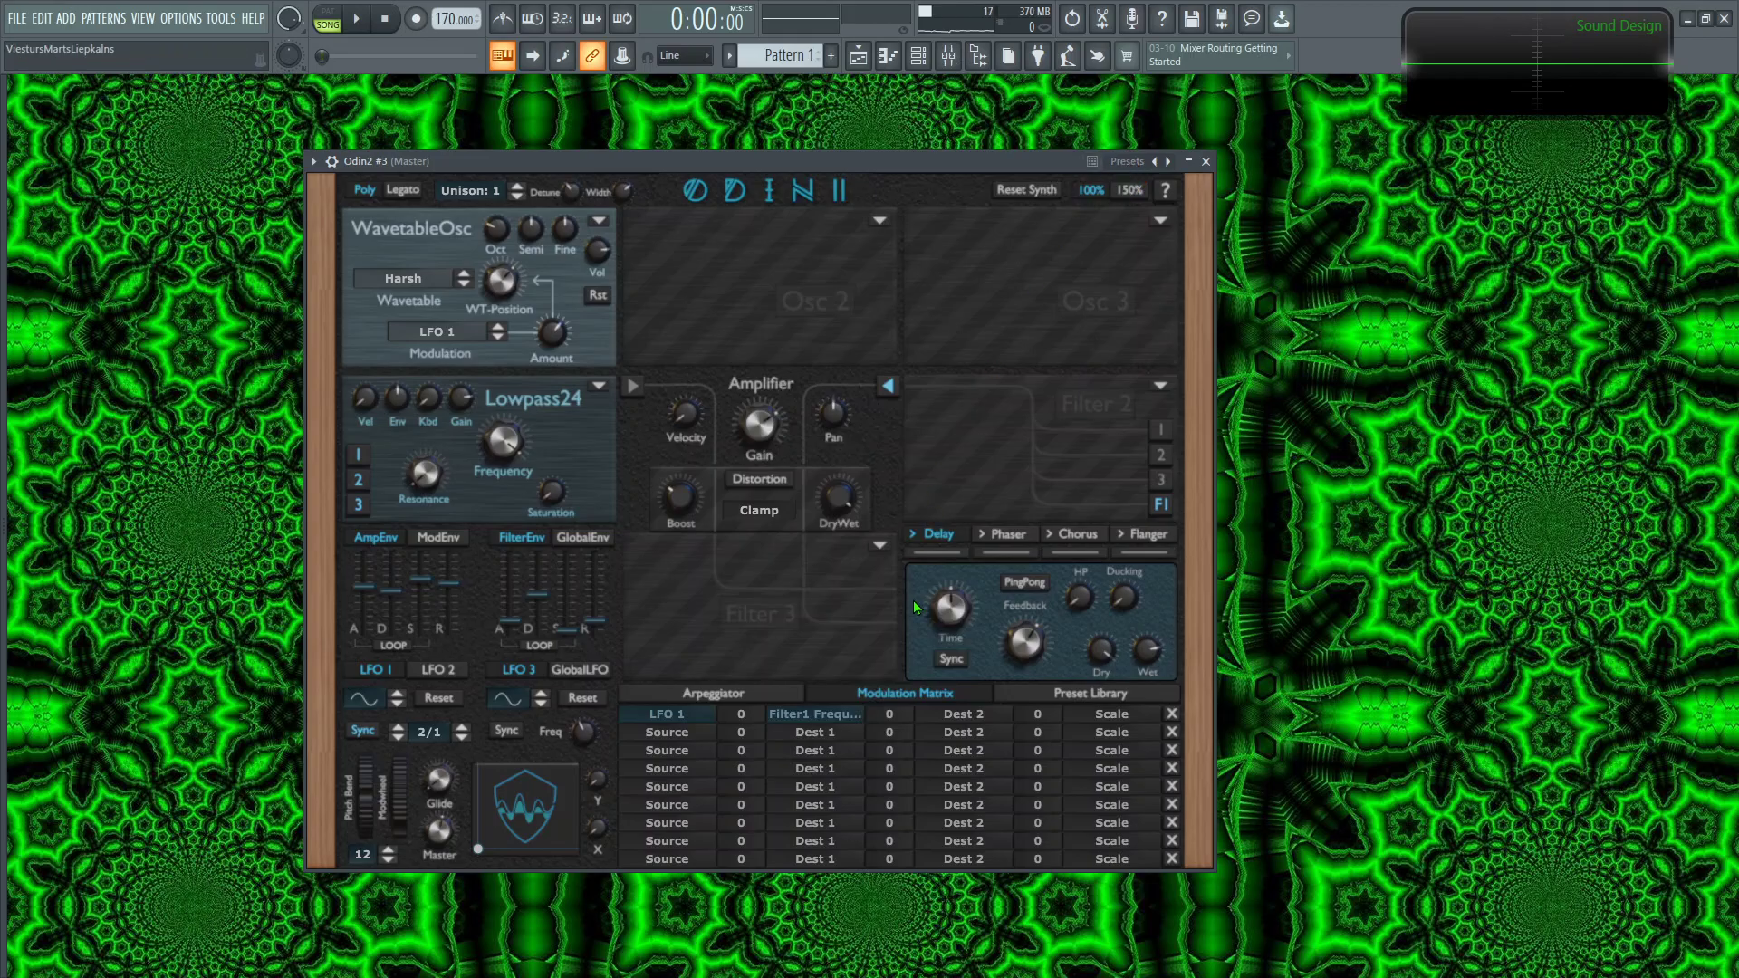
pyautogui.press('z')
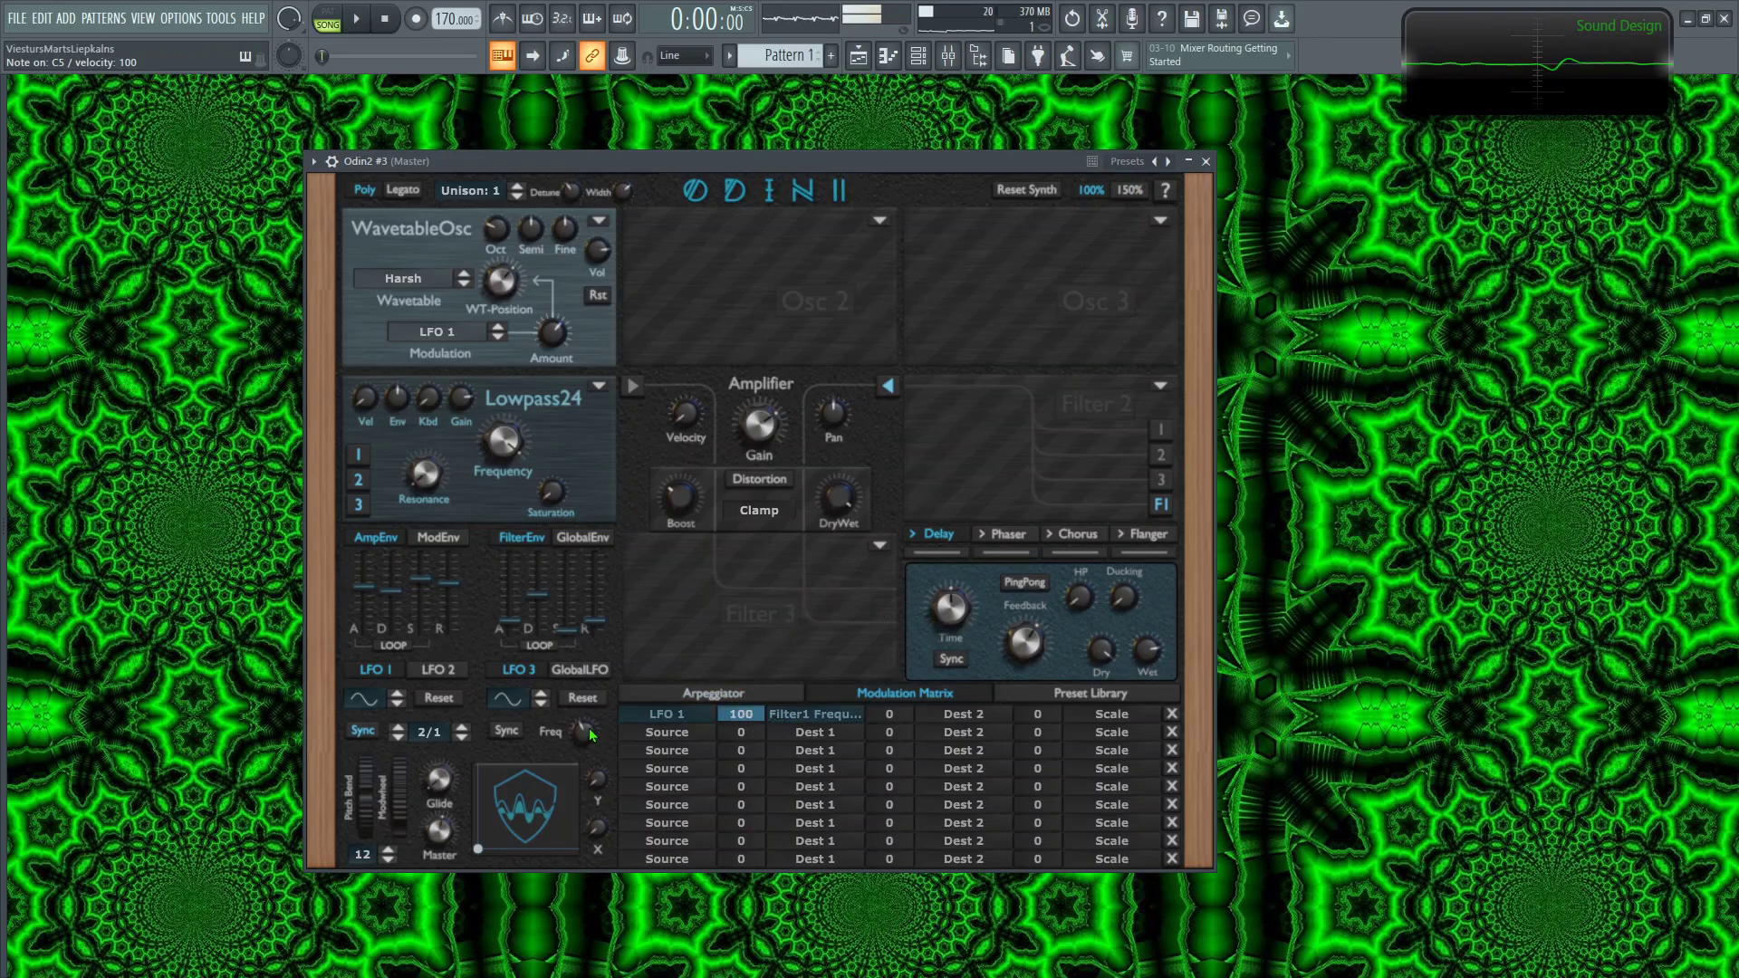
pyautogui.click(924, 59)
pyautogui.moveTo(156, 510); pyautogui.dragTo(156, 496)
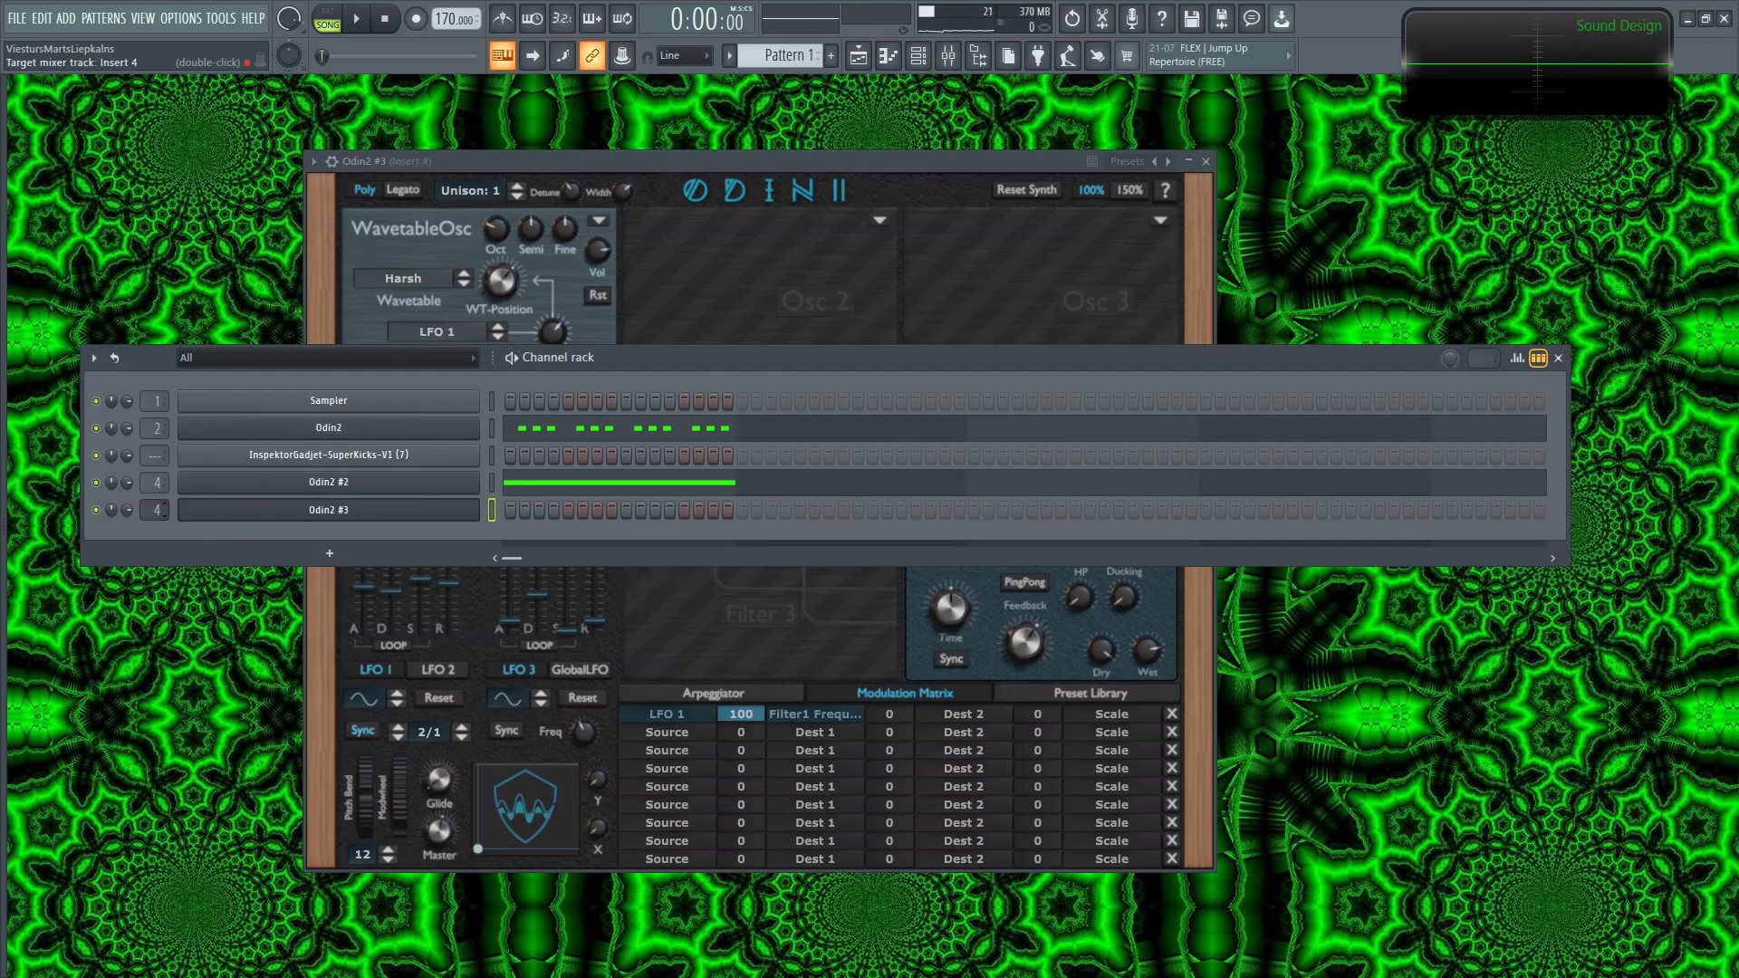
# Step: Load the Garage preset on Insert 4's Ambient Reverb, then close the reverb and mixer
pyautogui.click(1557, 357)
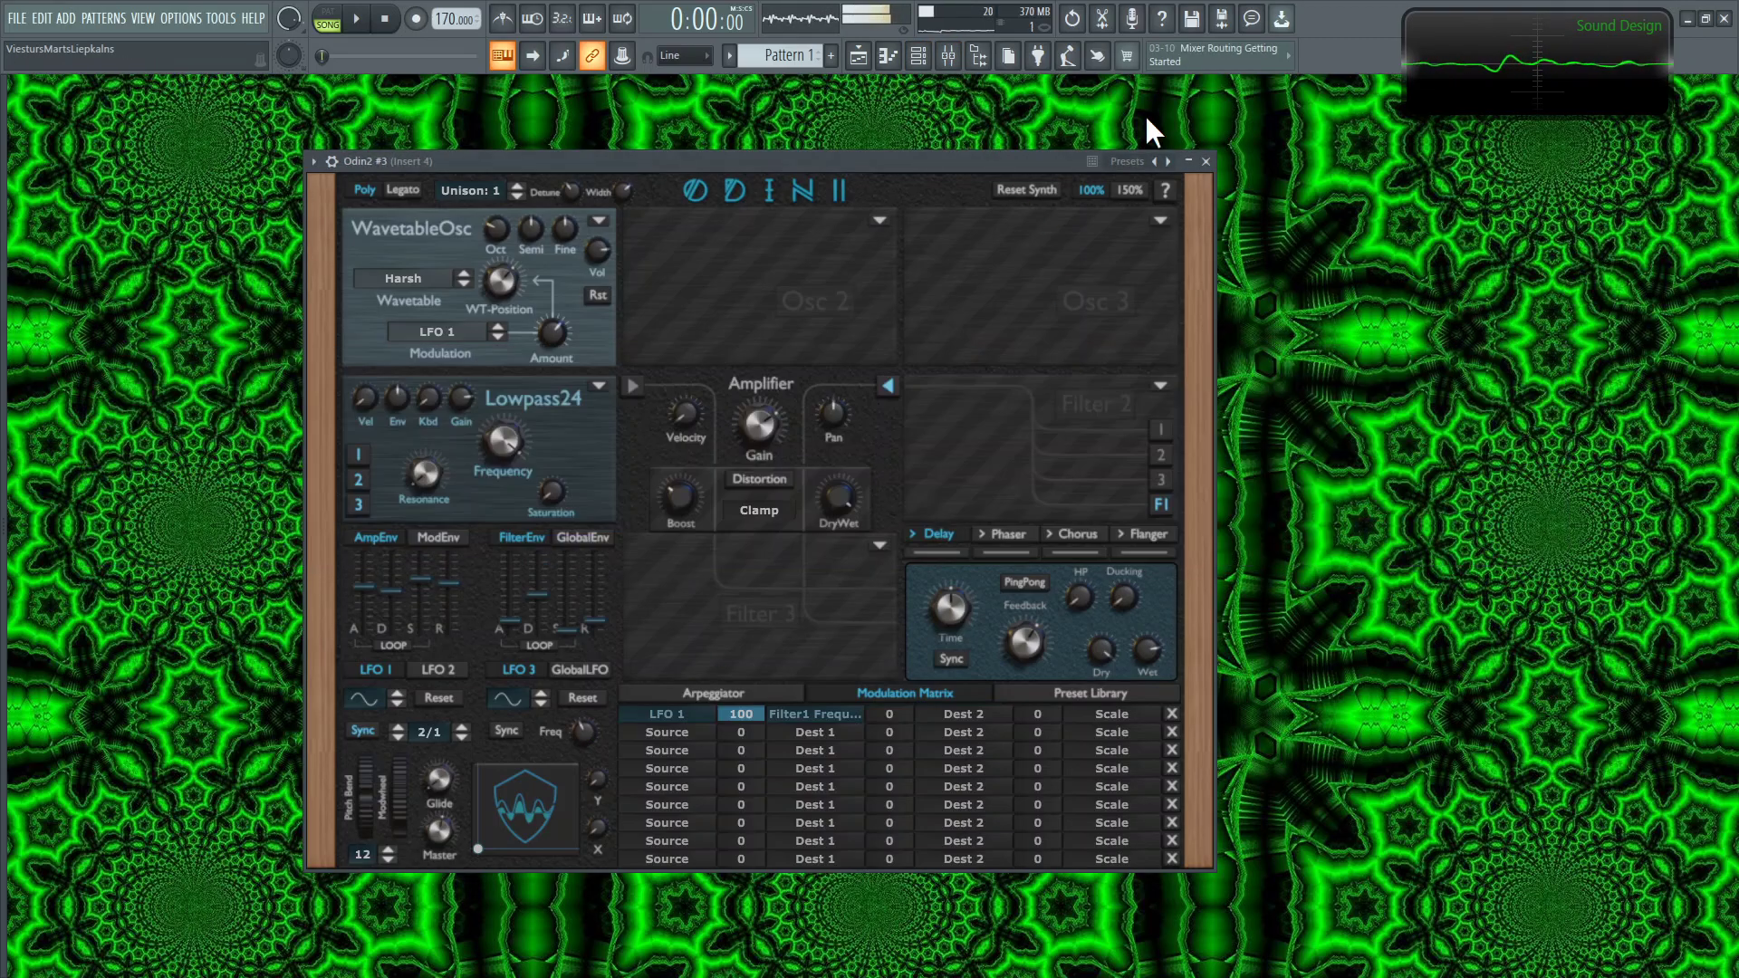
pyautogui.click(948, 56)
pyautogui.click(1598, 145)
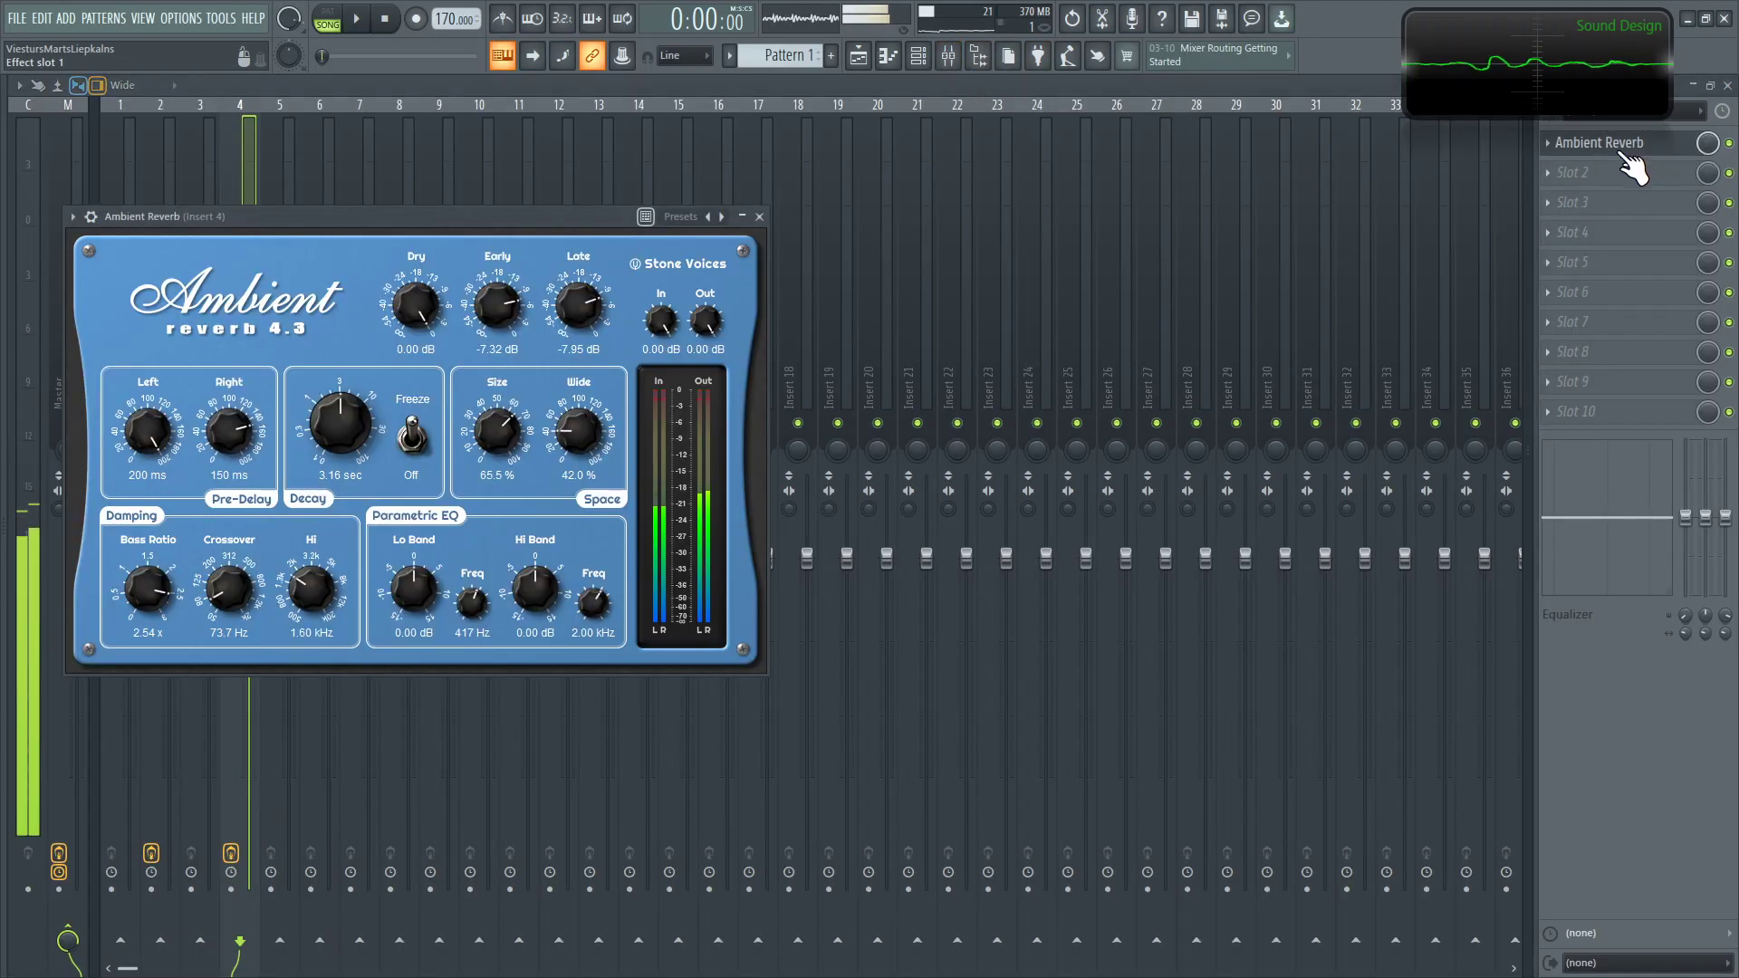
pyautogui.click(722, 218)
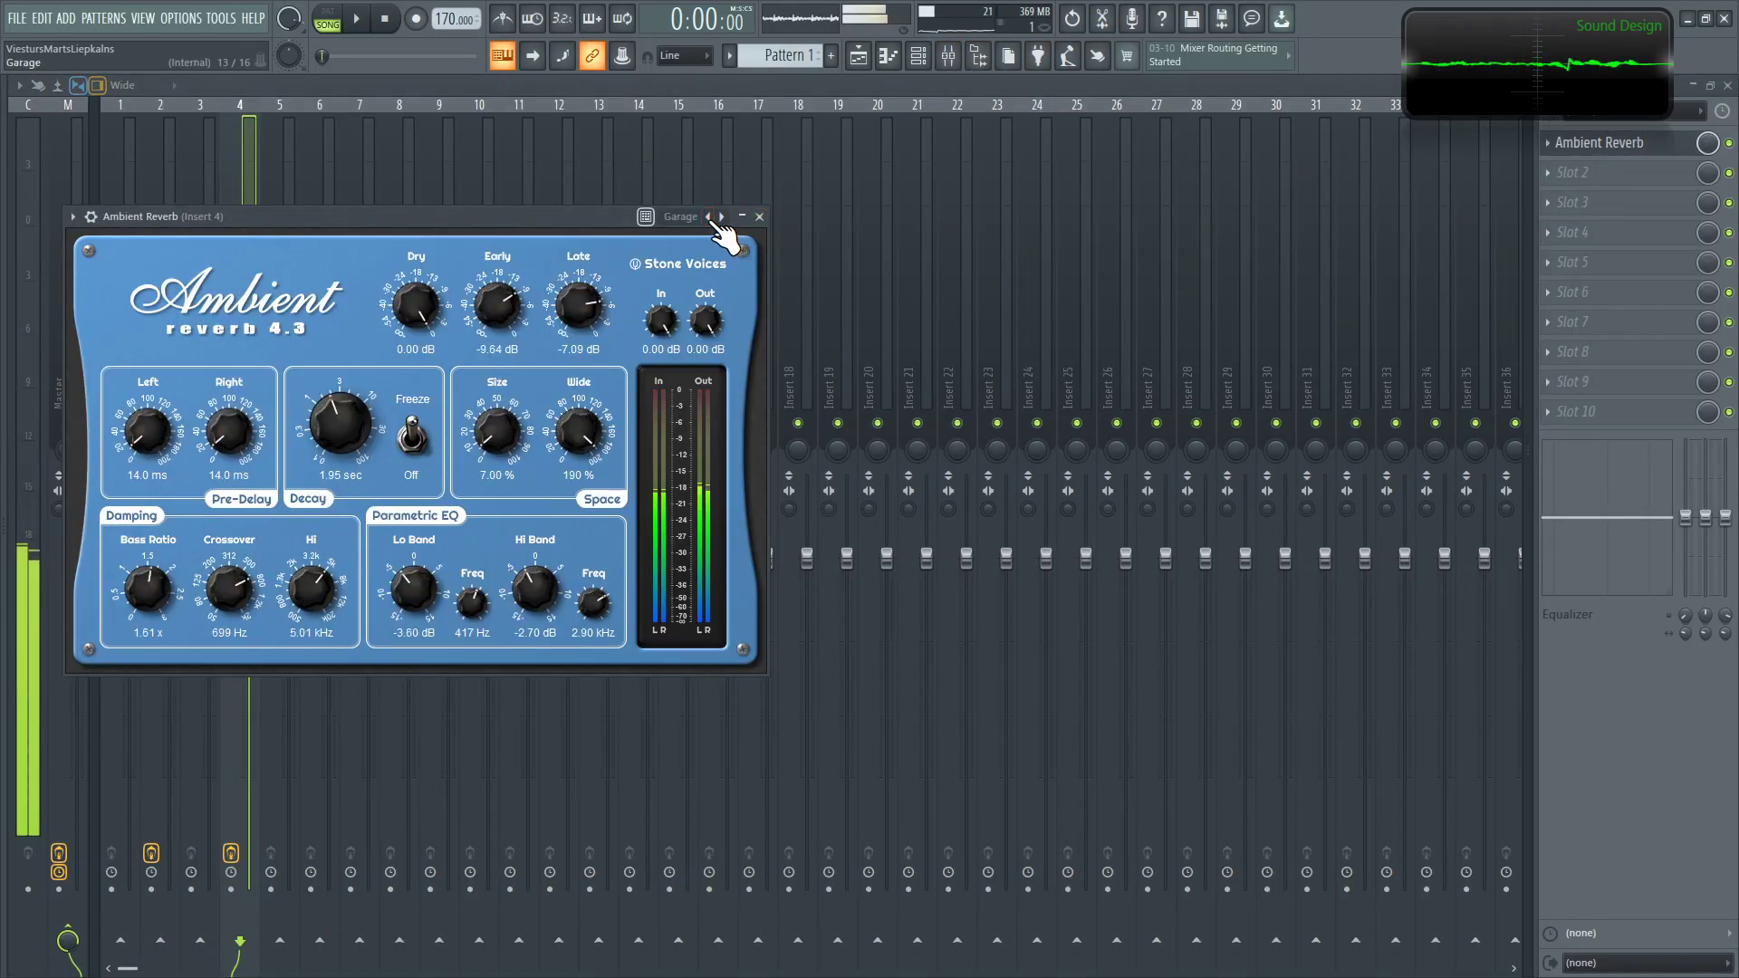
pyautogui.click(759, 216)
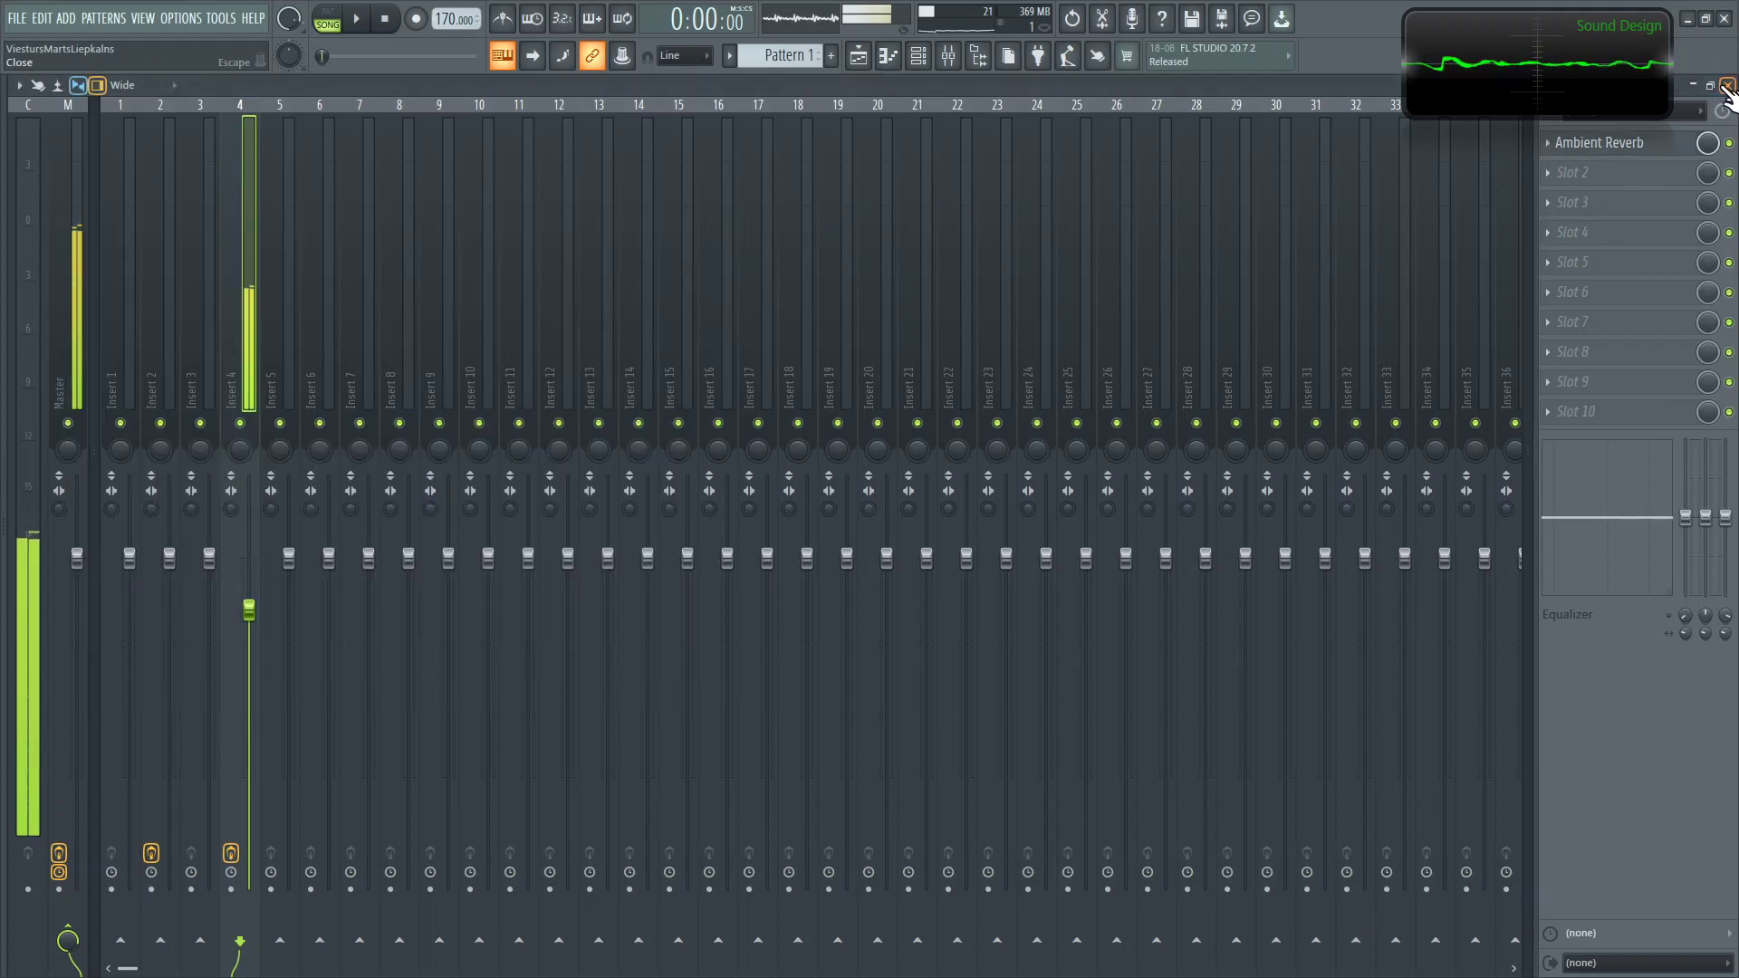
pyautogui.click(1727, 85)
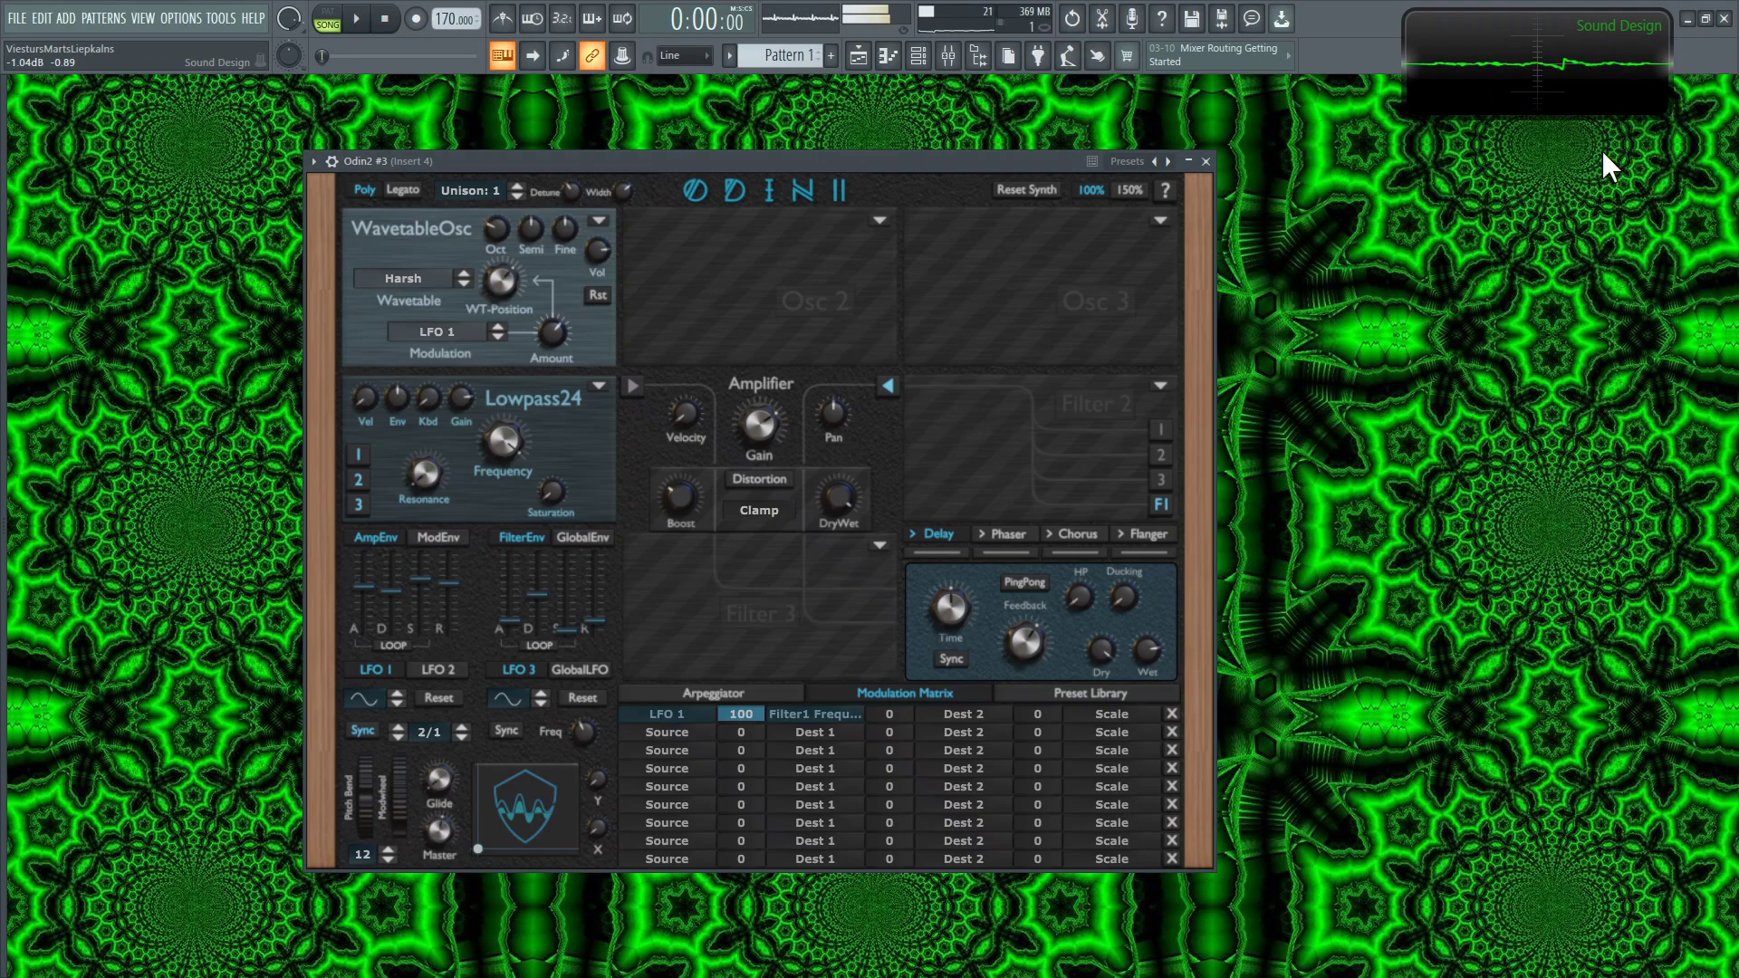
pyautogui.click(951, 553)
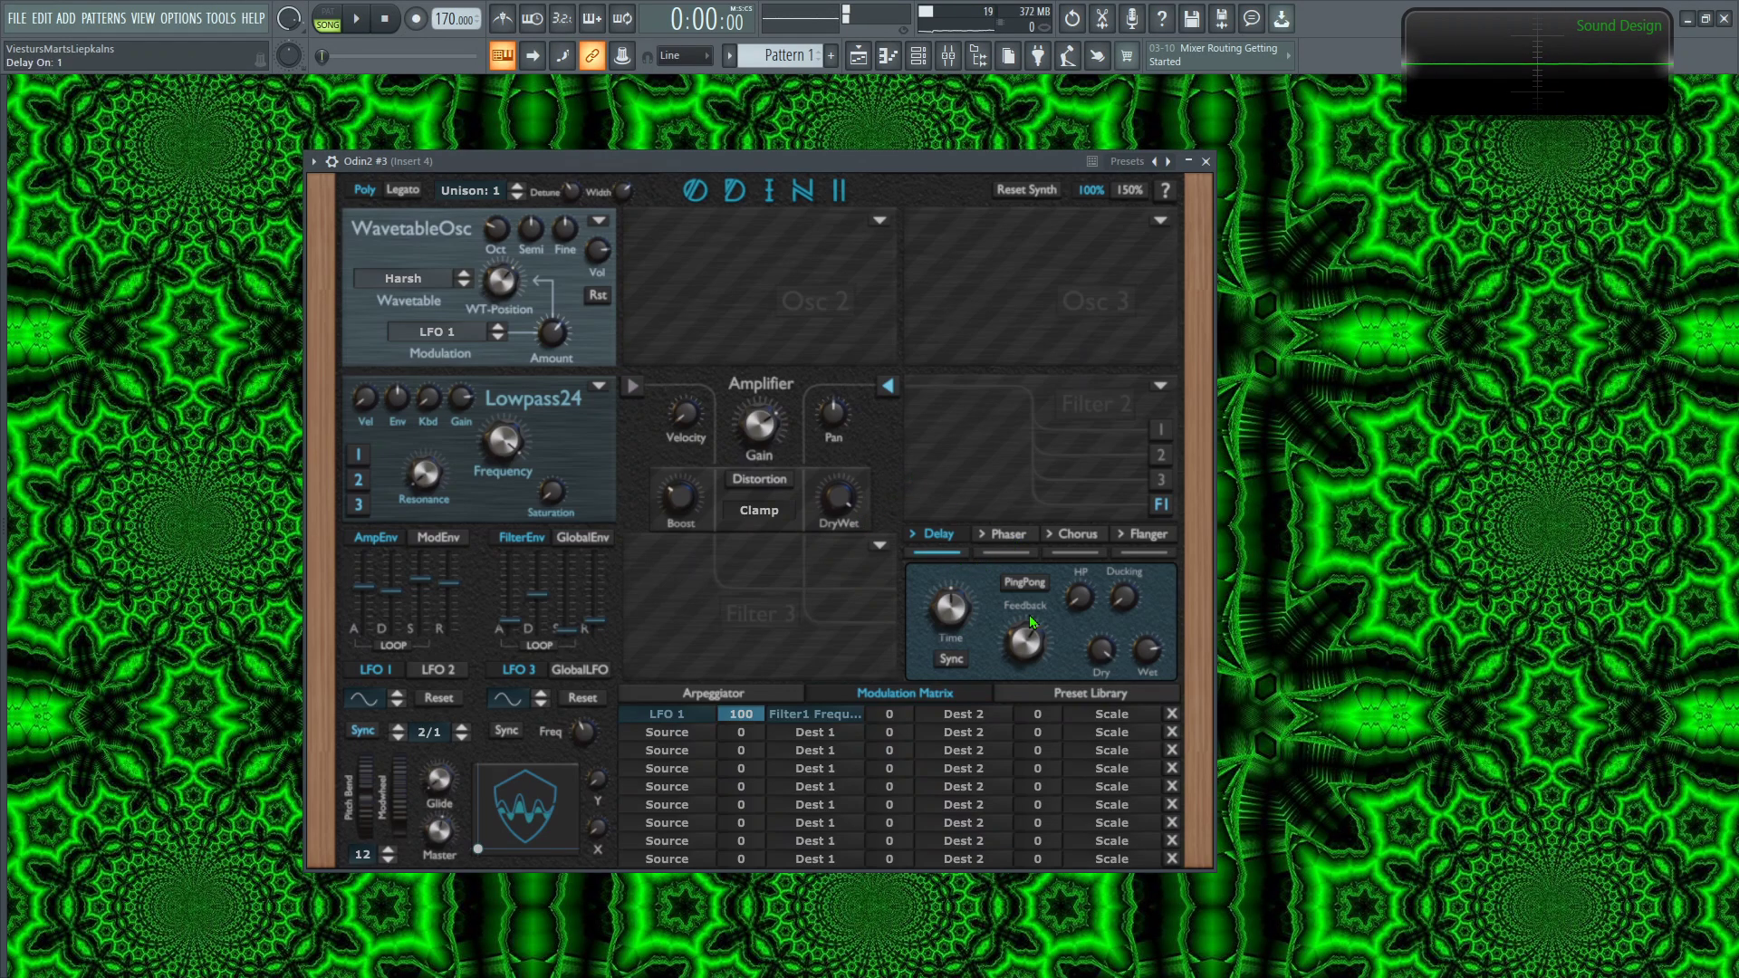
pyautogui.click(962, 658)
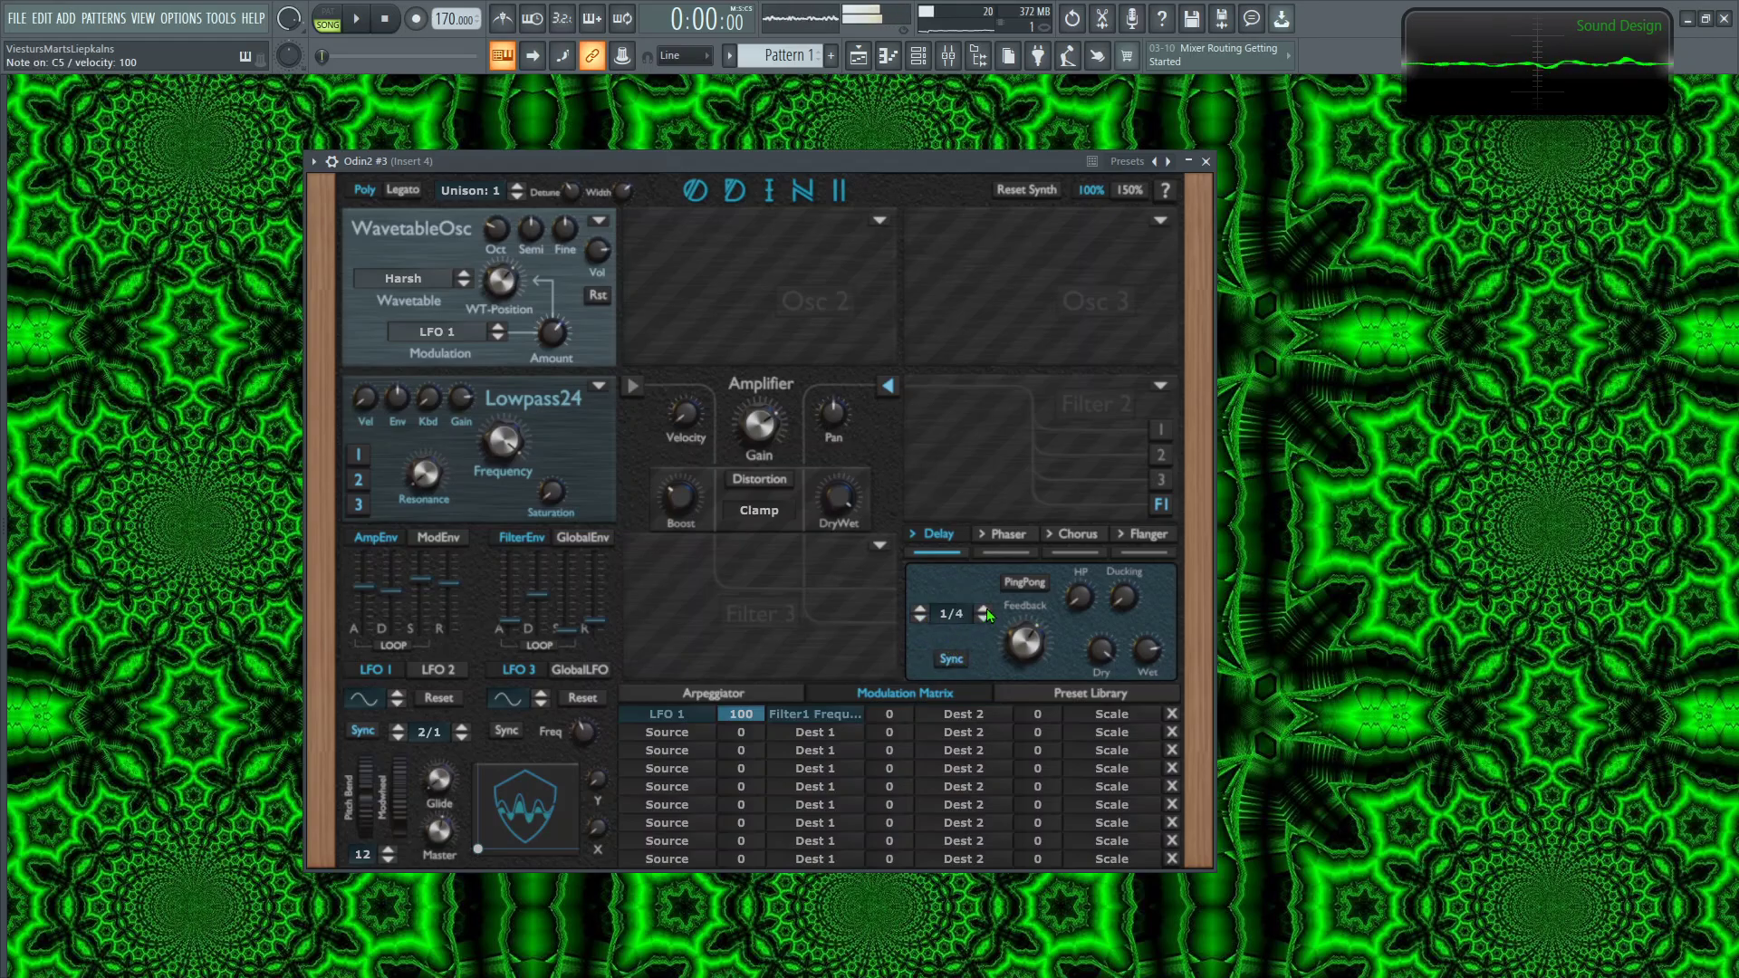
pyautogui.moveTo(1033, 603); pyautogui.dragTo(1032, 681)
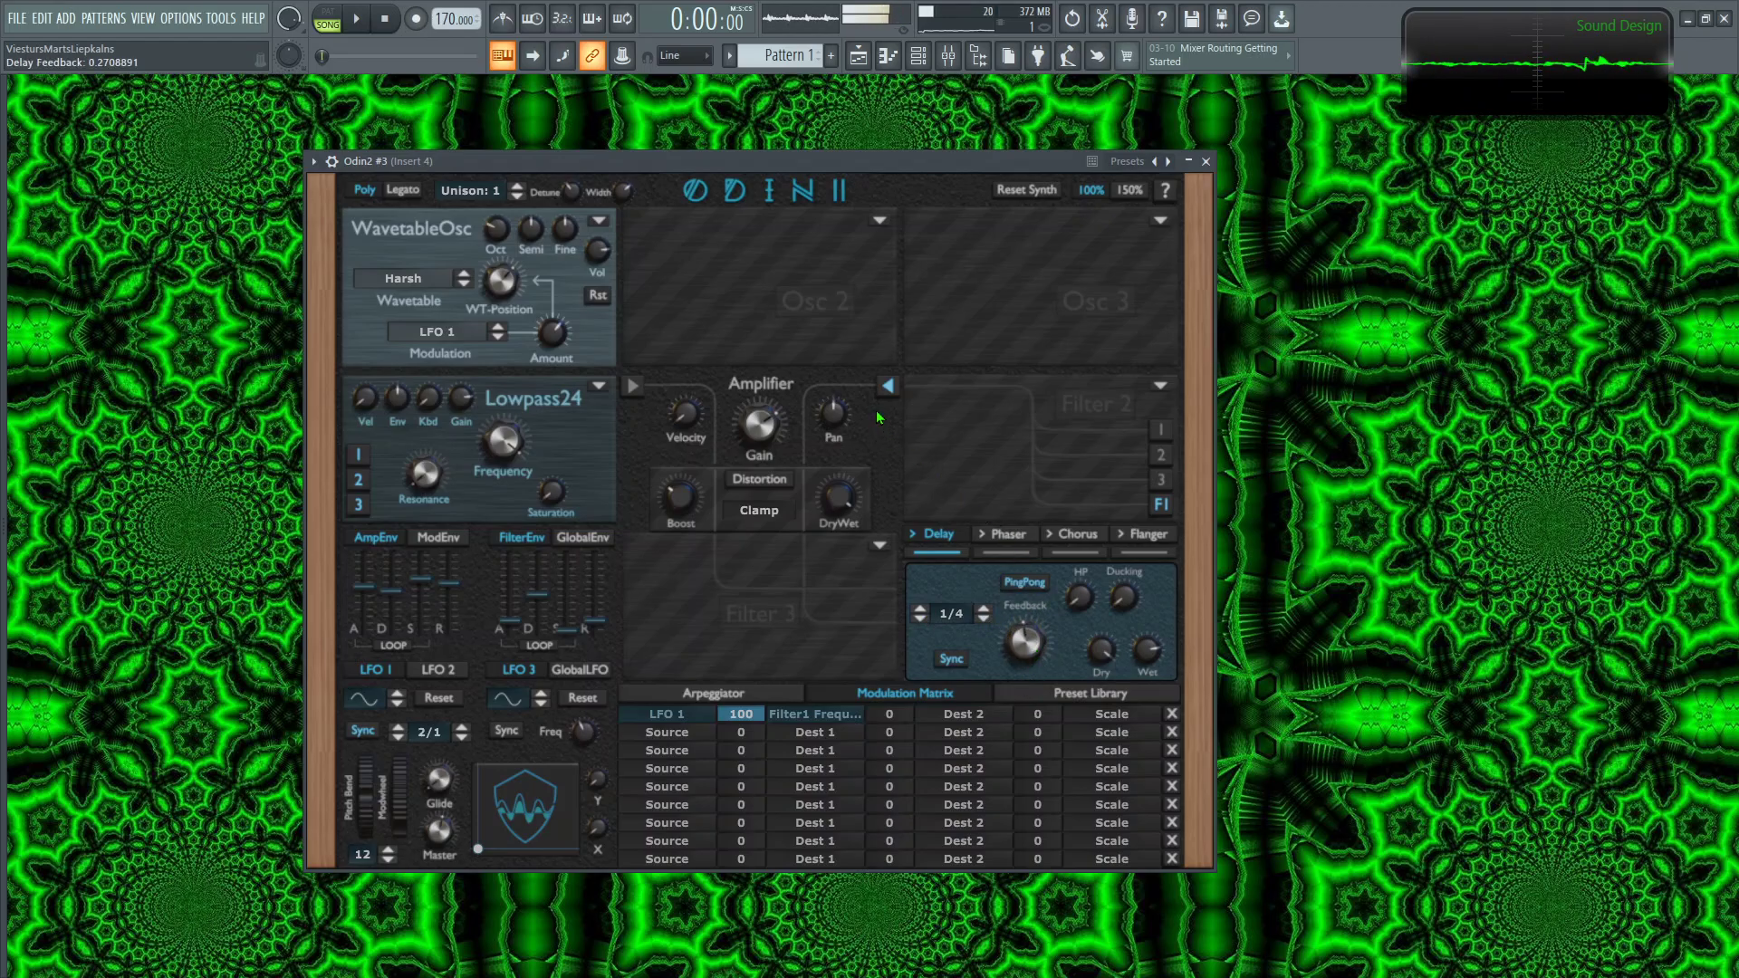
pyautogui.click(750, 696)
pyautogui.click(892, 696)
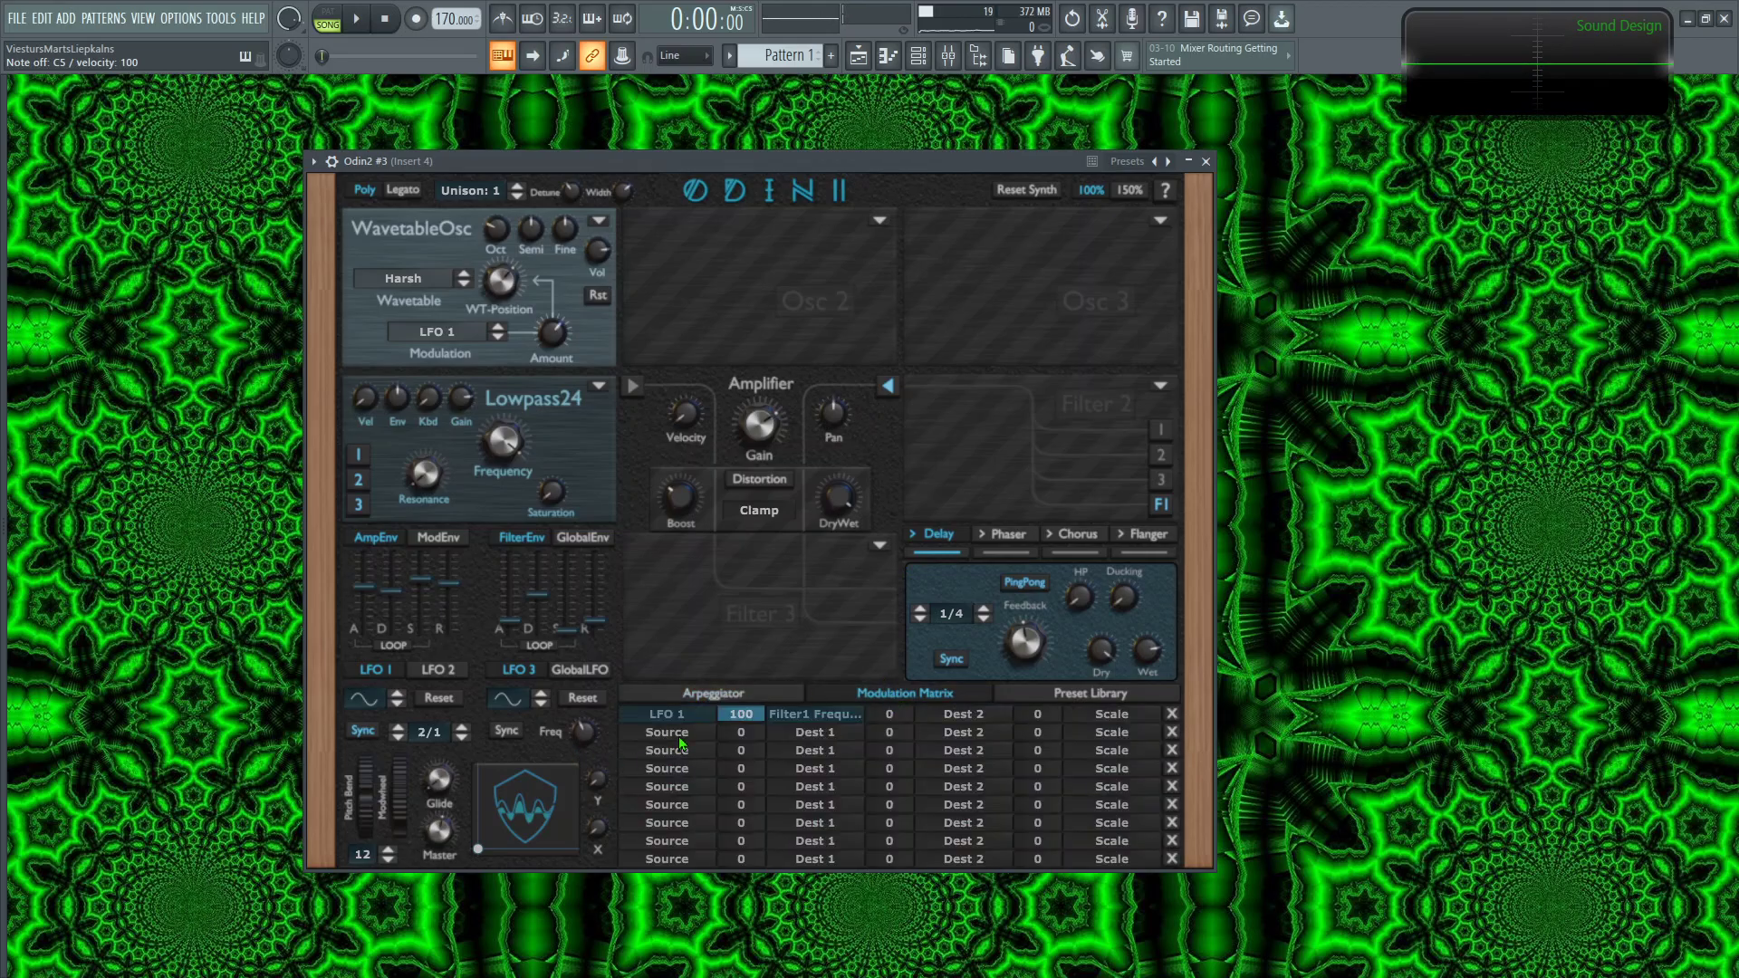
# Step: Enable distortion and route ModWheel to Distortion Boost at amount 100 in matrix row 2
pyautogui.click(775, 482)
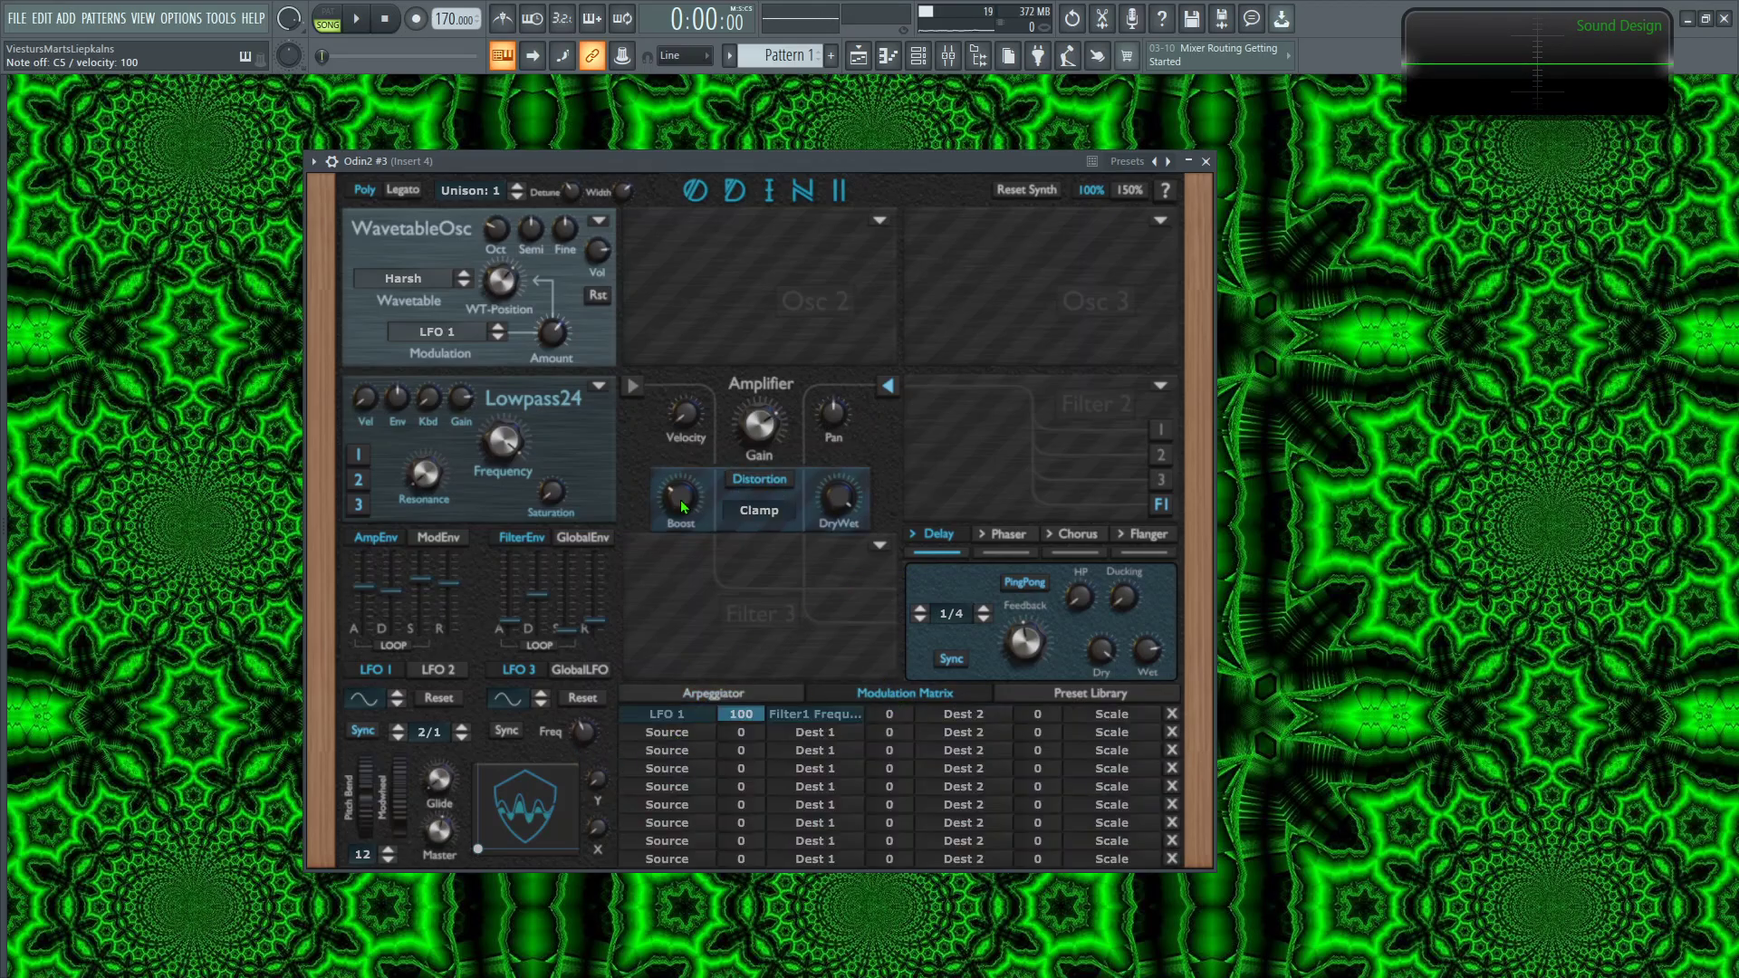
pyautogui.click(686, 746)
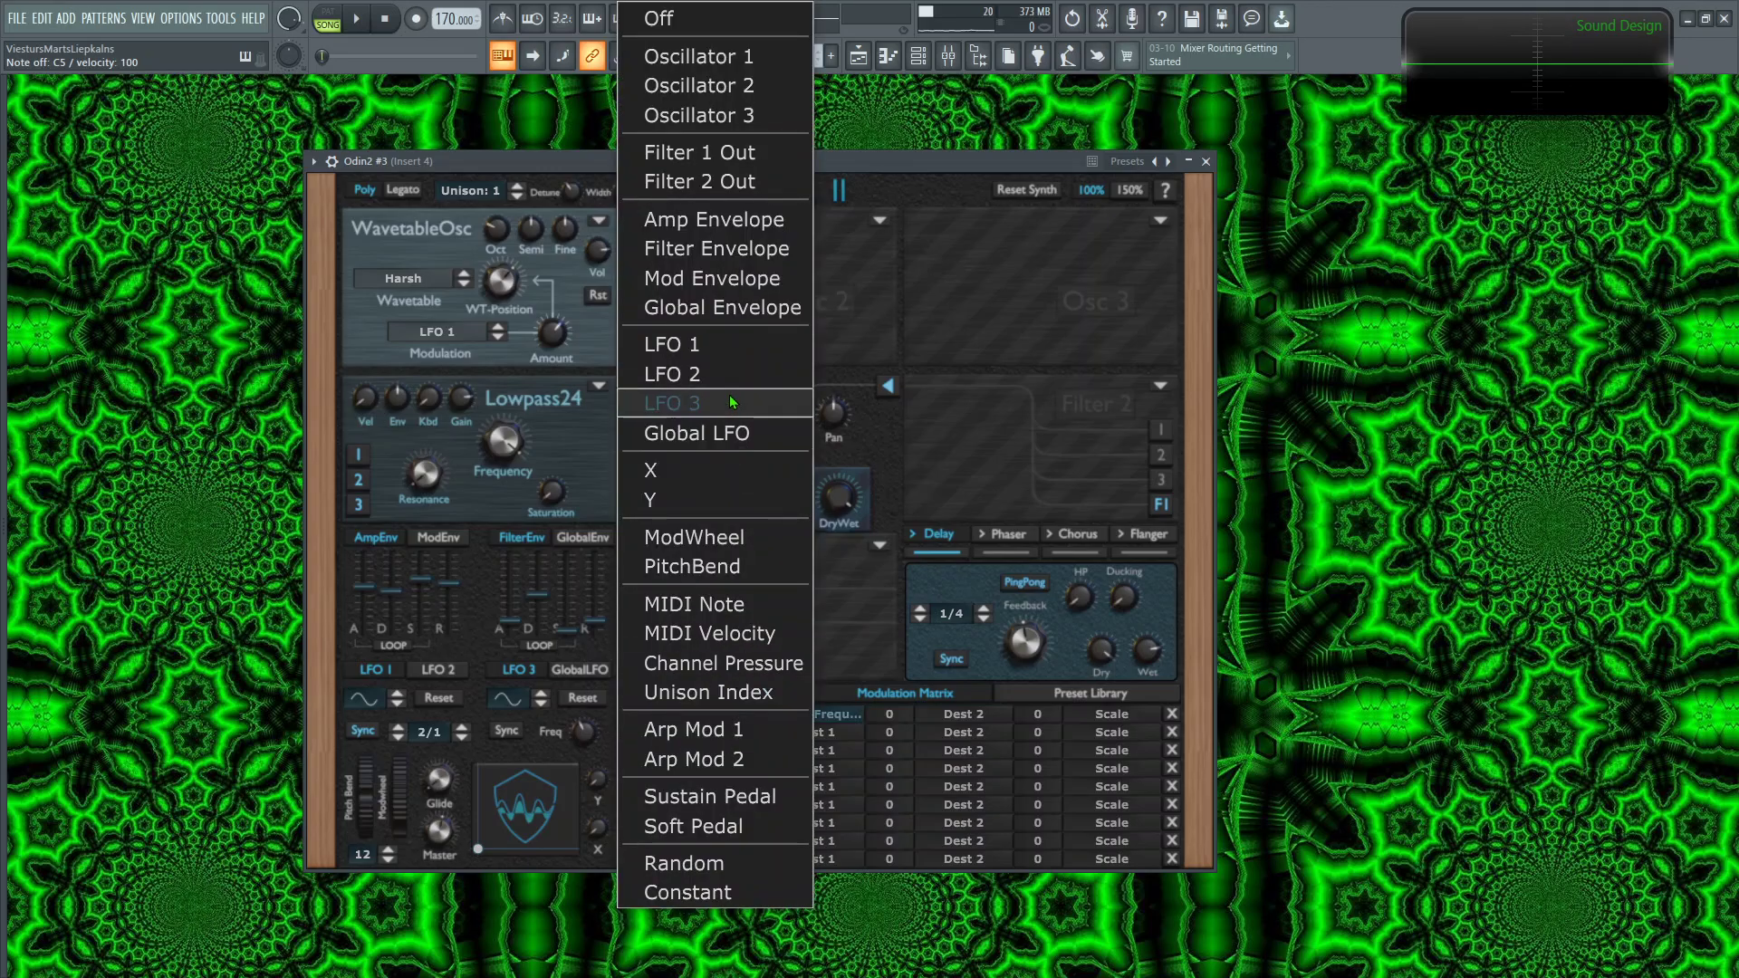
pyautogui.click(742, 533)
pyautogui.click(813, 743)
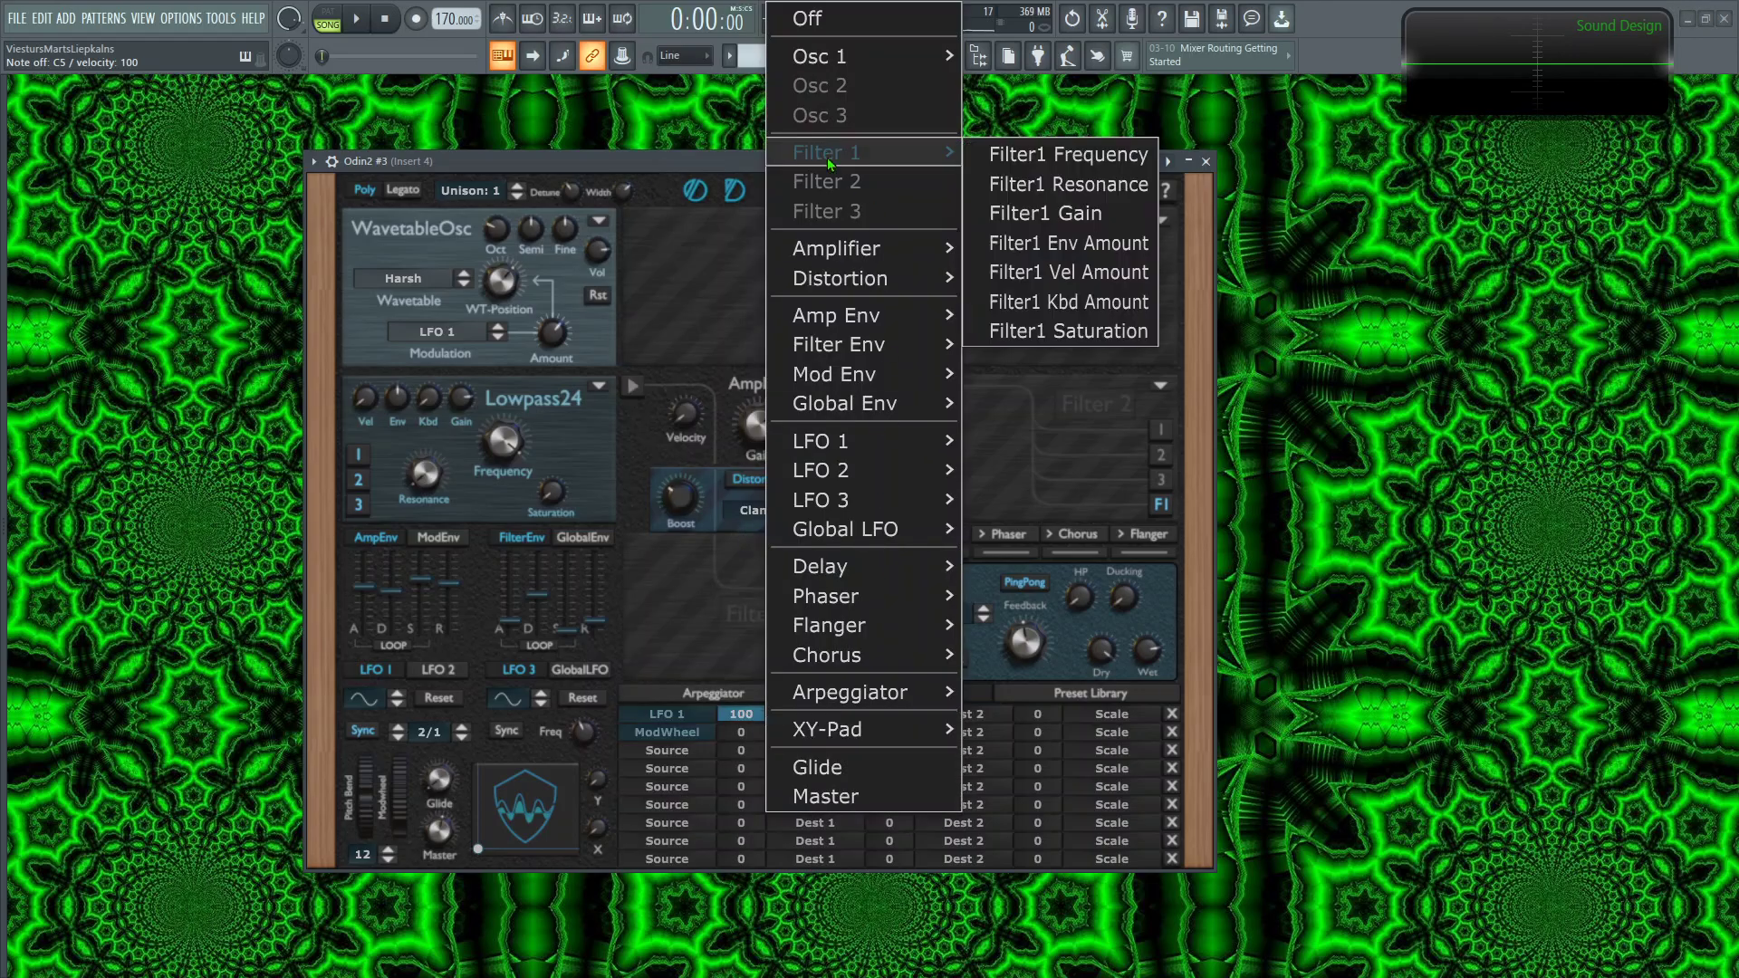
pyautogui.moveTo(949, 147)
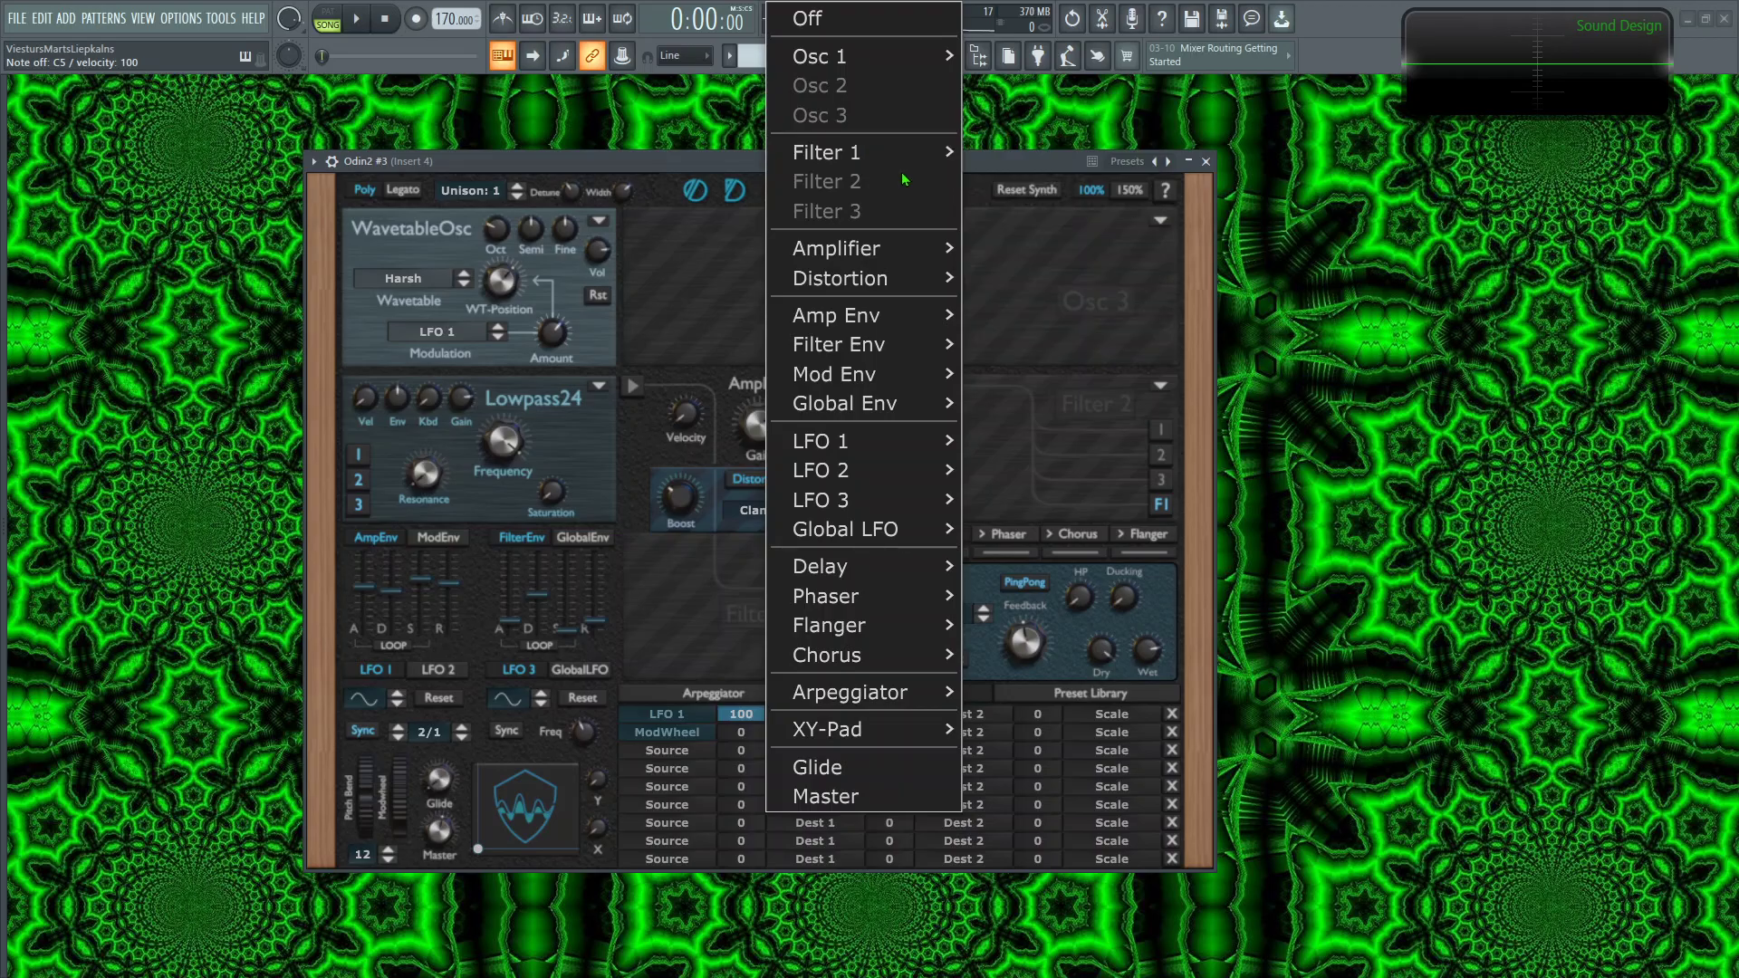
pyautogui.moveTo(910, 281)
pyautogui.click(1019, 282)
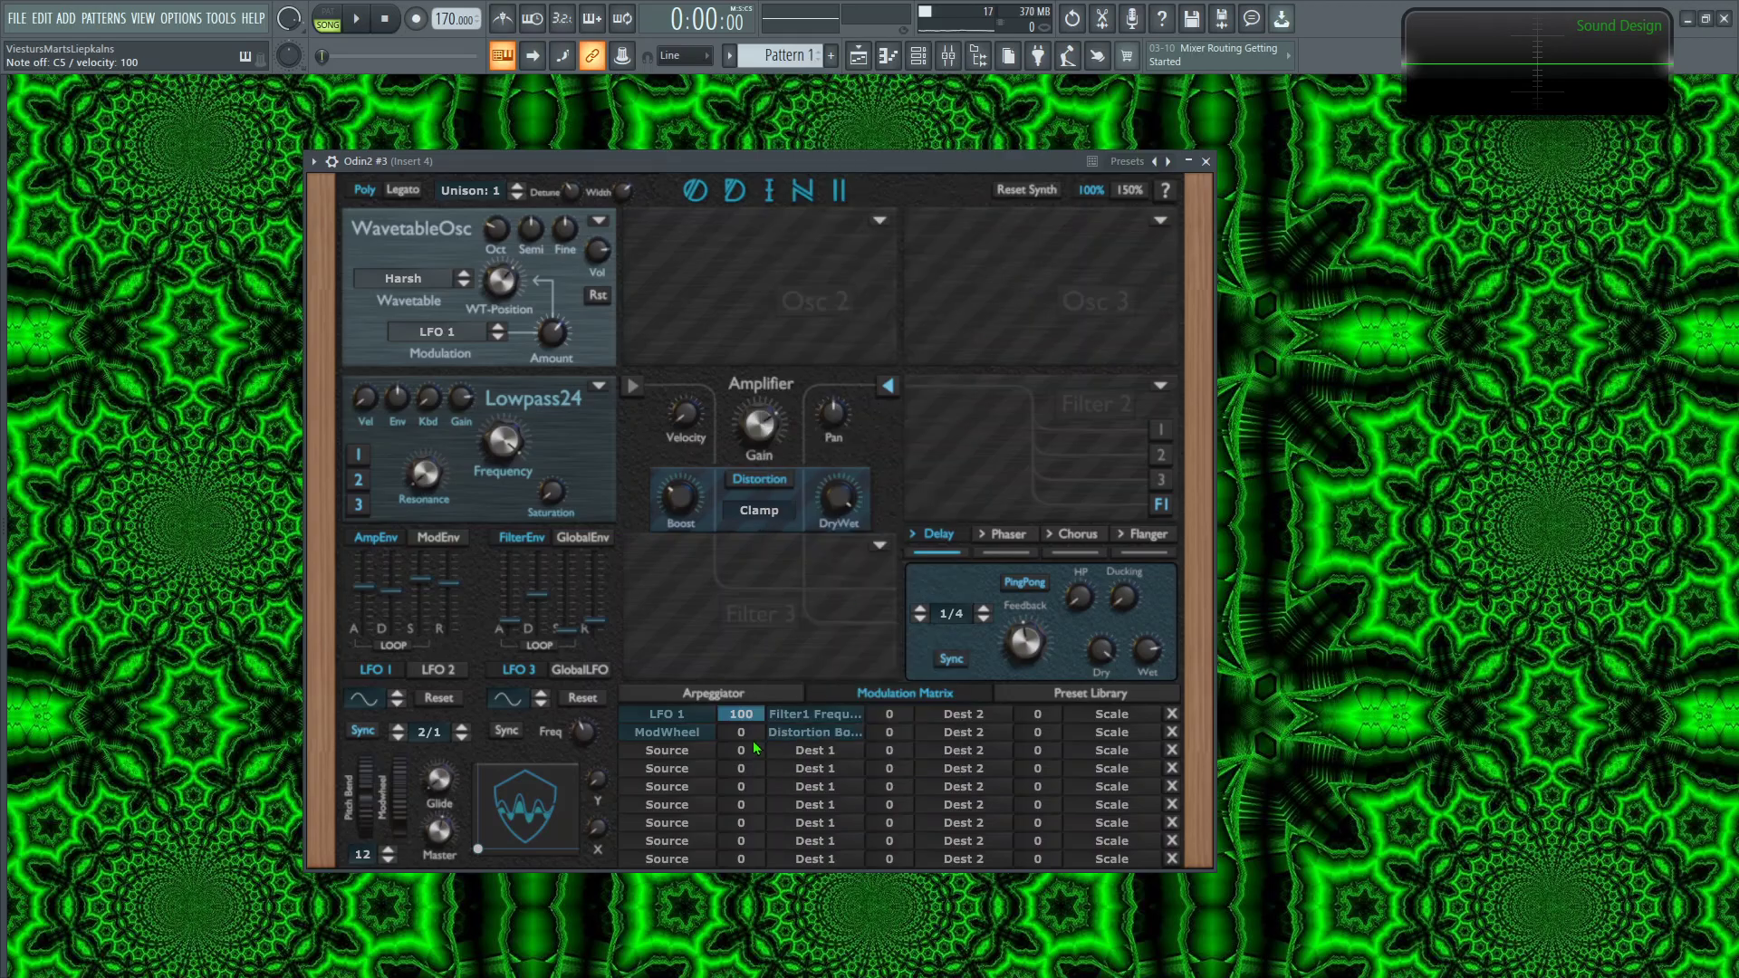
pyautogui.moveTo(421, 811)
pyautogui.mouseDown()
pyautogui.moveTo(467, 567)
pyautogui.moveTo(666, 516)
pyautogui.moveTo(410, 809)
pyautogui.moveTo(435, 897)
pyautogui.moveTo(503, 770)
pyautogui.moveTo(410, 871)
pyautogui.moveTo(433, 588)
pyautogui.moveTo(441, 830)
pyautogui.mouseUp()
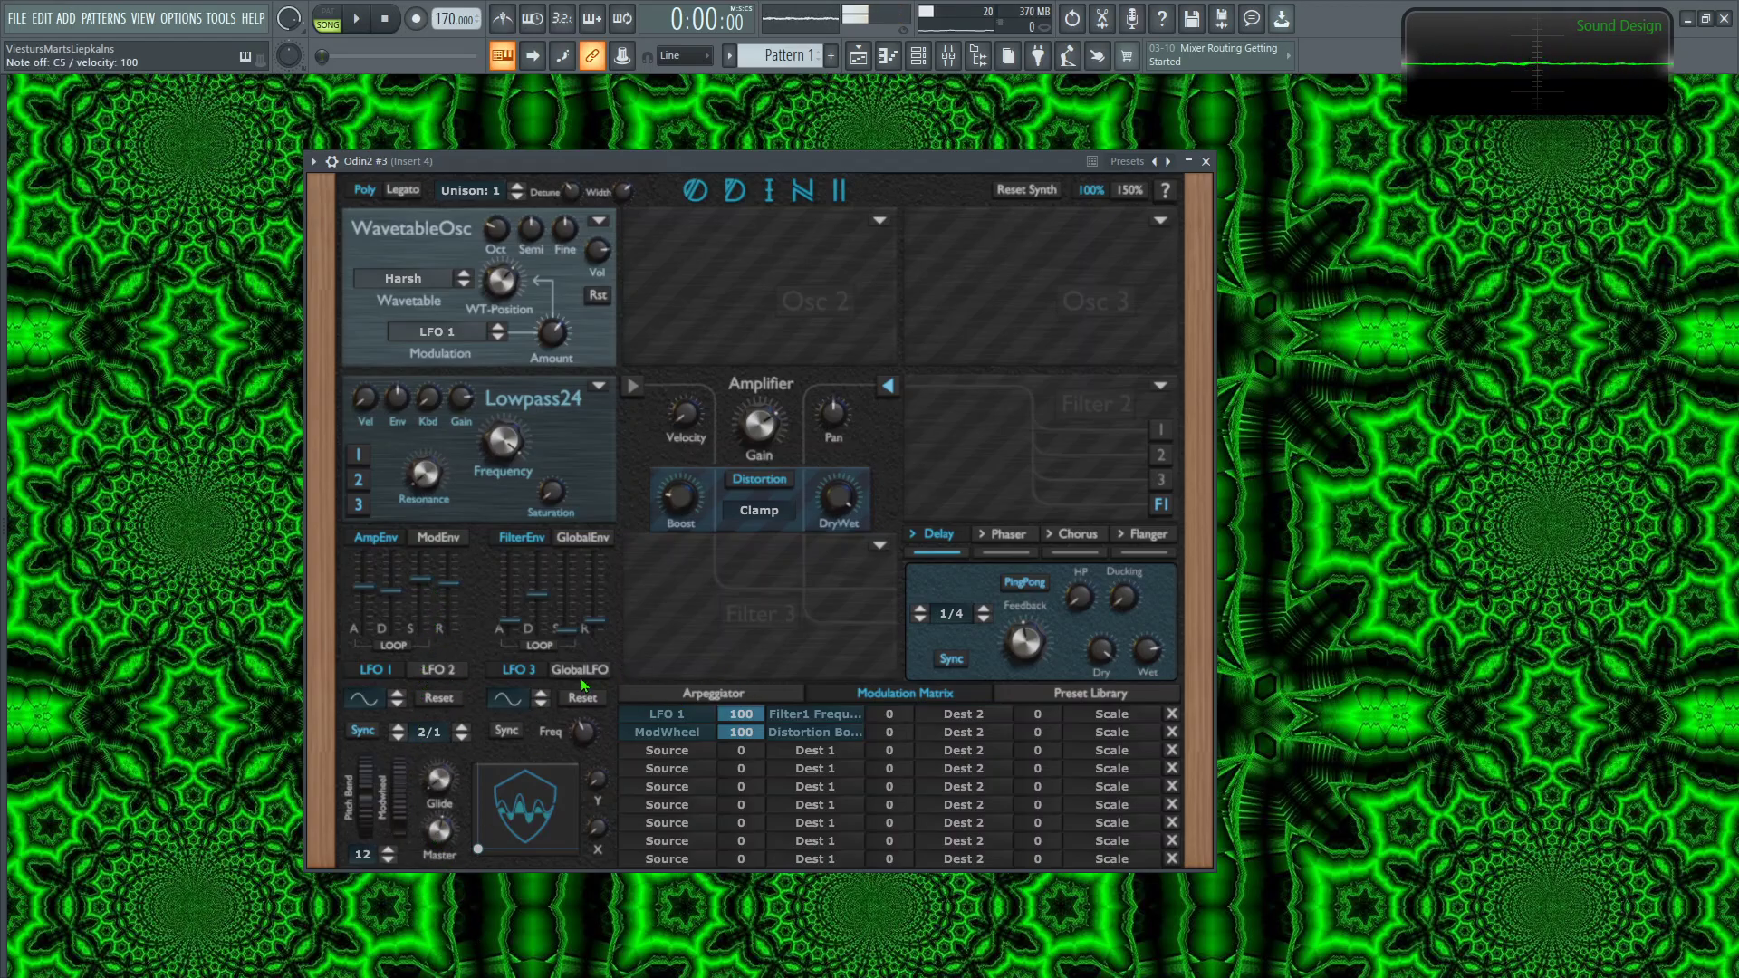
# Step: Load a Noise Oscillator into Osc 2, turn its volume down and retune its high-pass and low-pass cutoffs
pyautogui.click(882, 220)
pyautogui.click(810, 482)
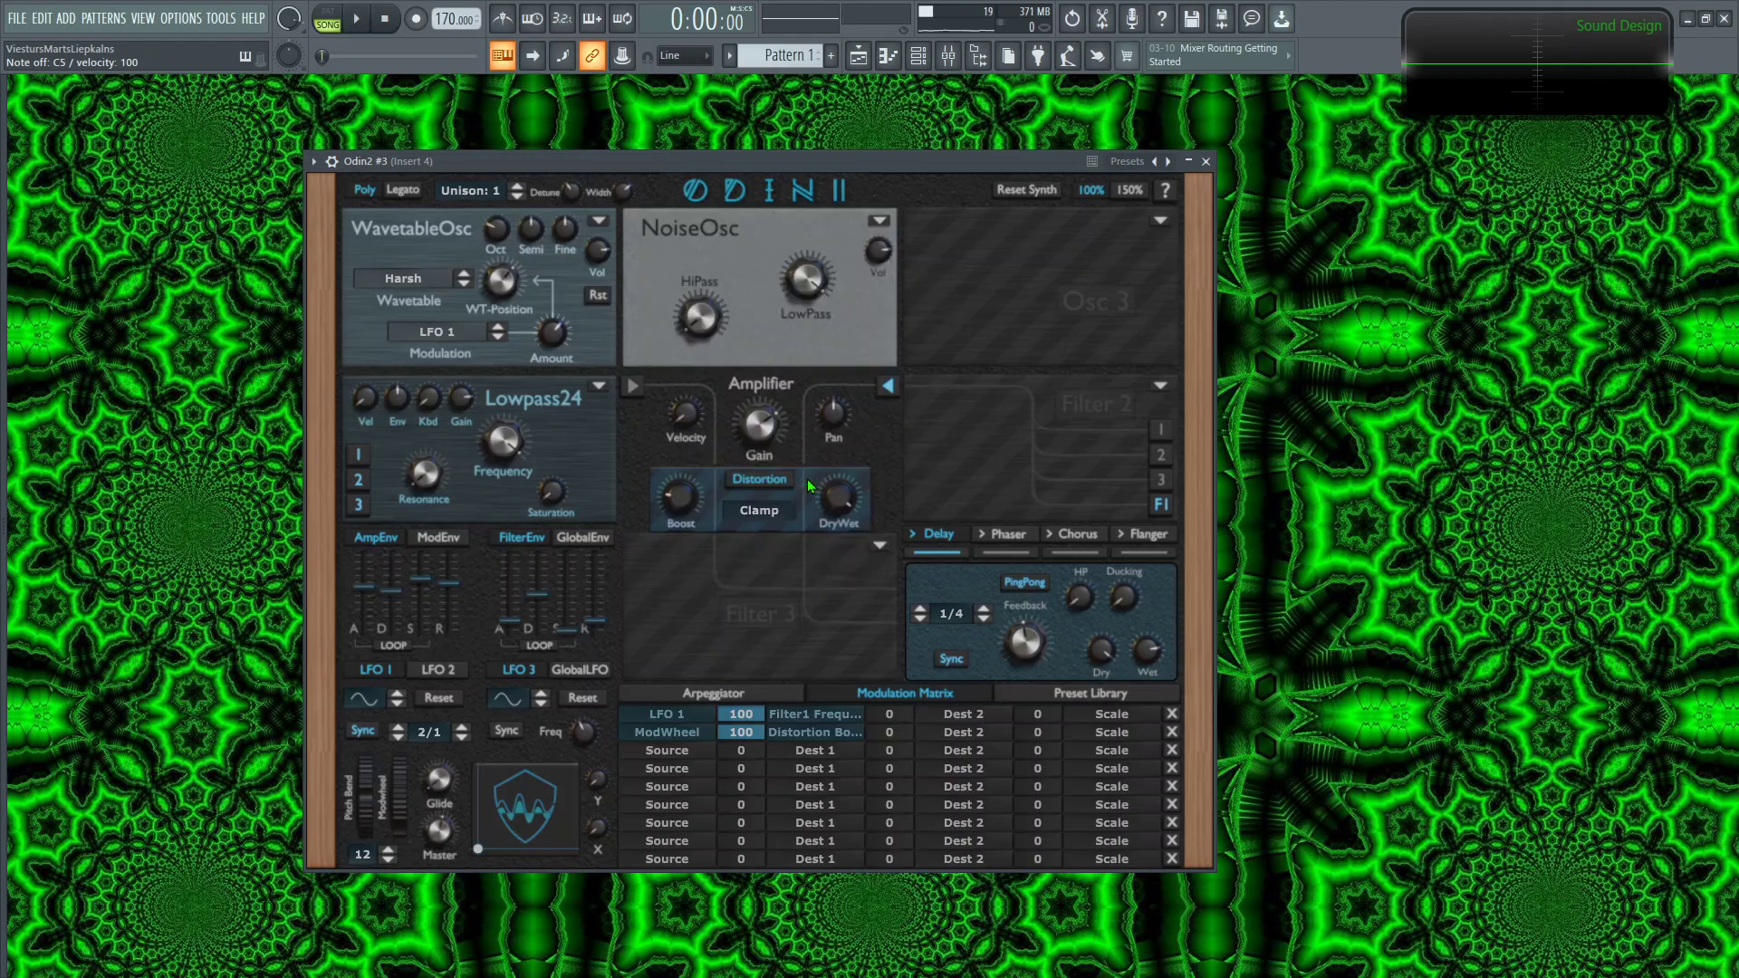
pyautogui.moveTo(700, 305); pyautogui.dragTo(817, 221)
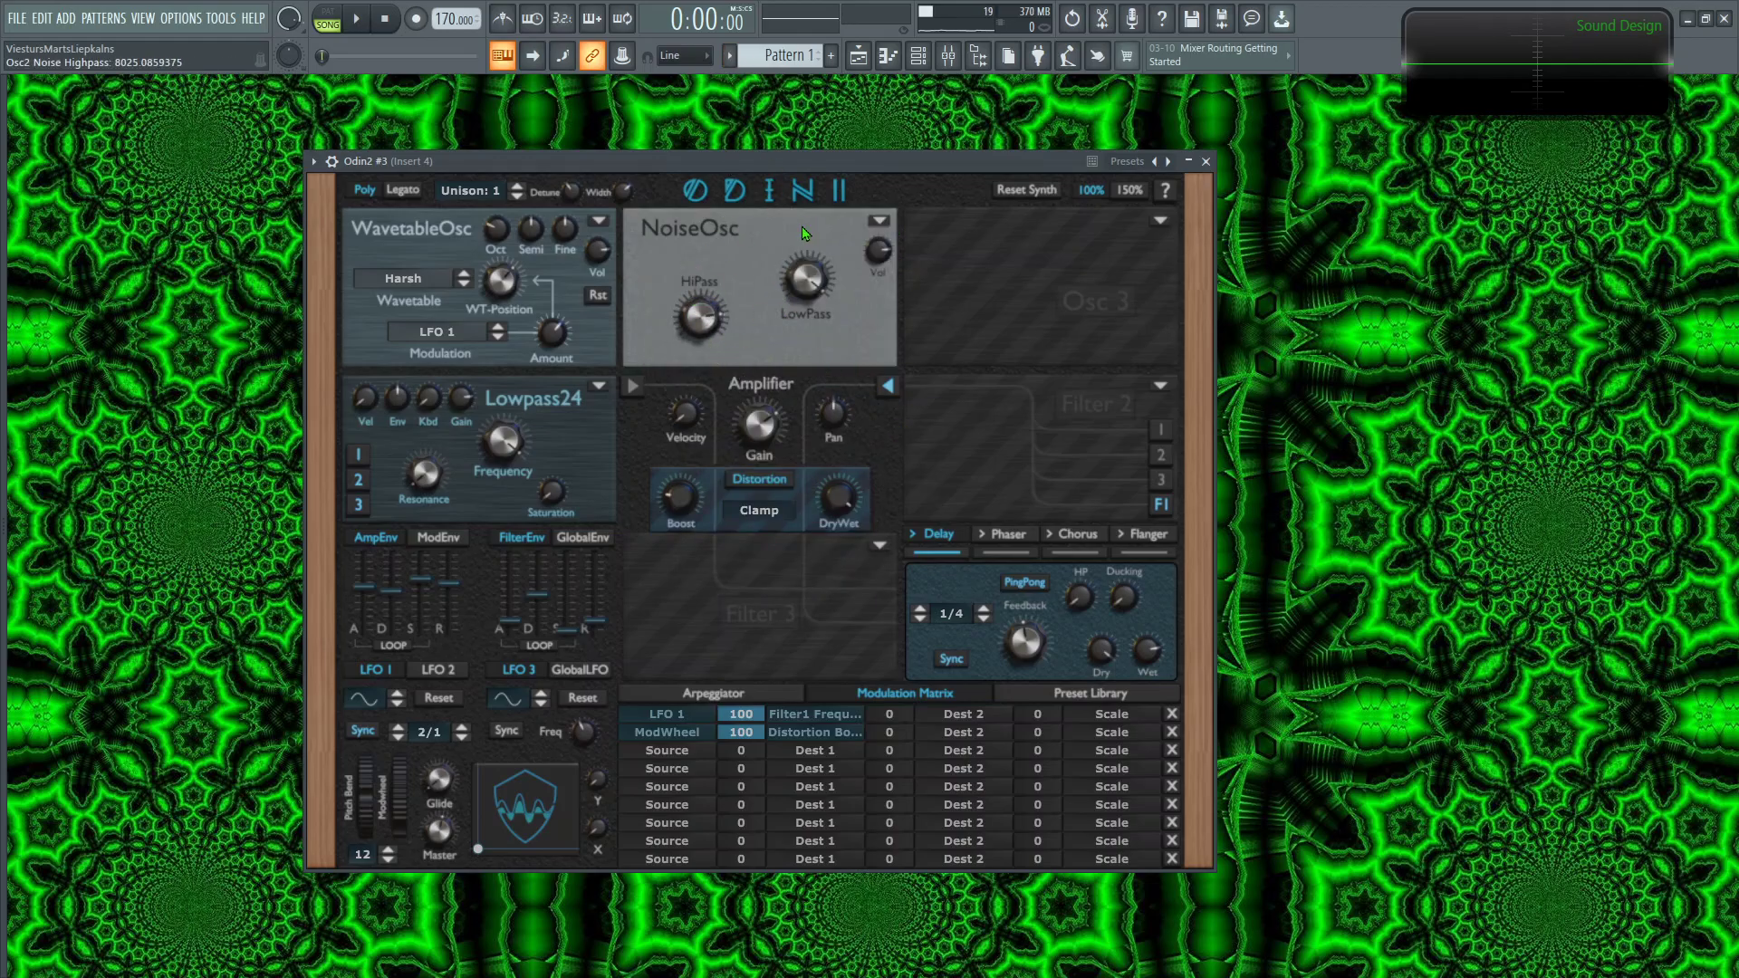
pyautogui.moveTo(705, 316)
pyautogui.mouseDown()
pyautogui.moveTo(781, 297)
pyautogui.moveTo(809, 329)
pyautogui.moveTo(726, 306)
pyautogui.mouseUp()
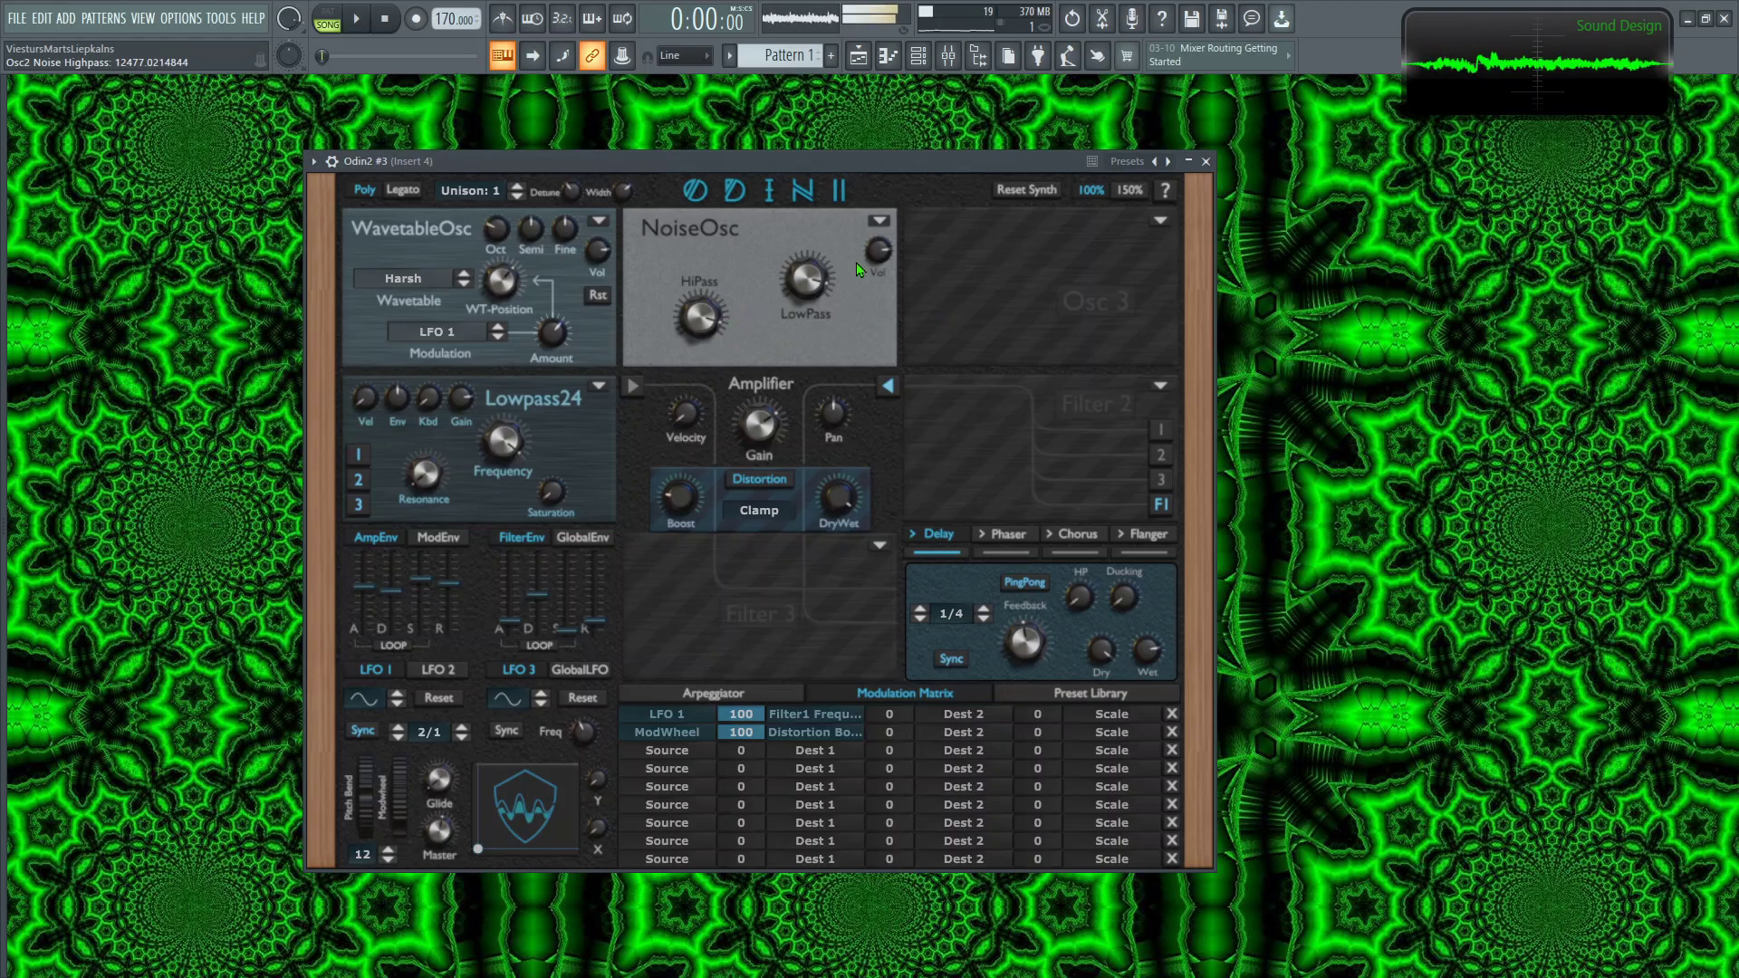
pyautogui.moveTo(878, 253); pyautogui.dragTo(880, 296)
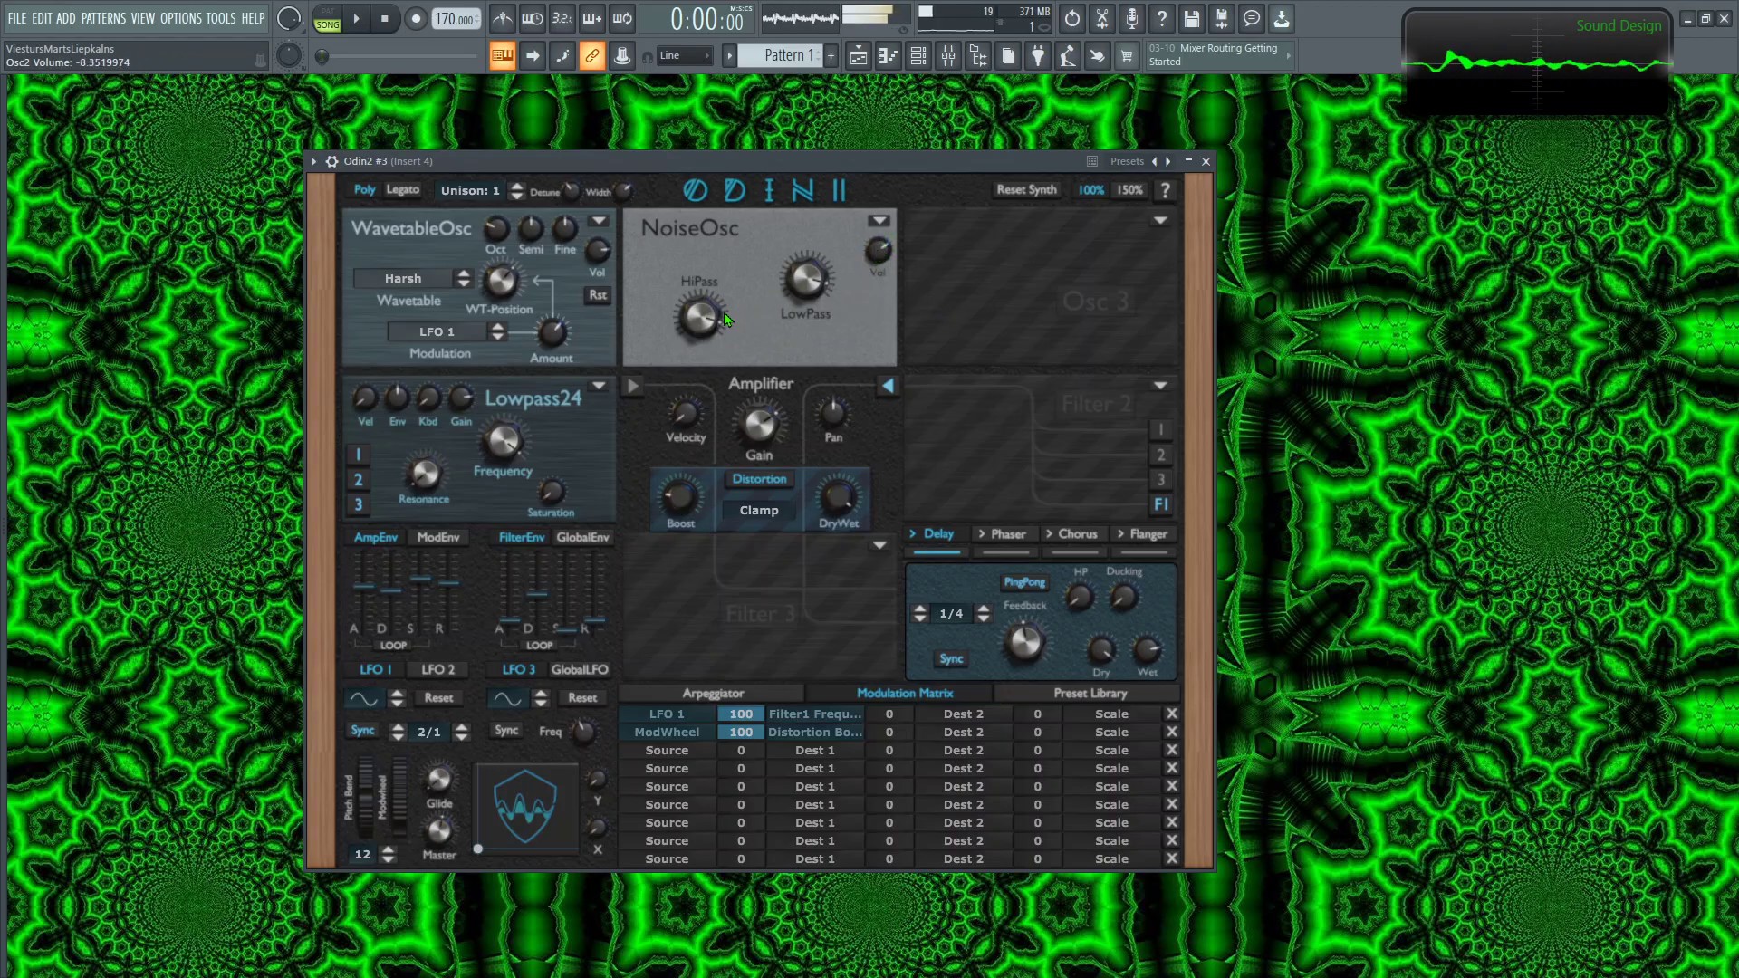
pyautogui.moveTo(824, 281); pyautogui.dragTo(824, 279)
pyautogui.moveTo(720, 308); pyautogui.dragTo(720, 381)
pyautogui.moveTo(817, 290); pyautogui.dragTo(862, 465)
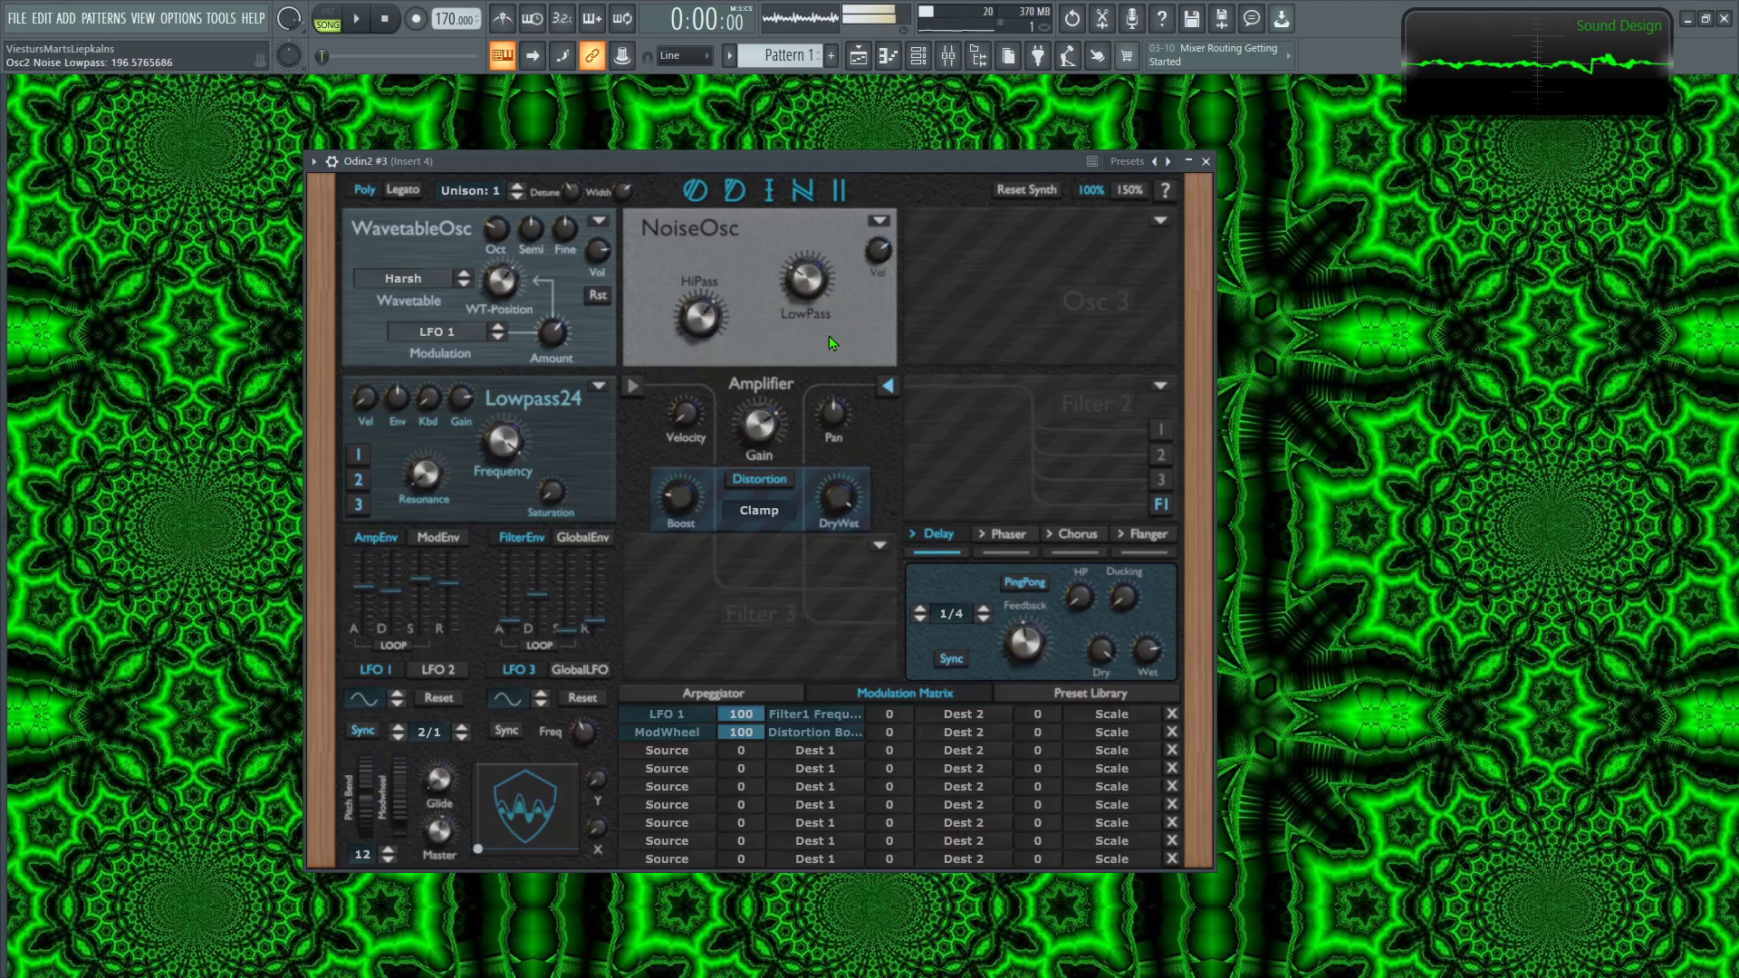
pyautogui.moveTo(826, 324)
pyautogui.mouseDown()
pyautogui.moveTo(837, 250)
pyautogui.moveTo(822, 313)
pyautogui.mouseUp()
# Step: Make Osc 3 a synced FM-wavetable oscillator, octave -2, LFO 1 on position, WT-Position about 0.276
pyautogui.click(1160, 224)
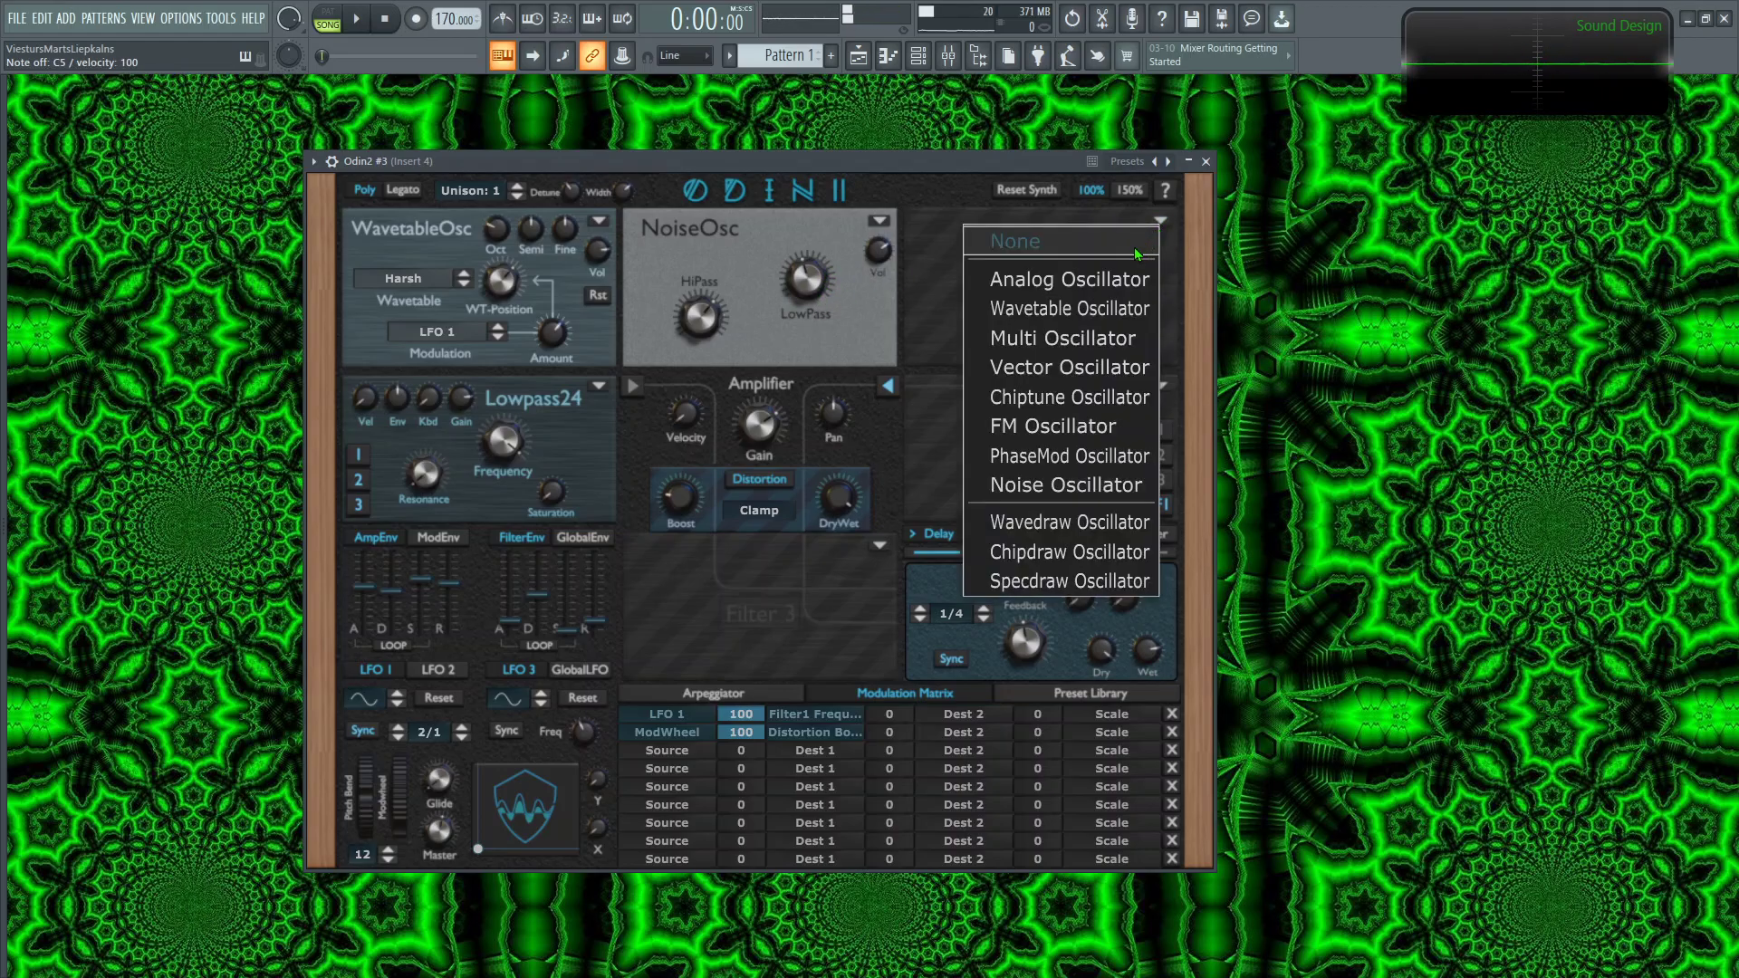
pyautogui.click(1089, 308)
pyautogui.moveTo(1060, 233); pyautogui.dragTo(1061, 274)
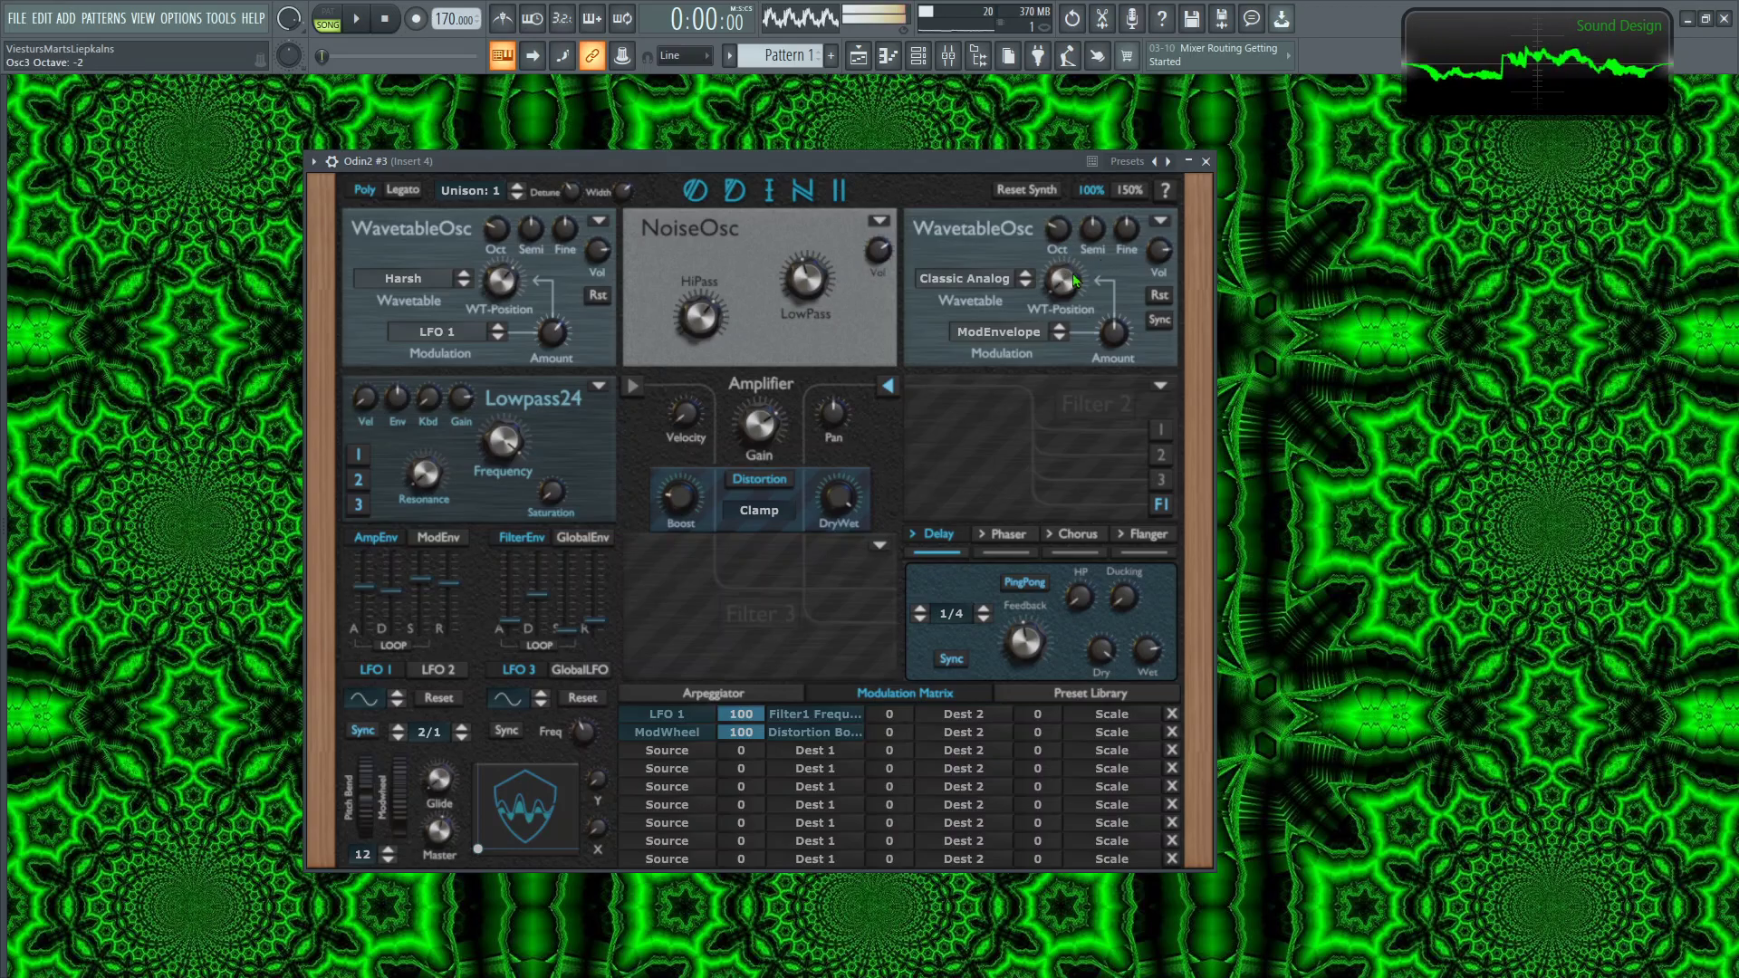
pyautogui.click(1027, 286)
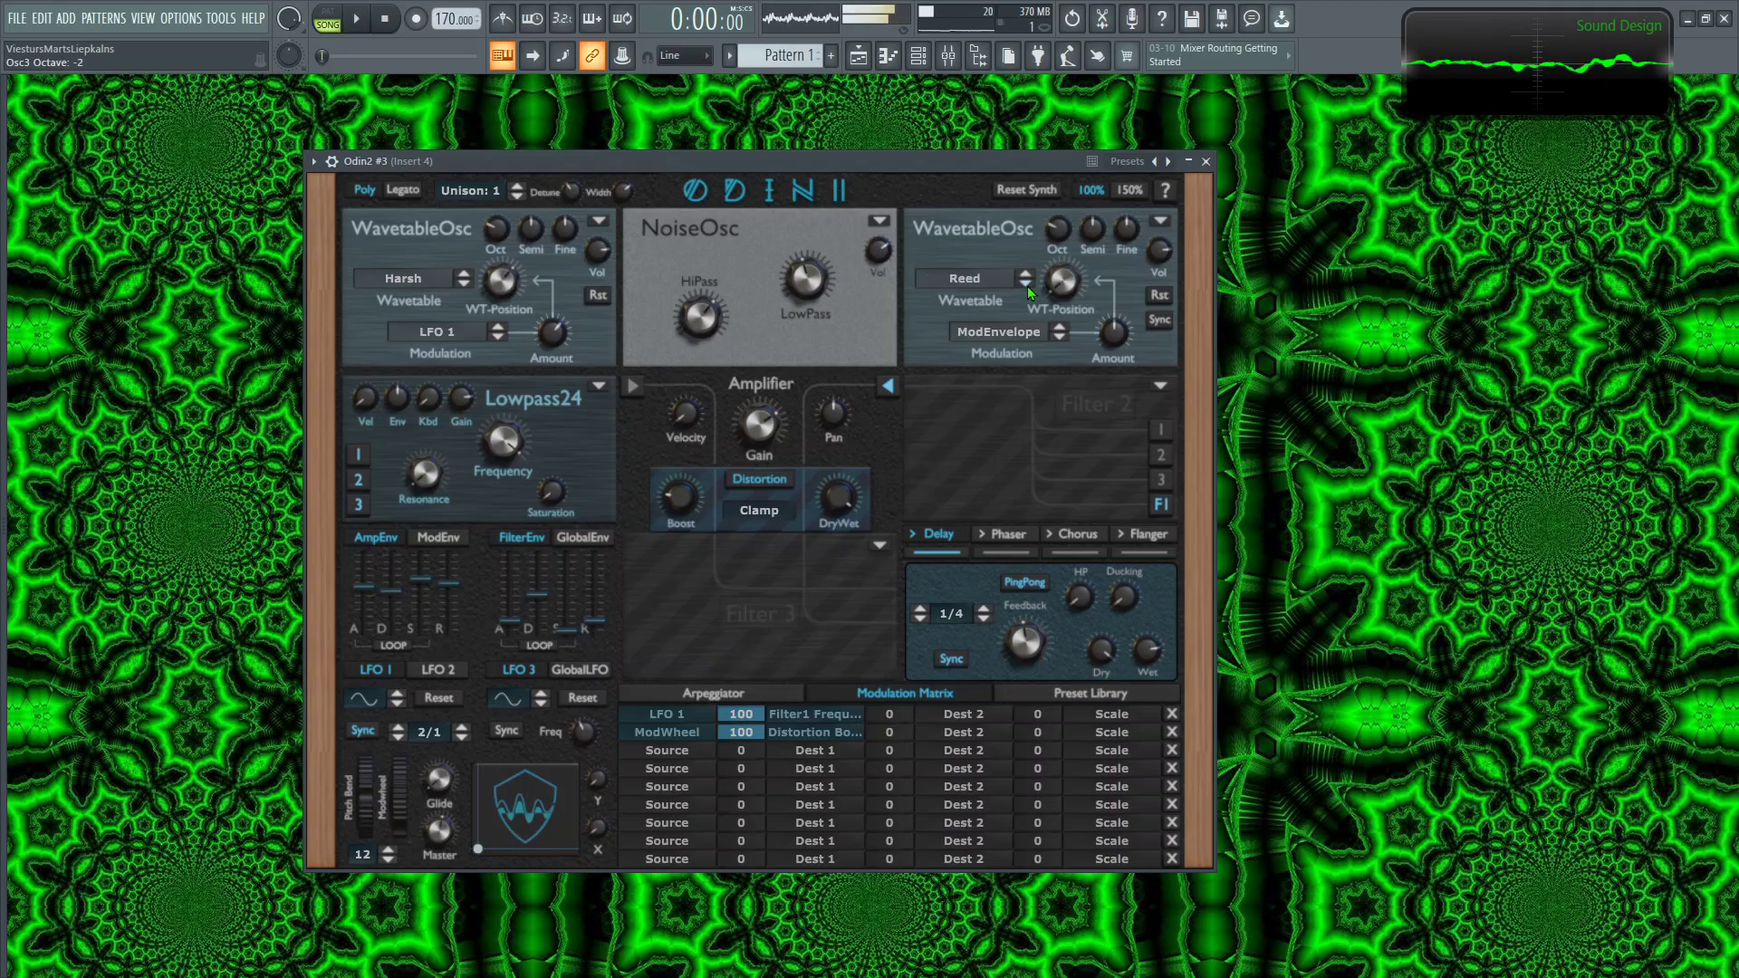
pyautogui.click(1027, 286)
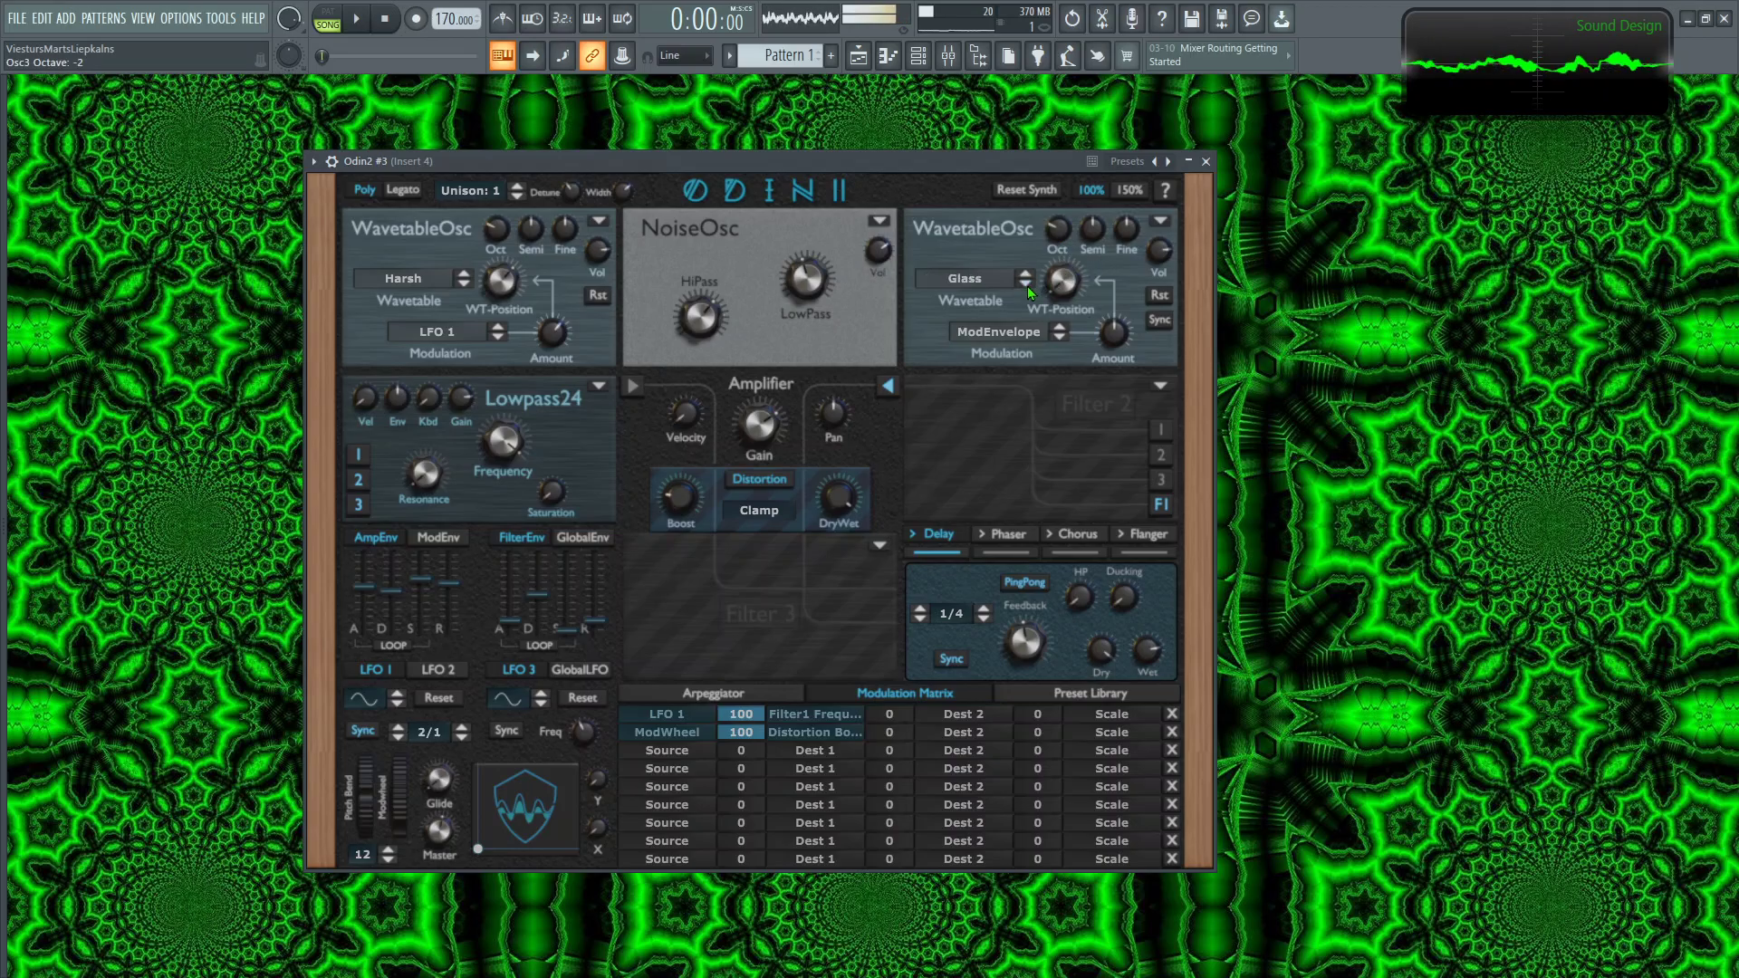
pyautogui.click(1059, 339)
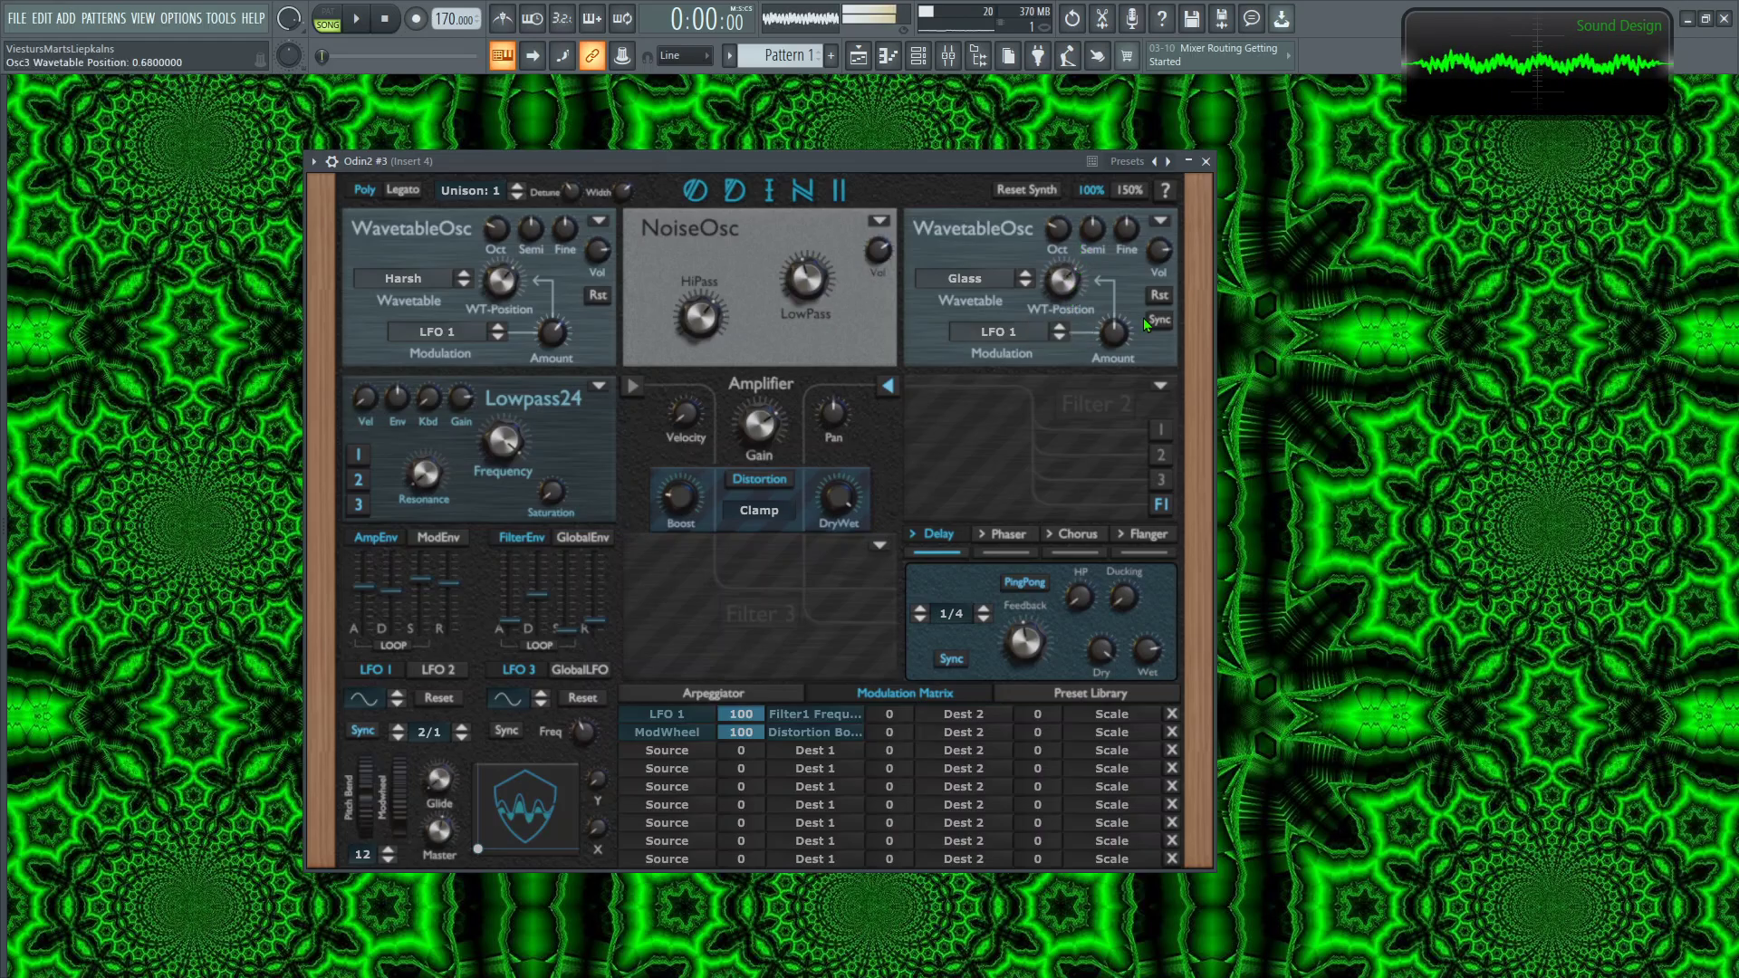
pyautogui.click(1143, 318)
pyautogui.click(1028, 284)
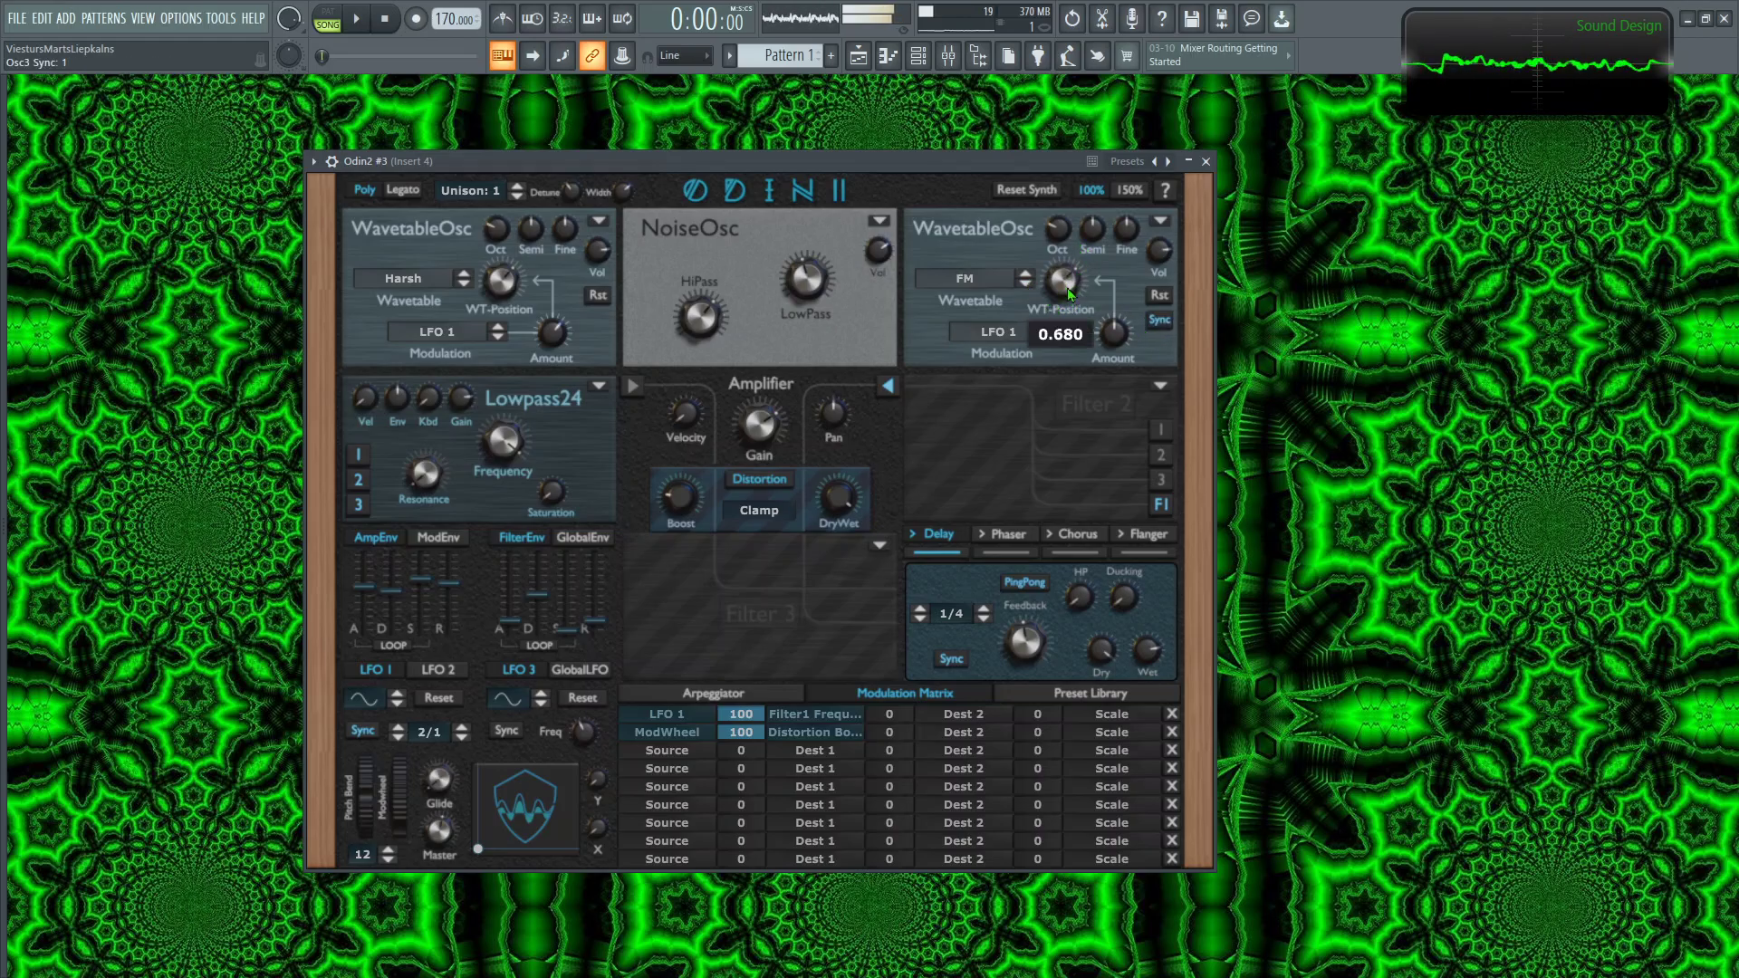
pyautogui.moveTo(1072, 299); pyautogui.dragTo(1086, 404)
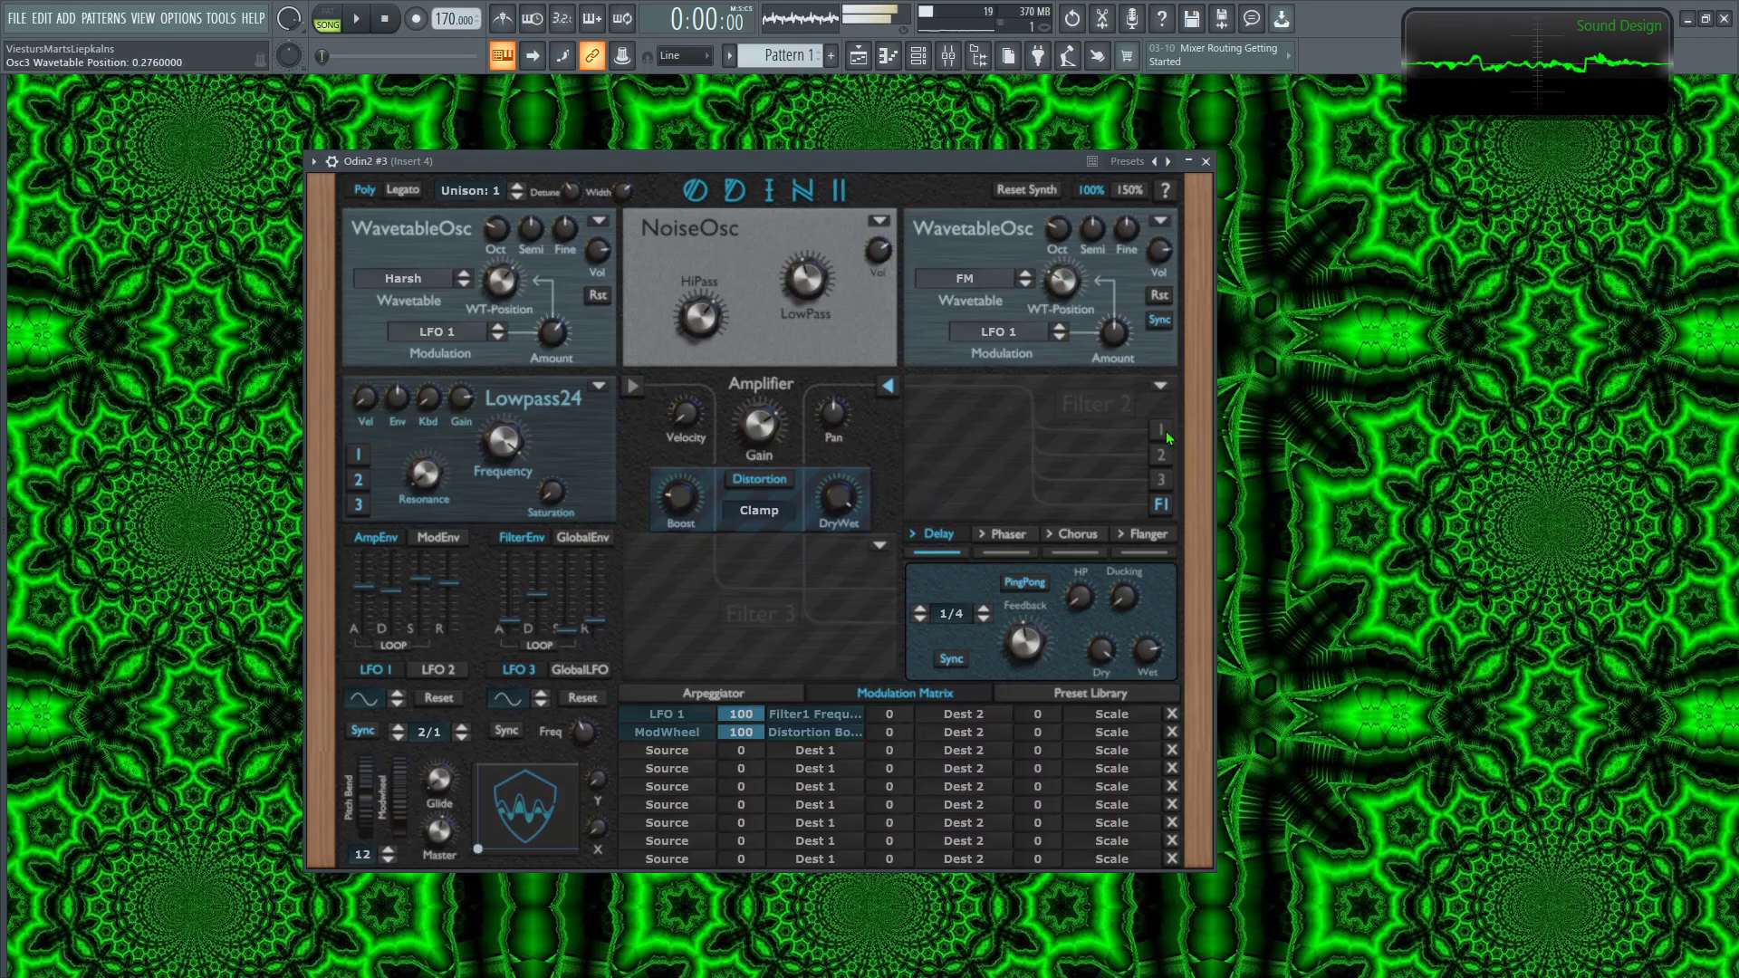
# Step: Set Filter 2 to Formant with vowels A to E, transition about 0.34, and enable the phaser
pyautogui.click(1160, 387)
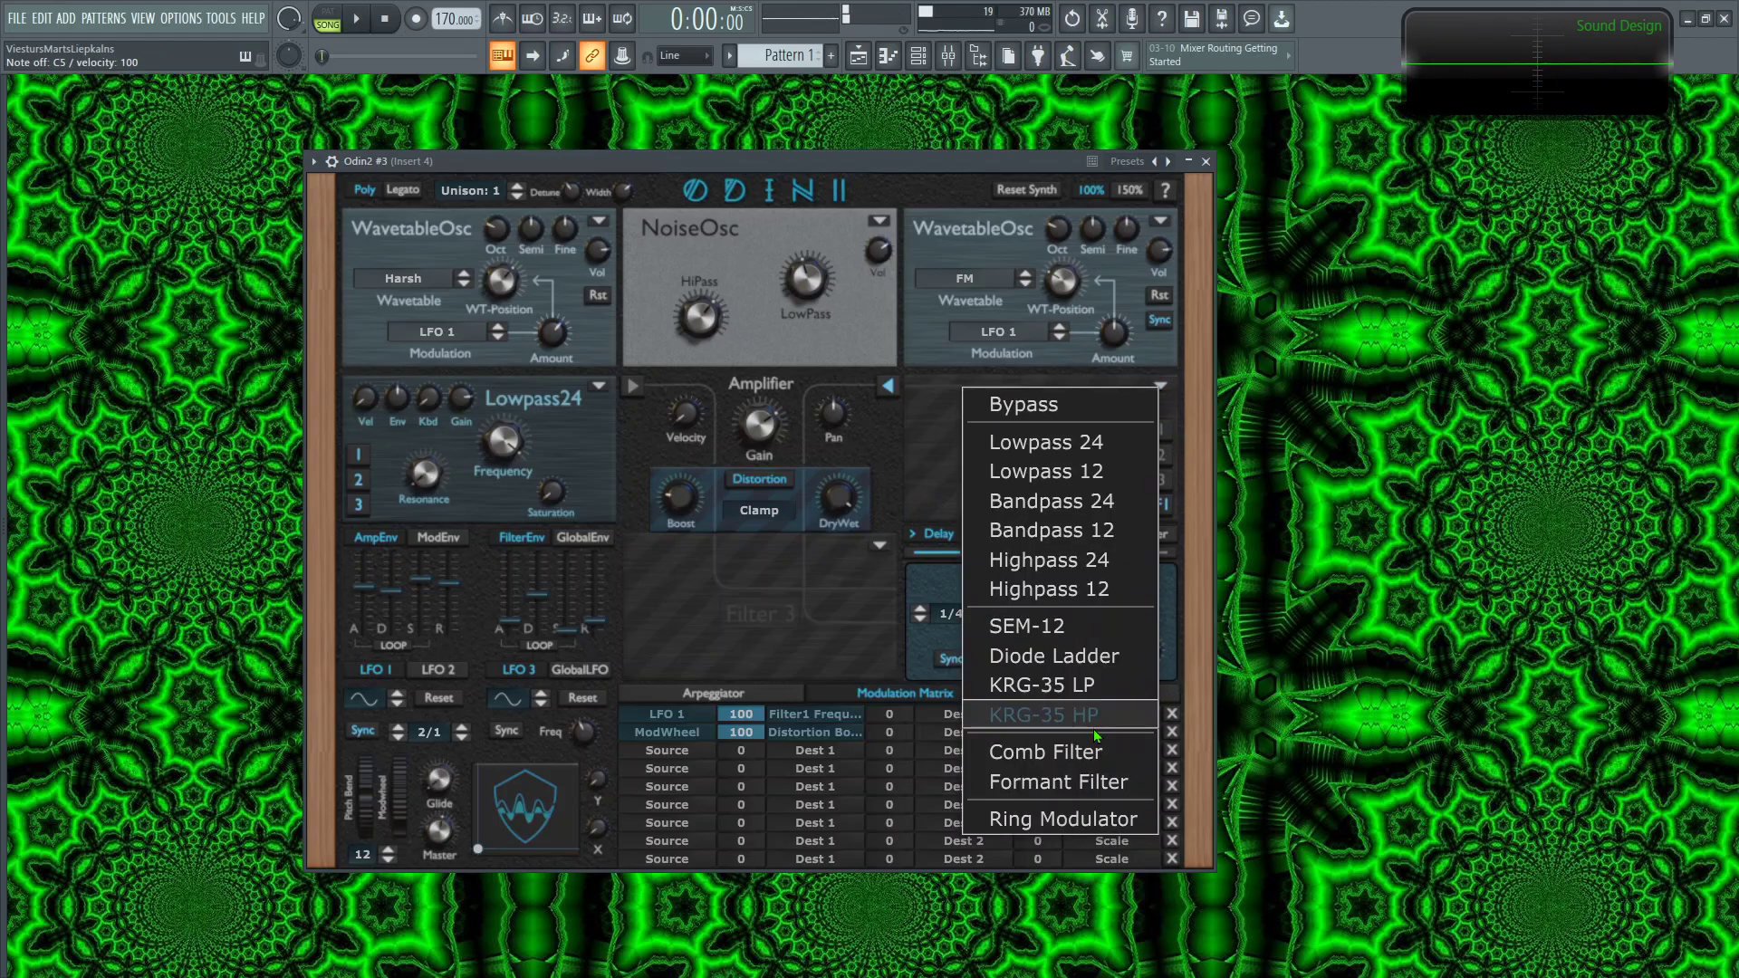
pyautogui.click(1077, 784)
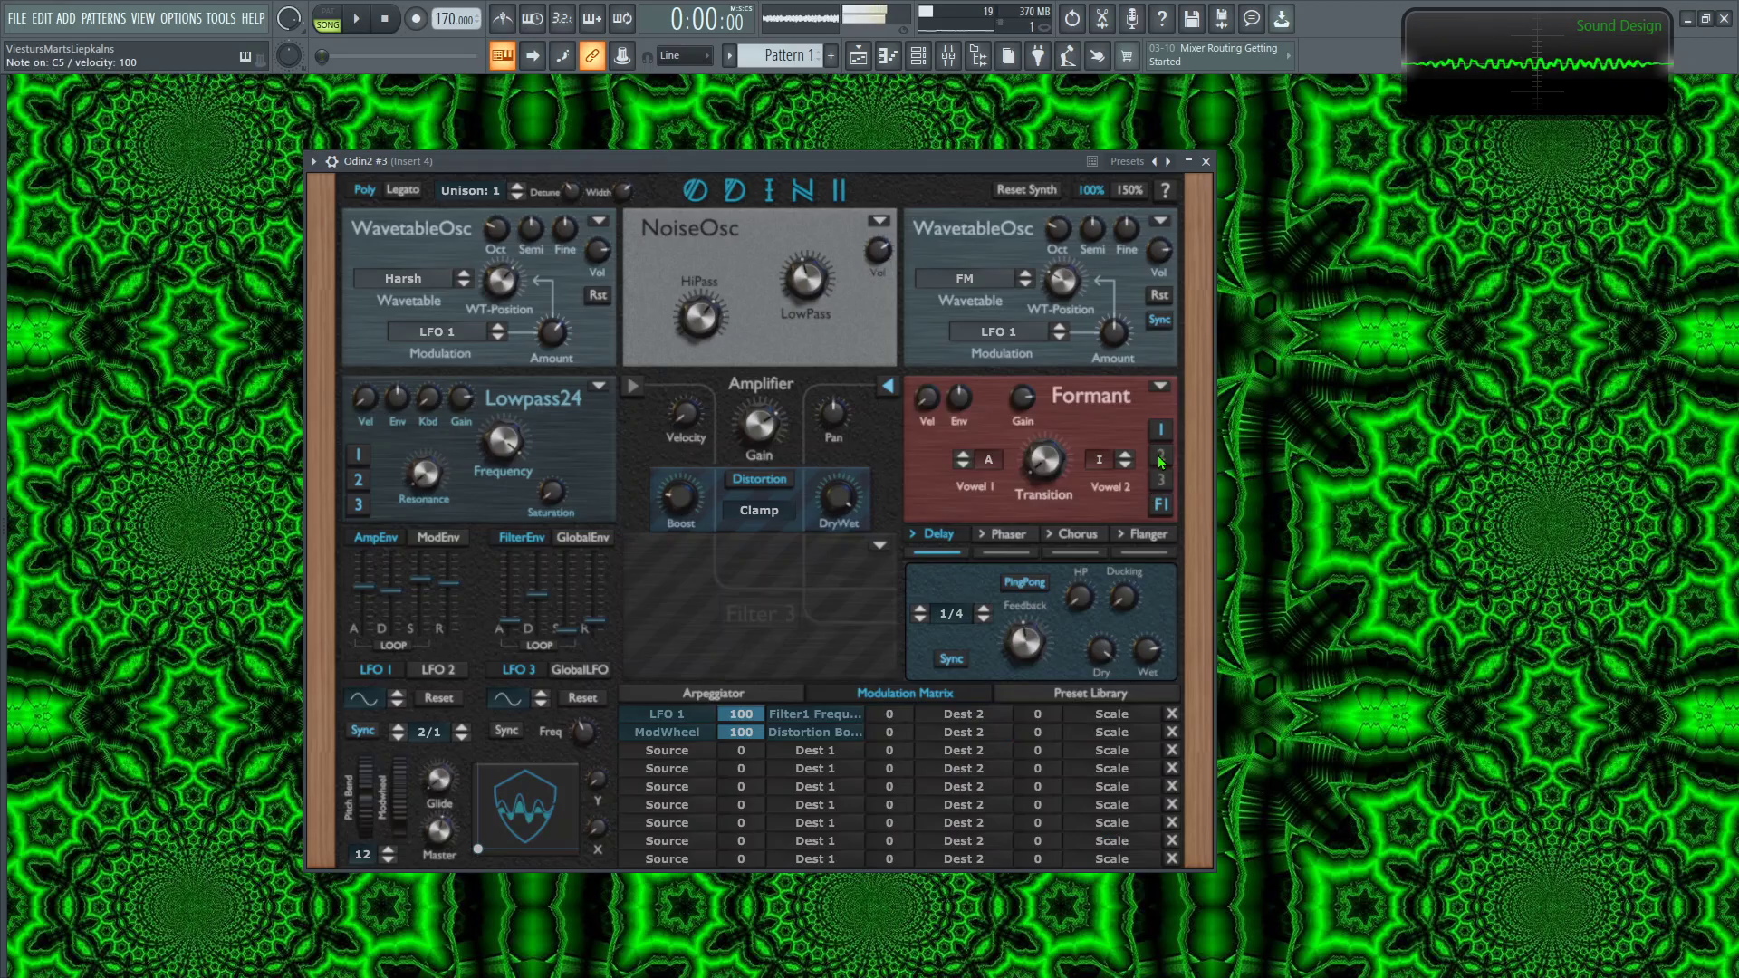
pyautogui.moveTo(1078, 466); pyautogui.dragTo(1139, 389)
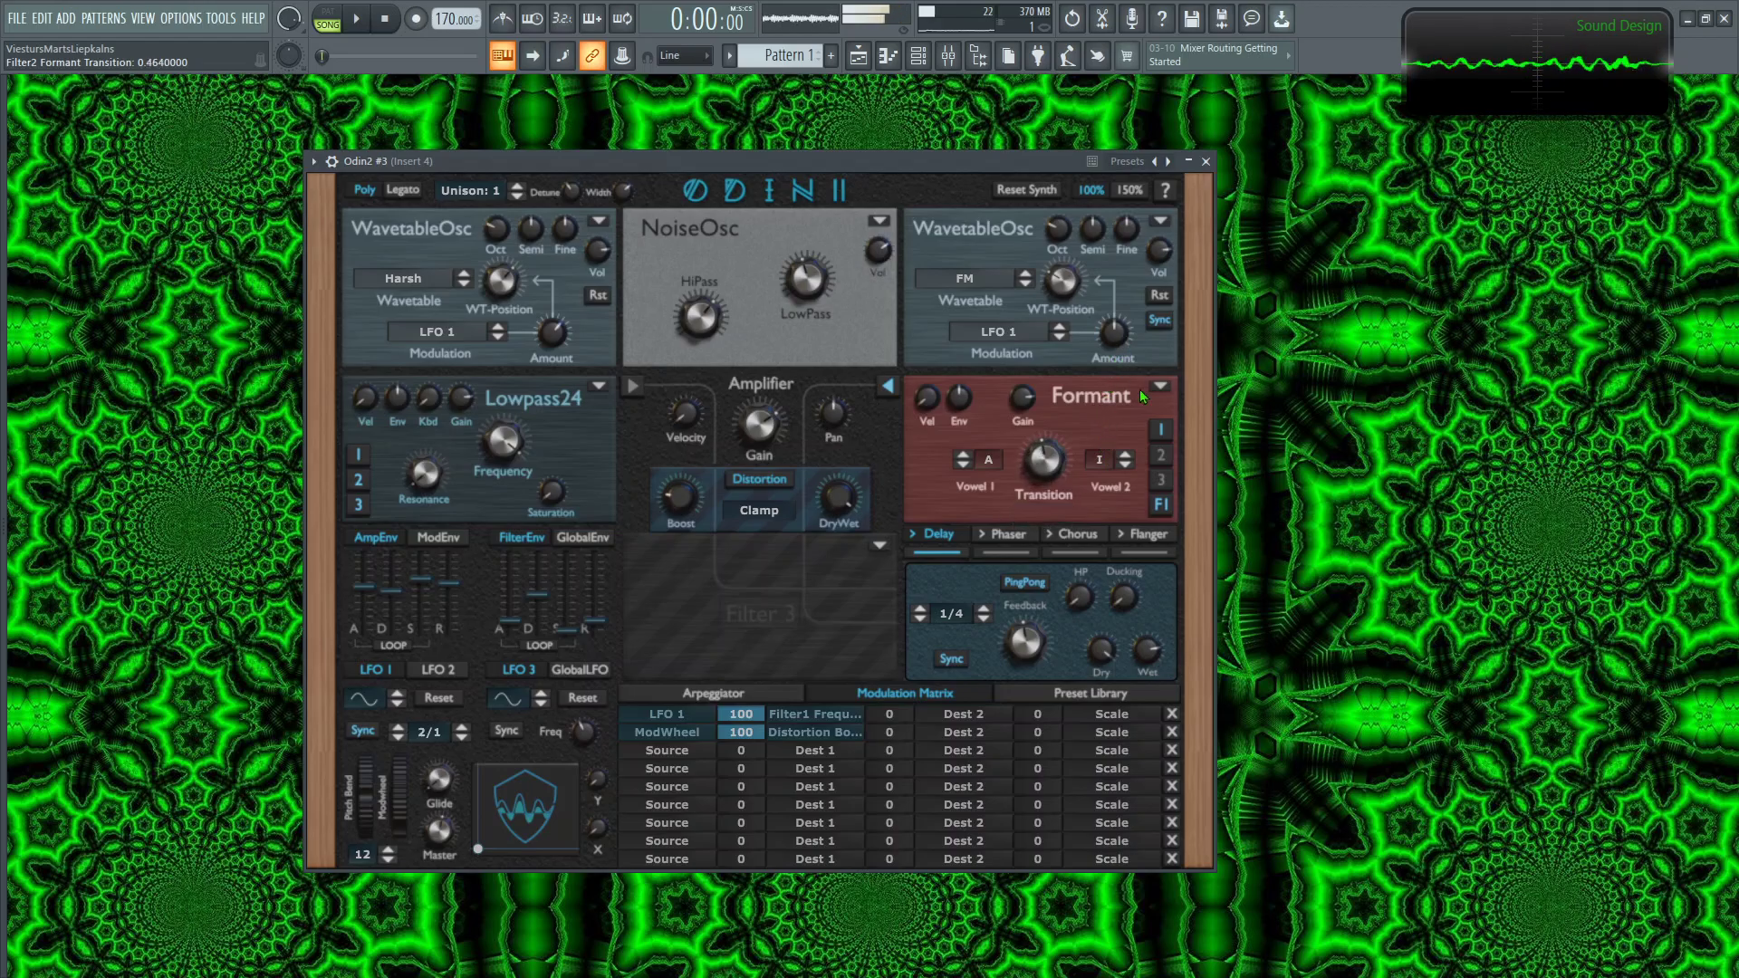
pyautogui.click(1128, 465)
pyautogui.moveTo(1069, 508)
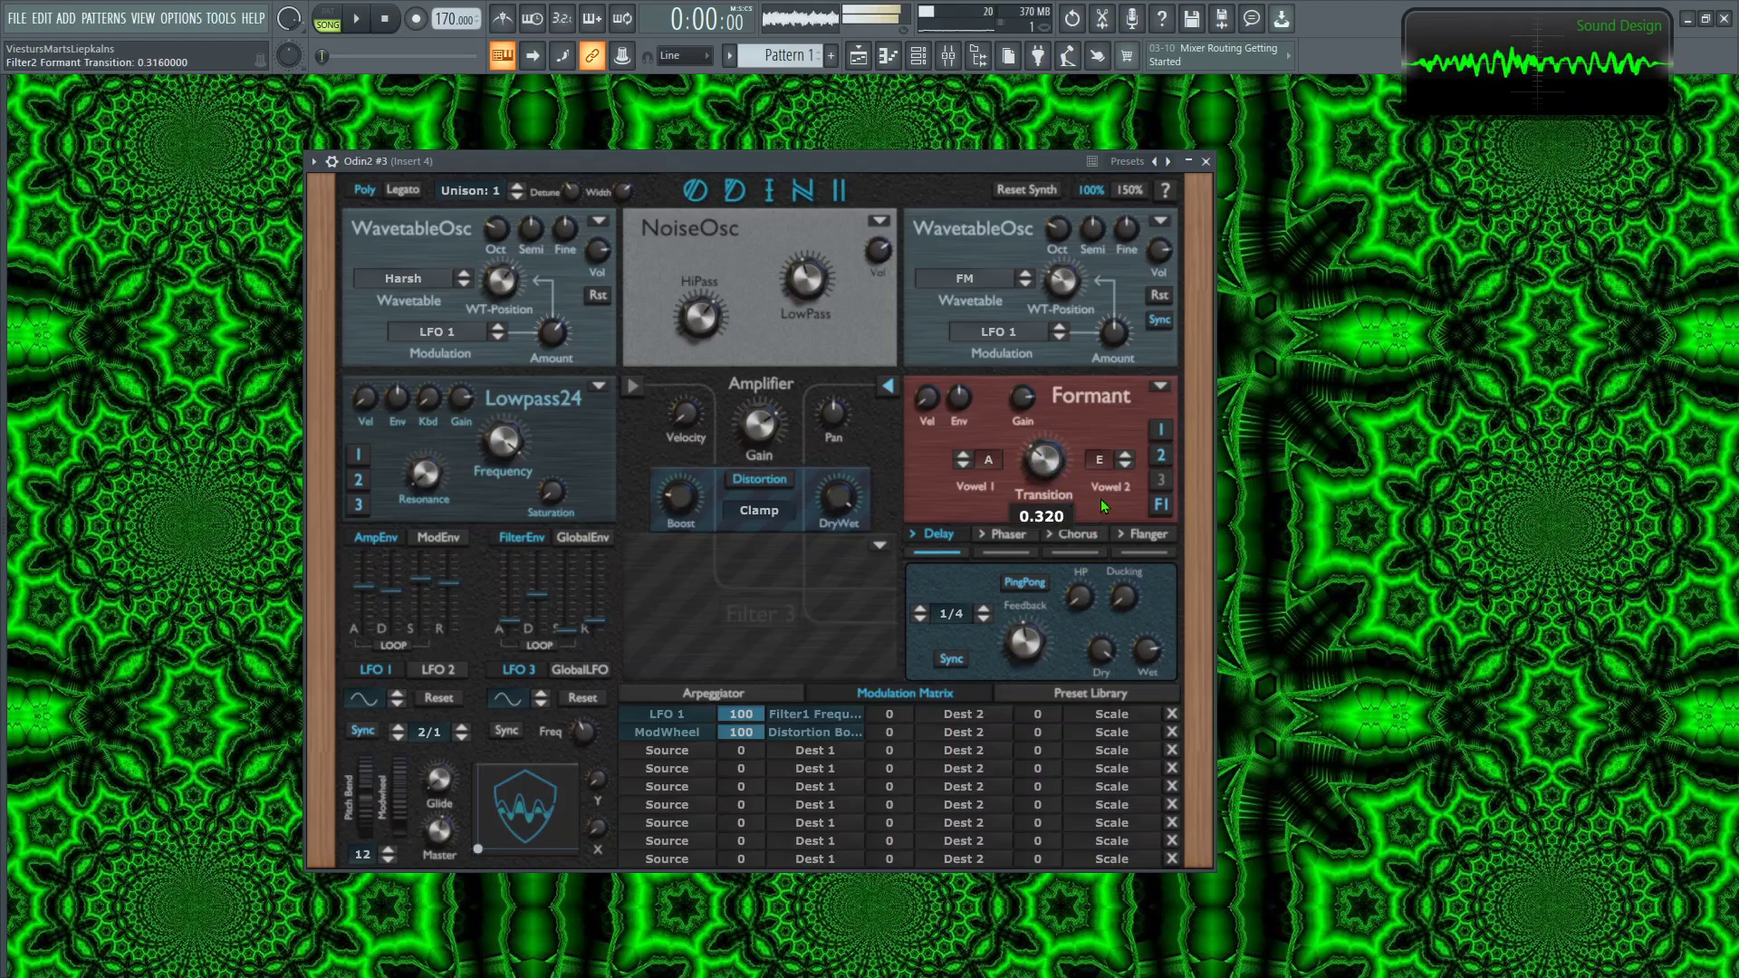
pyautogui.moveTo(1094, 387)
pyautogui.mouseDown()
pyautogui.moveTo(1090, 363)
pyautogui.moveTo(1084, 398)
pyautogui.mouseUp()
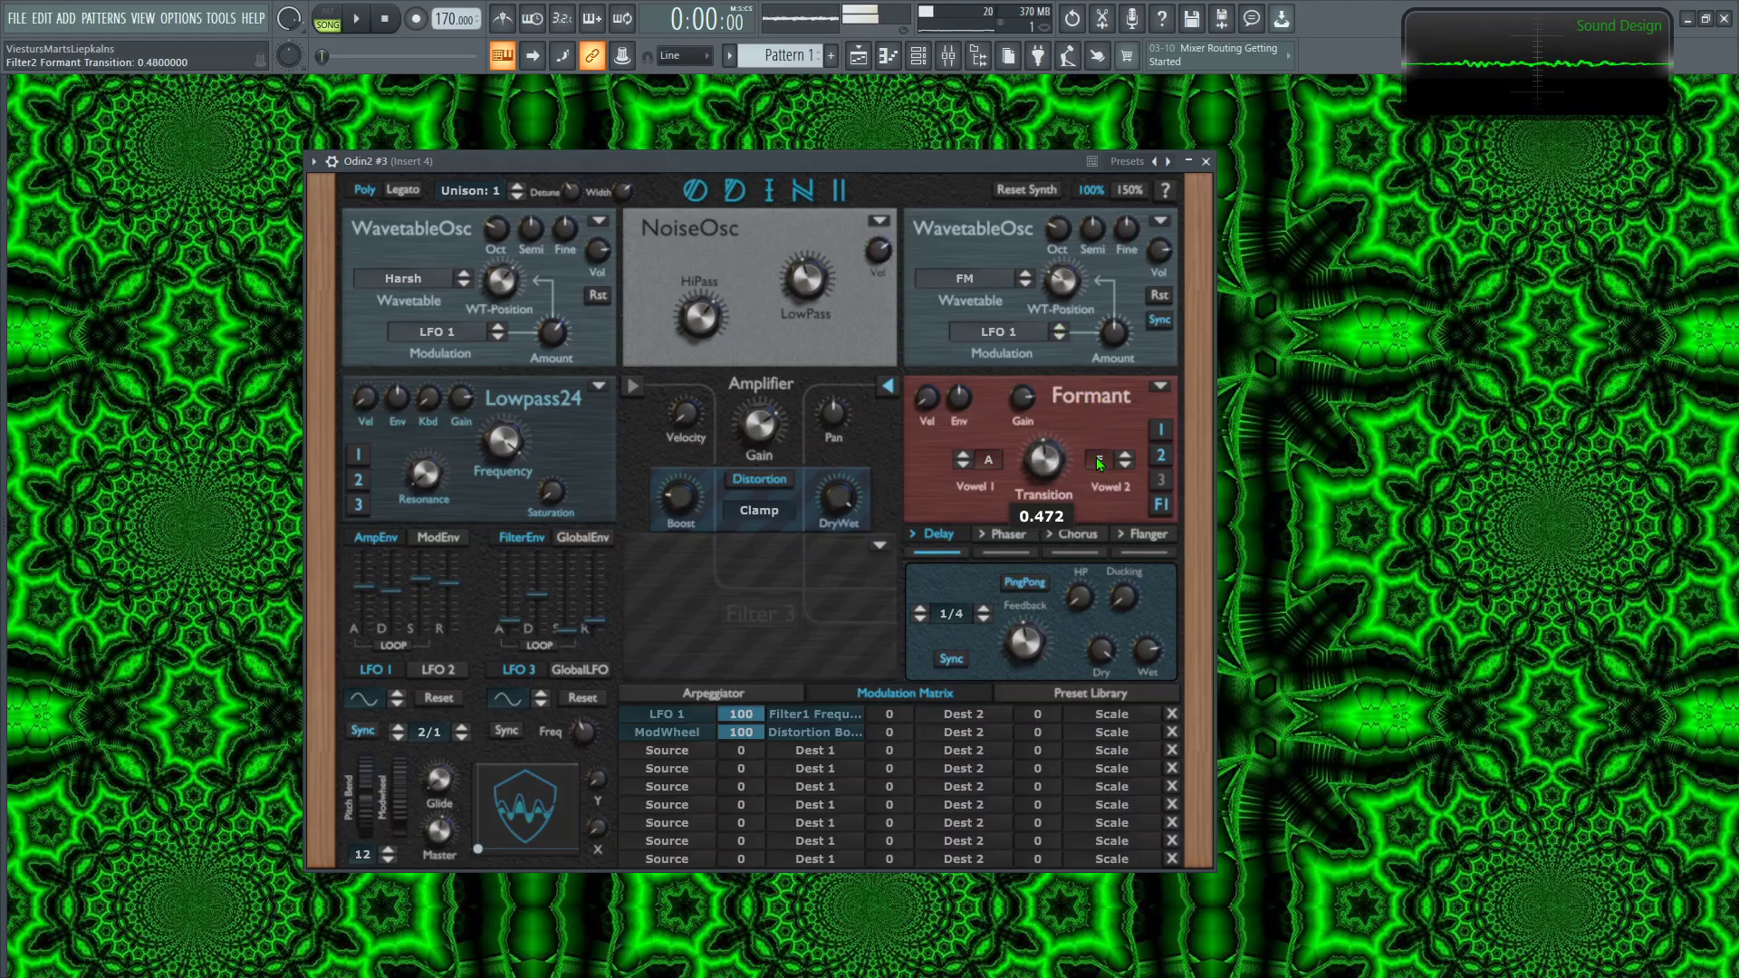
pyautogui.moveTo(1117, 533); pyautogui.dragTo(1056, 474)
pyautogui.click(1024, 552)
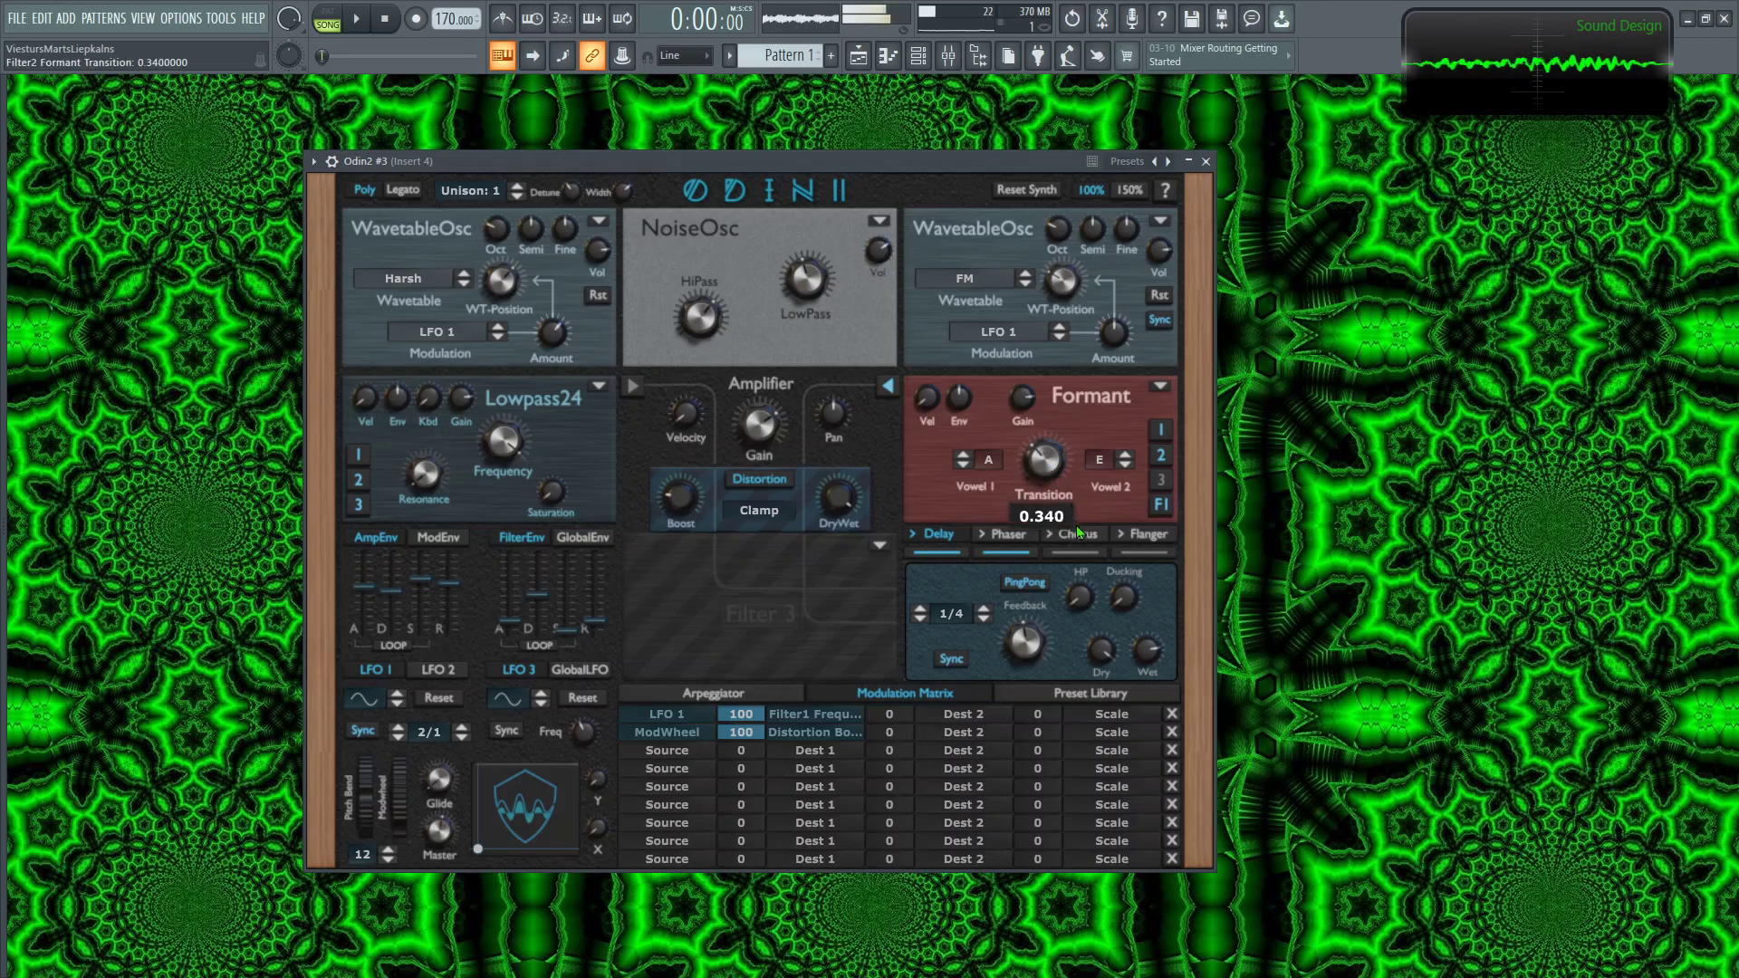
pyautogui.click(1009, 534)
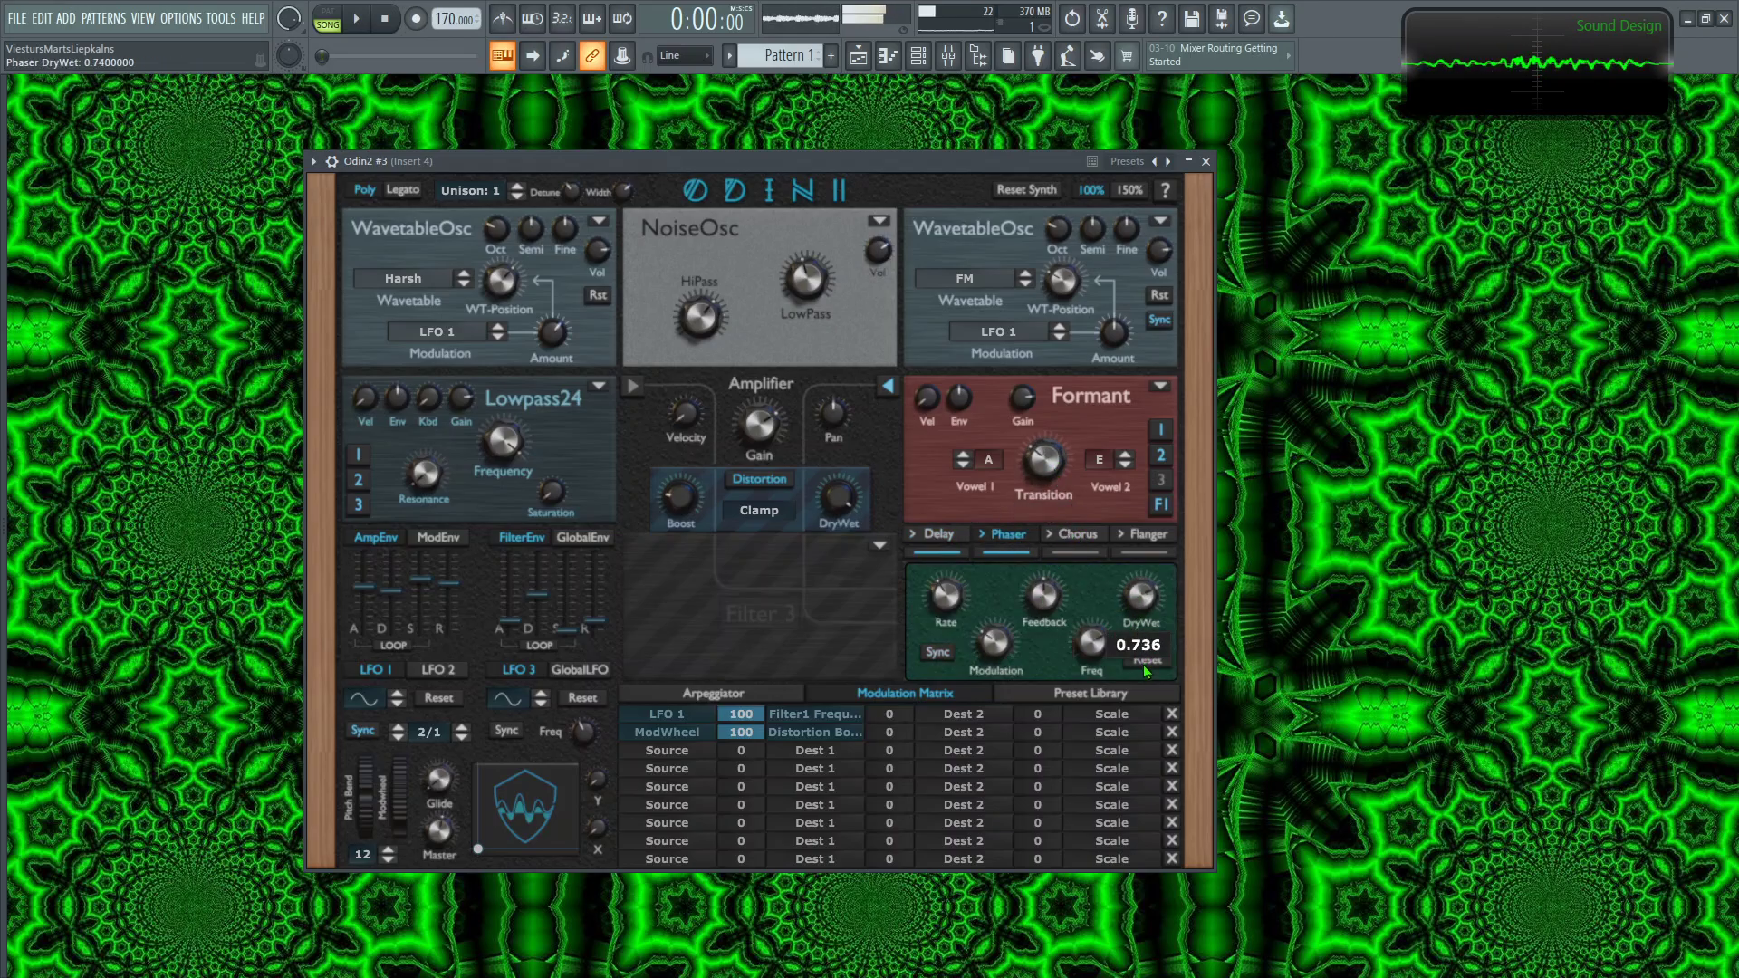
# Step: Turn on the flanger with dry/wet near half, more modulation, and rate tempo-synced at 1/4
pyautogui.click(1149, 537)
pyautogui.click(1150, 552)
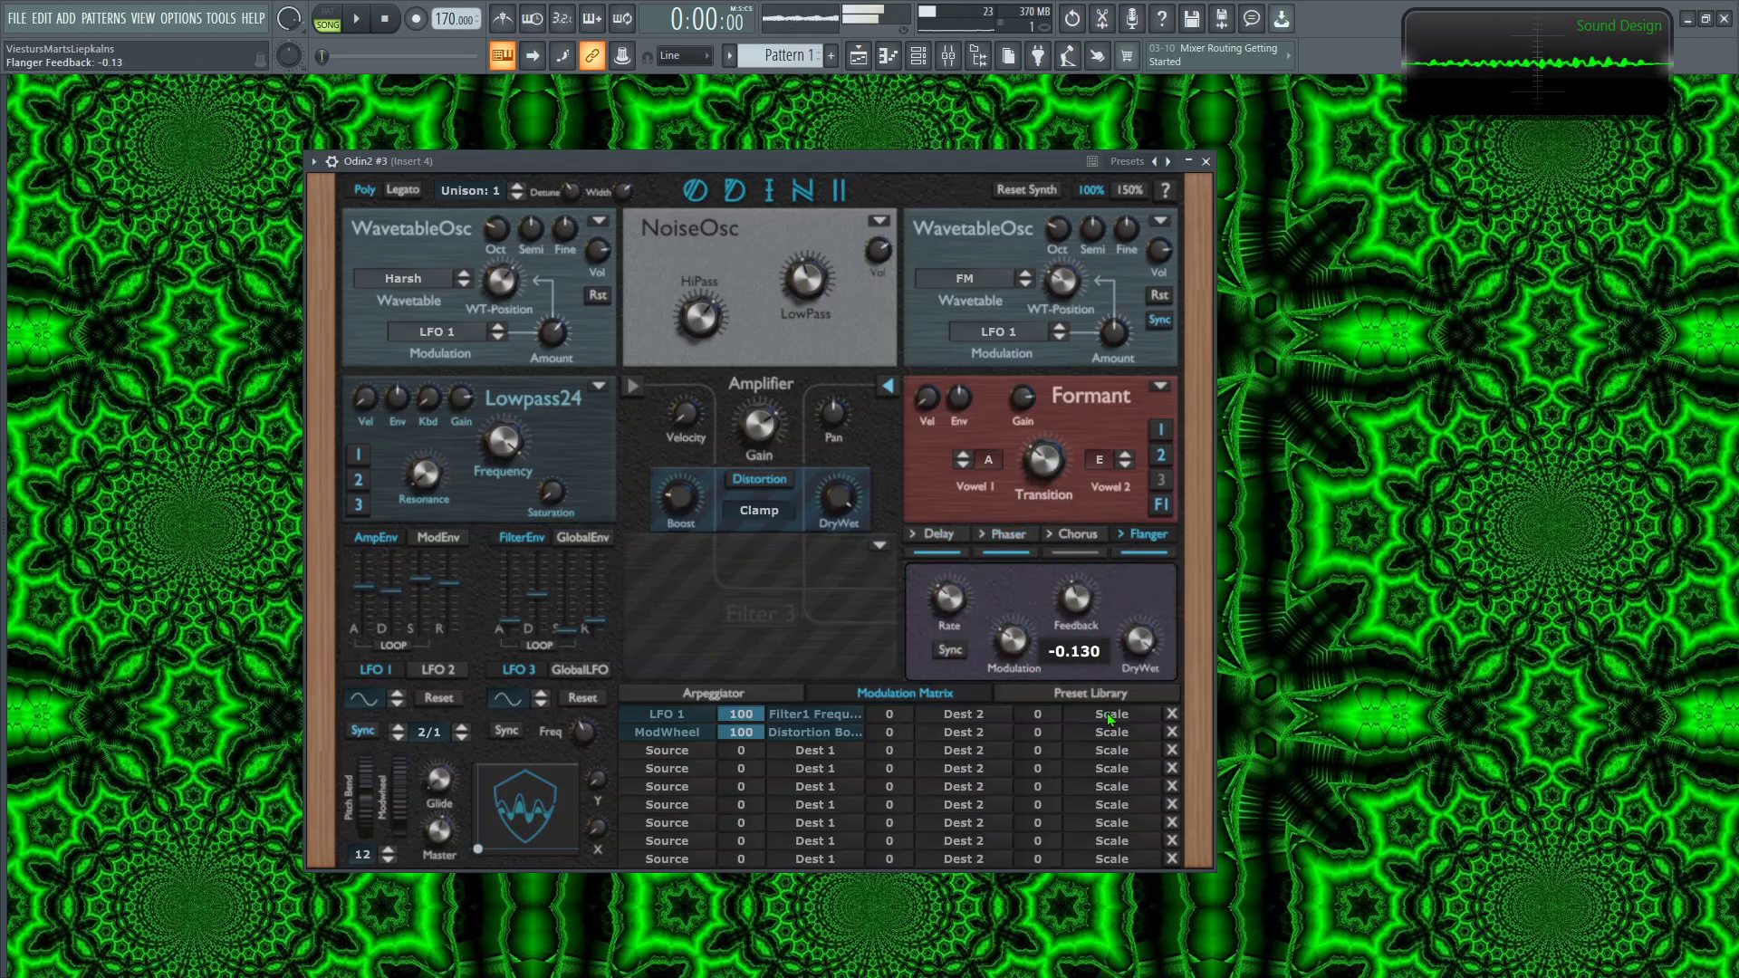
pyautogui.moveTo(1140, 654)
pyautogui.moveTo(1137, 652); pyautogui.dragTo(1164, 769)
pyautogui.moveTo(1013, 652); pyautogui.dragTo(1014, 611)
pyautogui.click(949, 650)
pyautogui.click(922, 603)
pyautogui.scroll(2, 1015, 633)
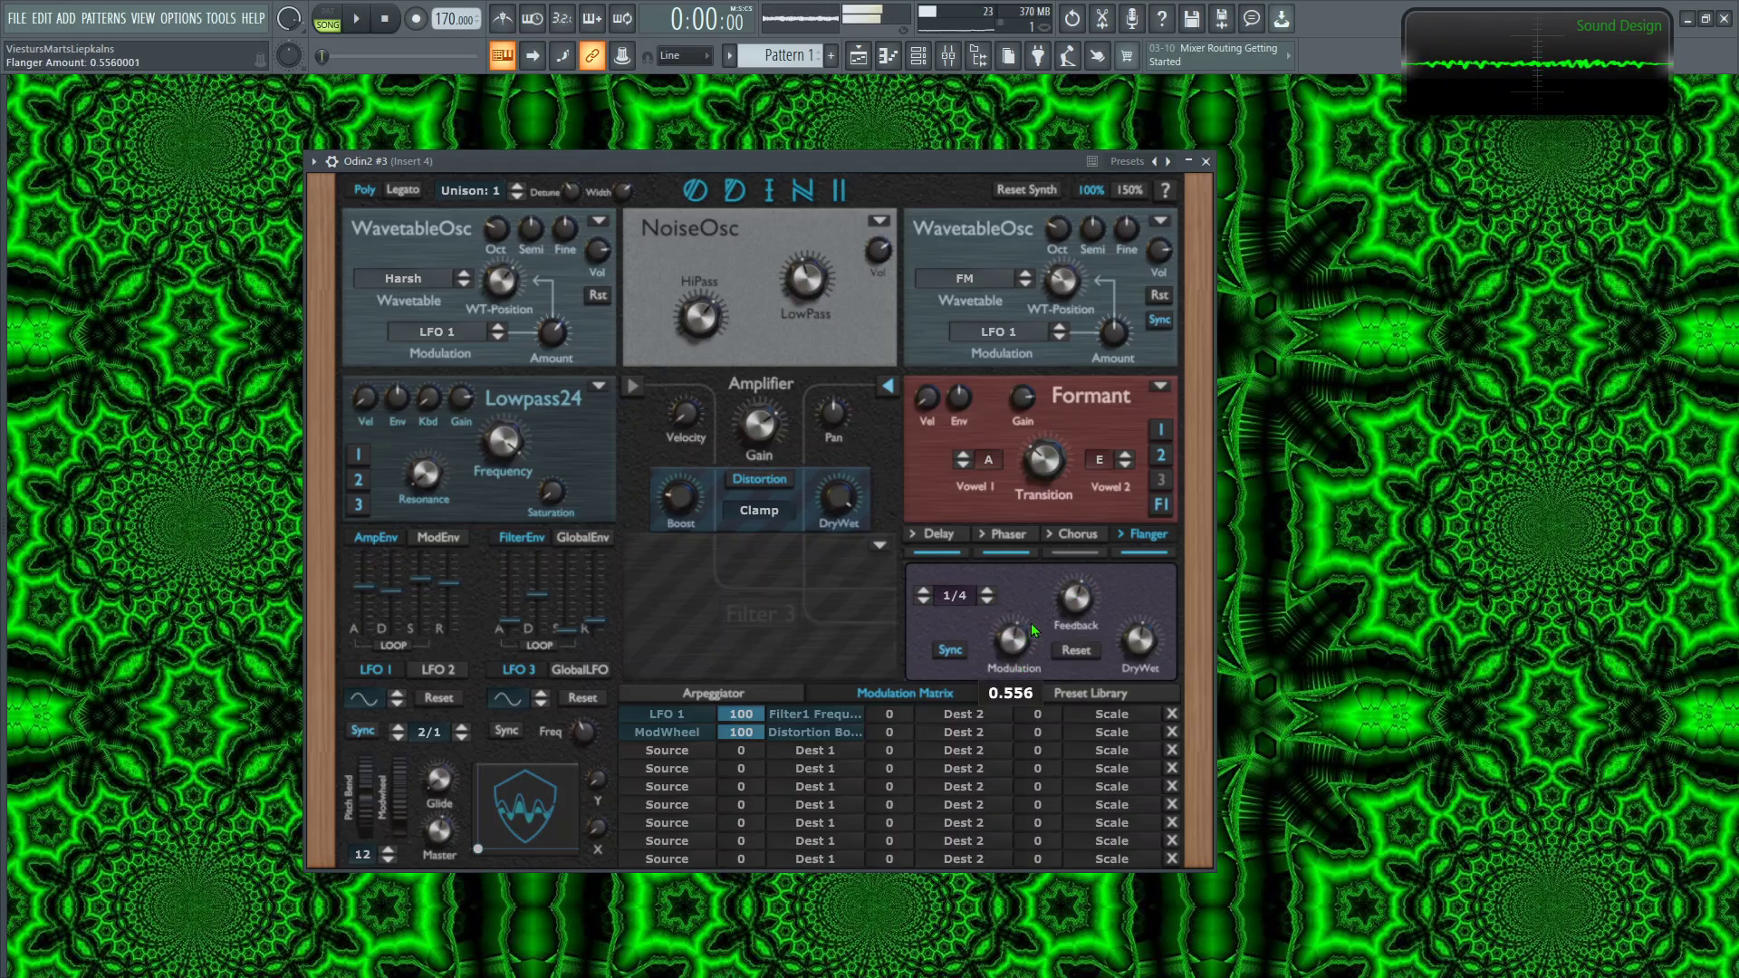
# Step: Switch off the flanger and phaser effects
pyautogui.click(1078, 536)
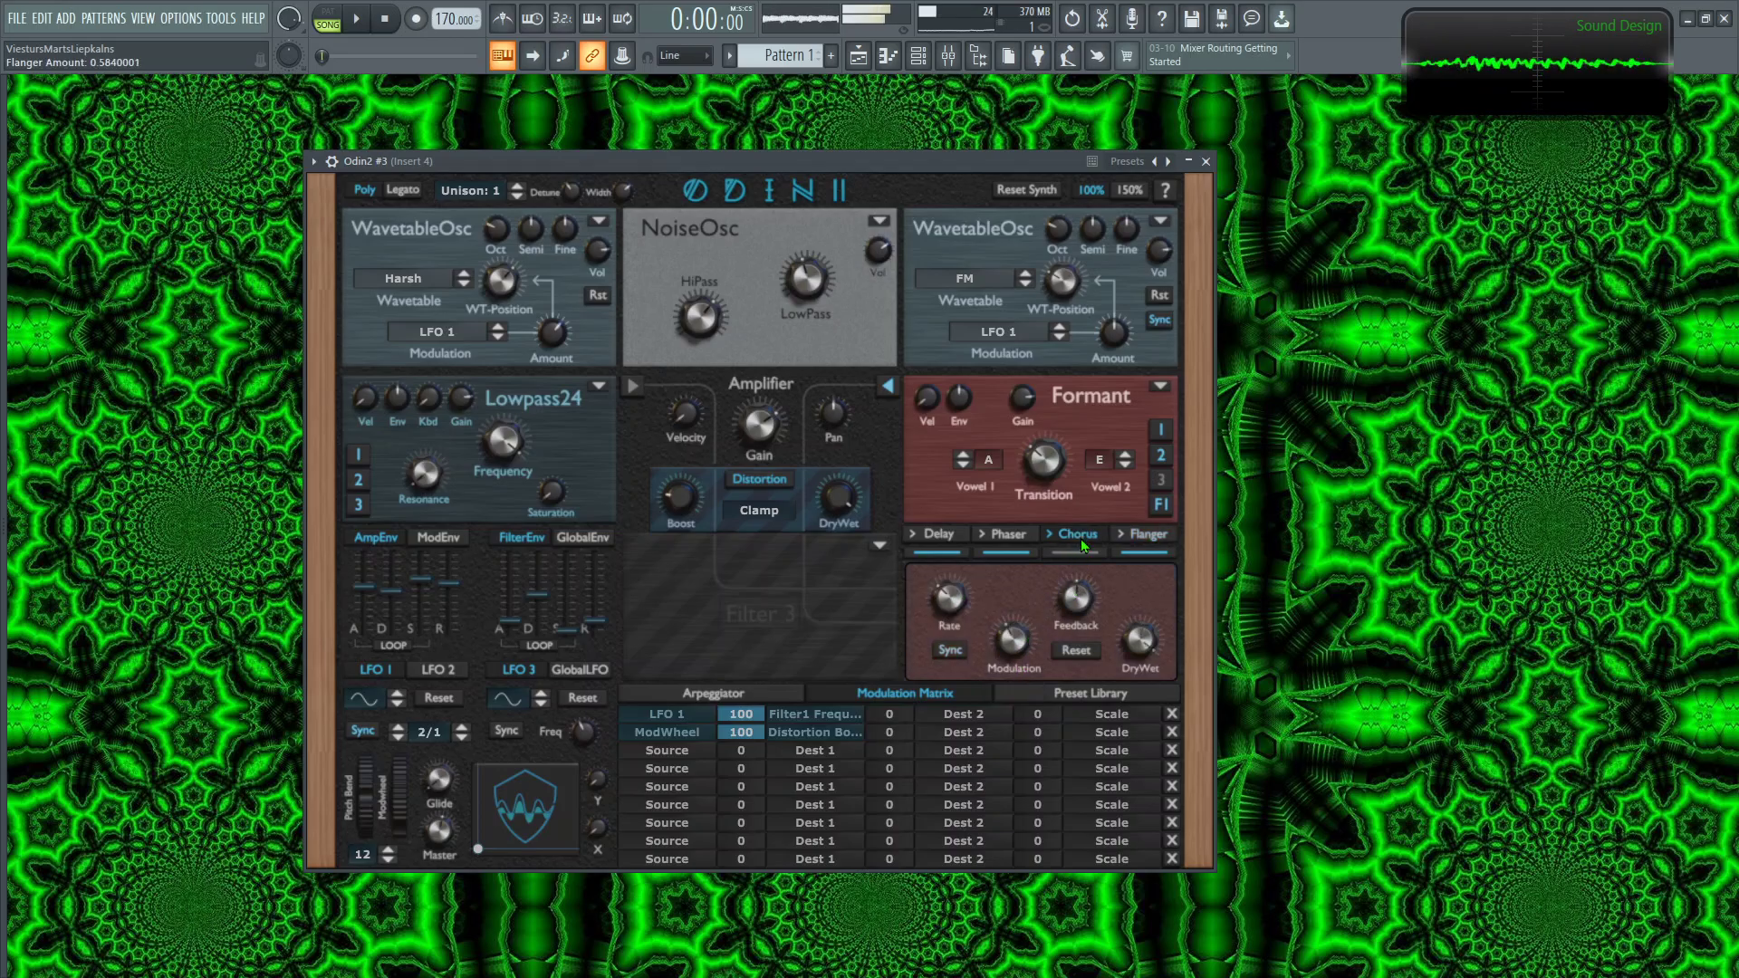
pyautogui.click(1148, 551)
pyautogui.click(1018, 551)
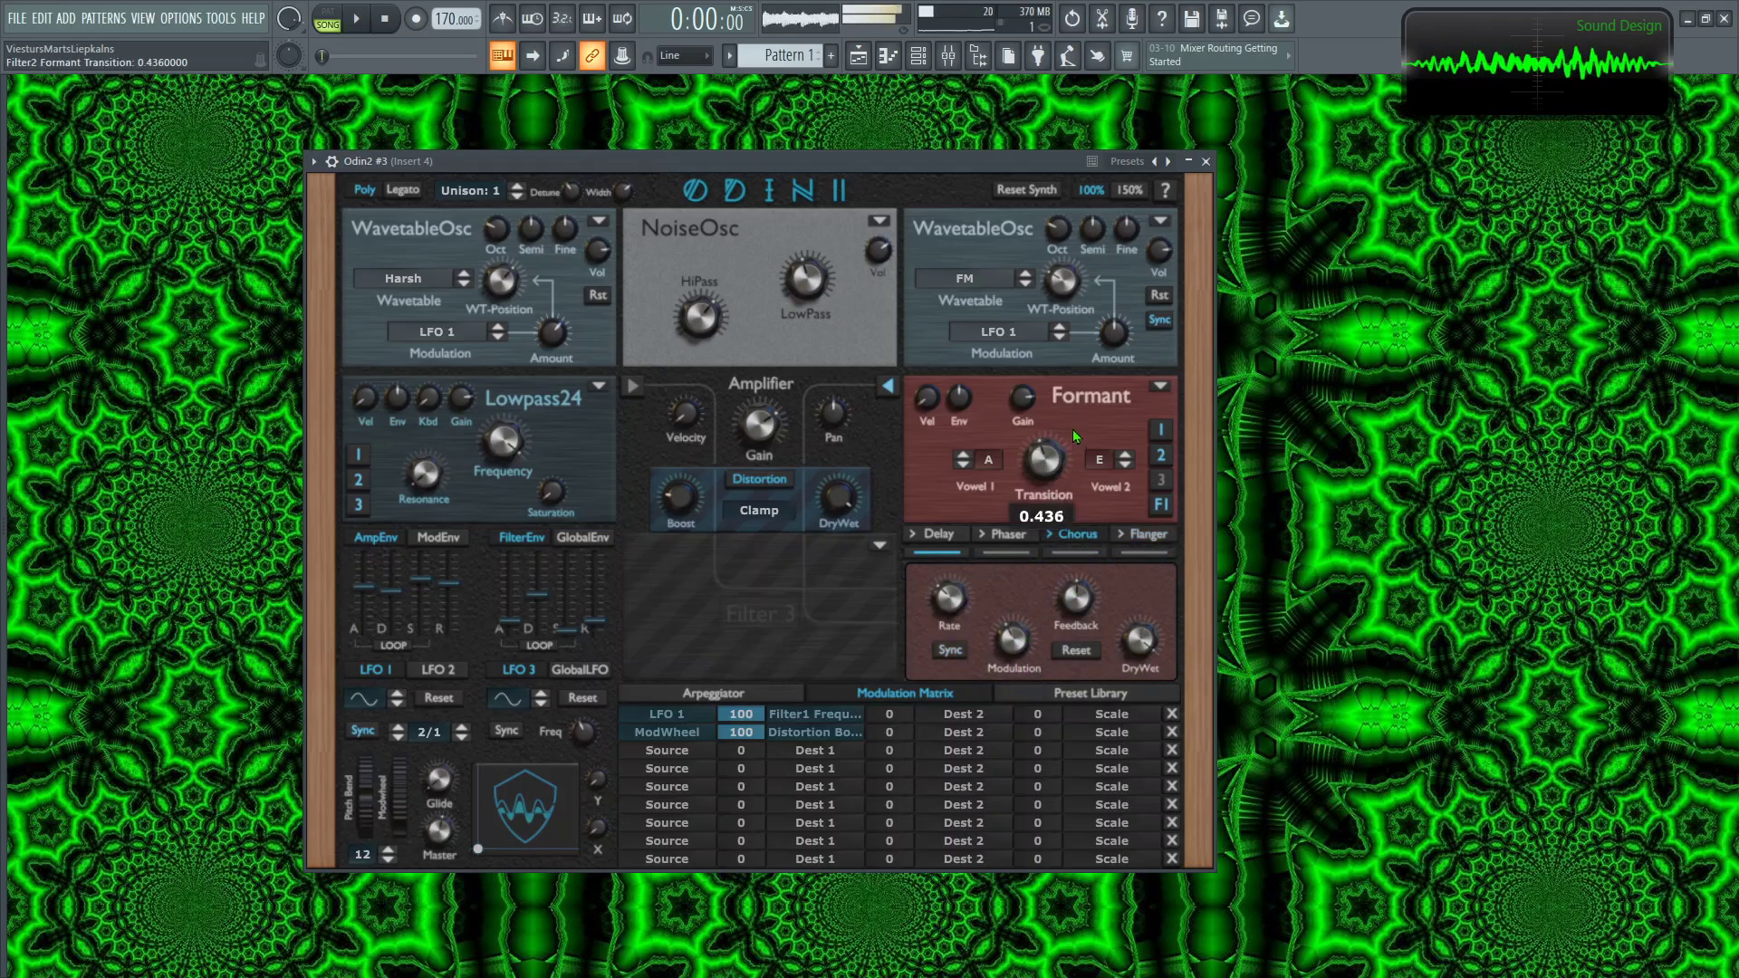
pyautogui.scroll(3, 1069, 449)
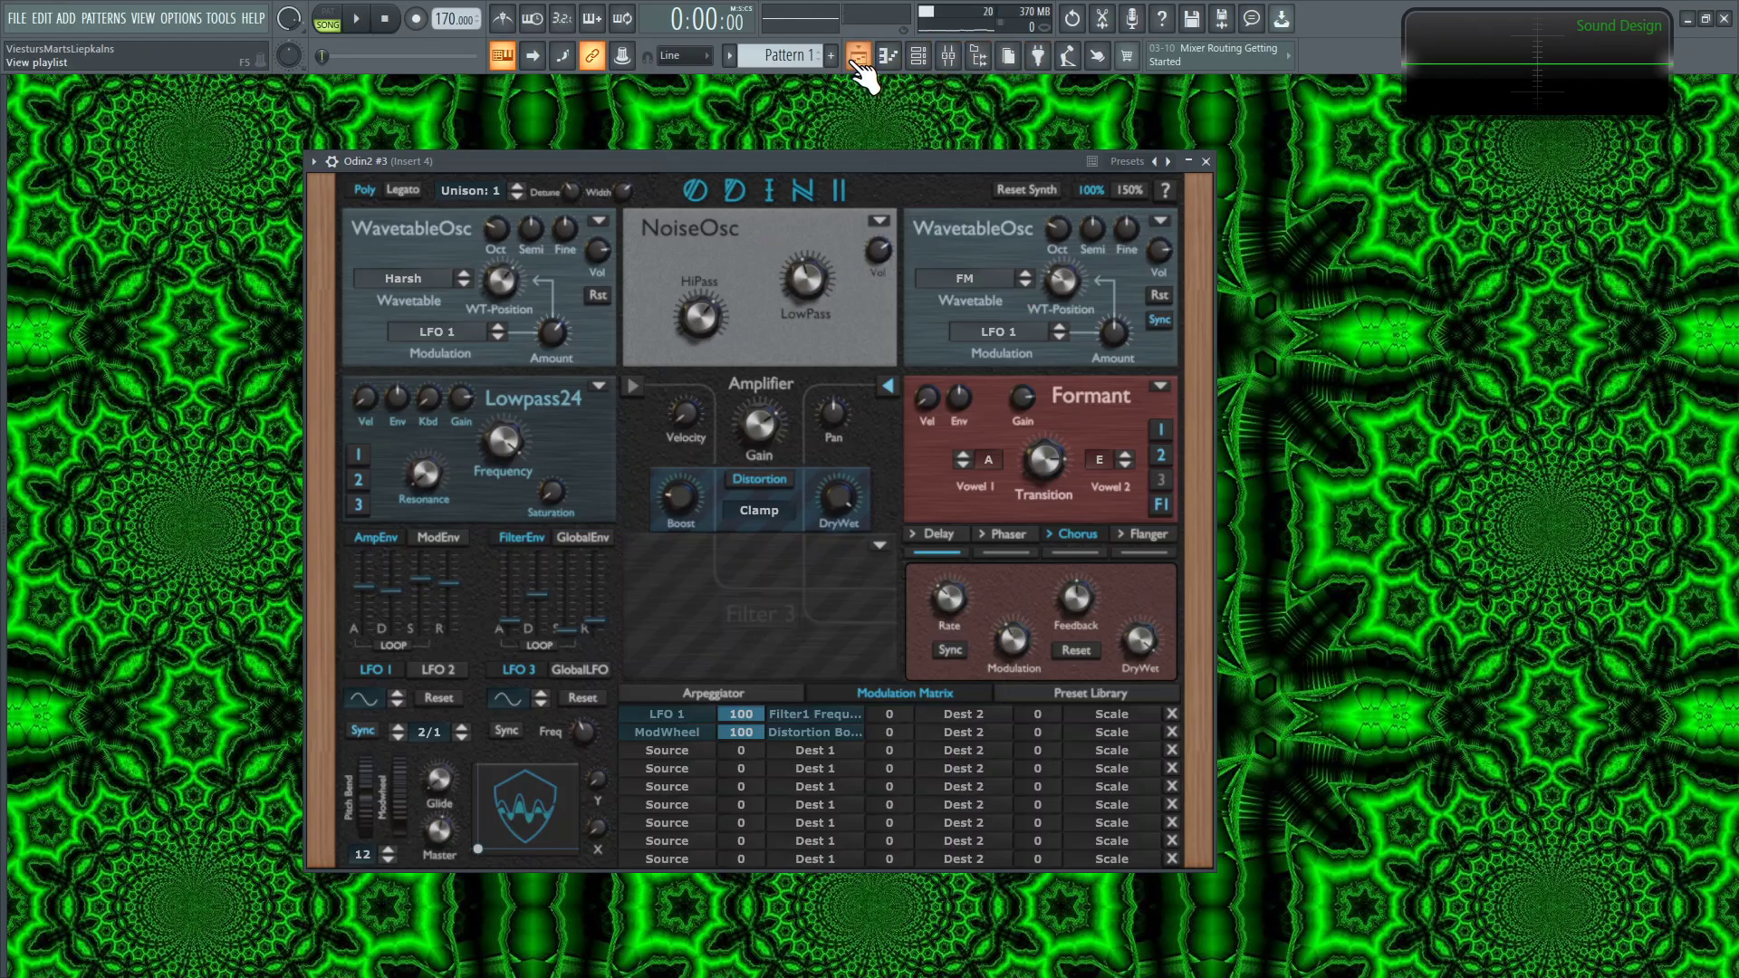
# Step: Add a new Odin2 instance from the channel rack, close Odin2 #3 and centre the new window
pyautogui.click(918, 55)
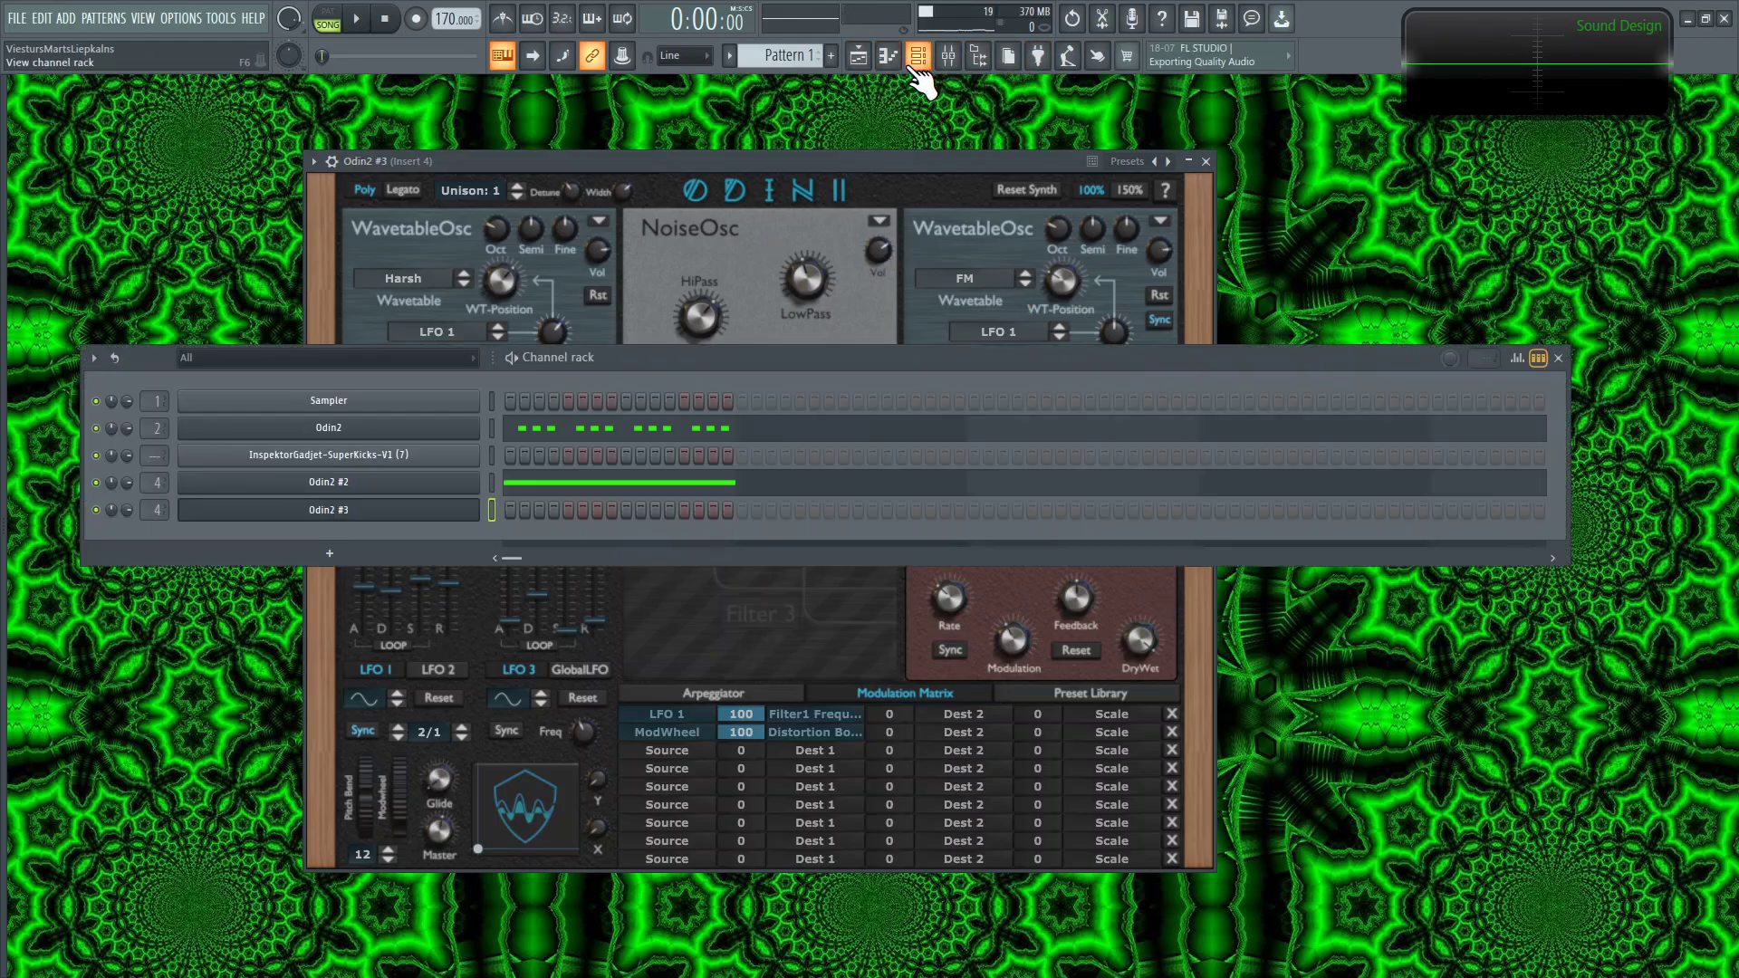
pyautogui.click(416, 550)
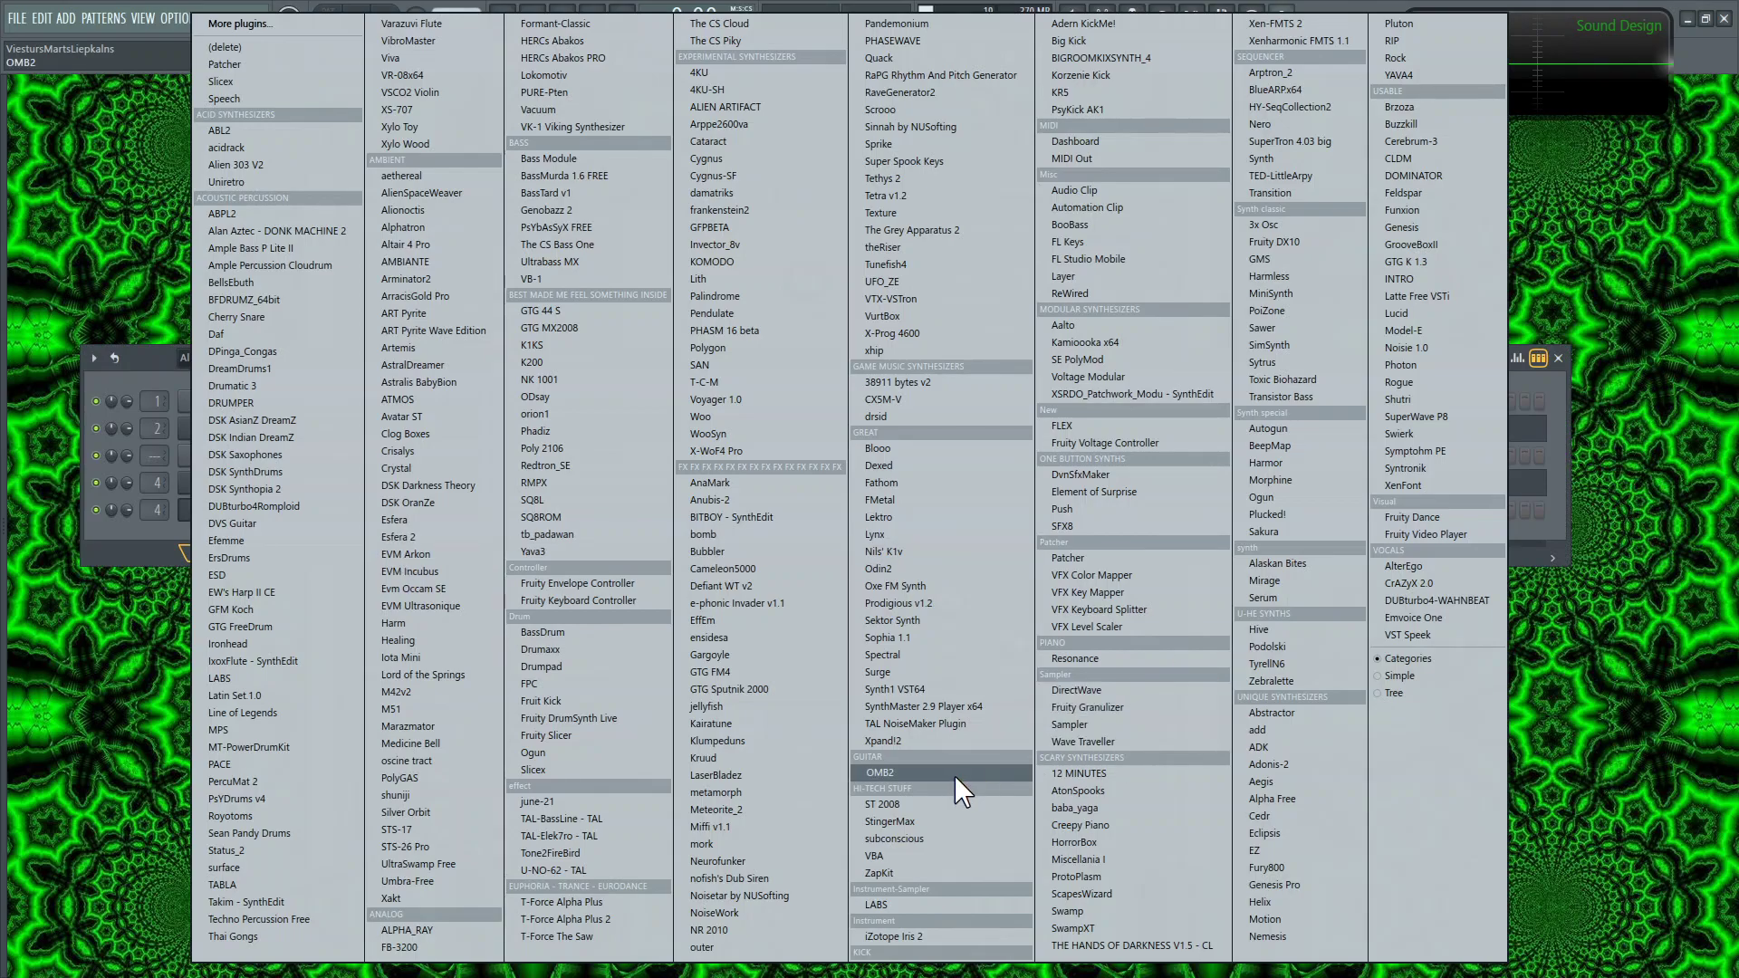
pyautogui.click(887, 574)
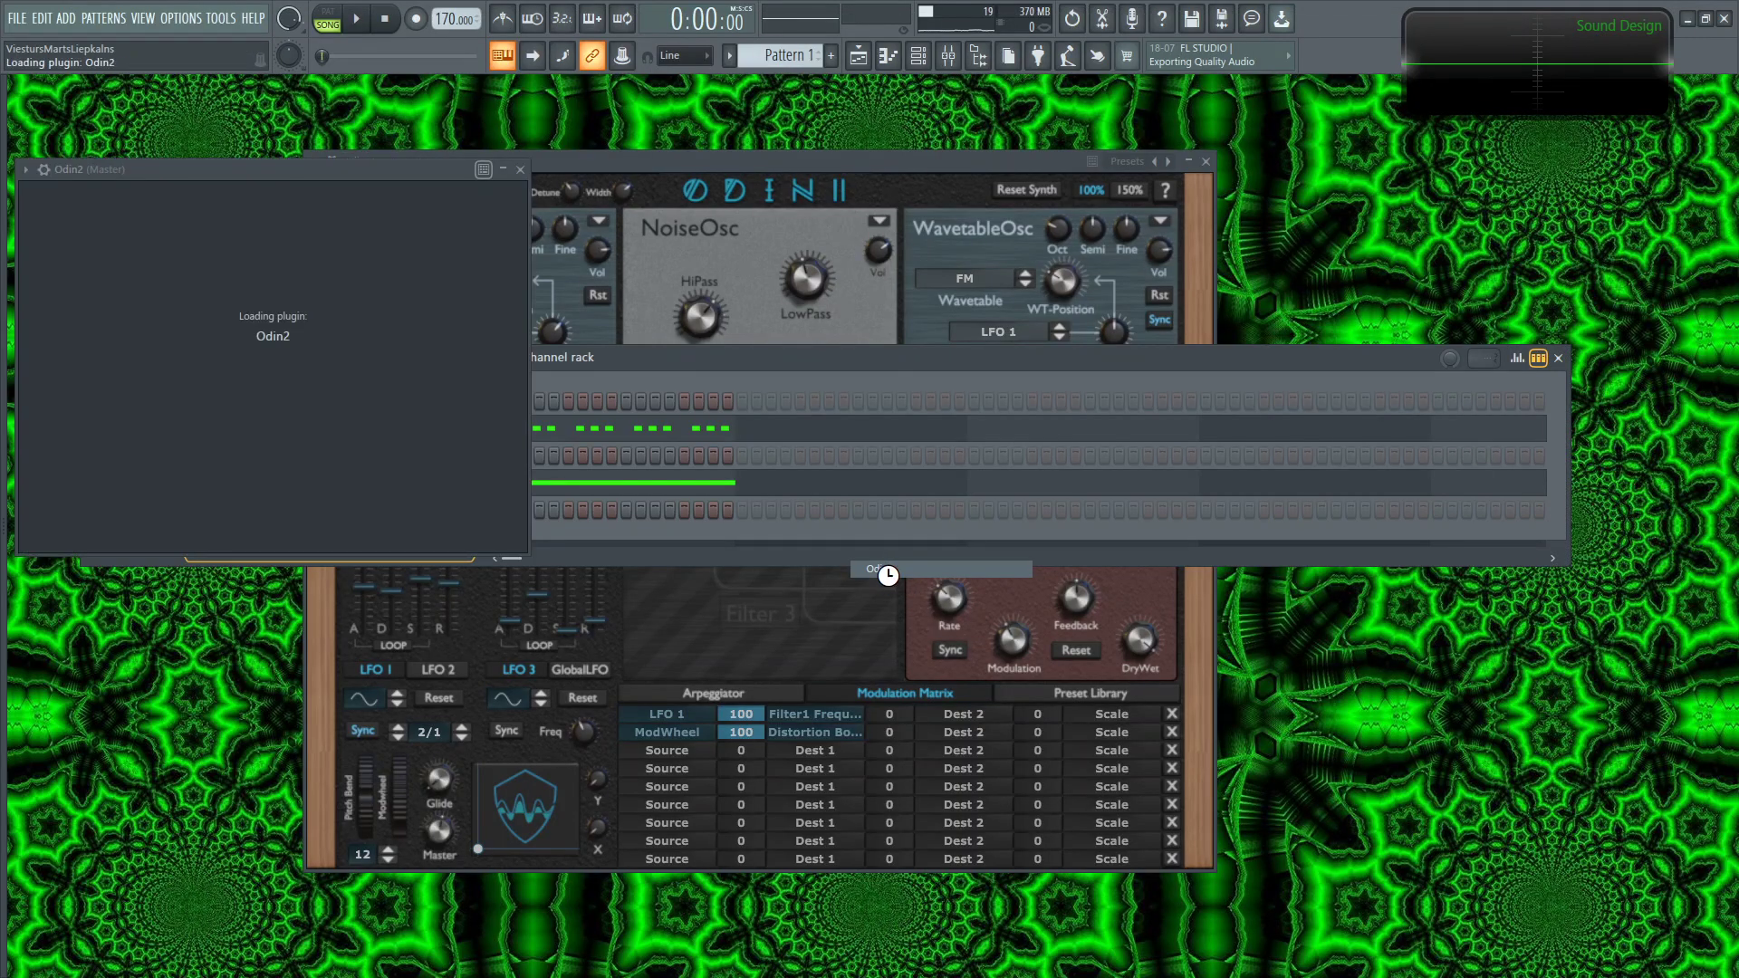
pyautogui.click(1559, 357)
pyautogui.click(1205, 161)
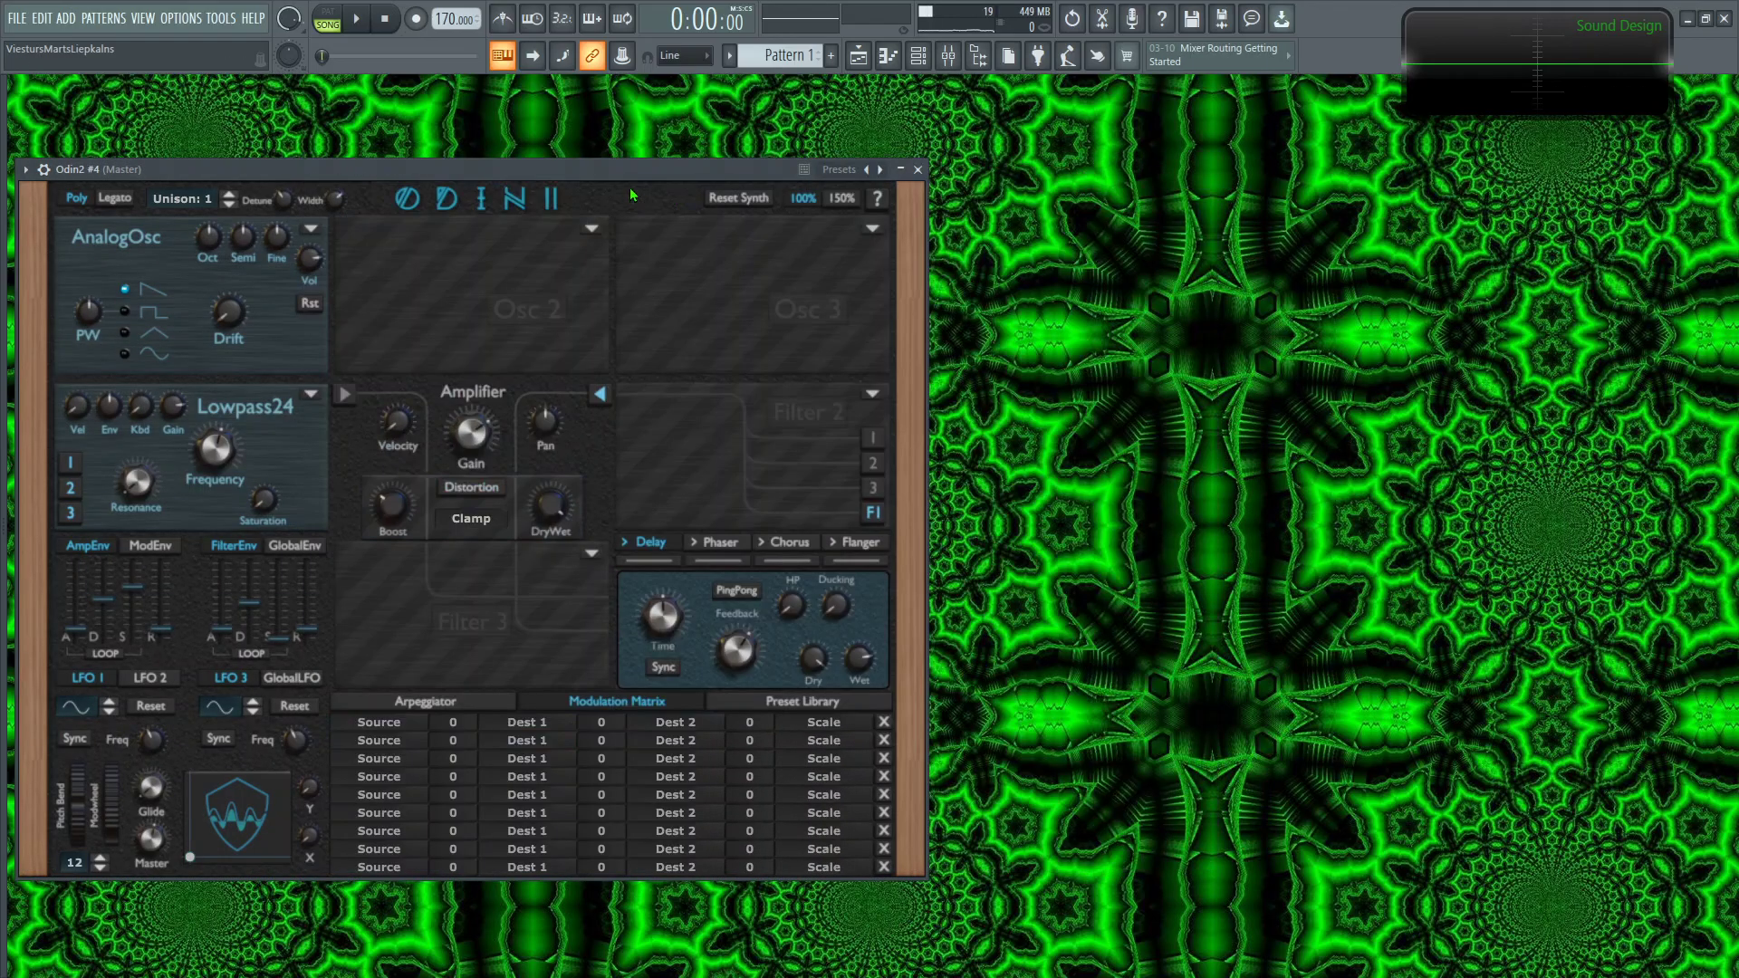
pyautogui.moveTo(619, 168); pyautogui.dragTo(1063, 165)
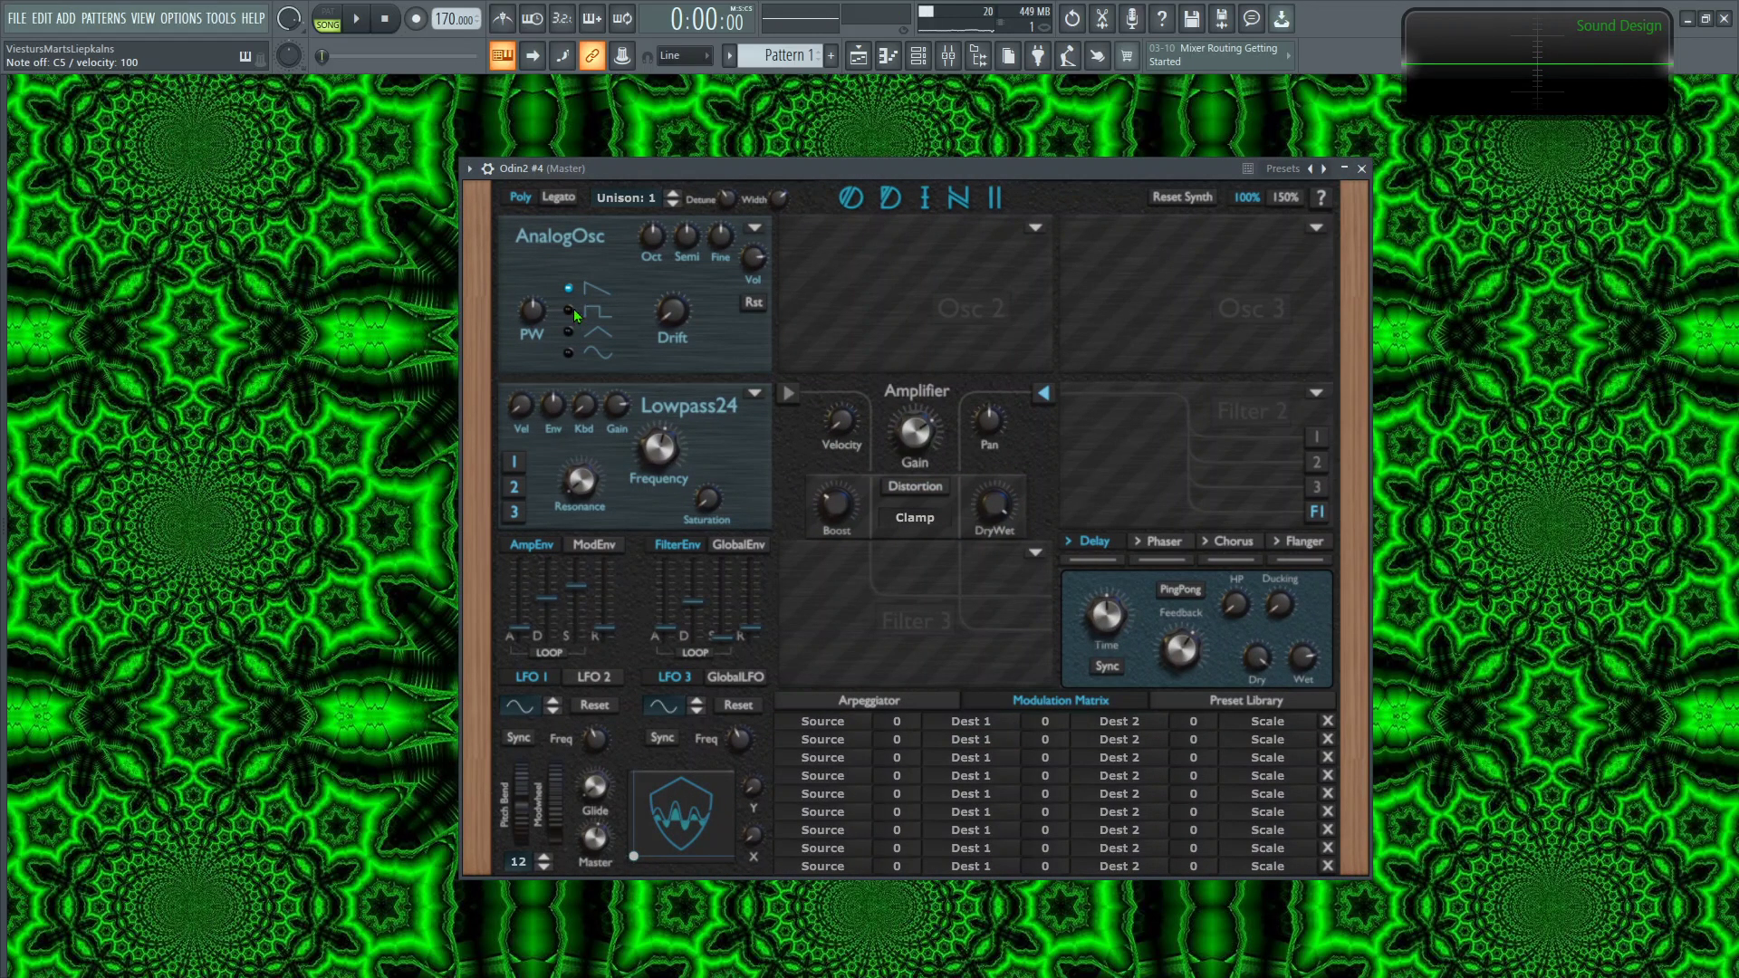
# Step: Make Osc 1 an FM oscillator with a Square carrier and FM amount about 0.404
pyautogui.click(751, 230)
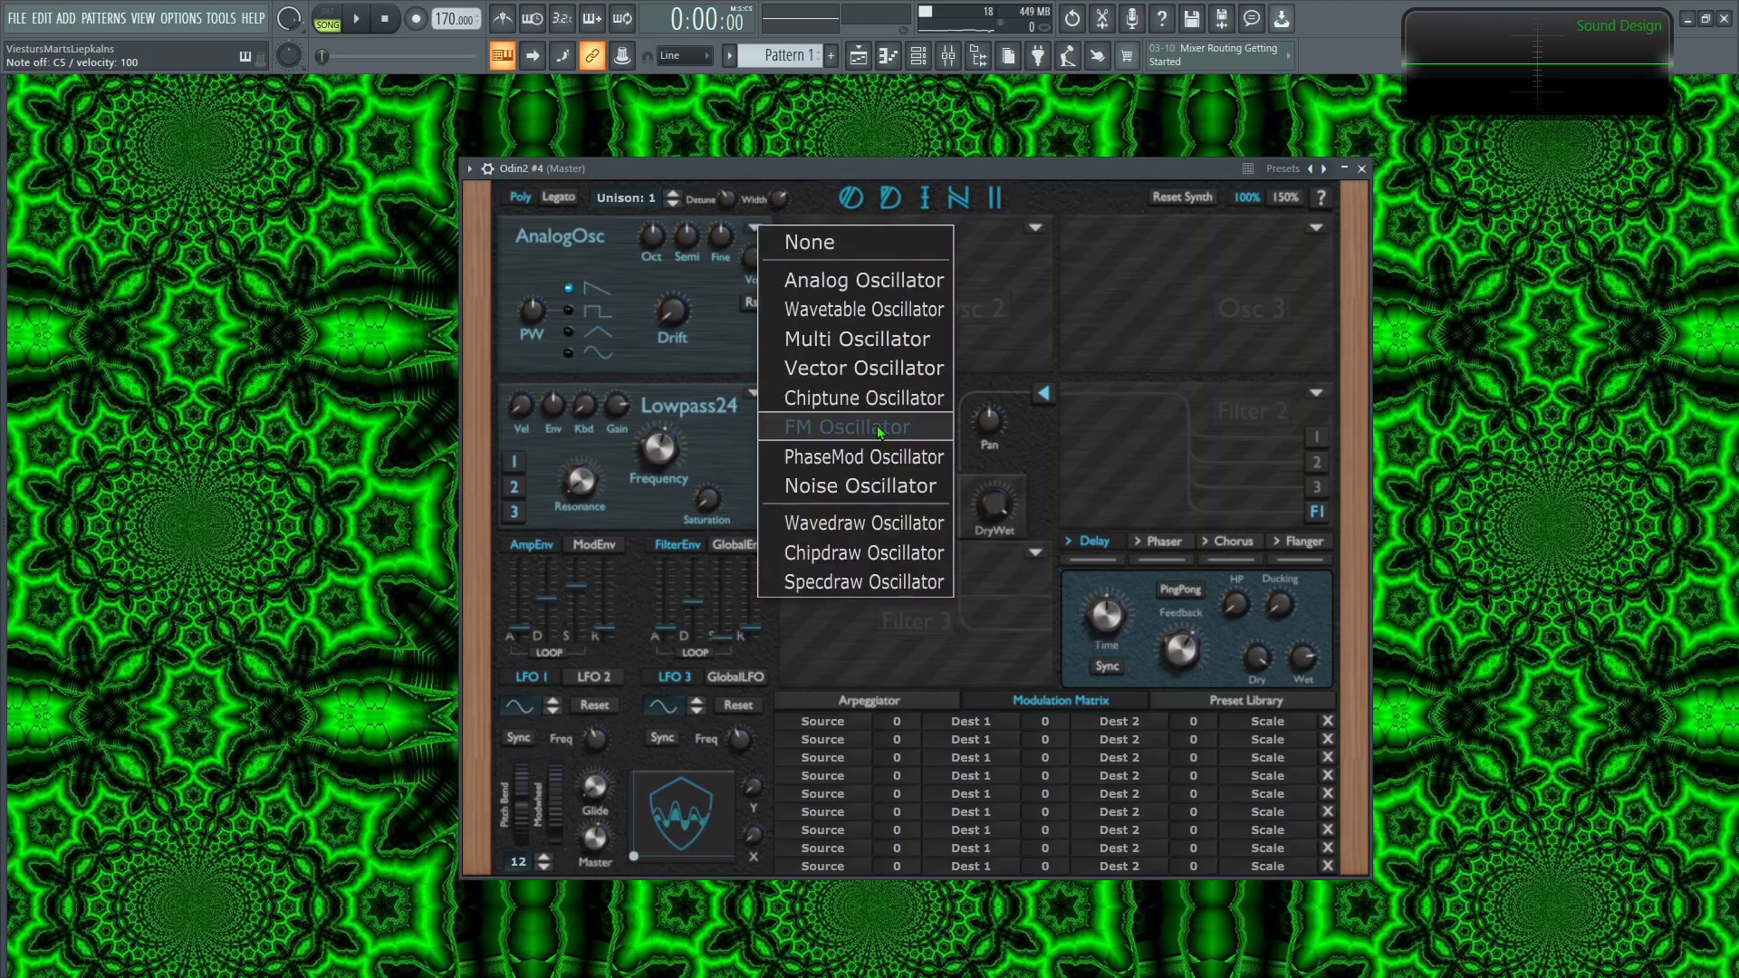
pyautogui.click(866, 399)
pyautogui.click(755, 229)
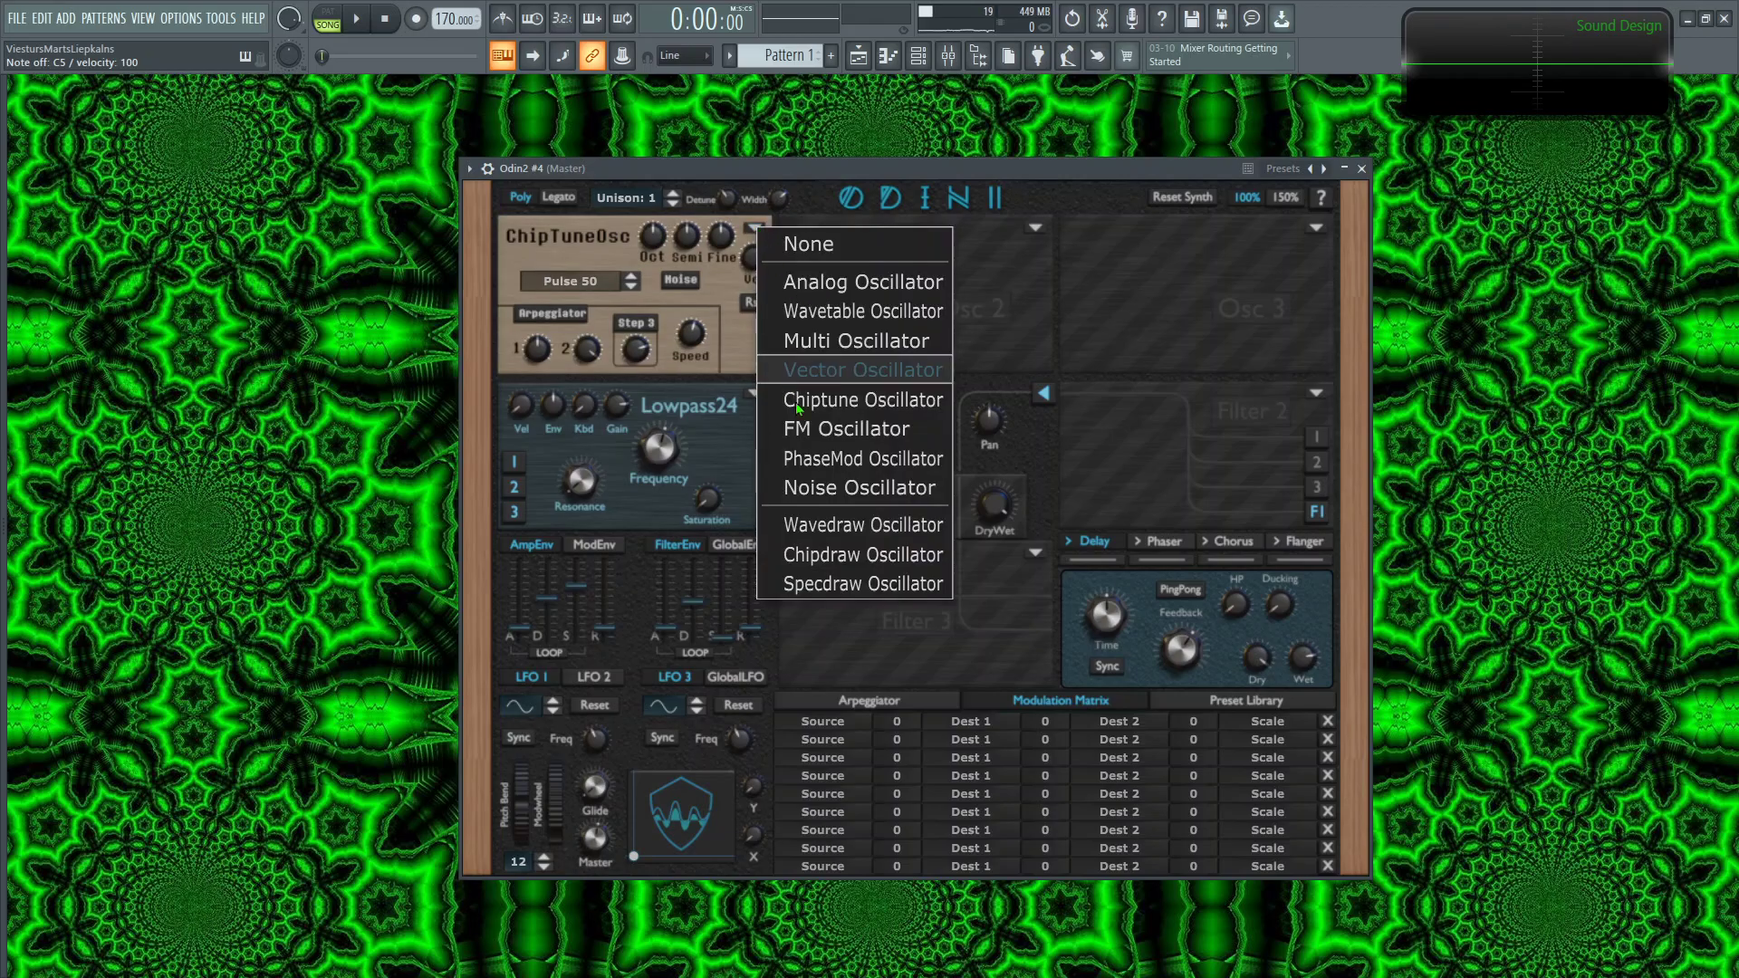
pyautogui.click(821, 431)
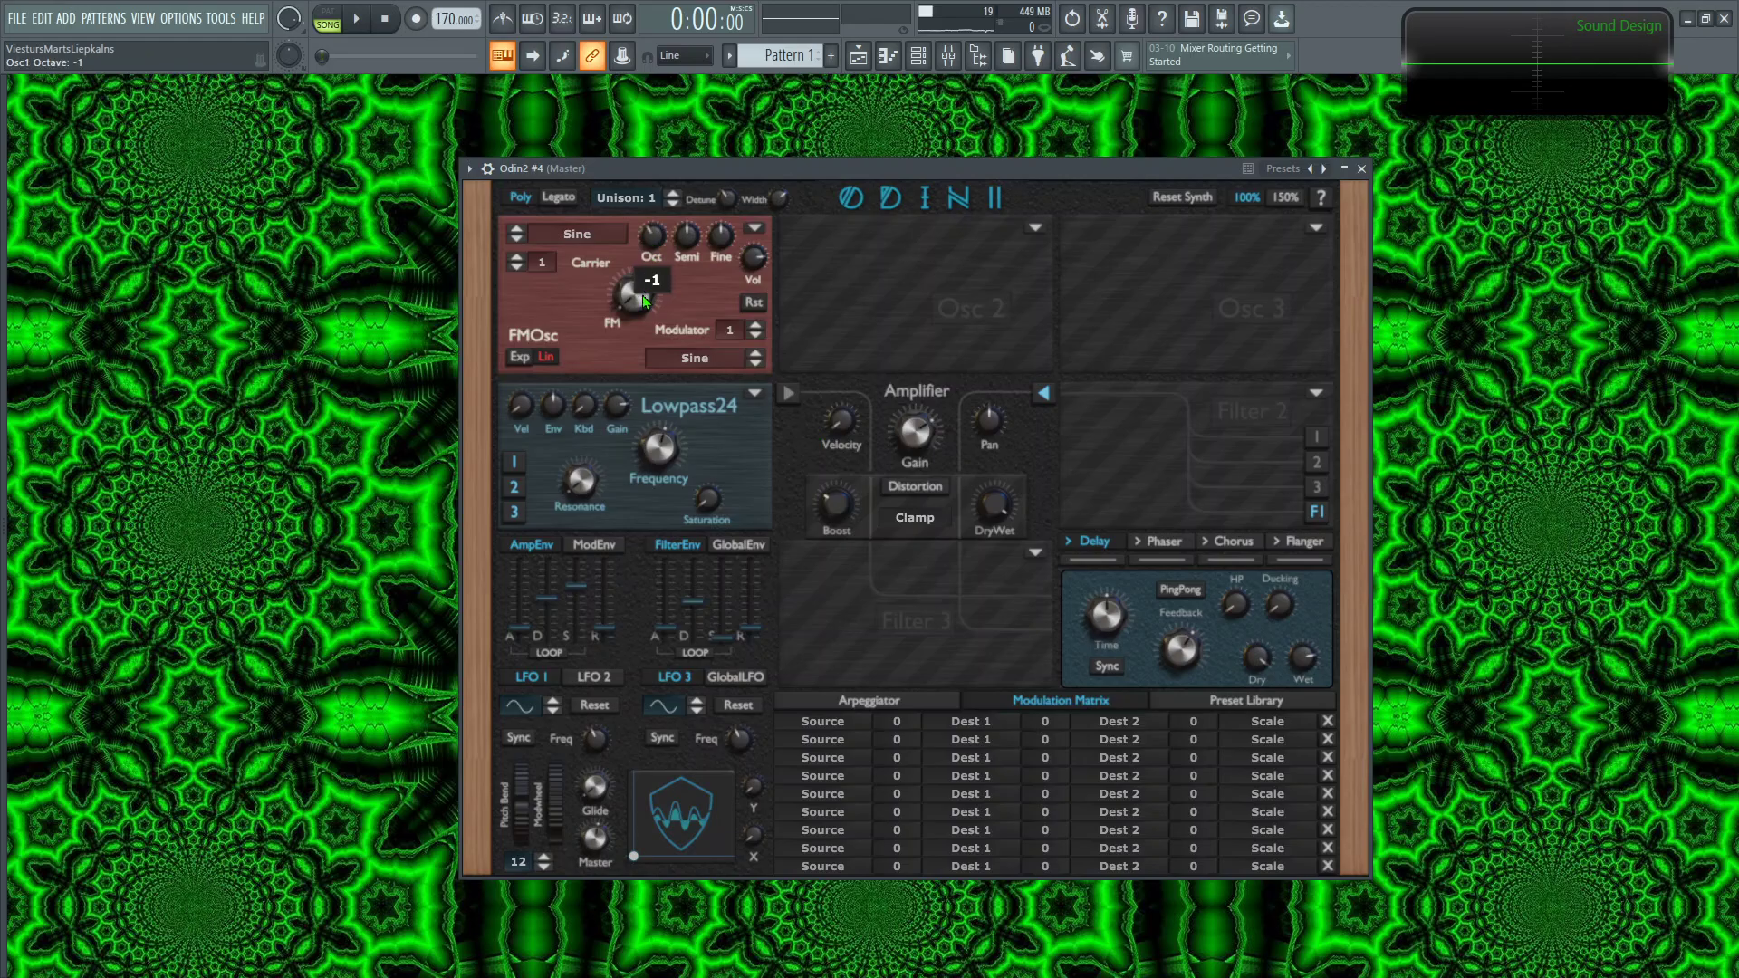
pyautogui.click(516, 229)
pyautogui.moveTo(635, 294); pyautogui.dragTo(640, 201)
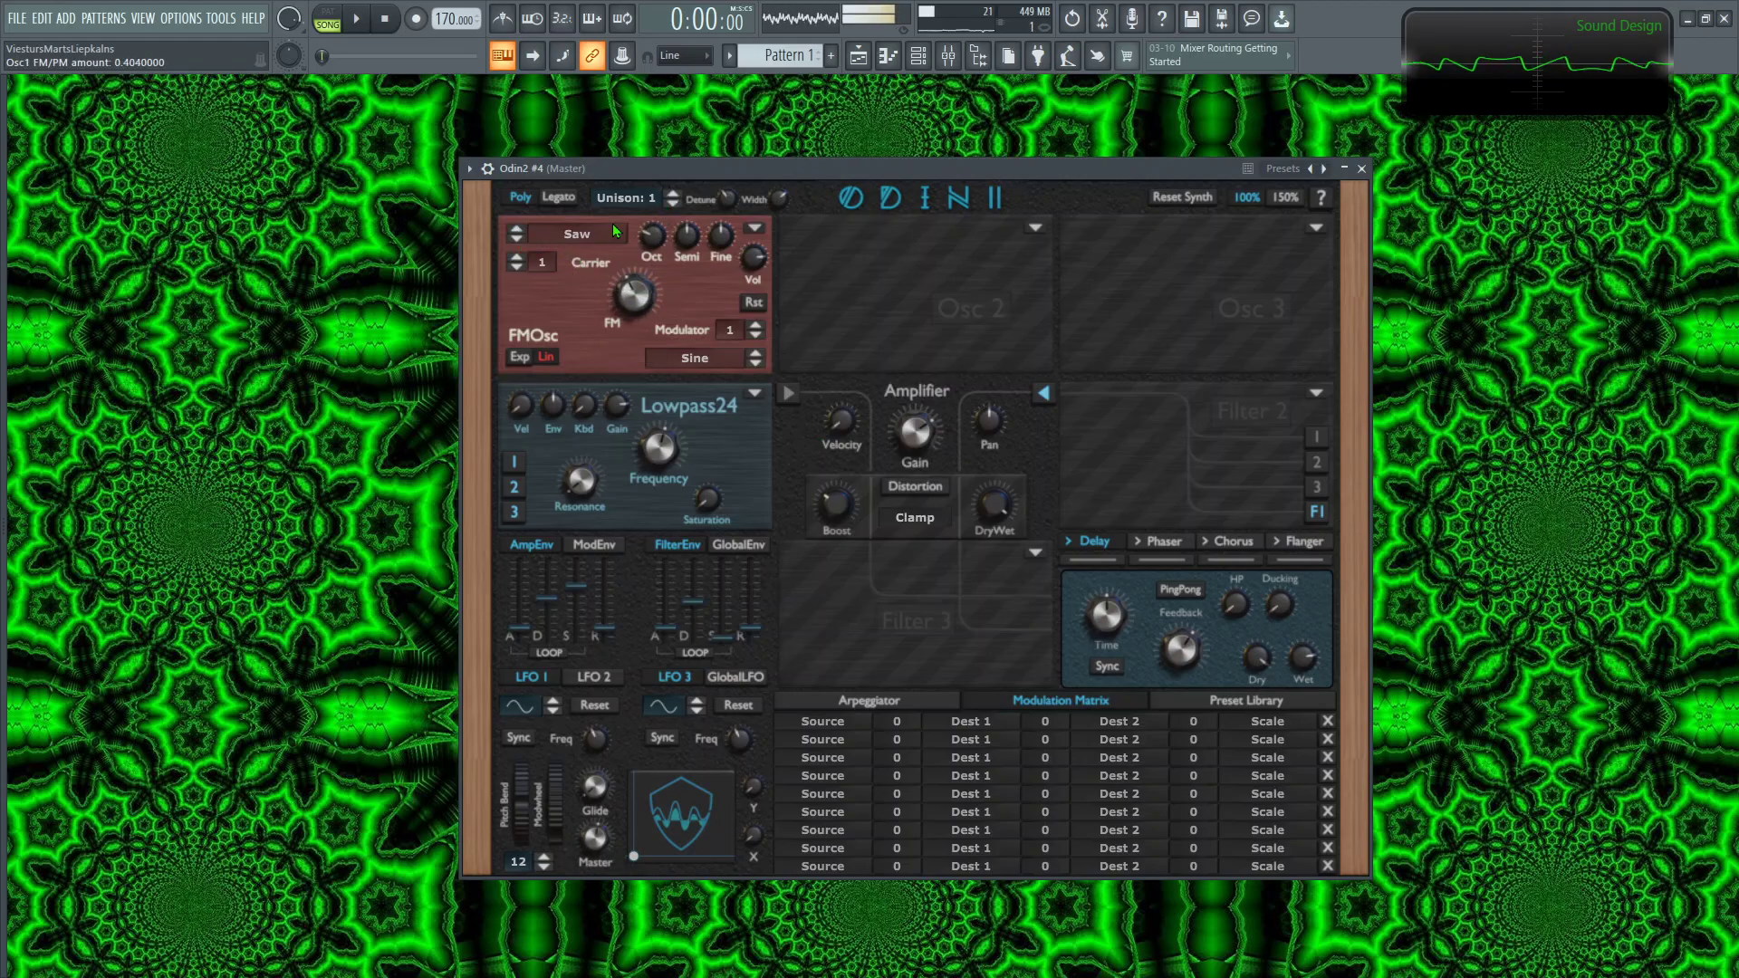
pyautogui.click(518, 241)
pyautogui.click(518, 241)
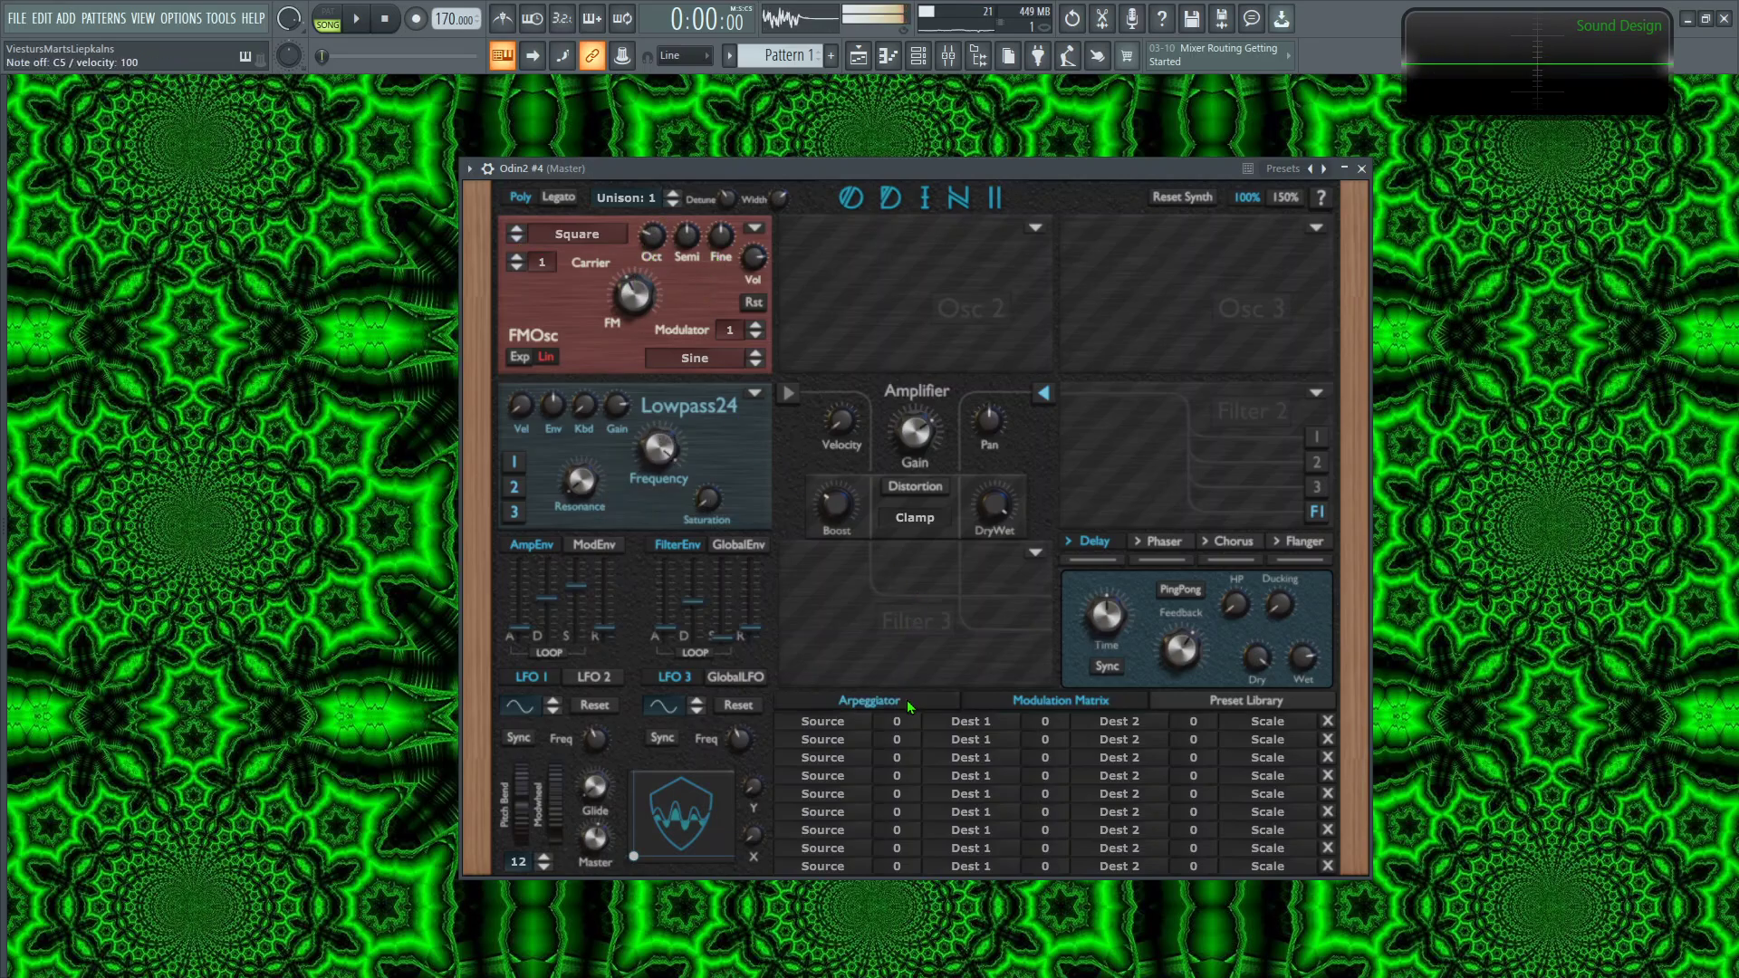
# Step: Enable the arpeggiator at a 1/8 rate and pull the Lowpass24 cutoff down to around 3208 Hz
pyautogui.click(870, 700)
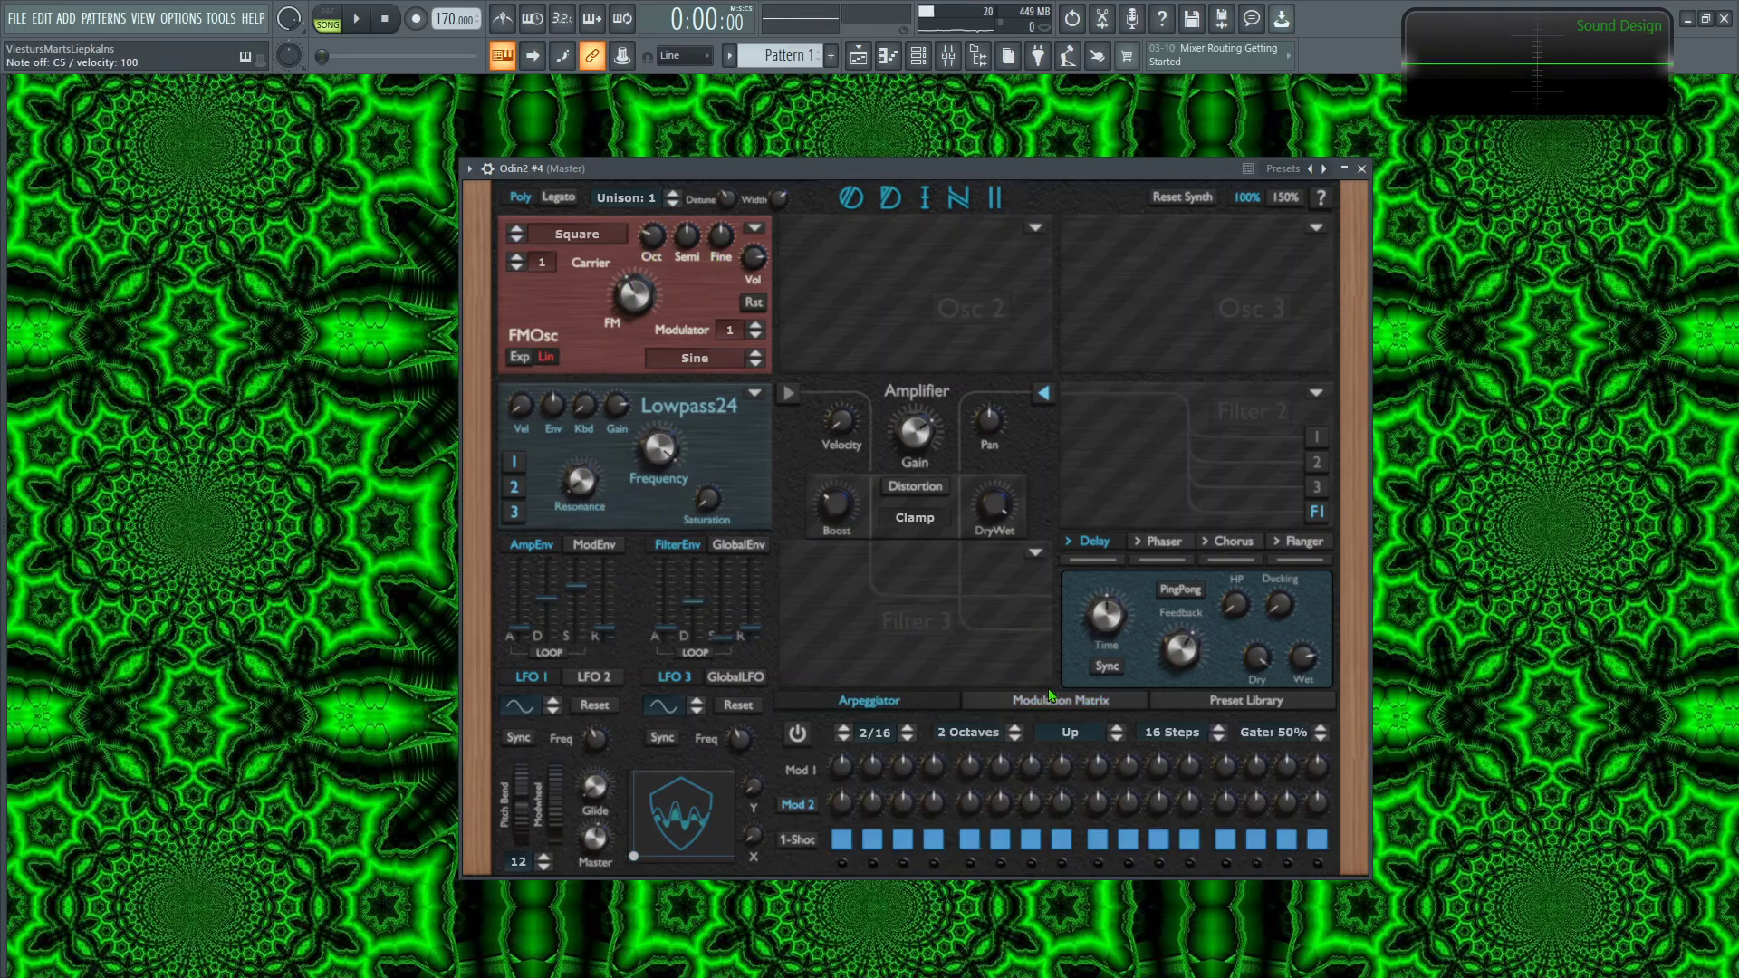
pyautogui.click(799, 734)
pyautogui.click(843, 738)
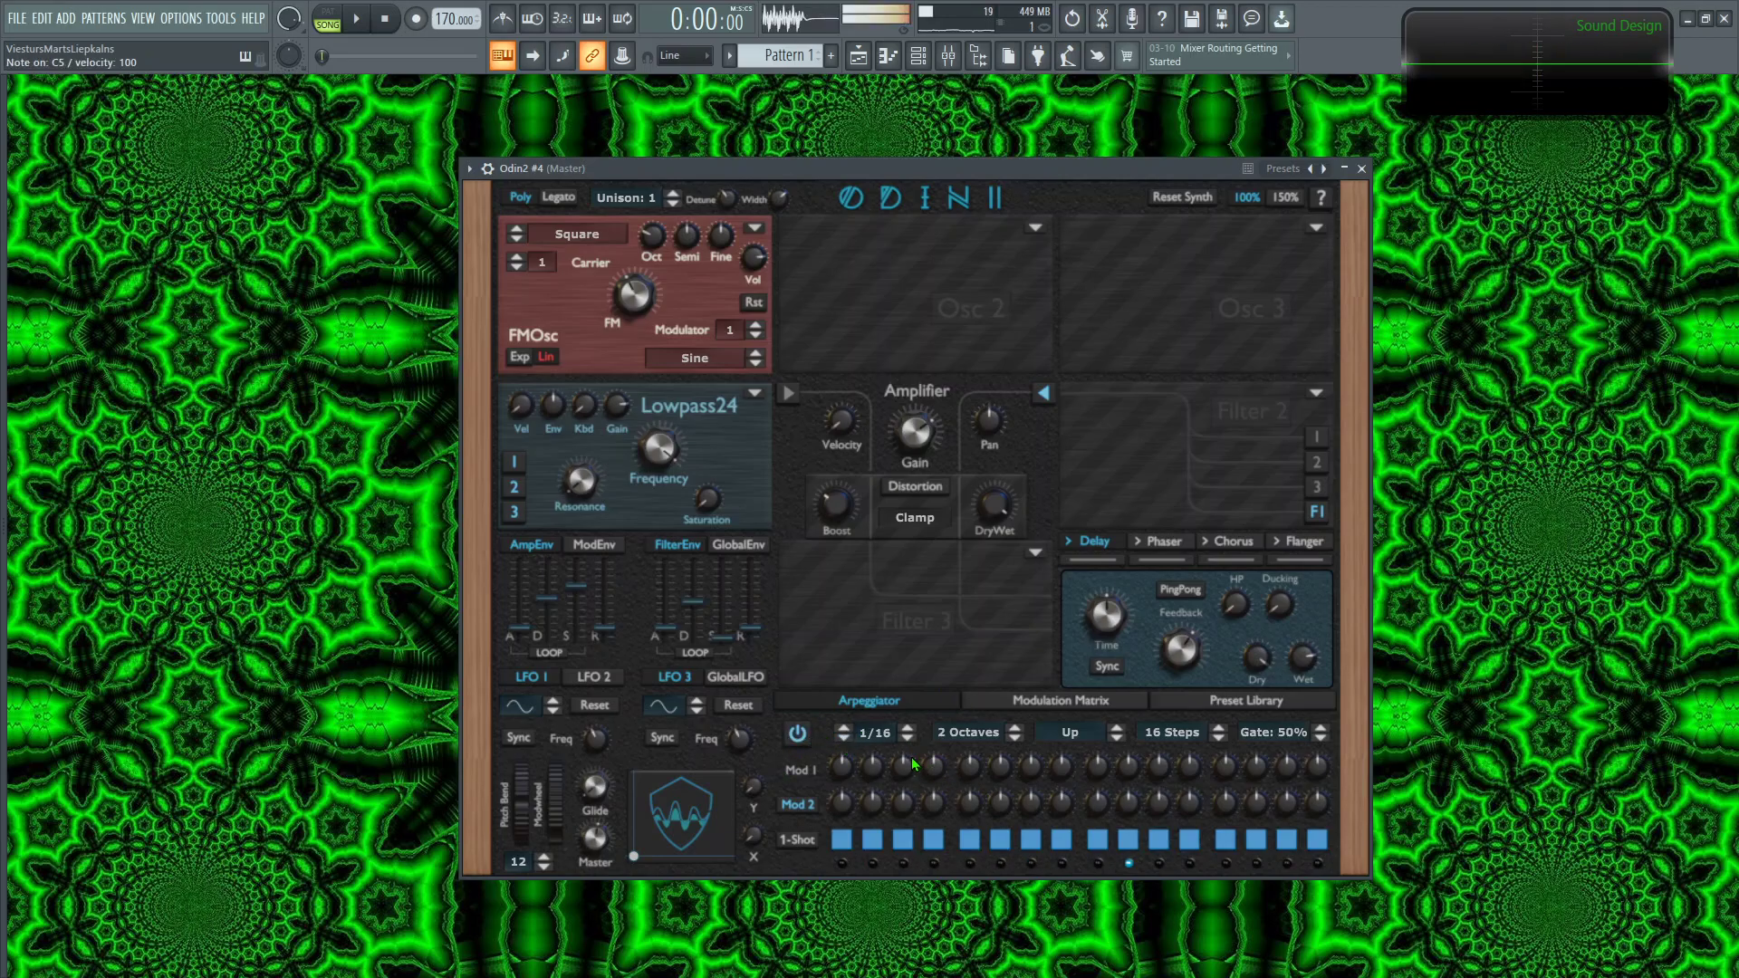
pyautogui.click(908, 738)
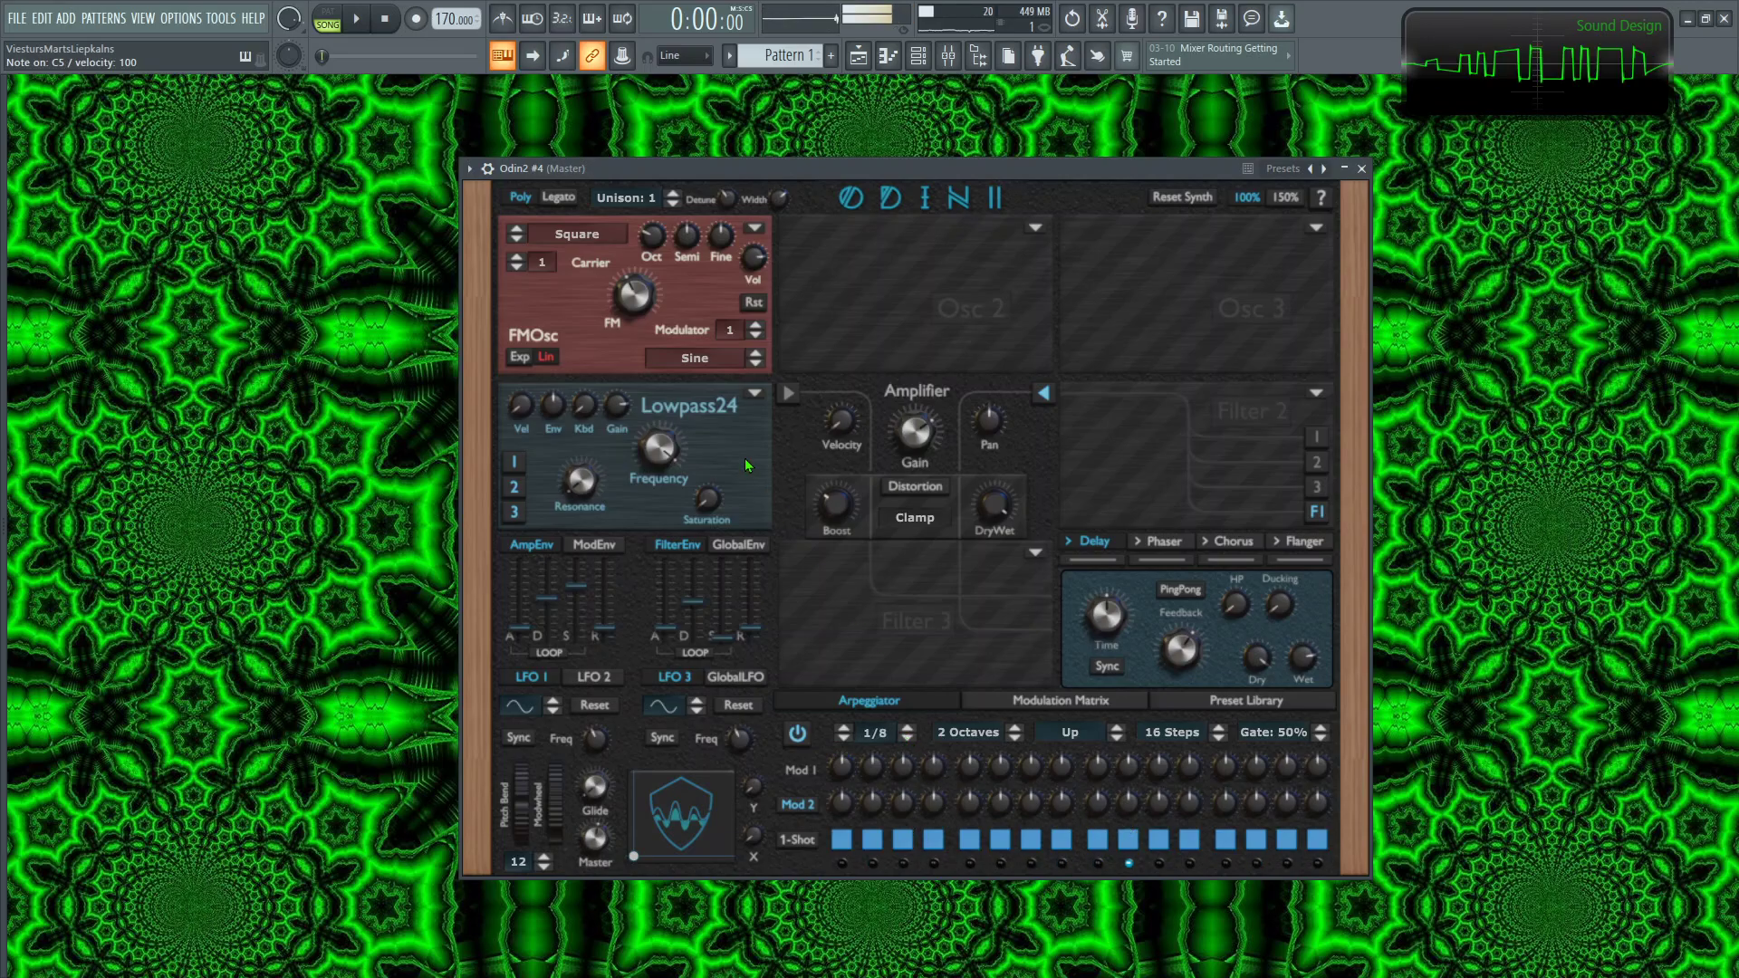
pyautogui.moveTo(649, 459); pyautogui.dragTo(733, 435)
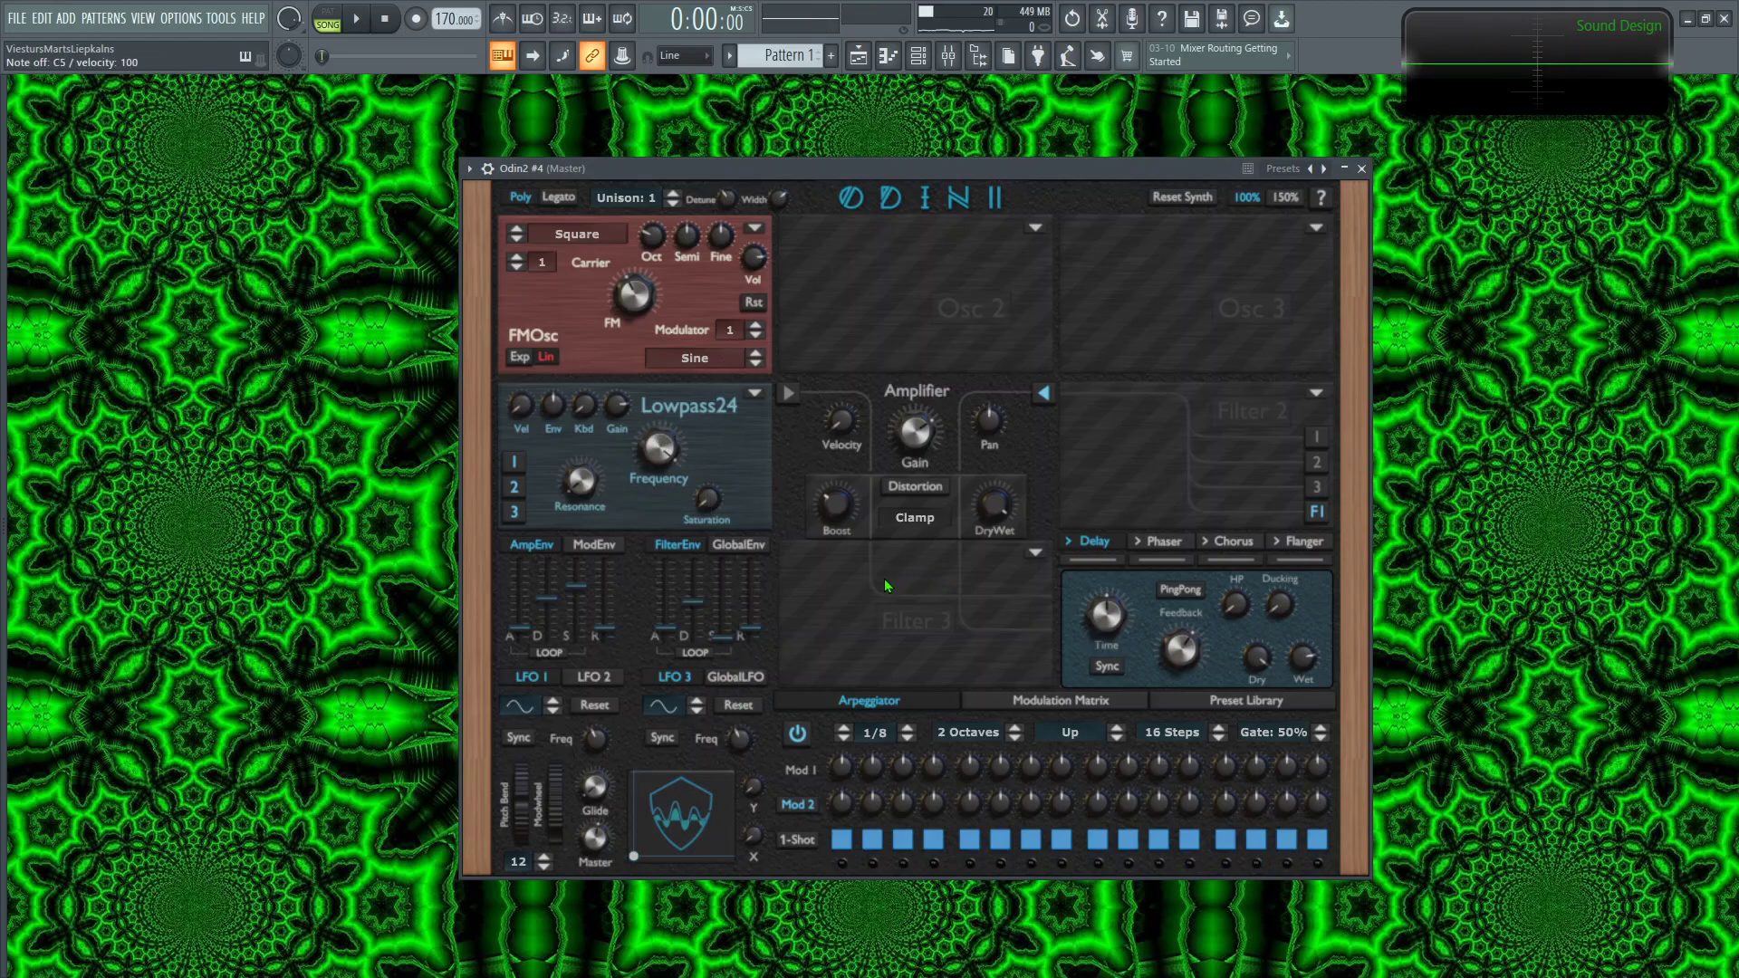
pyautogui.click(1021, 697)
pyautogui.click(888, 703)
# Step: Route Arp Mod 1 in the modulation matrix to Filter1 Frequency and Distortion Boost
pyautogui.click(1049, 703)
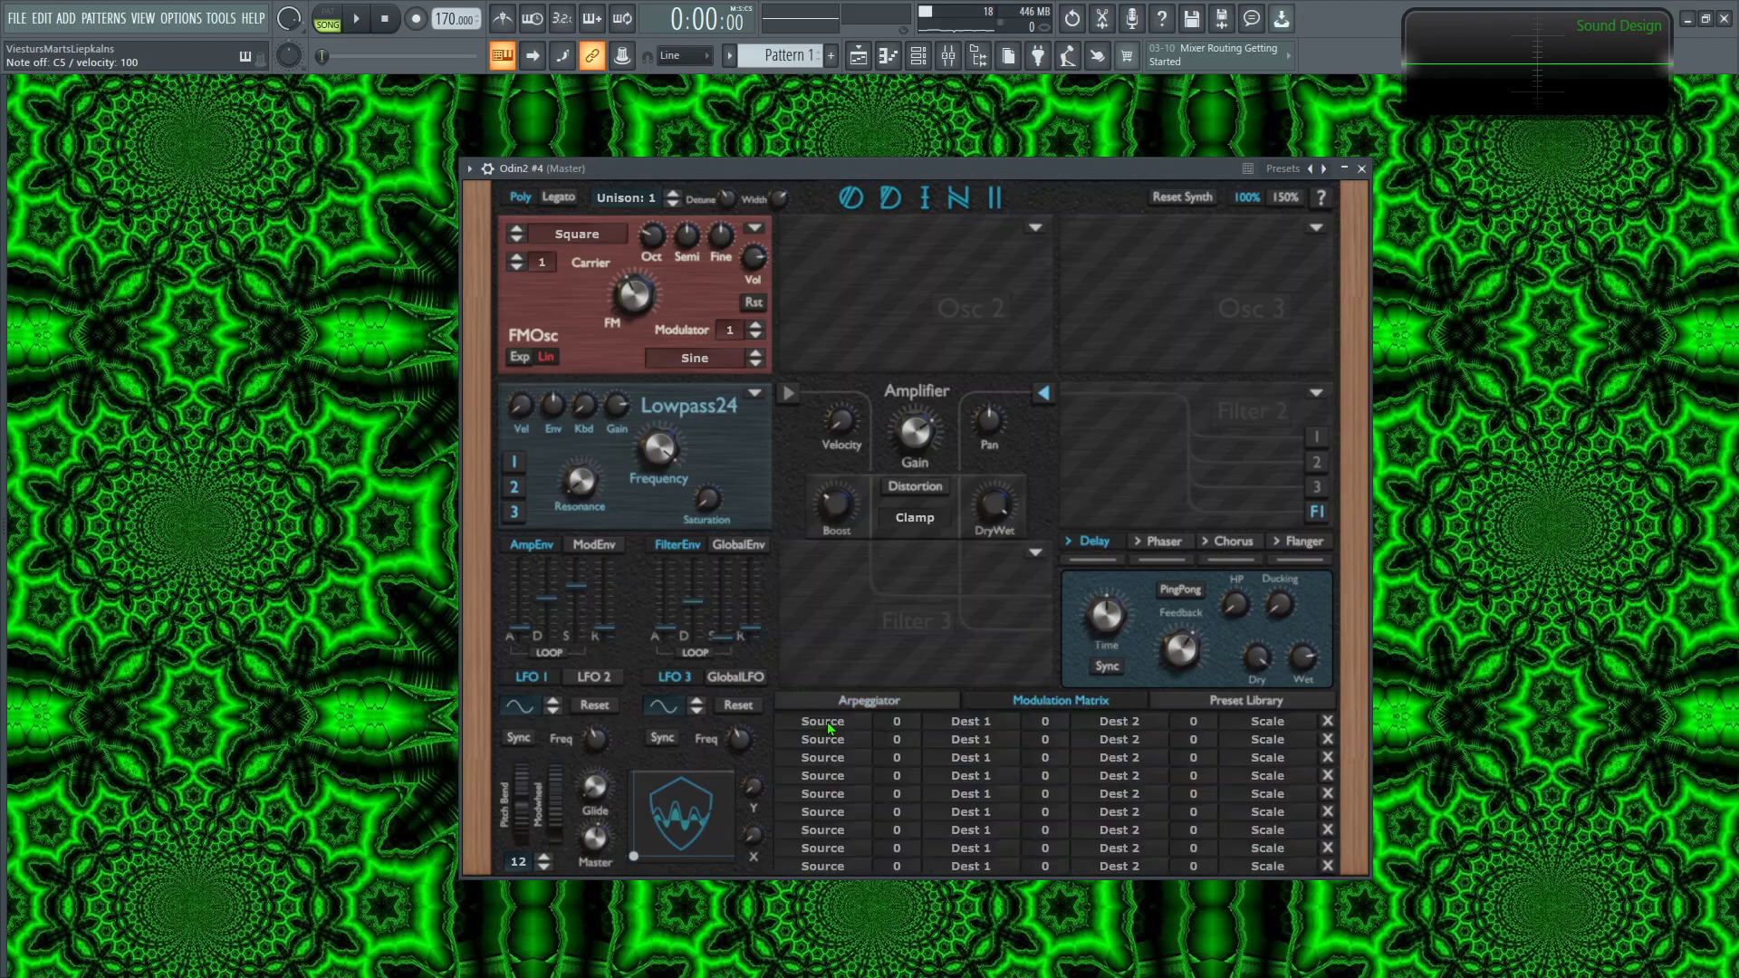
pyautogui.click(829, 727)
pyautogui.click(851, 745)
pyautogui.click(996, 729)
pyautogui.moveTo(1037, 166)
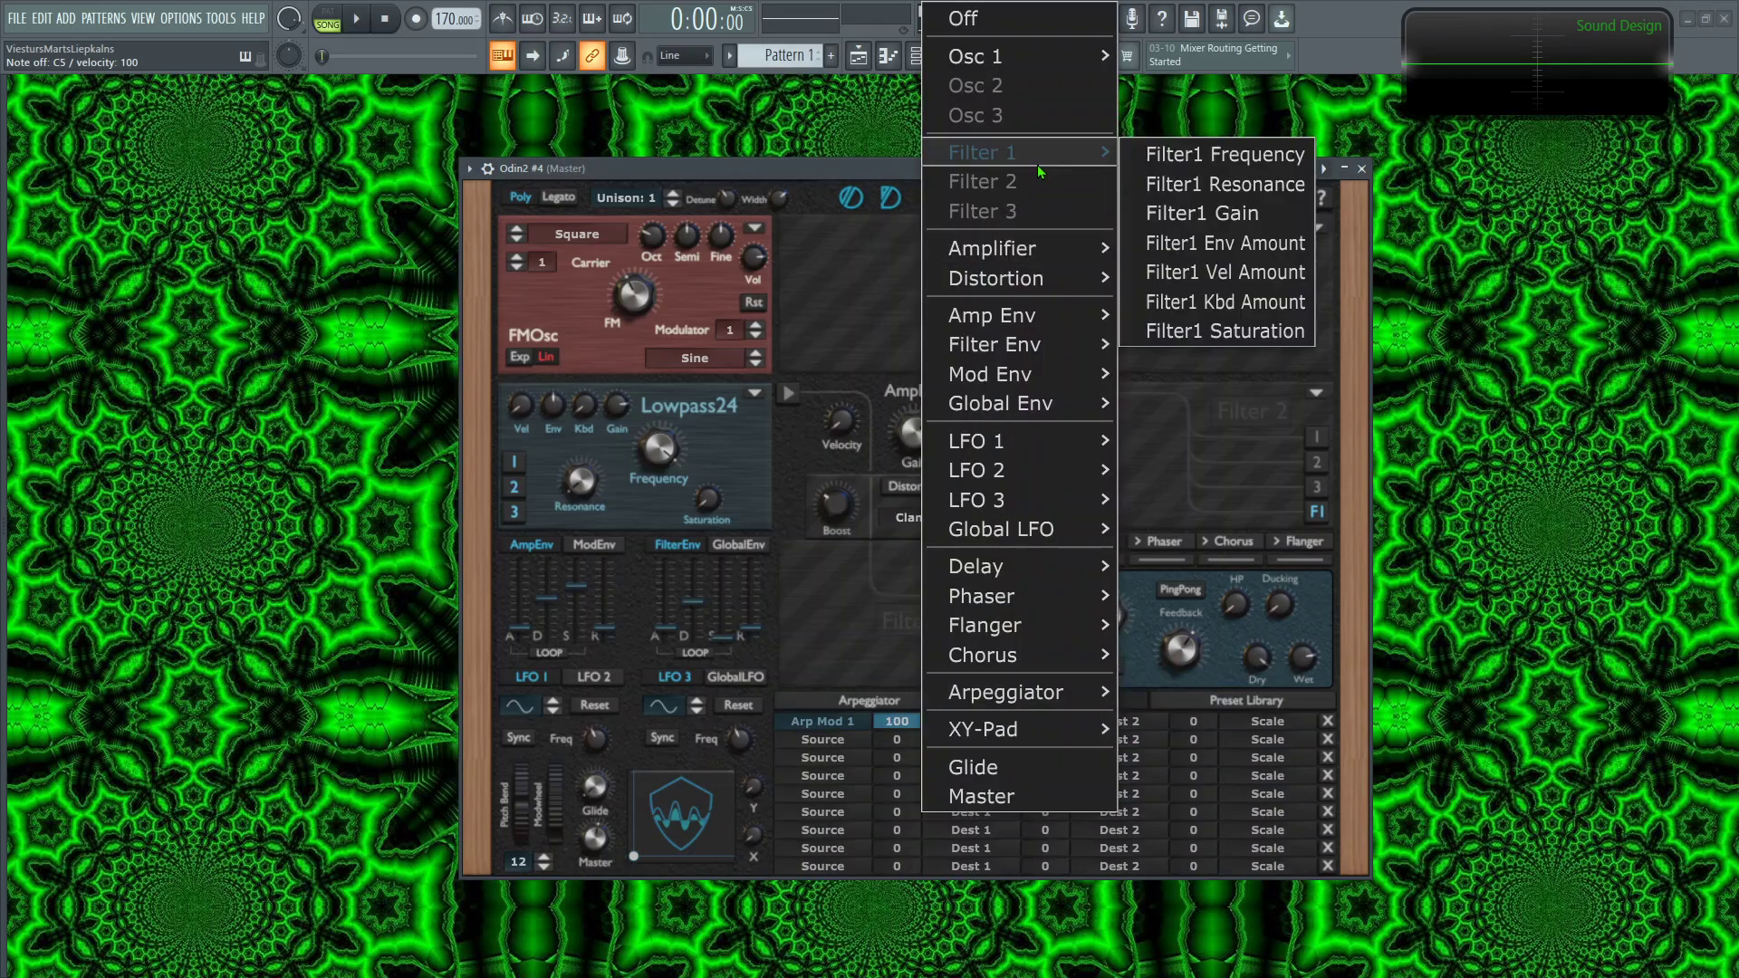
pyautogui.click(1193, 159)
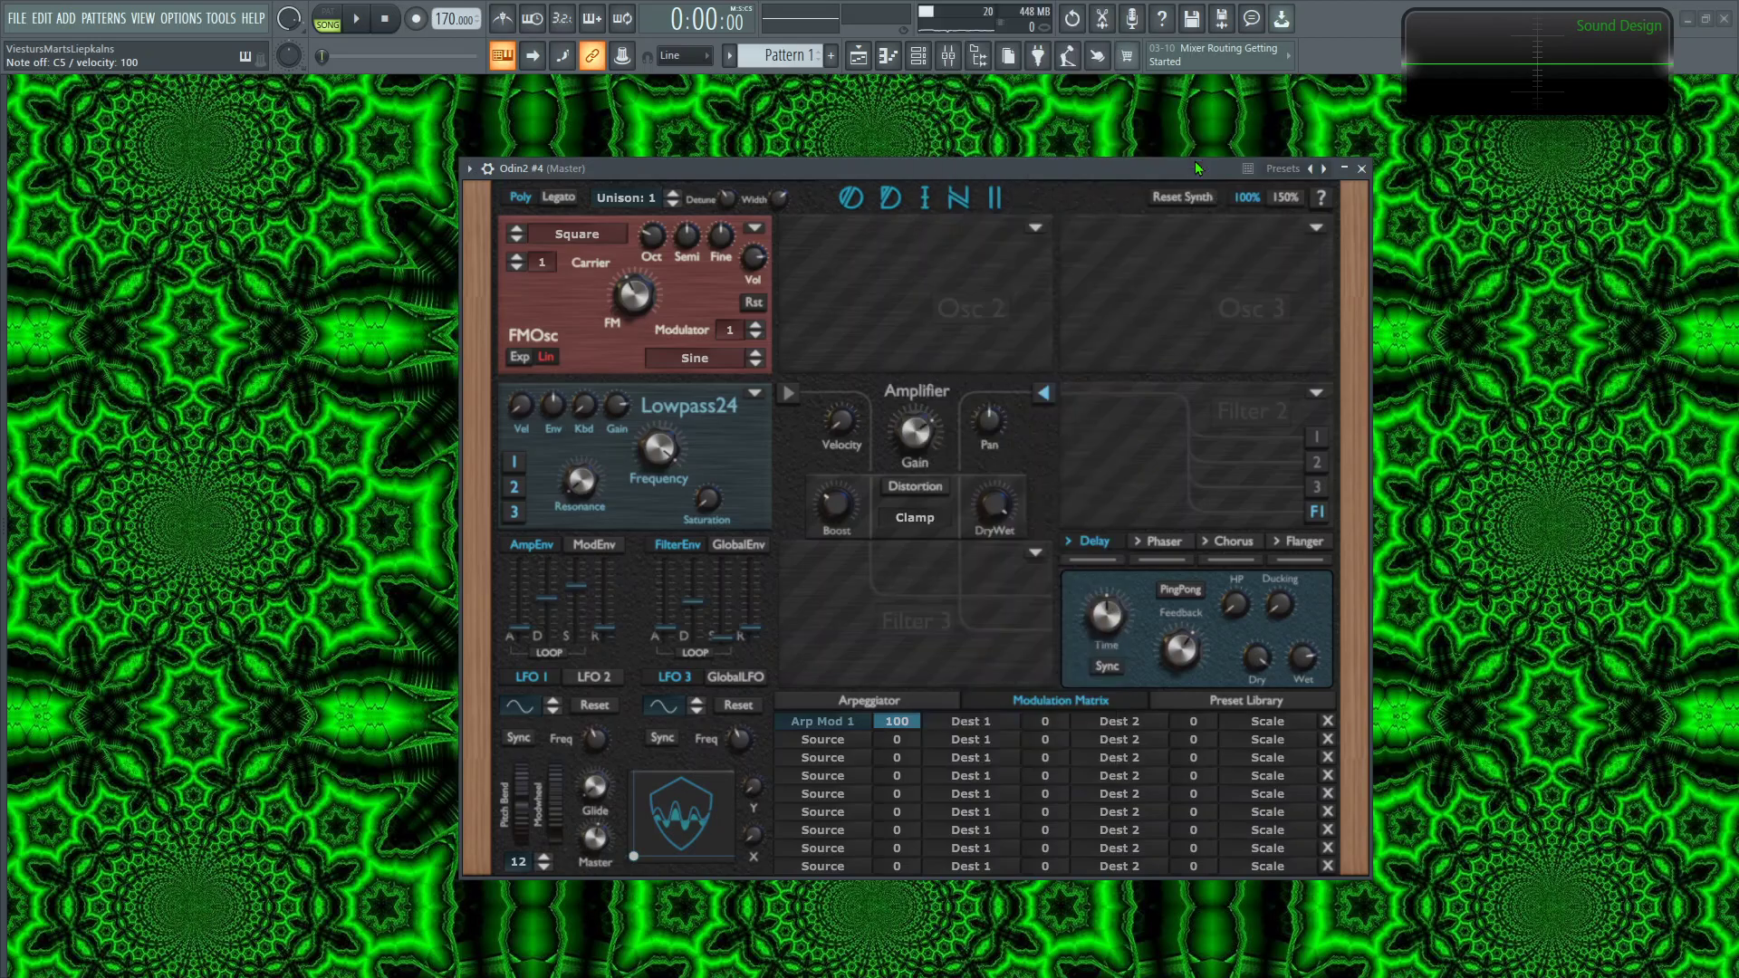
pyautogui.click(1119, 722)
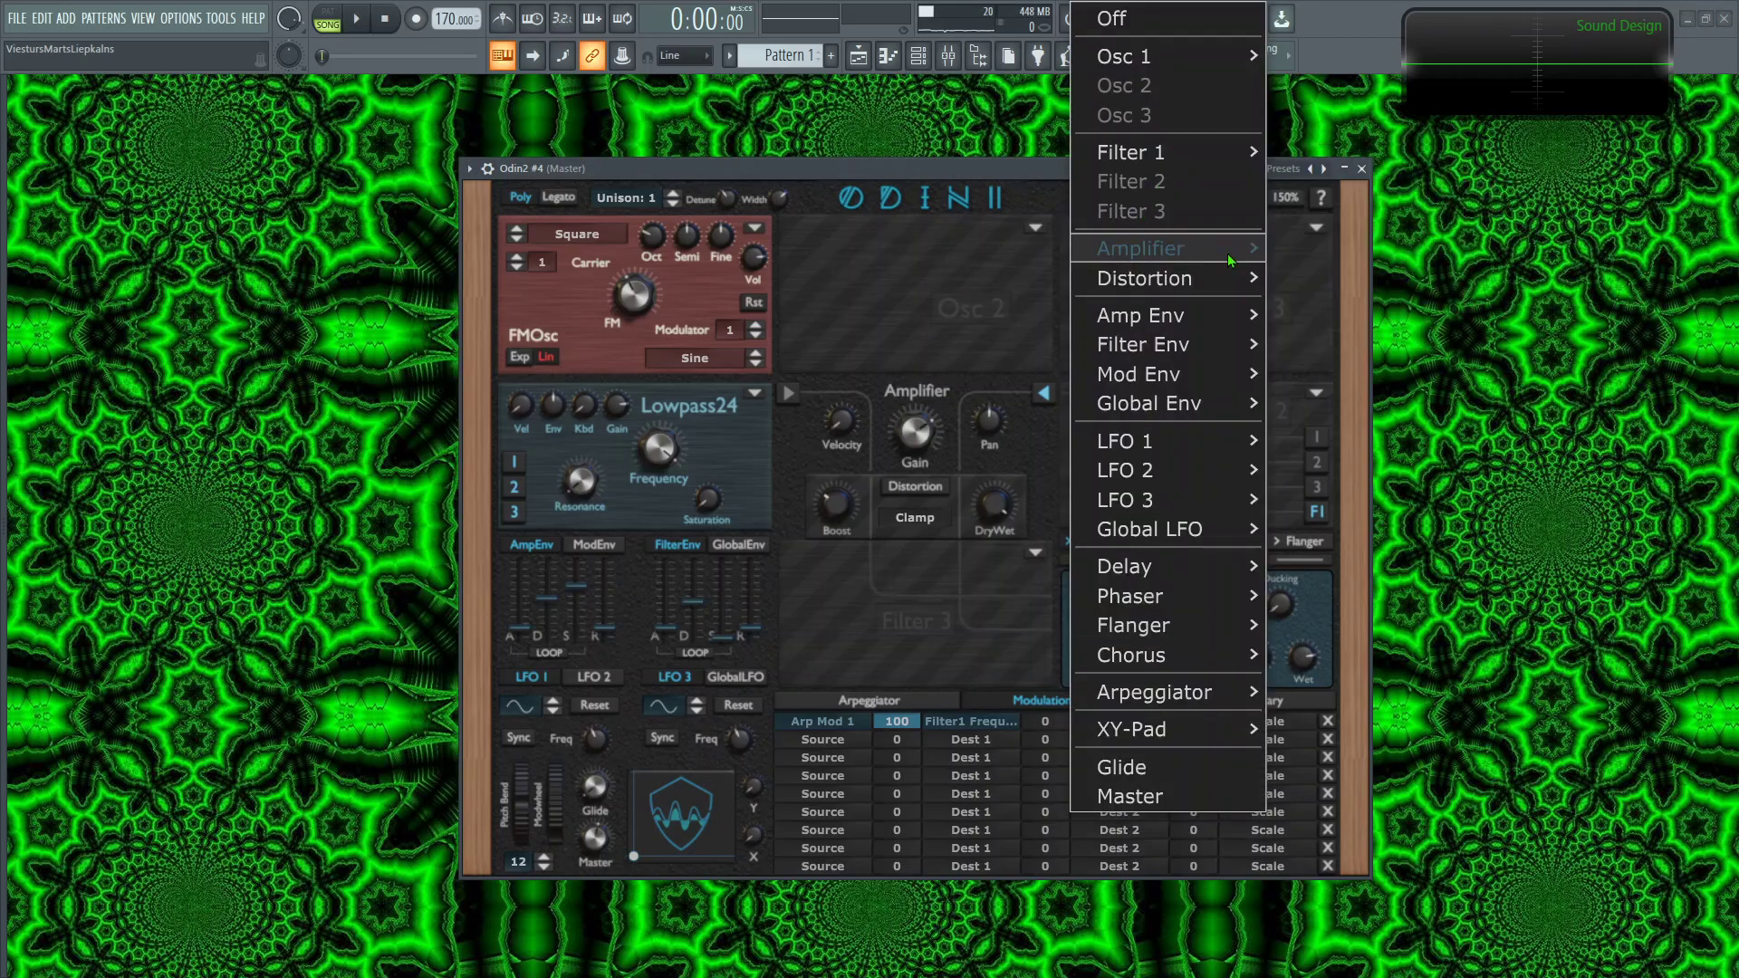
pyautogui.moveTo(1222, 289)
pyautogui.click(1354, 281)
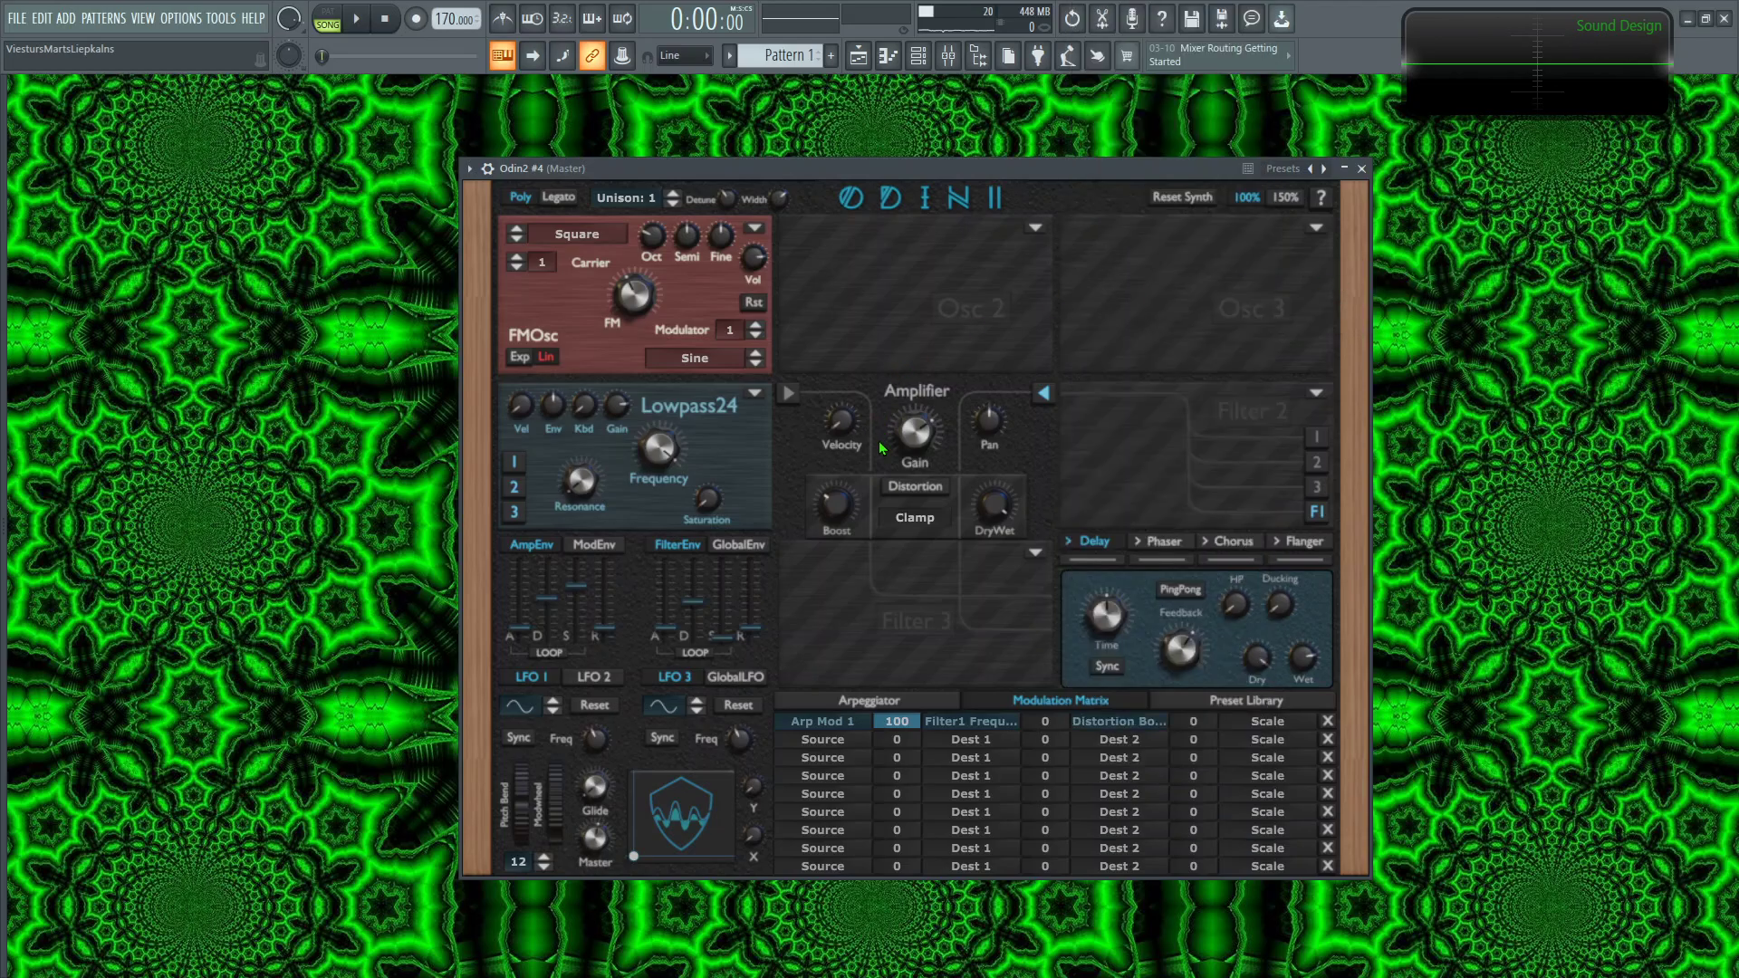
# Step: Turn on distortion in Fold mode with its boost lowered to 0.144
pyautogui.click(937, 489)
pyautogui.moveTo(843, 507); pyautogui.dragTo(845, 550)
pyautogui.click(915, 516)
pyautogui.click(925, 570)
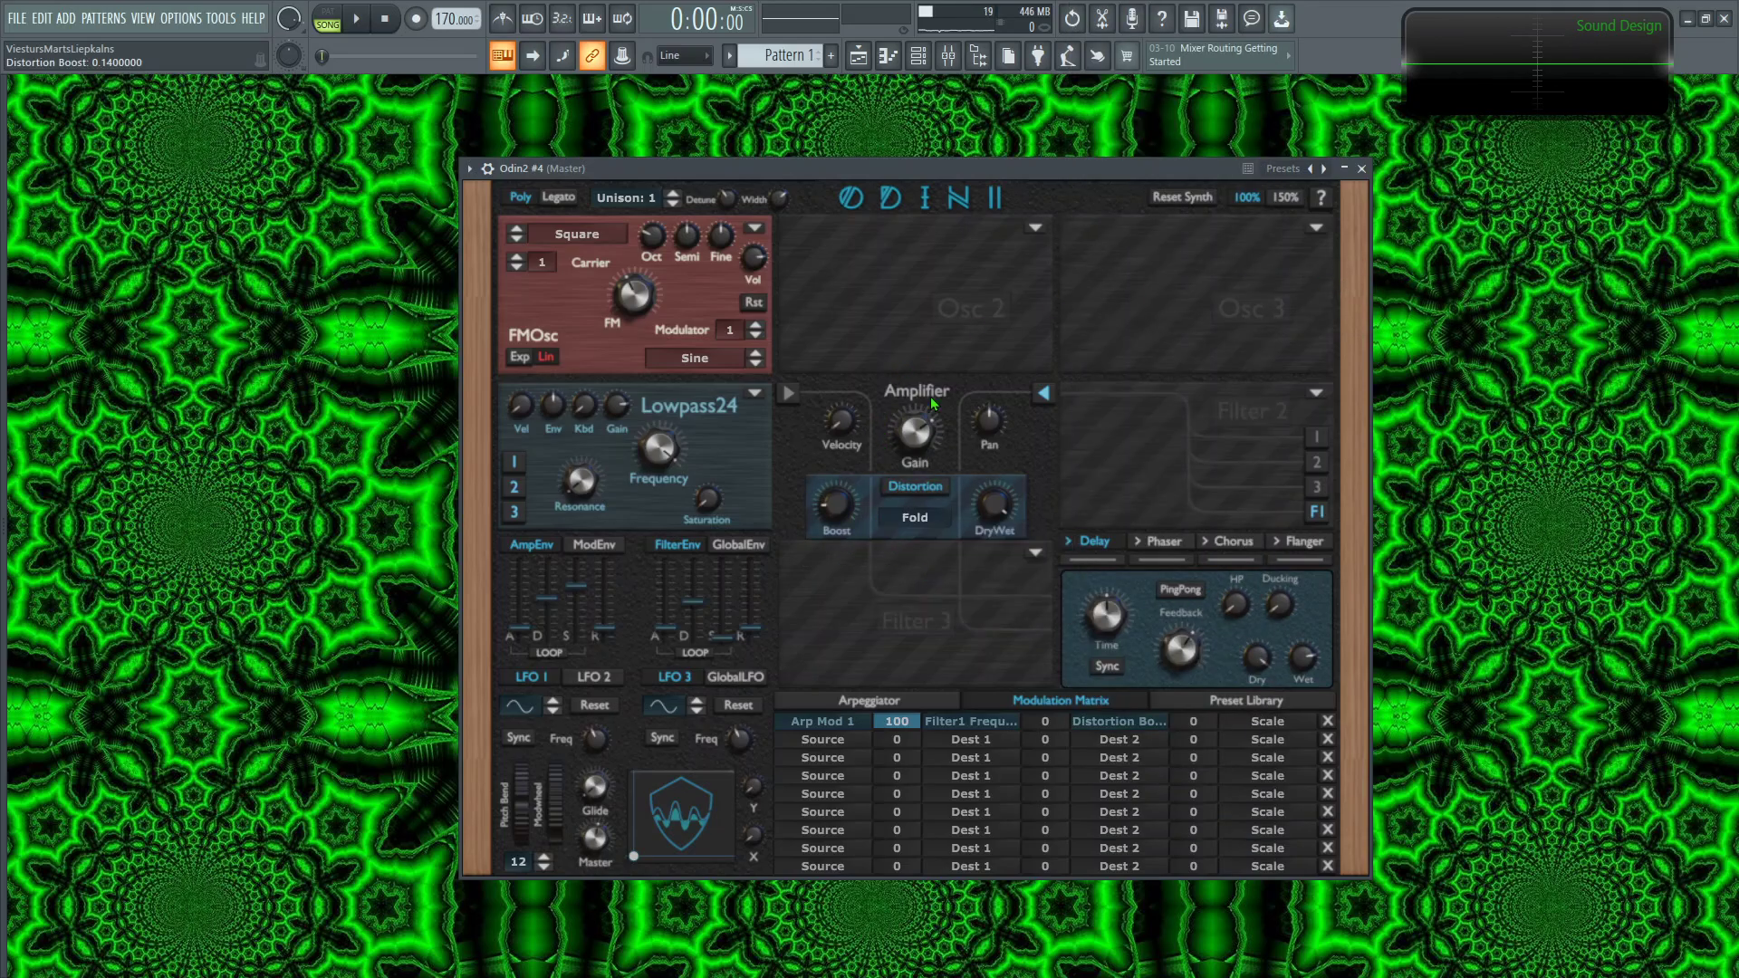
pyautogui.click(869, 703)
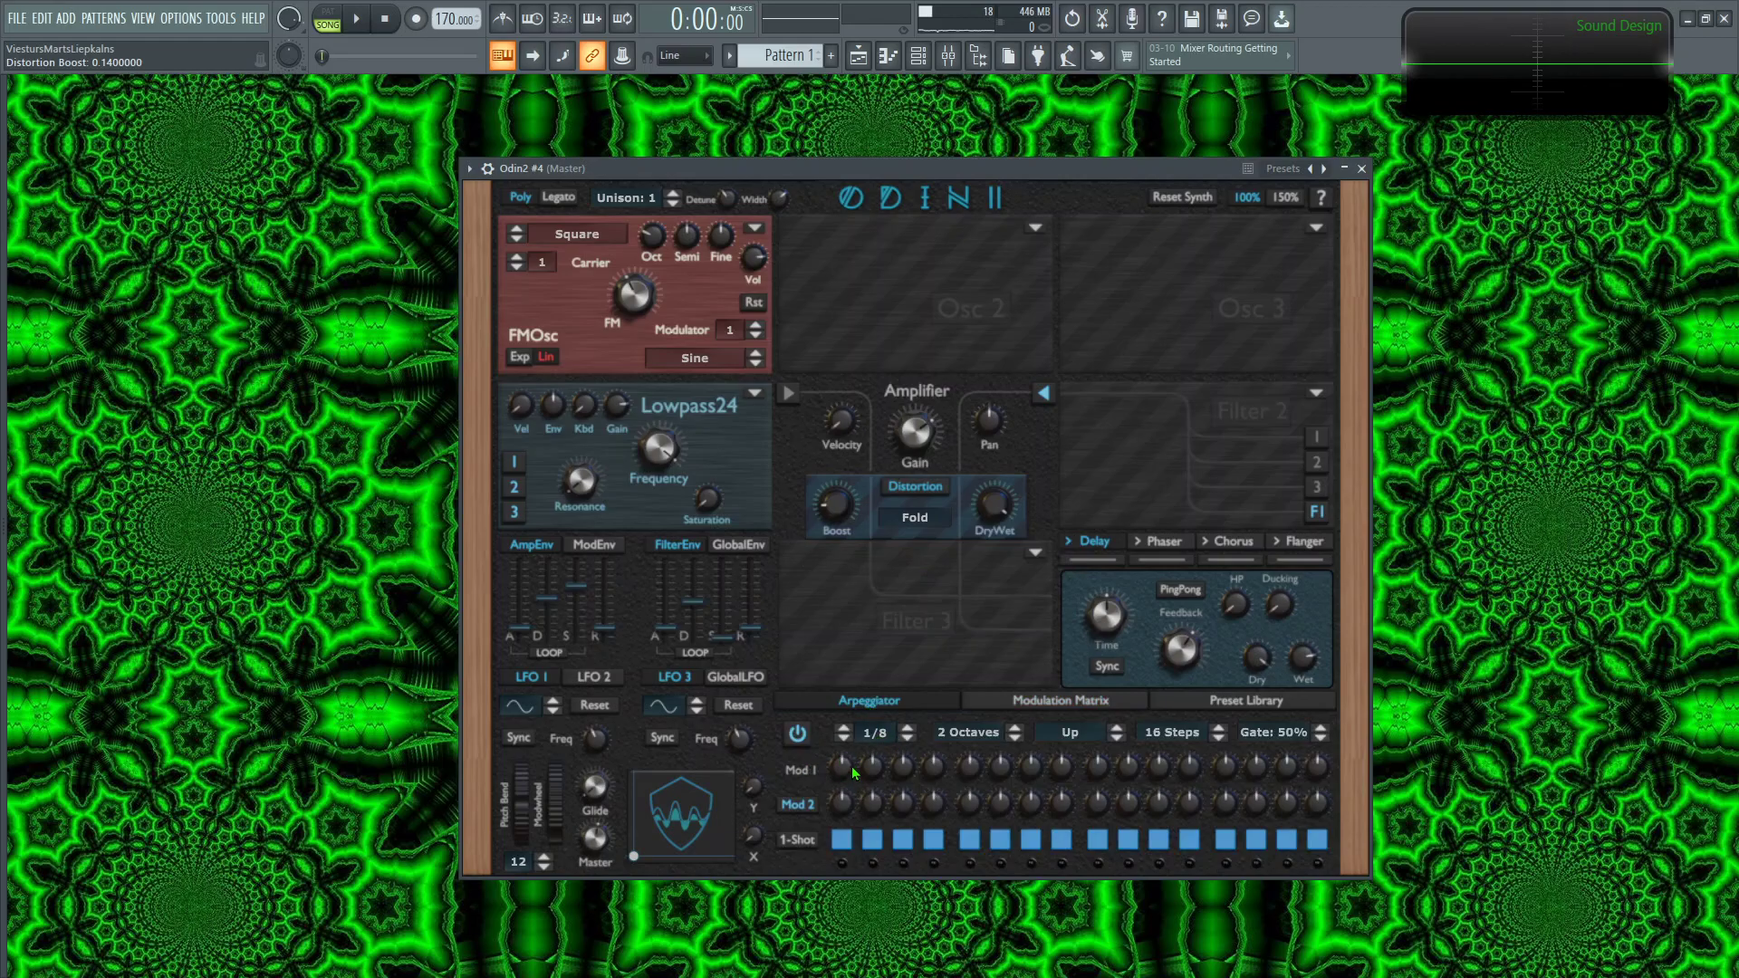
# Step: Vary Mod 1 on steps 1, 5, 7, 9, 12 and 14 and lengthen the arp gate to 125%
pyautogui.moveTo(851, 767); pyautogui.dragTo(1007, 708)
pyautogui.press('z')
pyautogui.moveTo(1036, 772); pyautogui.dragTo(1176, 693)
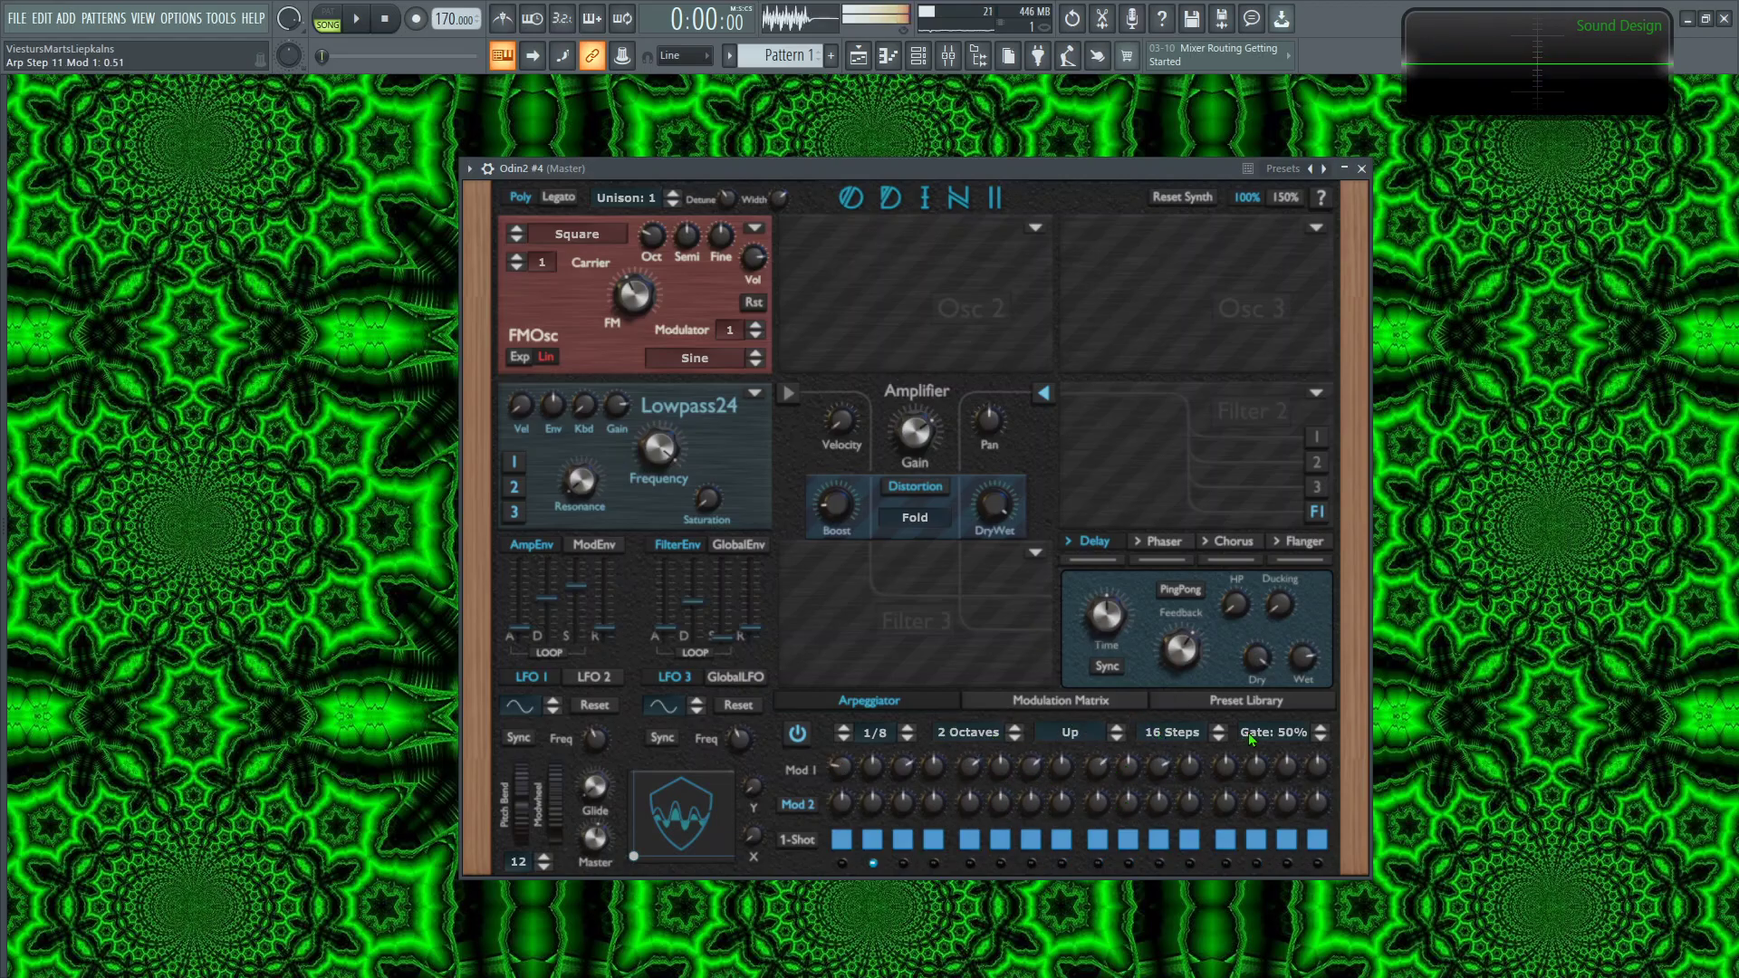
pyautogui.click(1324, 728)
pyautogui.click(1324, 728)
pyautogui.click(1324, 728)
pyautogui.click(1324, 728)
pyautogui.click(1324, 728)
pyautogui.click(1324, 728)
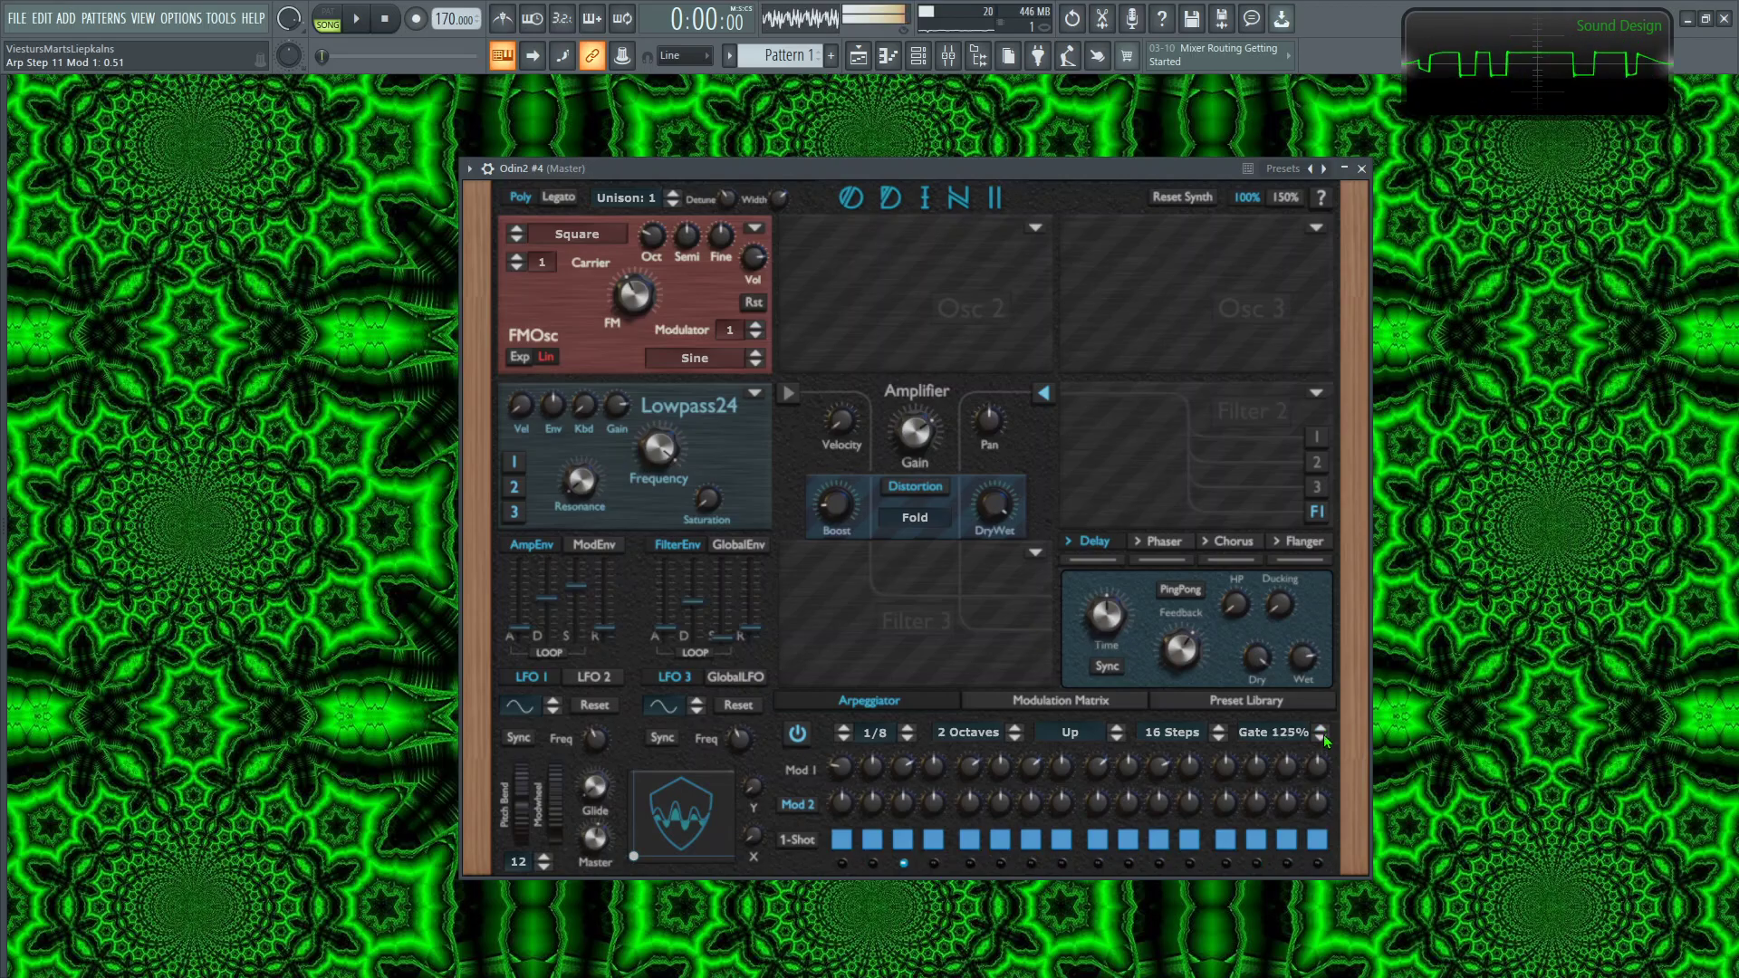
pyautogui.moveTo(1186, 761); pyautogui.dragTo(1273, 733)
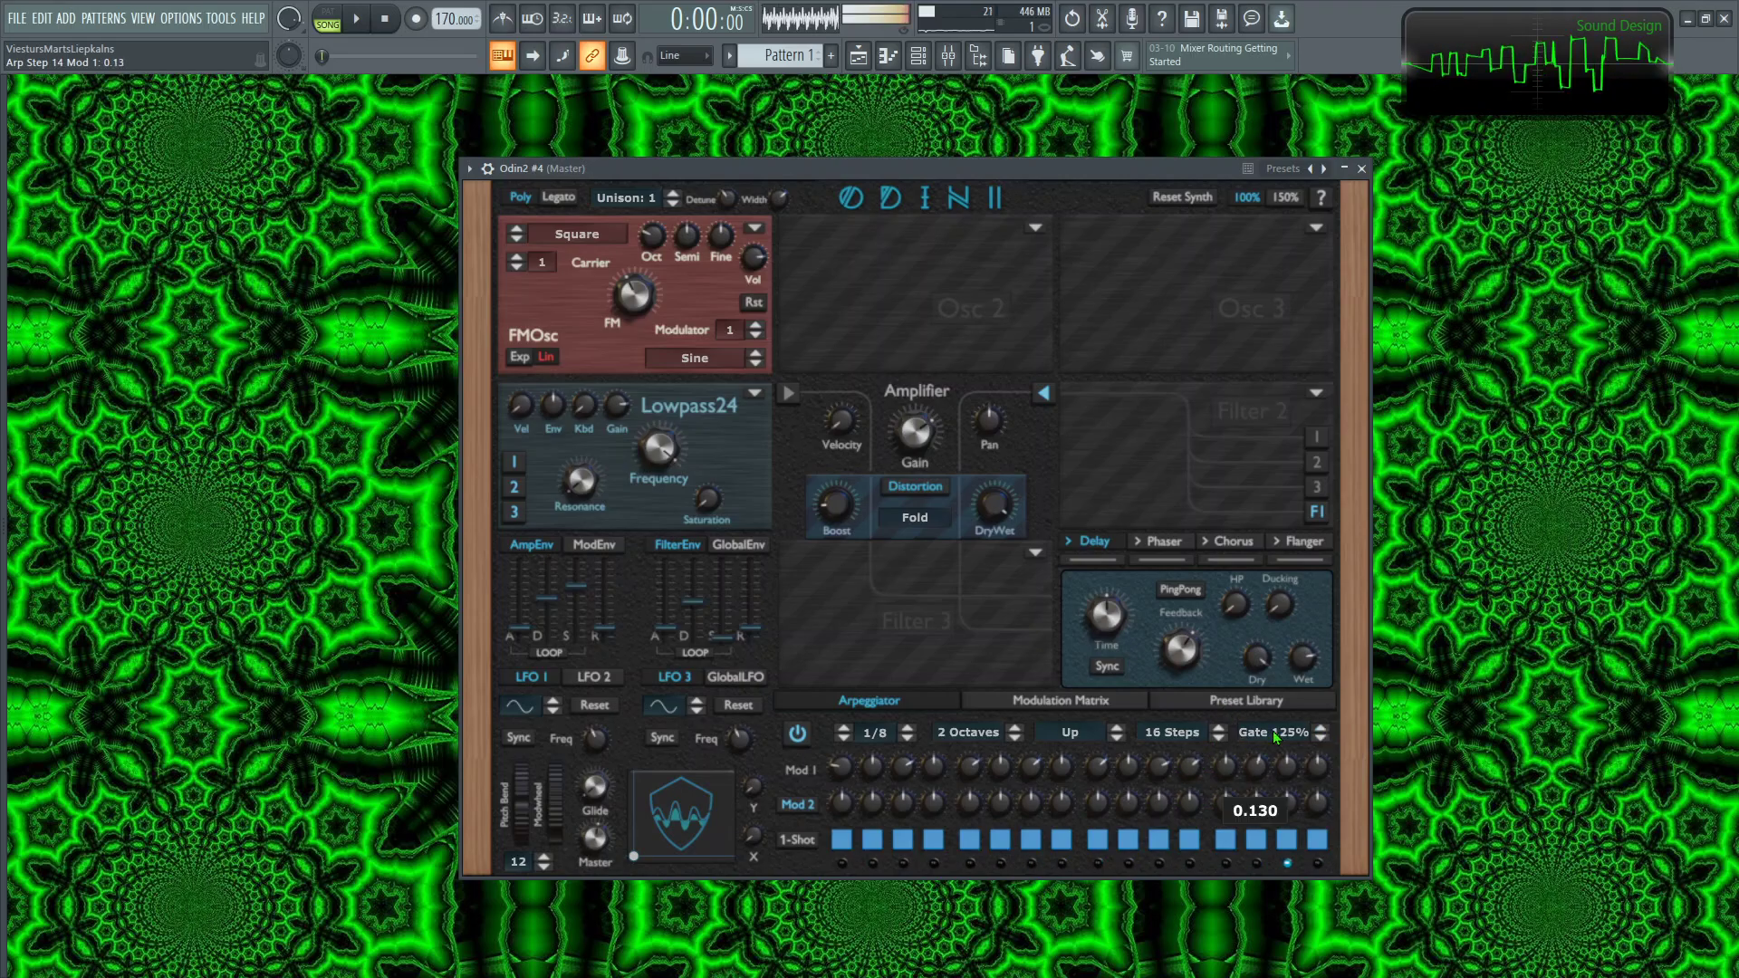
# Step: Route Odin2 #4 to mixer Insert 4 and set the Ambient Reverb mix to about 66%
pyautogui.click(917, 56)
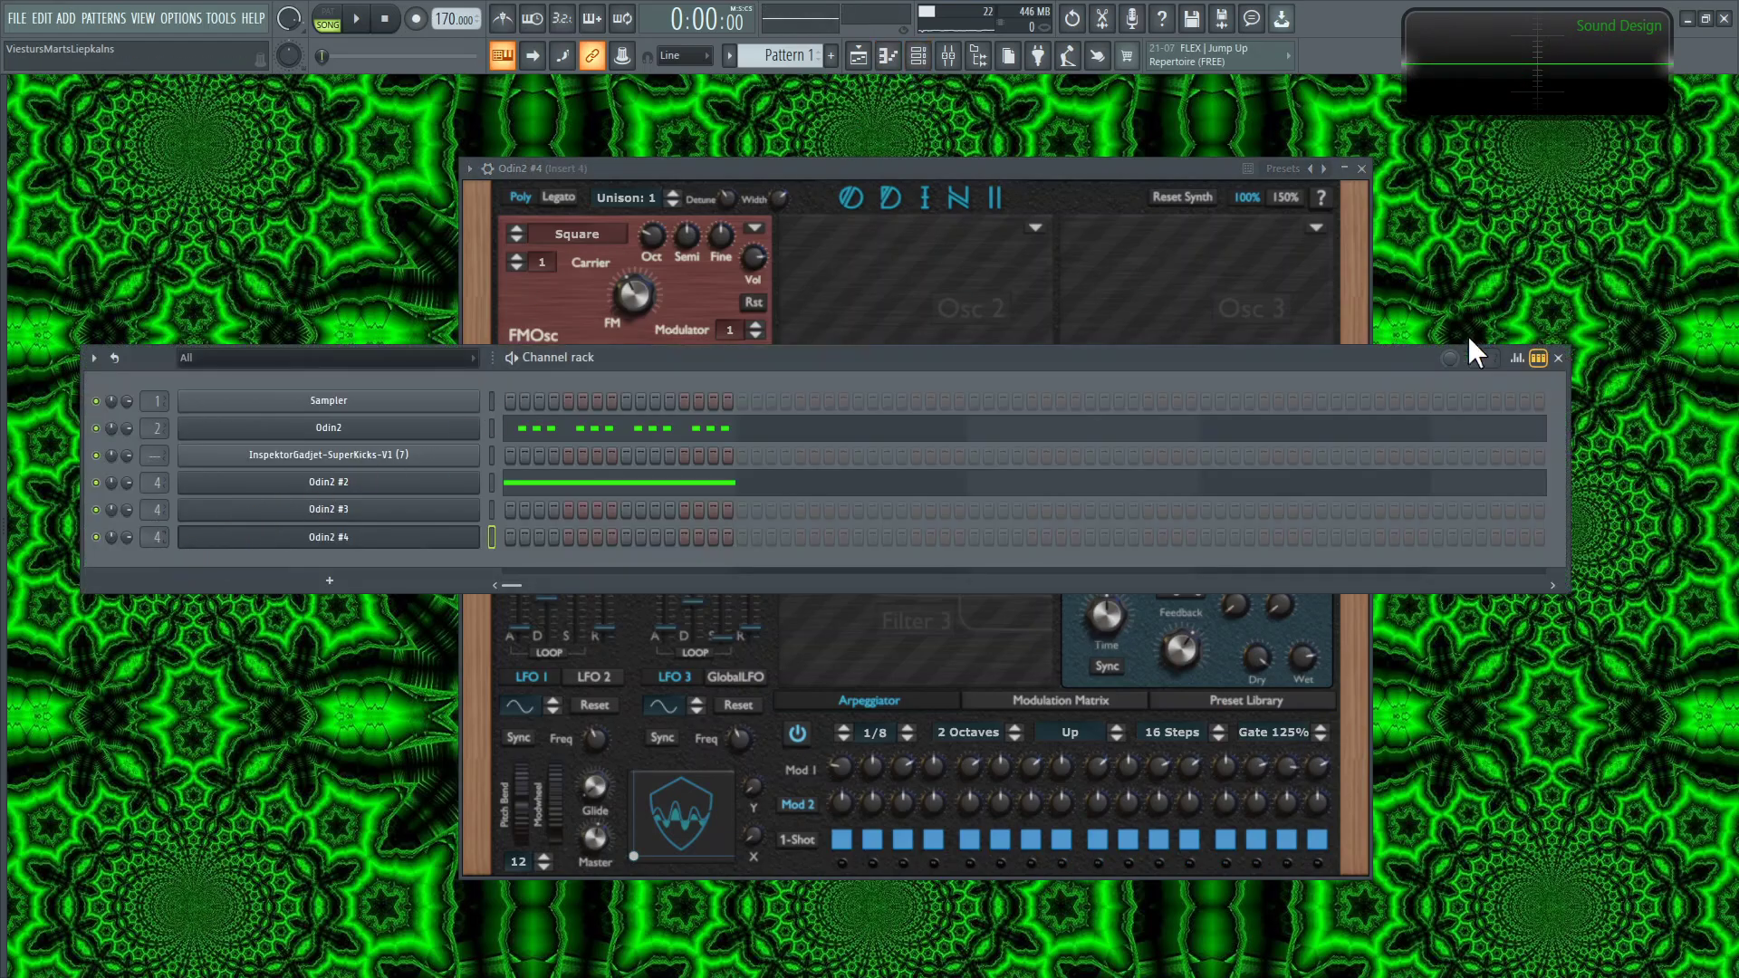
pyautogui.click(1557, 358)
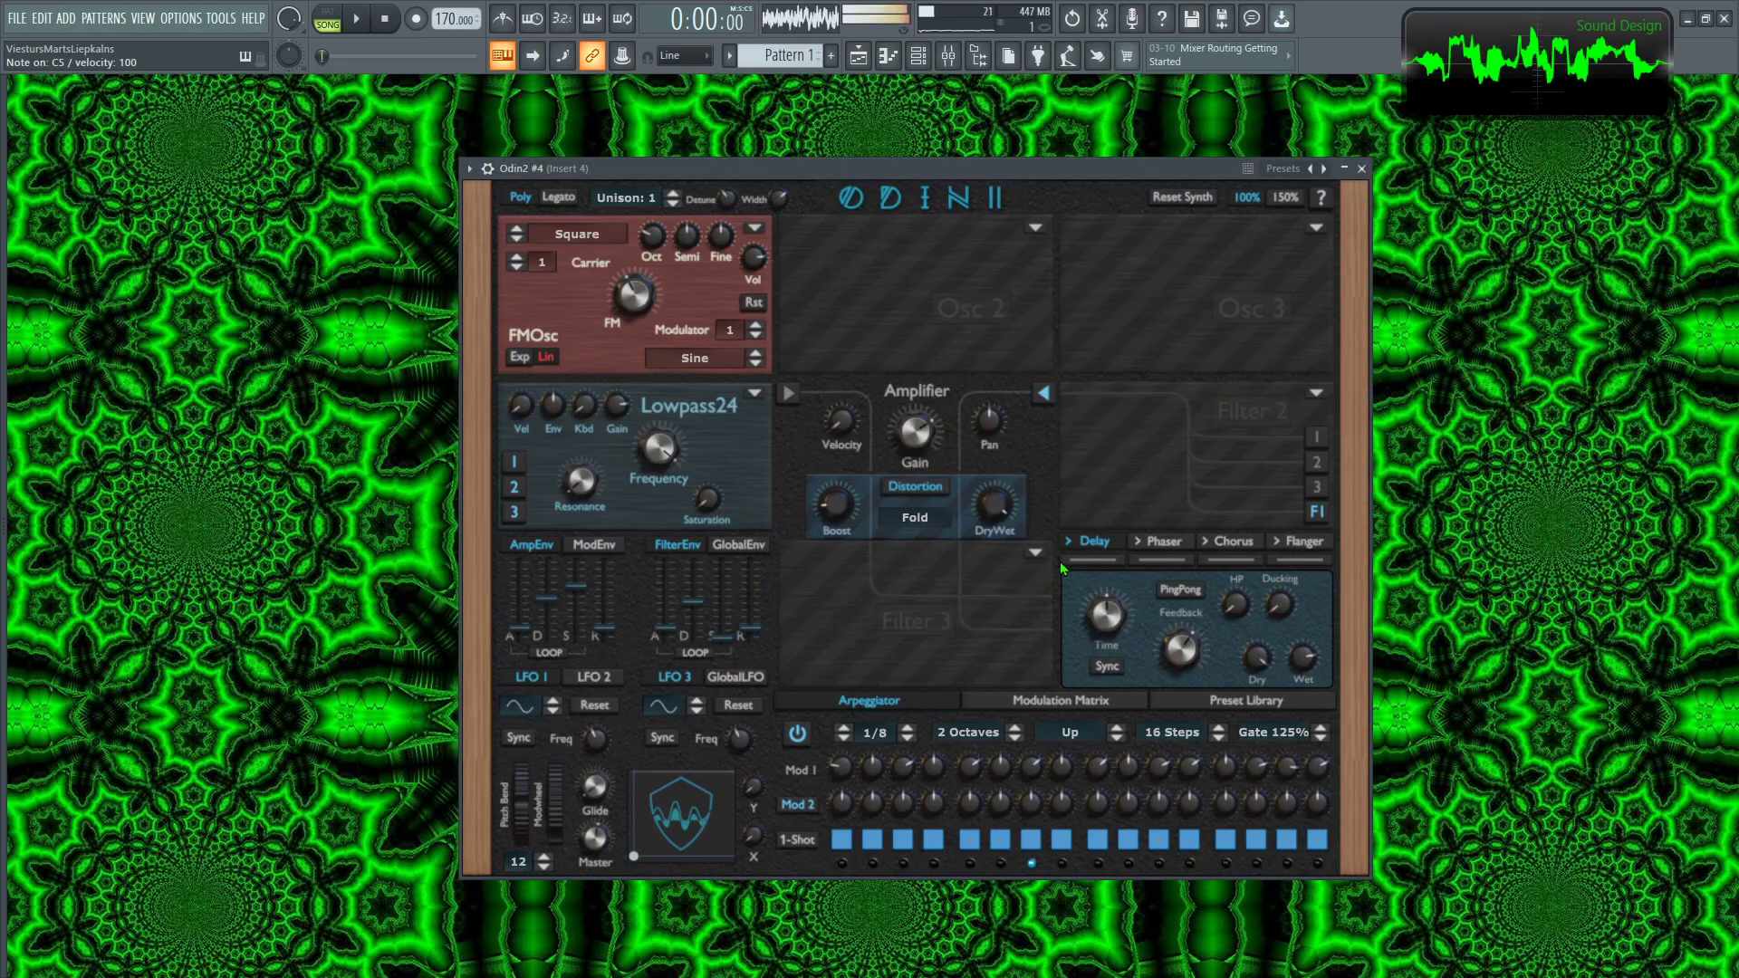
pyautogui.click(948, 57)
pyautogui.moveTo(1707, 143); pyautogui.dragTo(1707, 170)
# Step: Set the oscillator octave to -3 and its waveform to Triangle
pyautogui.press('F9')
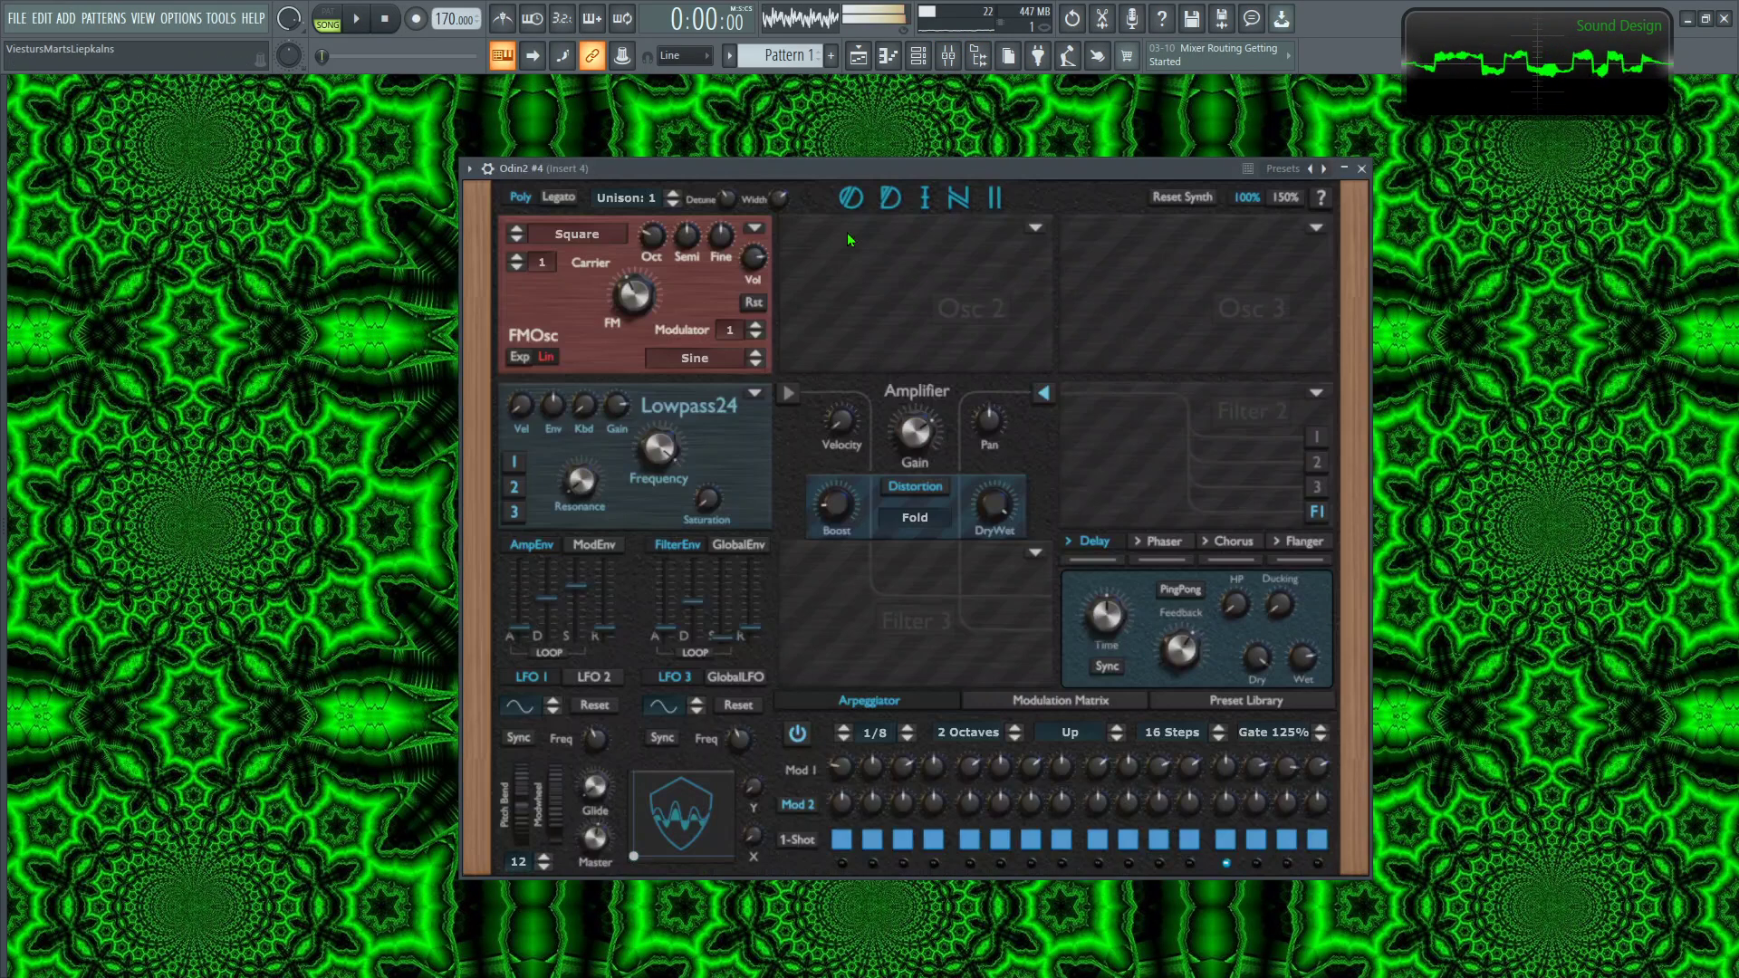
pyautogui.moveTo(652, 237); pyautogui.dragTo(652, 261)
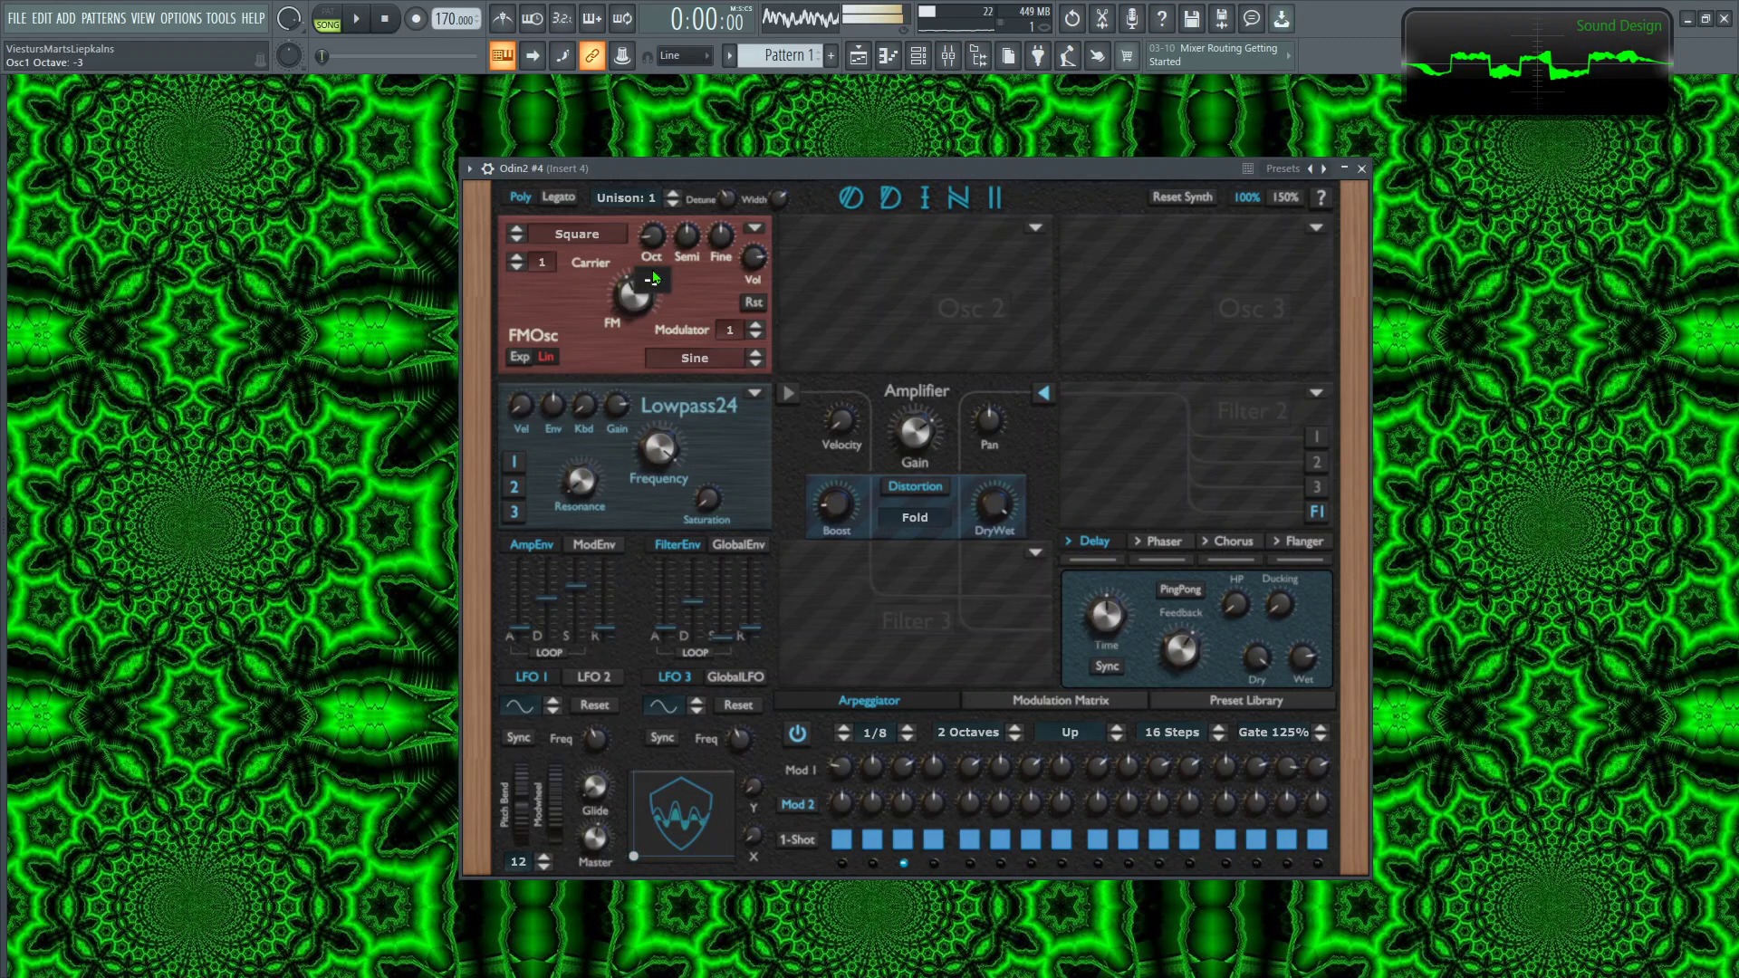
pyautogui.click(516, 234)
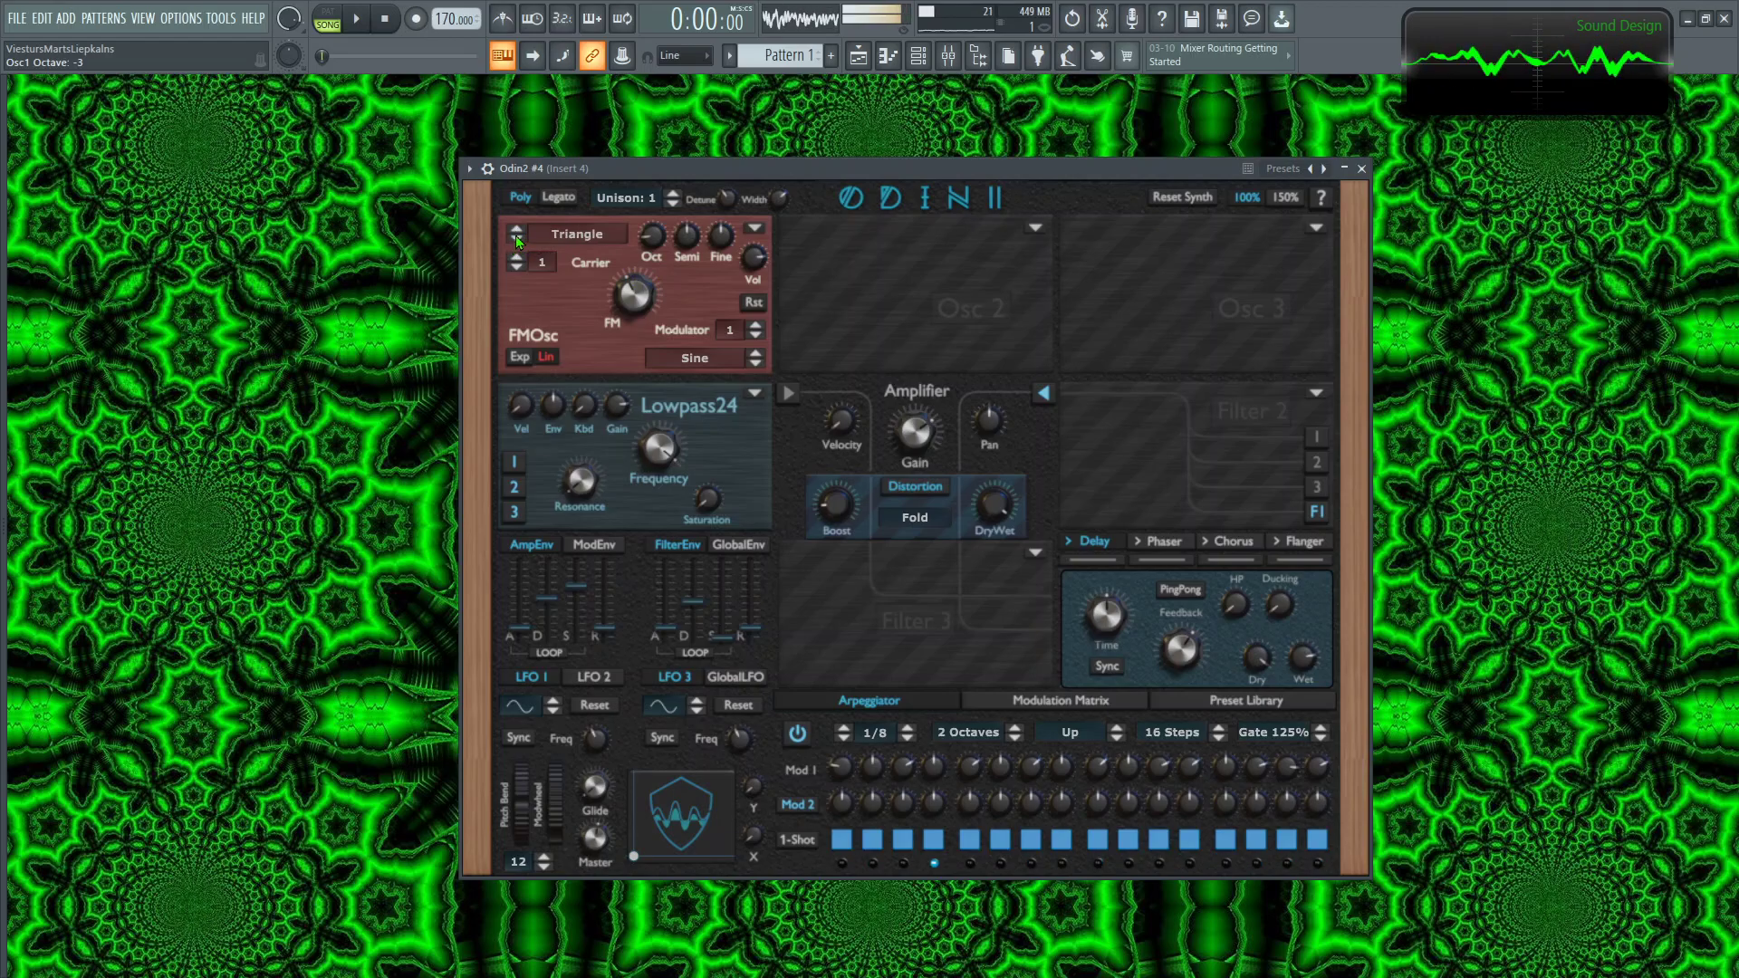
# Step: Set the arp direction to Up Down, leaving the Lowpass24 cutoff fully open at 20000 Hz
pyautogui.moveTo(670, 456); pyautogui.dragTo(737, 660)
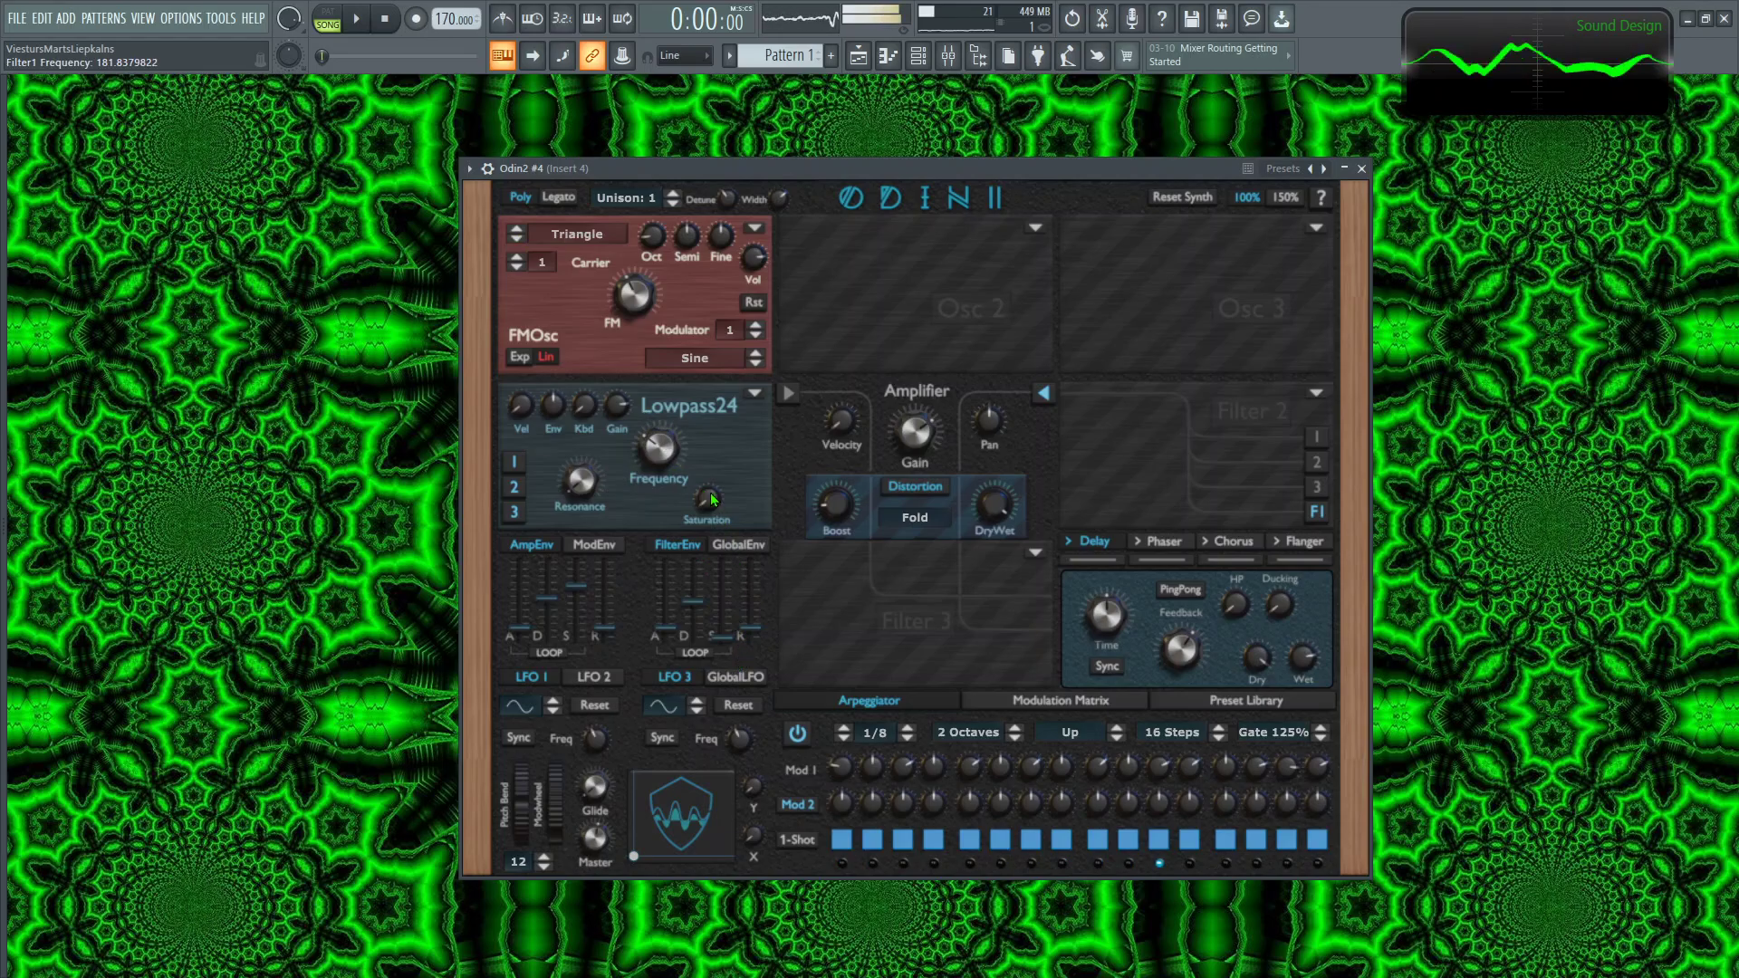
pyautogui.click(1119, 732)
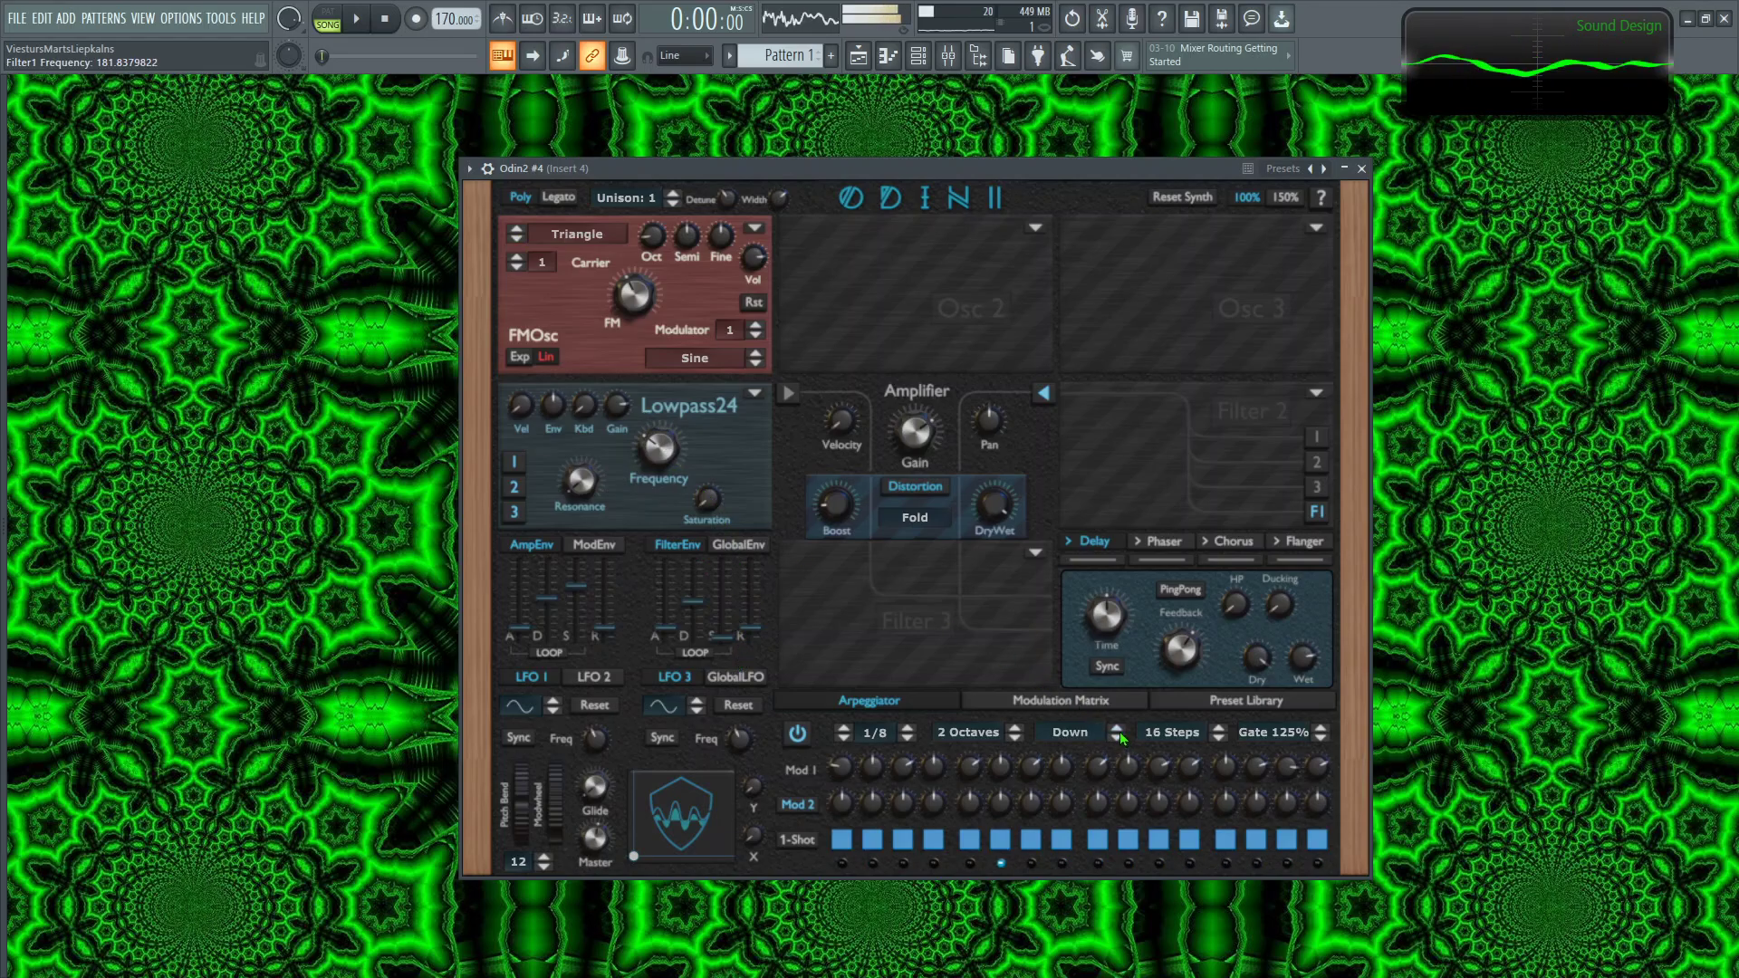
pyautogui.click(1119, 732)
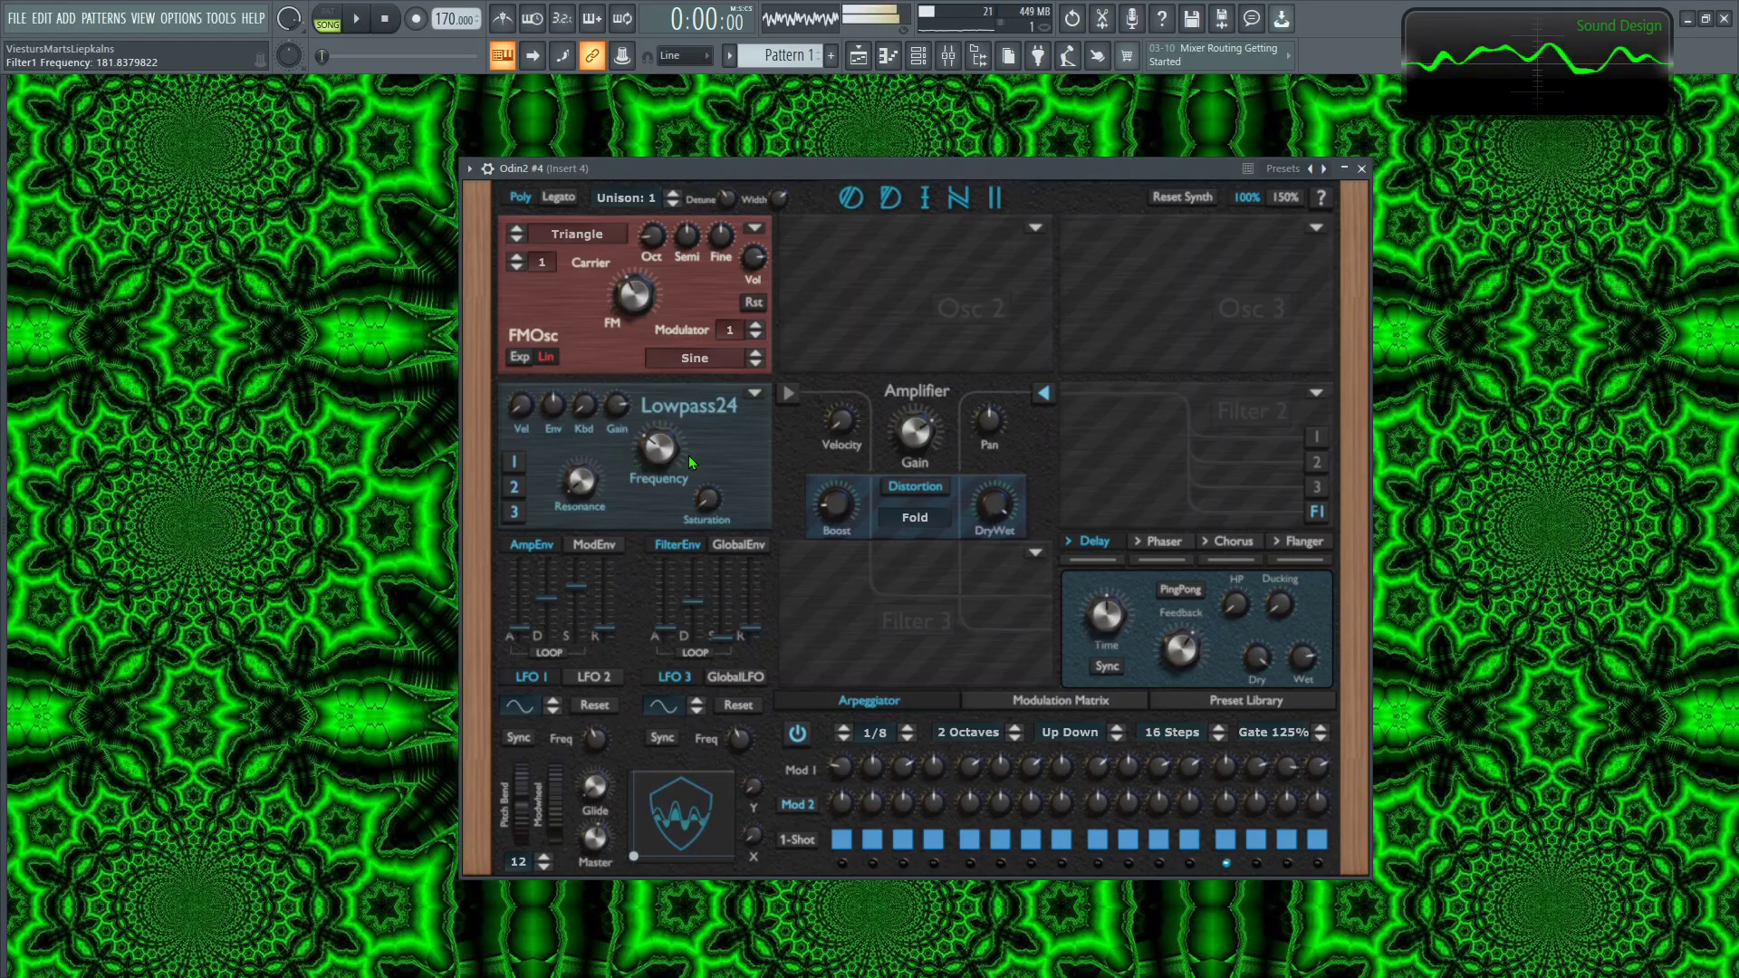
pyautogui.moveTo(683, 454); pyautogui.dragTo(681, 271)
pyautogui.moveTo(666, 456); pyautogui.dragTo(668, 408)
# Step: Raise Mod 1 on steps 6 and 8, set the range to 2 octaves and gate to 200%
pyautogui.moveTo(1002, 766); pyautogui.dragTo(1023, 692)
pyautogui.moveTo(1064, 767); pyautogui.dragTo(1089, 719)
pyautogui.click(1014, 728)
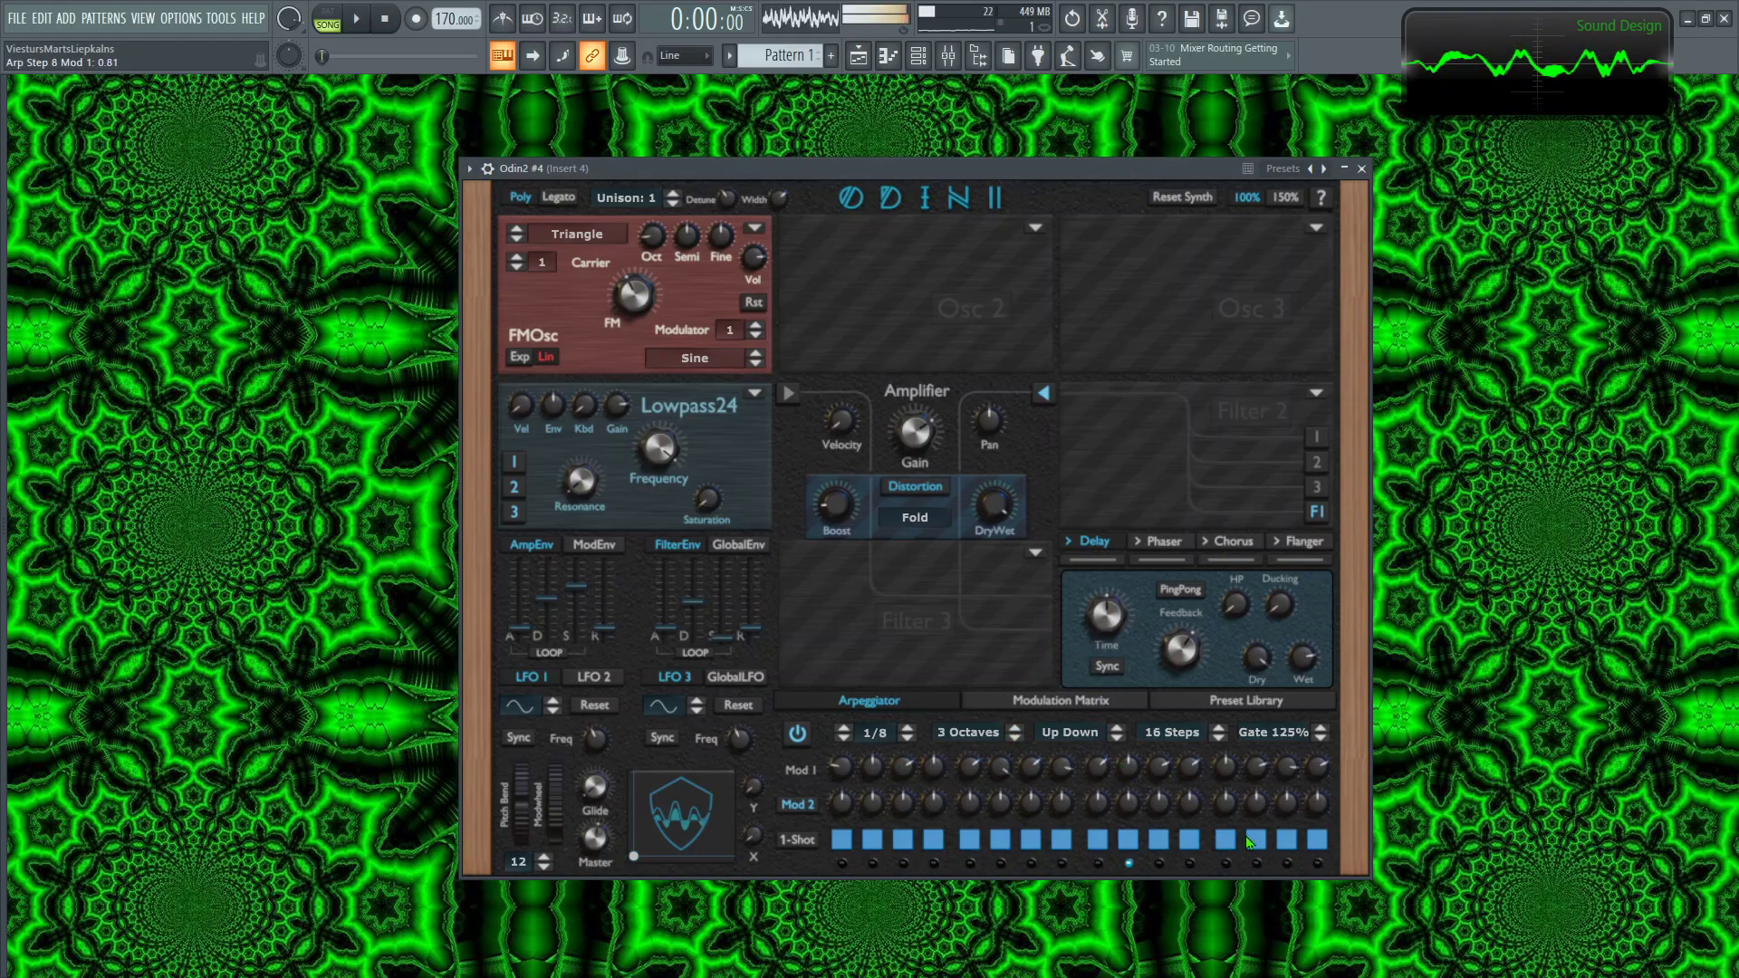
pyautogui.doubleClick(1016, 739)
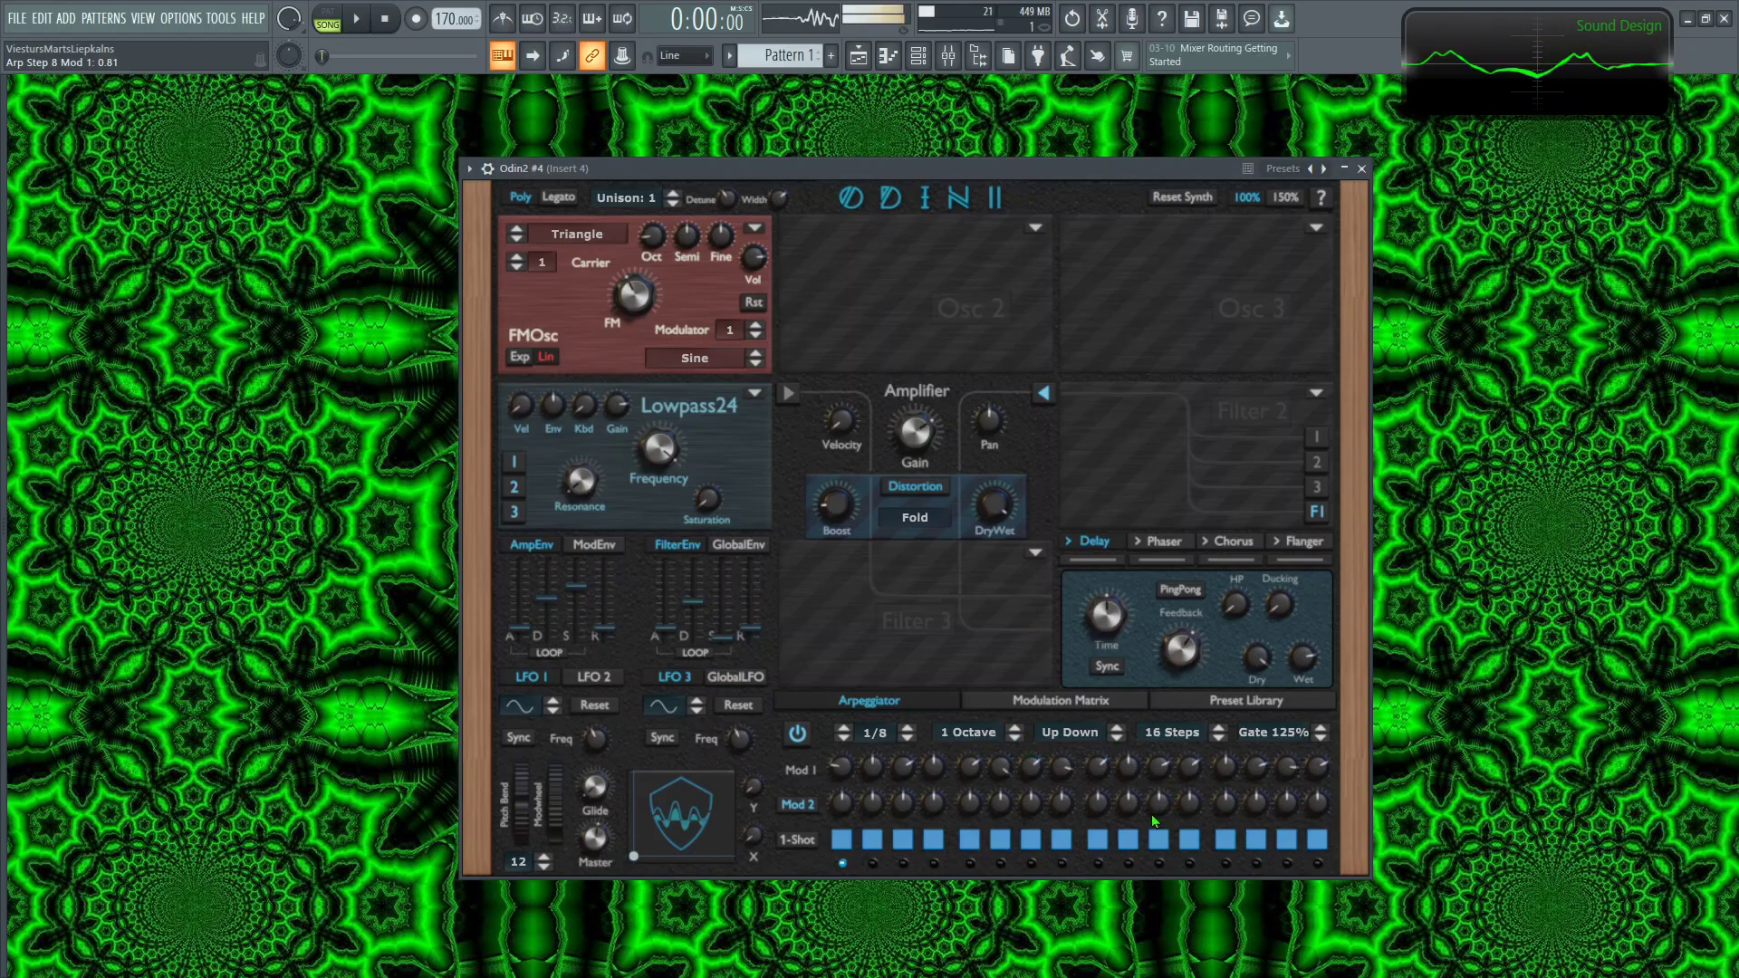
pyautogui.click(1022, 726)
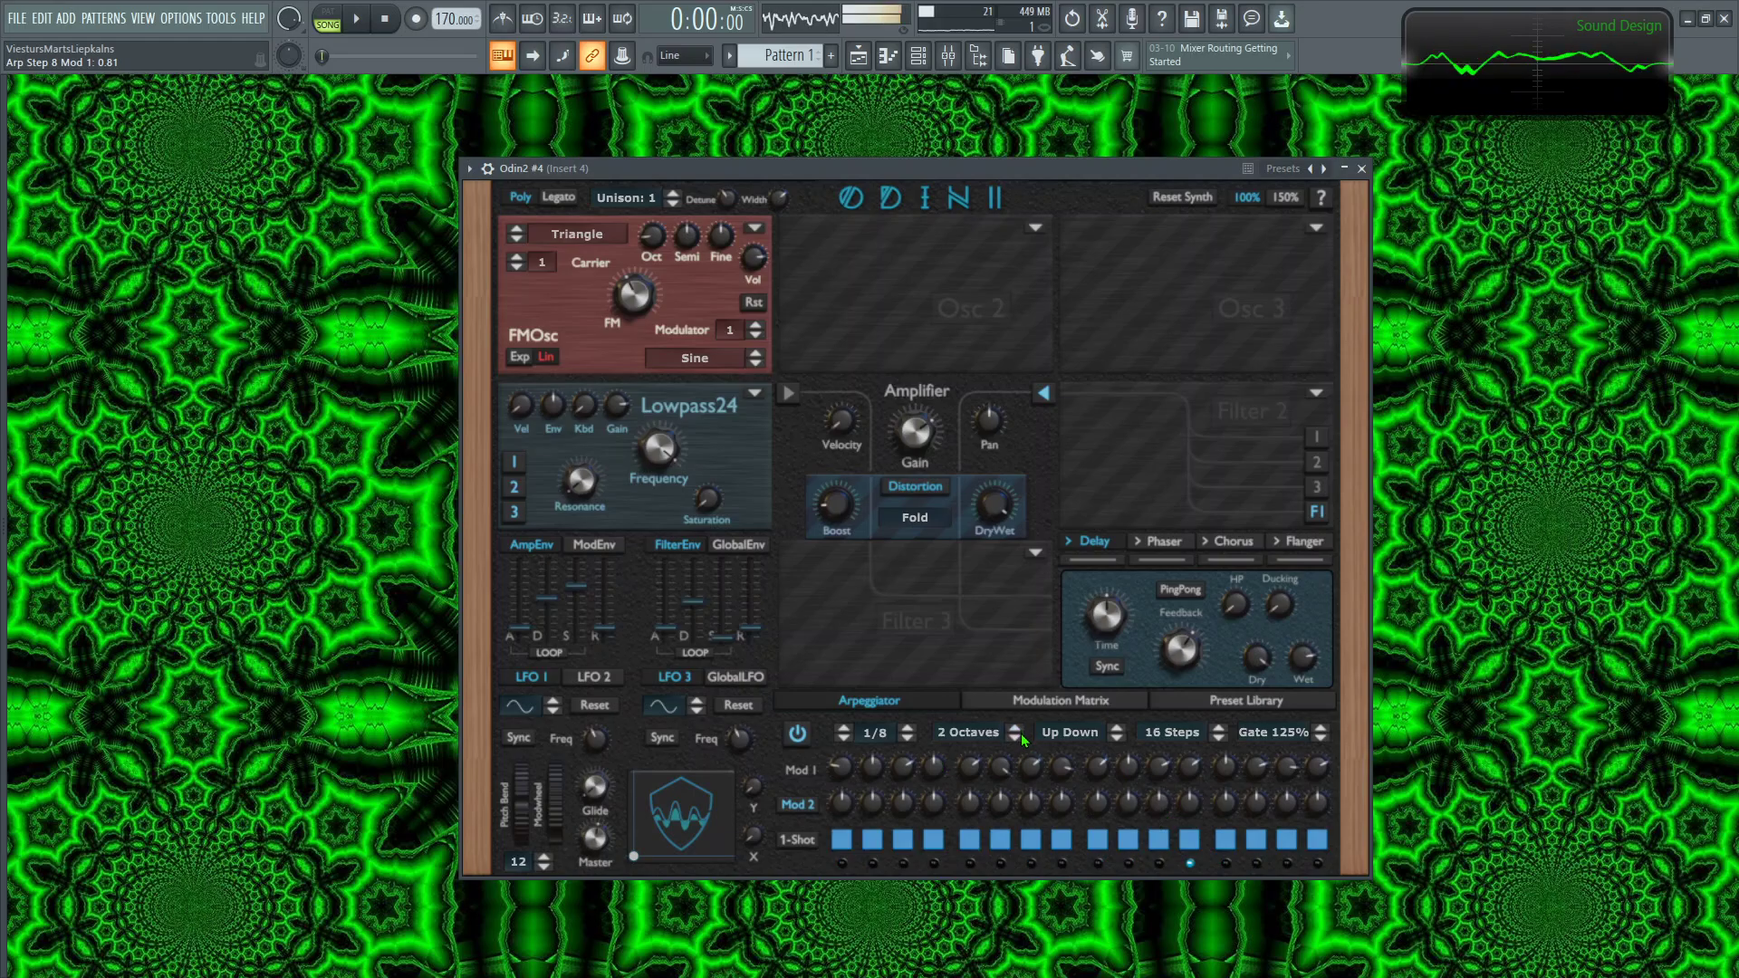
pyautogui.doubleClick(1318, 731)
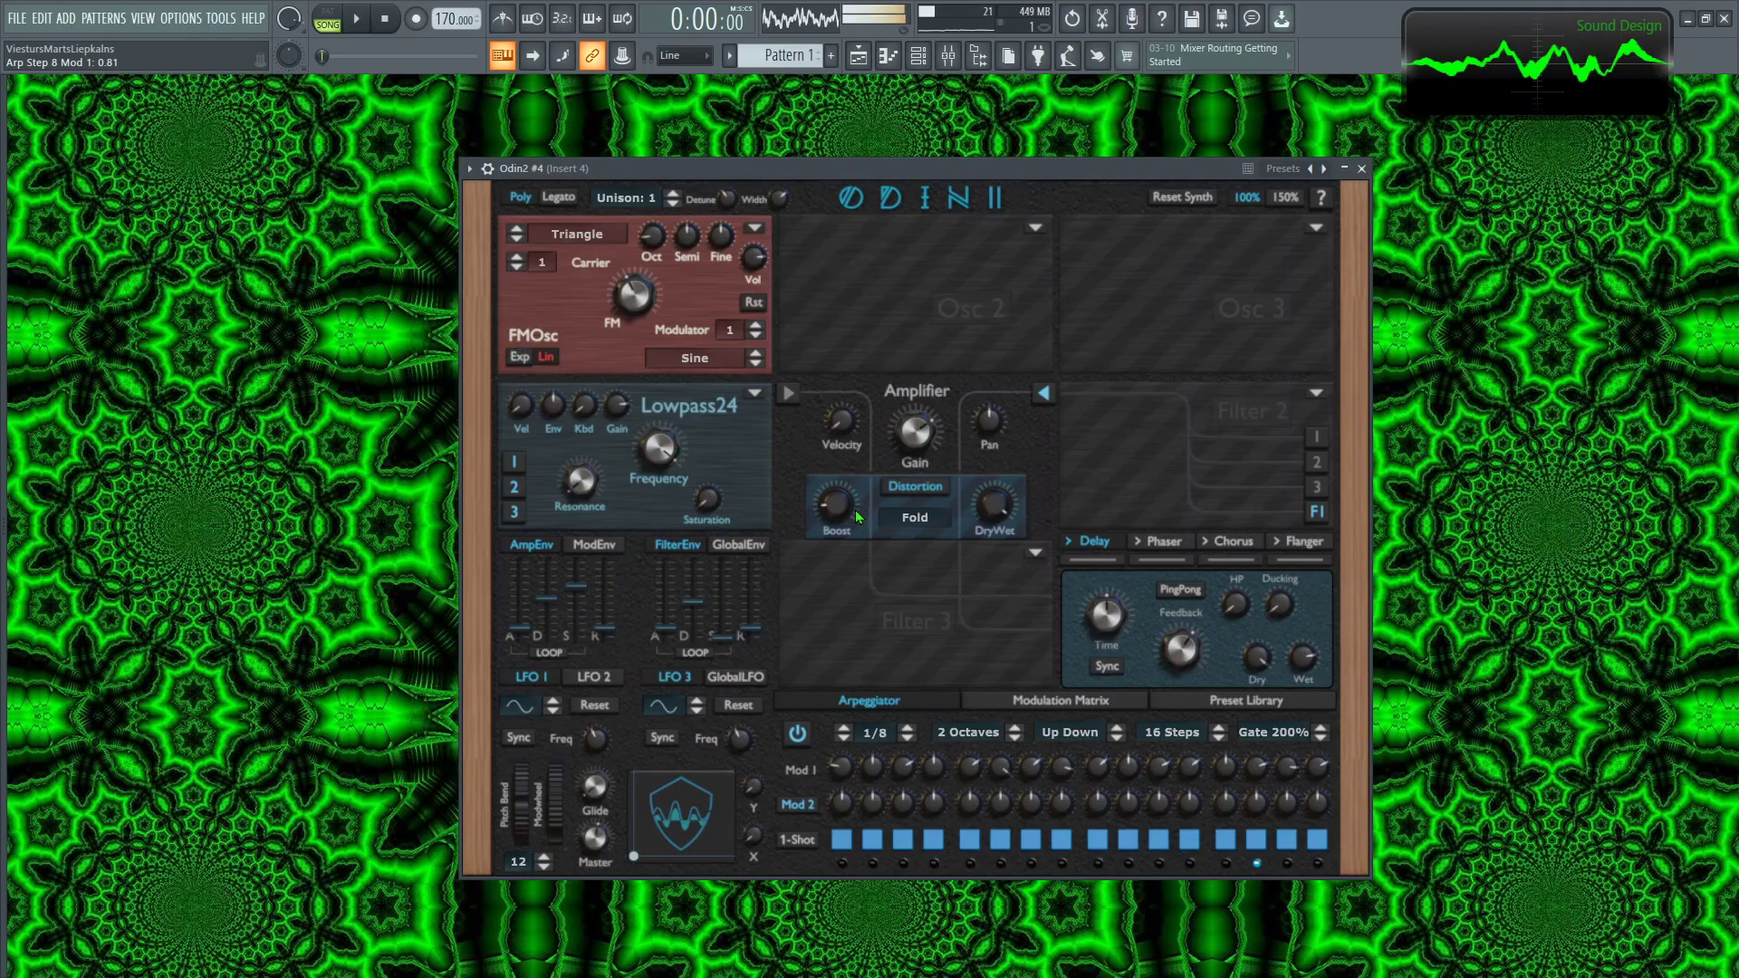
# Step: Raise the distortion boost to about 0.53 and check the modulation matrix
pyautogui.moveTo(844, 518); pyautogui.dragTo(889, 482)
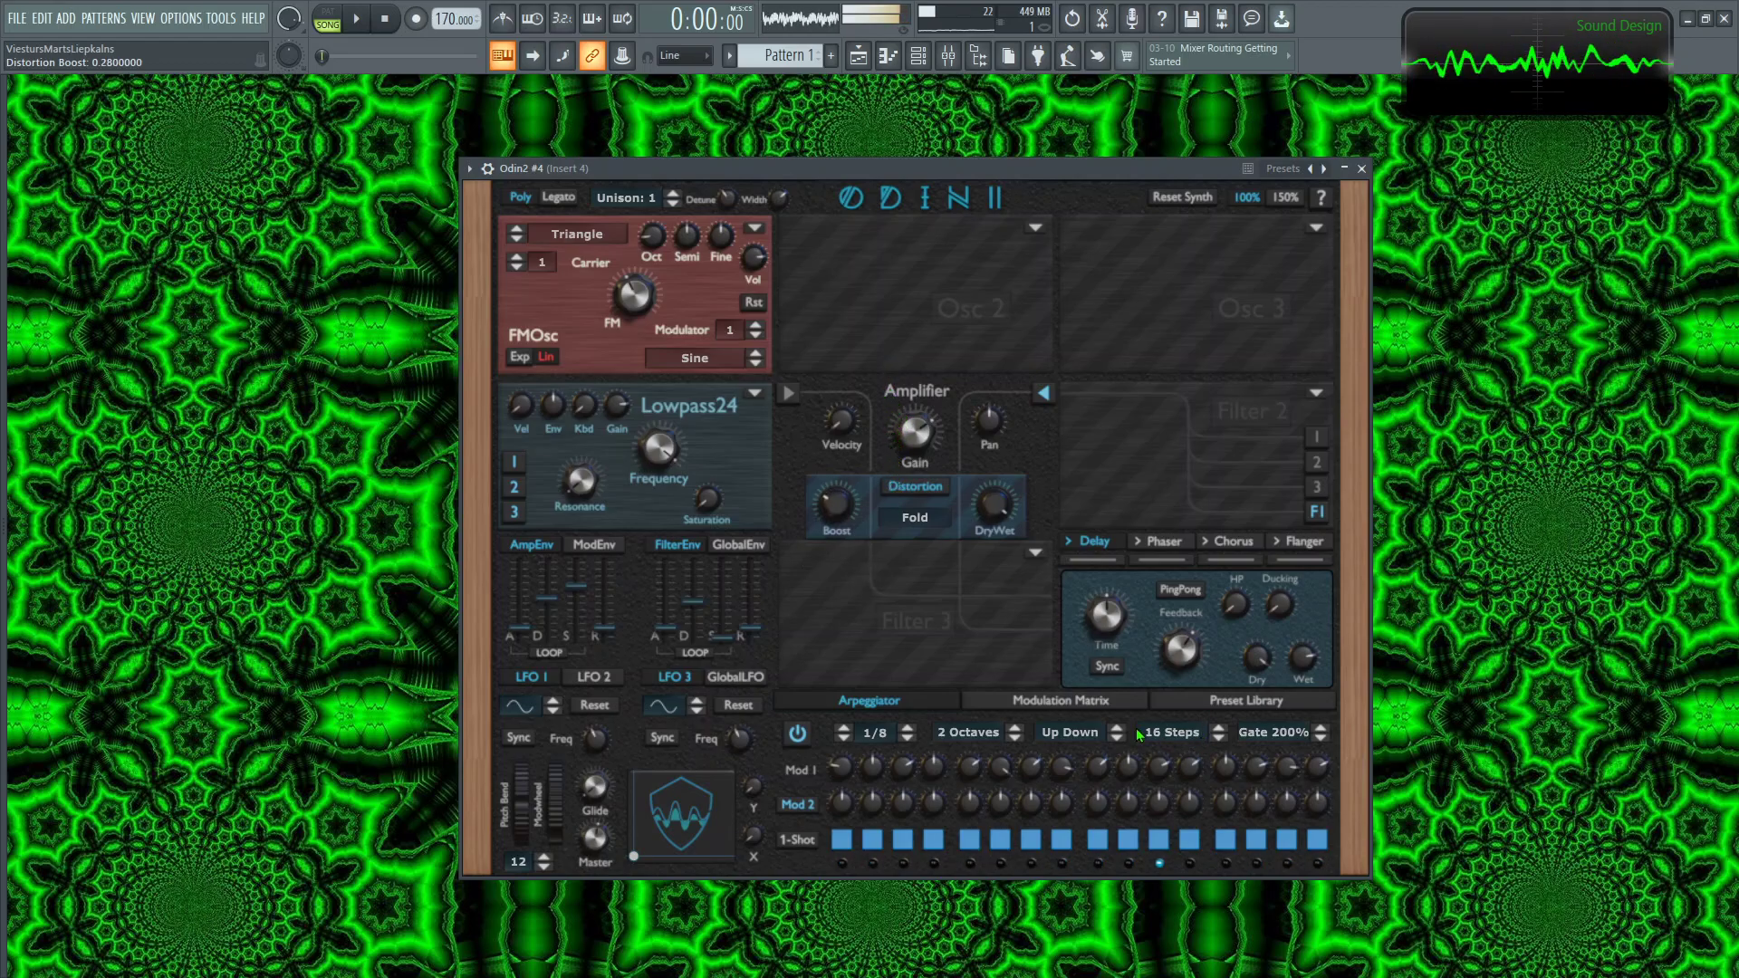
pyautogui.click(1060, 700)
pyautogui.click(1246, 700)
pyautogui.click(1056, 703)
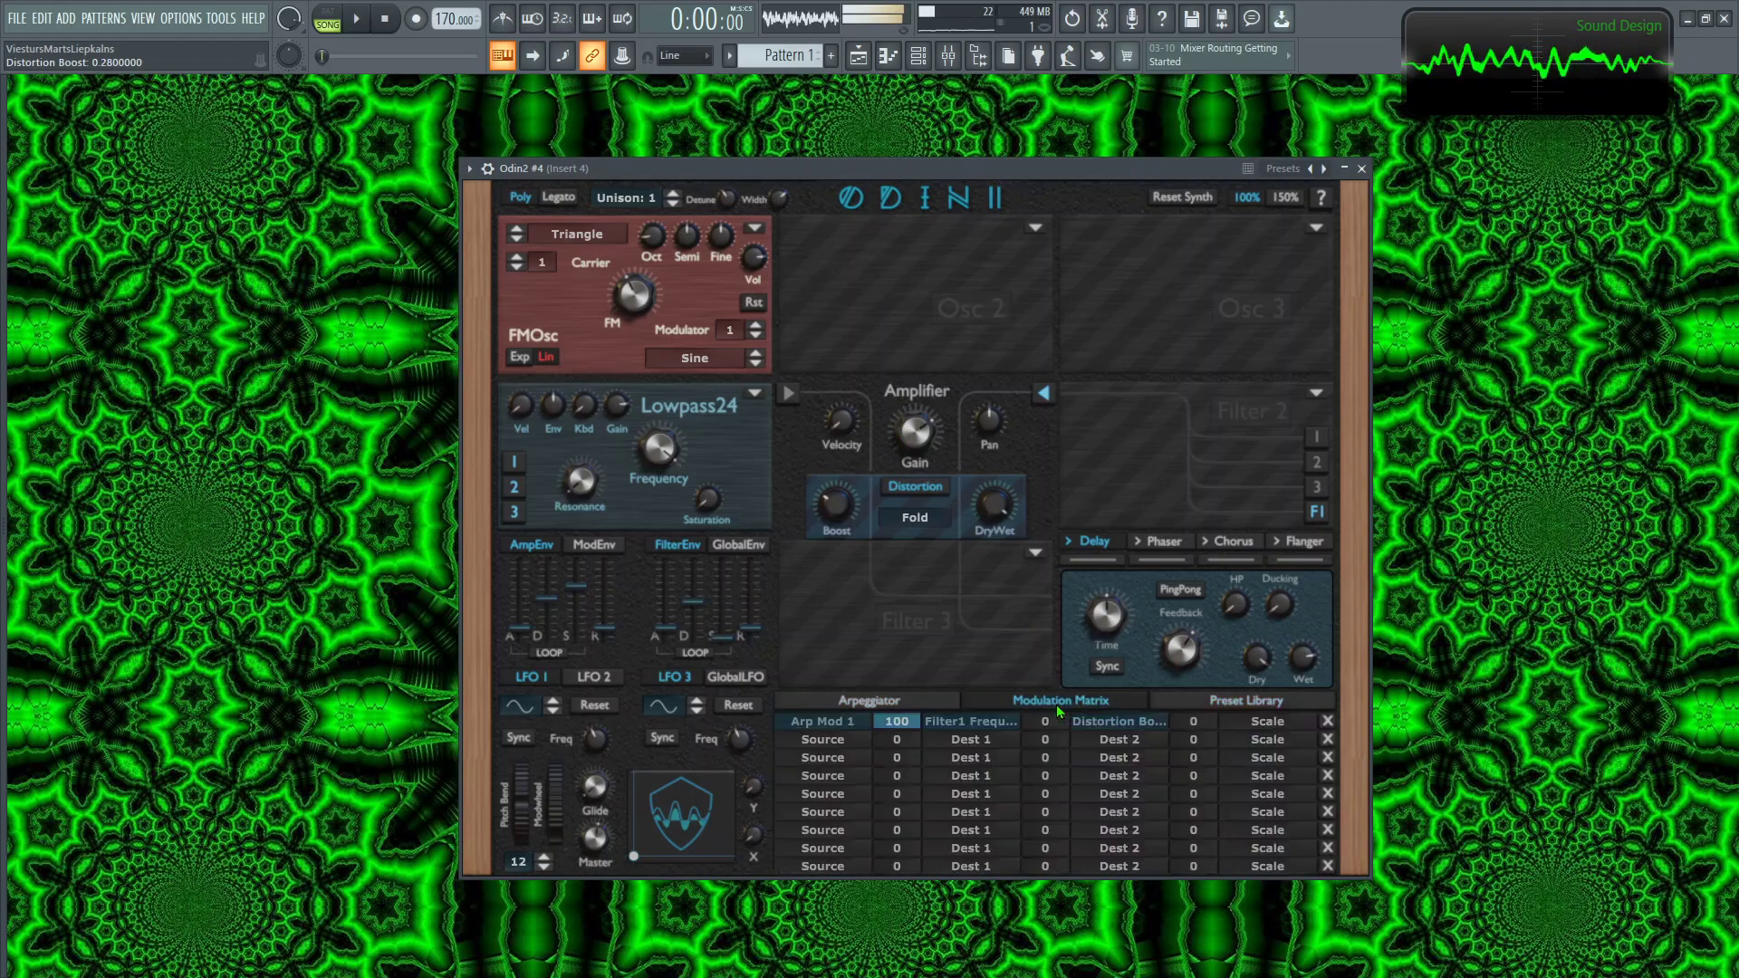
pyautogui.click(890, 705)
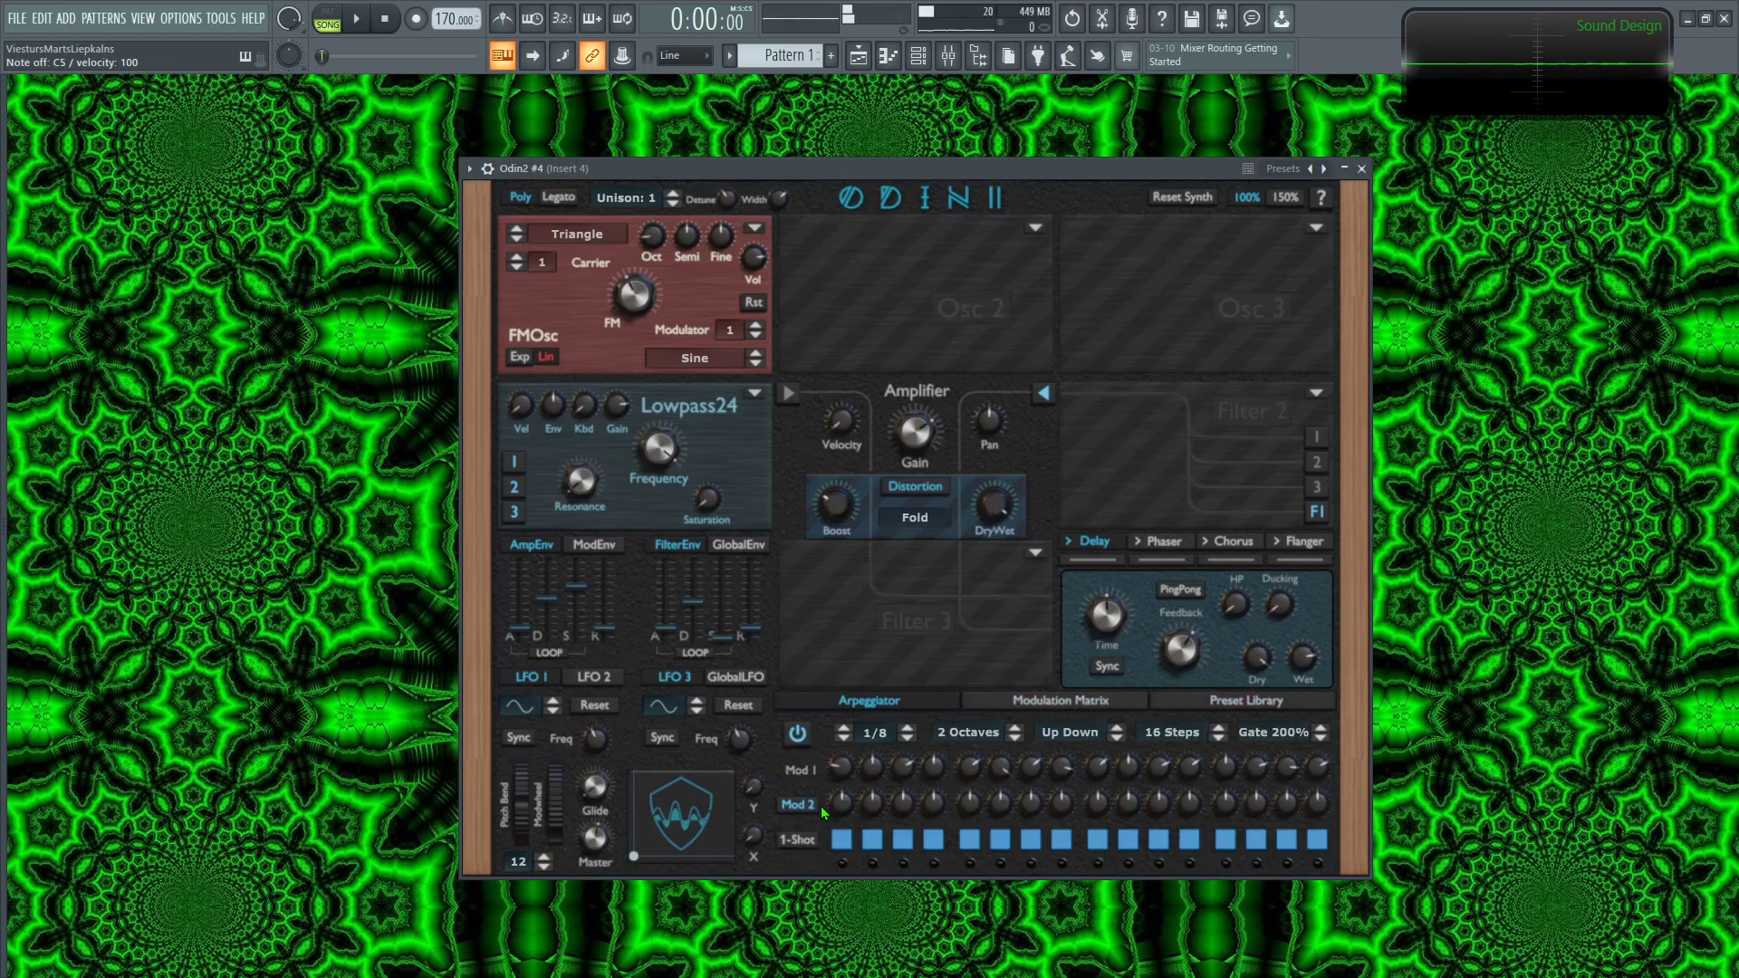
# Step: Switch the Mod 2 row to Transp, transpose step 1 up, set octave -2 and gate 90%
pyautogui.click(795, 807)
pyautogui.moveTo(853, 808); pyautogui.dragTo(863, 779)
pyautogui.moveTo(653, 239); pyautogui.dragTo(656, 207)
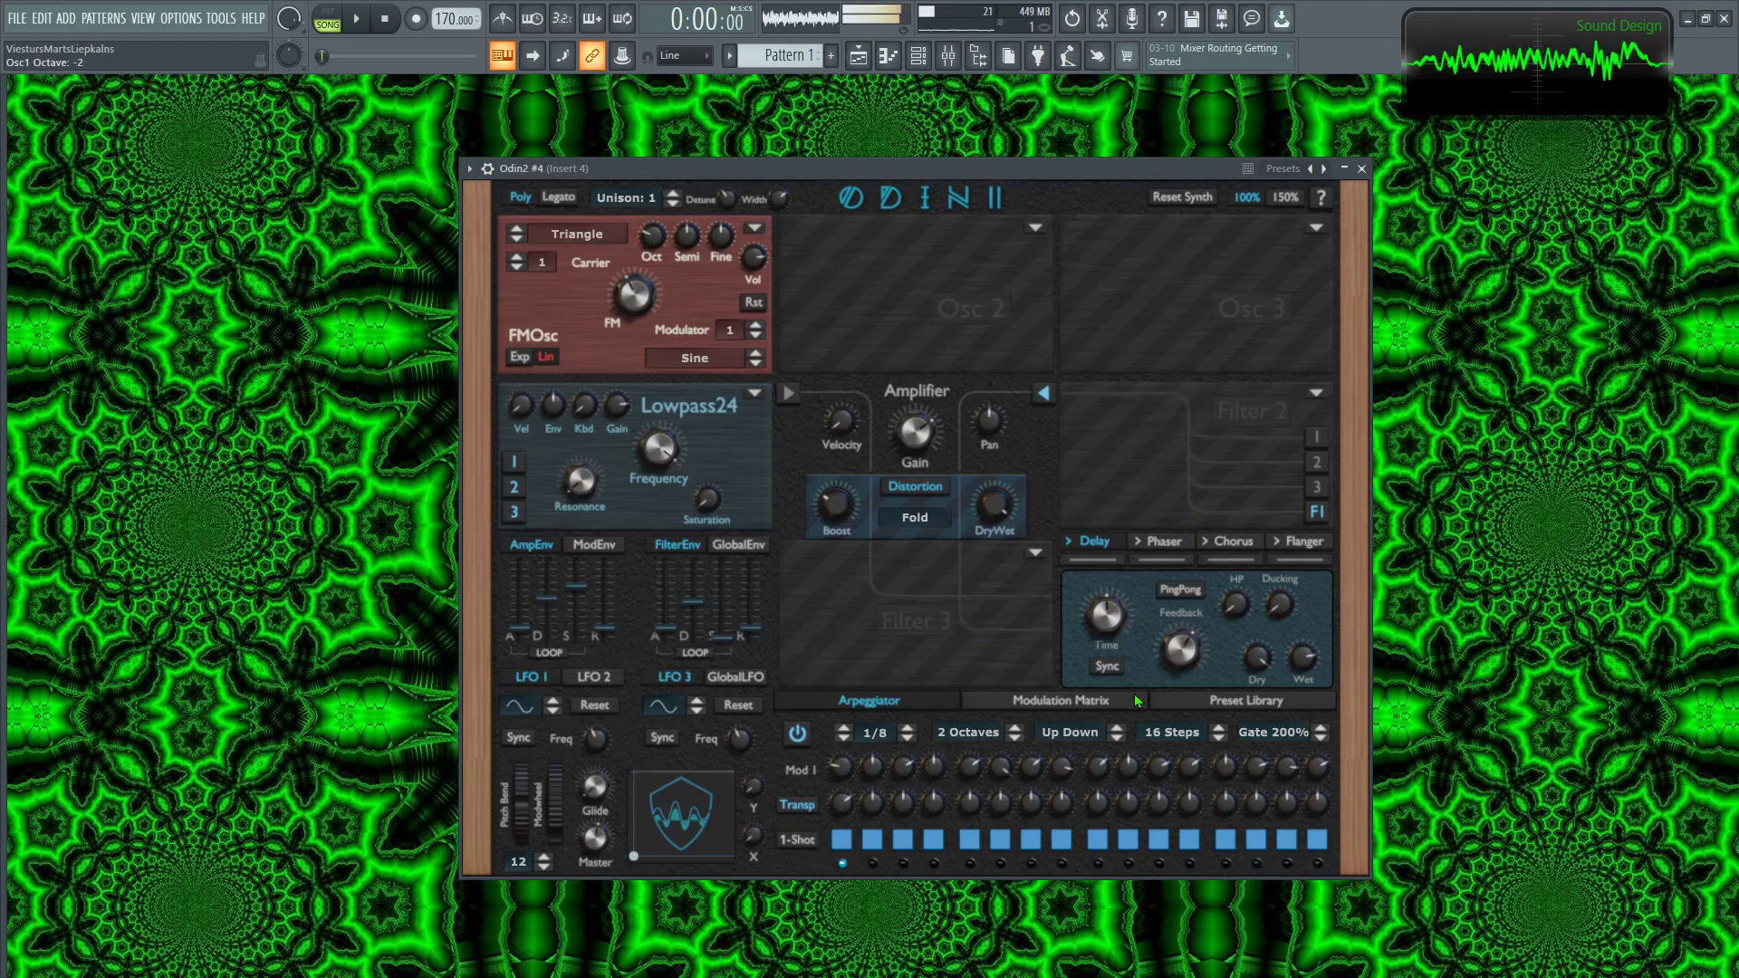
pyautogui.click(1321, 739)
pyautogui.click(1322, 738)
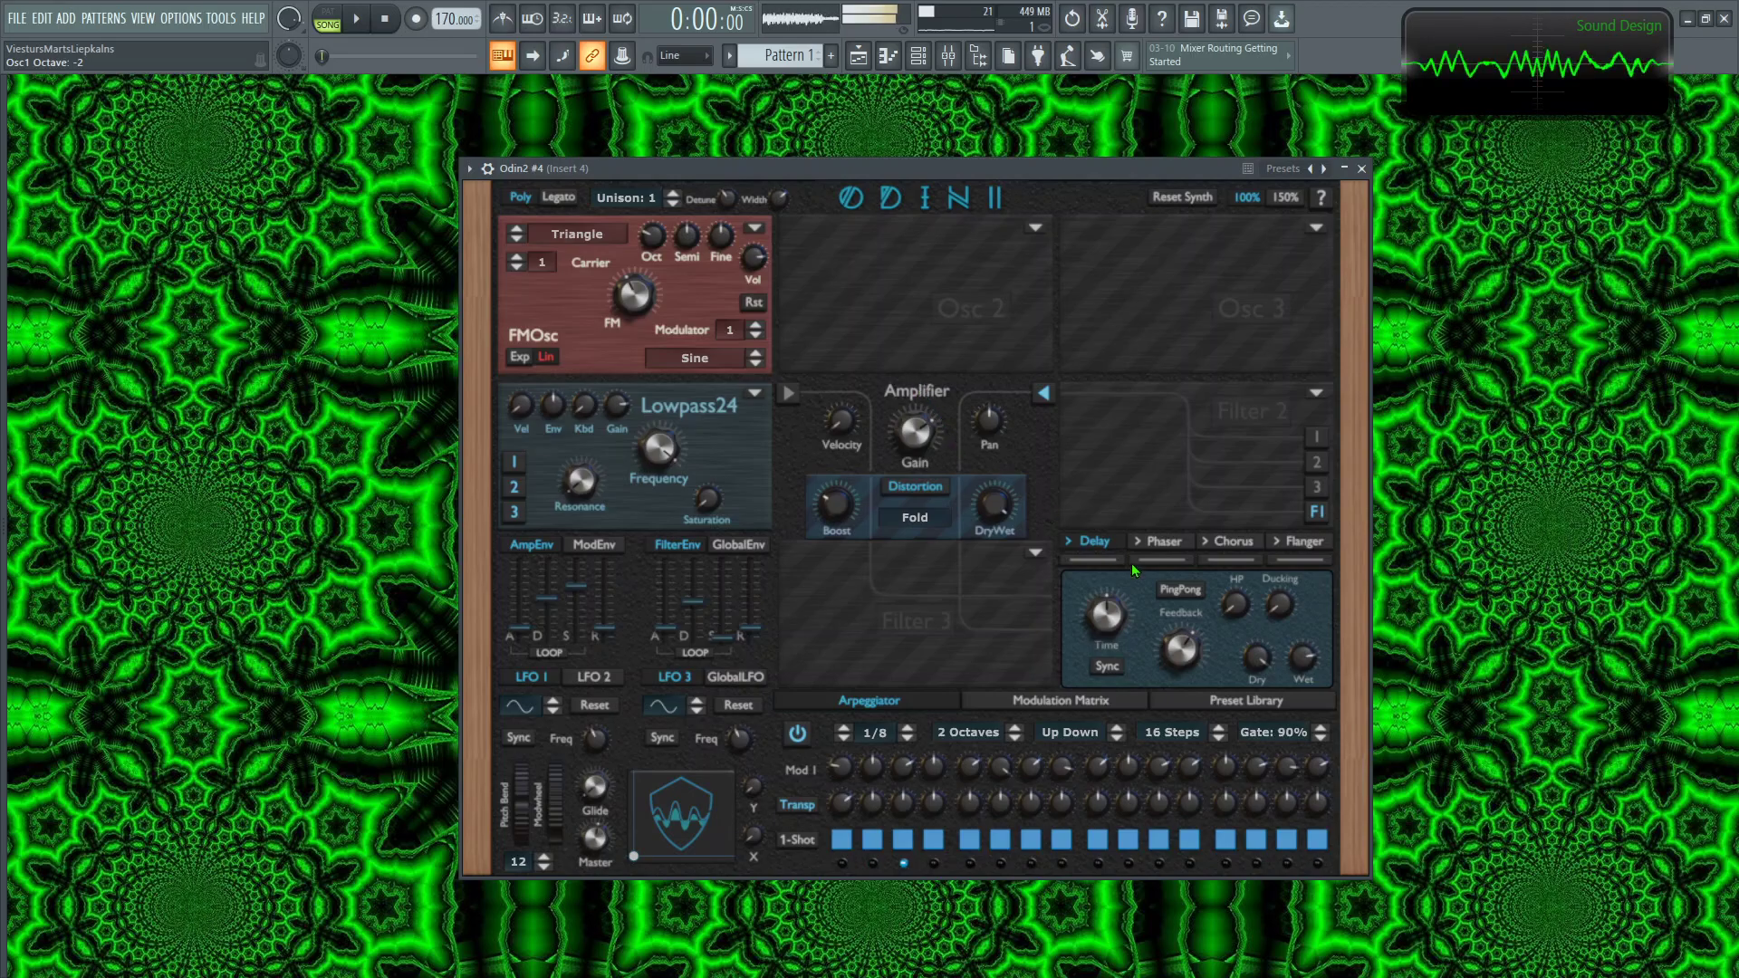
# Step: Enable a tempo-synced ping-pong delay at 1/8 with lower feedback and dry level
pyautogui.click(1094, 561)
pyautogui.click(1182, 593)
pyautogui.click(1111, 667)
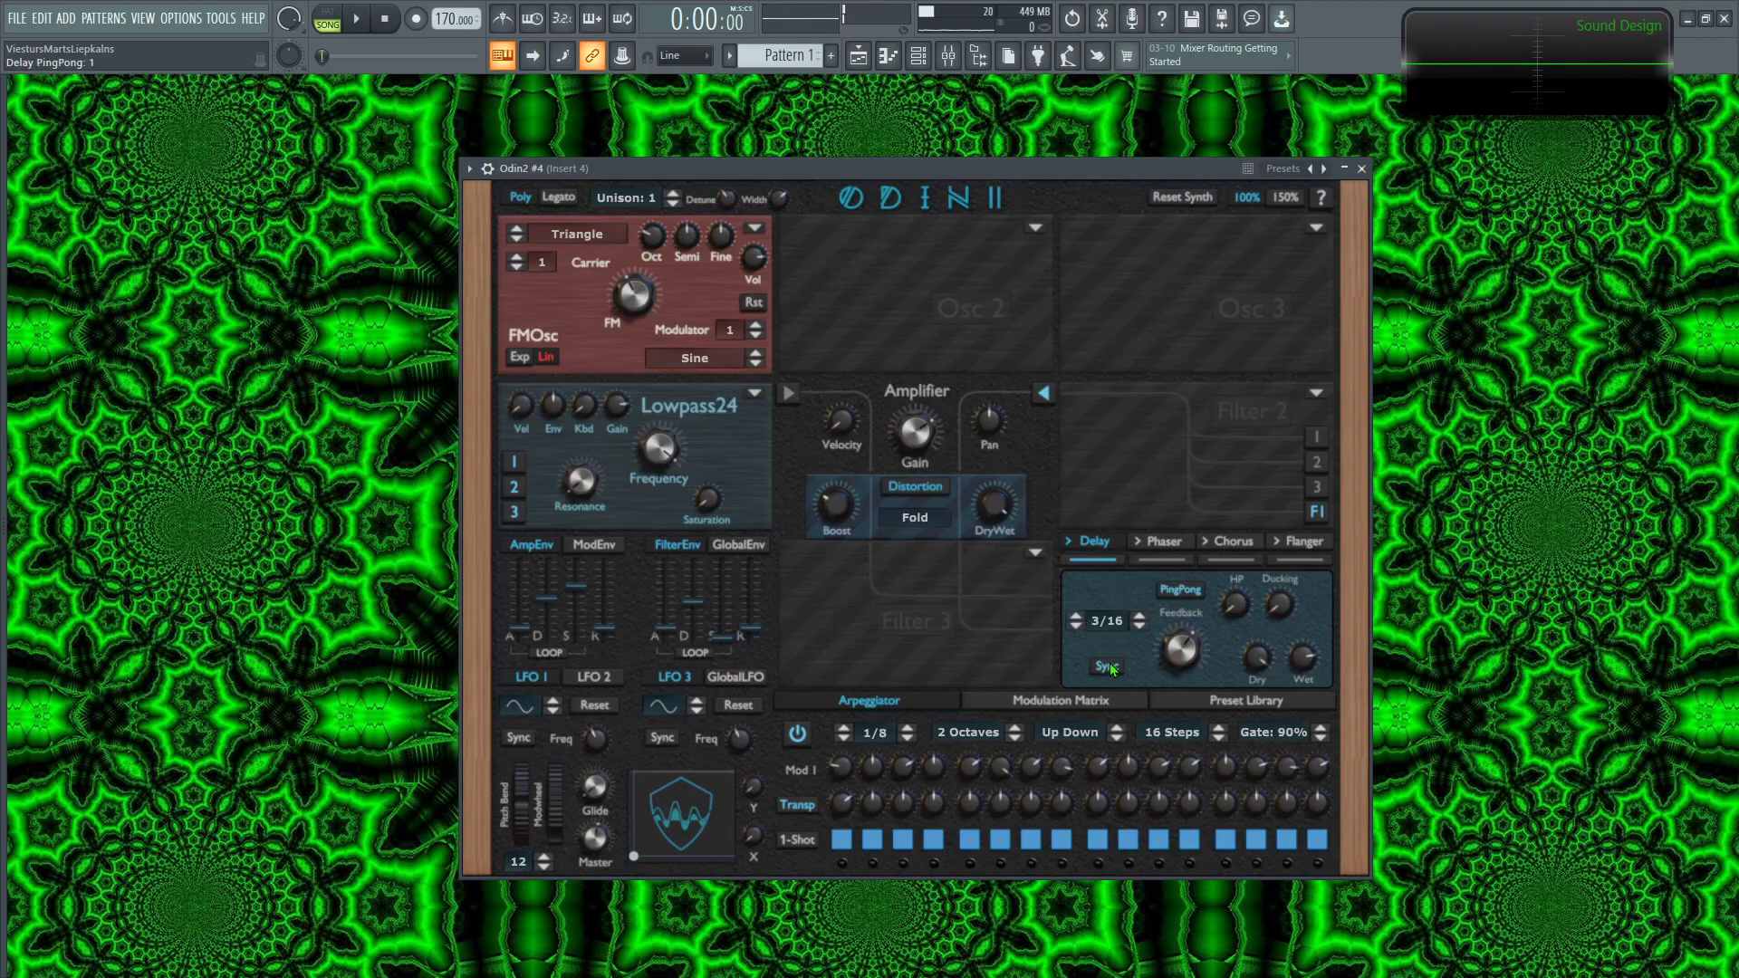
pyautogui.click(1139, 627)
pyautogui.click(1139, 626)
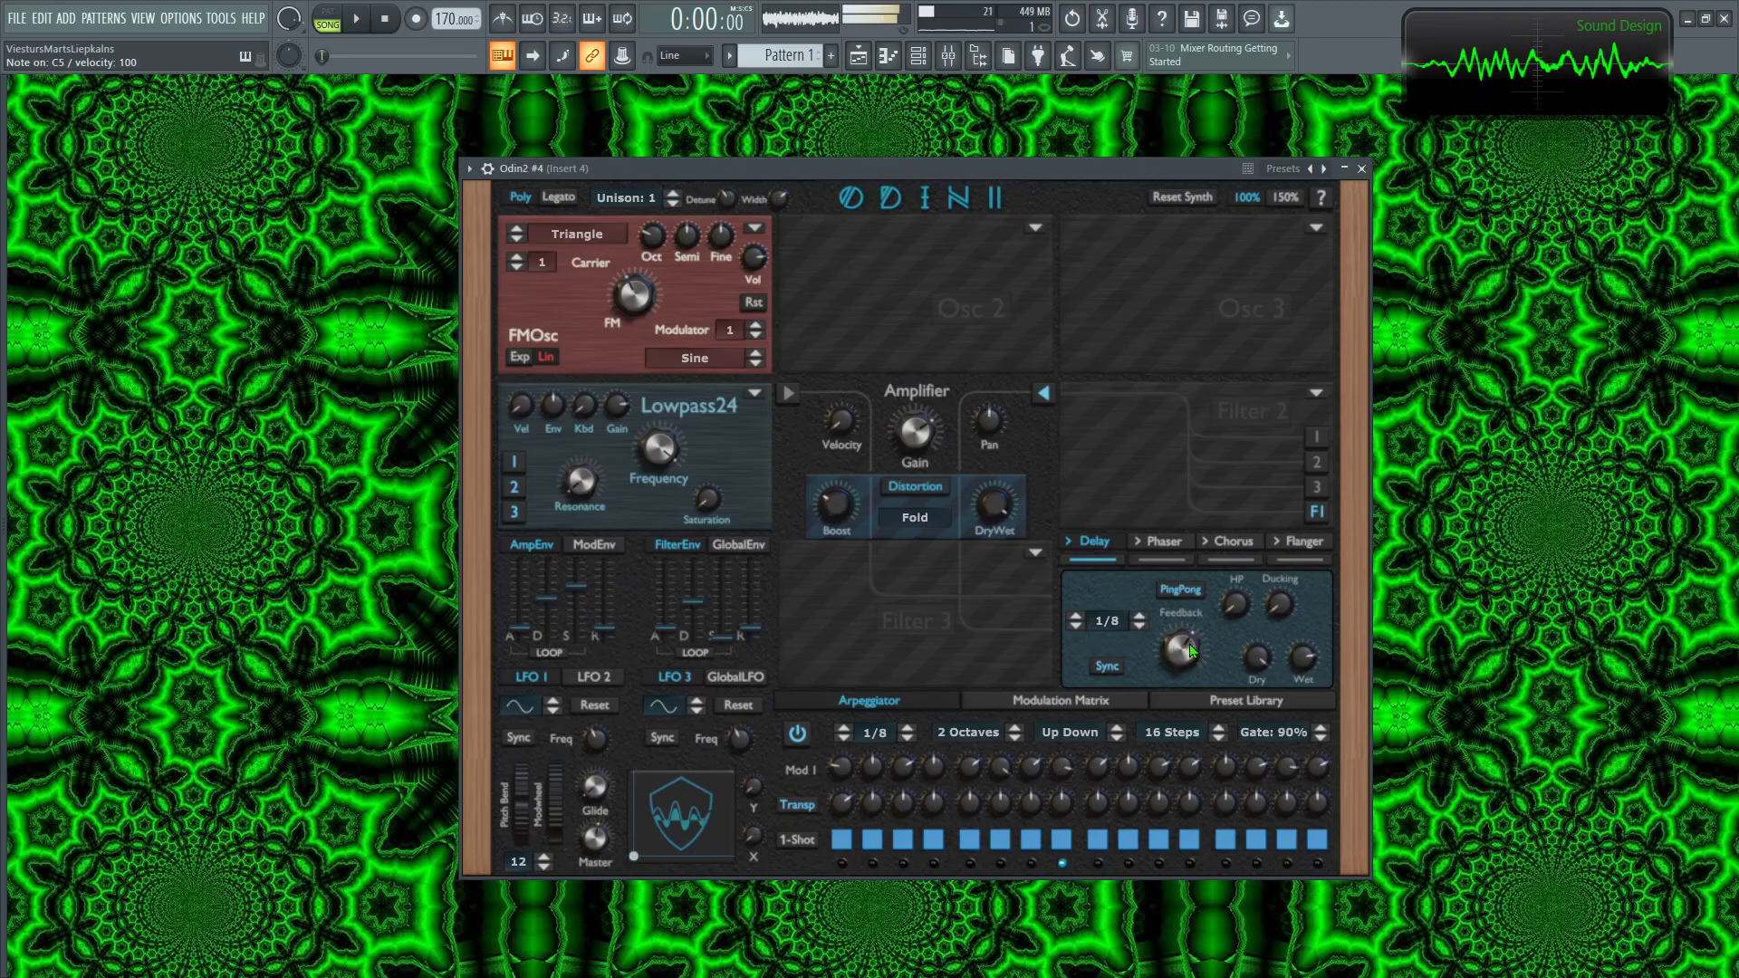
pyautogui.moveTo(1189, 644); pyautogui.dragTo(1259, 710)
pyautogui.moveTo(1280, 607); pyautogui.dragTo(1280, 605)
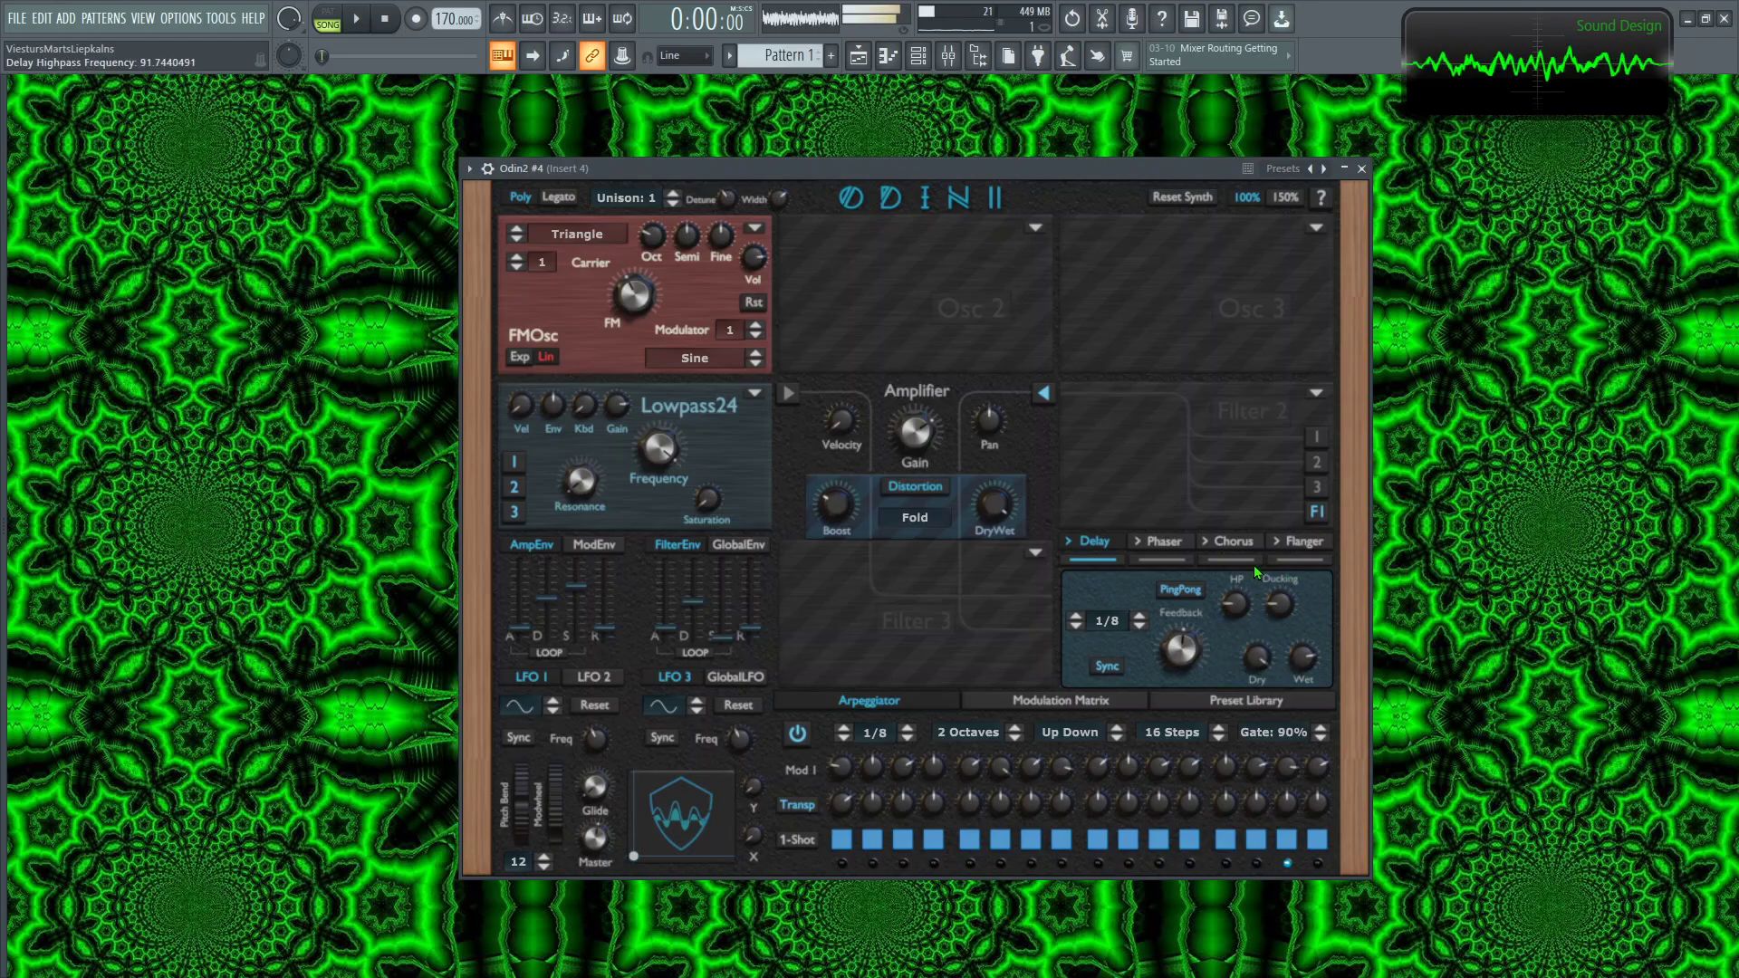
# Step: Try a 1/16 rate and 50% gate, restore 1/8 and 90%, and lower the cutoff to about 12221 Hz
pyautogui.click(910, 730)
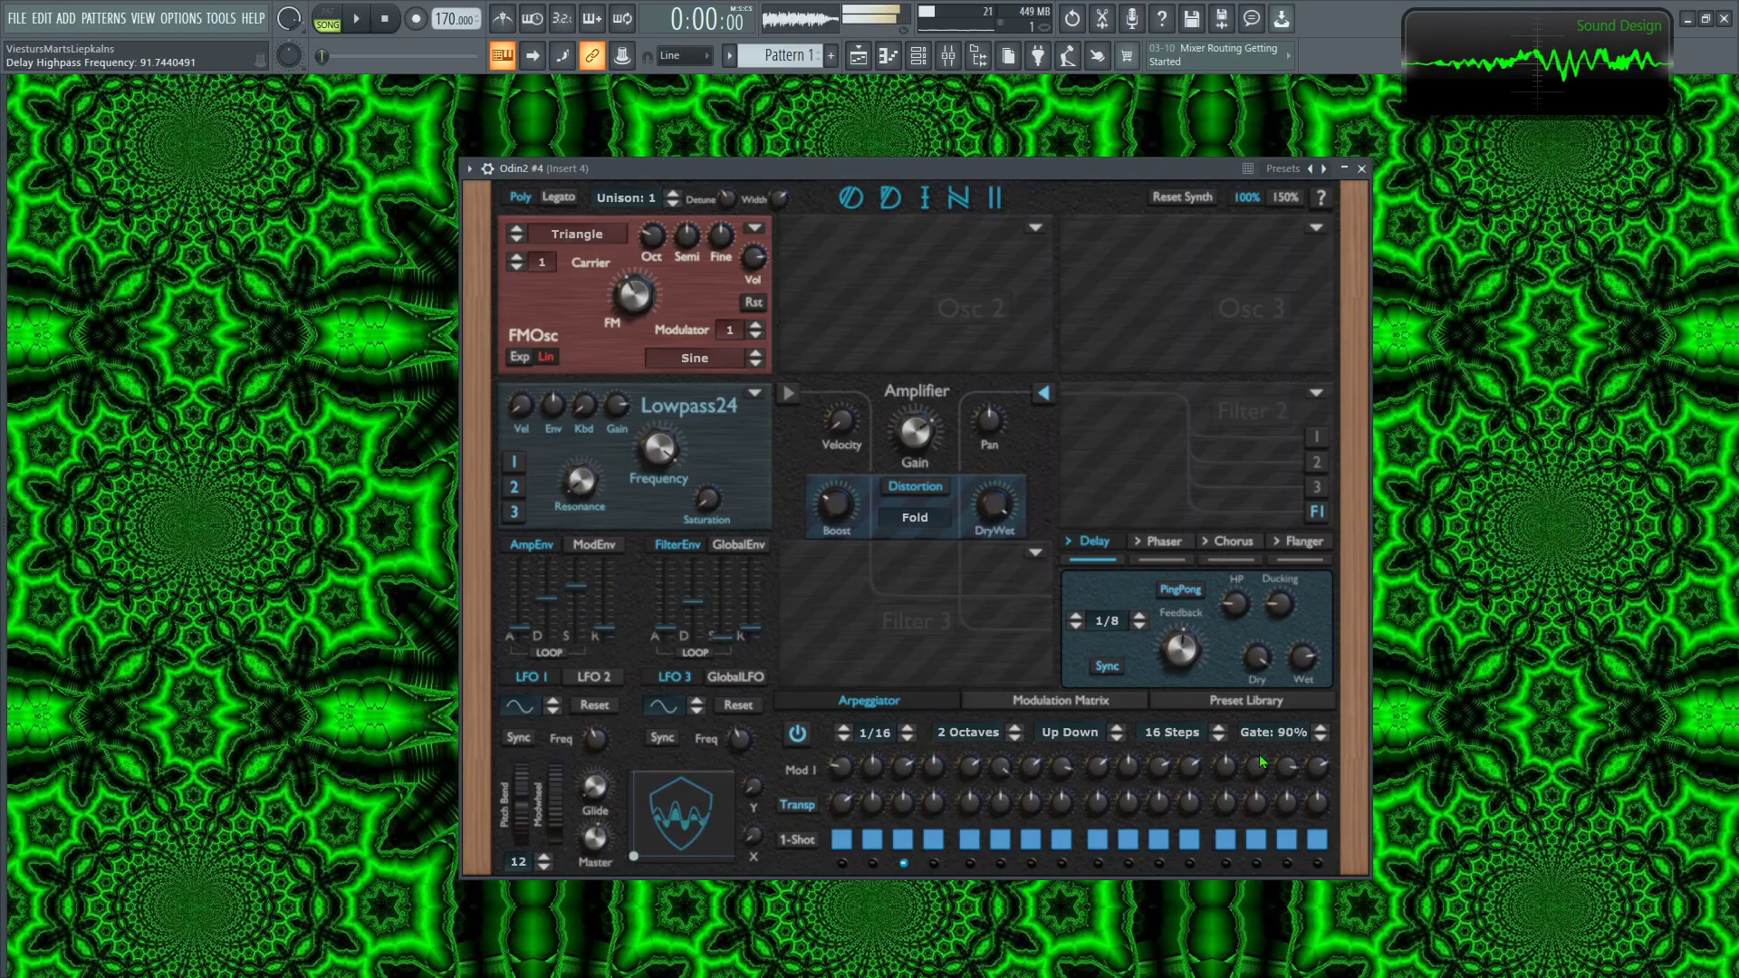
pyautogui.click(1321, 738)
pyautogui.click(1321, 738)
pyautogui.click(1321, 738)
pyautogui.click(1322, 738)
pyautogui.click(1324, 731)
pyautogui.click(1324, 732)
pyautogui.click(1324, 732)
pyautogui.click(1324, 731)
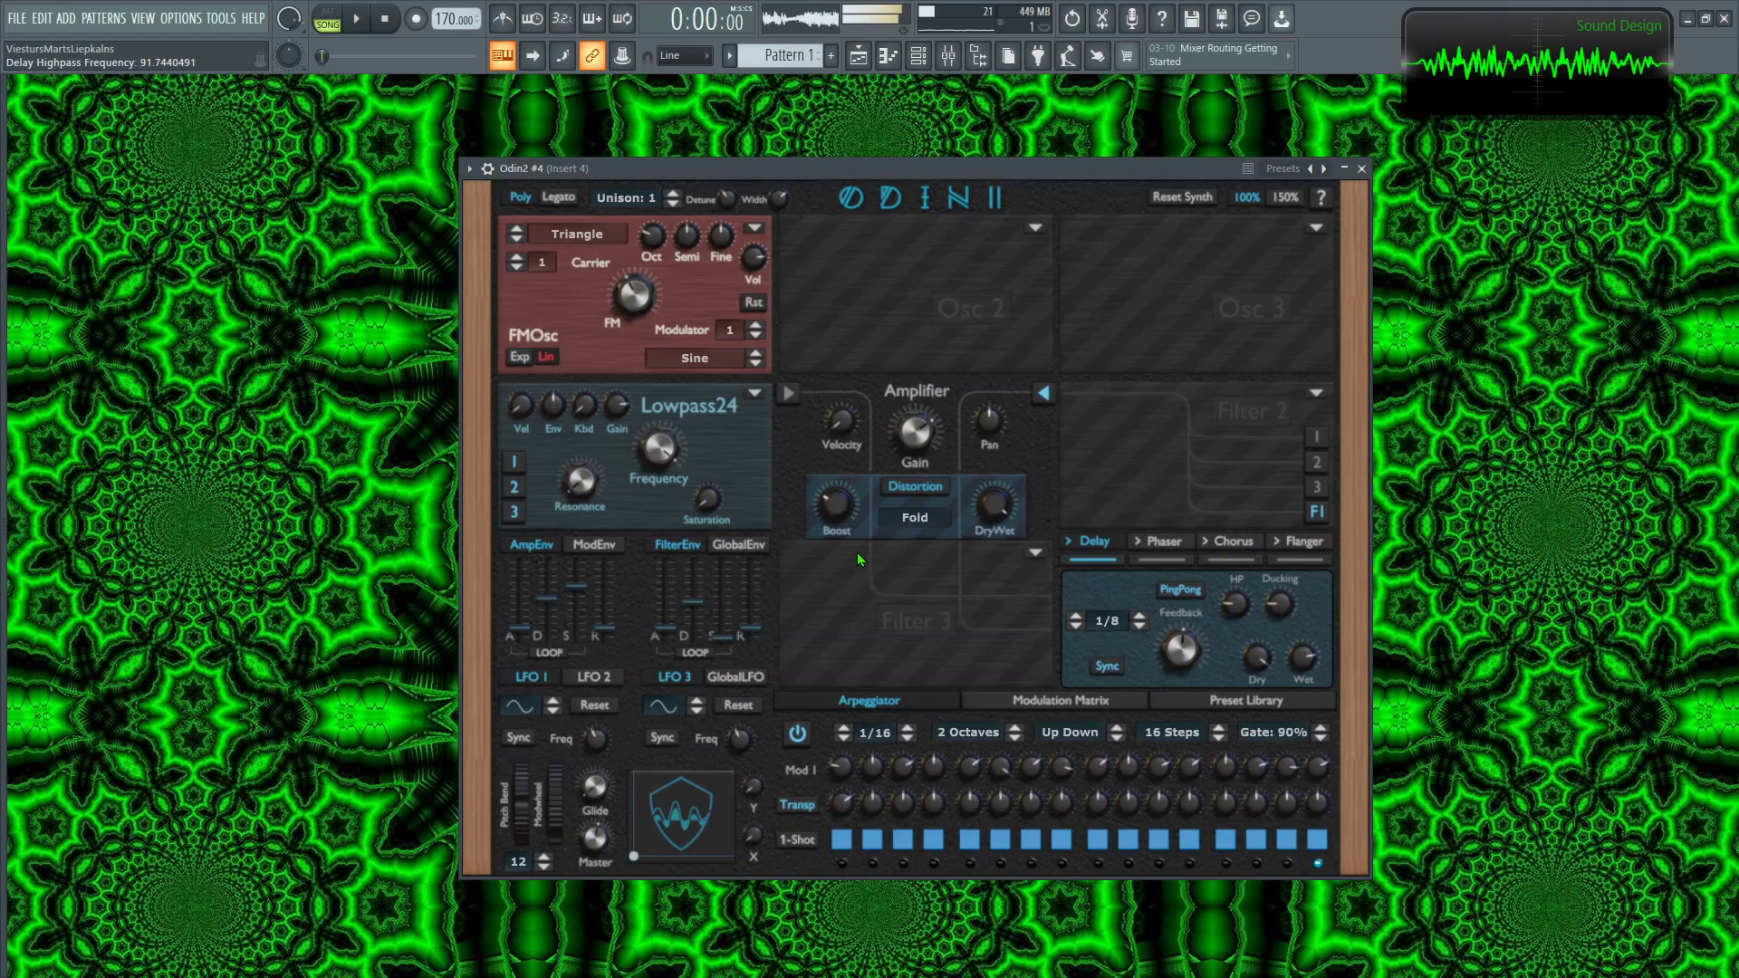
pyautogui.click(909, 741)
pyautogui.moveTo(659, 448); pyautogui.dragTo(743, 489)
pyautogui.click(1062, 701)
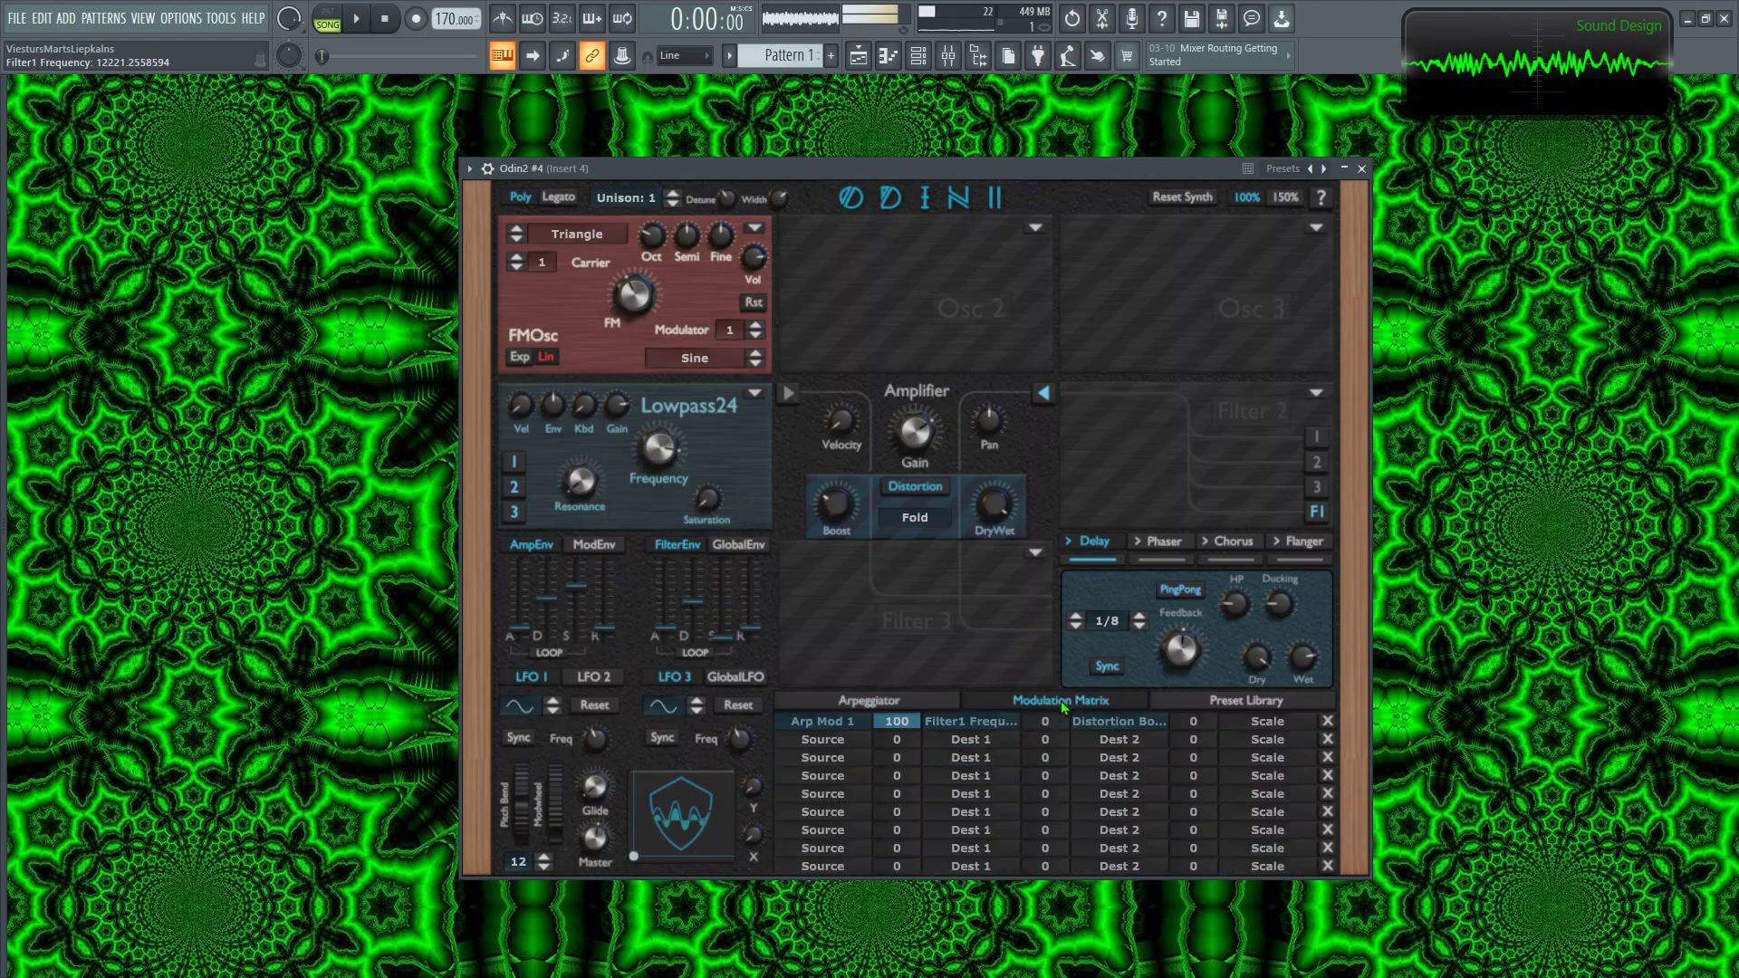
# Step: Set Mod 1 on steps 6, 10 and 14 to 0.06, -0.35 and 0.17, then play C5
pyautogui.click(933, 698)
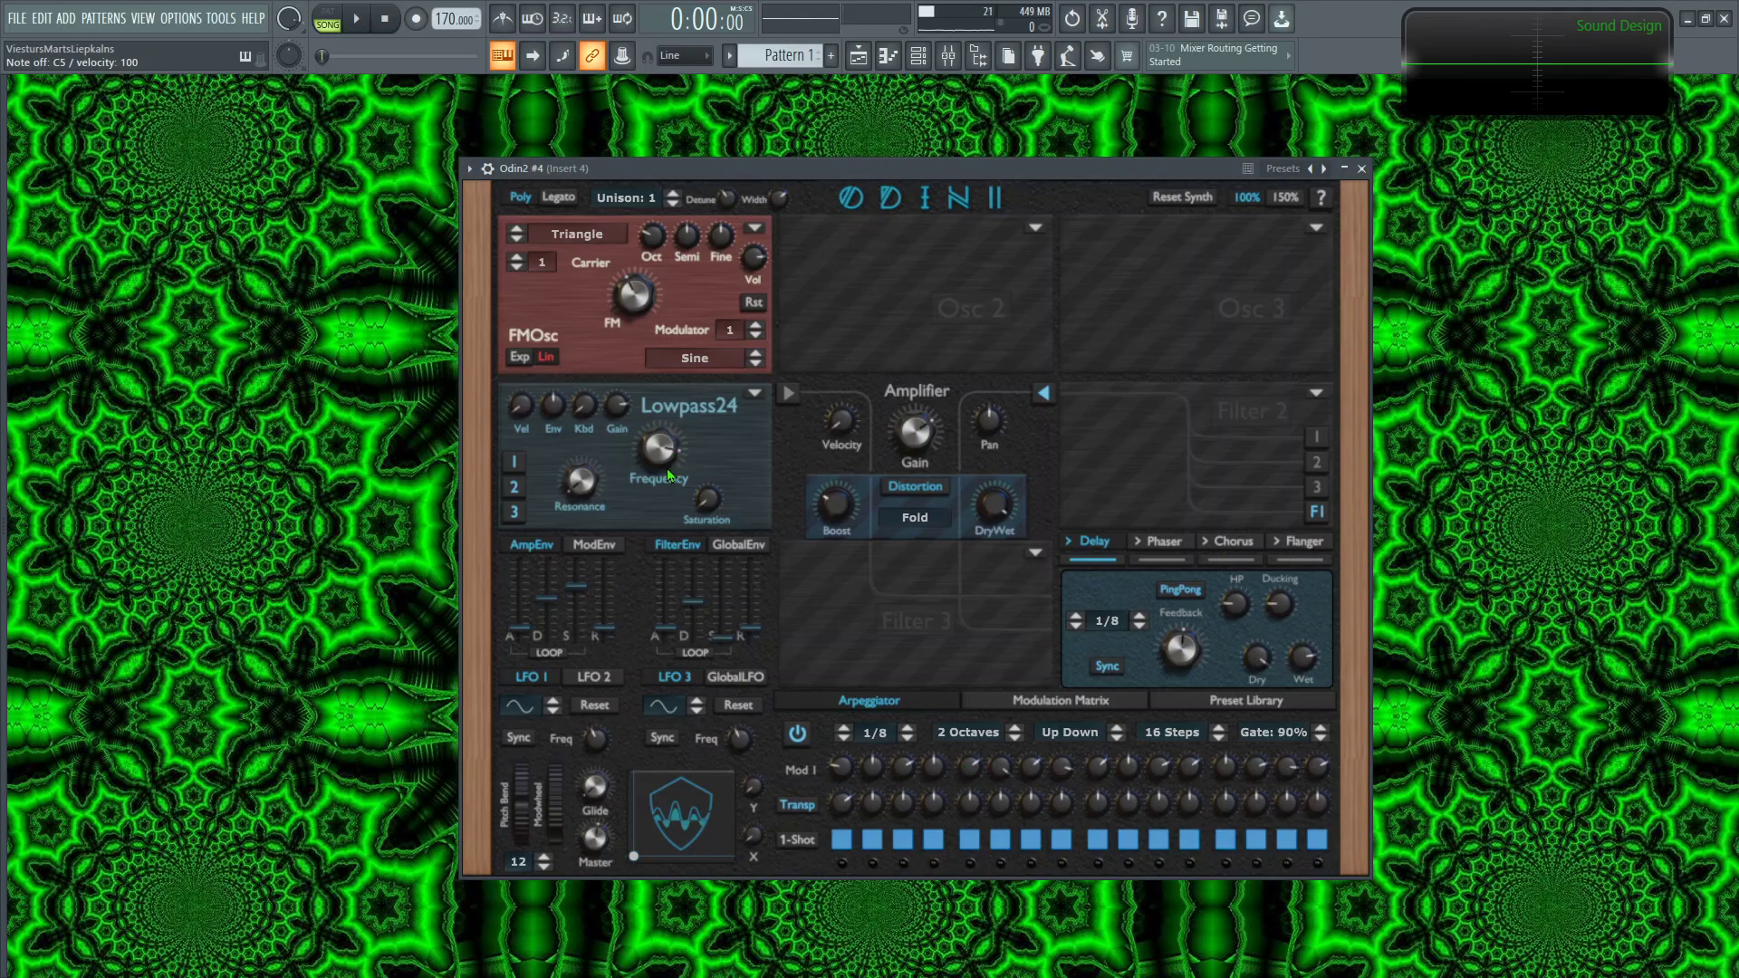
pyautogui.moveTo(1002, 770); pyautogui.dragTo(1050, 900)
pyautogui.moveTo(1133, 766); pyautogui.dragTo(1133, 785)
pyautogui.moveTo(1259, 770); pyautogui.dragTo(1258, 756)
pyautogui.press('q')
# Step: Raise the carrier ratio to 3 and the FM amount to about 0.308, keeping modulator ratio 1
pyautogui.click(522, 262)
pyautogui.moveTo(656, 285); pyautogui.dragTo(660, 236)
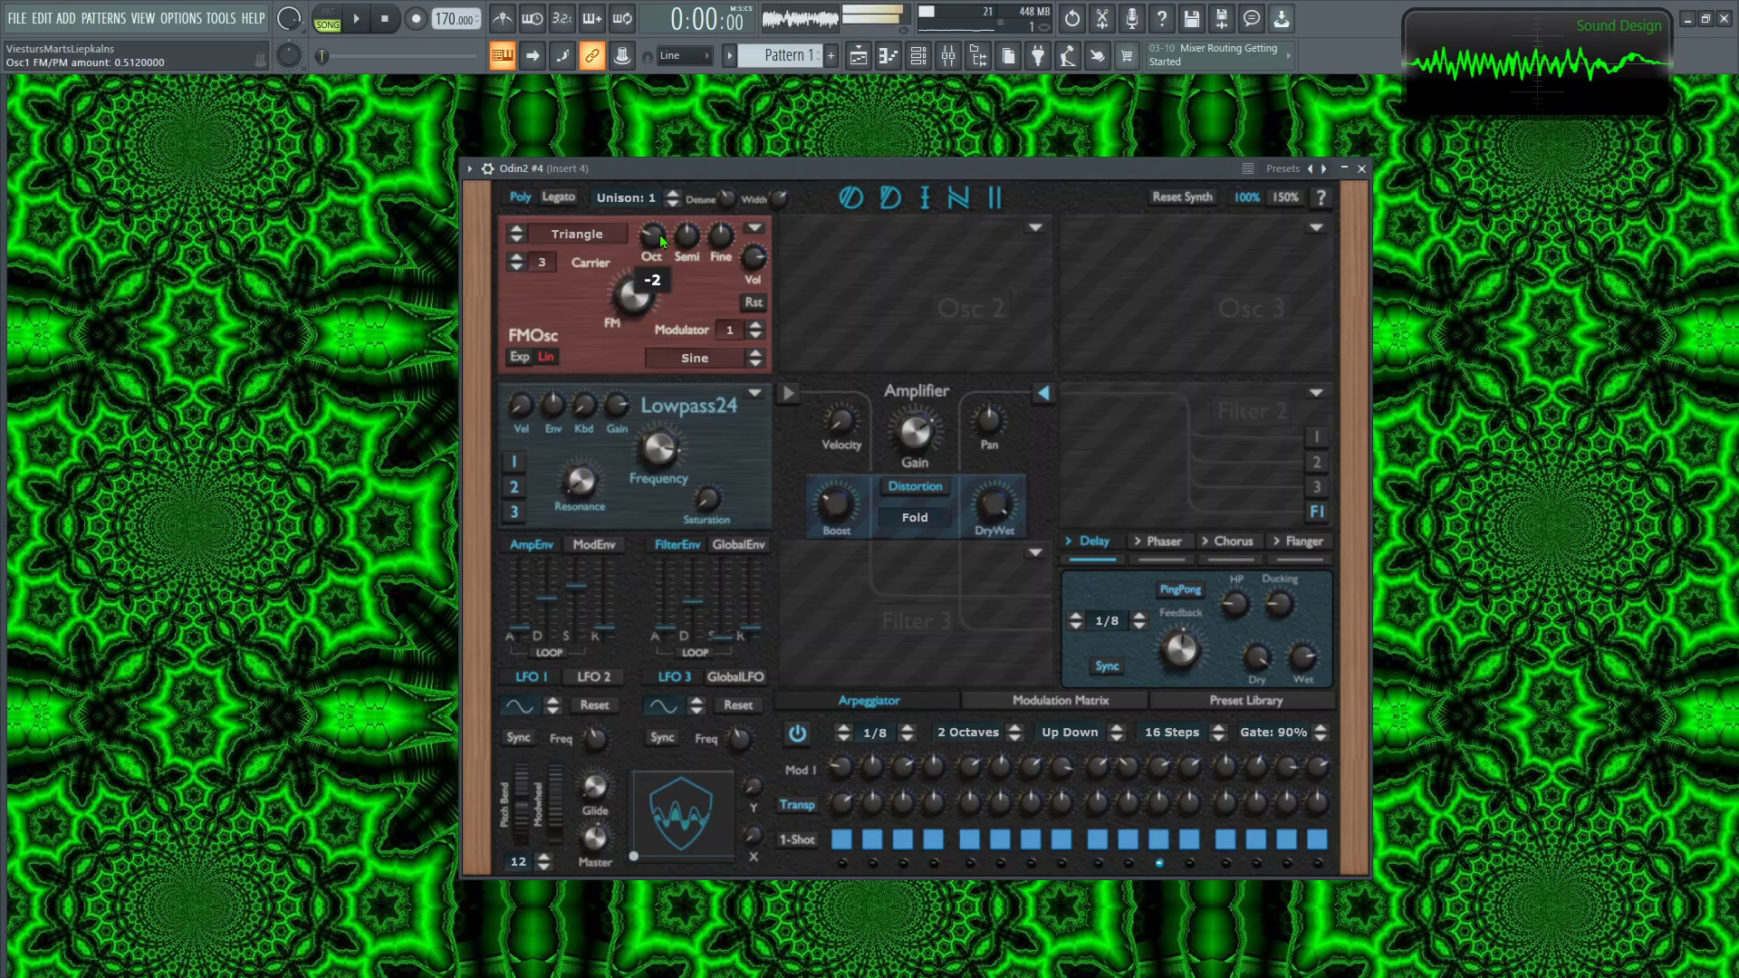
pyautogui.click(757, 330)
pyautogui.click(757, 335)
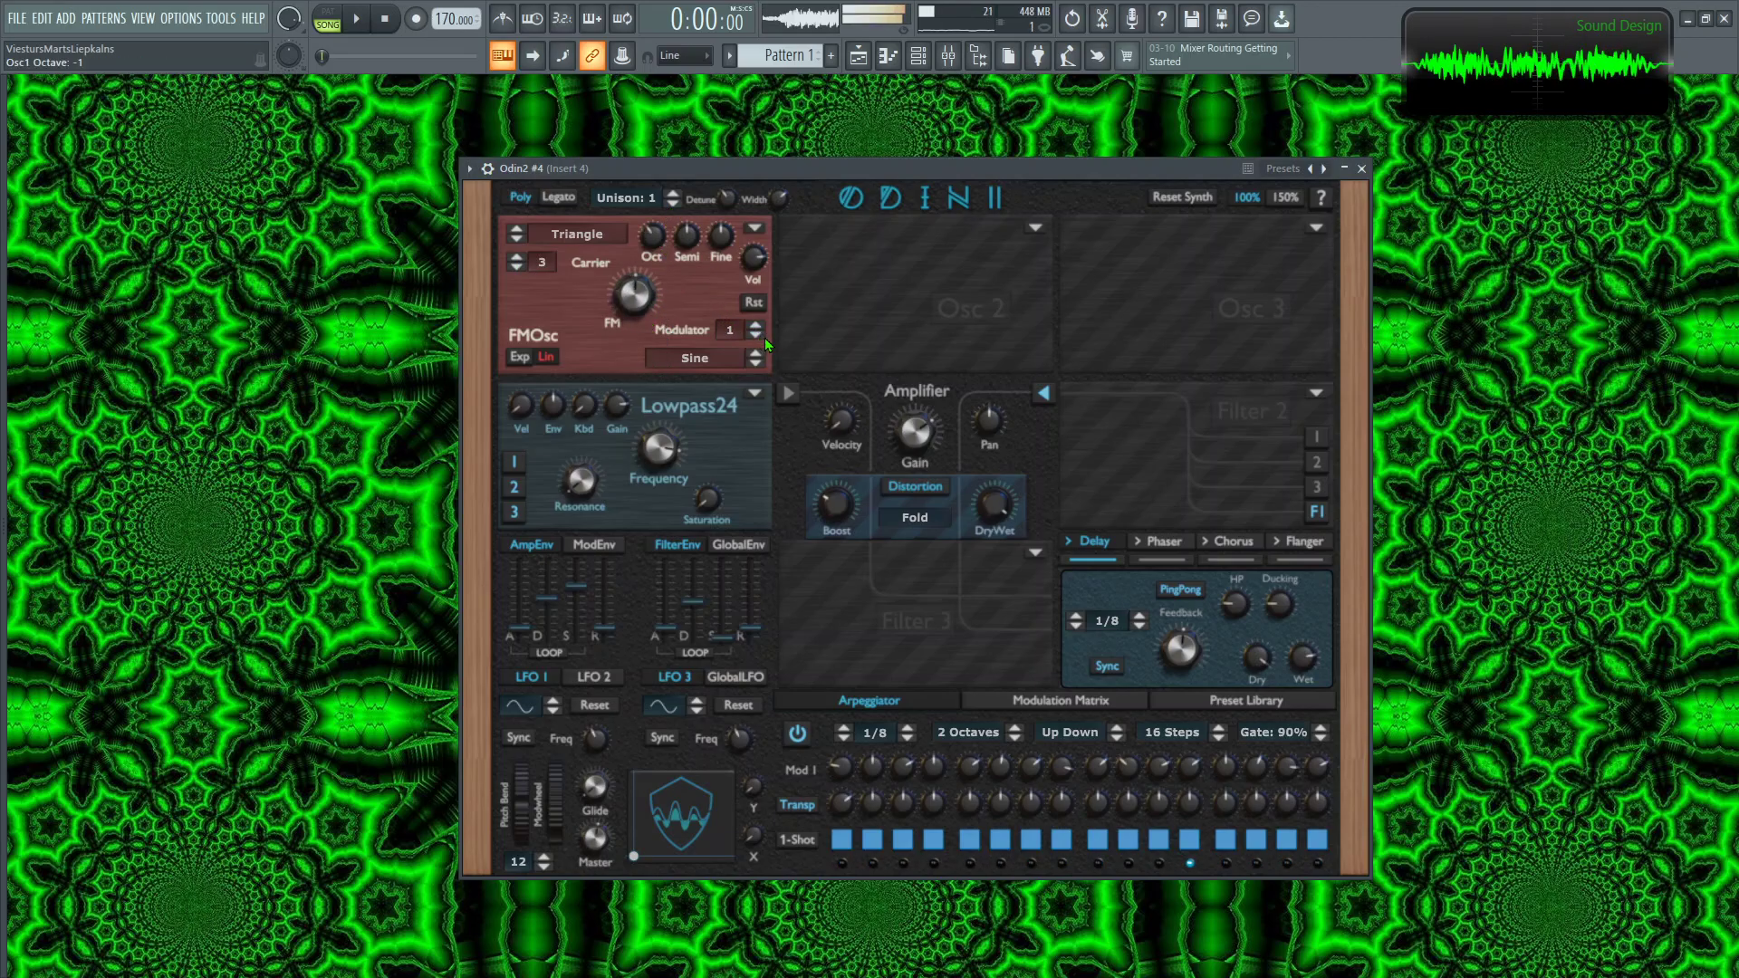
# Step: Transpose step 6 to 6, lower step 8's transpose, and set step 10 to 2
pyautogui.moveTo(1002, 804); pyautogui.dragTo(1067, 873)
pyautogui.moveTo(1006, 816); pyautogui.dragTo(1023, 851)
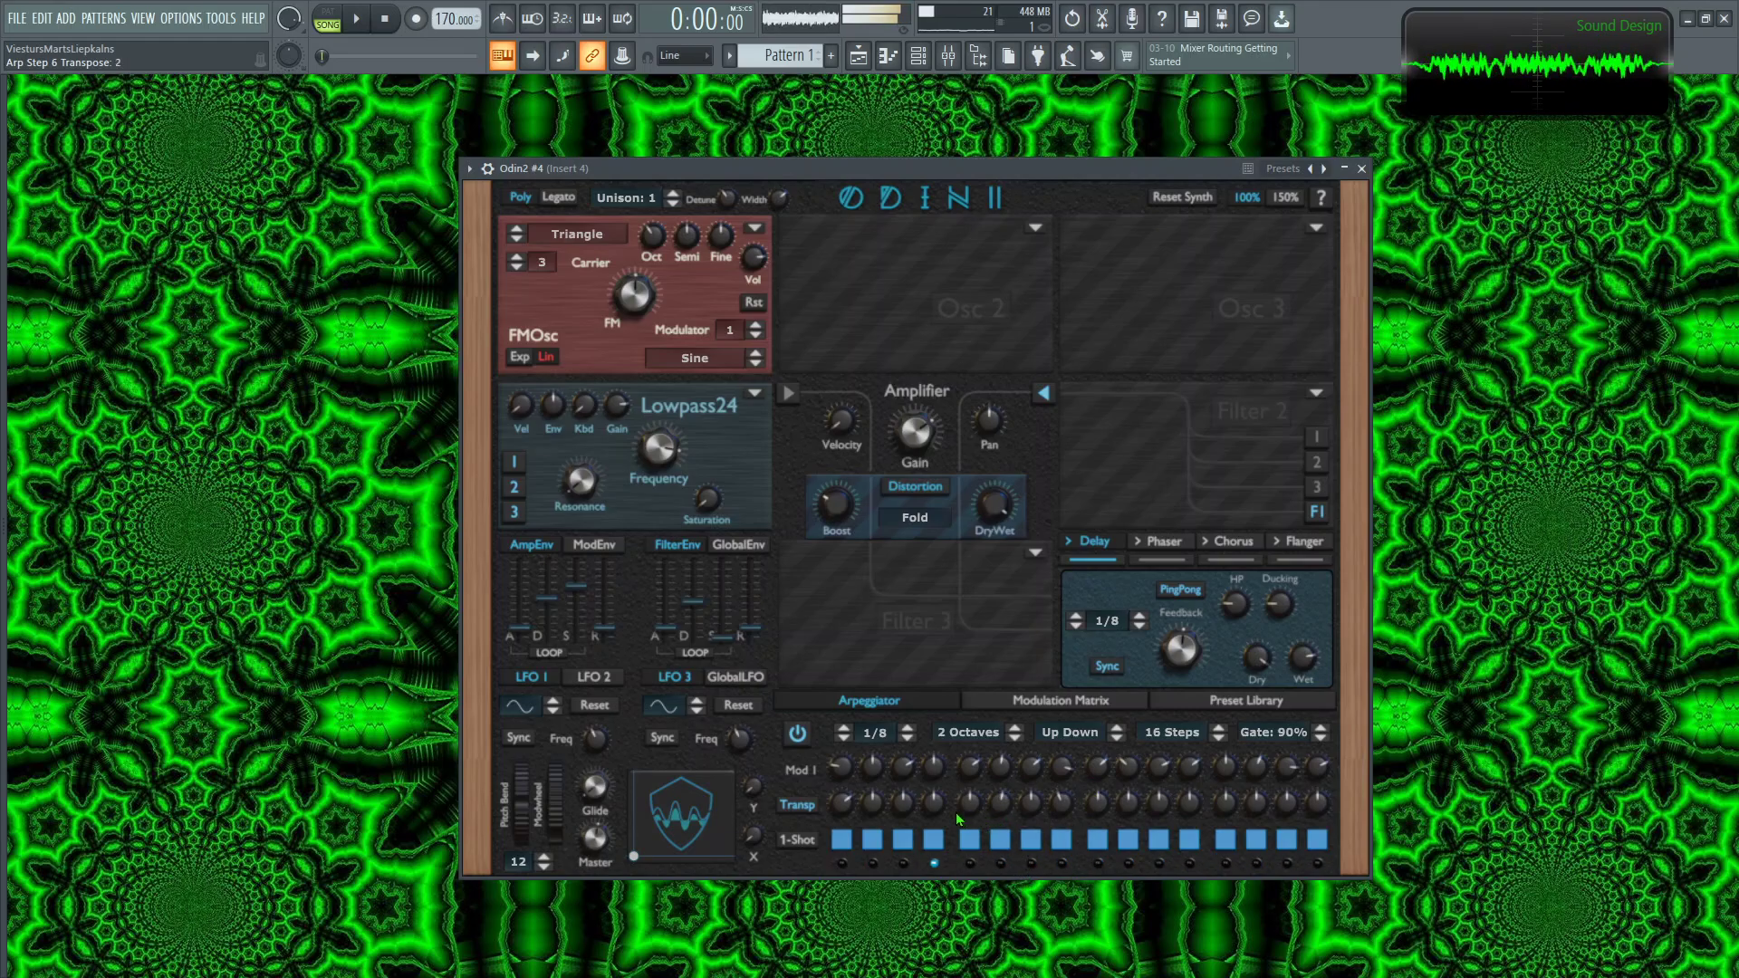
pyautogui.moveTo(1139, 802); pyautogui.dragTo(1140, 824)
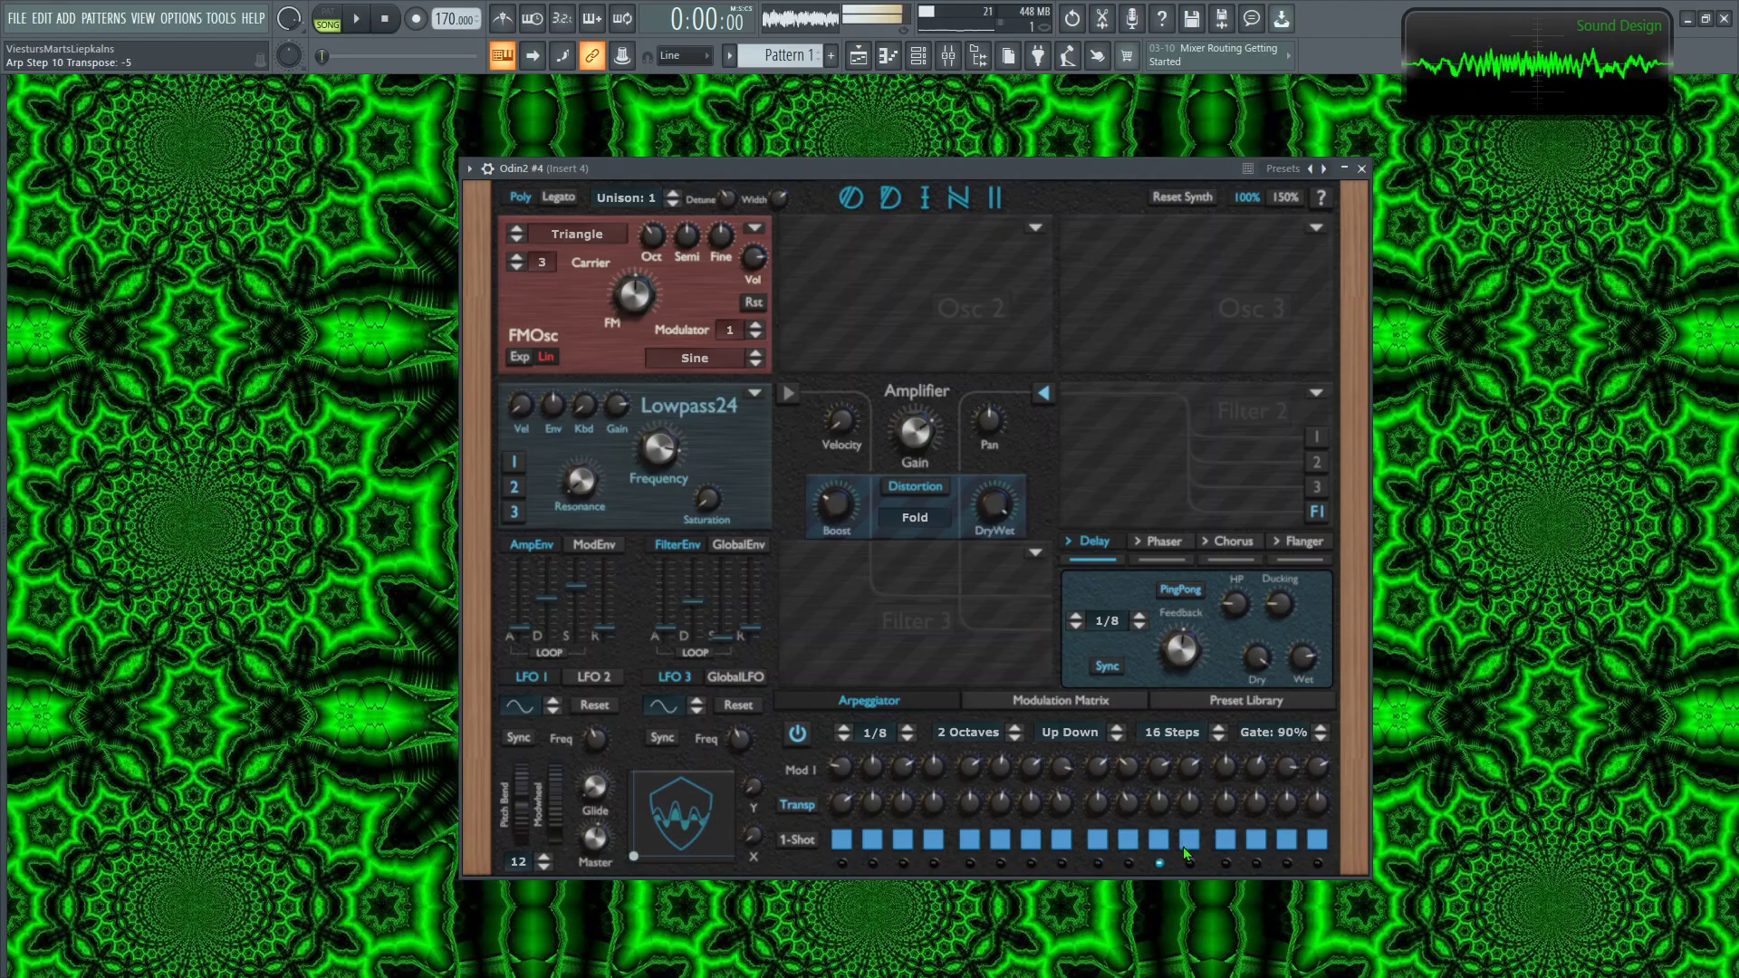
pyautogui.moveTo(1127, 802); pyautogui.dragTo(1150, 769)
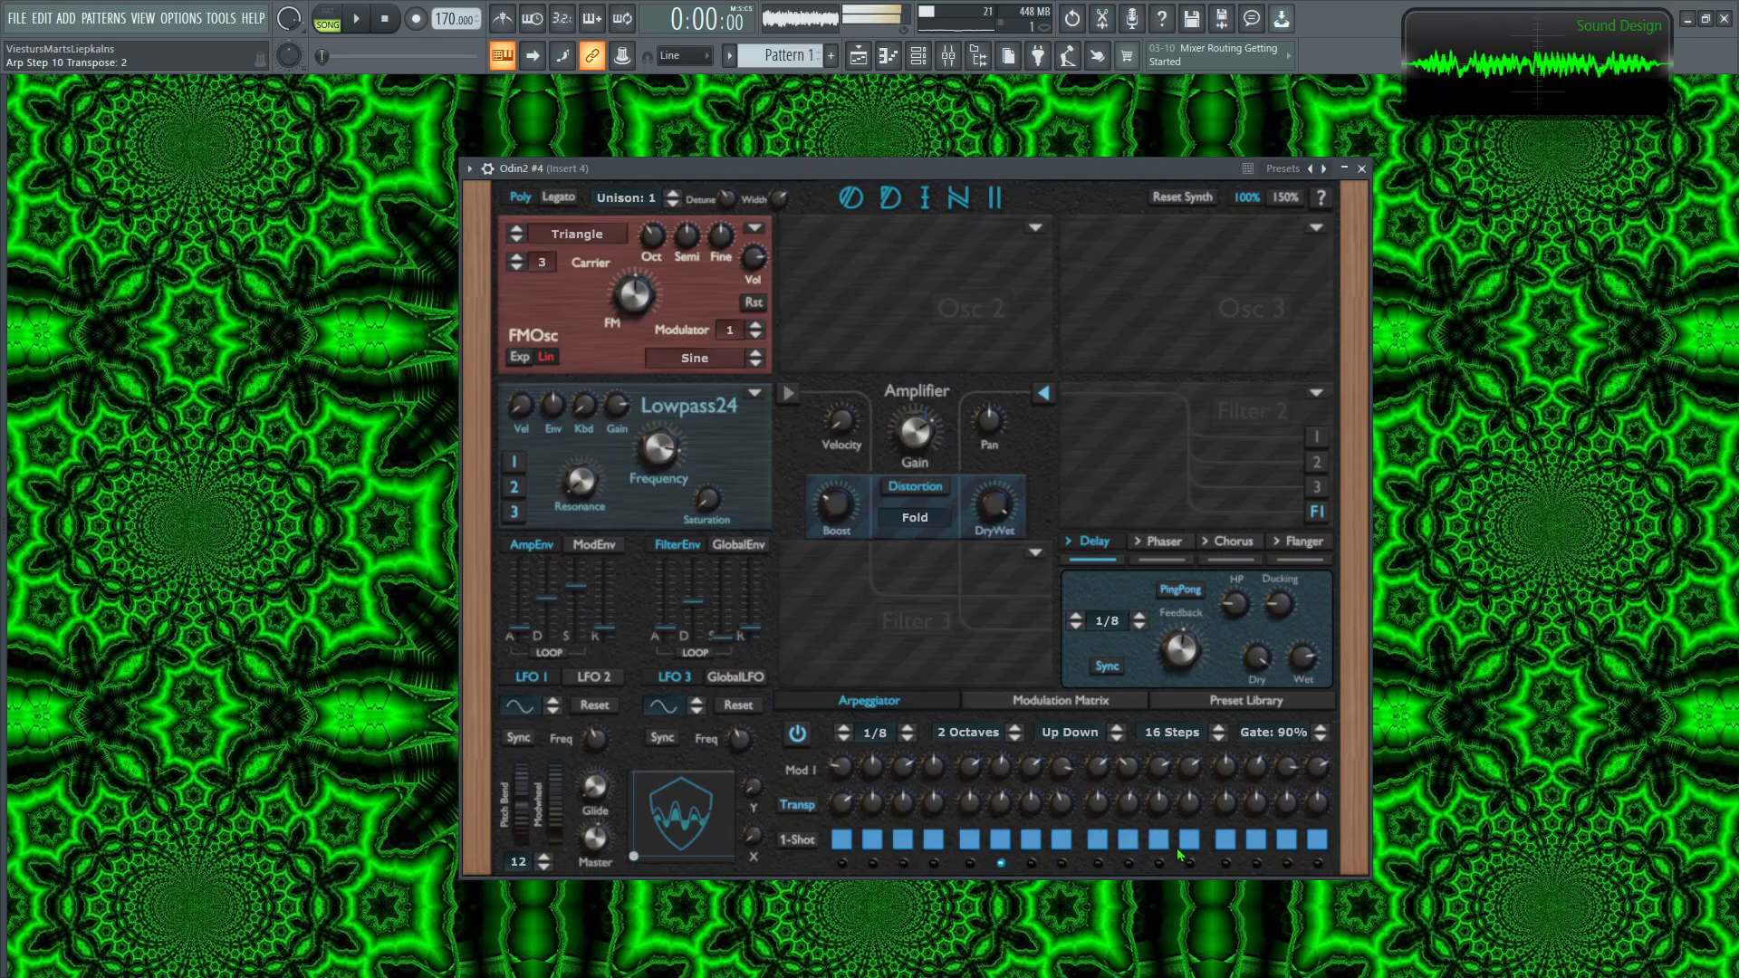